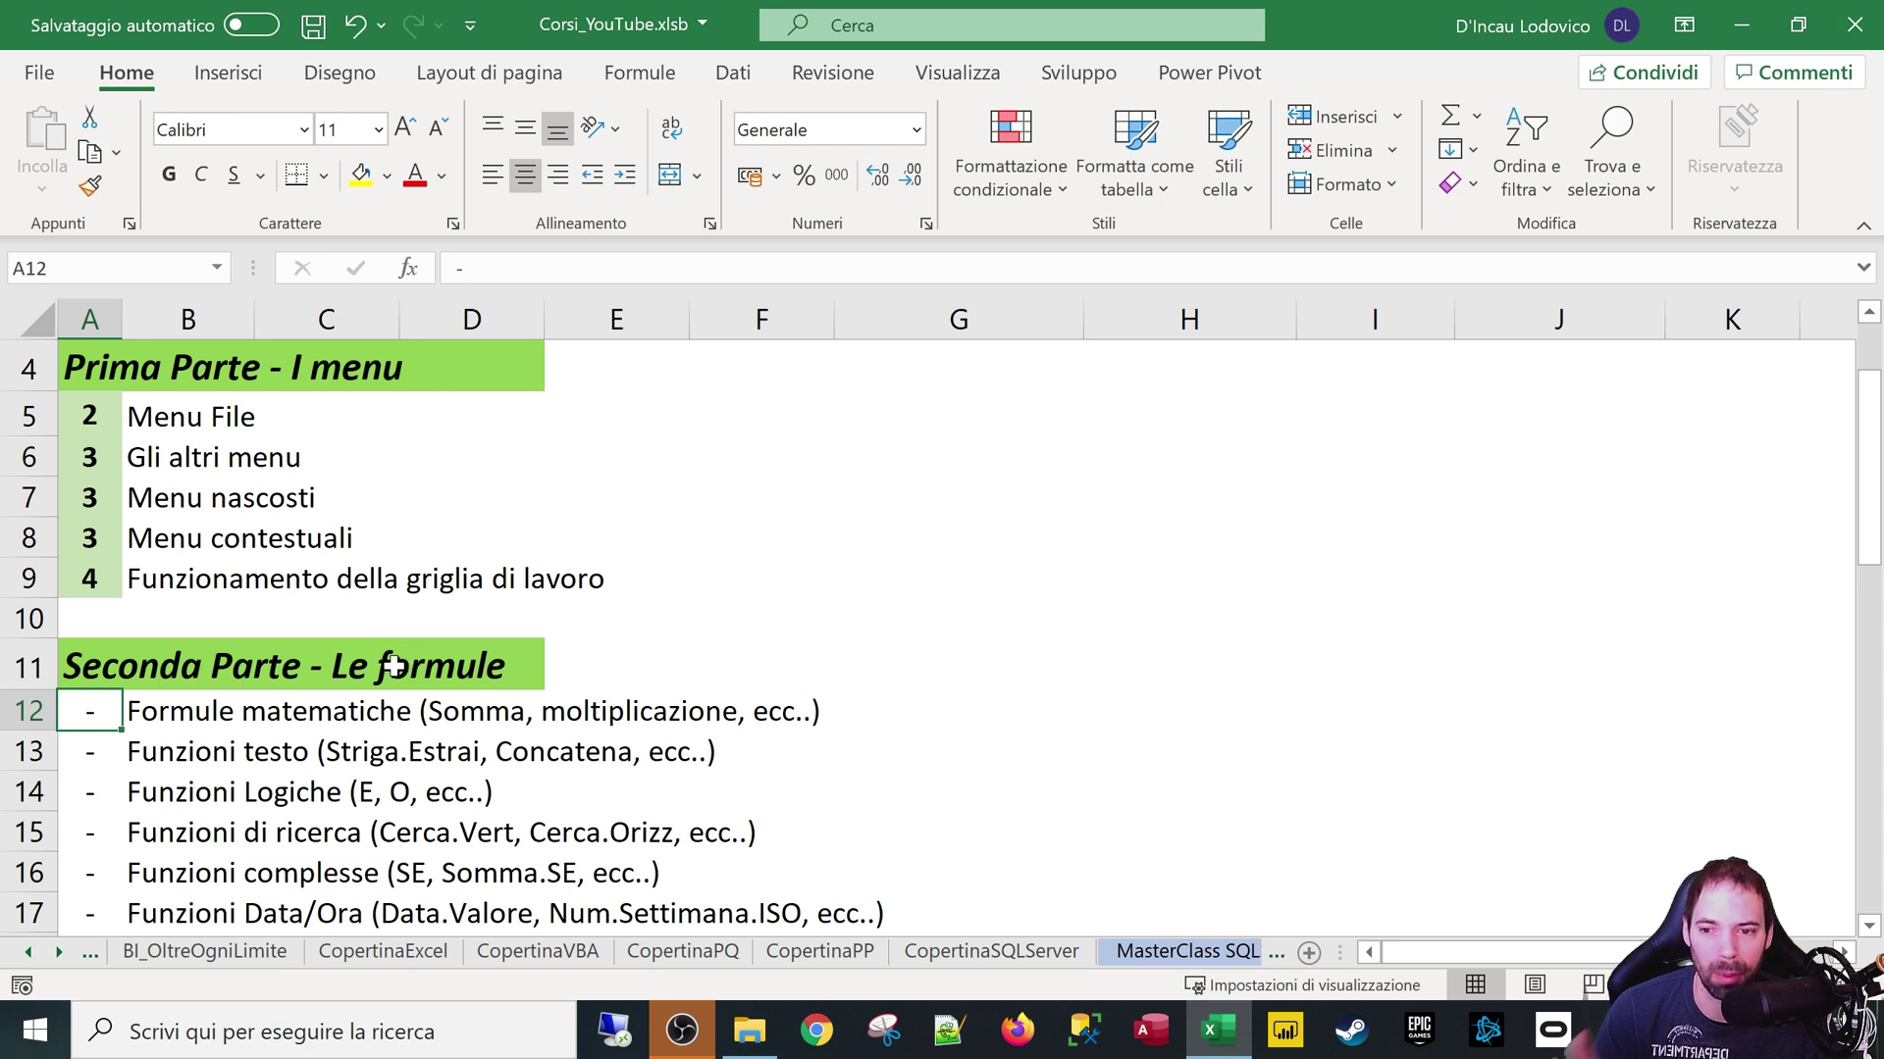
Select row cells A12:F12 on the course sheet, then narrow the selection back to A12
left_click_drag(114, 715, 721, 714)
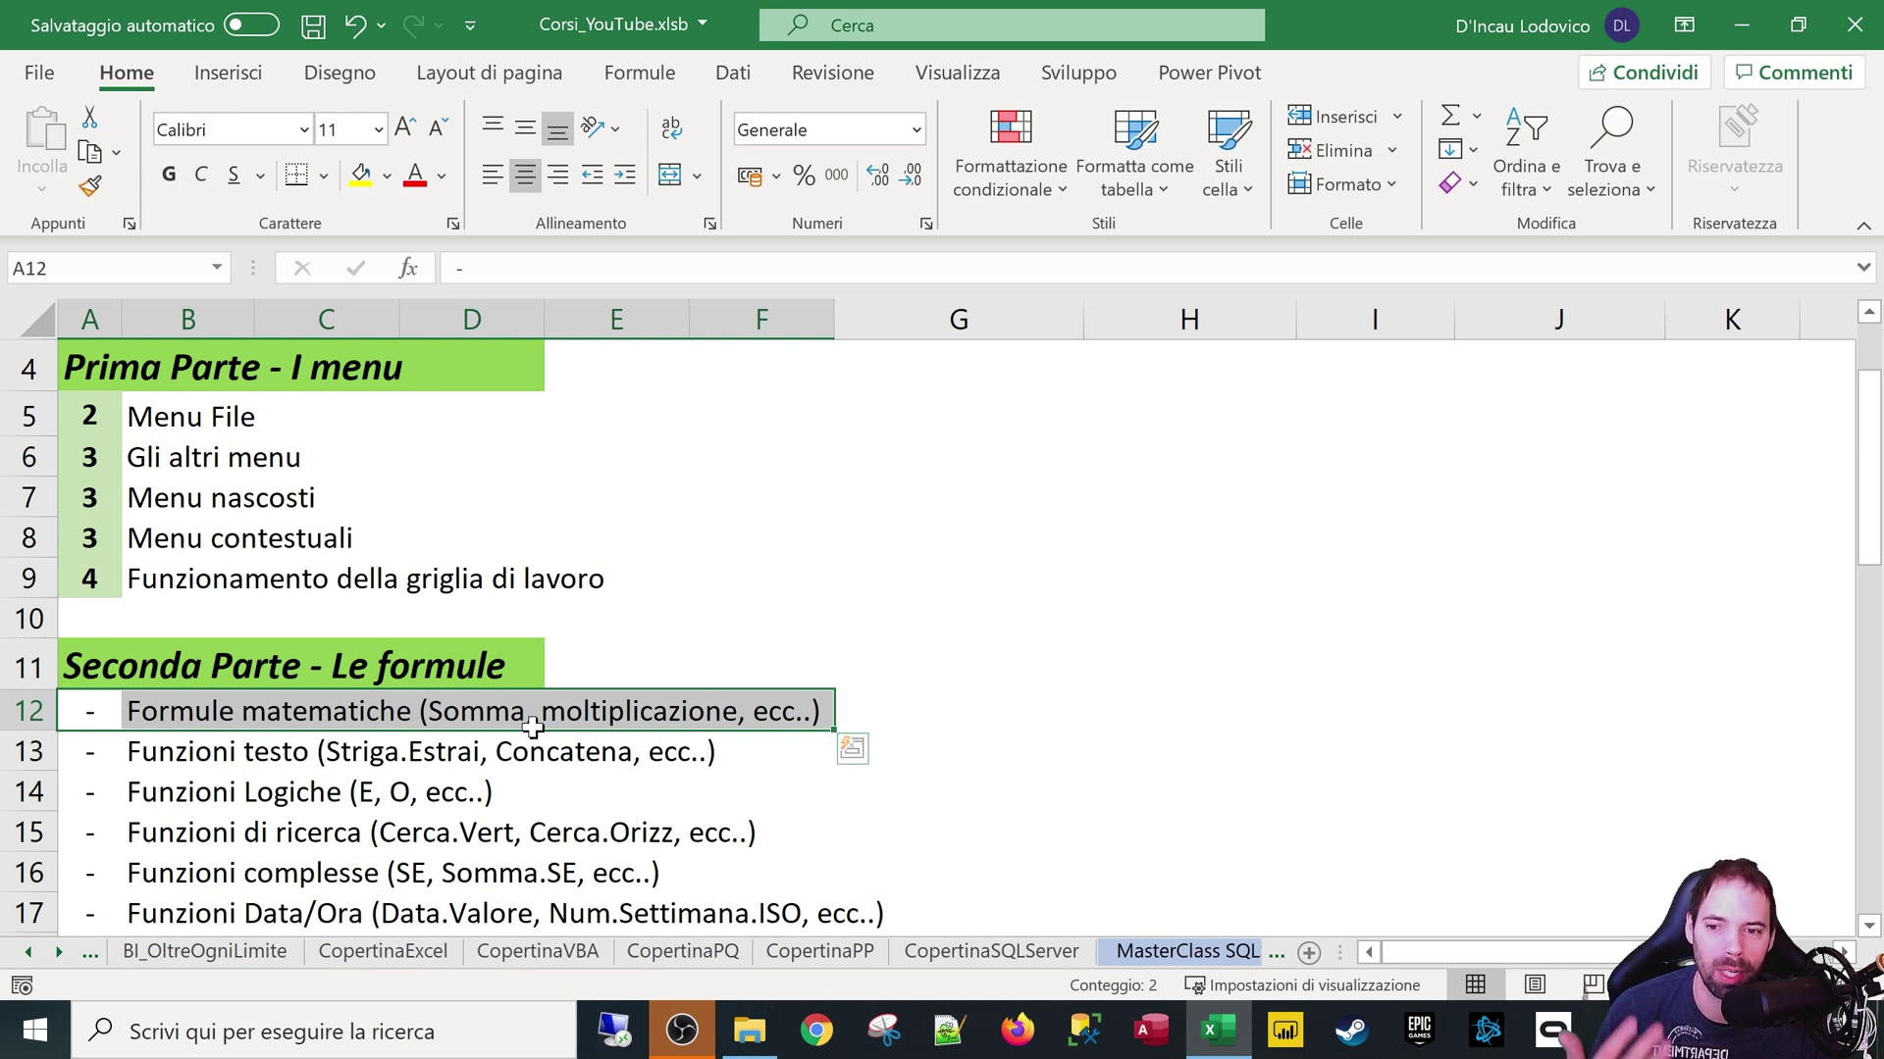
left_click(107, 711)
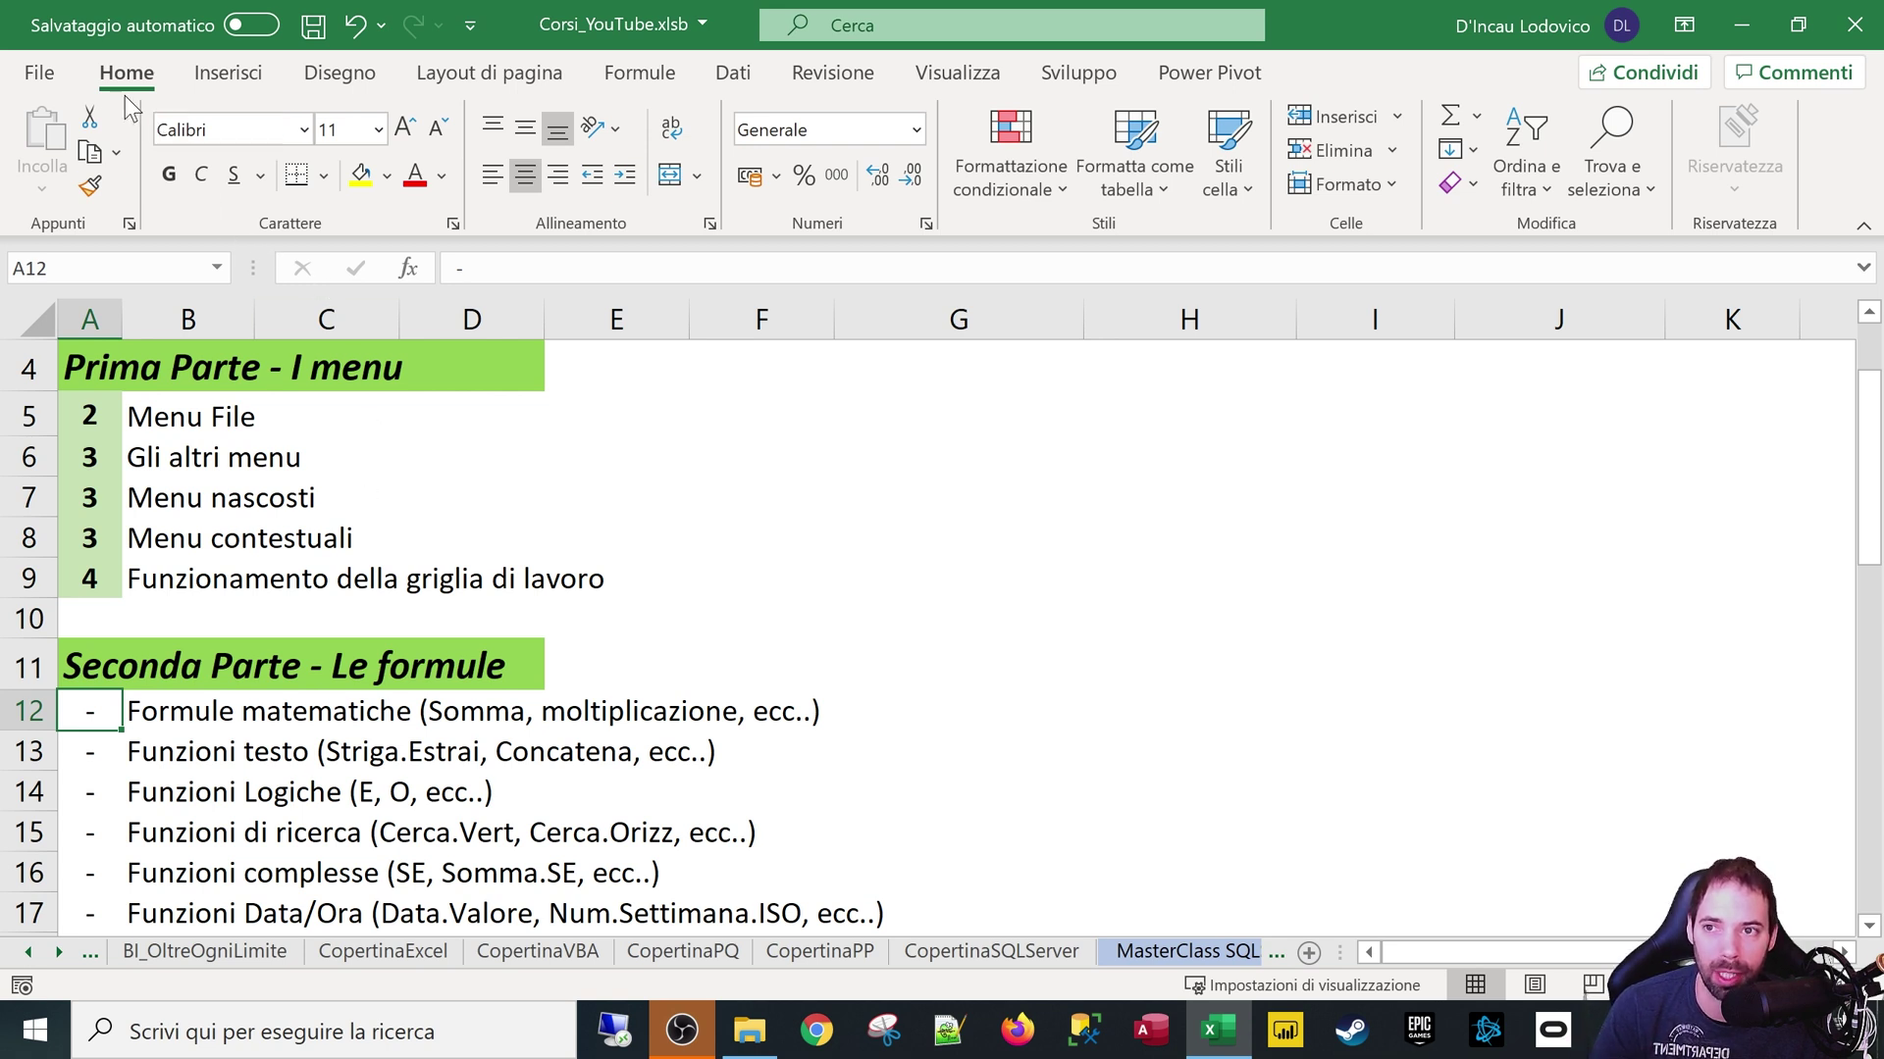
Create a new workbook from the 'Benvenuto in Excel' tour template
left_click(39, 73)
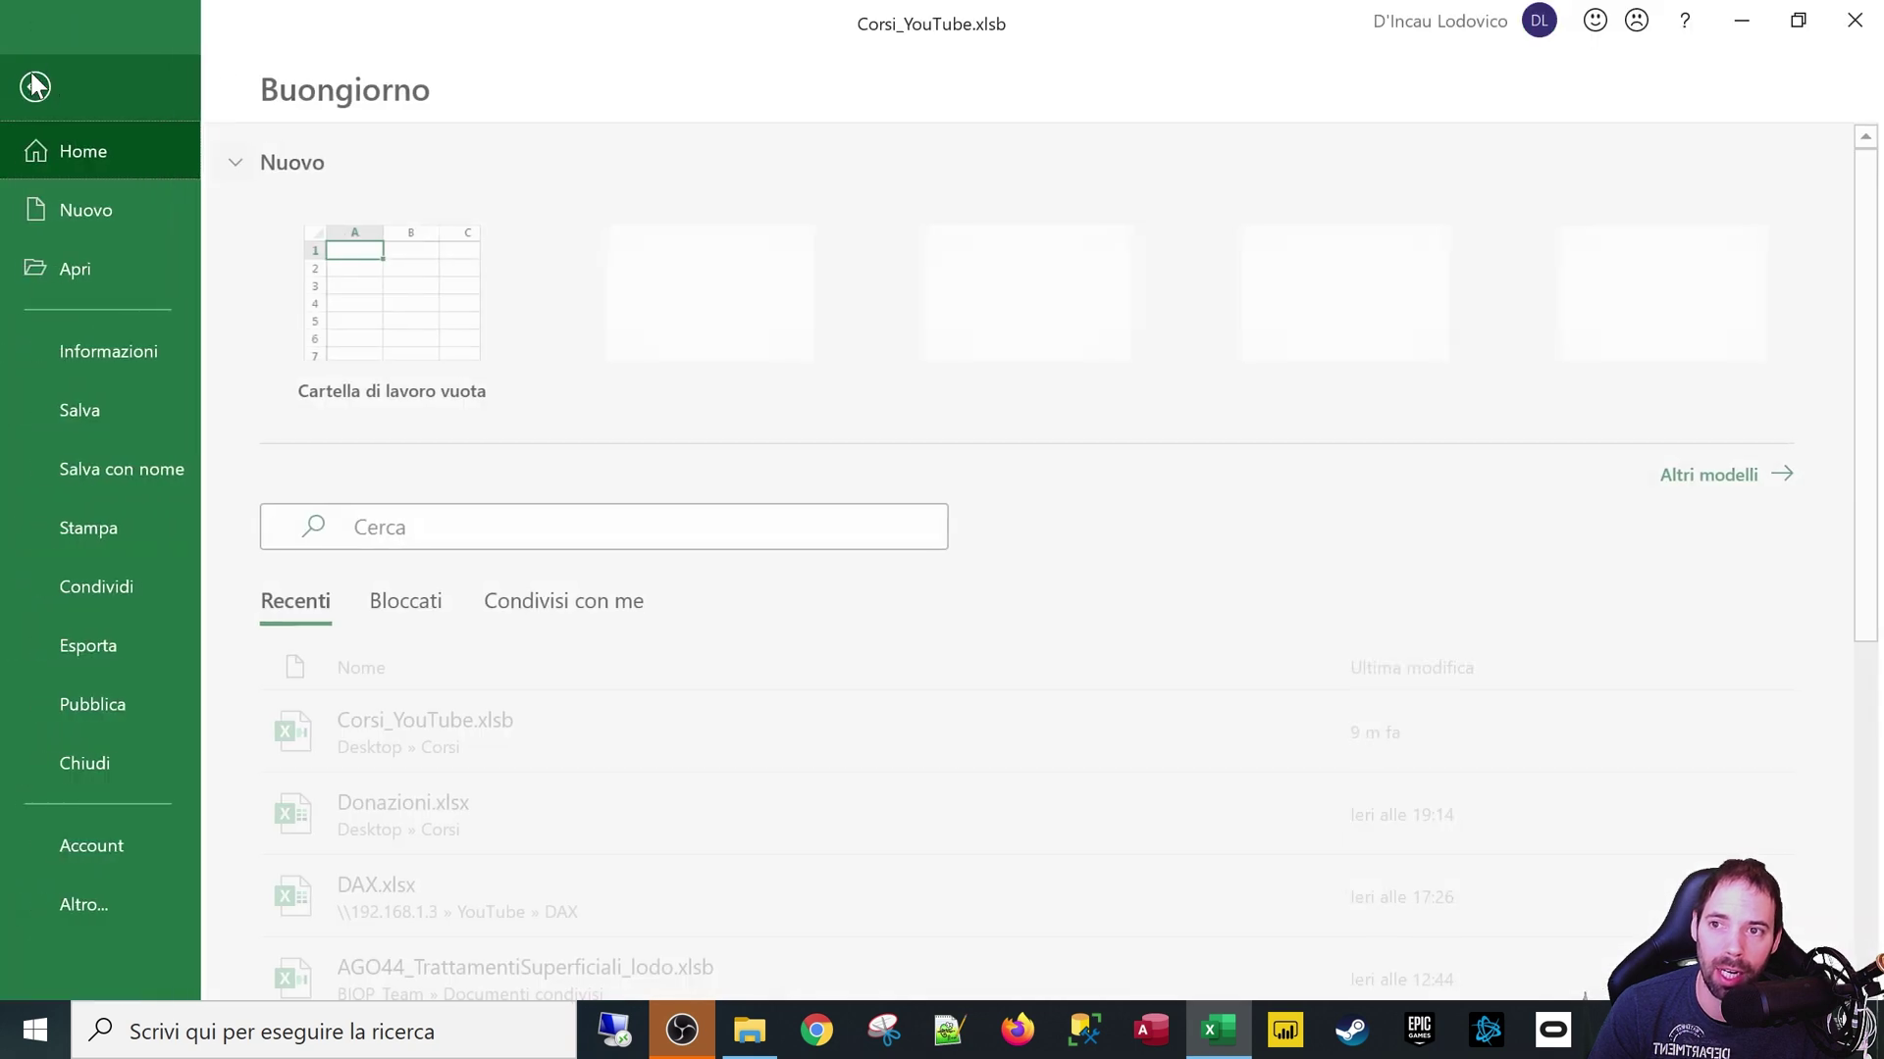
left_click(106, 218)
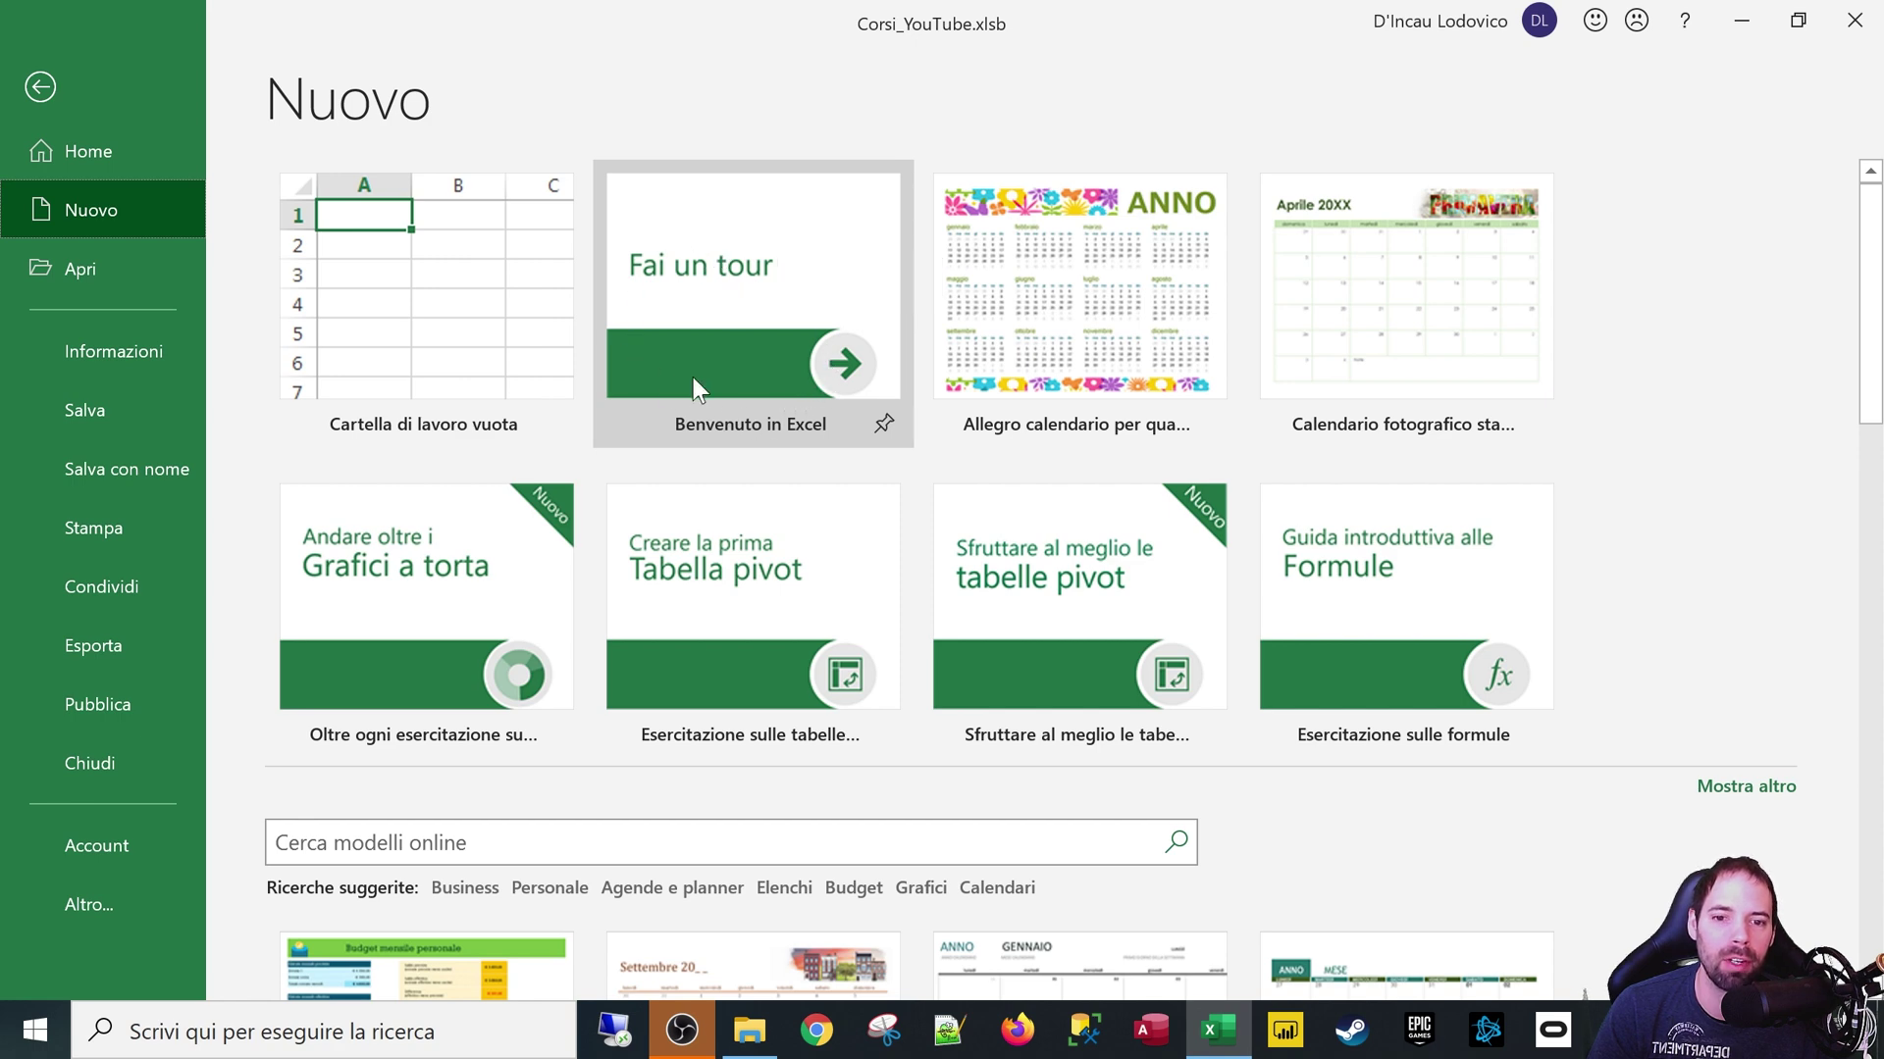
left_click(763, 300)
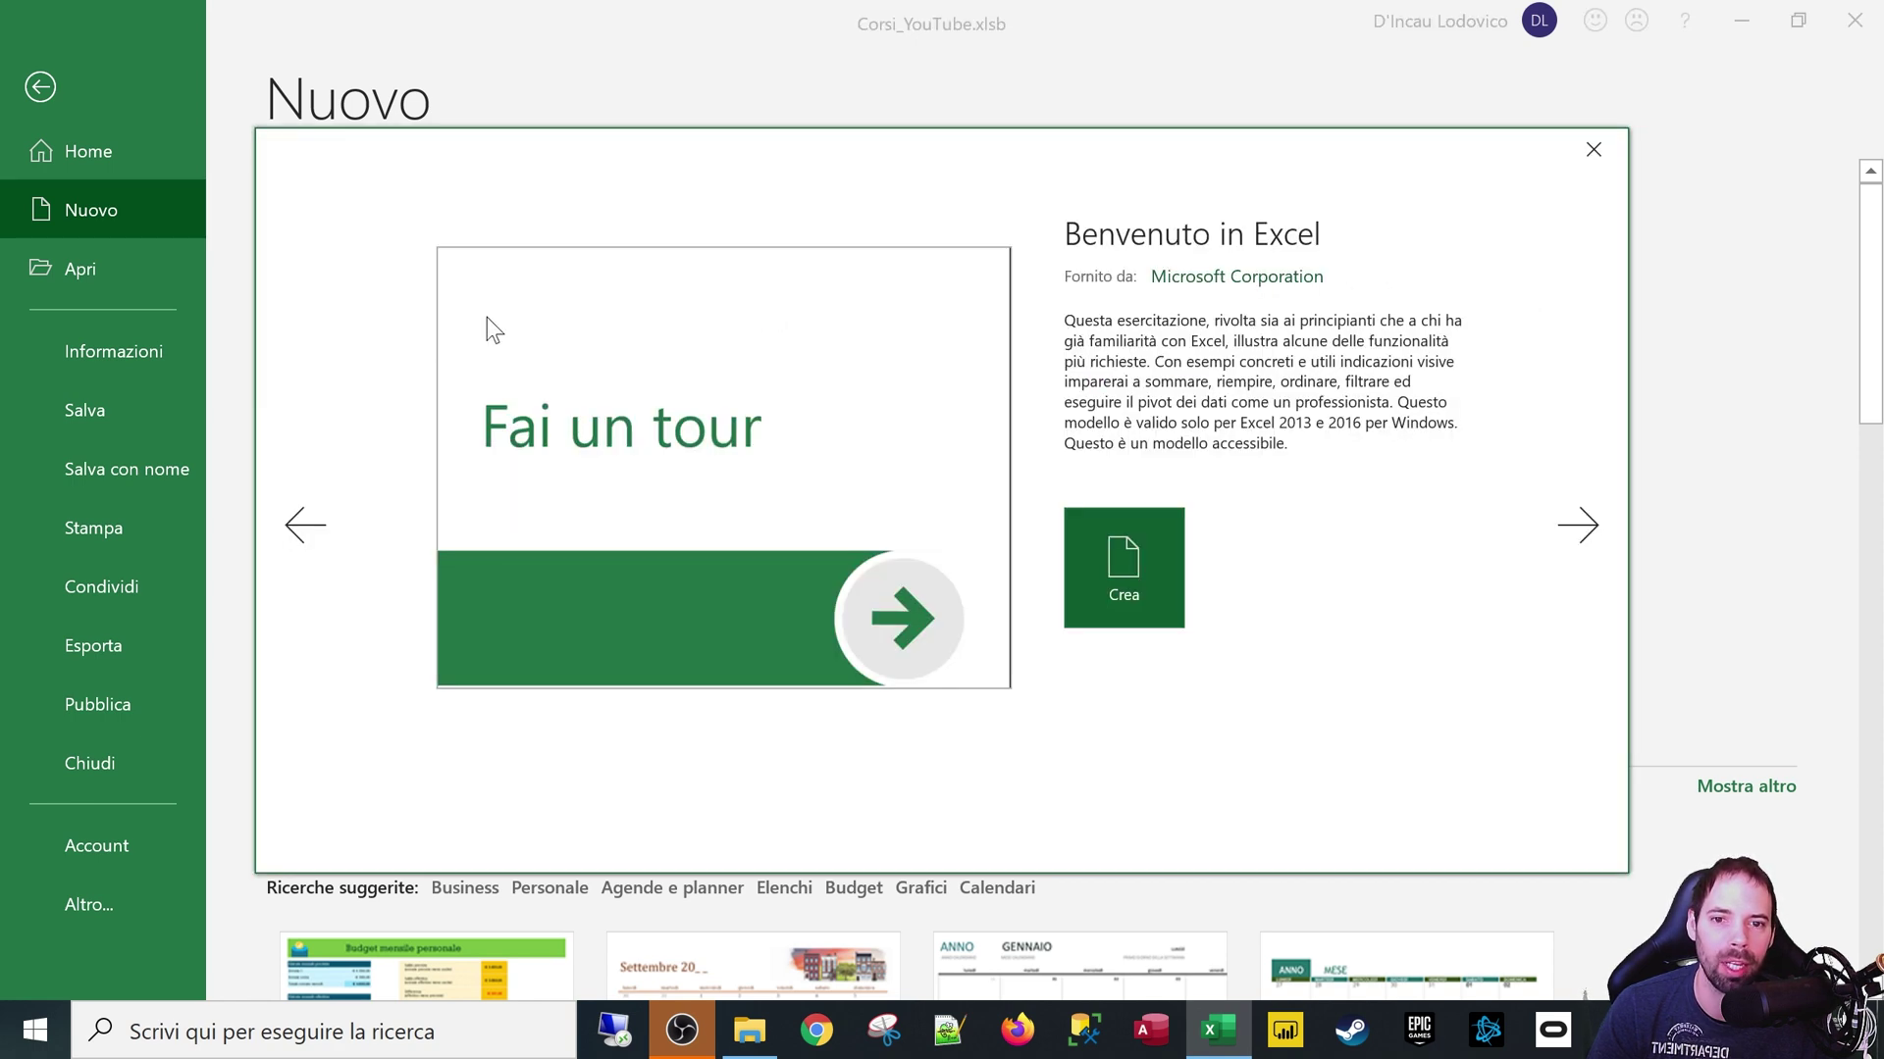
left_click(1148, 578)
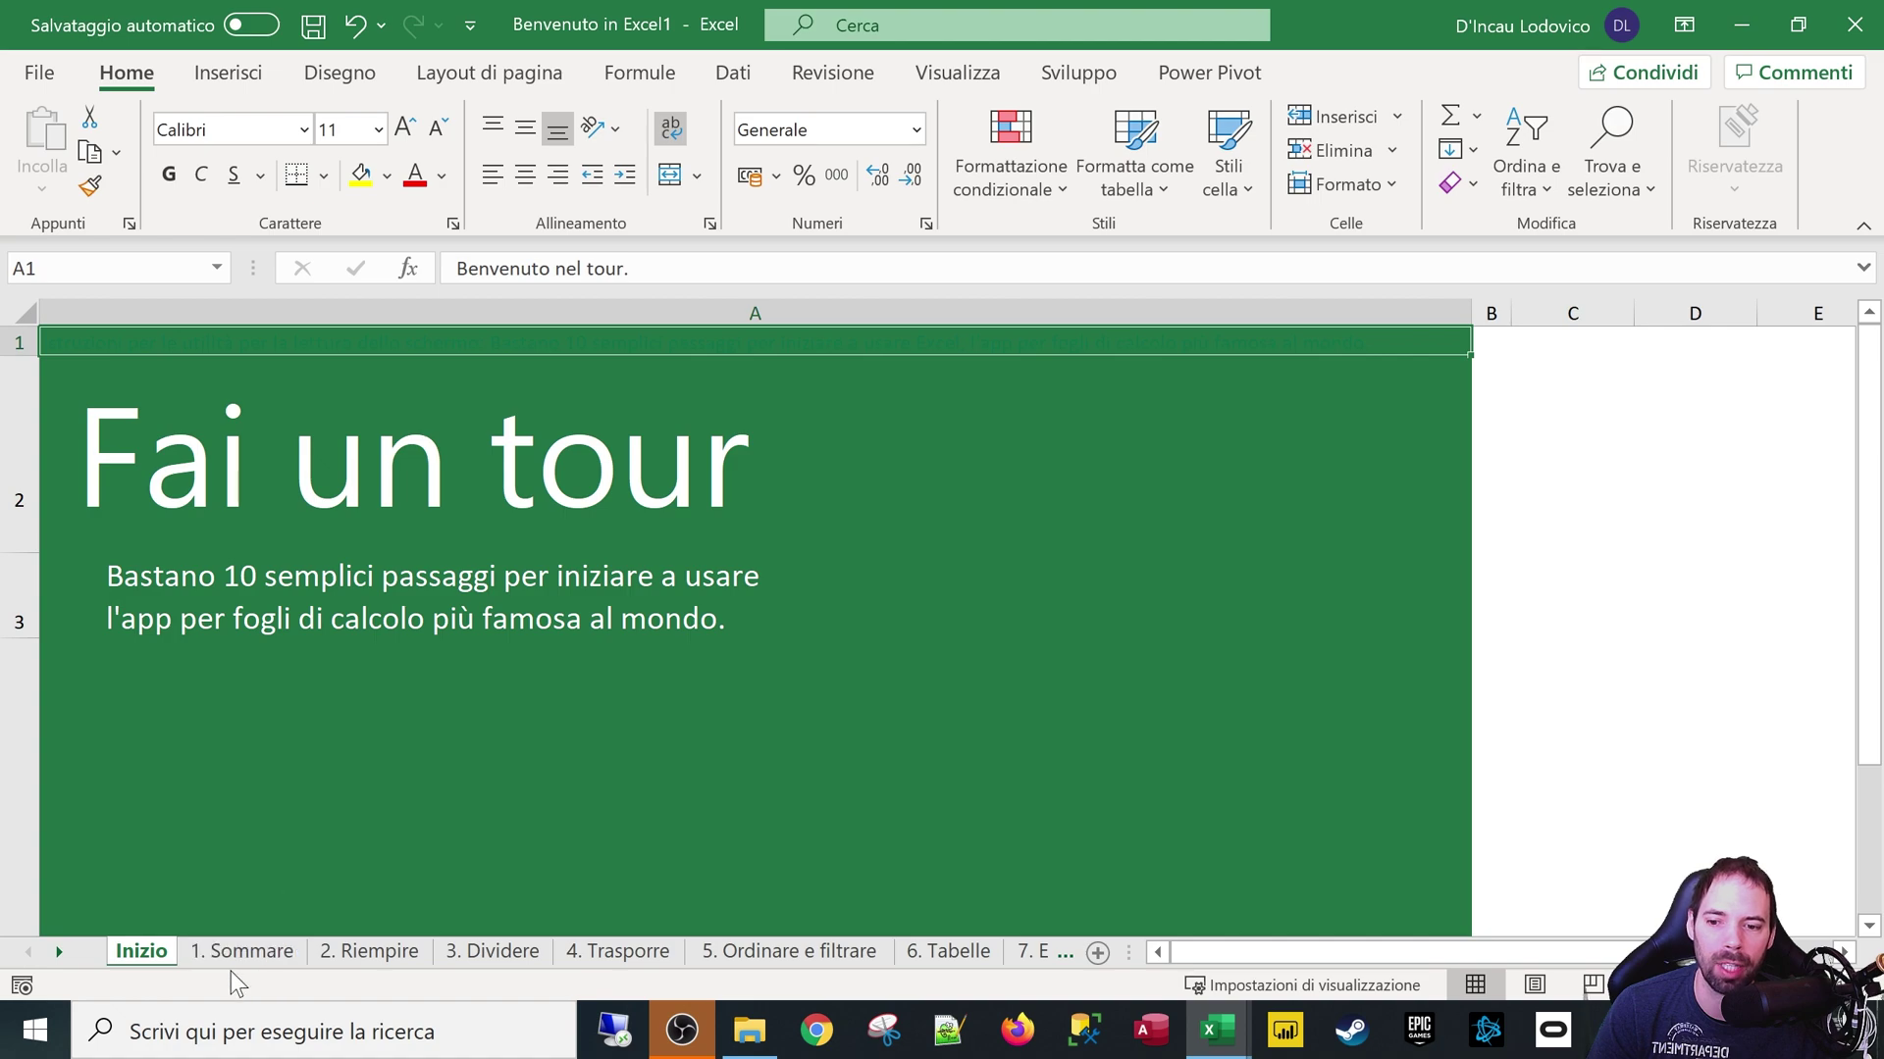
Browse through each tutorial sheet tab, then return to the 1. Sommare sheet
left_click(257, 960)
left_click(394, 957)
left_click(510, 954)
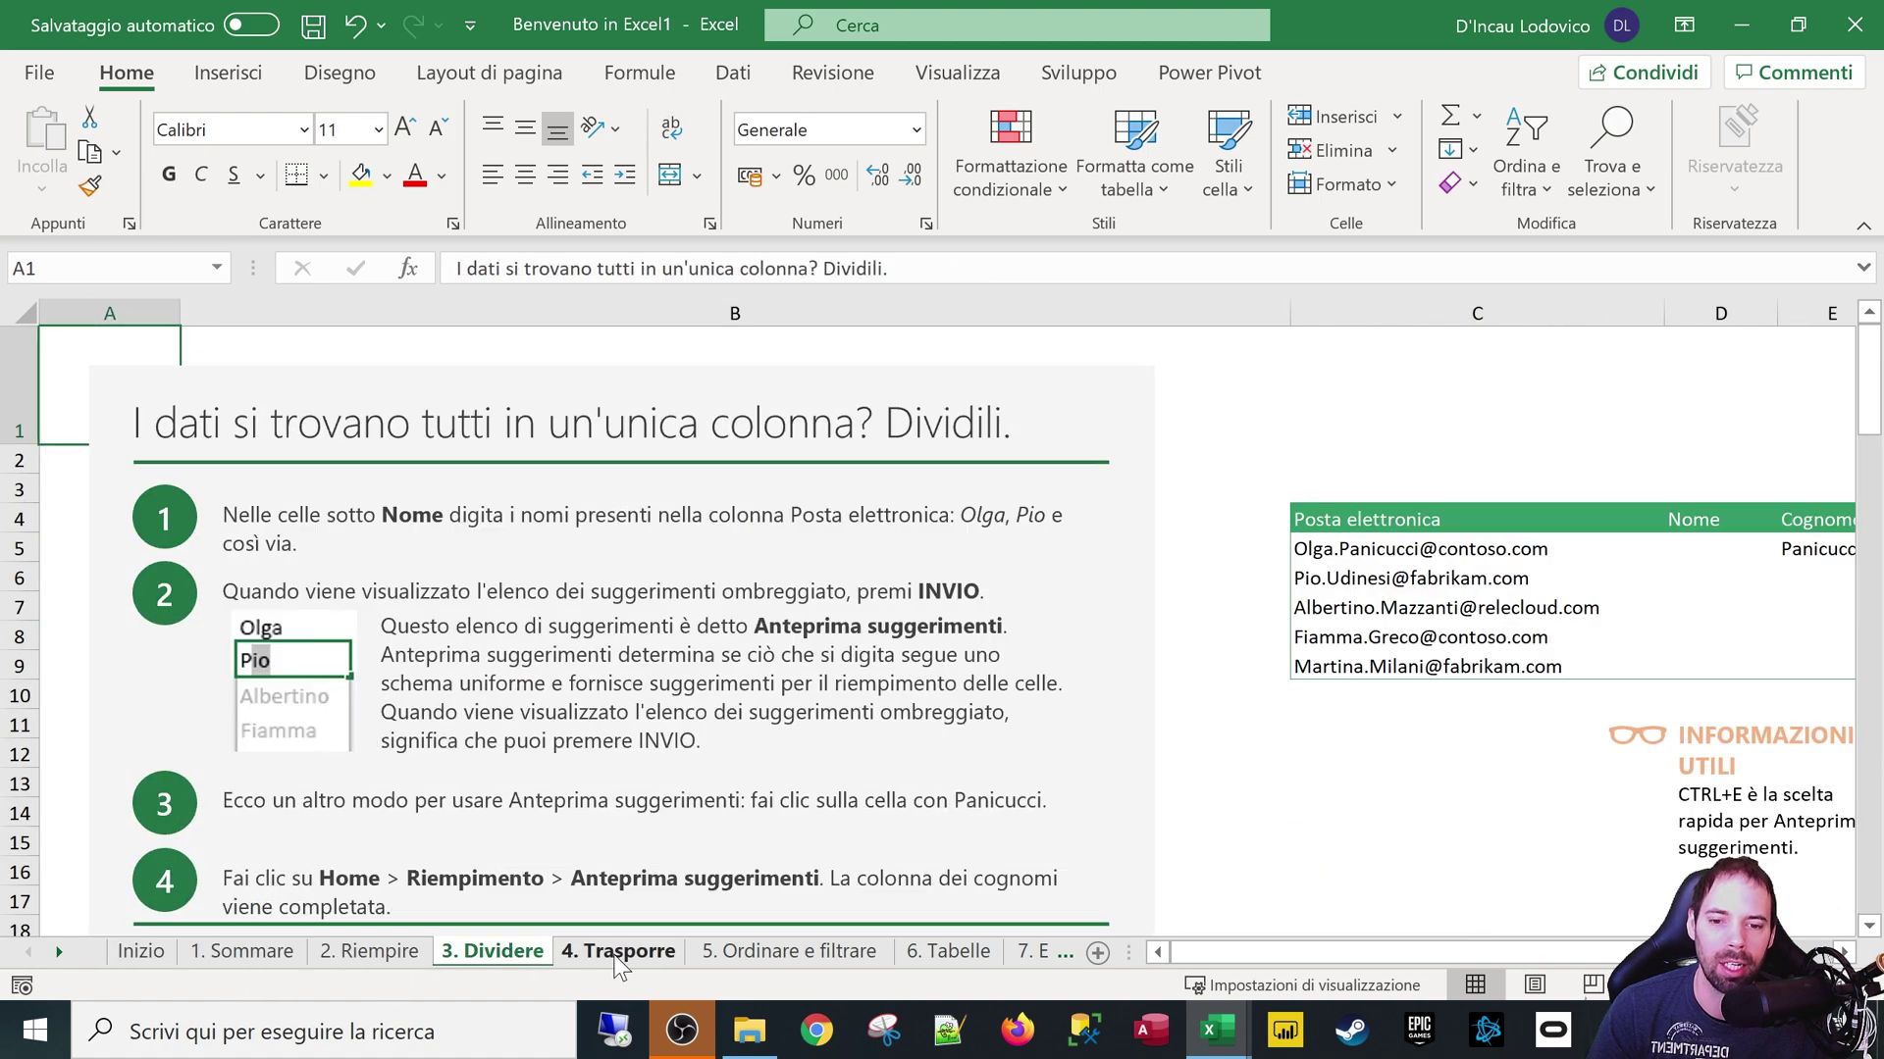
left_click(618, 953)
left_click(795, 954)
left_click(963, 949)
left_click(1026, 952)
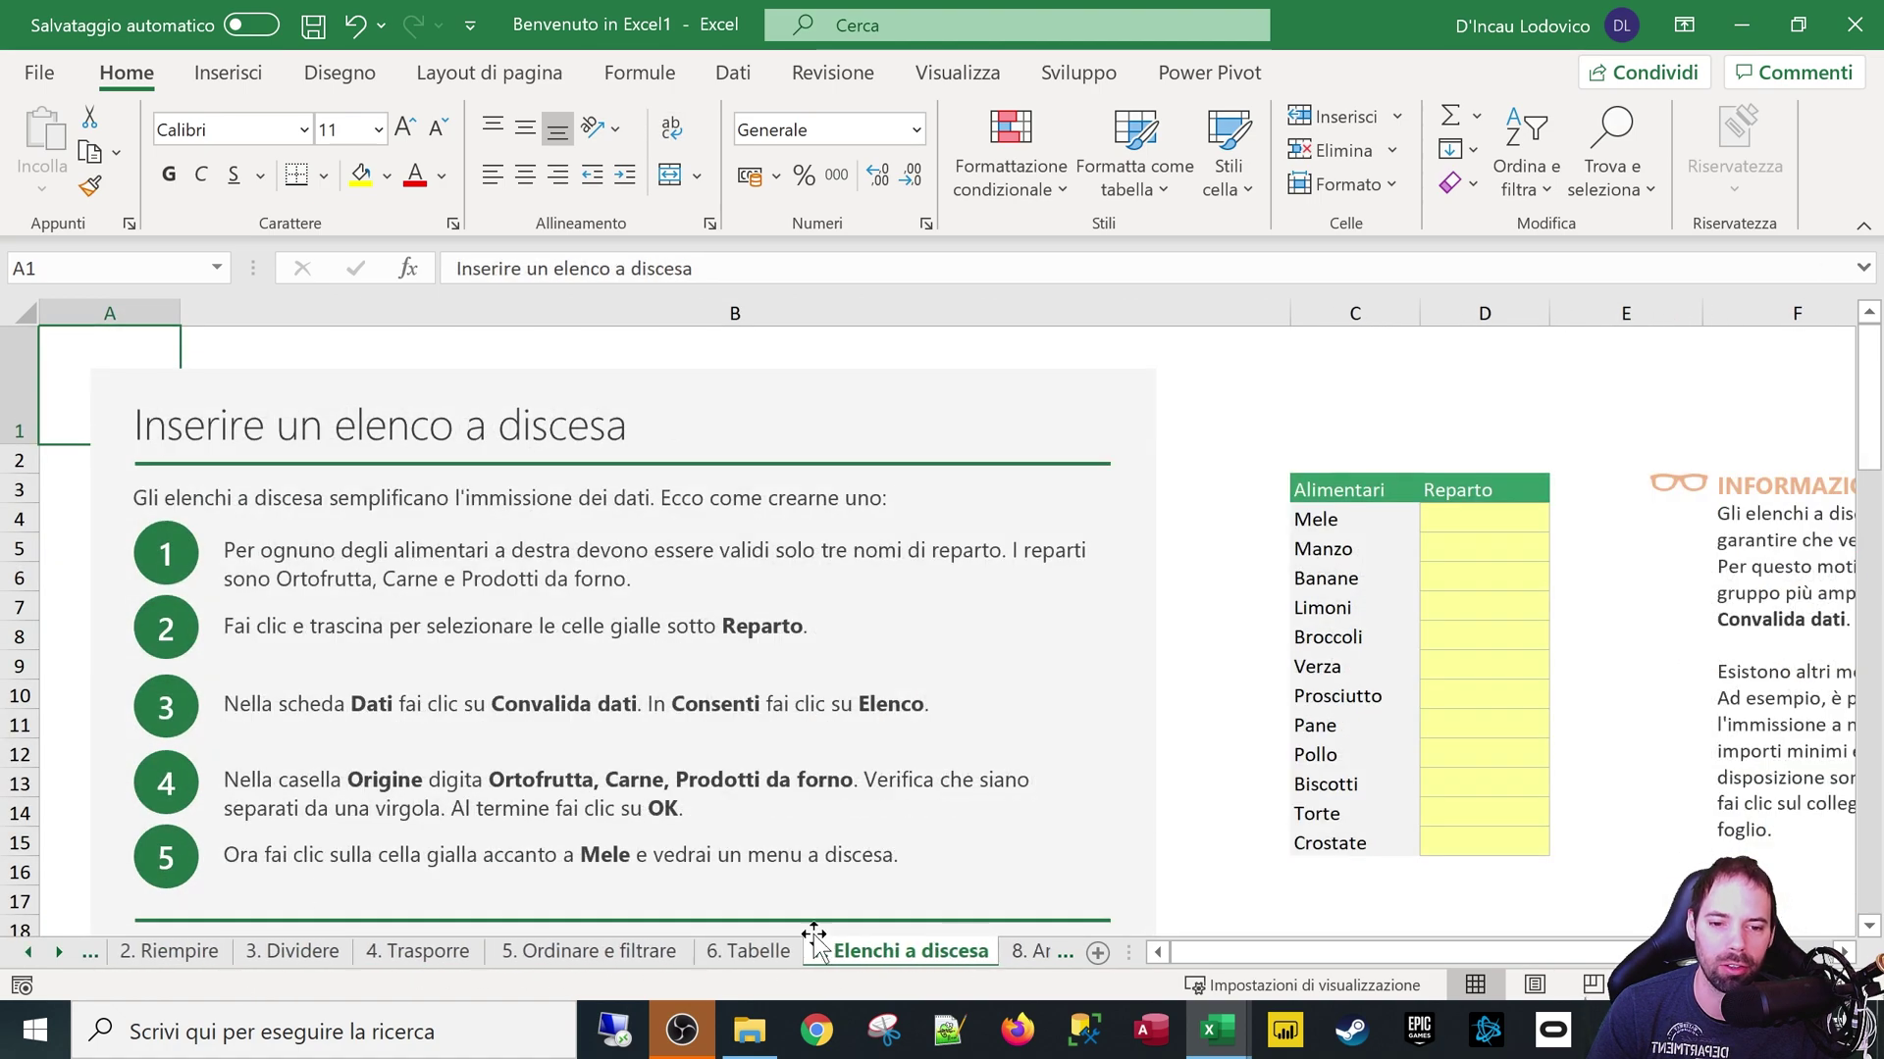
left_click(28, 951)
left_click(294, 959)
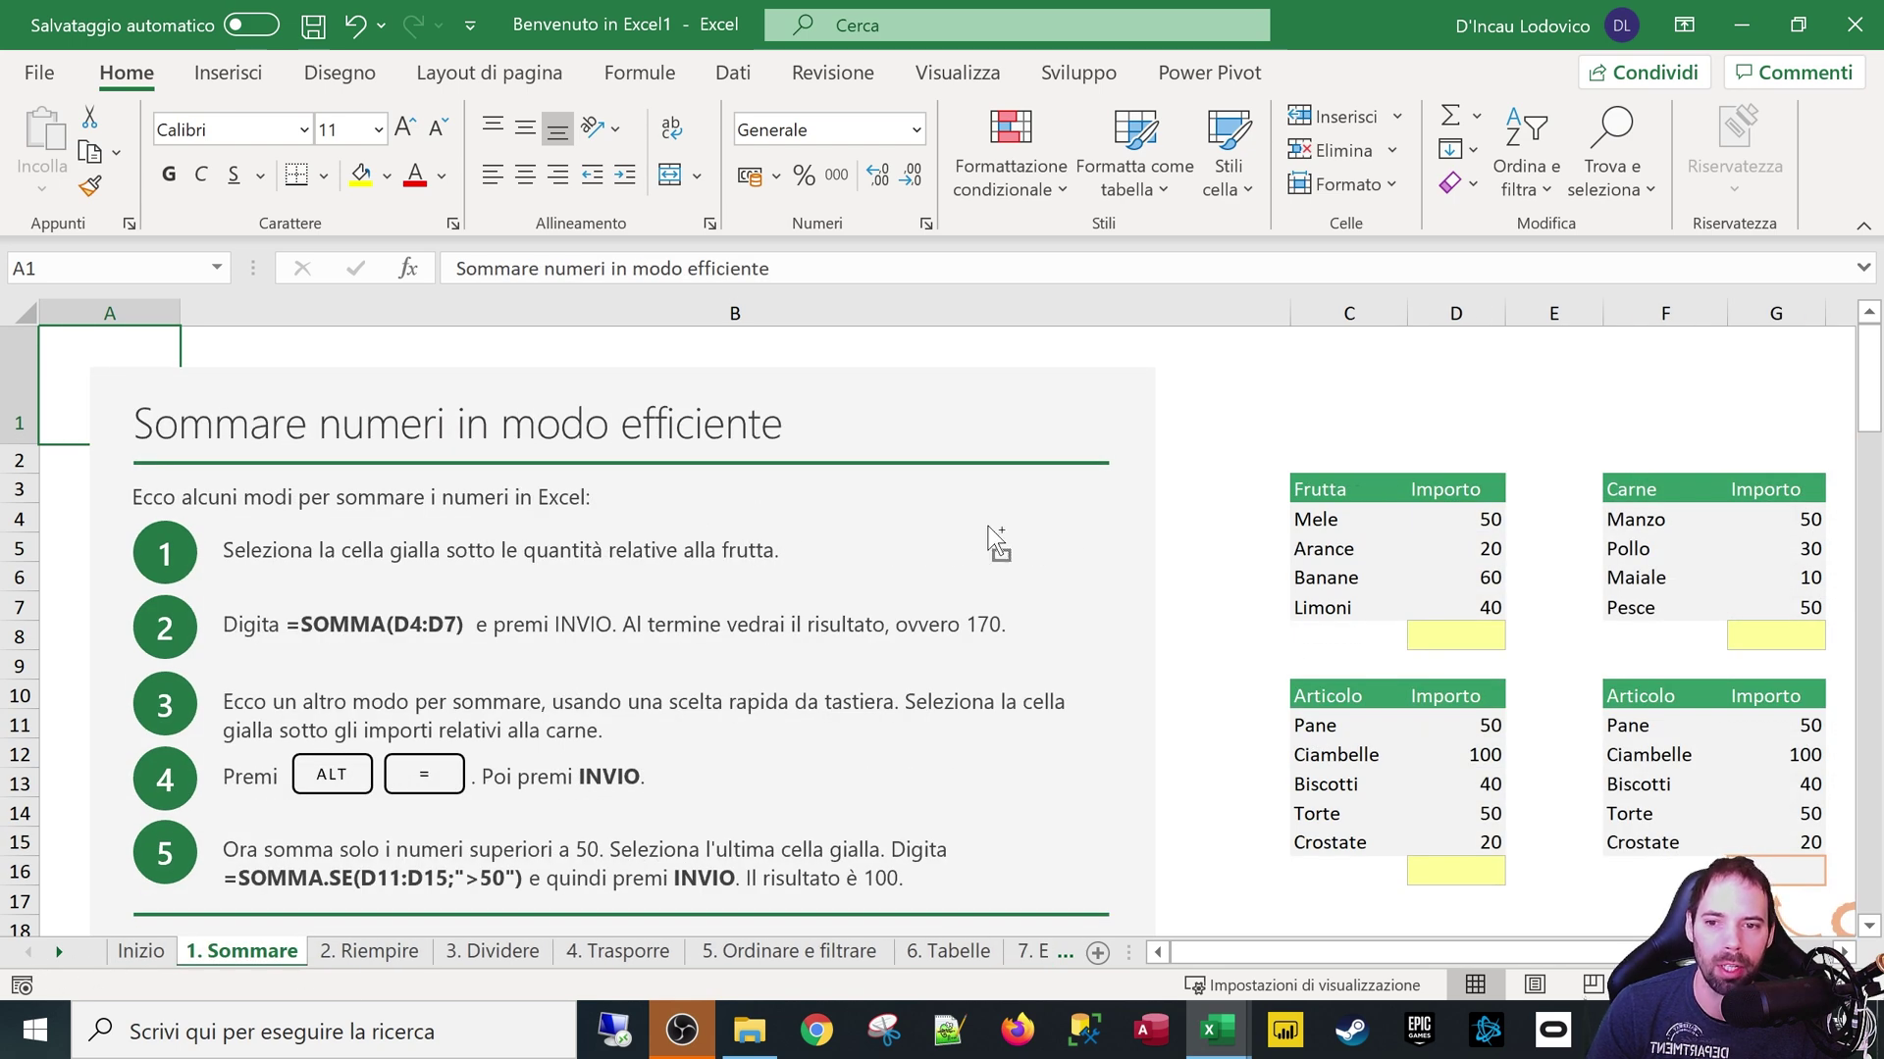
Collapse the ribbon and select the tutorial's instruction text boxes, ending on cell B18
left_click(1863, 226)
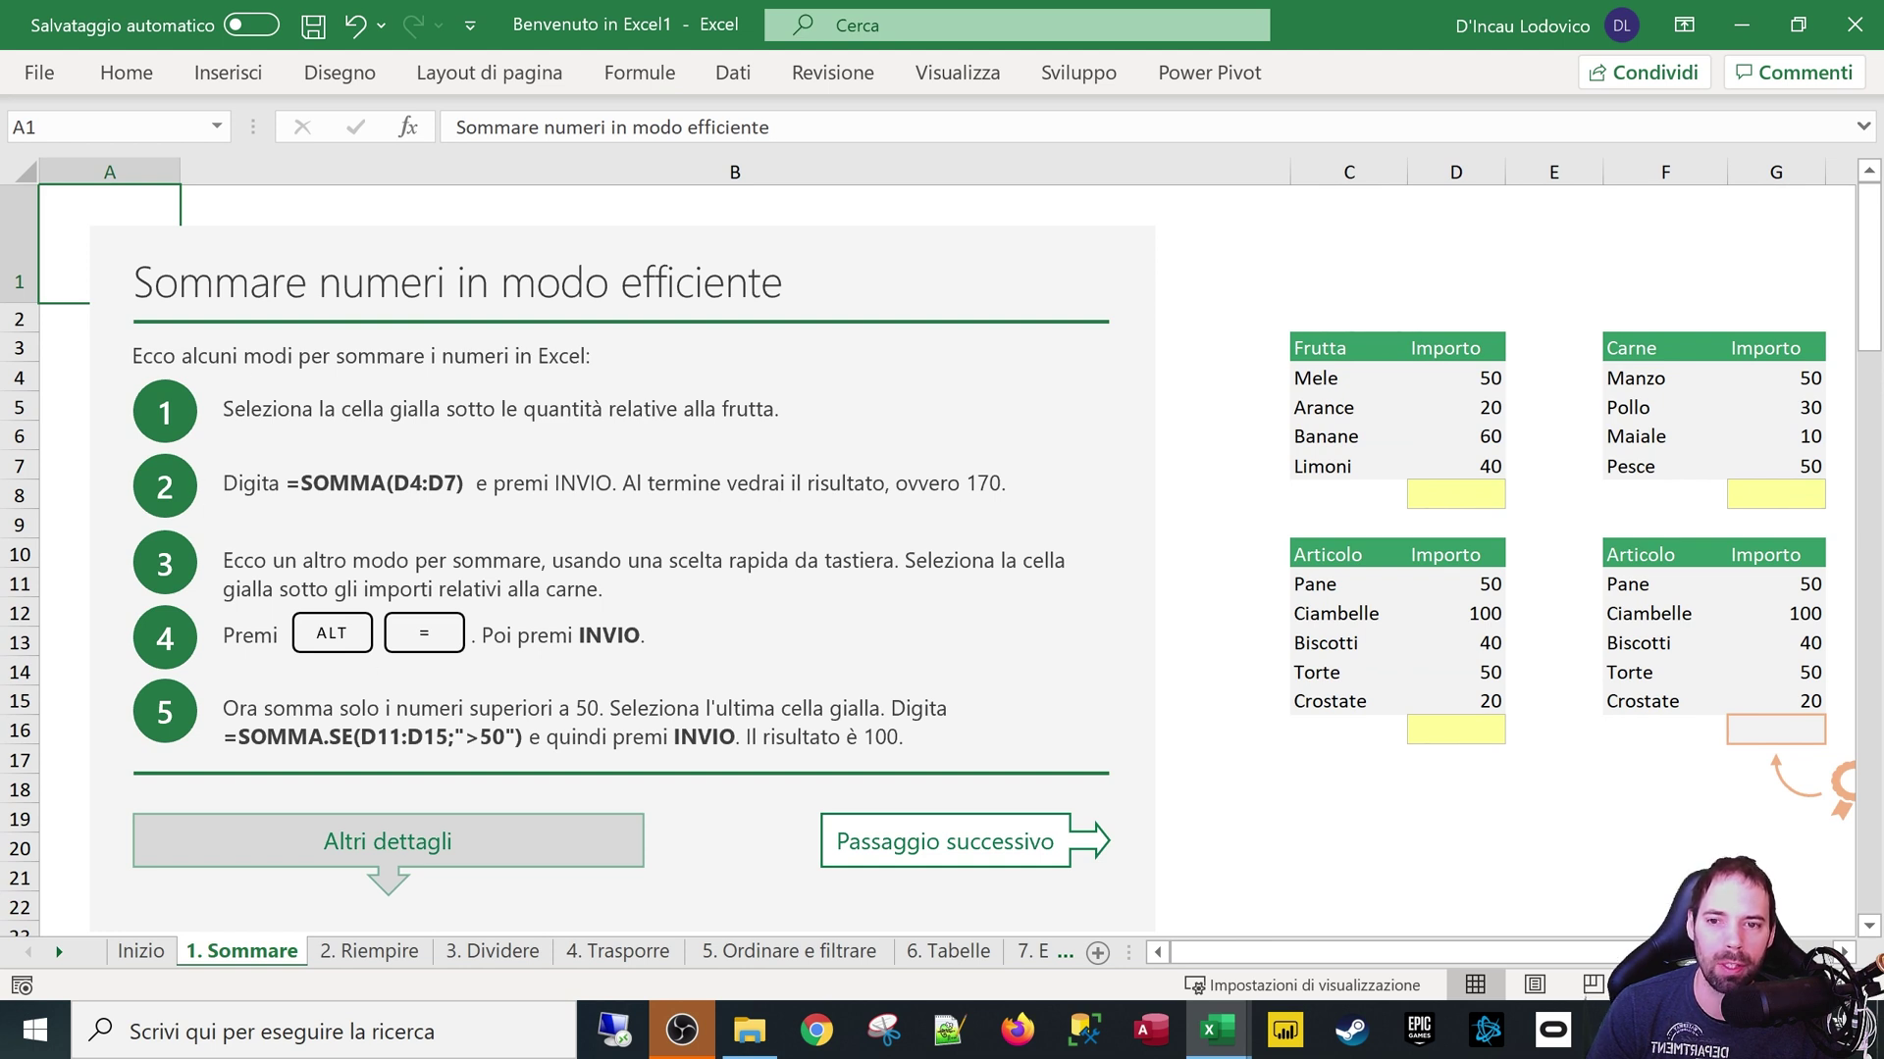
left_click(370, 483)
left_click(353, 737)
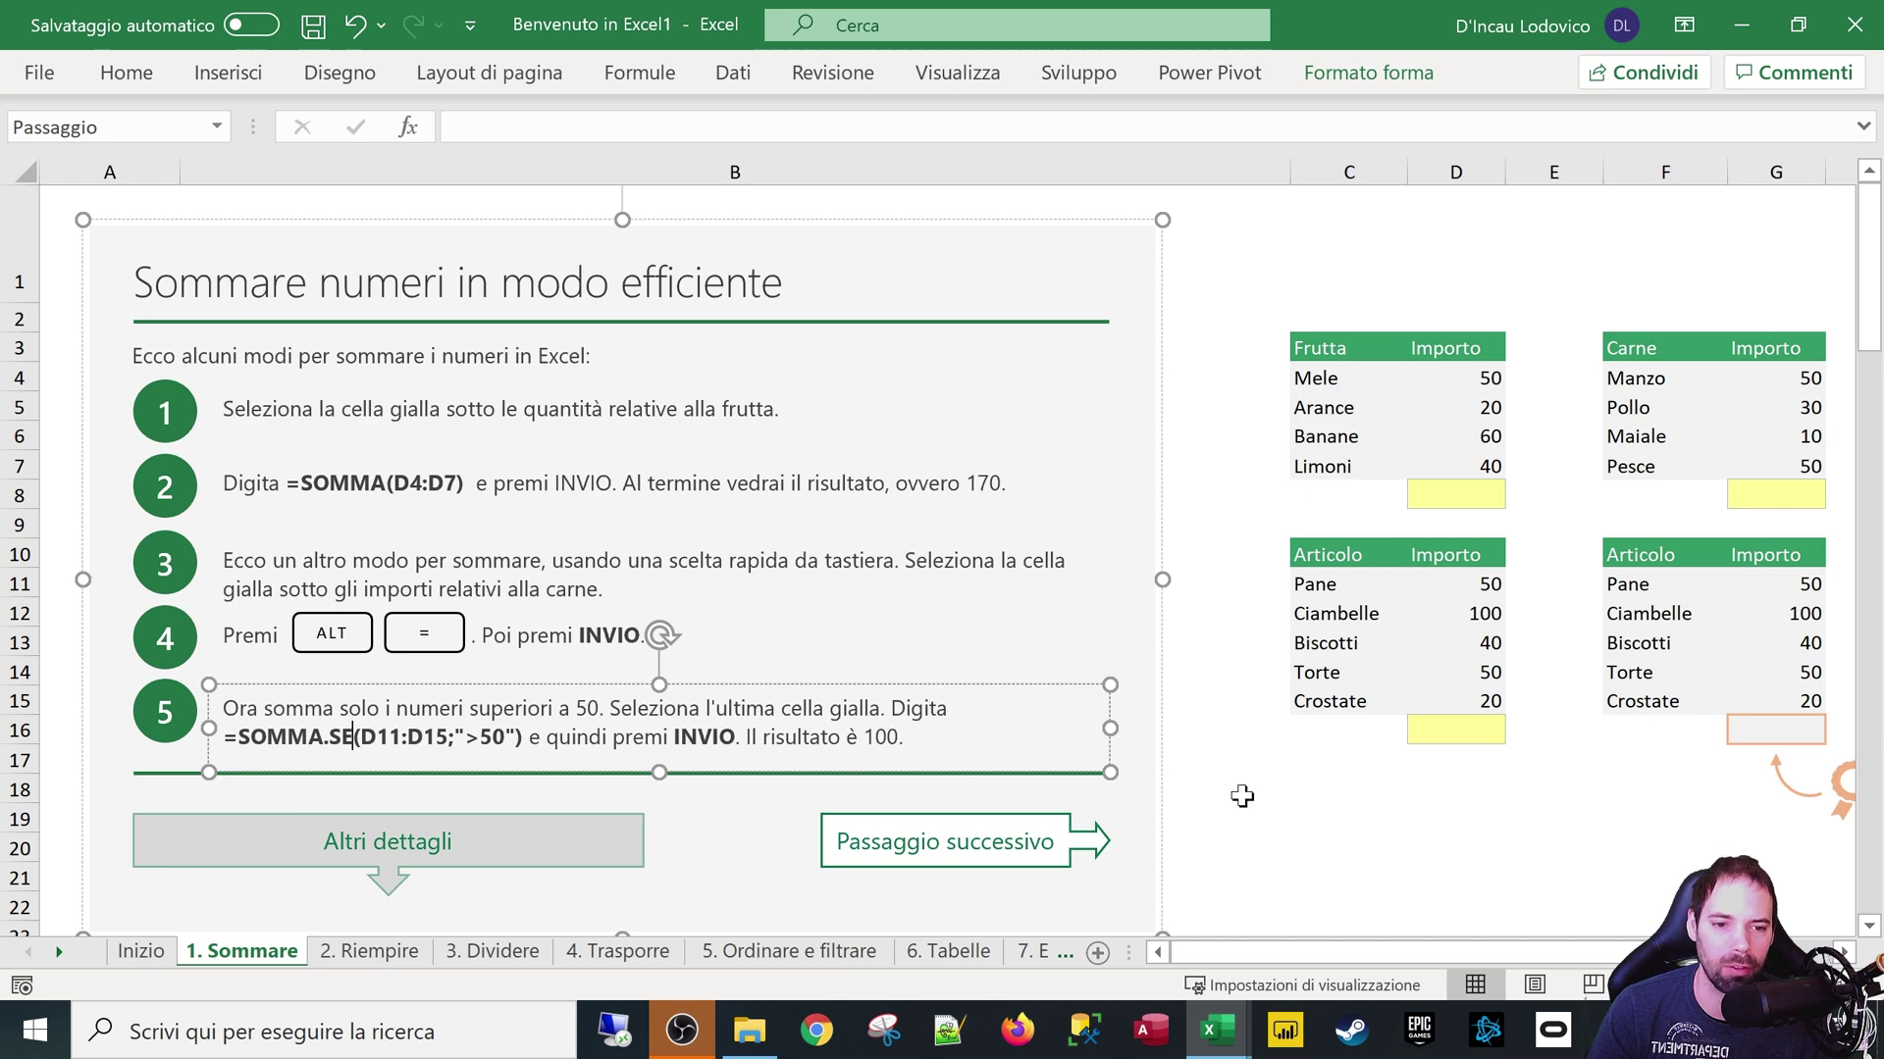
left_click(1242, 797)
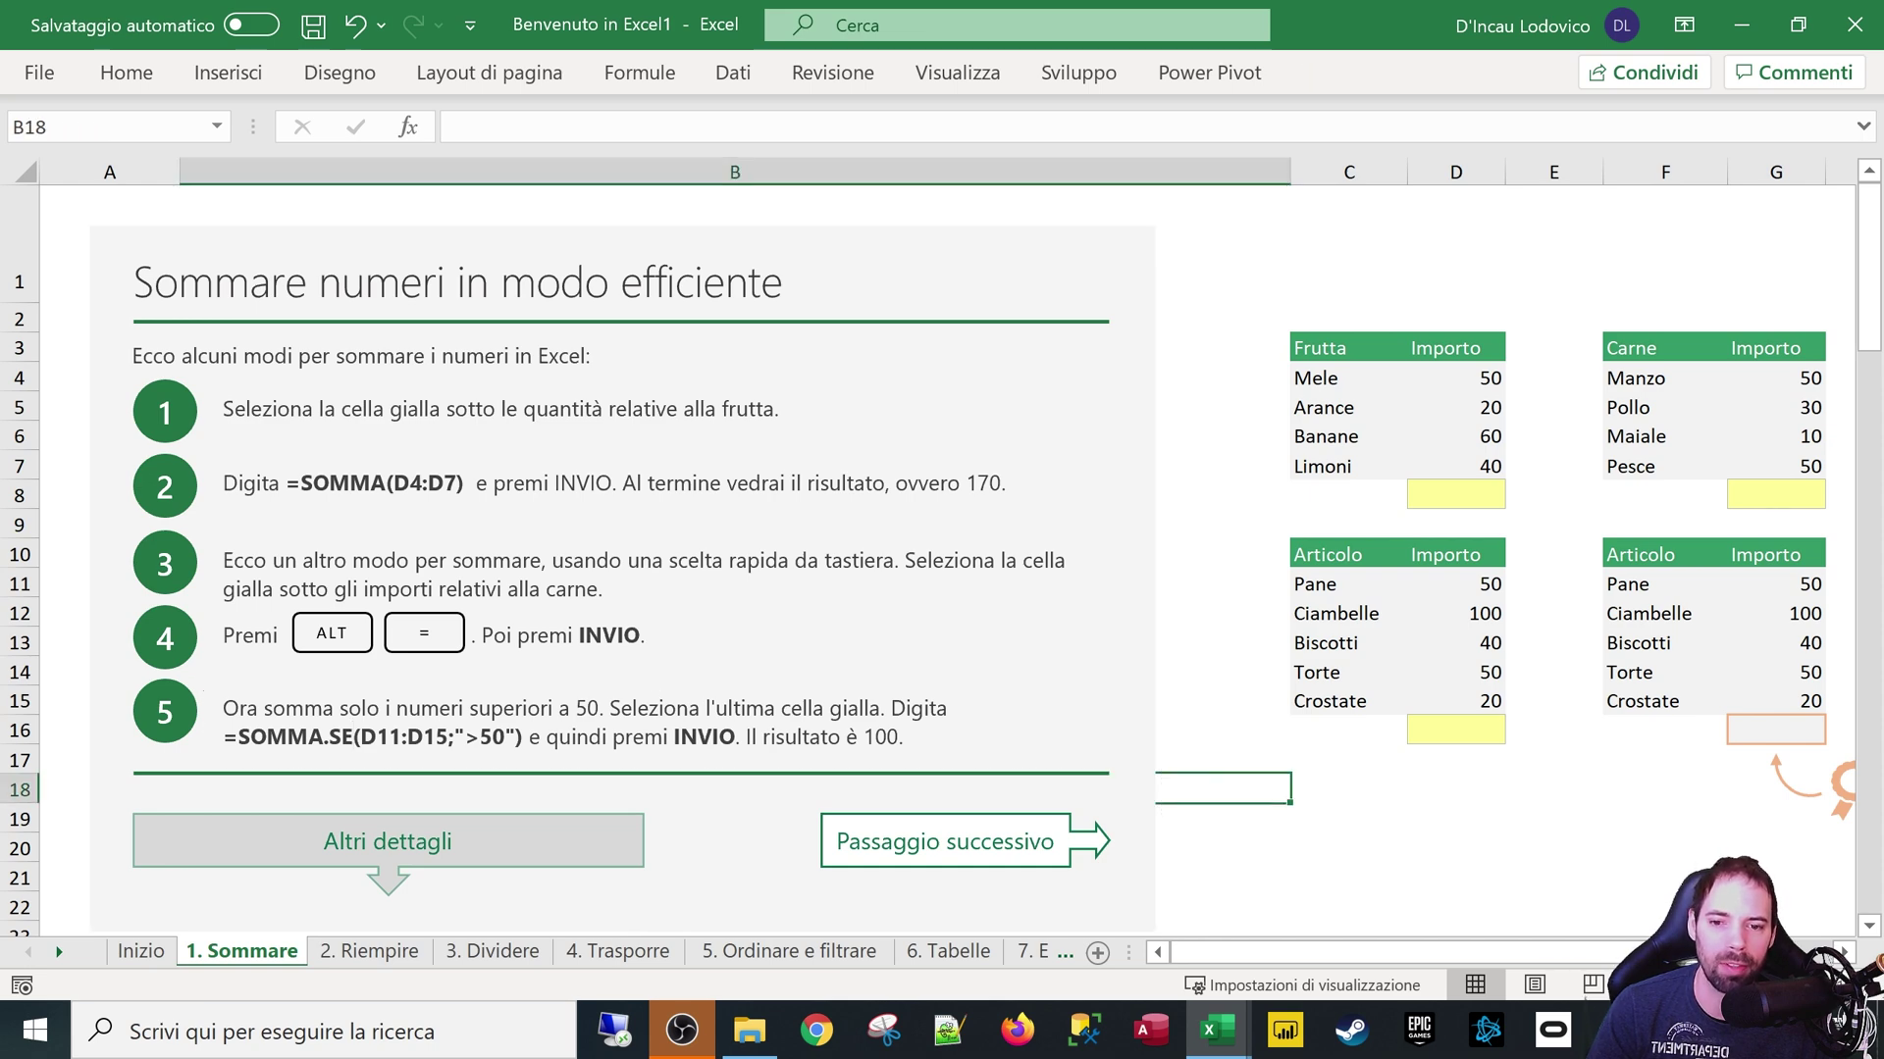
Scroll down to 'Altre informazioni sul Web' and follow the SOMMA help link
scroll(702, 719, "down", 1)
scroll(703, 719, "down", 3)
scroll(702, 720, "down", 1)
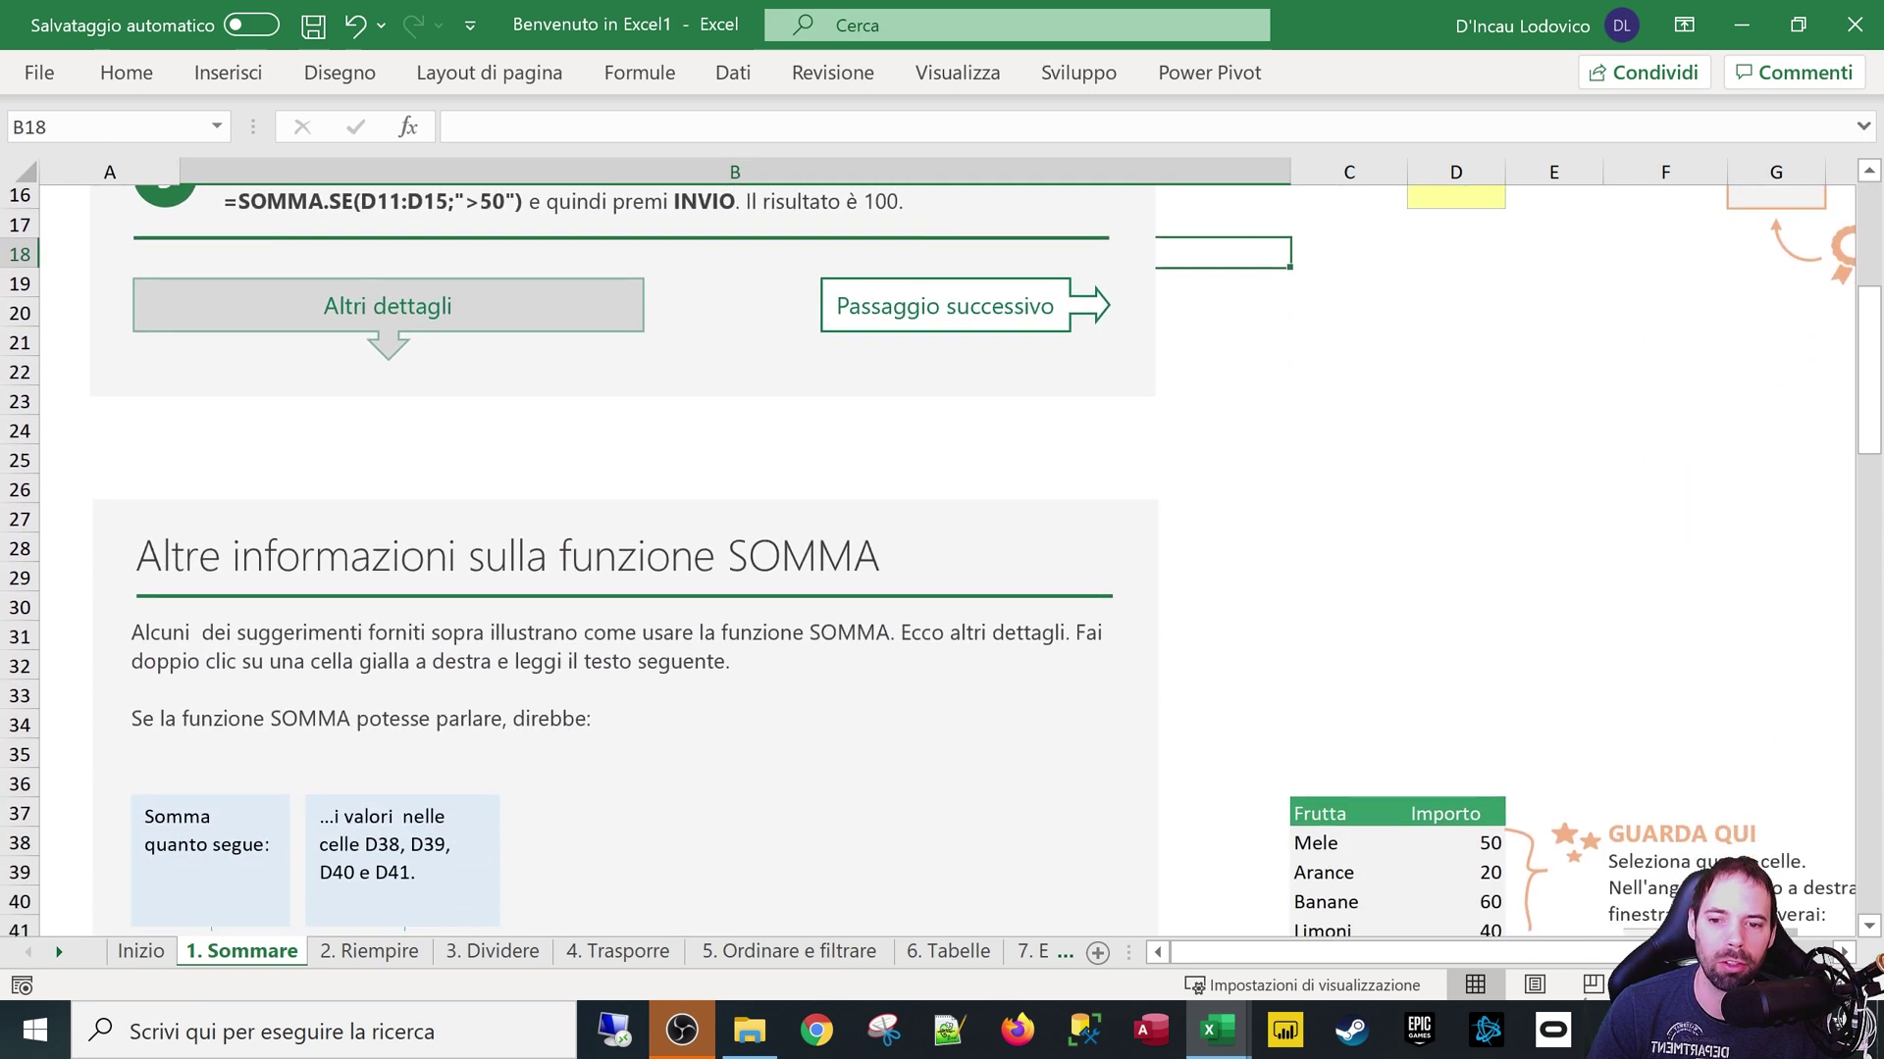
scroll(702, 719, "down", 2)
scroll(297, 638, "down", 1)
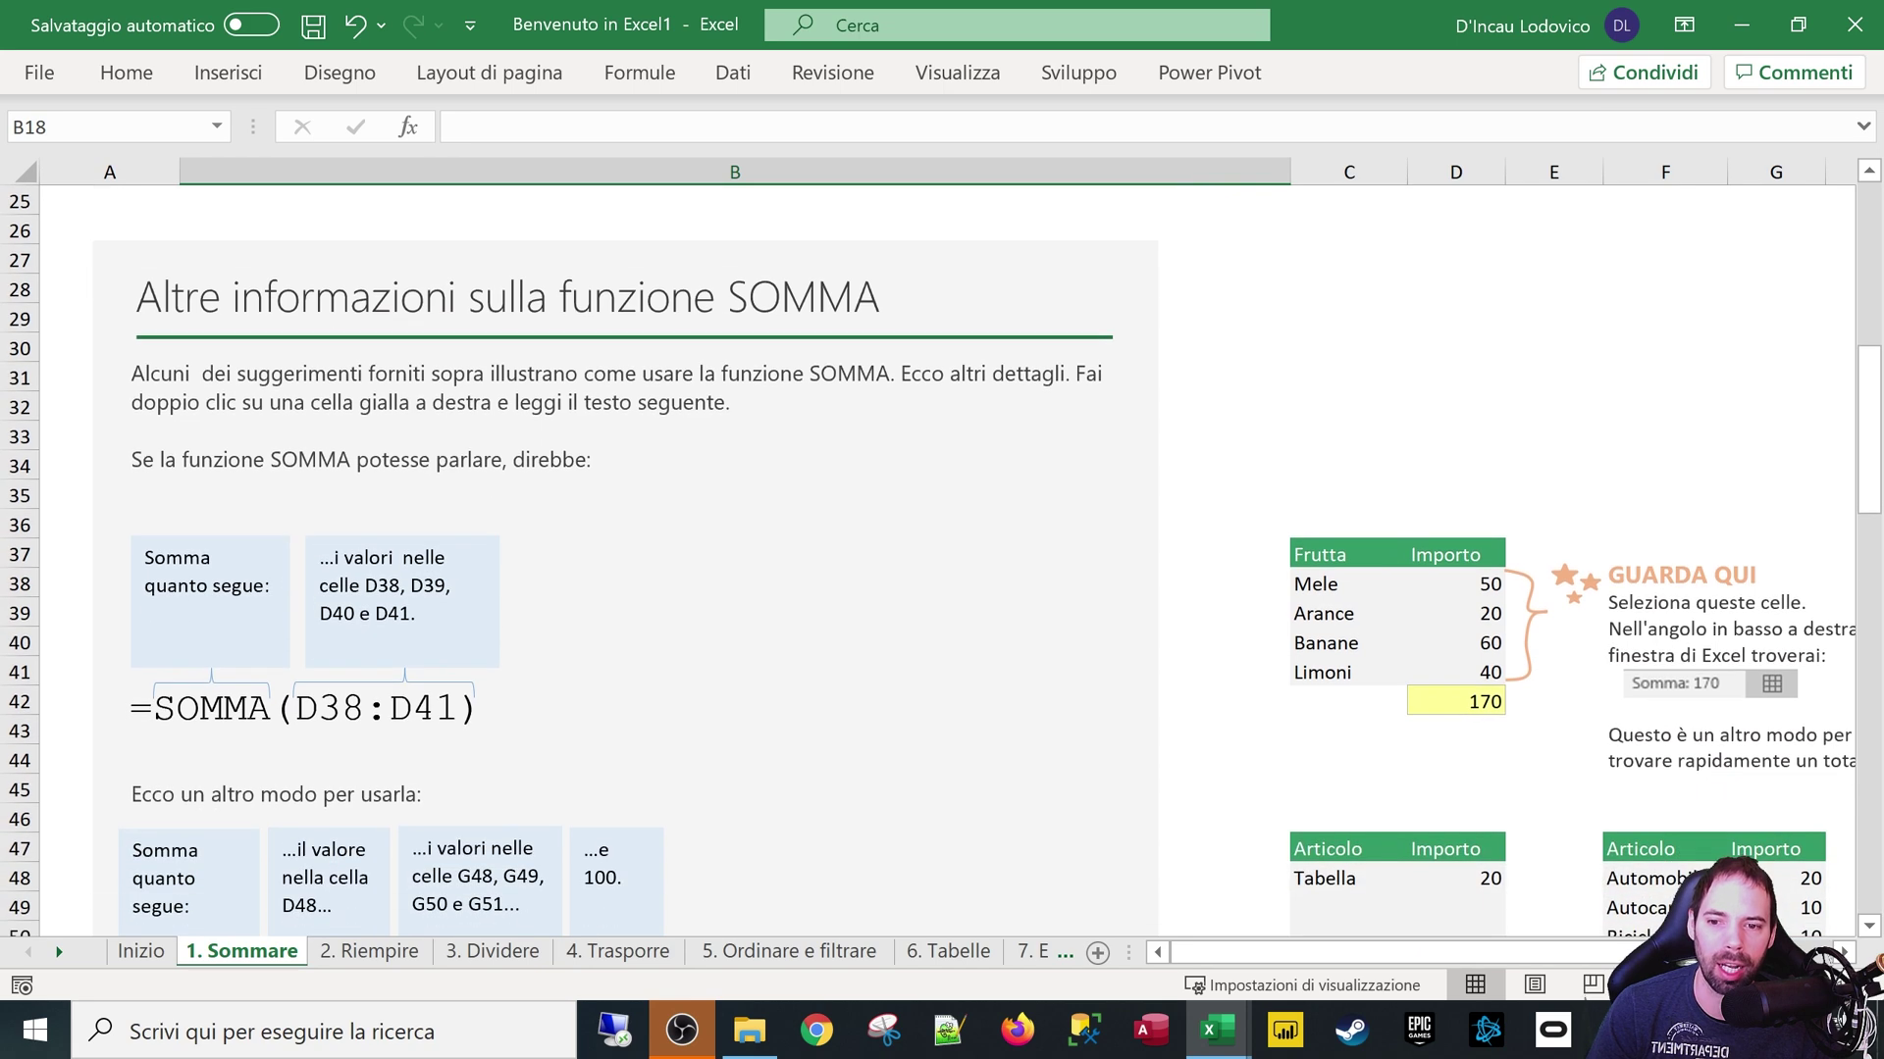
scroll(436, 638, "down", 2)
scroll(437, 638, "down", 1)
scroll(437, 638, "down", 4)
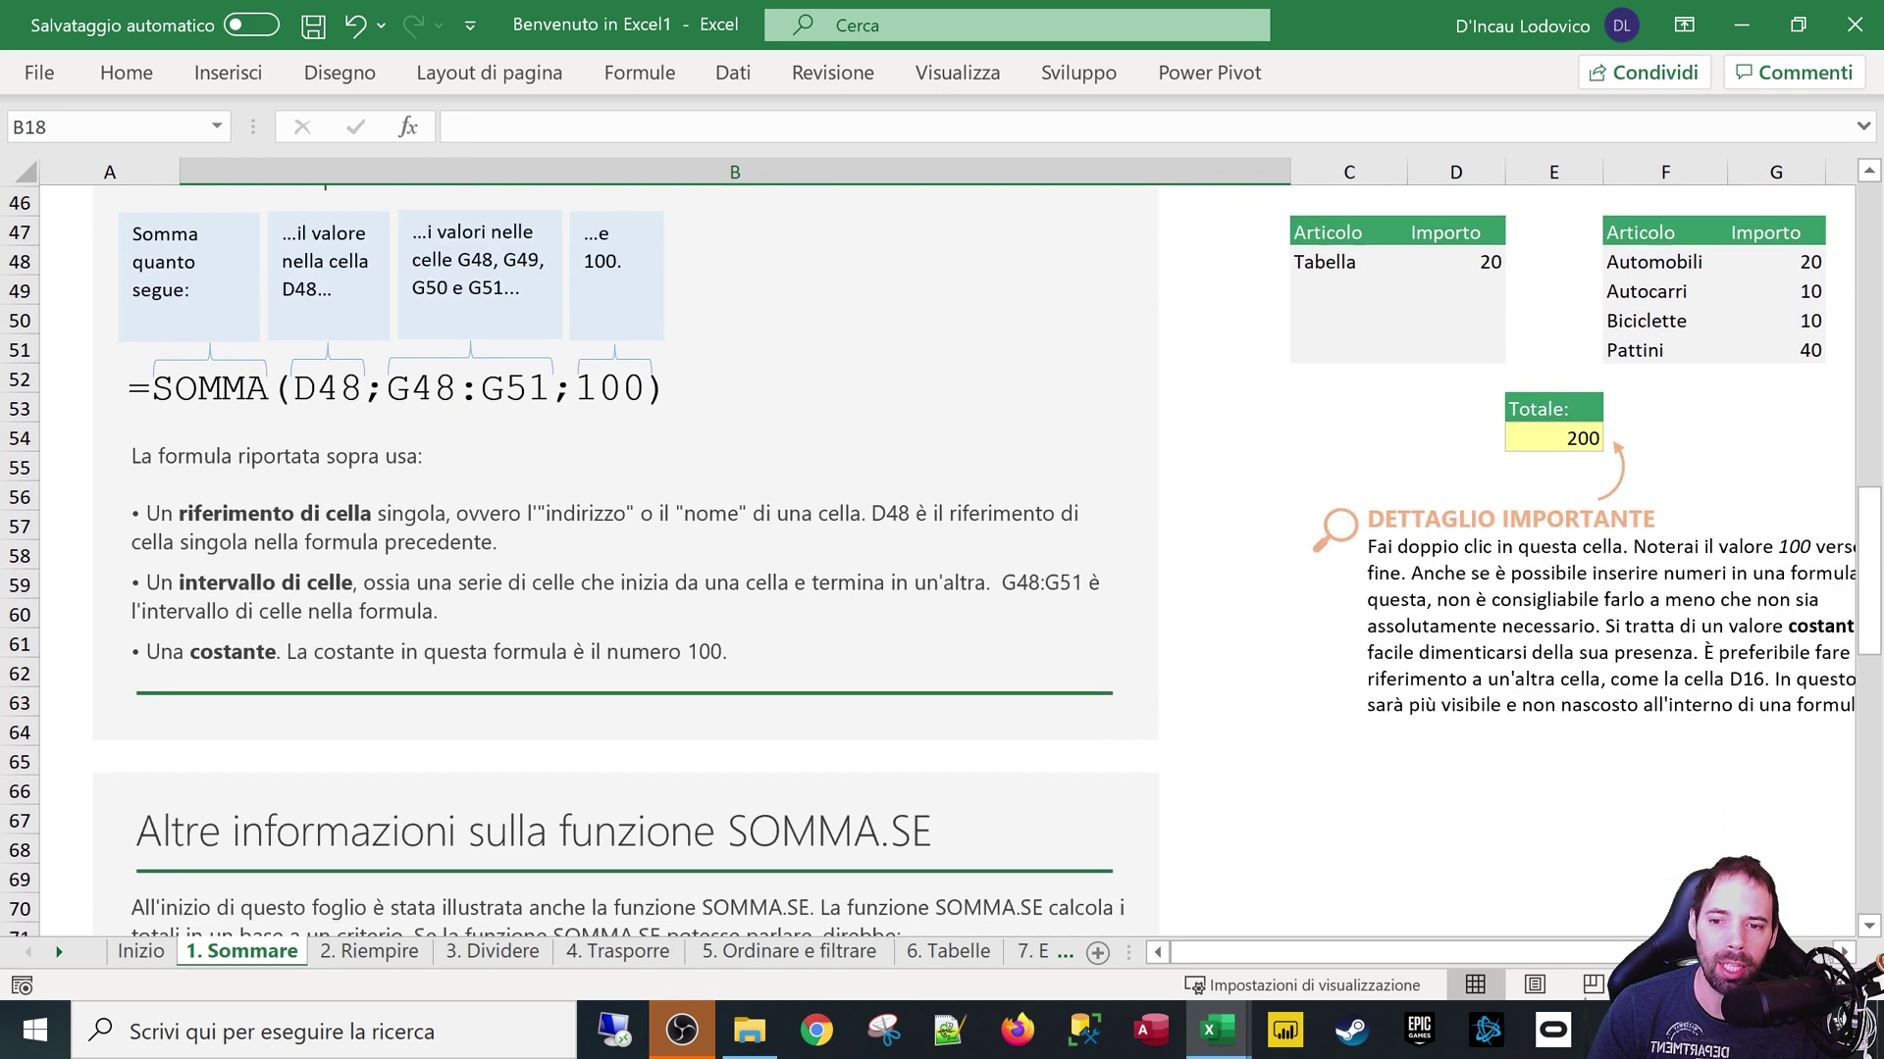
scroll(437, 635, "down", 3)
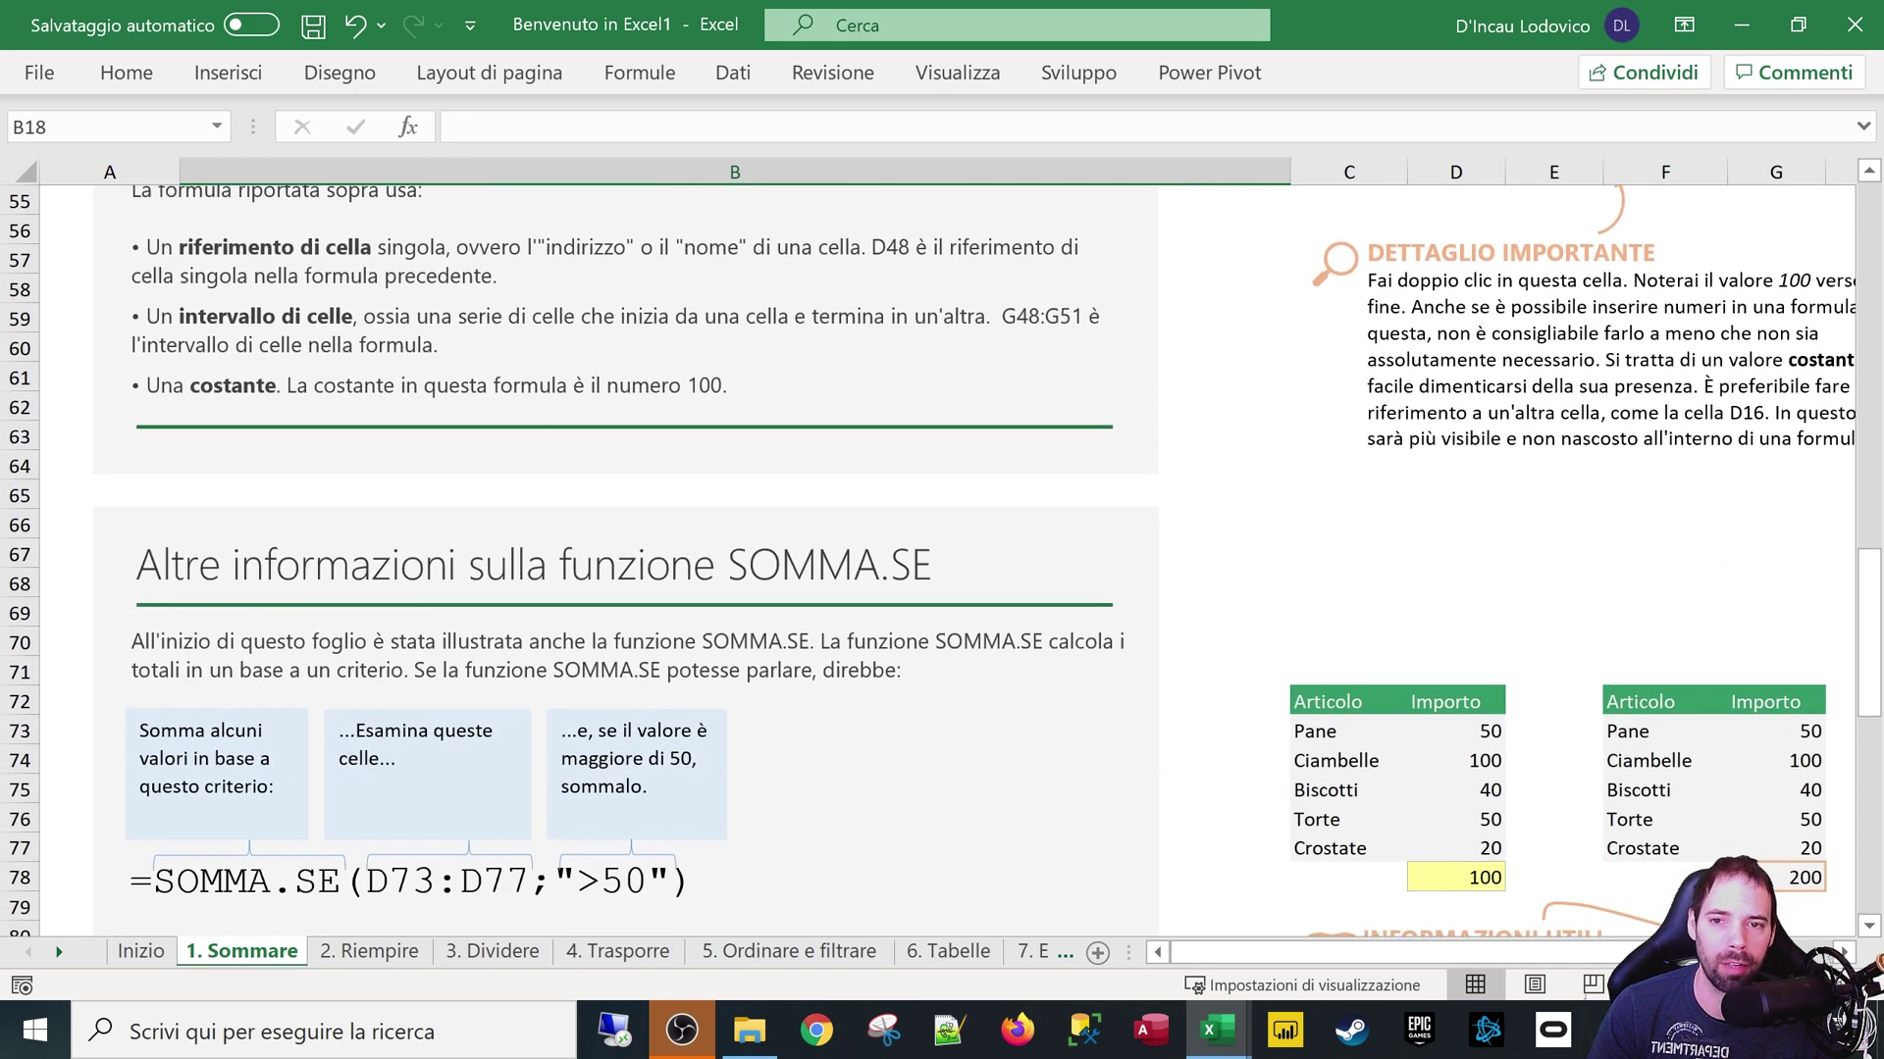
scroll(436, 638, "down", 1)
scroll(436, 638, "down", 1)
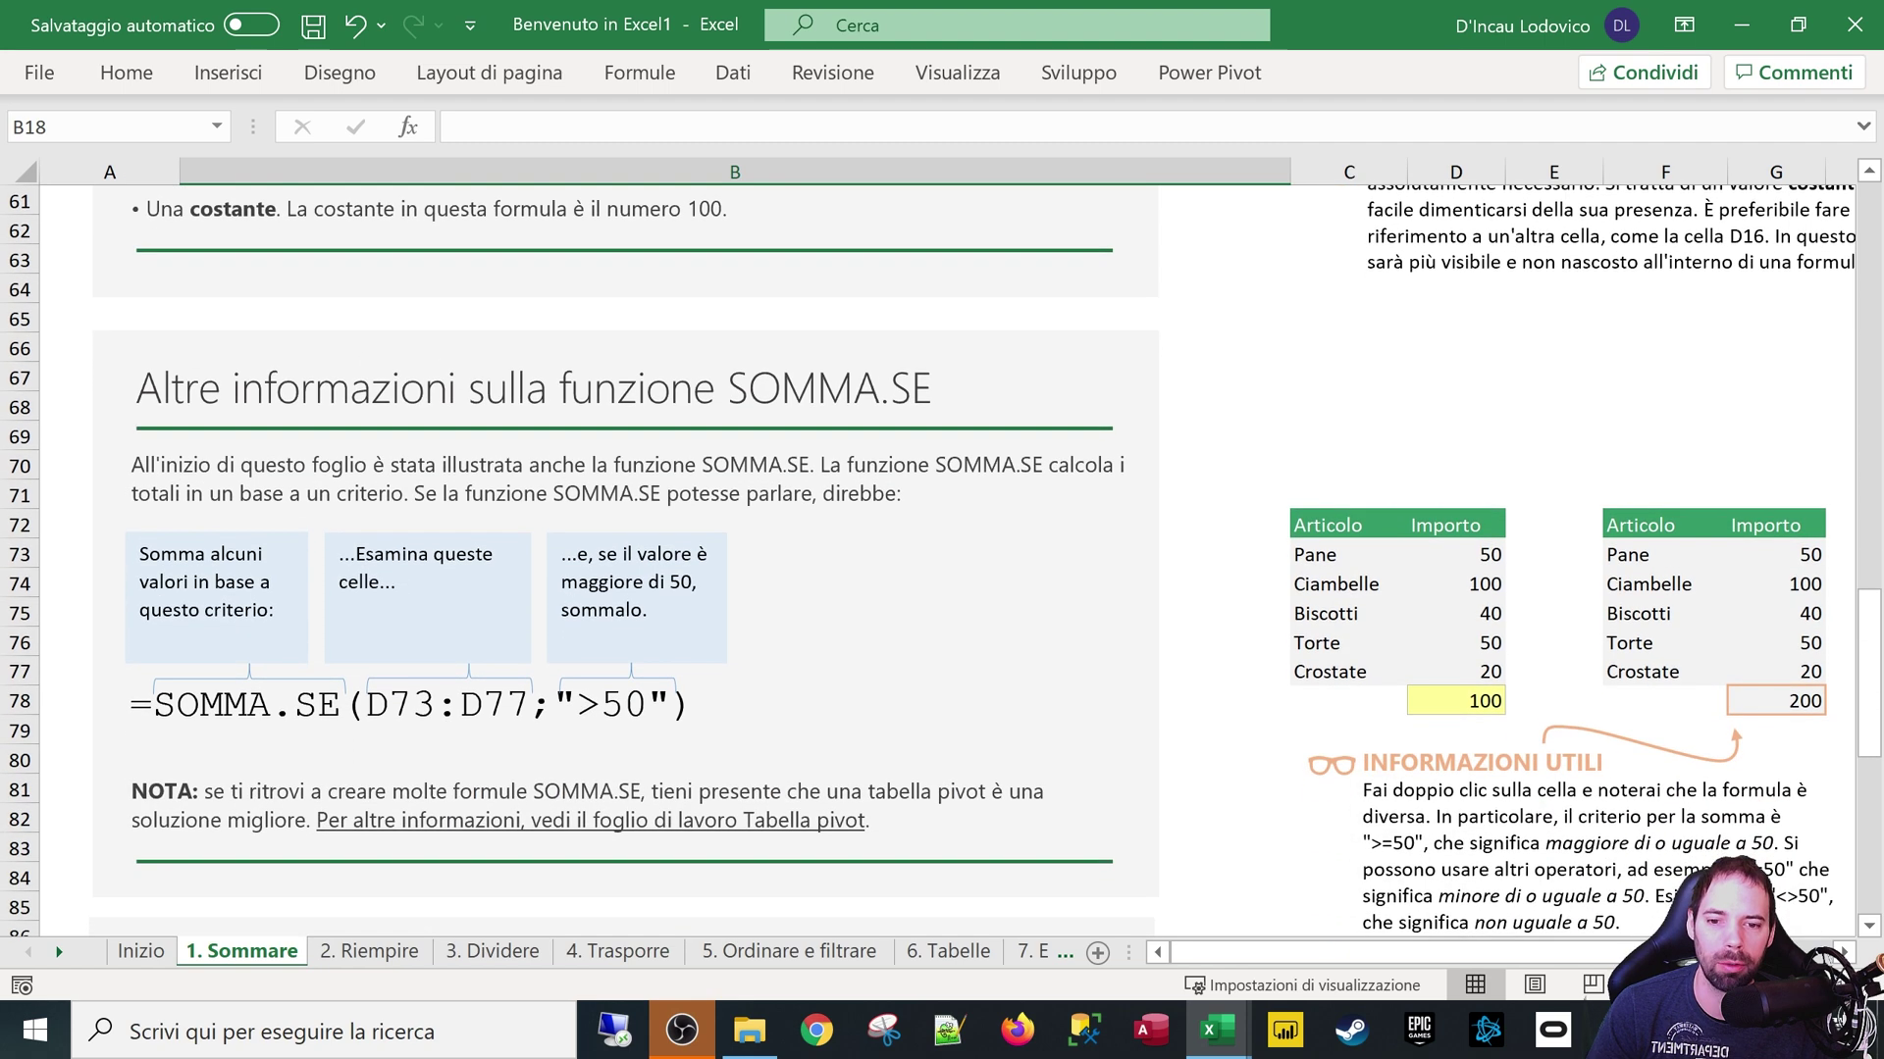
scroll(620, 601, "down", 5)
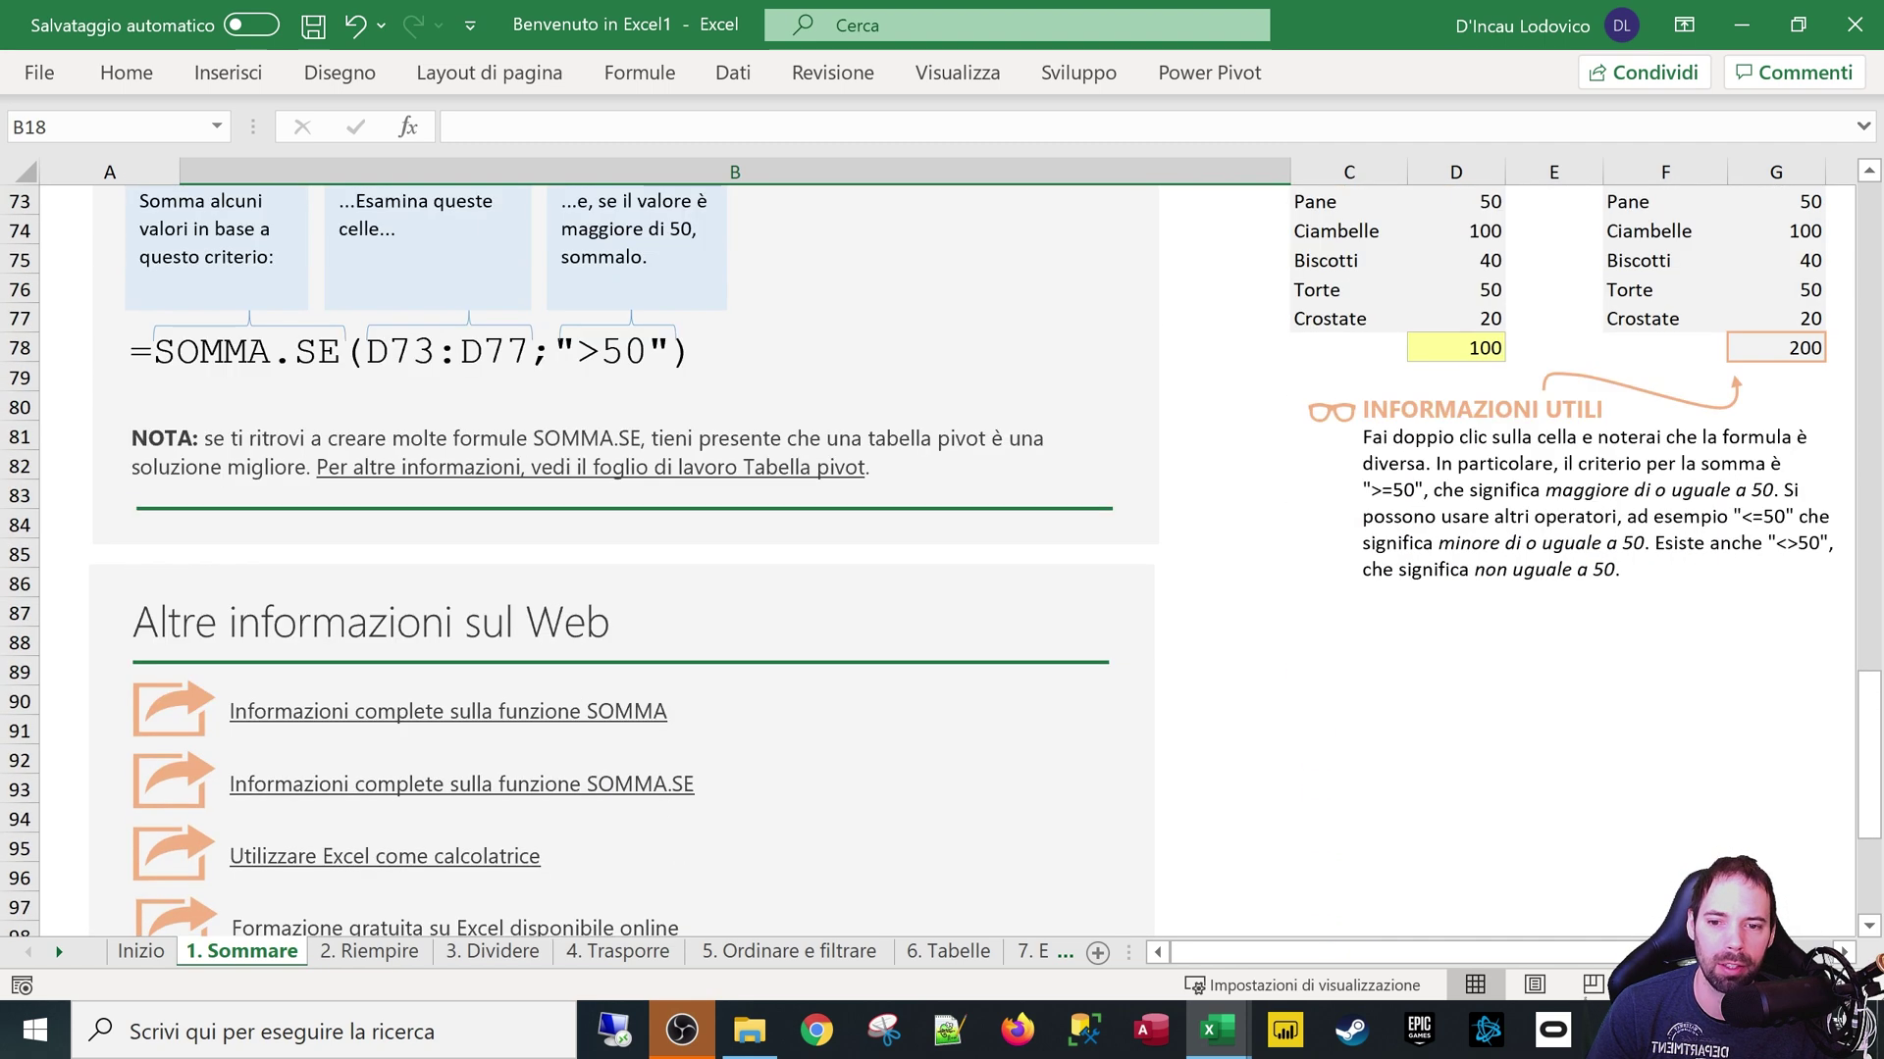
scroll(620, 601, "down", 1)
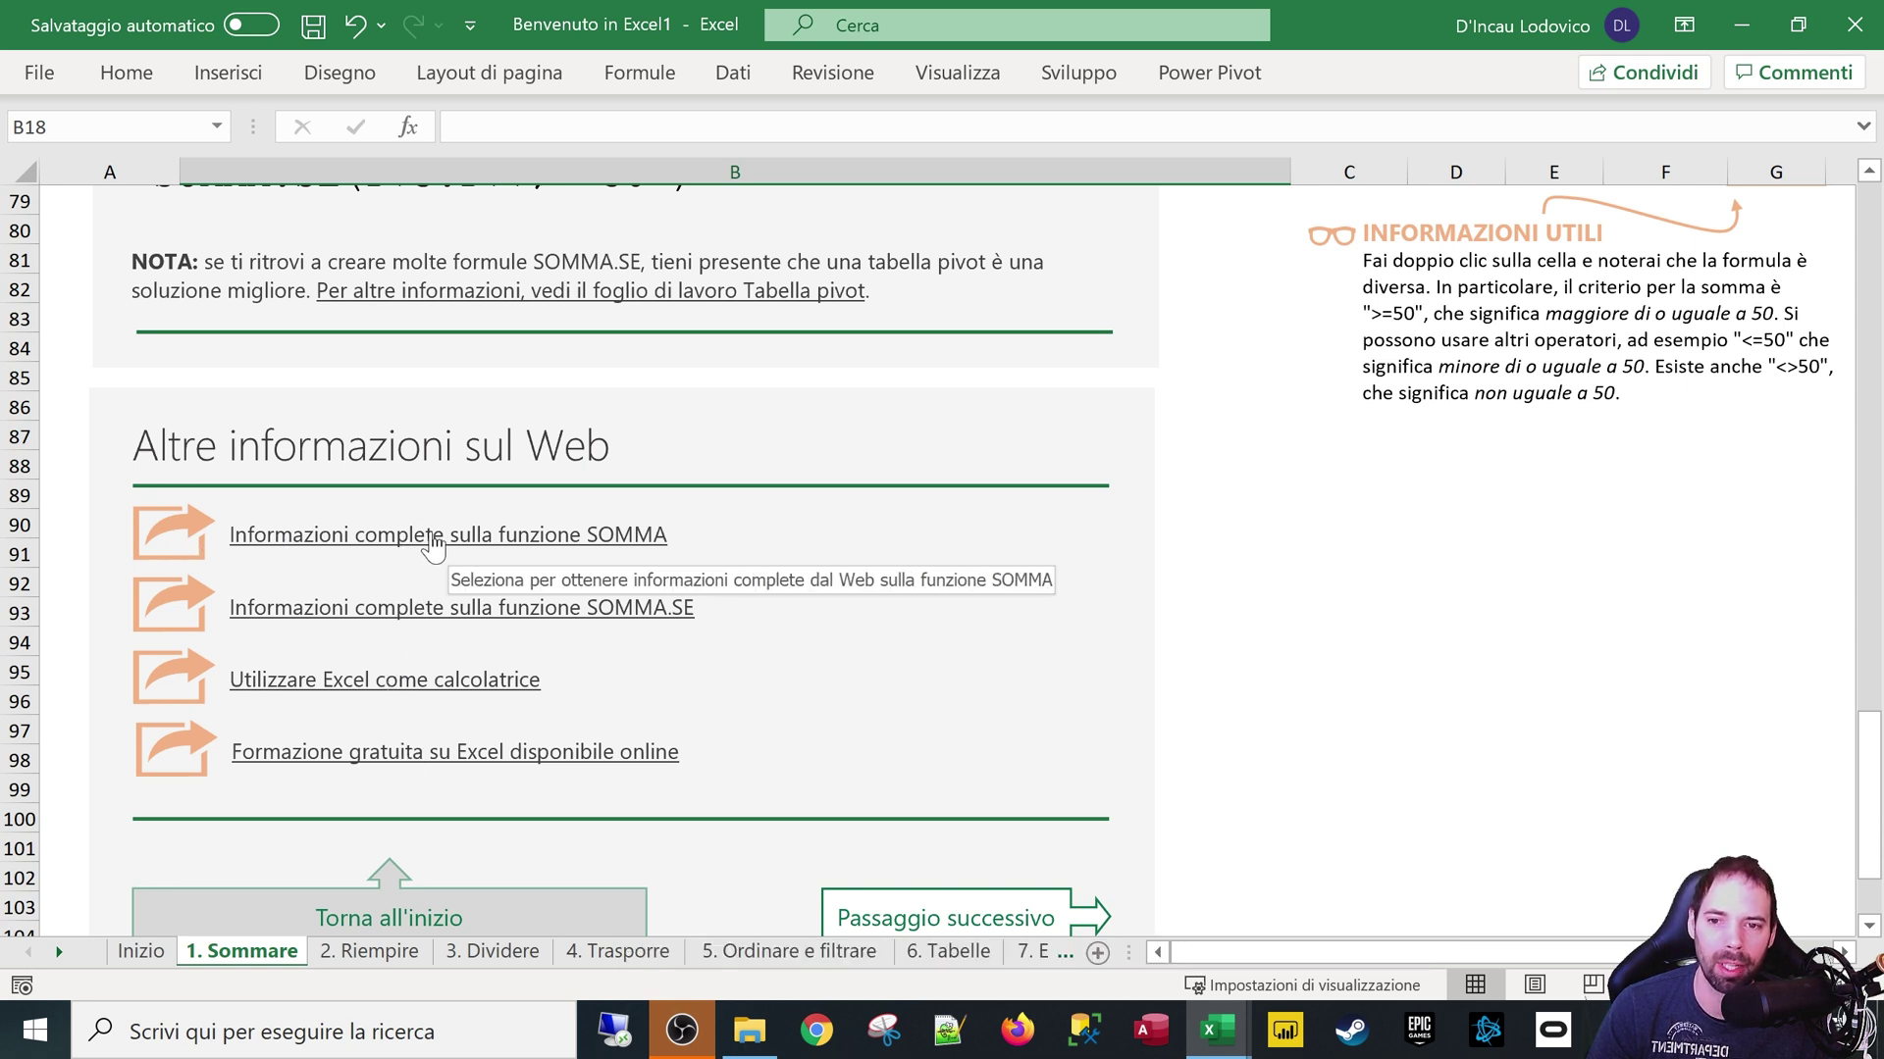
left_click(433, 546)
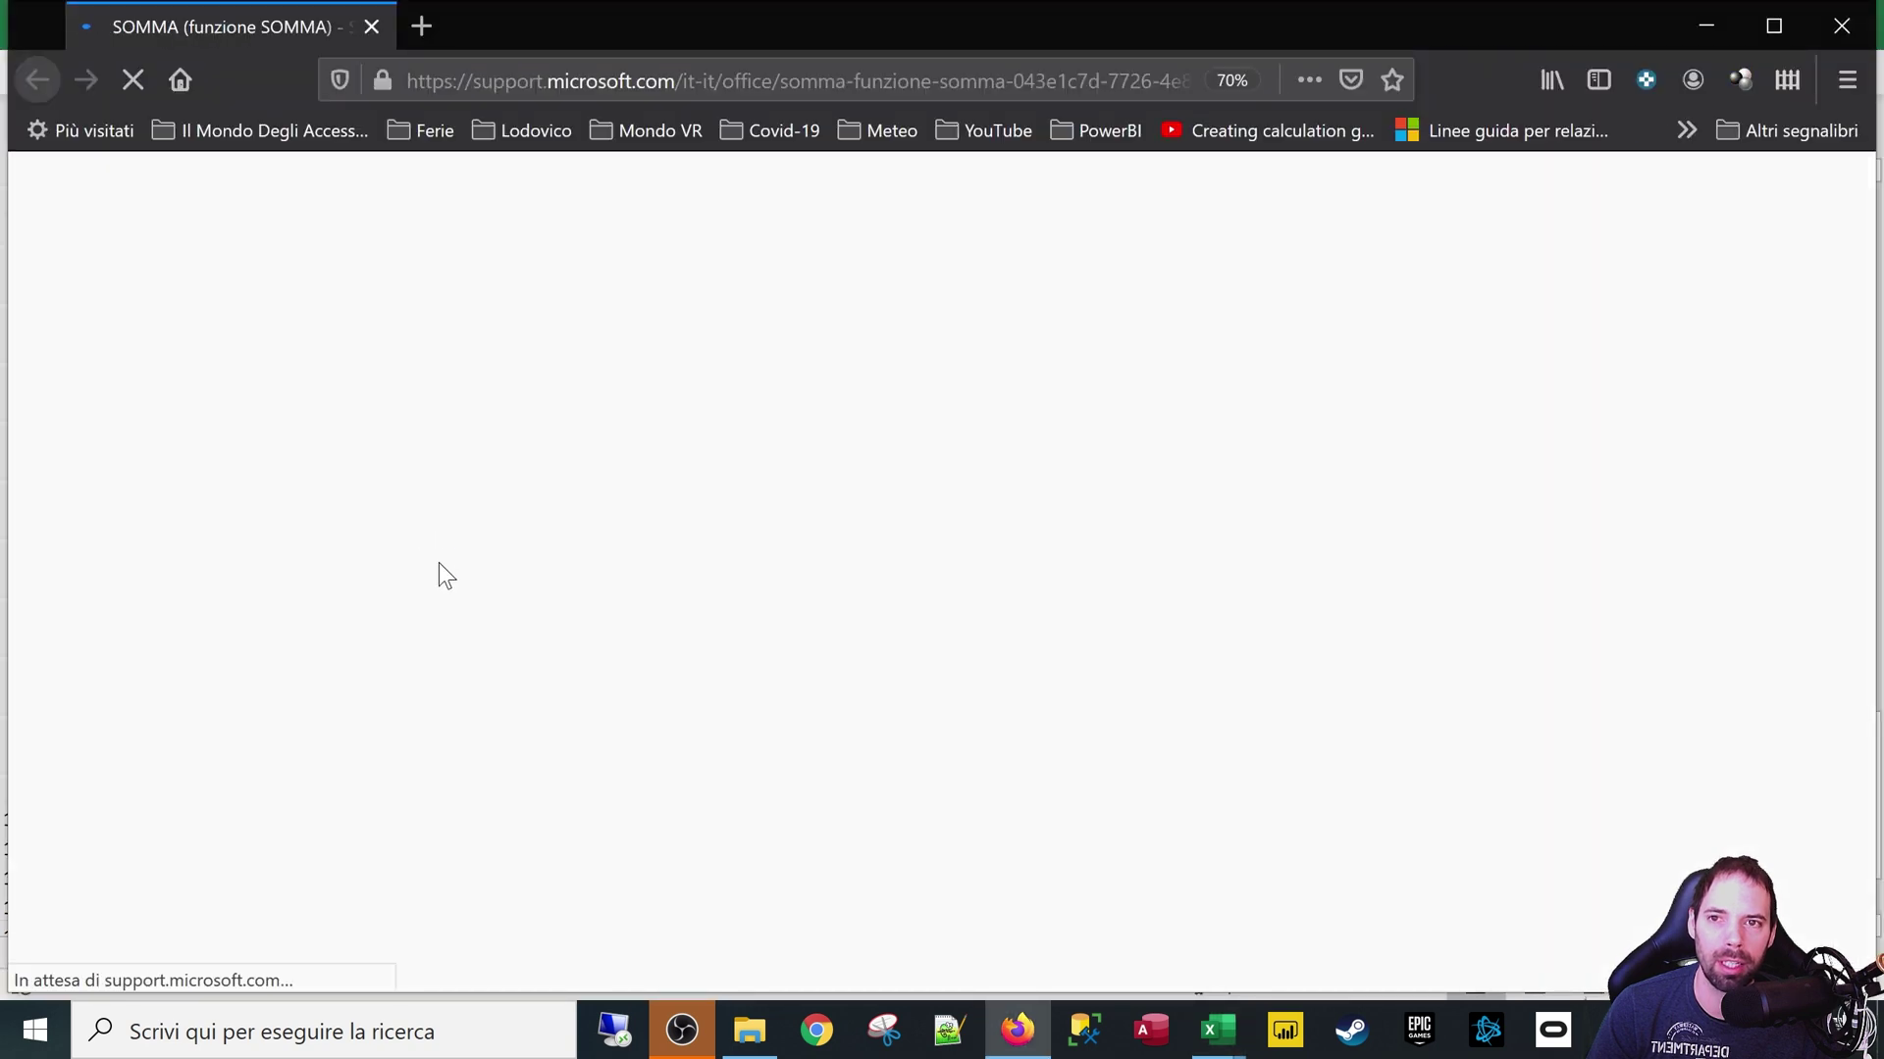
Scroll the SOMMA support article and expand its Sintassi section
scroll(824, 561, "down", 1)
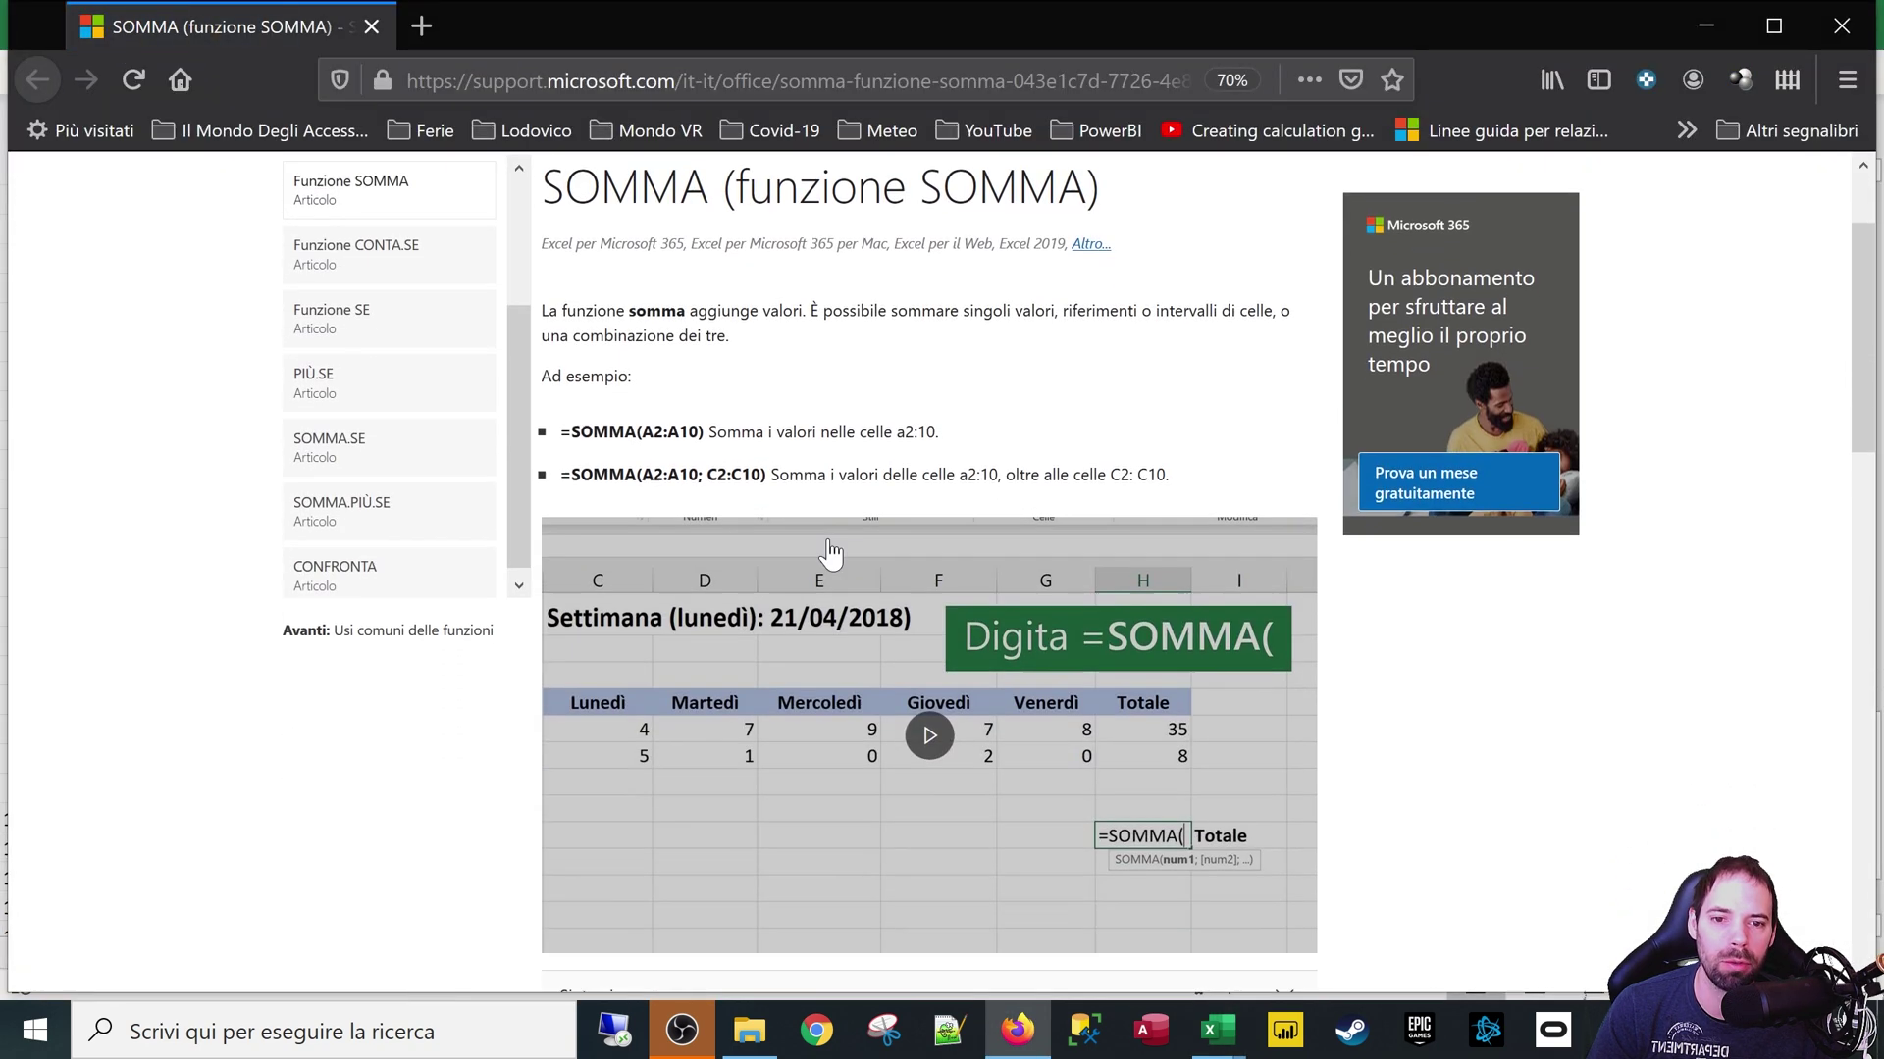
scroll(829, 554, "down", 2)
scroll(840, 546, "down", 1)
scroll(841, 547, "down", 2)
scroll(814, 568, "down", 2)
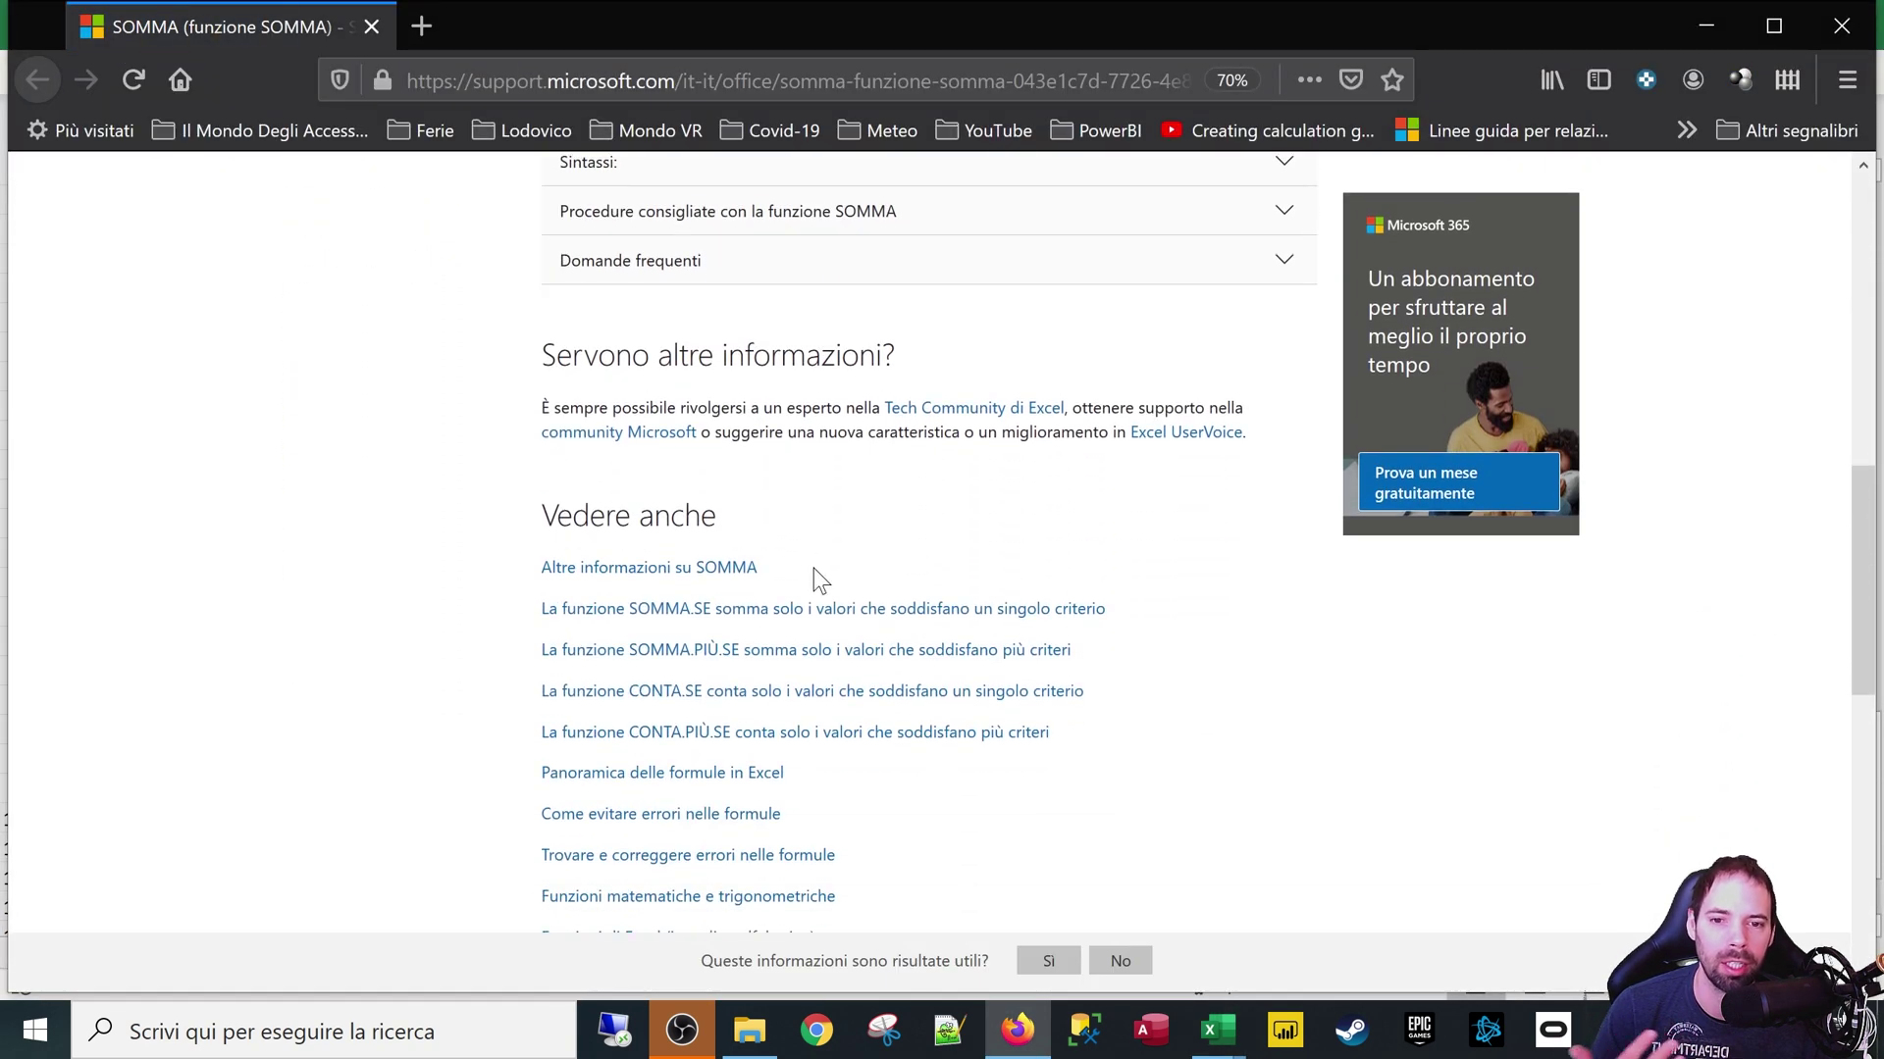
scroll(836, 535, "down", 1)
scroll(844, 529, "down", 4)
scroll(855, 554, "up", 8)
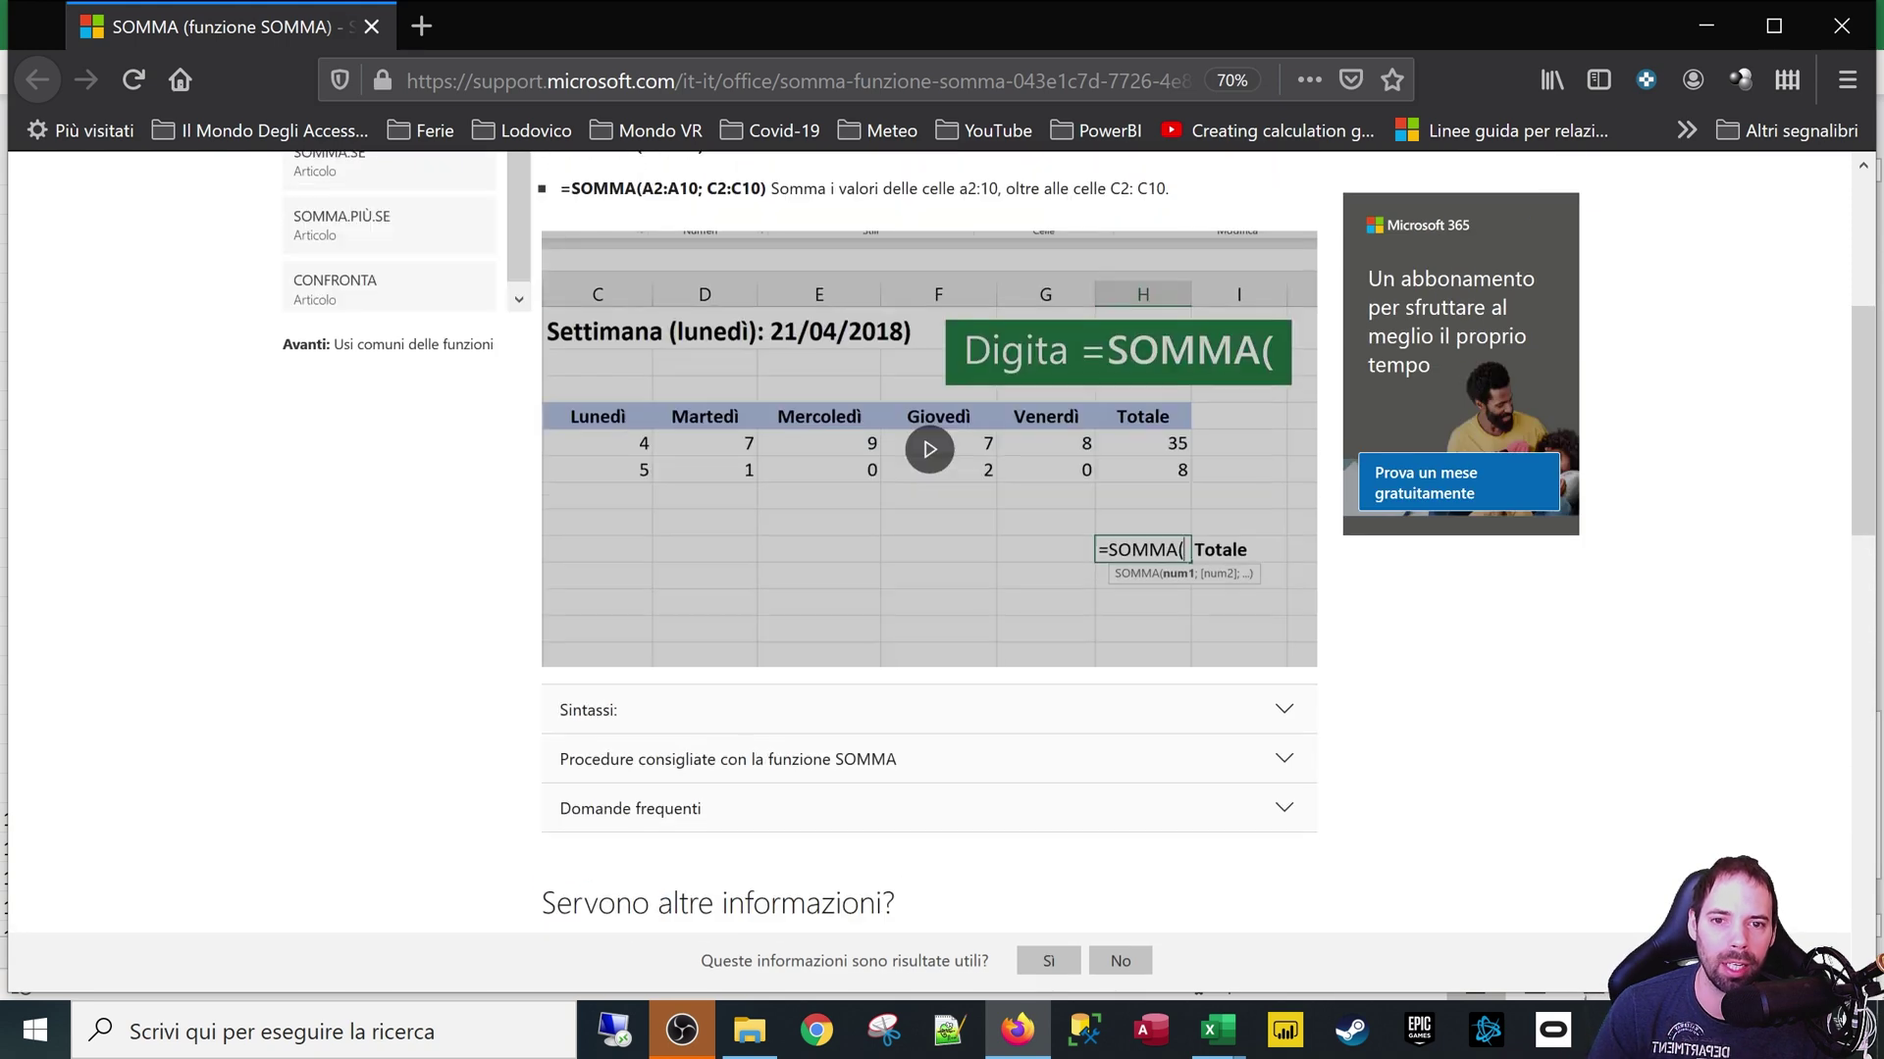
scroll(833, 585, "down", 2)
scroll(1130, 535, "up", 1)
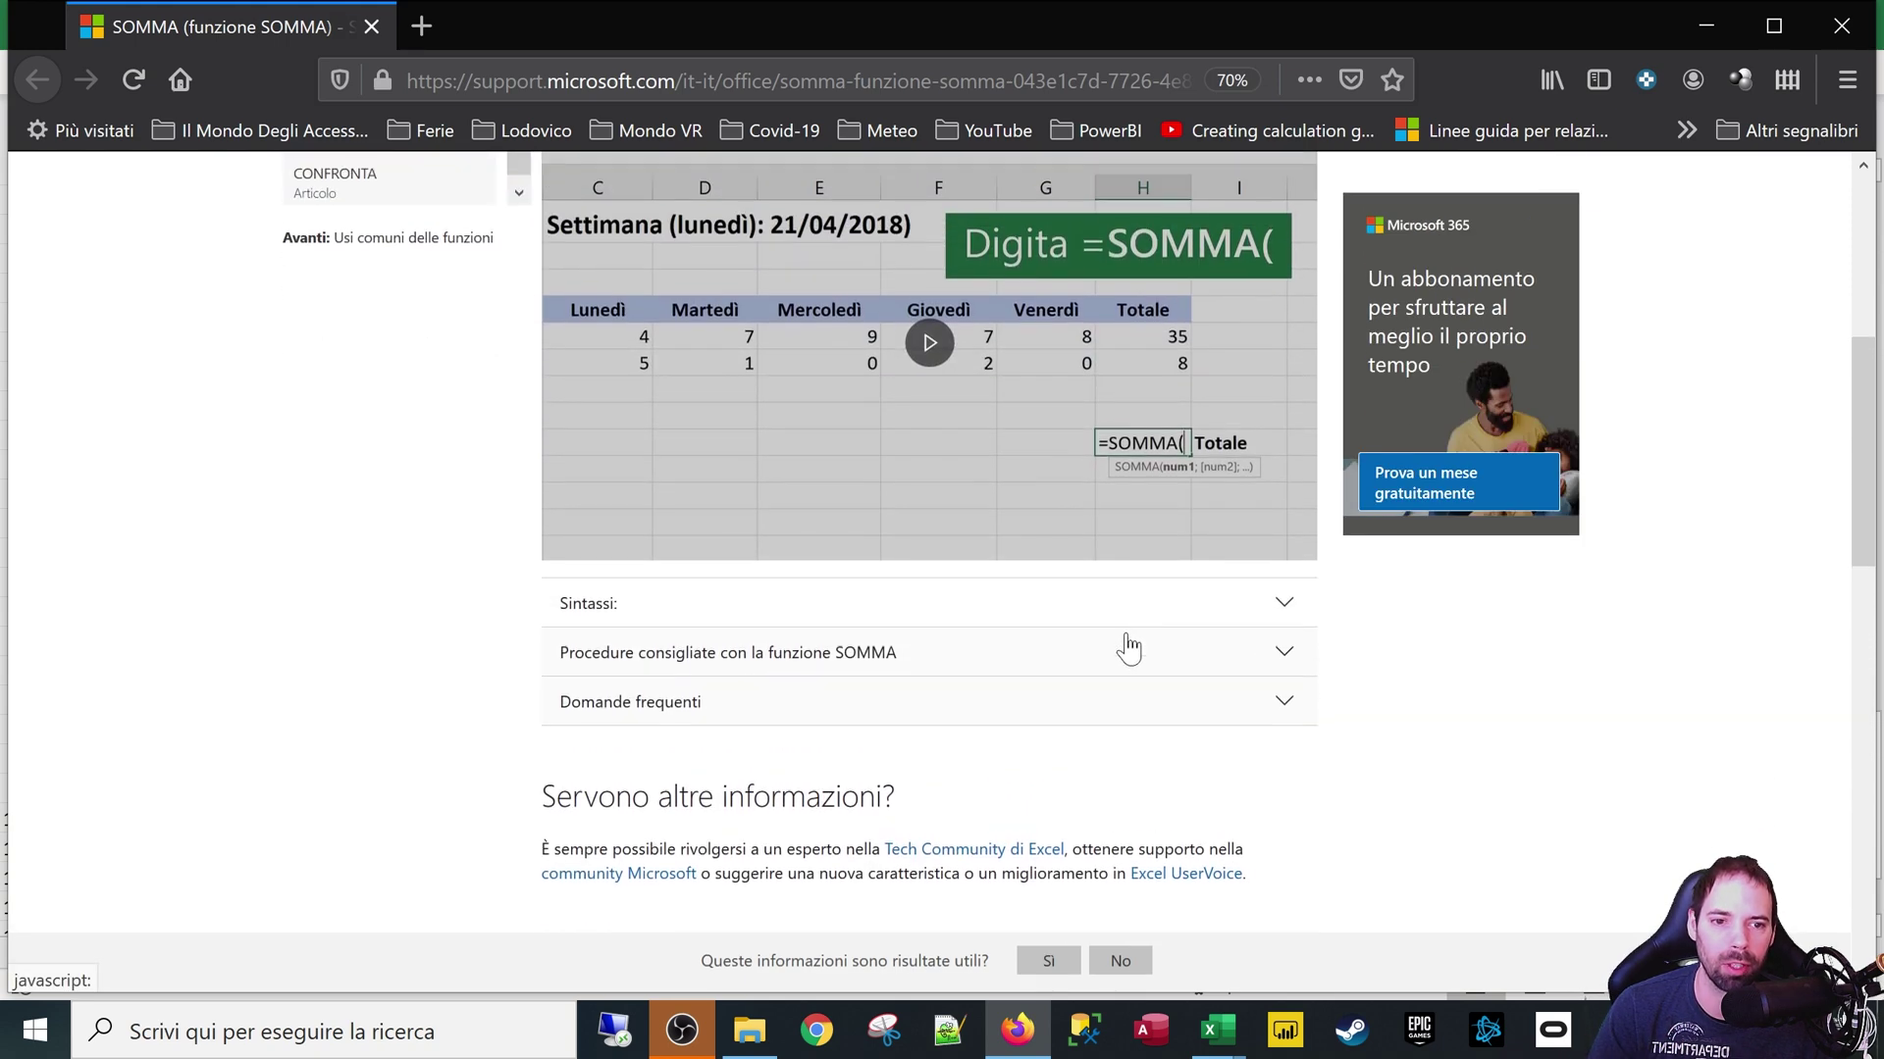
left_click(940, 614)
Expand the Procedure consigliate section and read through the rest of the article
scroll(586, 673, "down", 2)
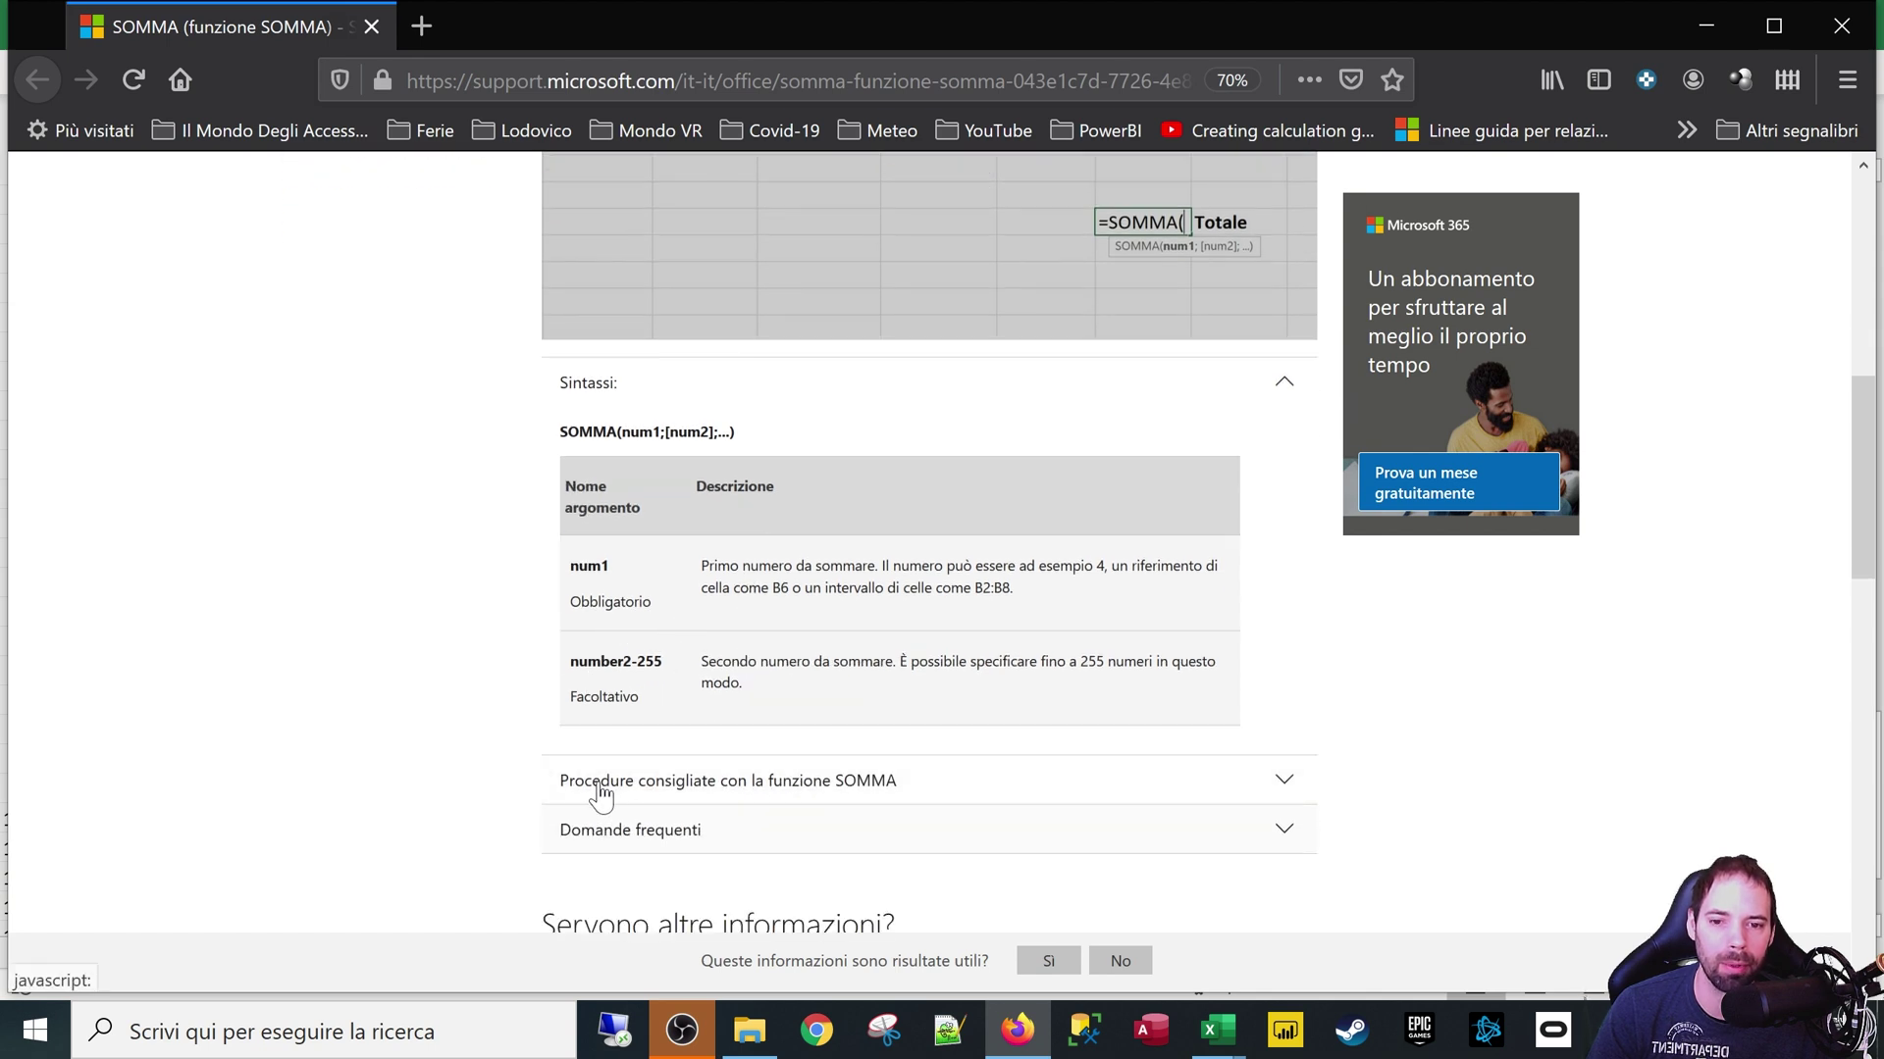
left_click(686, 785)
scroll(785, 753, "down", 1)
scroll(783, 743, "down", 4)
scroll(778, 706, "down", 2)
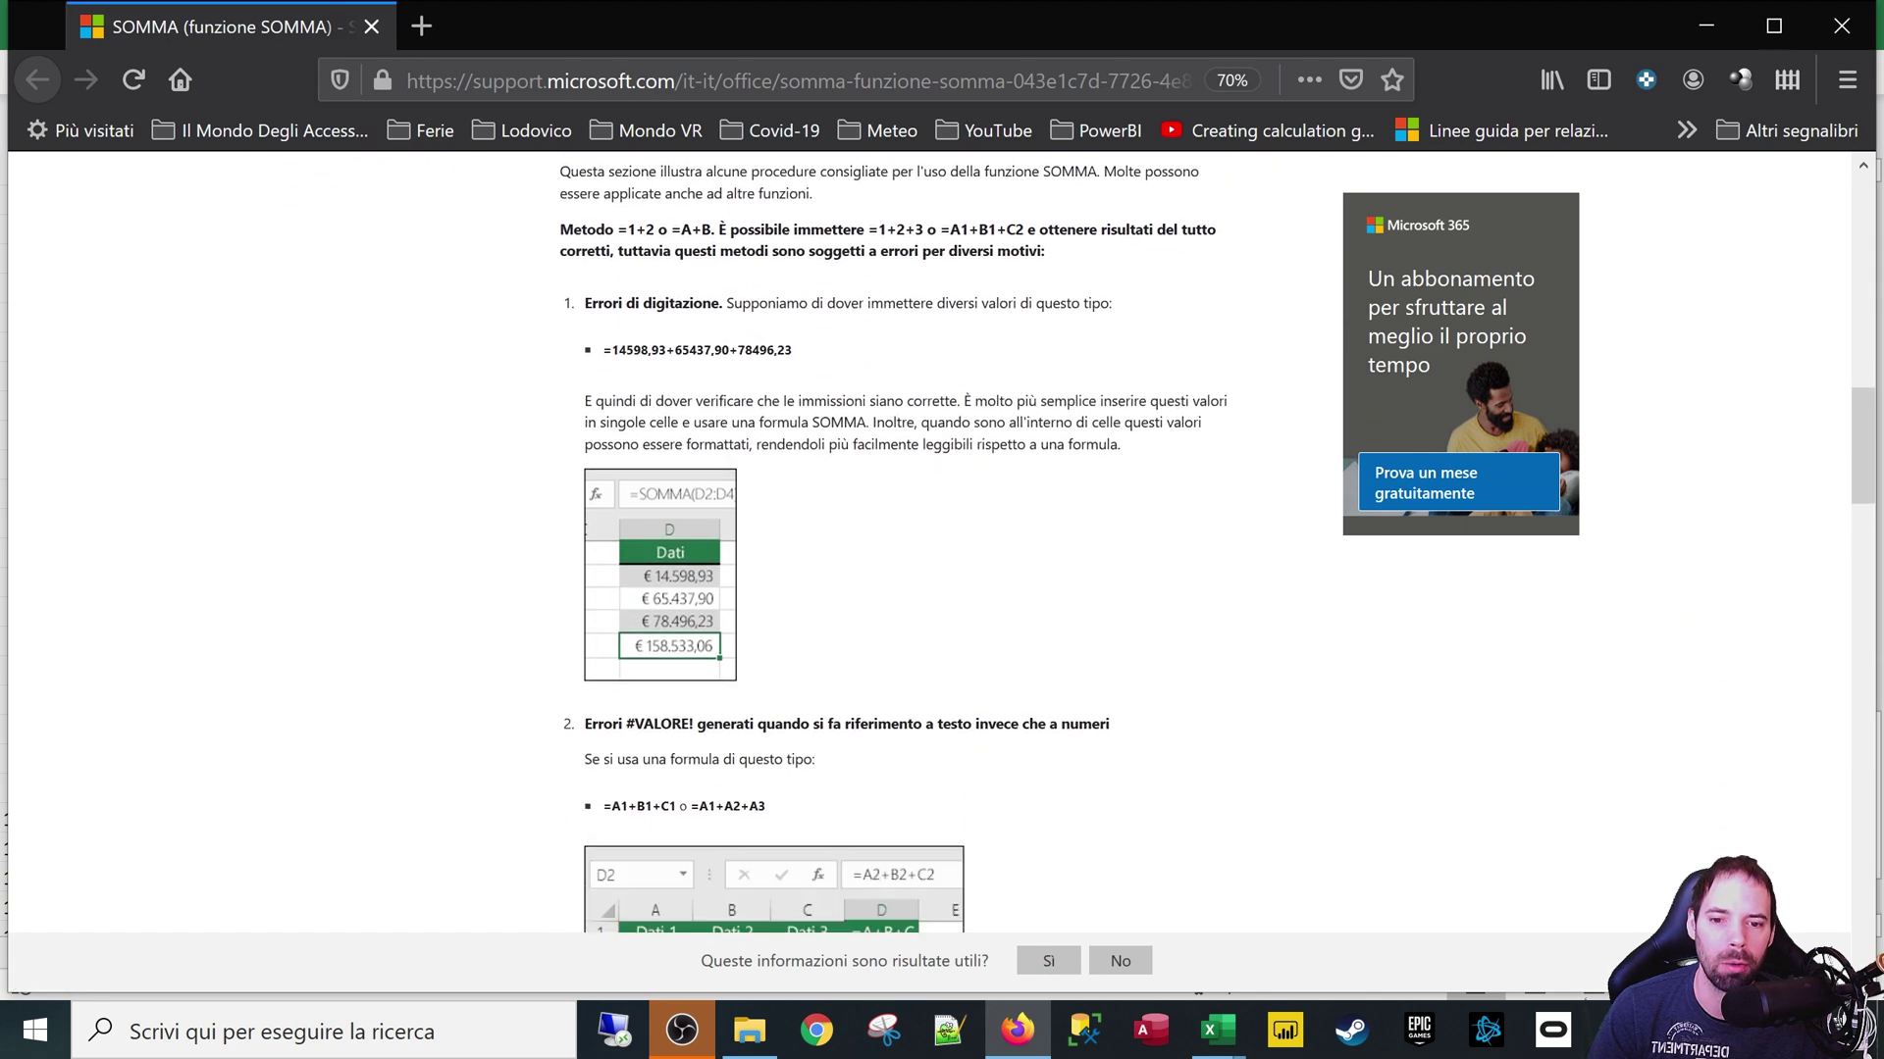
scroll(772, 667, "down", 2)
scroll(765, 624, "down", 2)
scroll(765, 624, "down", 1)
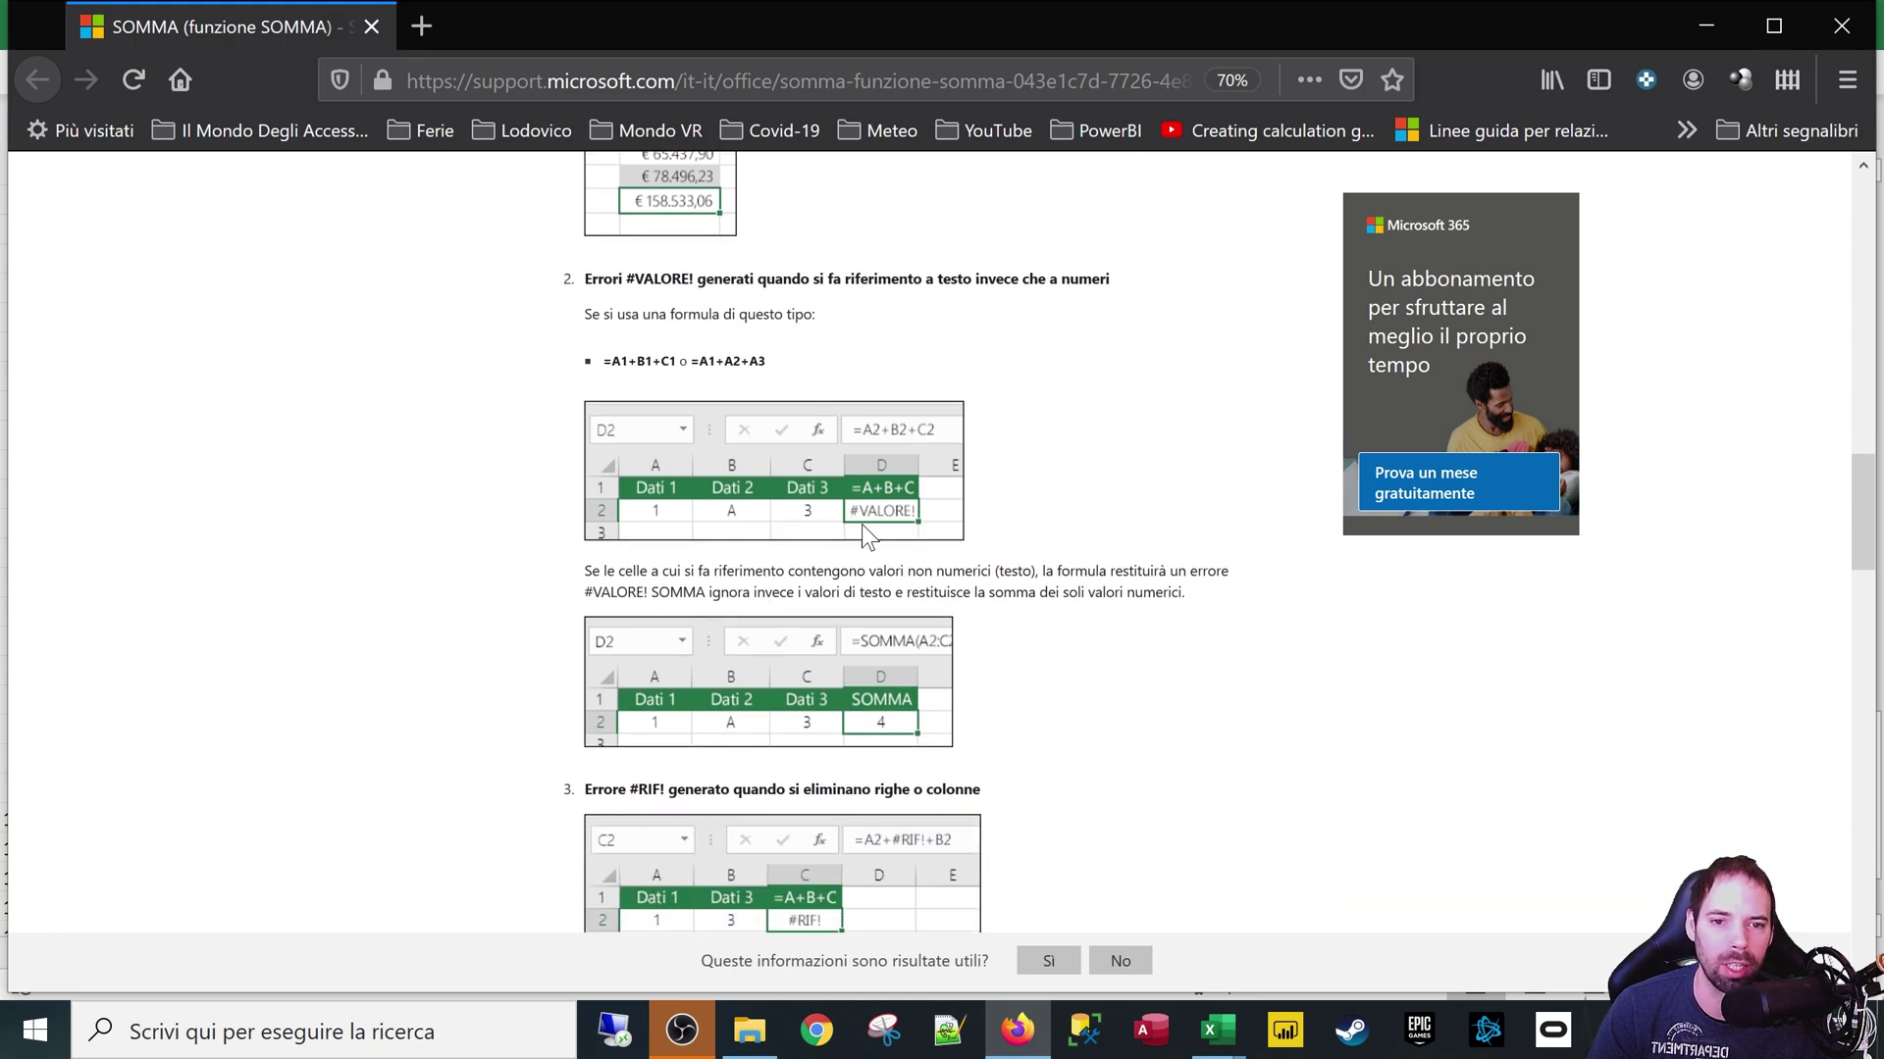
scroll(905, 734, "down", 2)
scroll(891, 726, "down", 3)
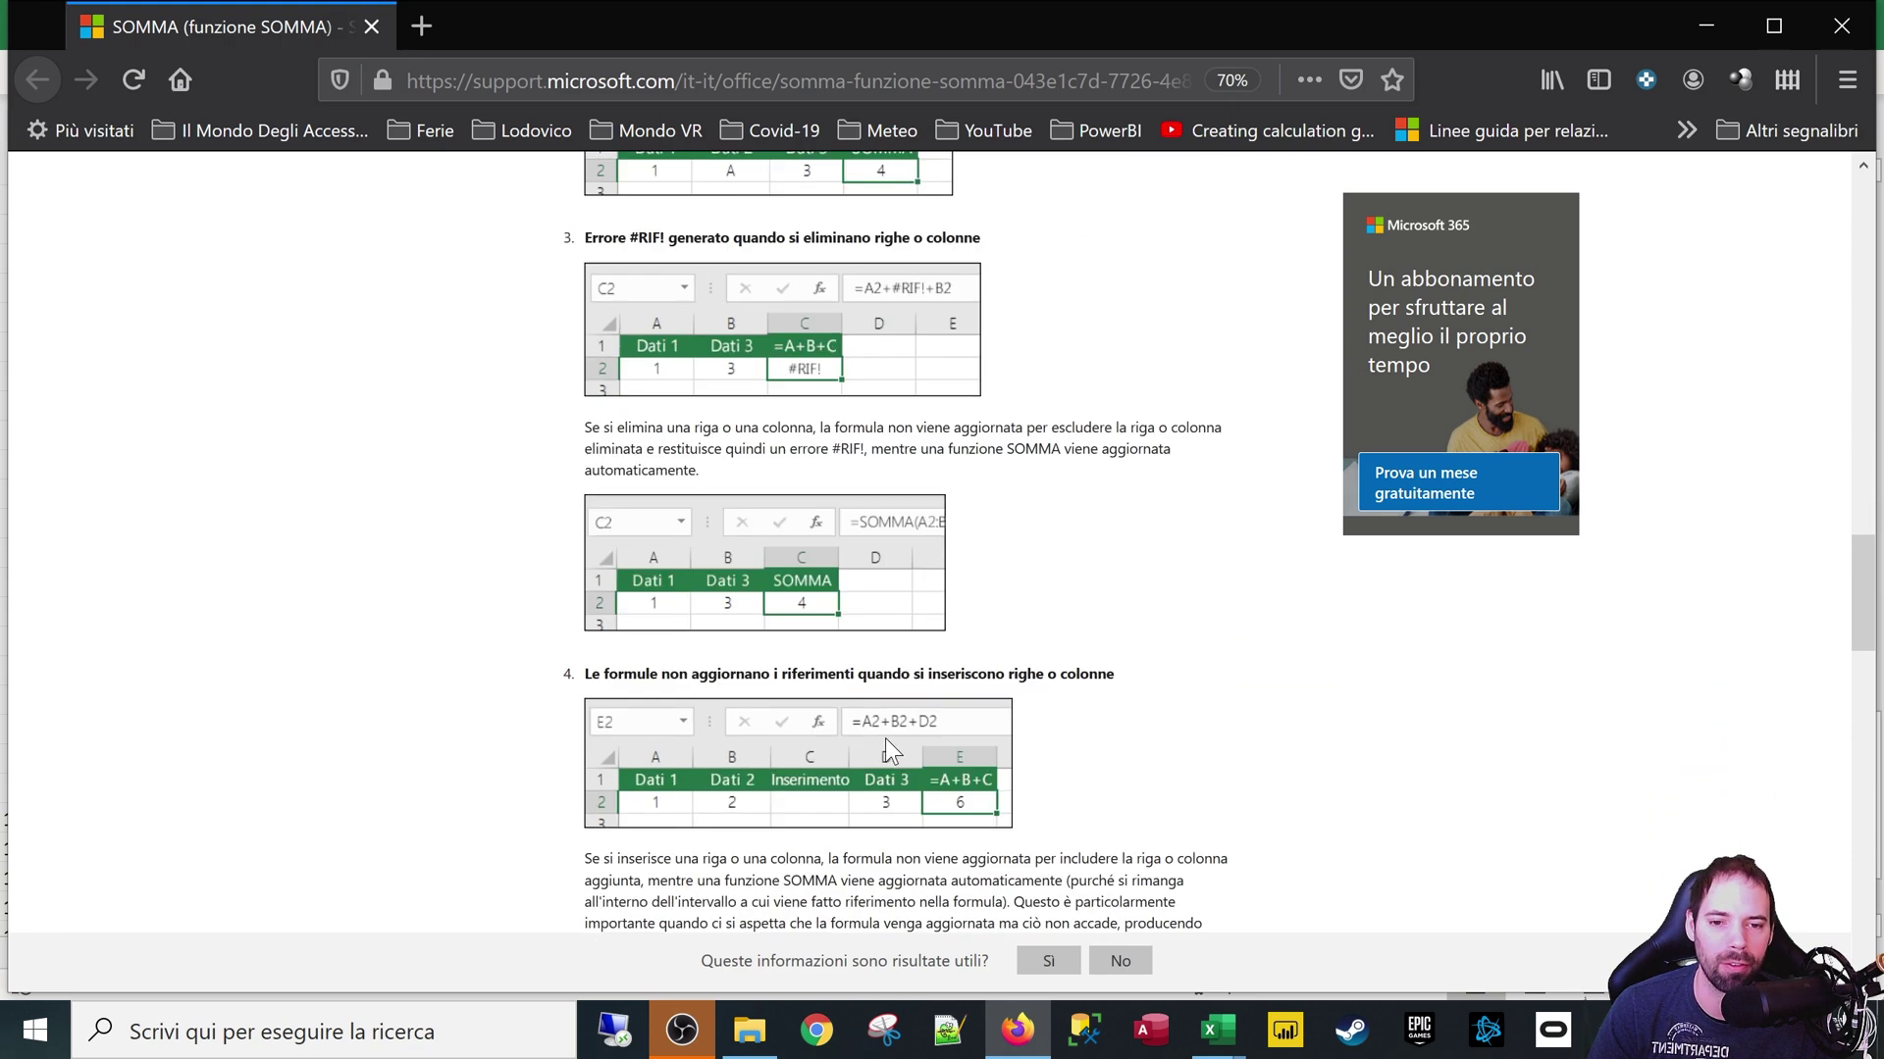
scroll(898, 775, "down", 4)
scroll(907, 796, "up", 7)
scroll(910, 793, "up", 10)
scroll(790, 510, "up", 10)
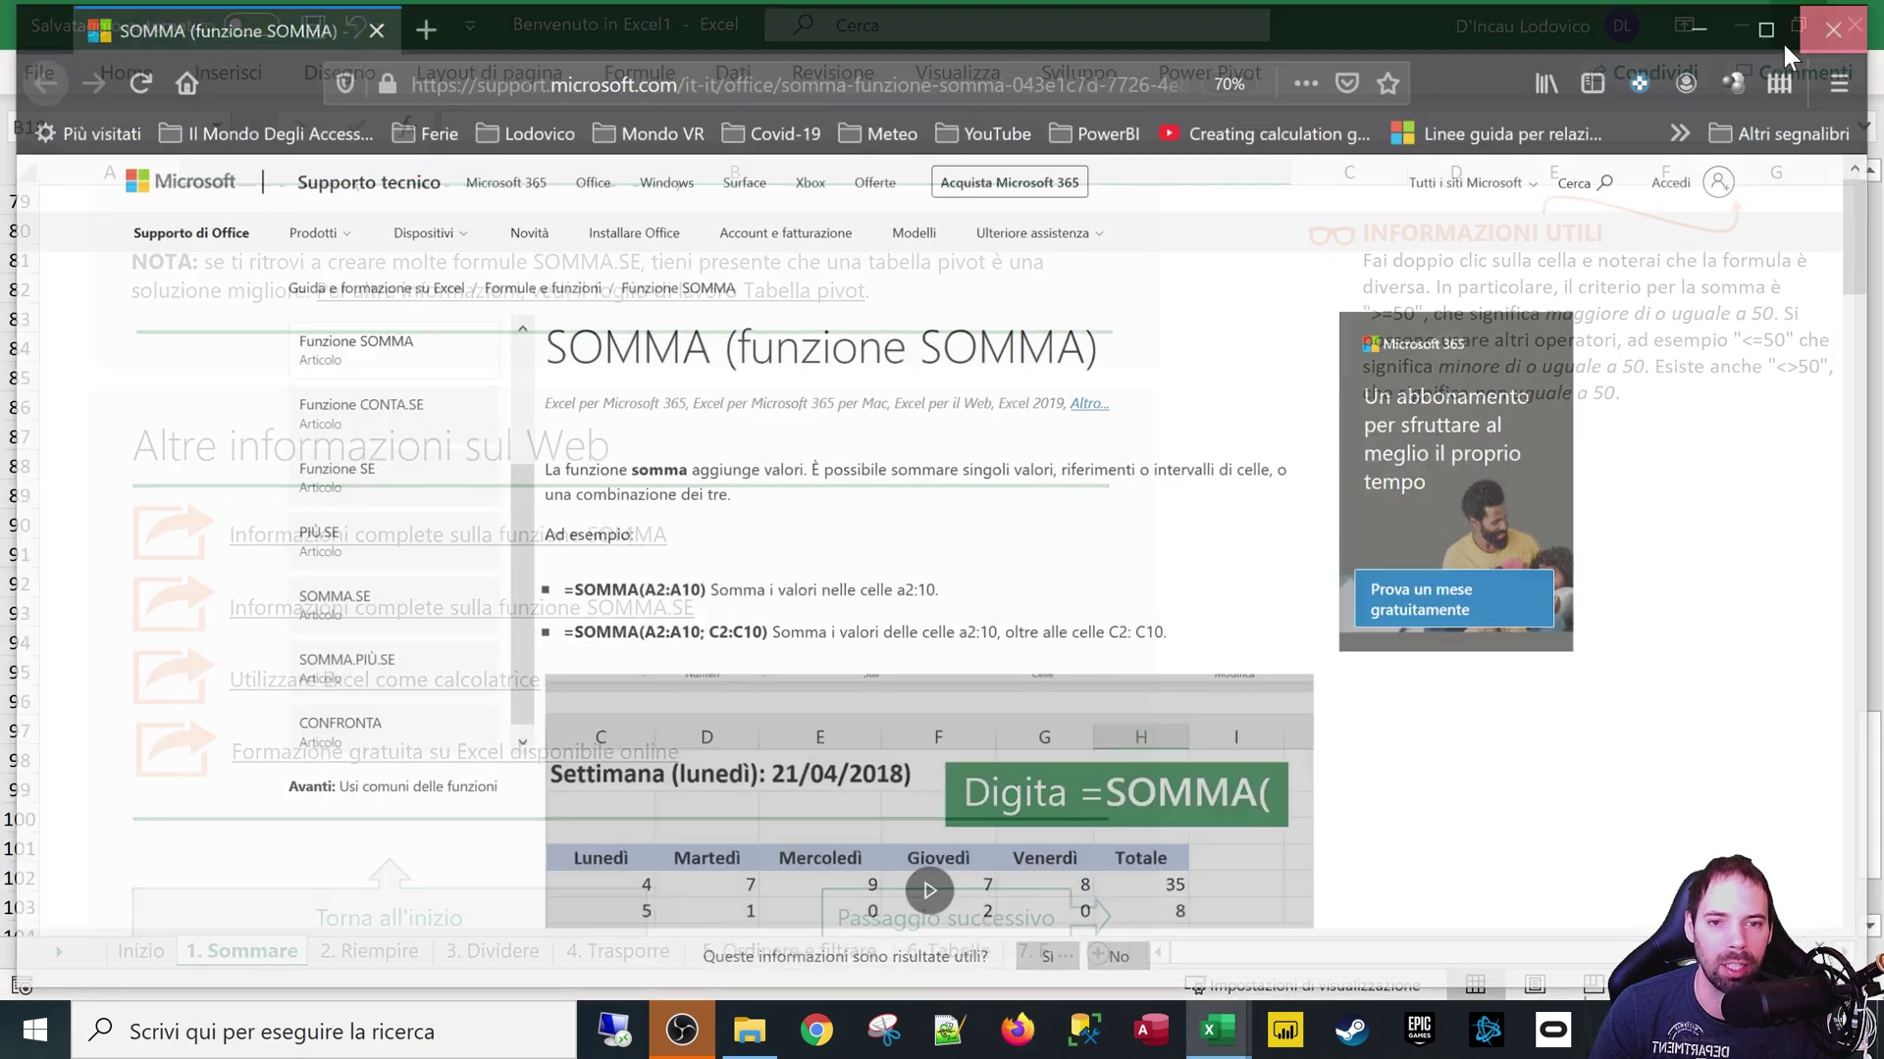
Close the browser and scroll back to the top of the 1. Sommare sheet
left_click(1841, 26)
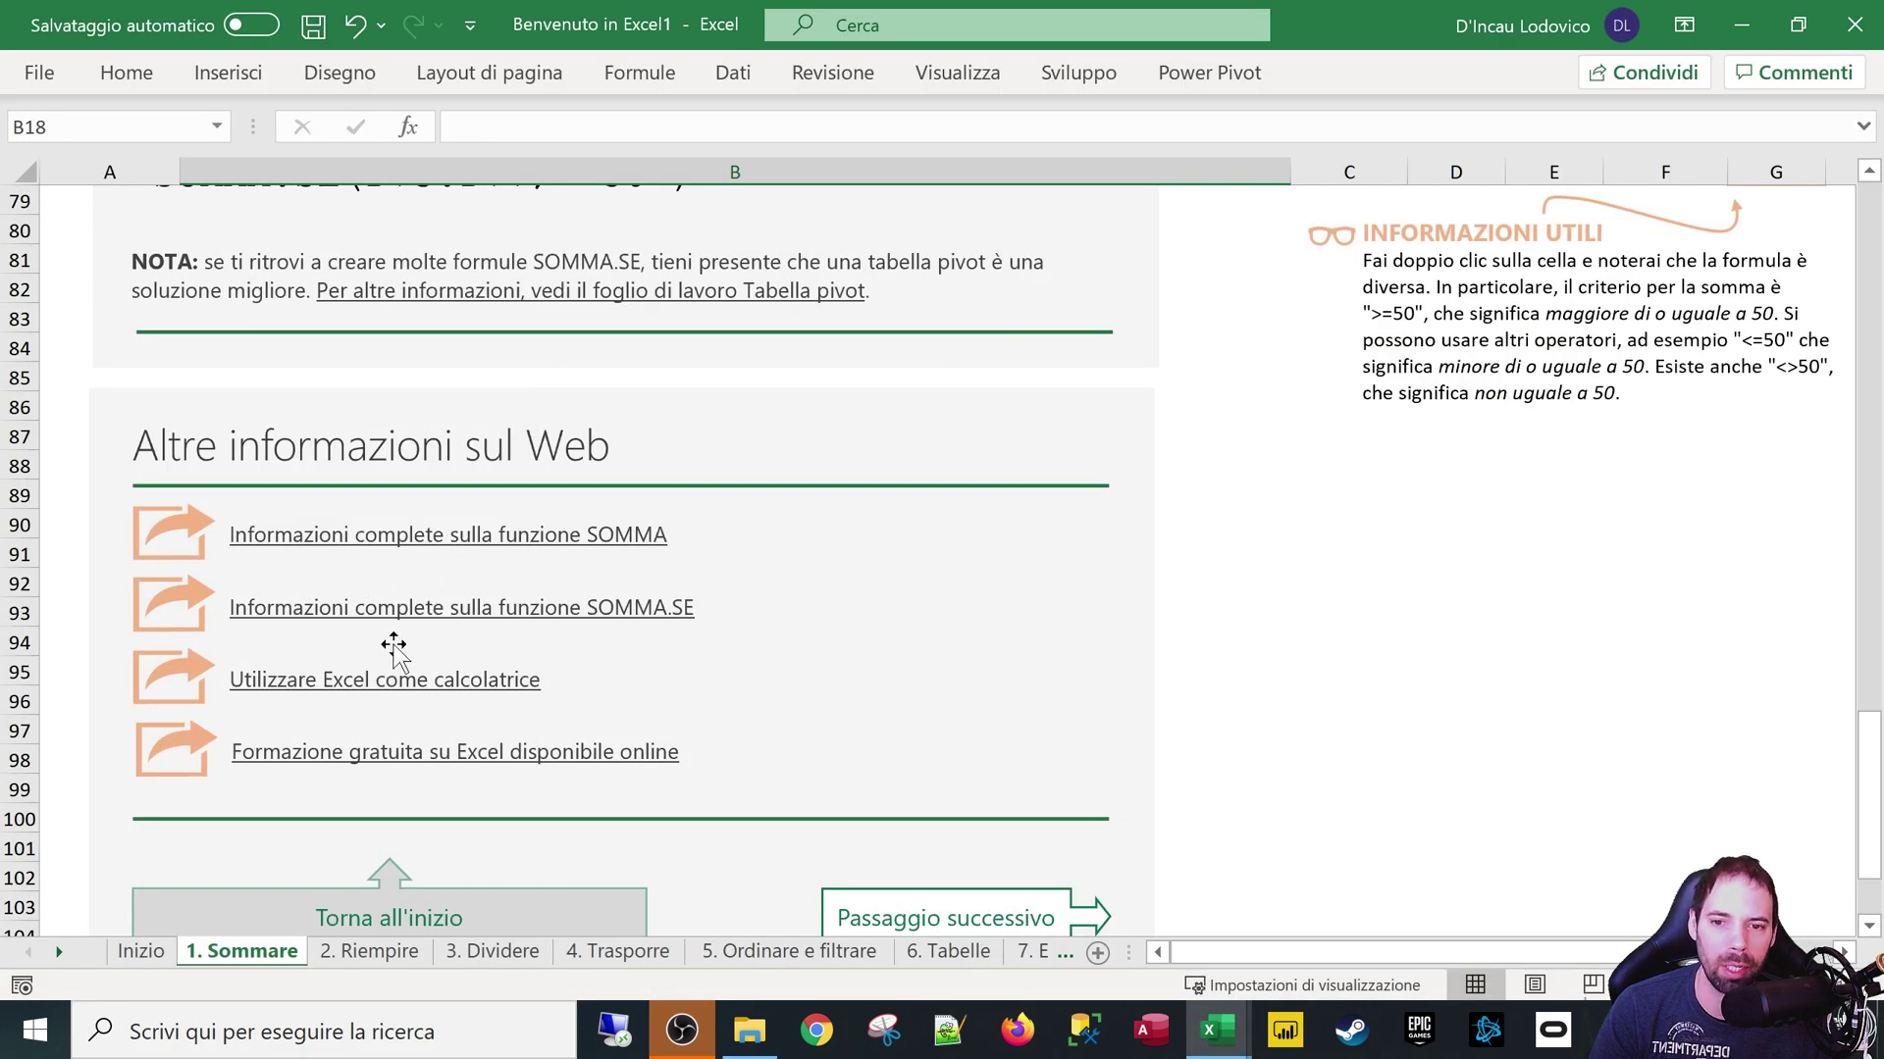
scroll(687, 616, "up", 4)
scroll(736, 574, "up", 4)
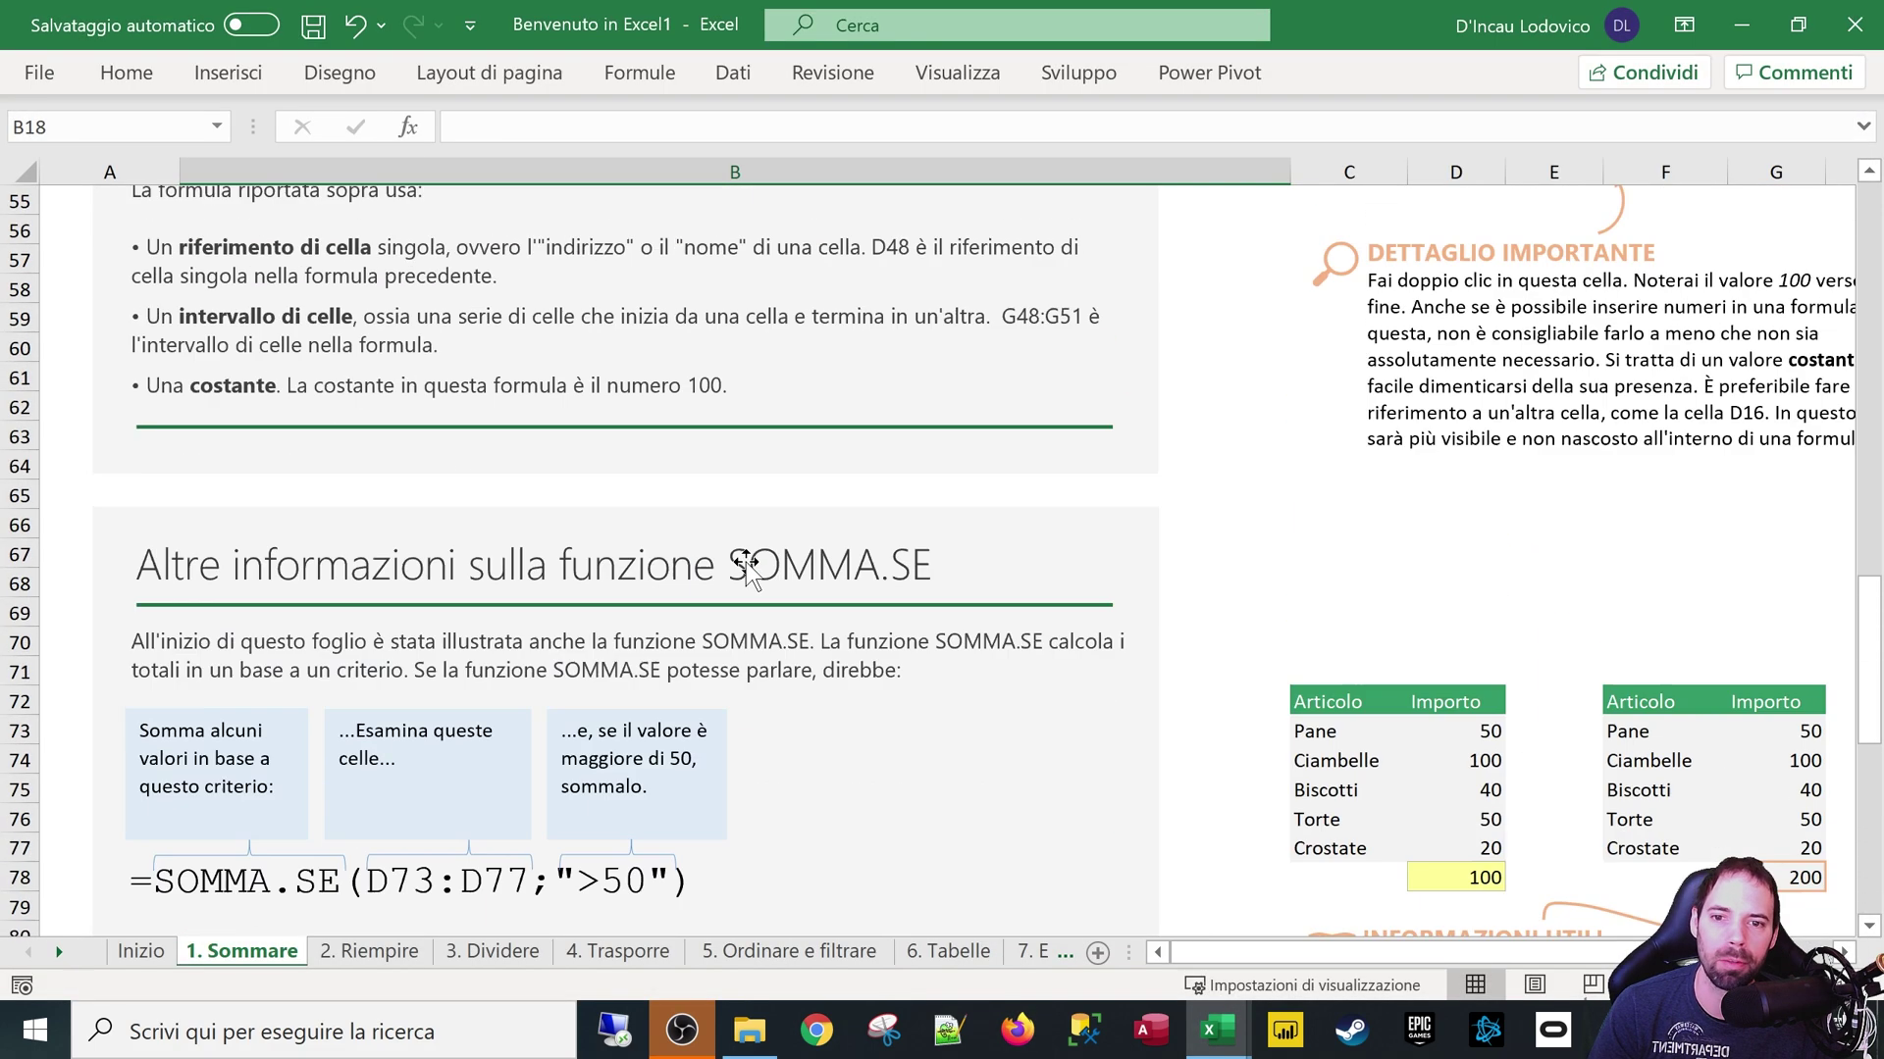
scroll(728, 559, "up", 2)
scroll(658, 624, "down", 2)
scroll(587, 734, "down", 8)
scroll(588, 734, "down", 2)
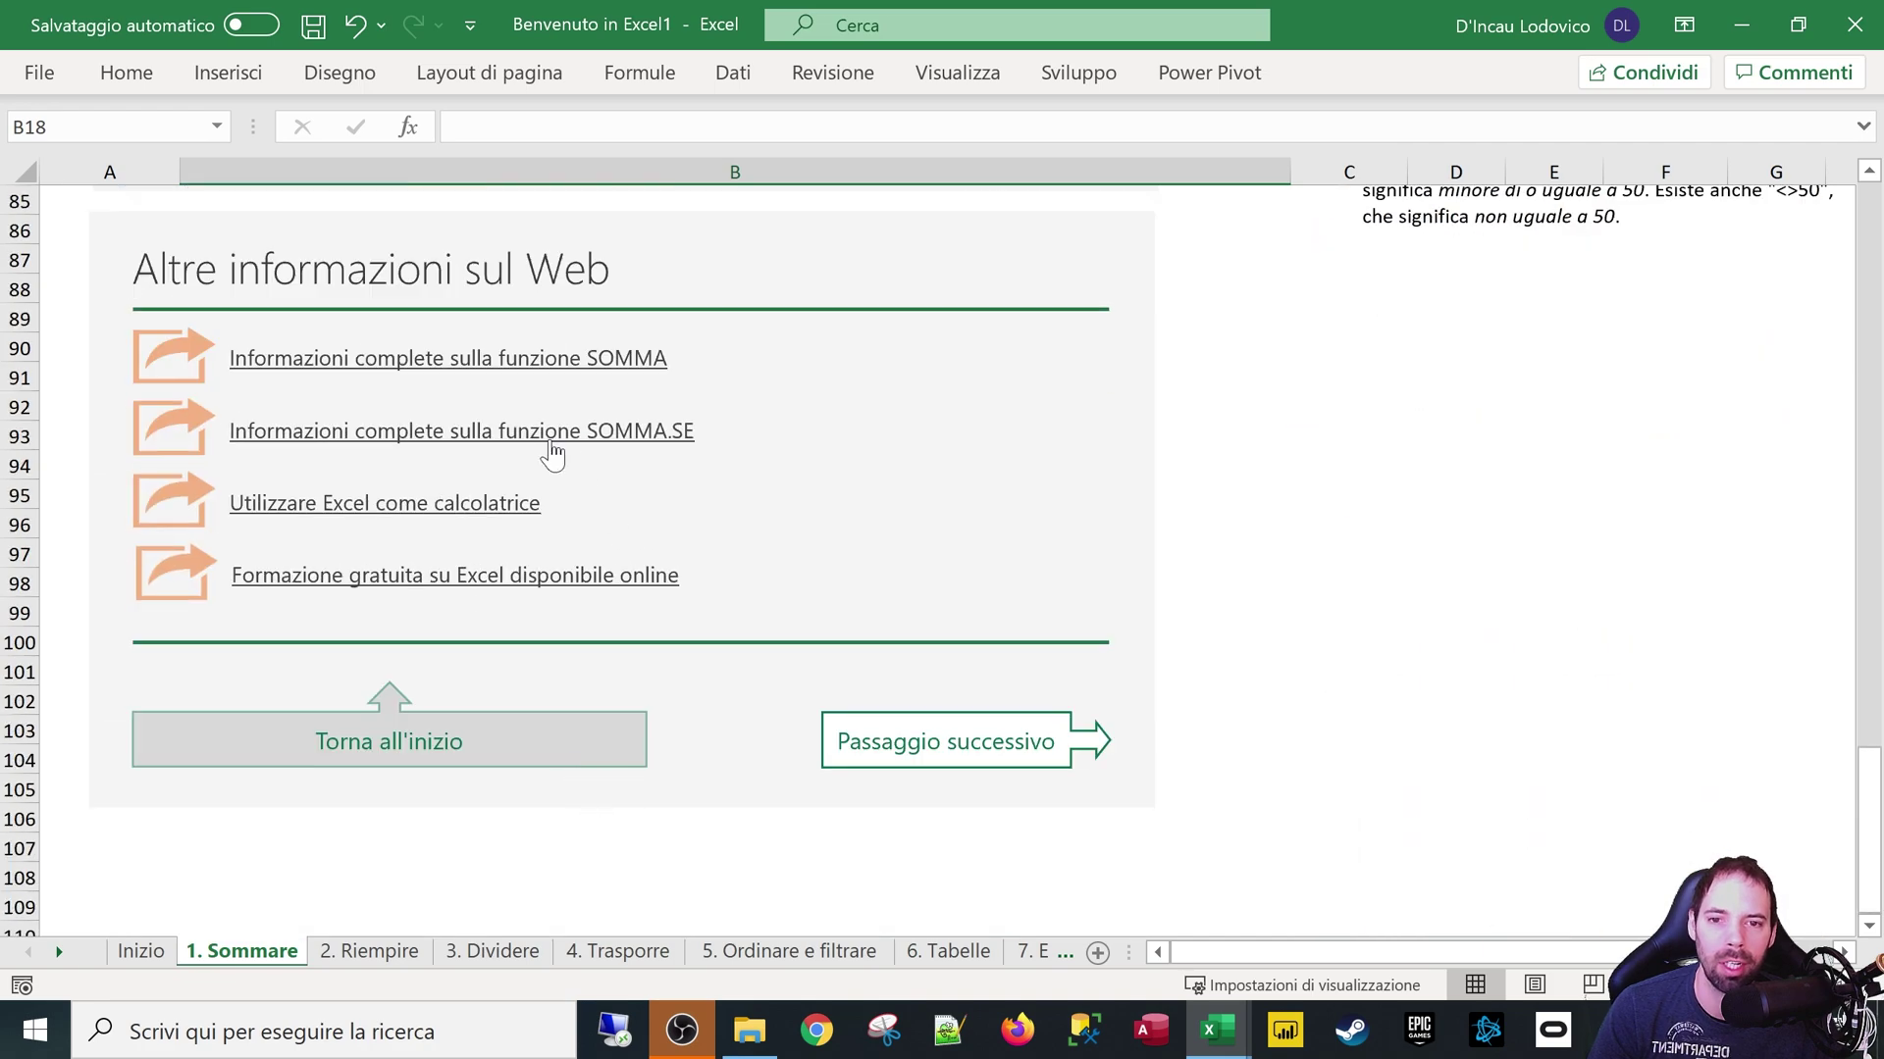
scroll(1314, 579, "up", 6)
scroll(1315, 579, "up", 5)
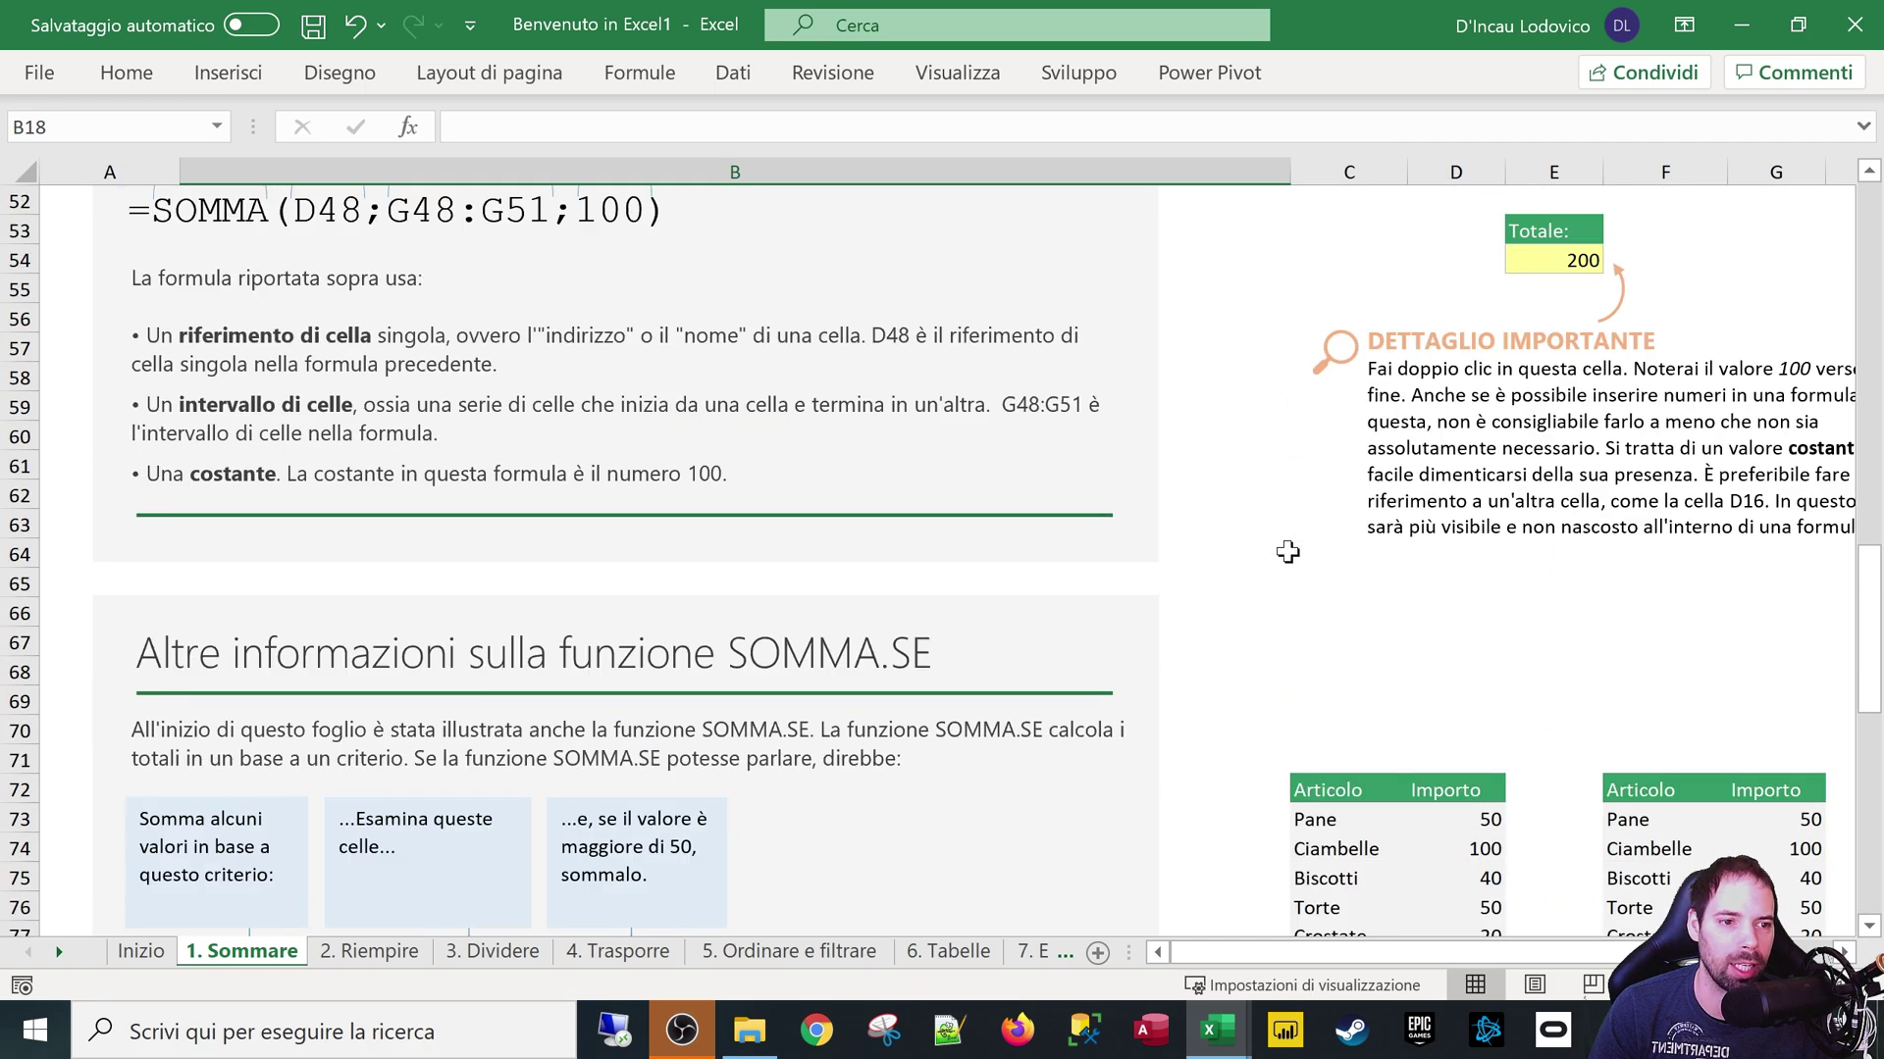
scroll(1286, 546, "up", 6)
scroll(1287, 547, "up", 6)
scroll(1286, 546, "up", 5)
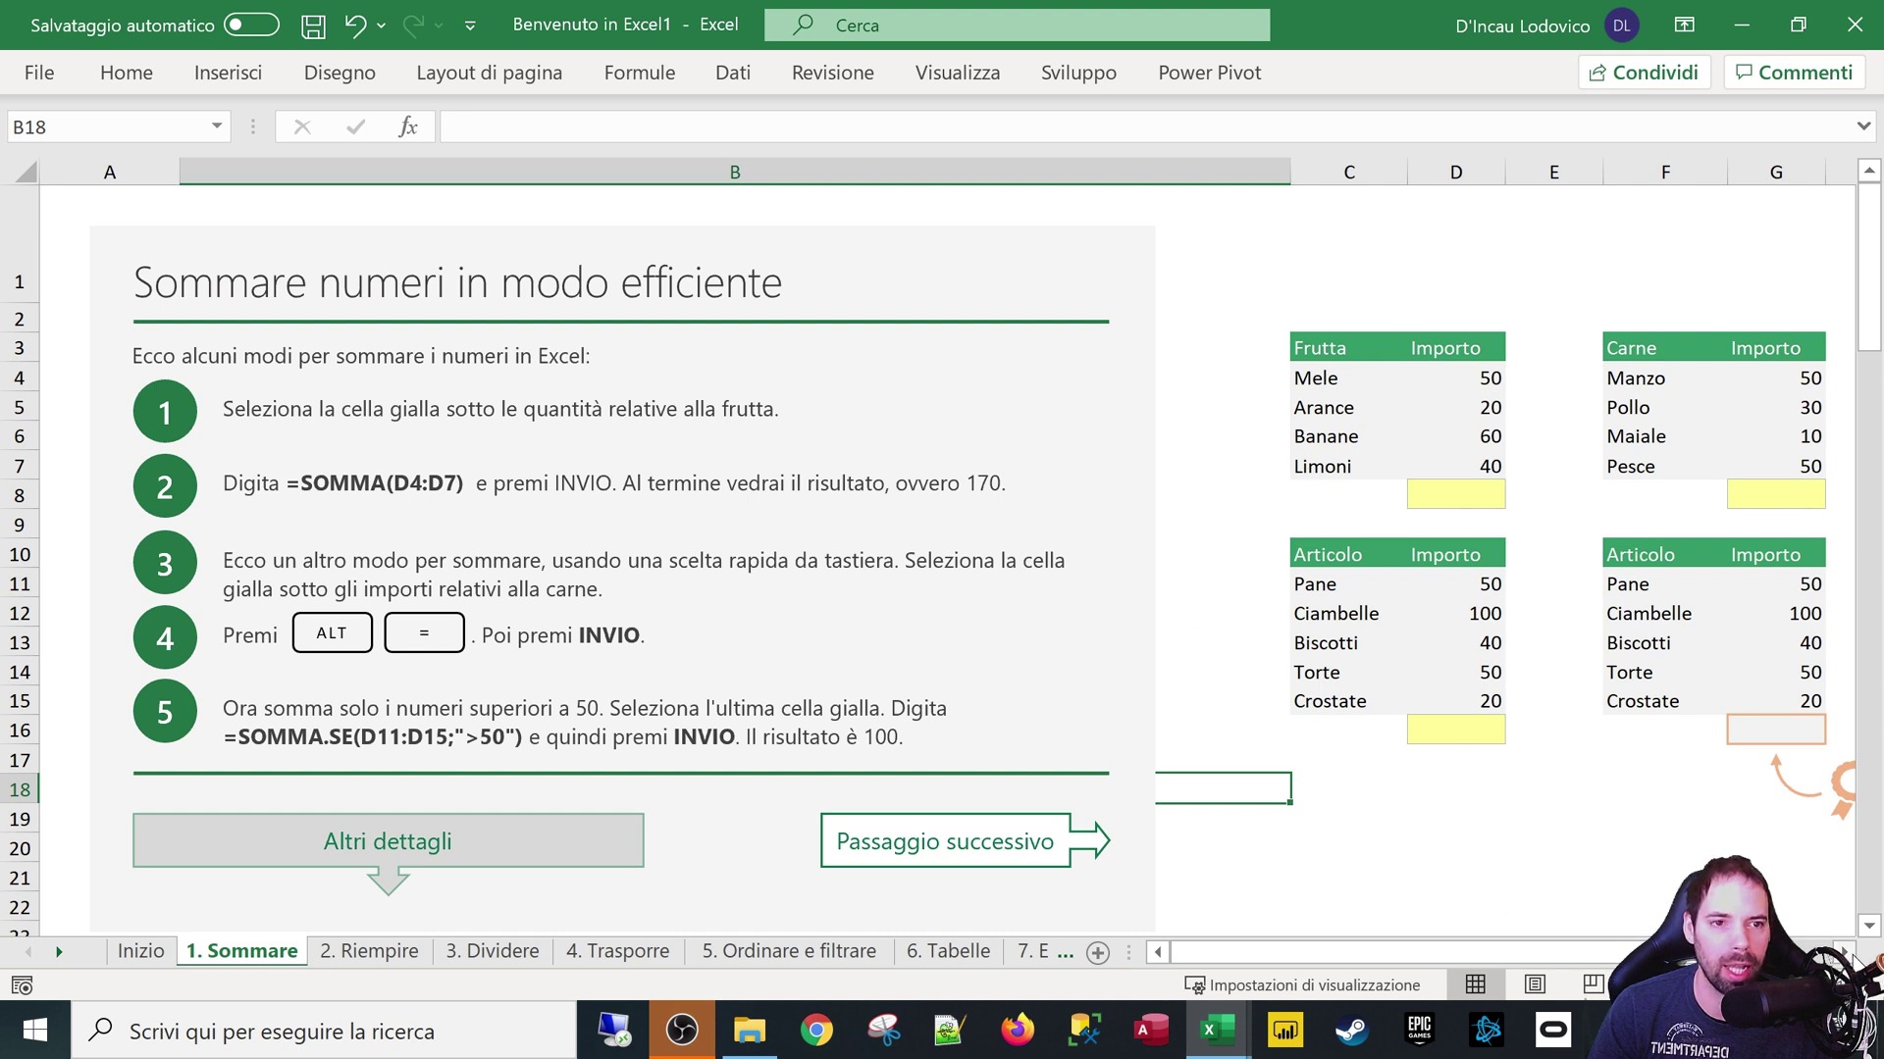
Narrow column B, then select fruit amounts D4:D7 to see their sum in the status bar
left_click_drag(1293, 172, 1186, 175)
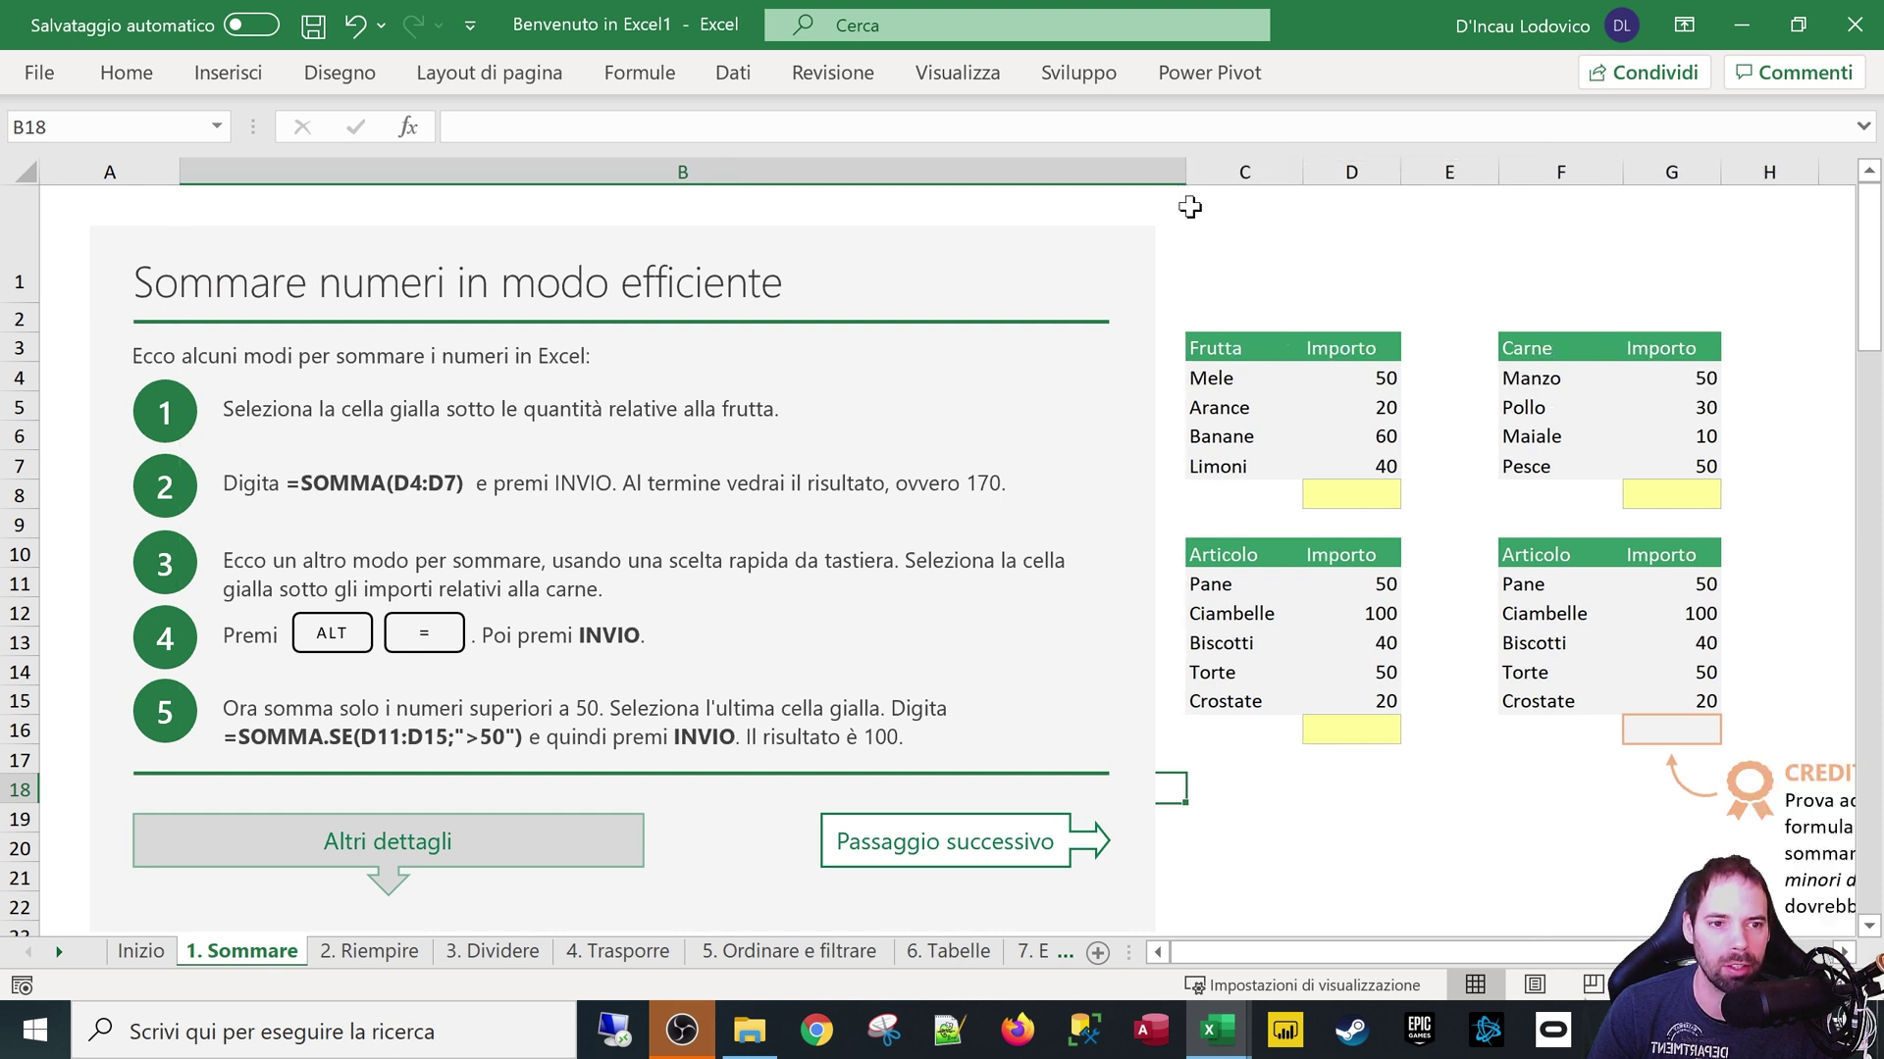
left_click(1374, 552)
left_click(1349, 485)
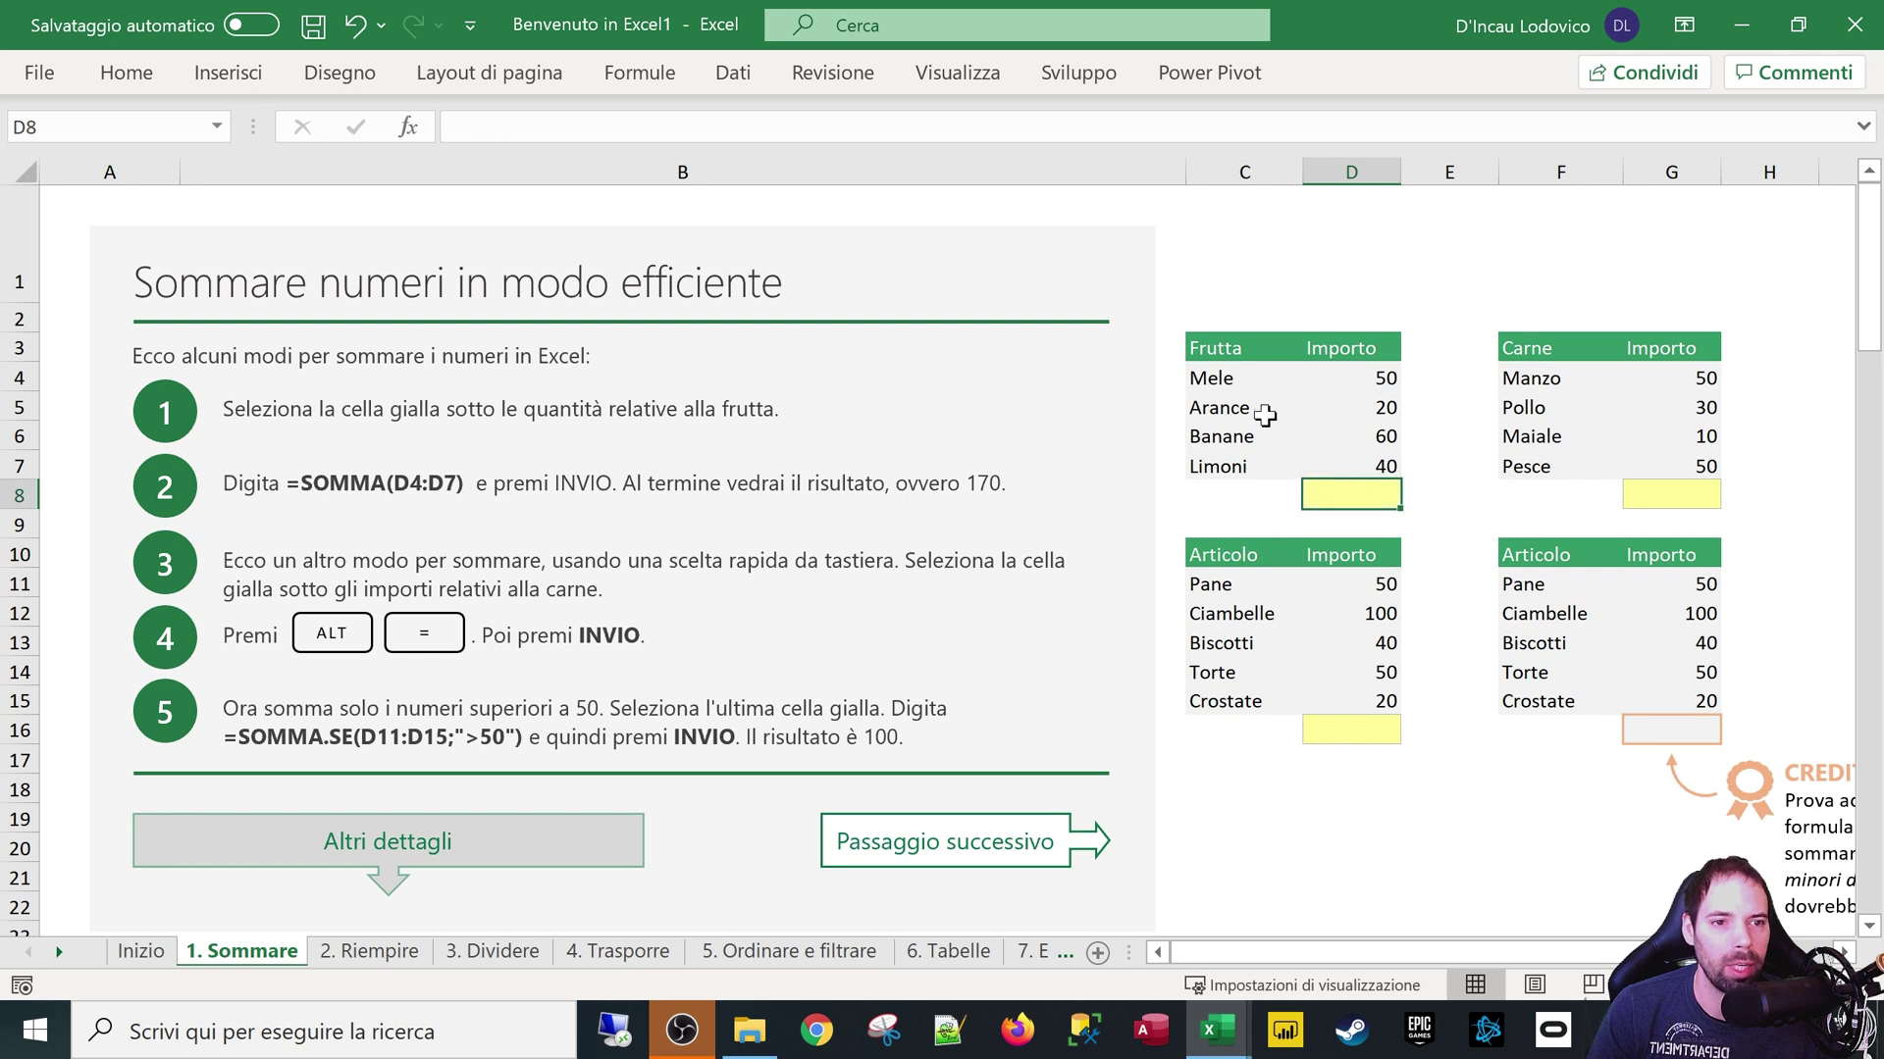
left_click_drag(1379, 376, 1379, 465)
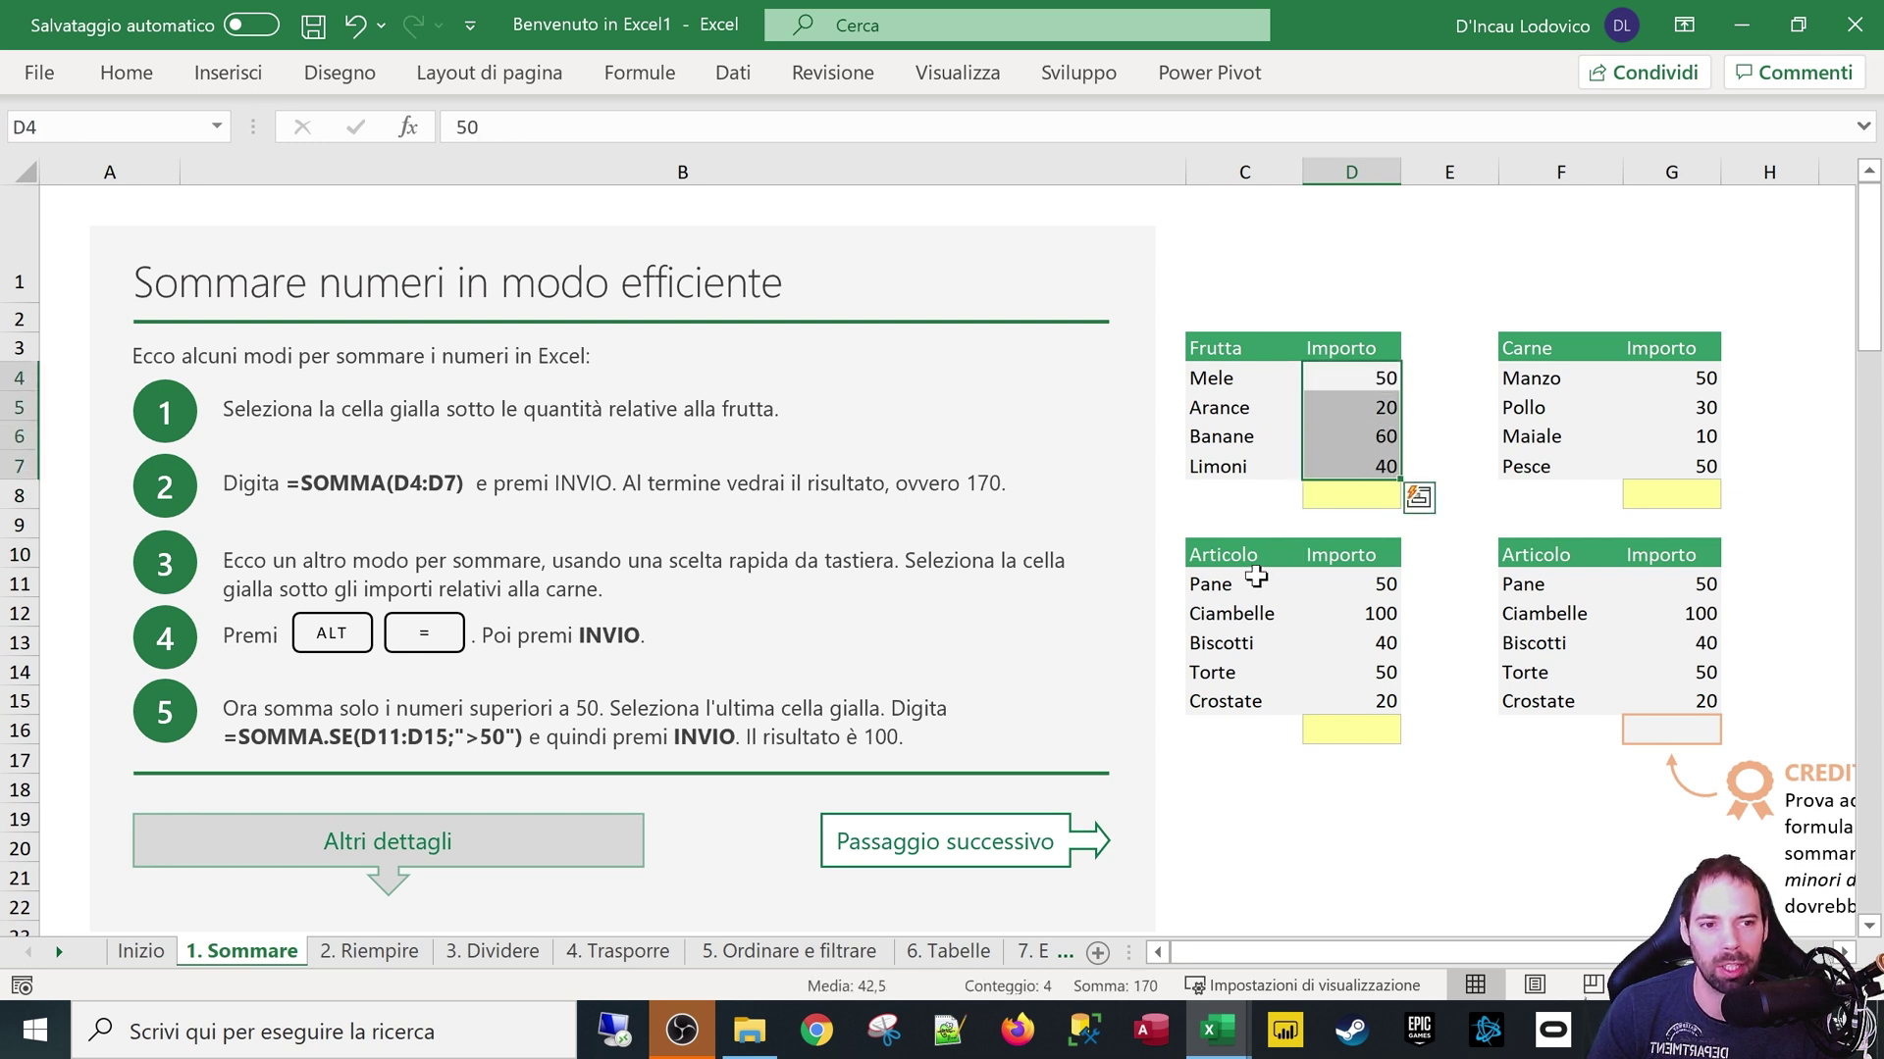
left_click(1336, 493)
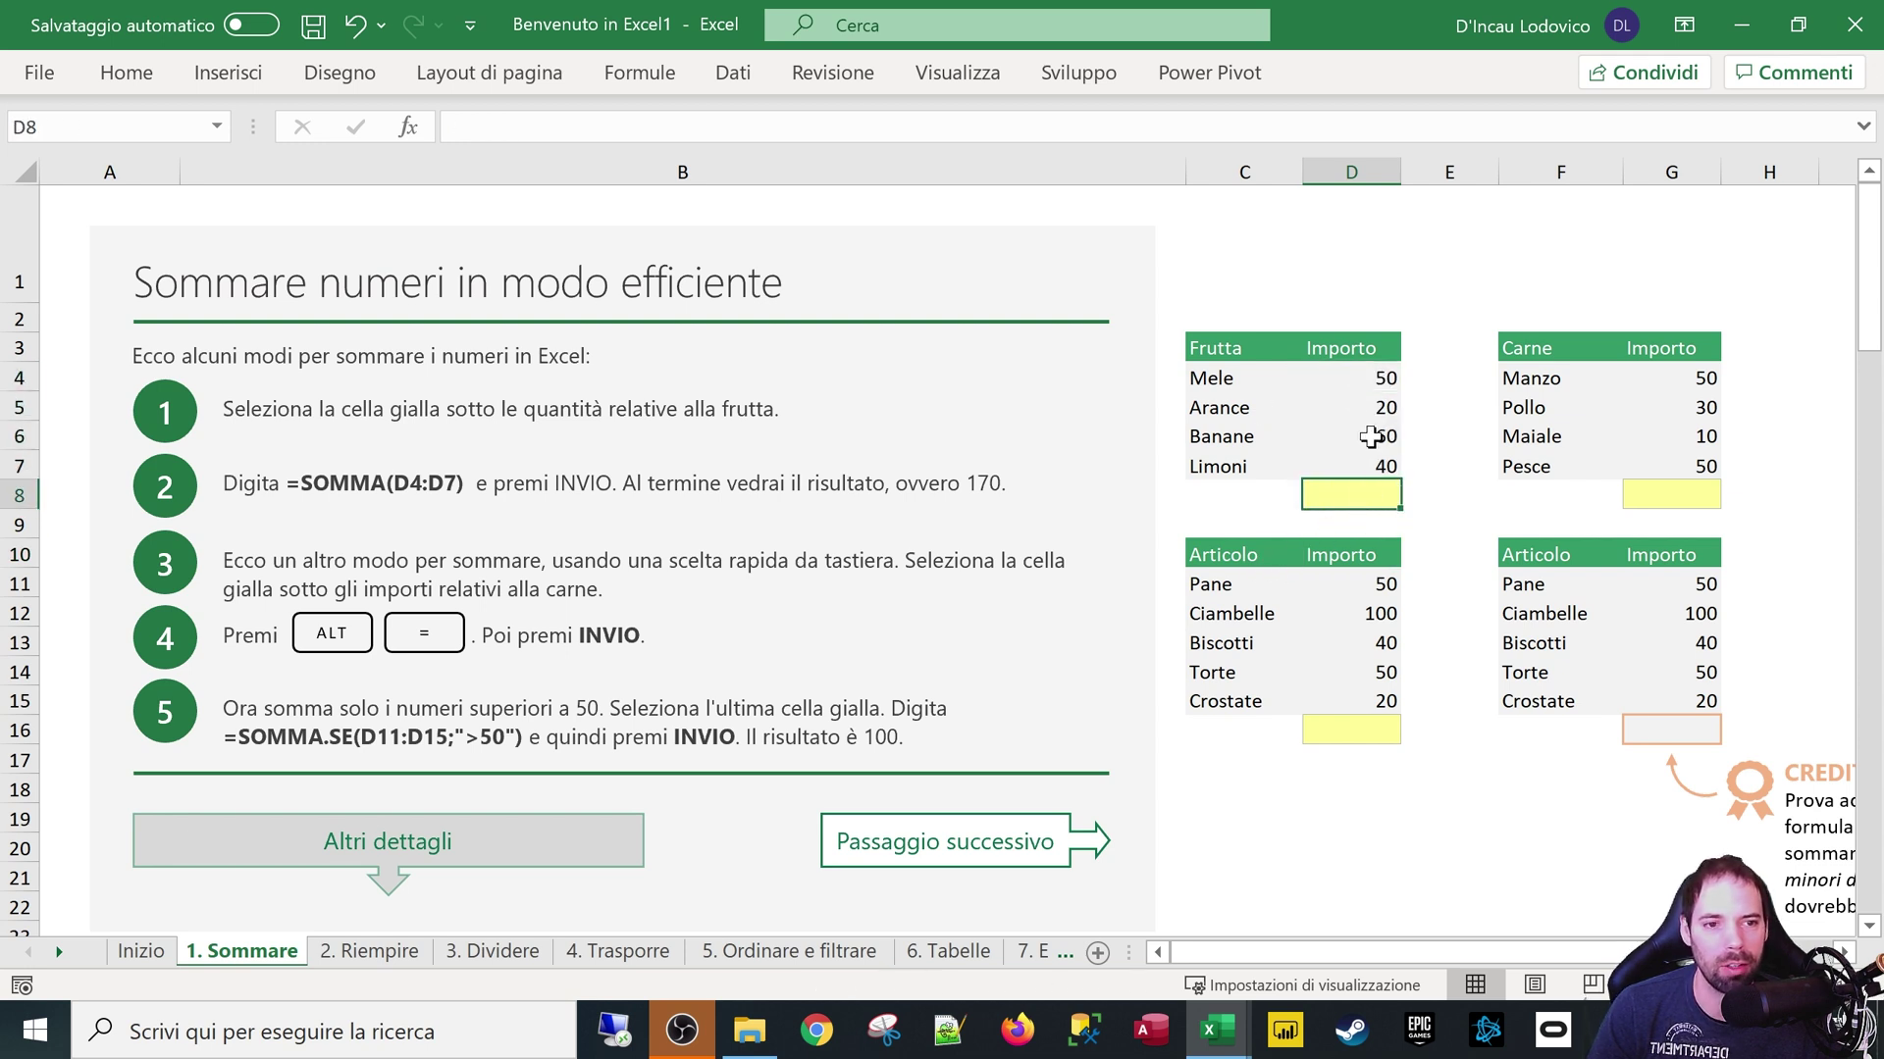
left_click_drag(1351, 373, 1354, 467)
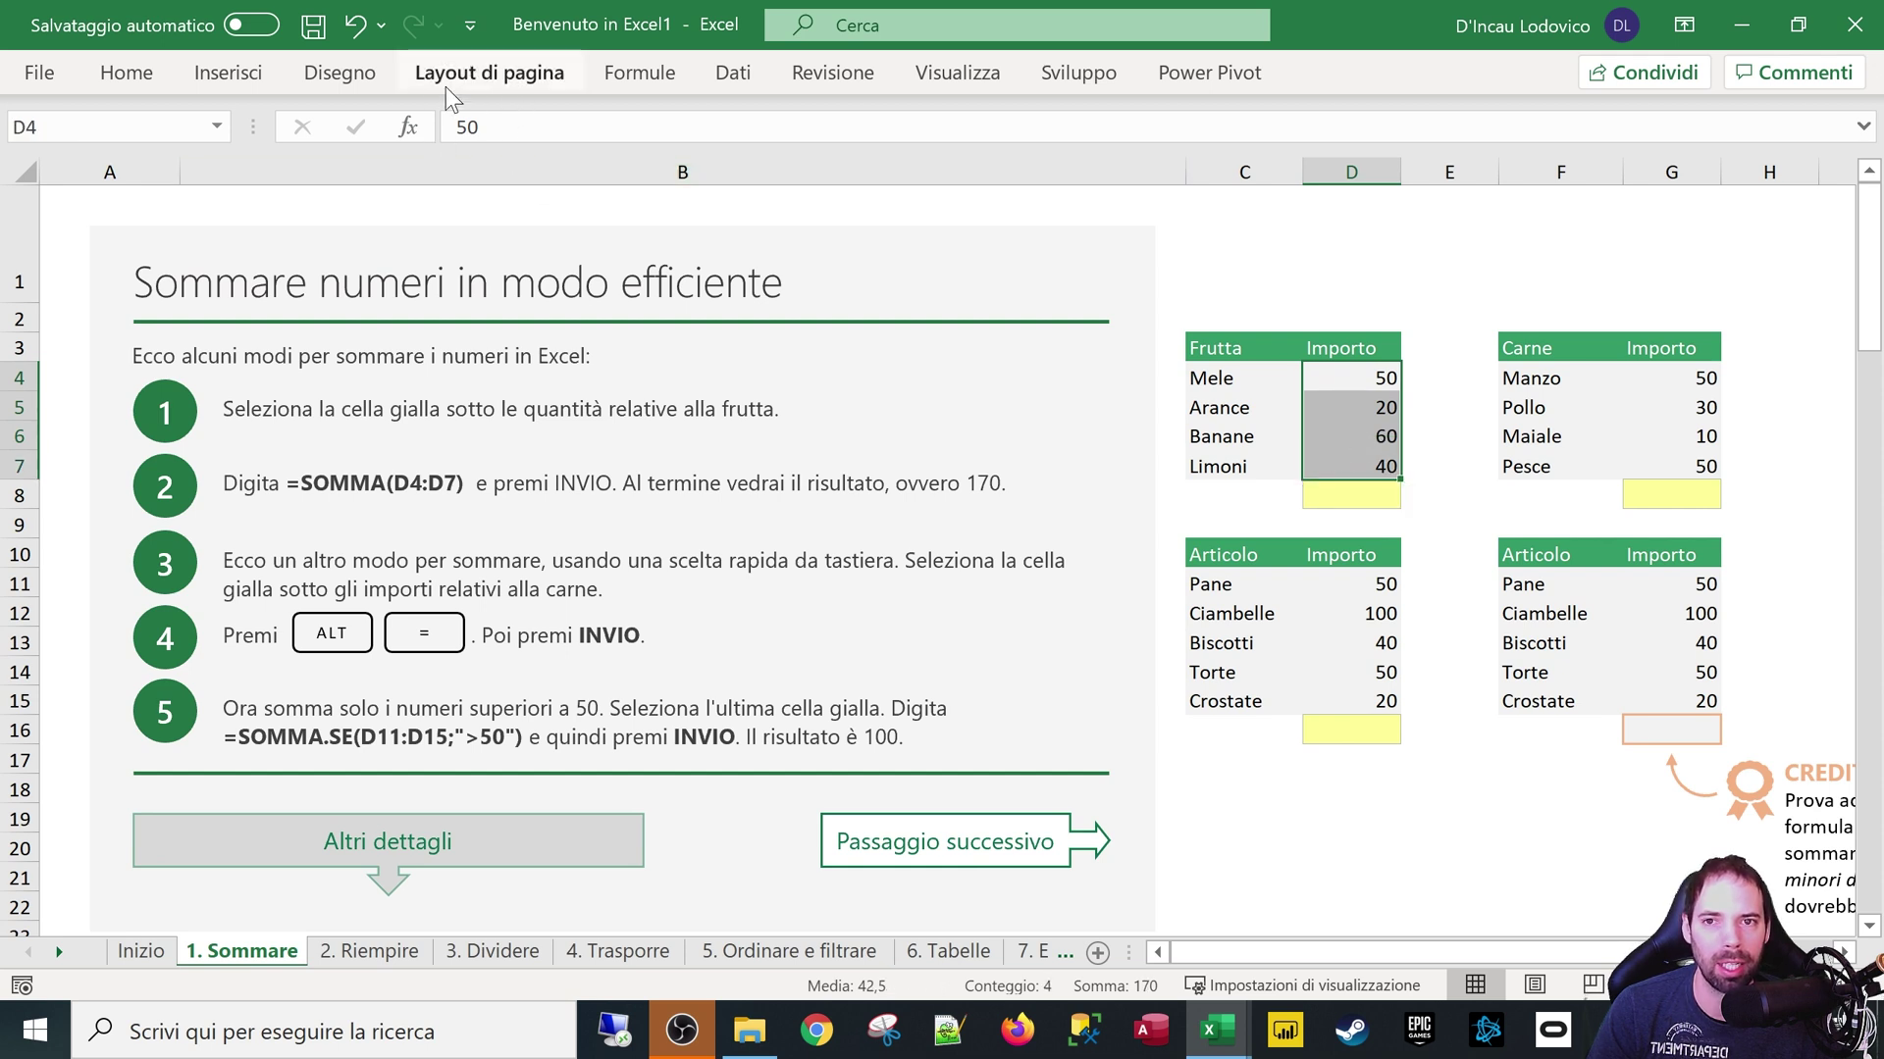
left_click(408, 127)
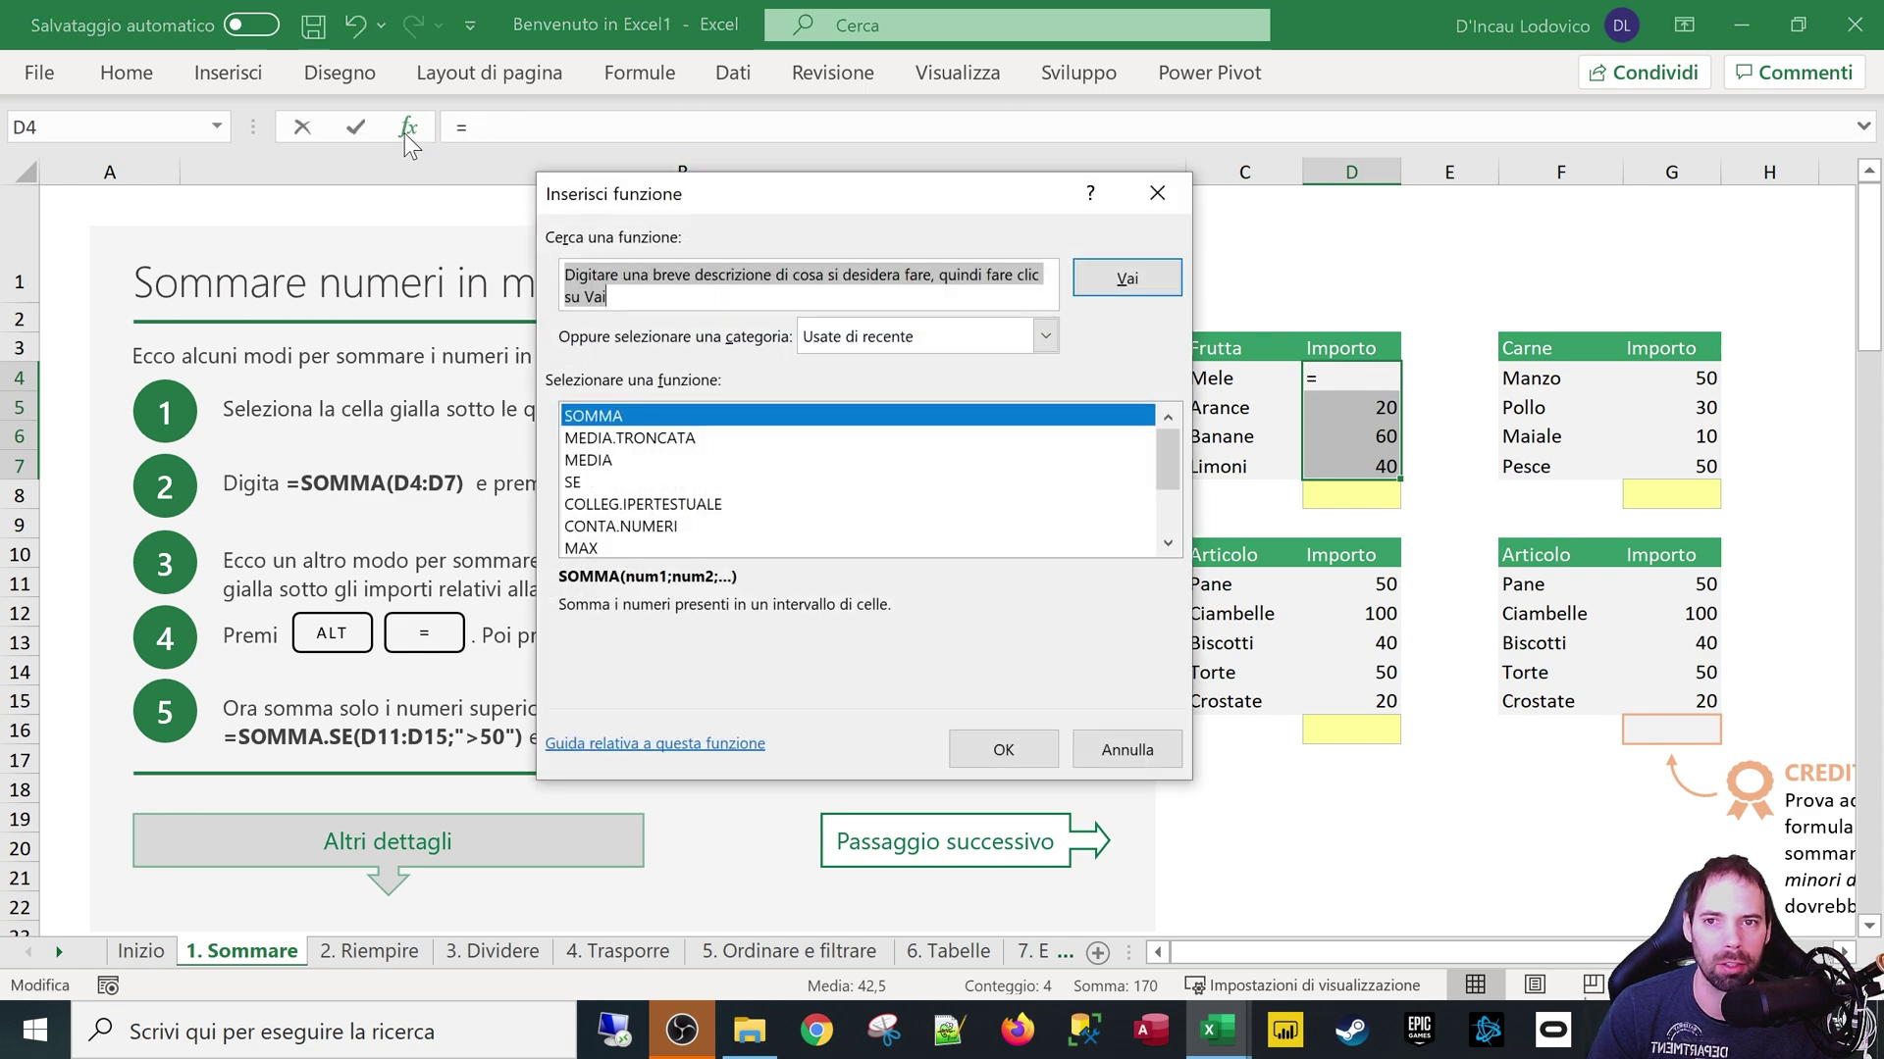
left_click(719, 440)
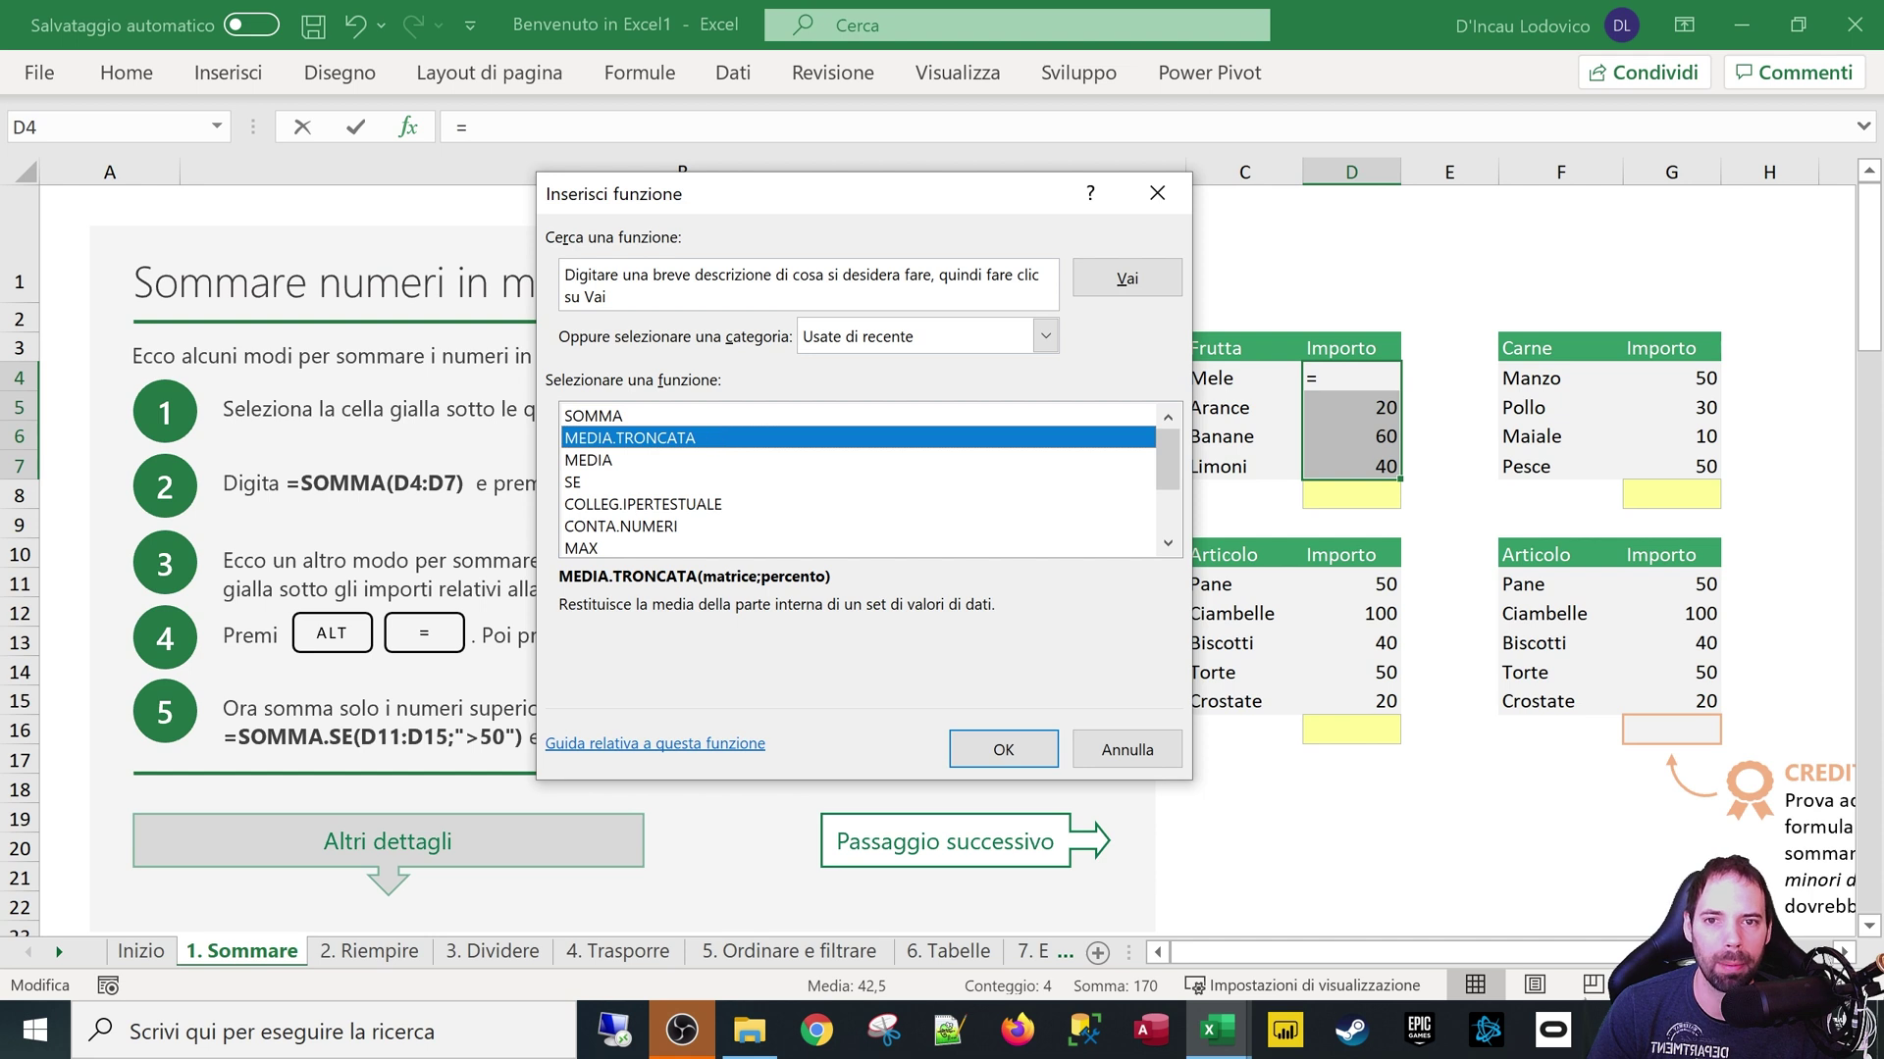
left_click(805, 285)
type("afsdasdfasdfasdfasdf")
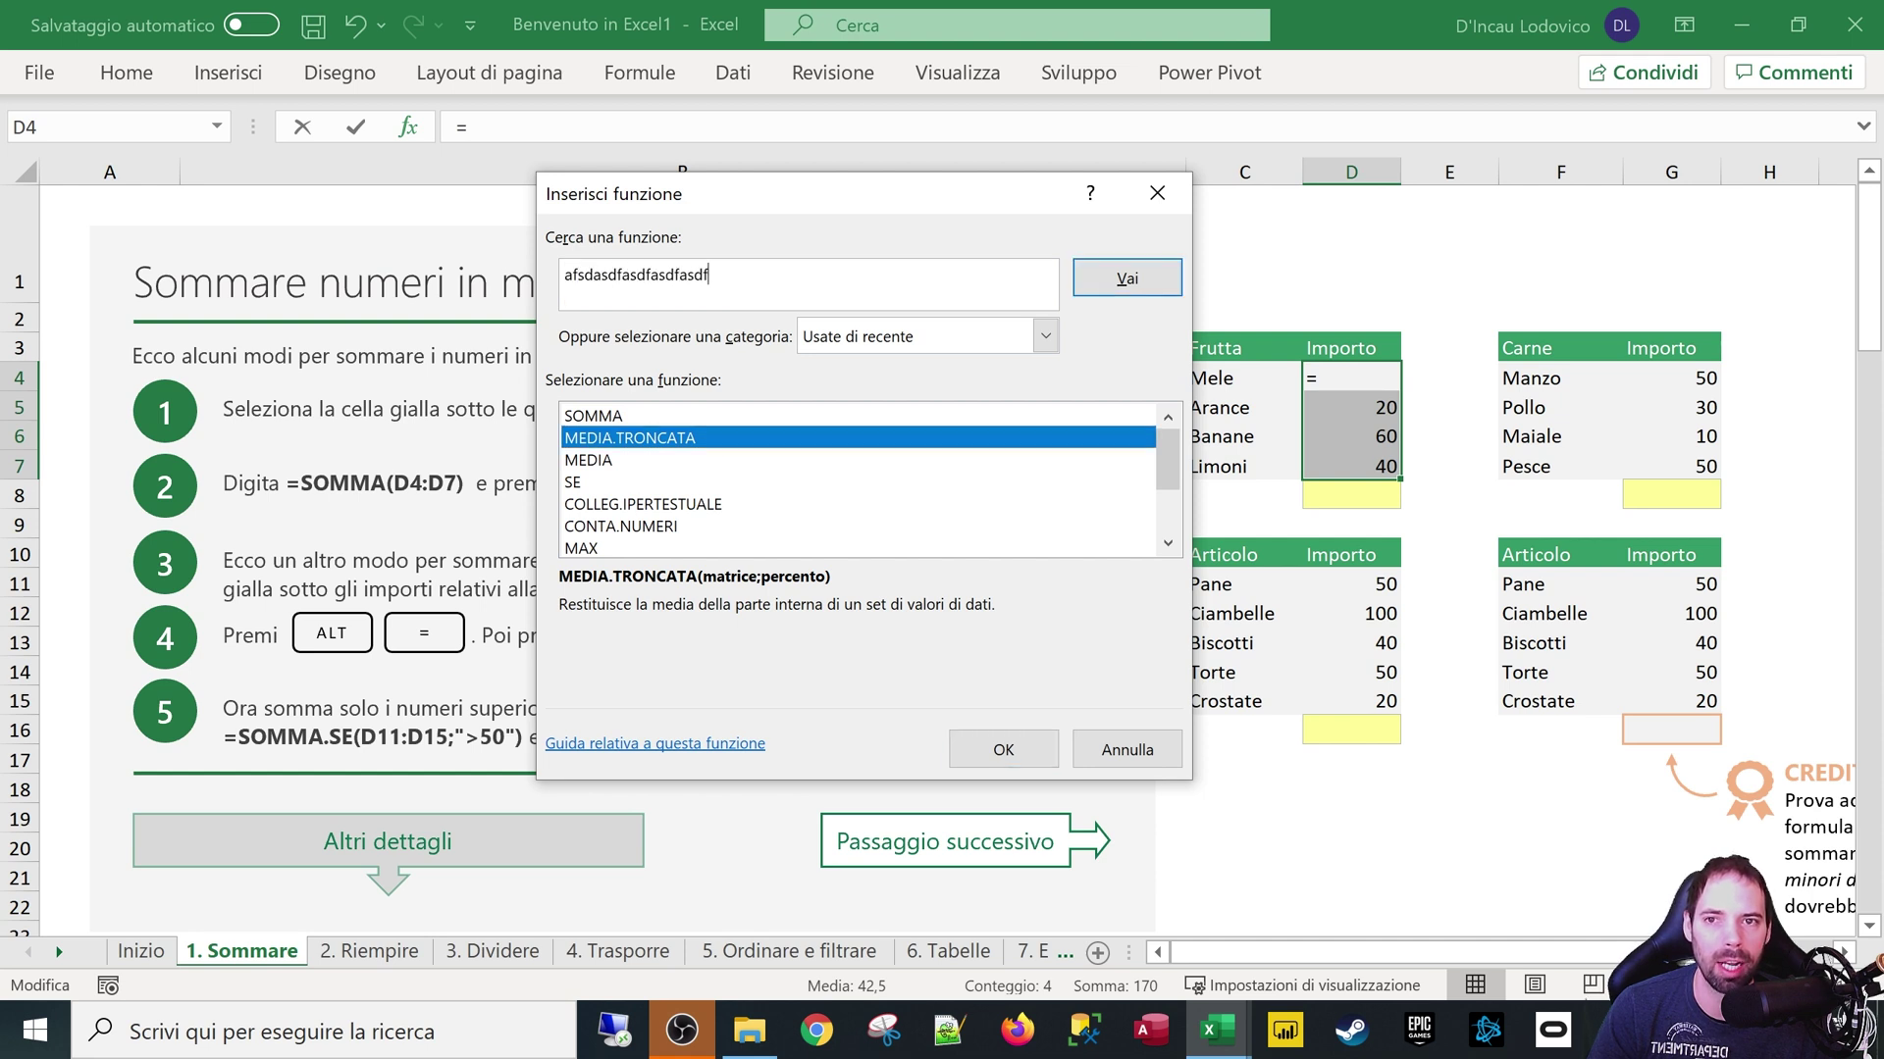
key("ctrl+a")
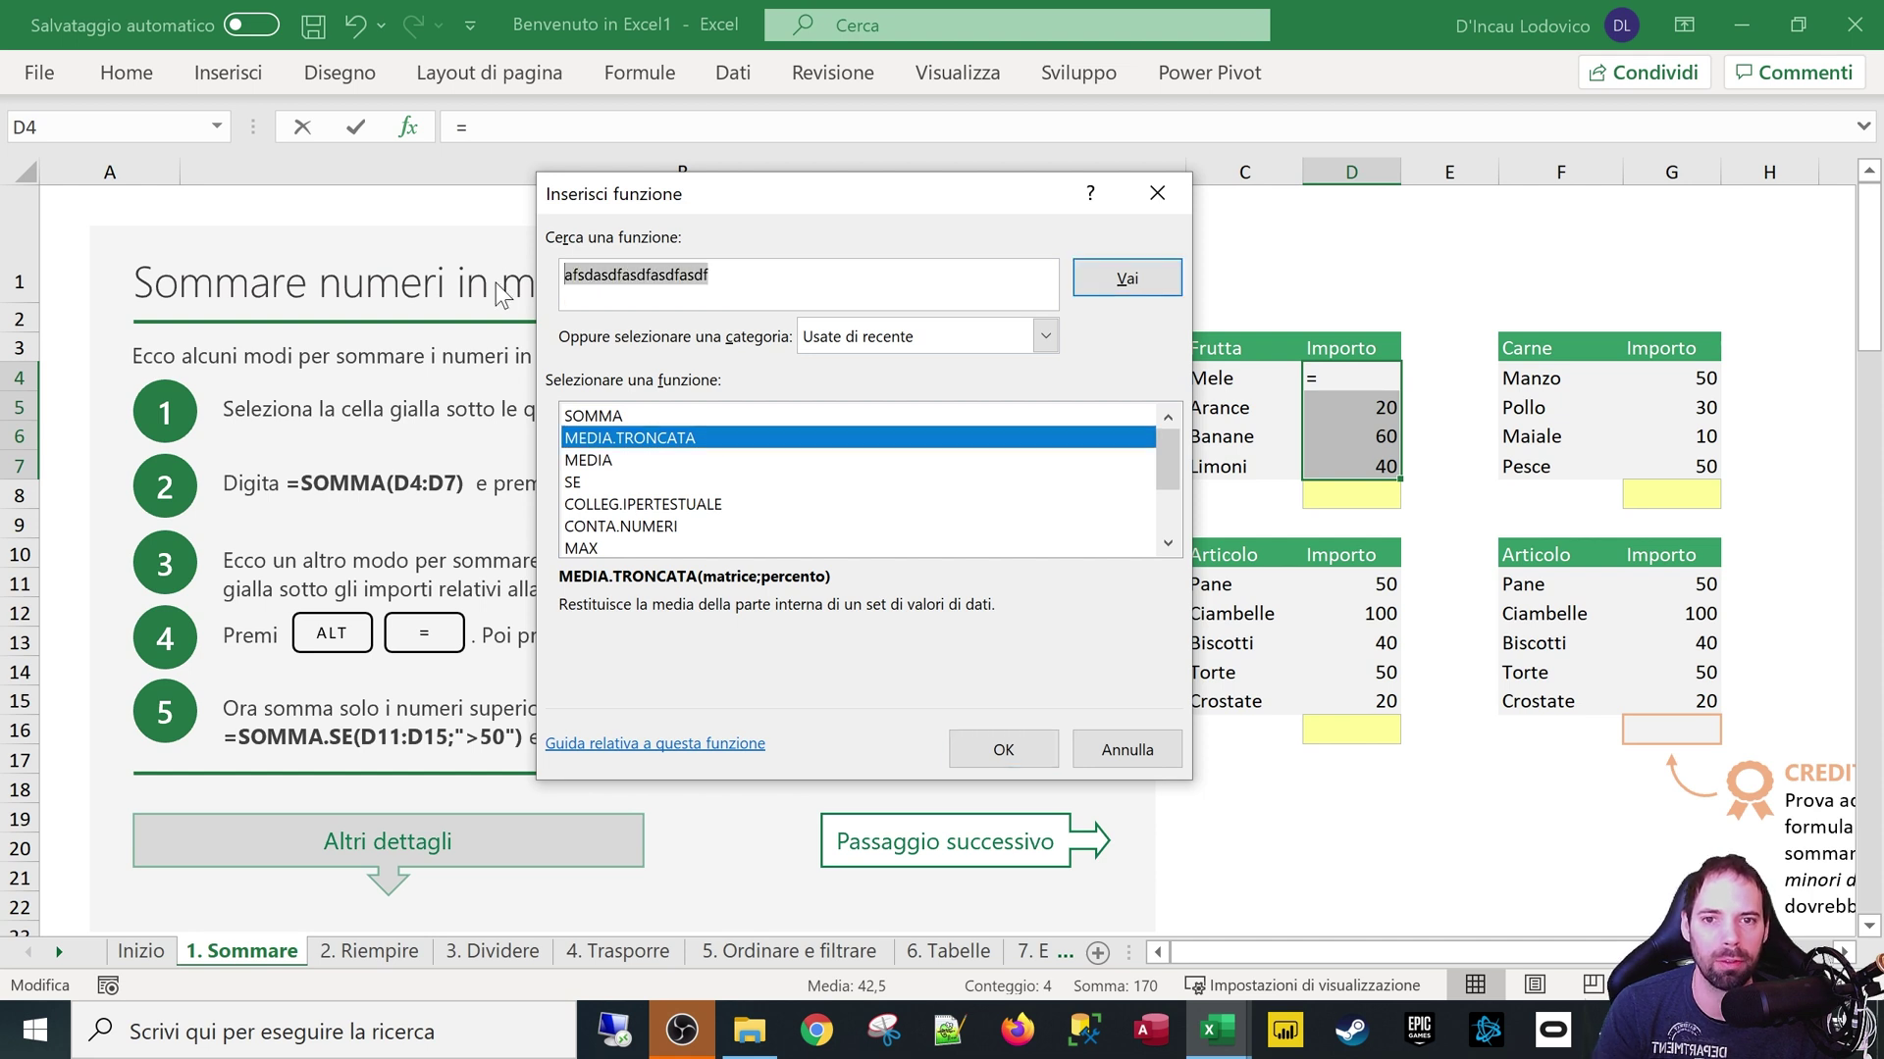
key("BackSpace")
left_click(633, 485)
scroll(640, 510, "down", 1)
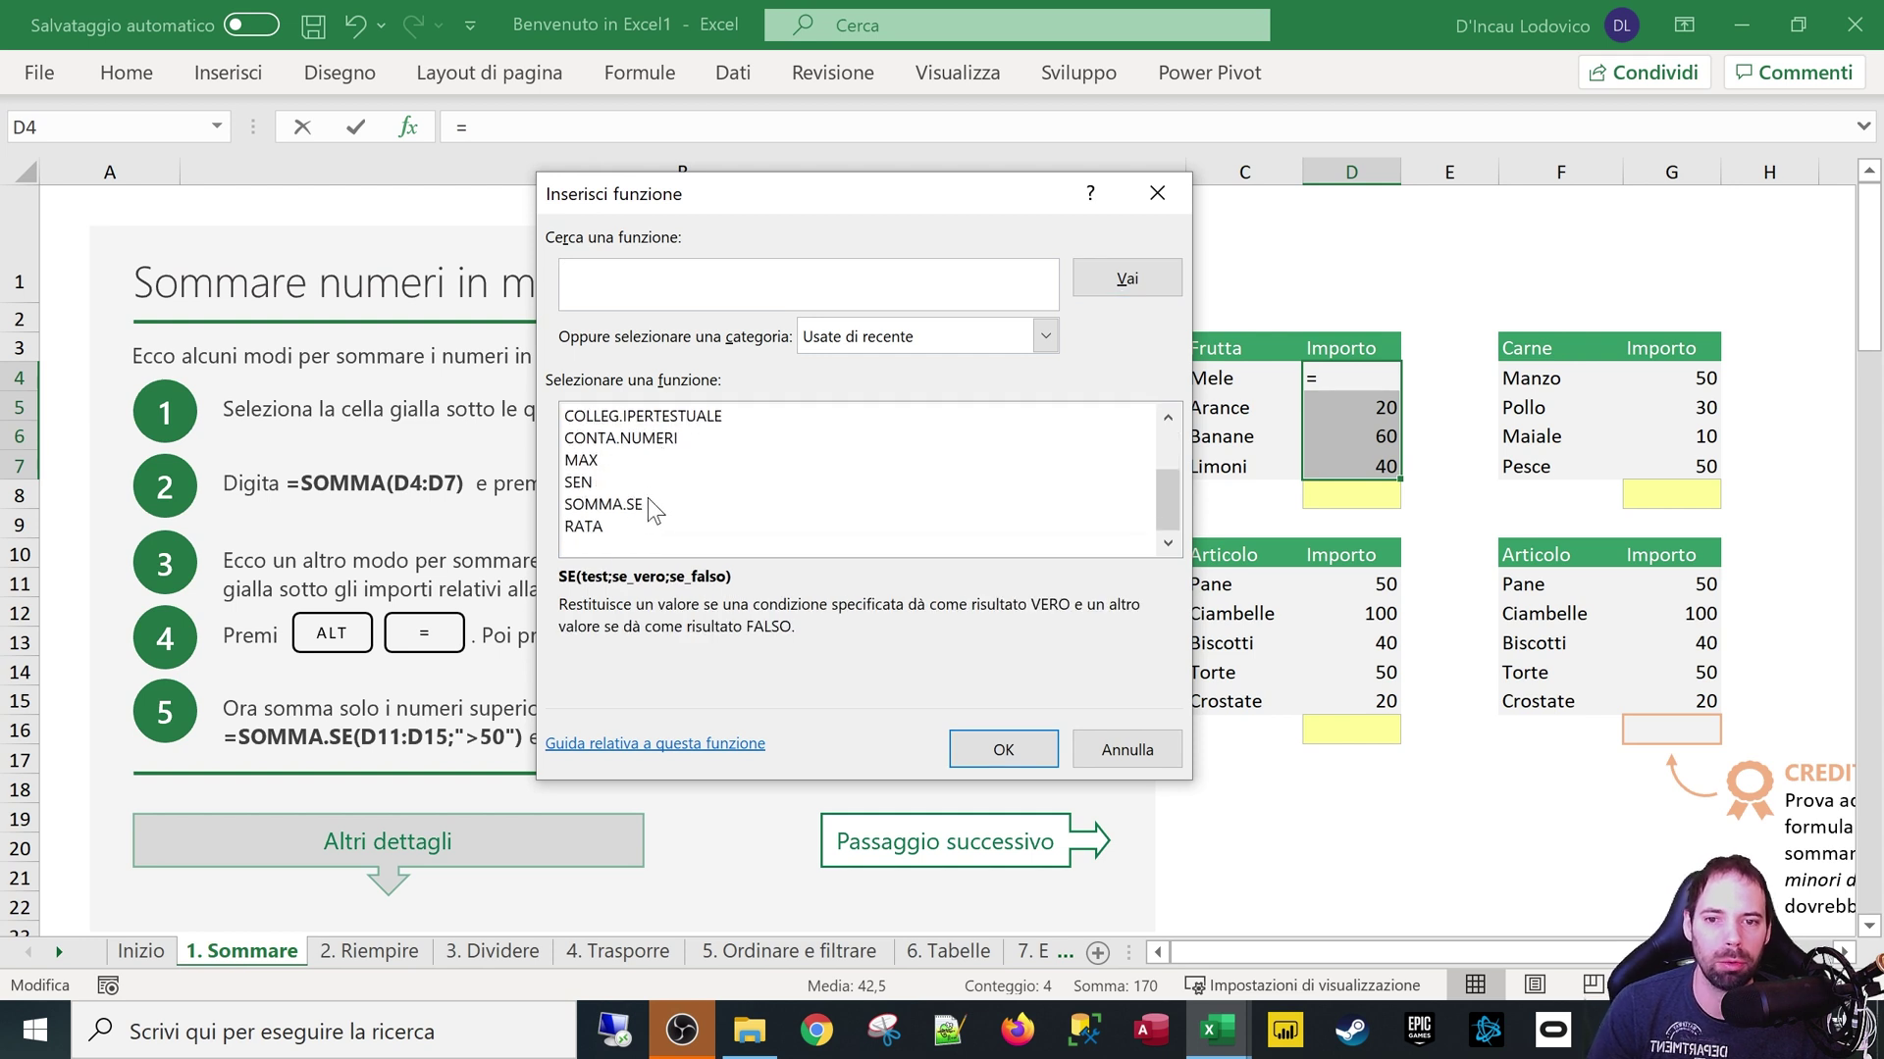
left_click(640, 505)
scroll(648, 510, "up", 2)
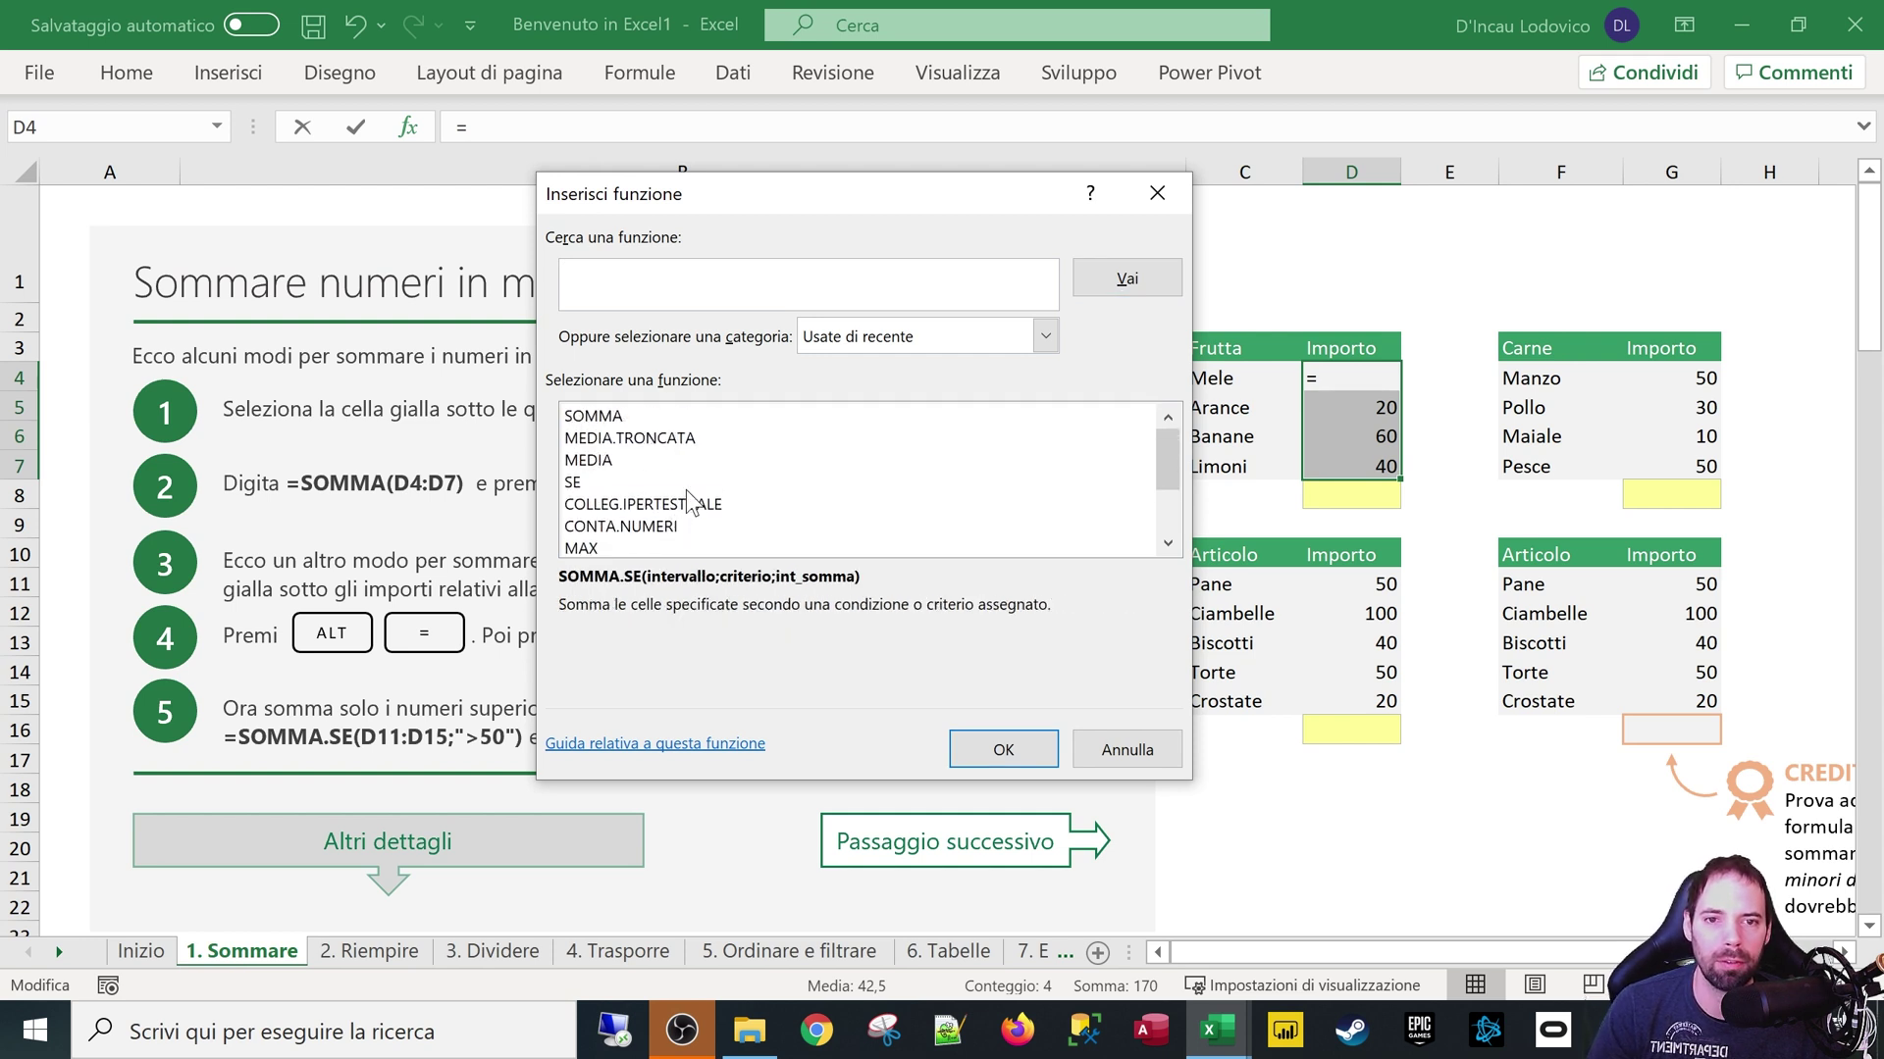
left_click(871, 339)
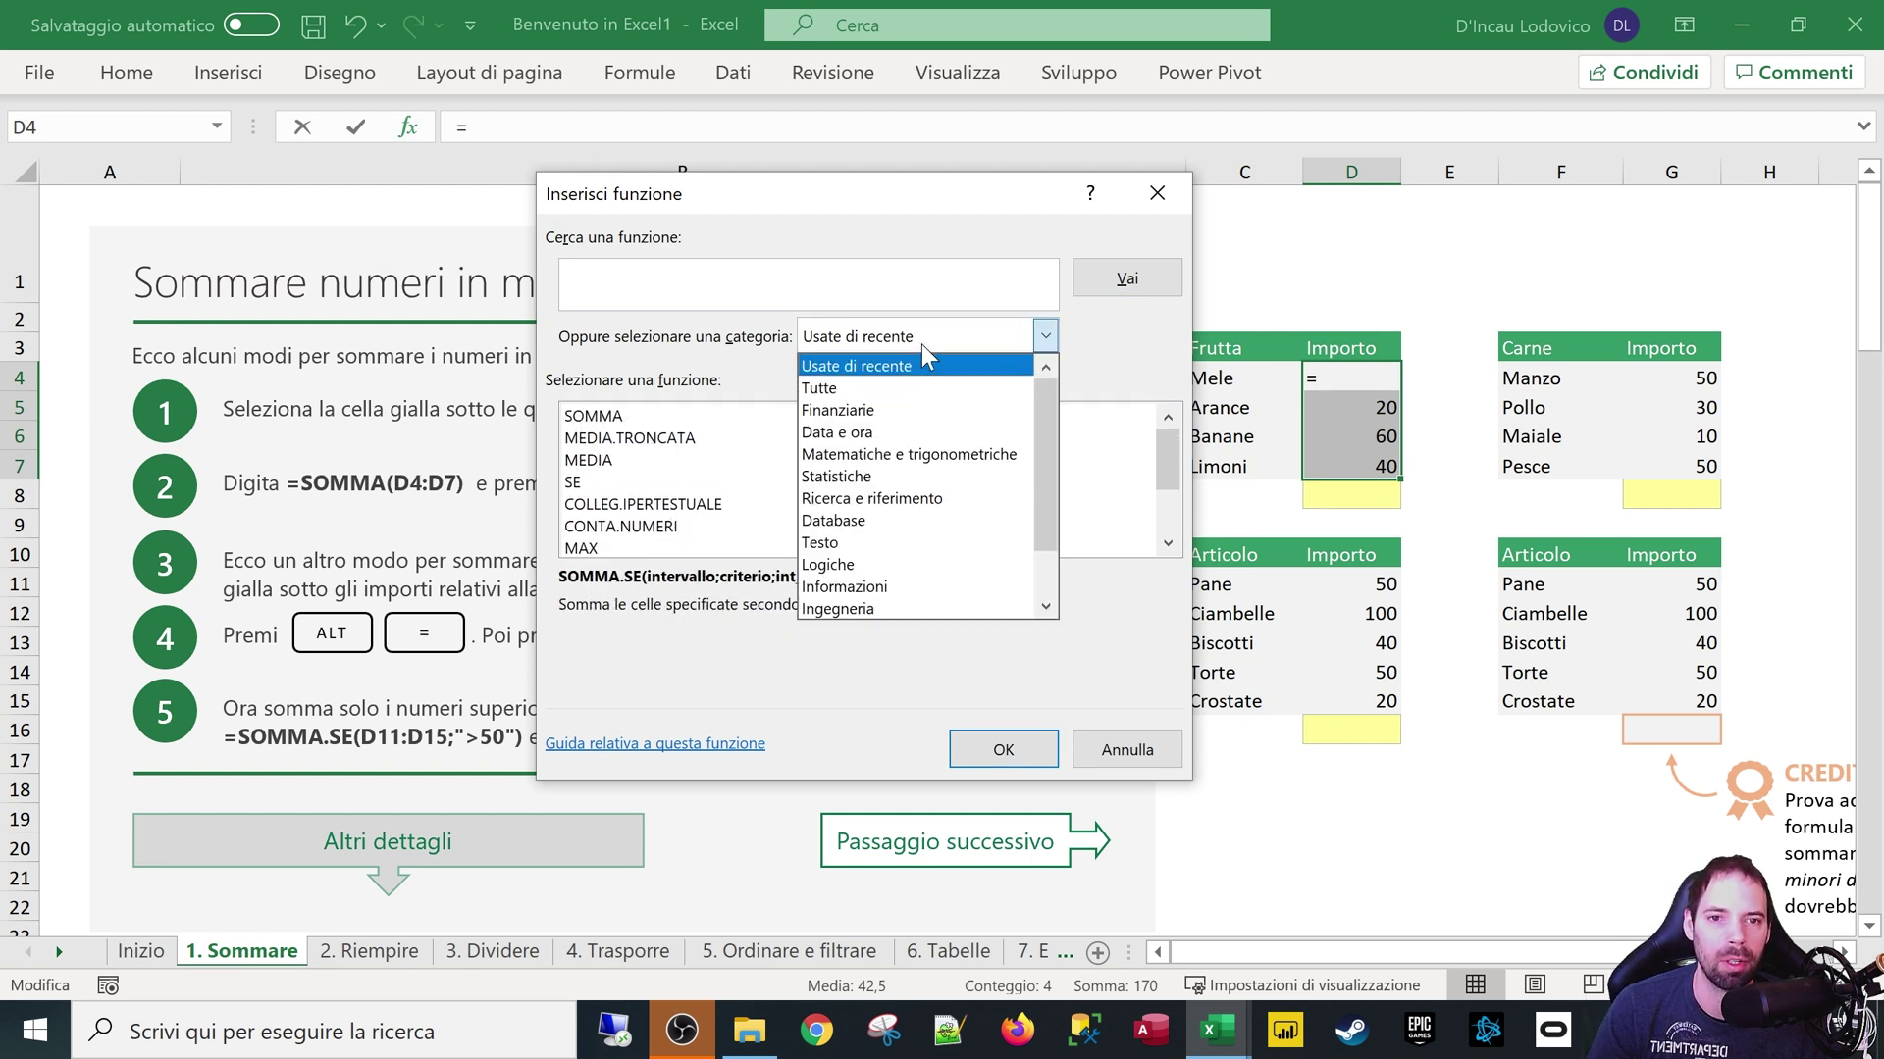
left_click(1045, 337)
left_click(1045, 336)
left_click(832, 391)
left_click(750, 460)
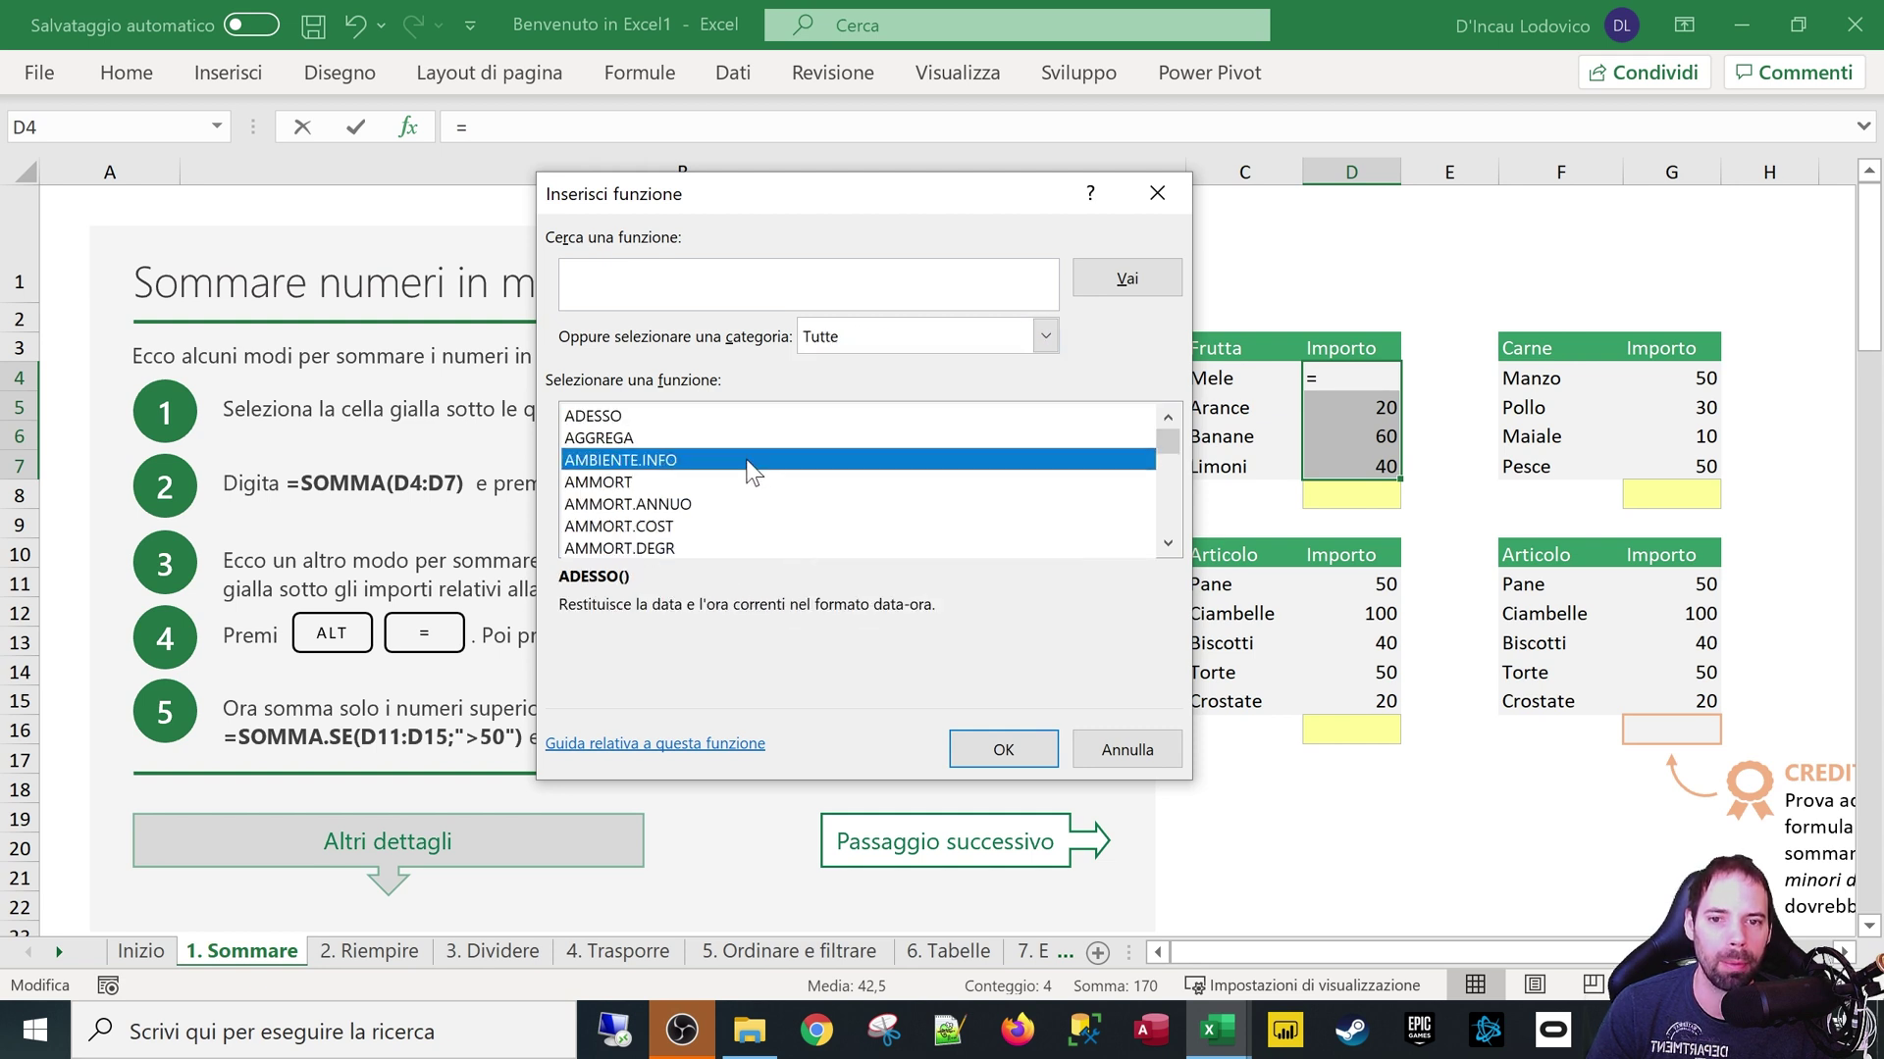
scroll(726, 480, "down", 4)
scroll(743, 505, "down", 4)
scroll(784, 490, "down", 5)
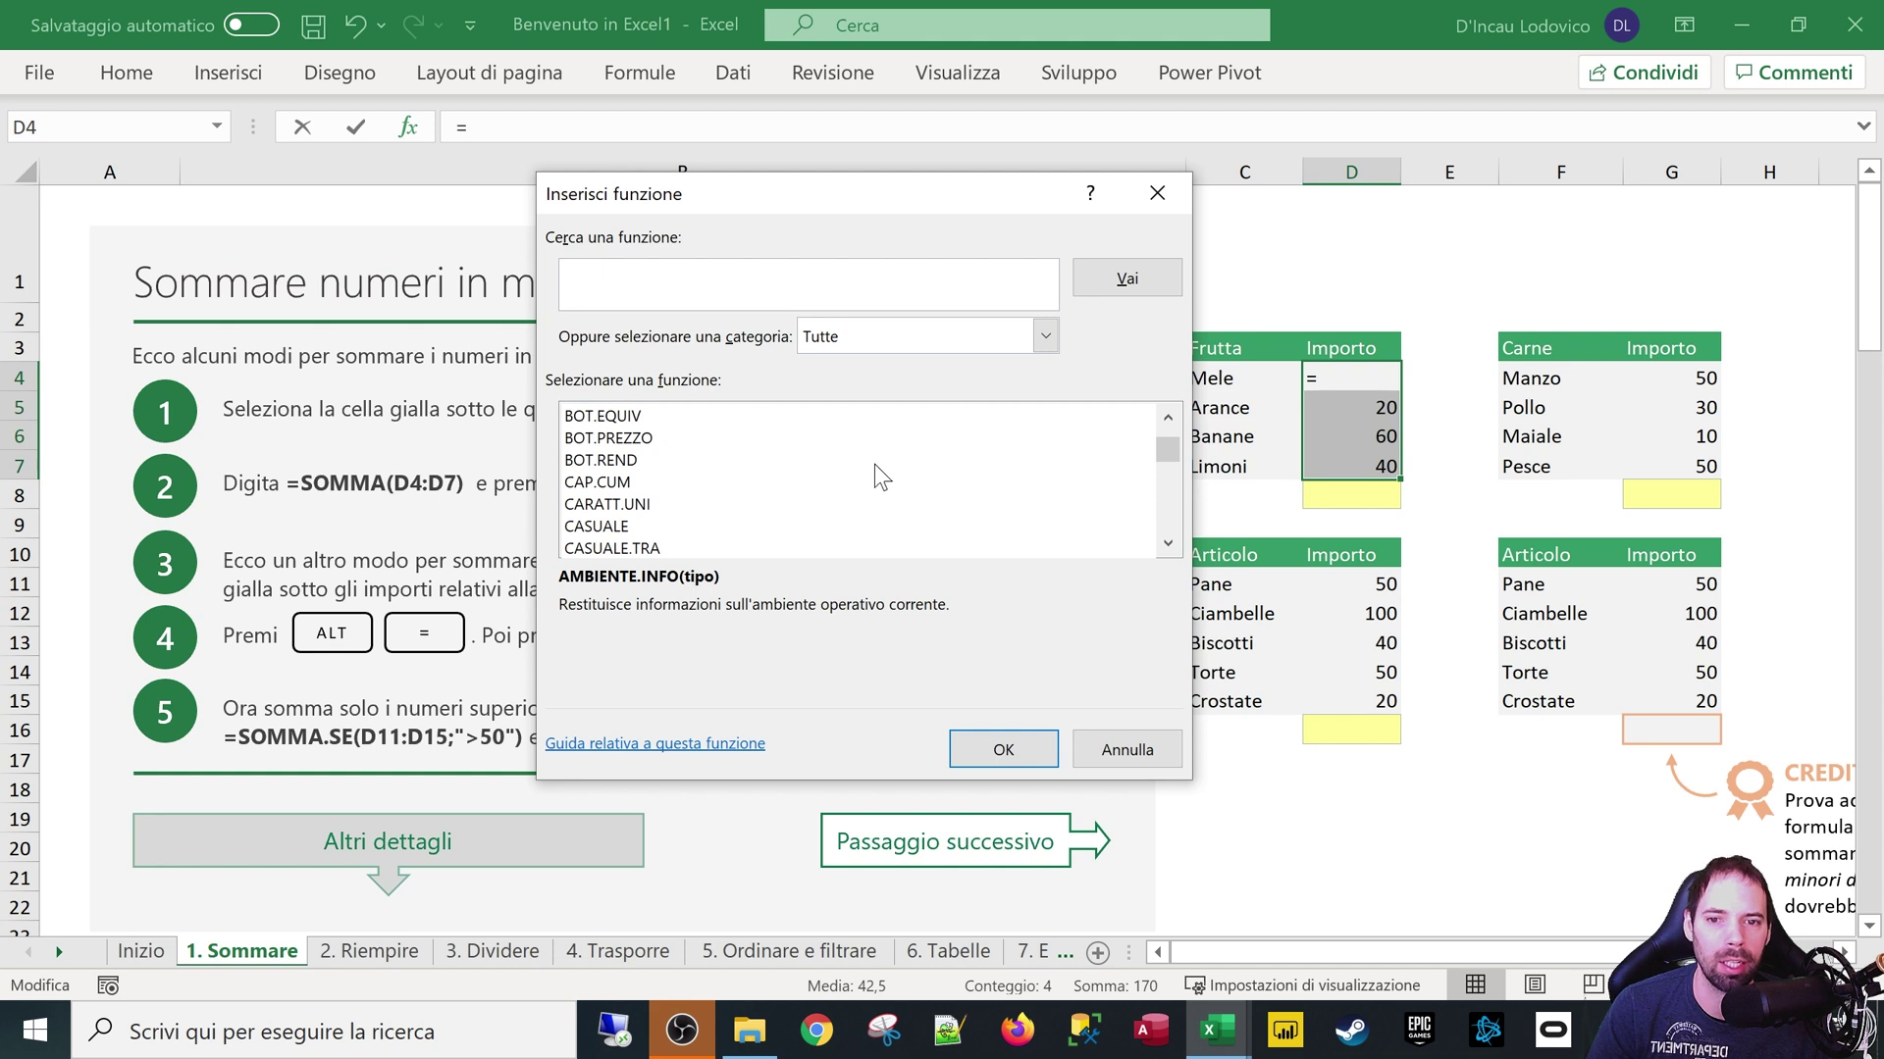
scroll(875, 475, "down", 5)
scroll(888, 535, "down", 5)
scroll(881, 540, "down", 6)
left_click(746, 482)
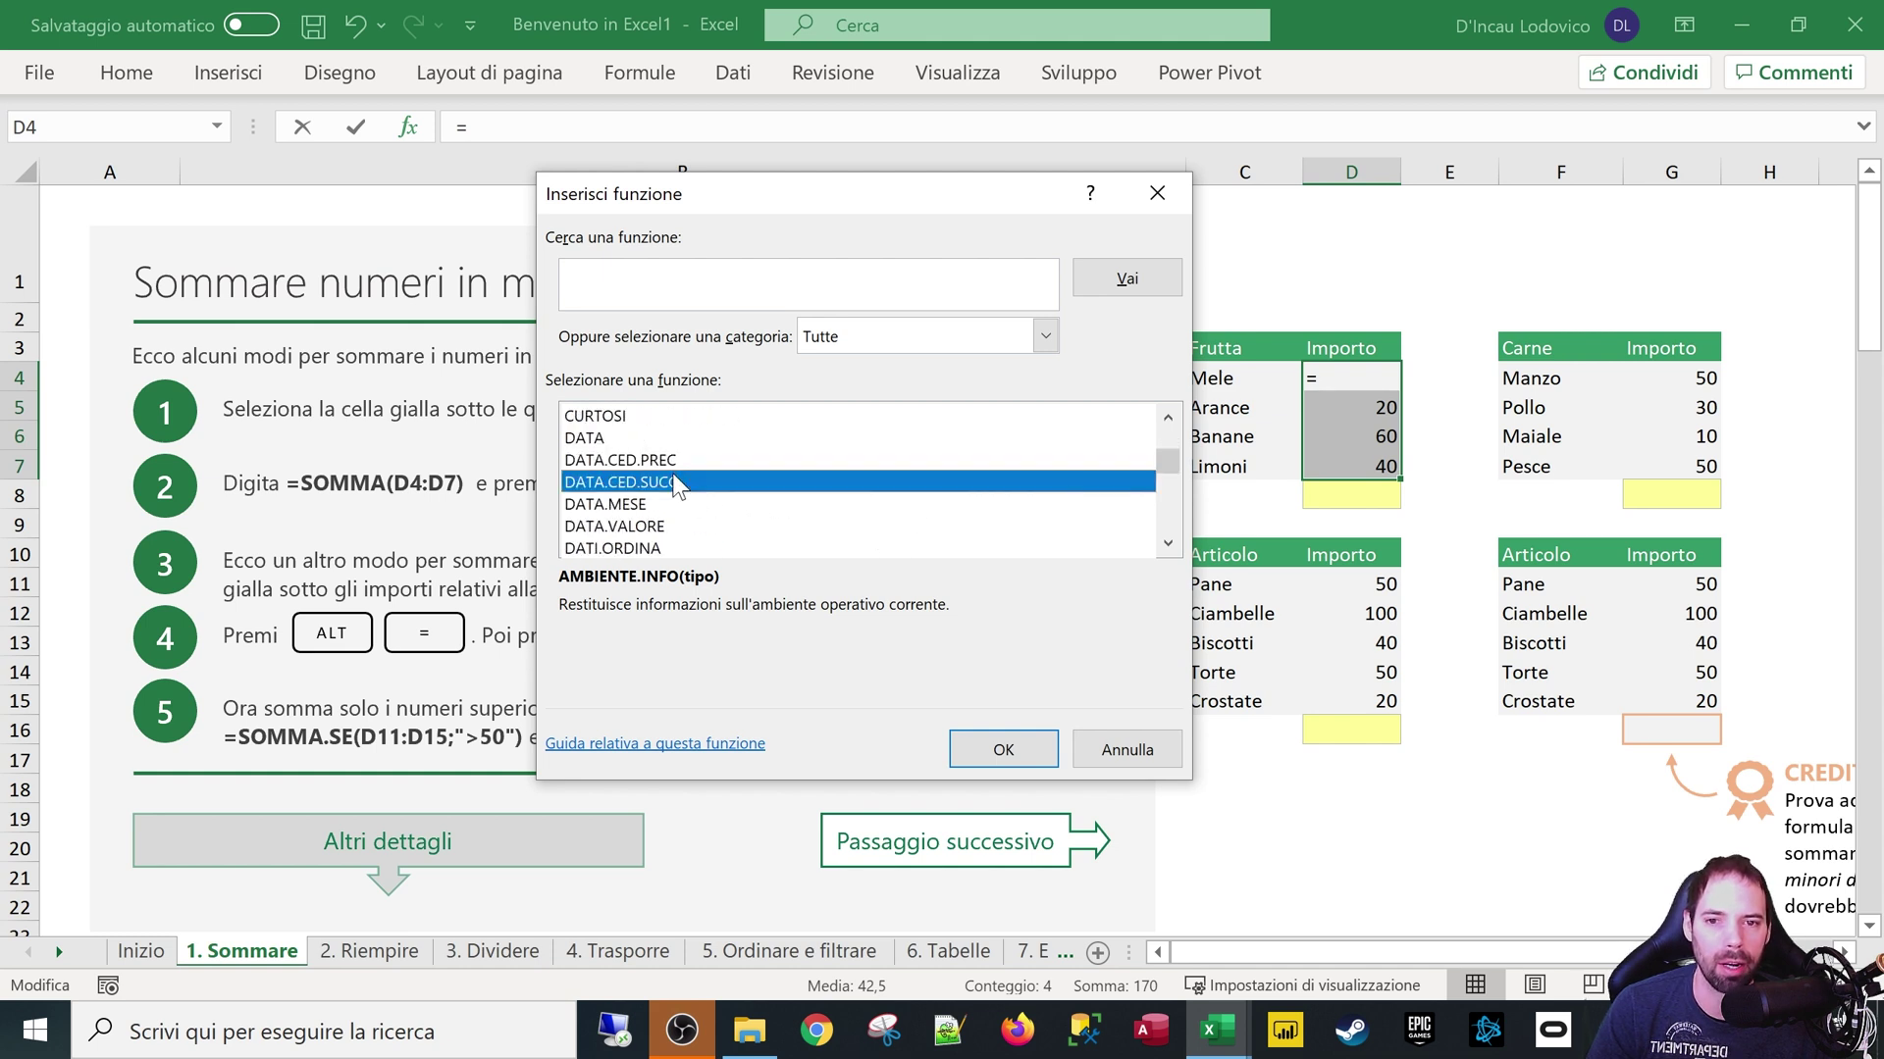
left_click(646, 530)
scroll(648, 545, "down", 2)
left_click(675, 527)
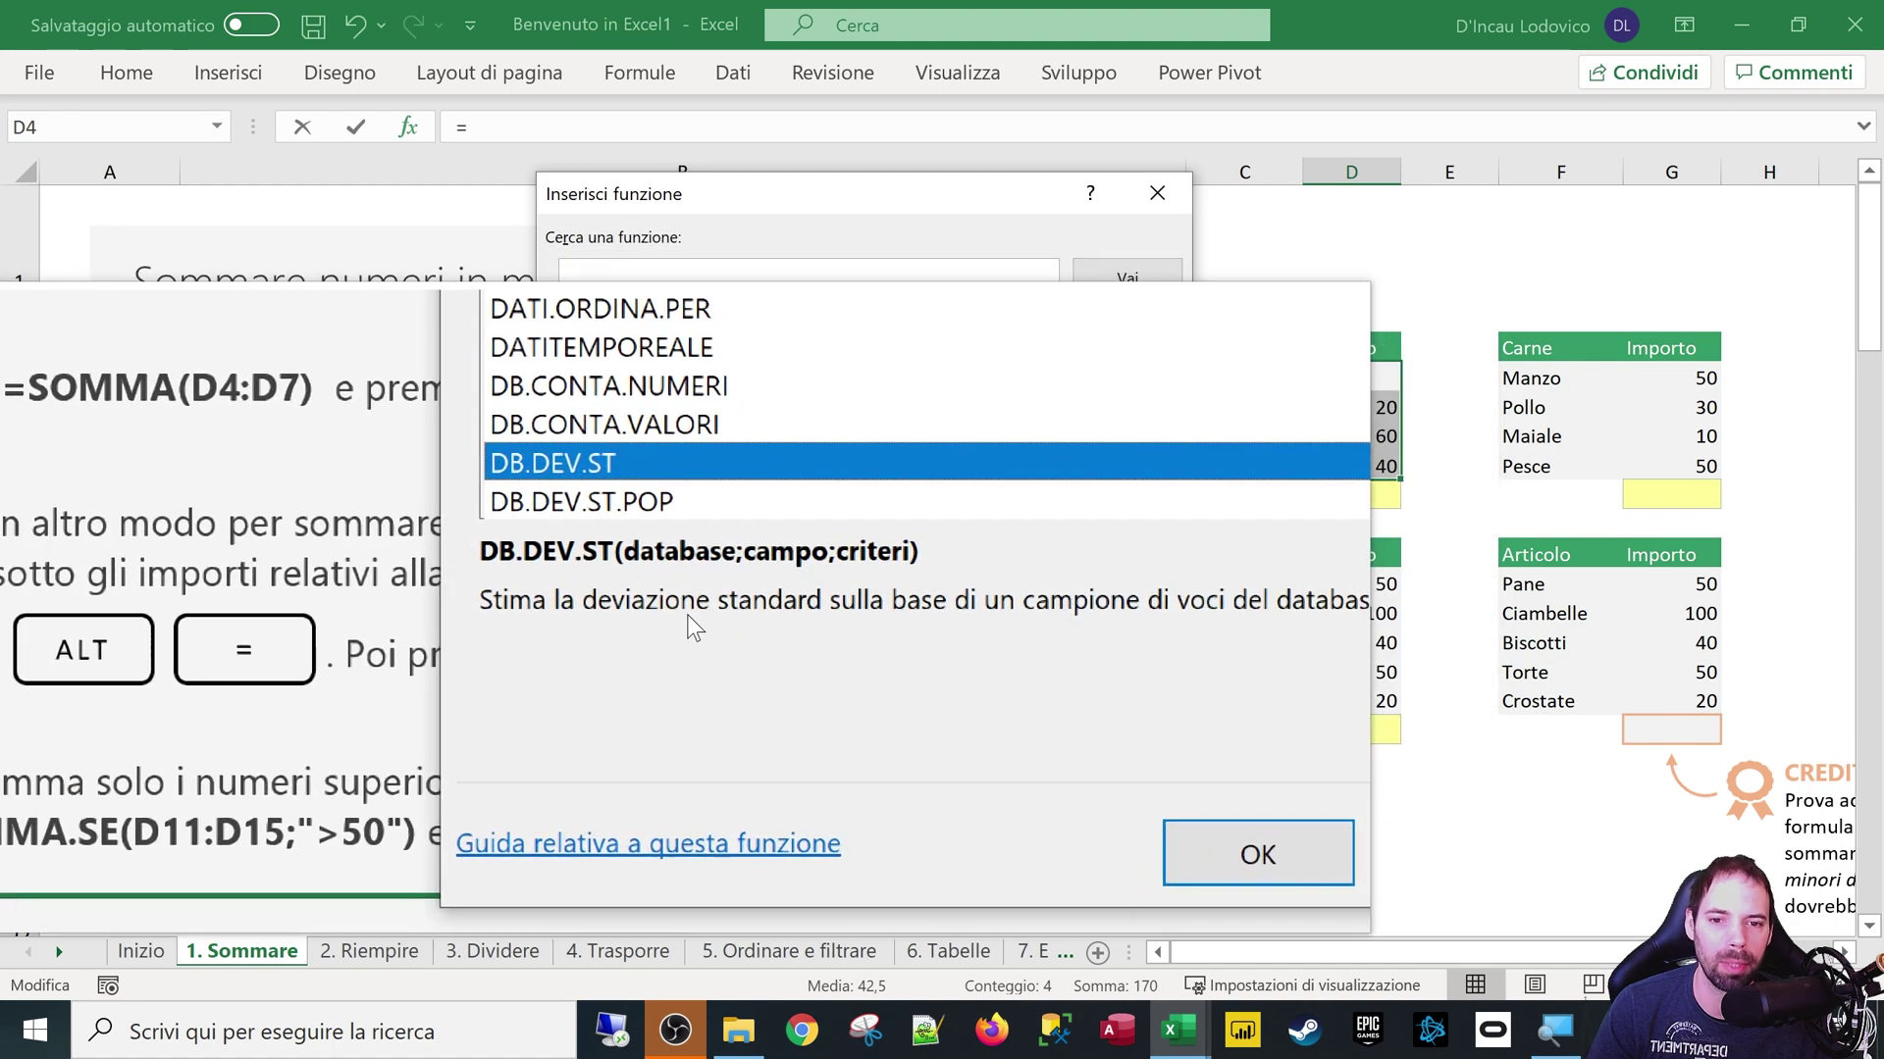
left_click(687, 347)
scroll(726, 490, "up", 10)
scroll(726, 527, "up", 15)
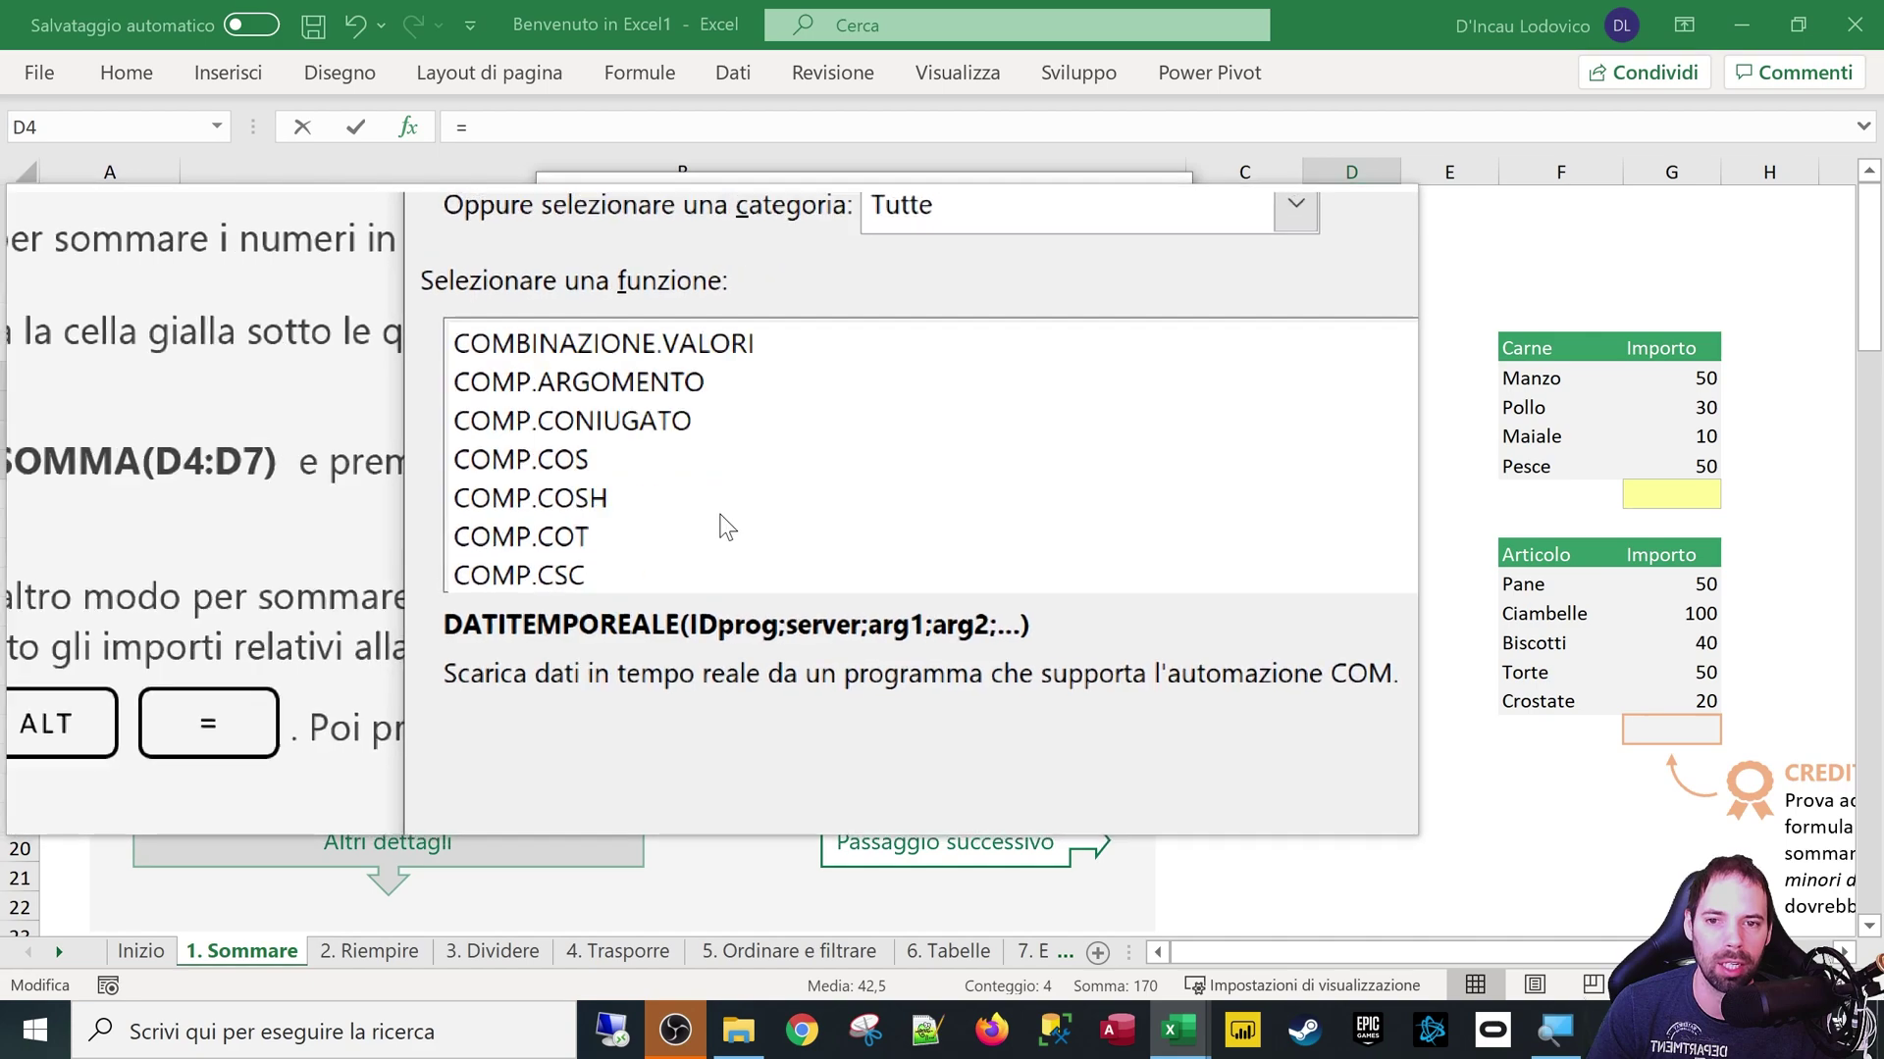
scroll(726, 510, "up", 10)
left_click(838, 312)
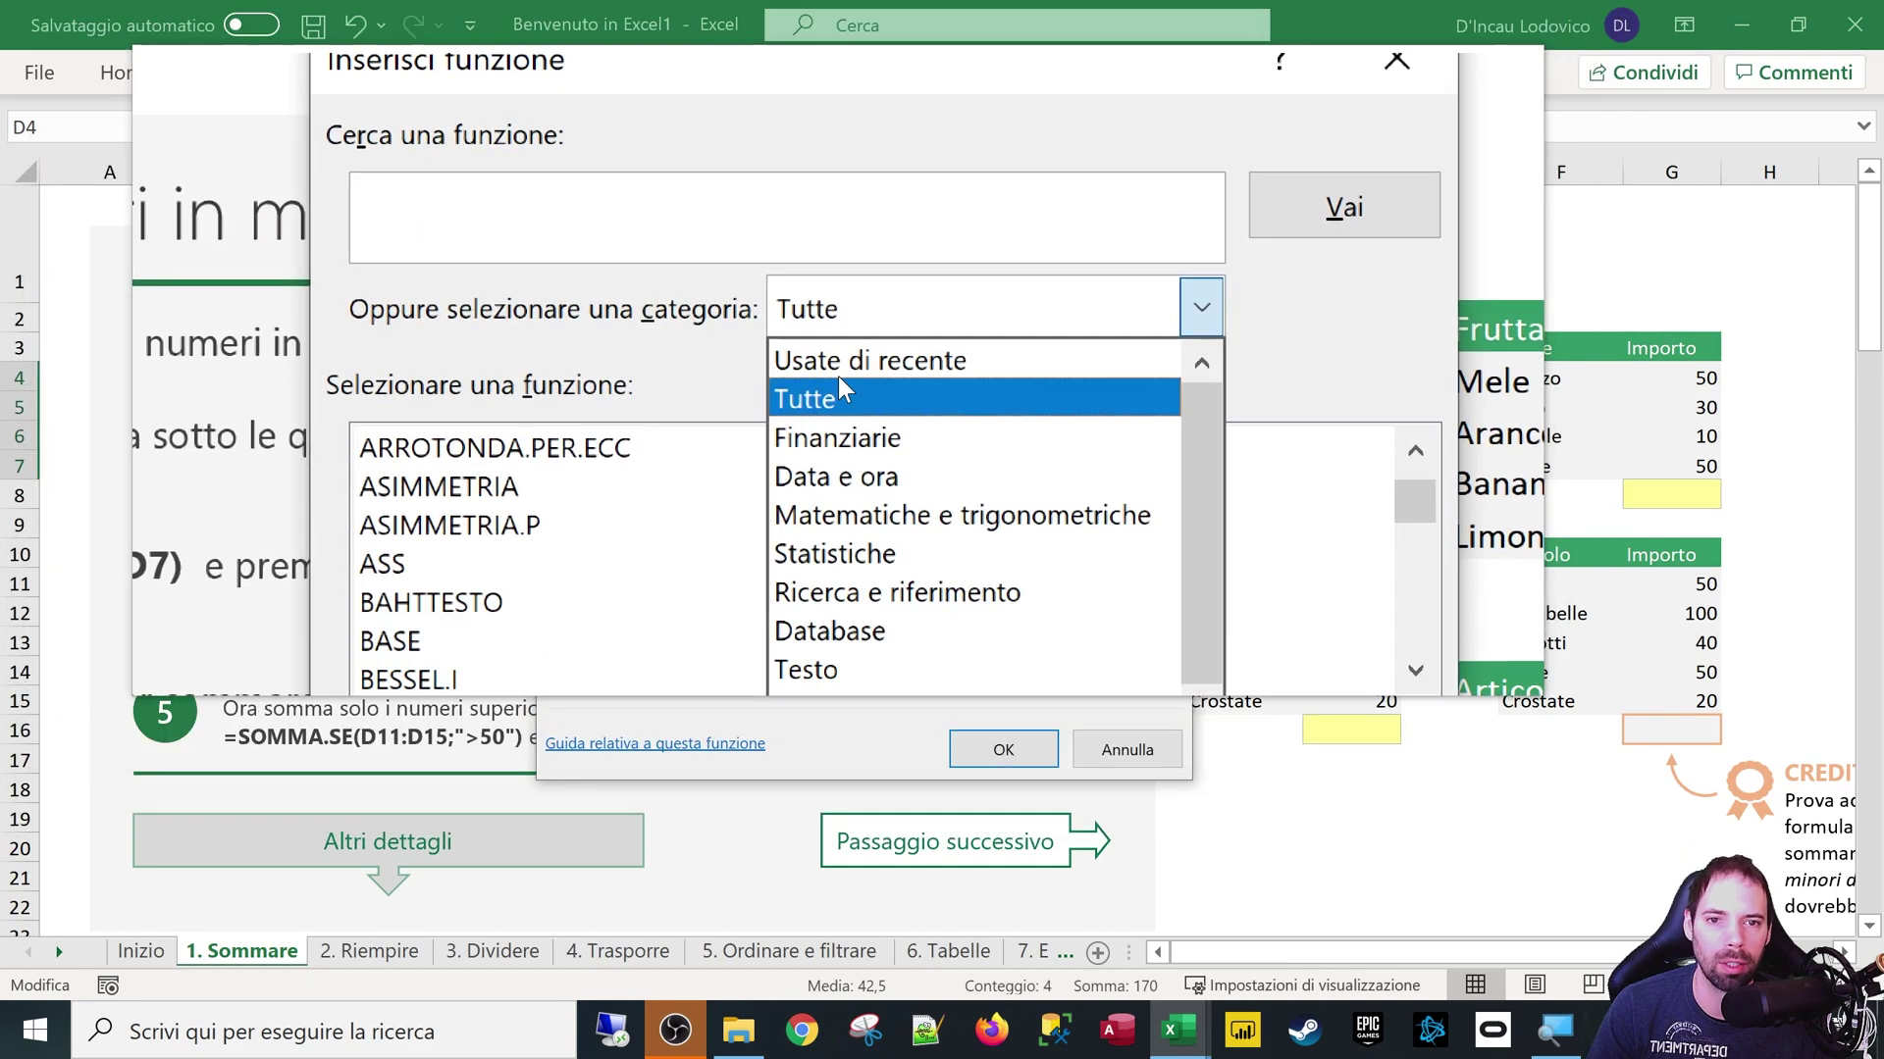
left_click(838, 384)
left_click(1201, 307)
left_click(853, 363)
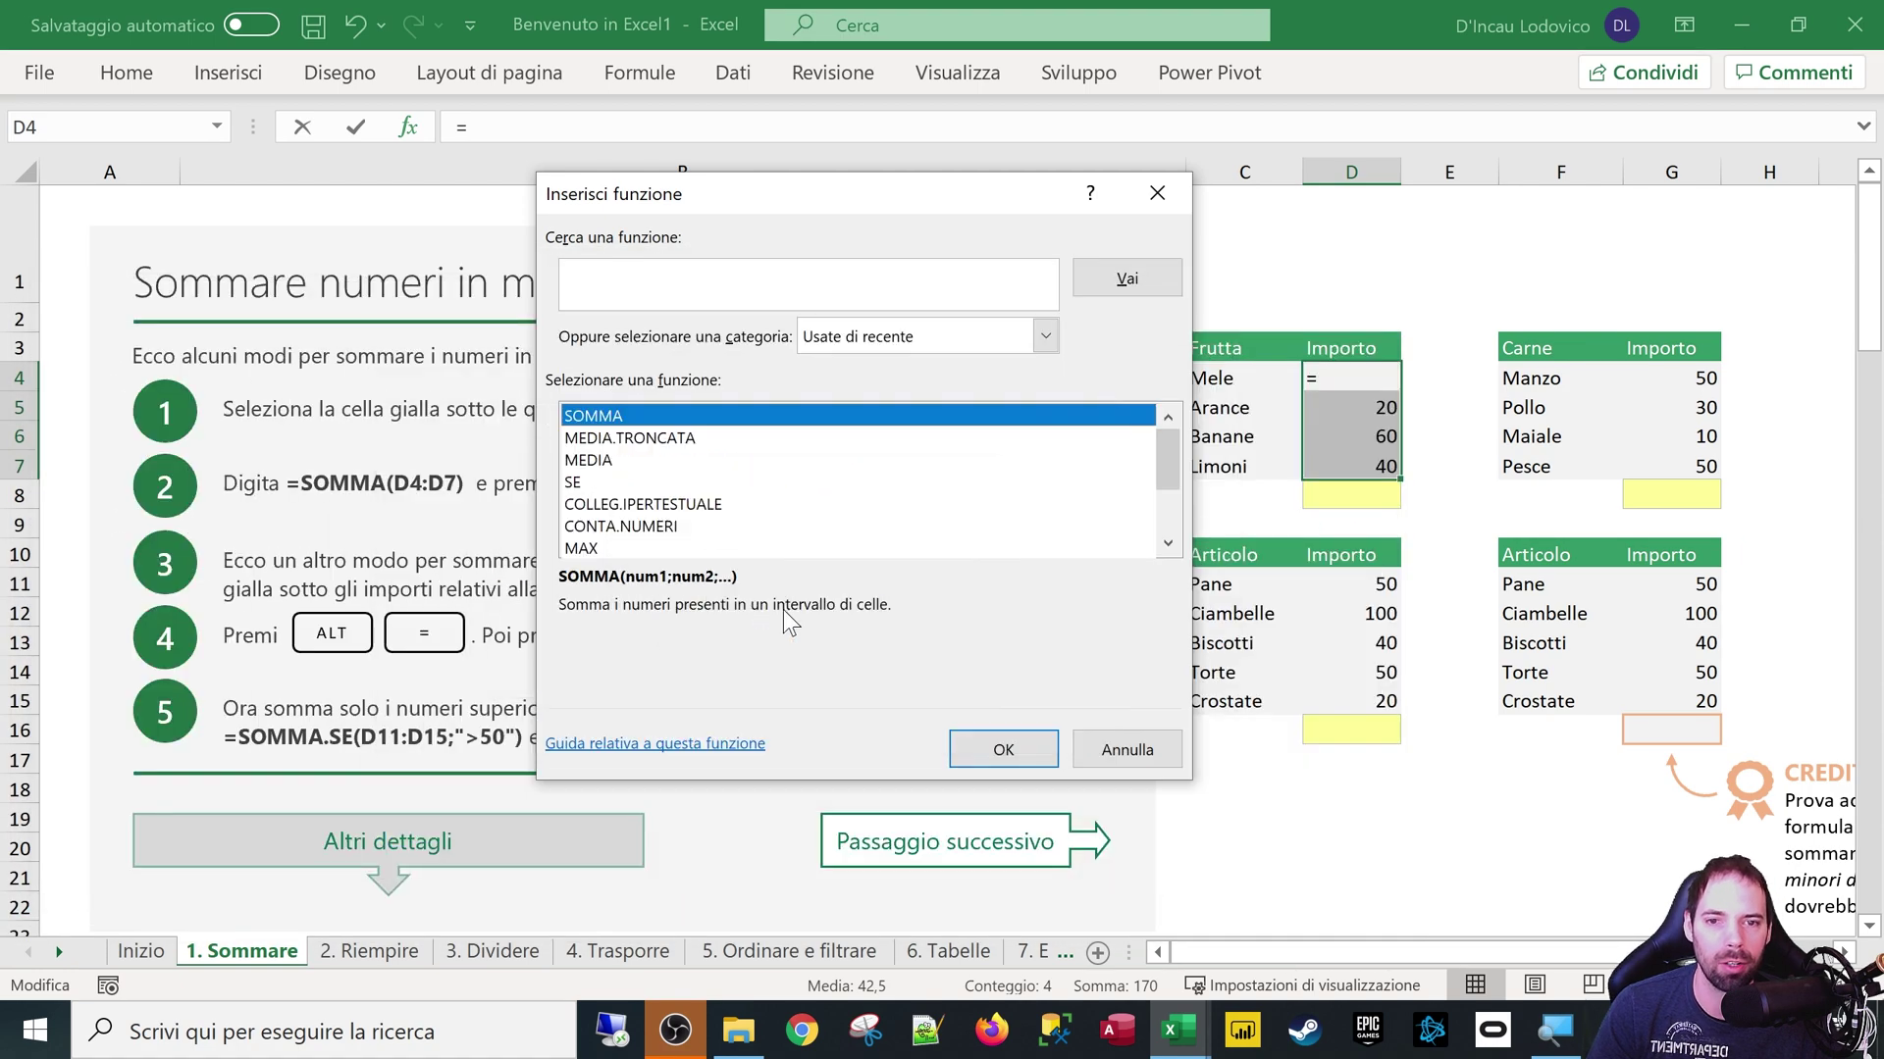
left_click(1146, 750)
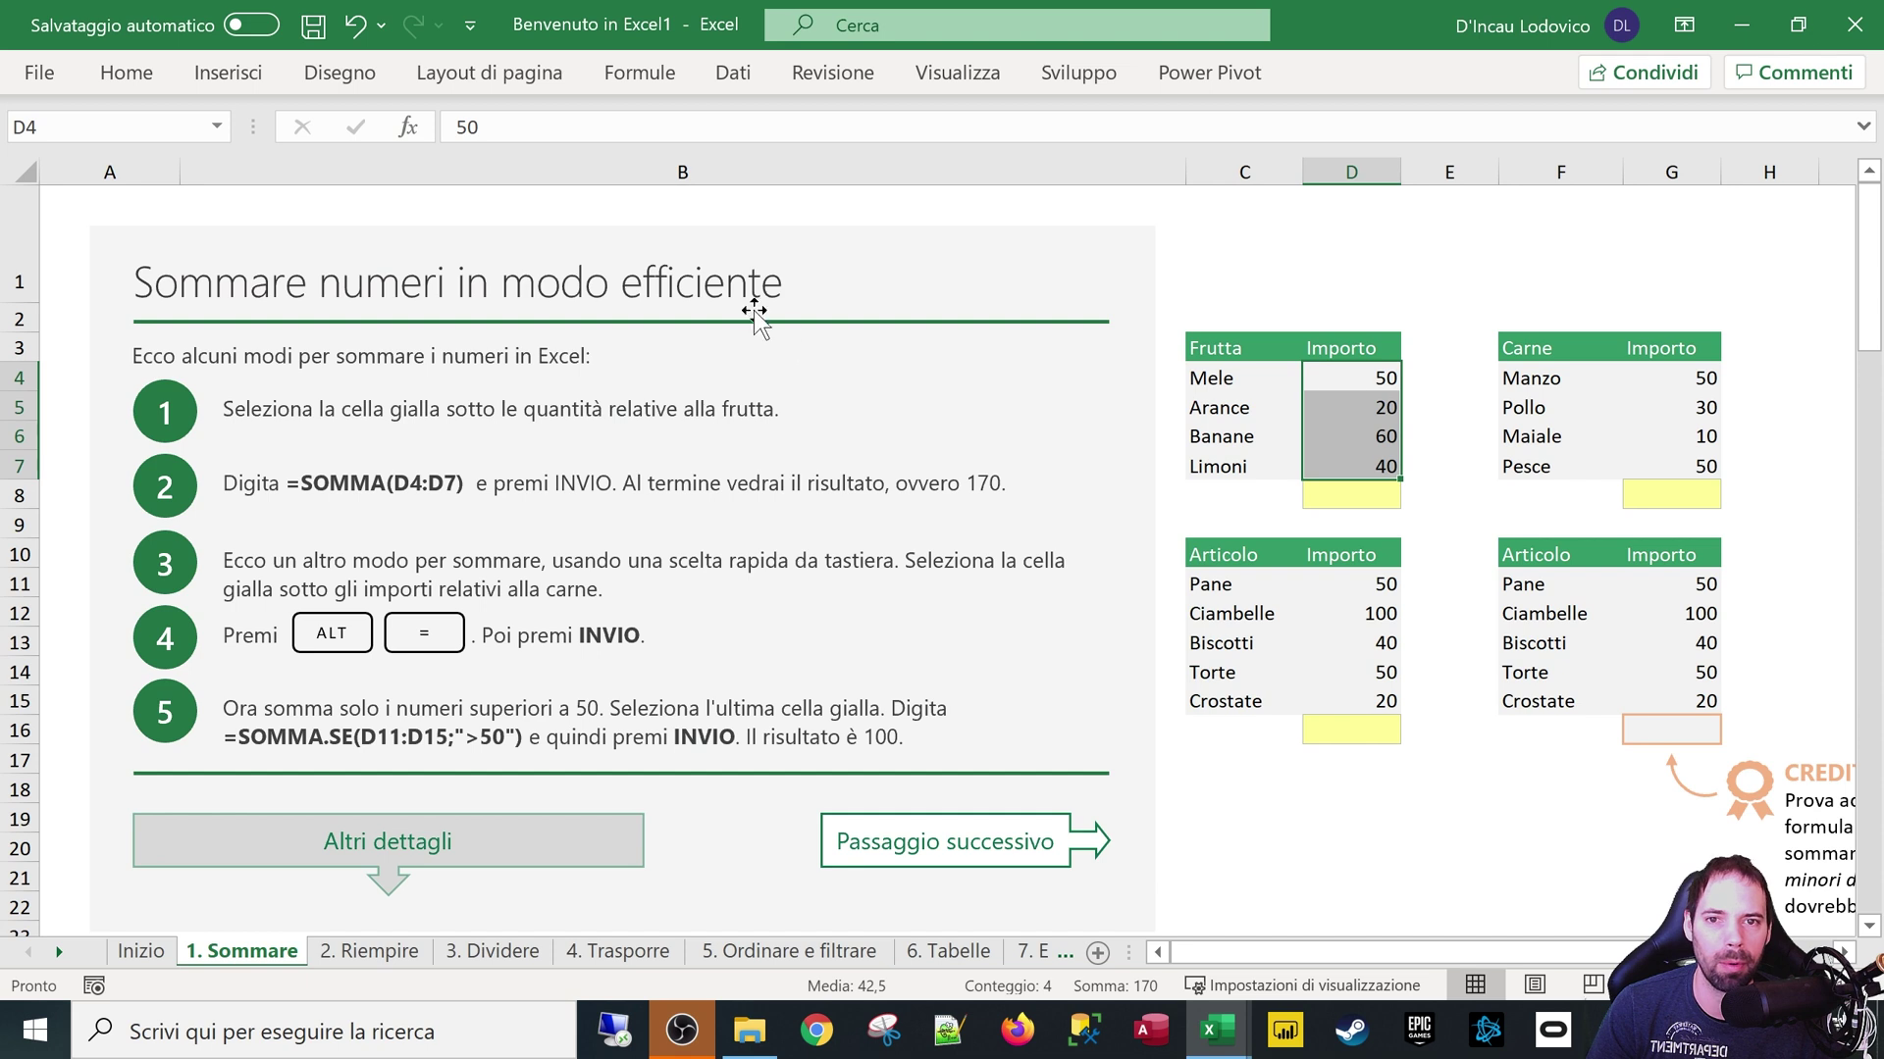
Start the formula =SOMMA( in the yellow total cell D8
left_click(1322, 487)
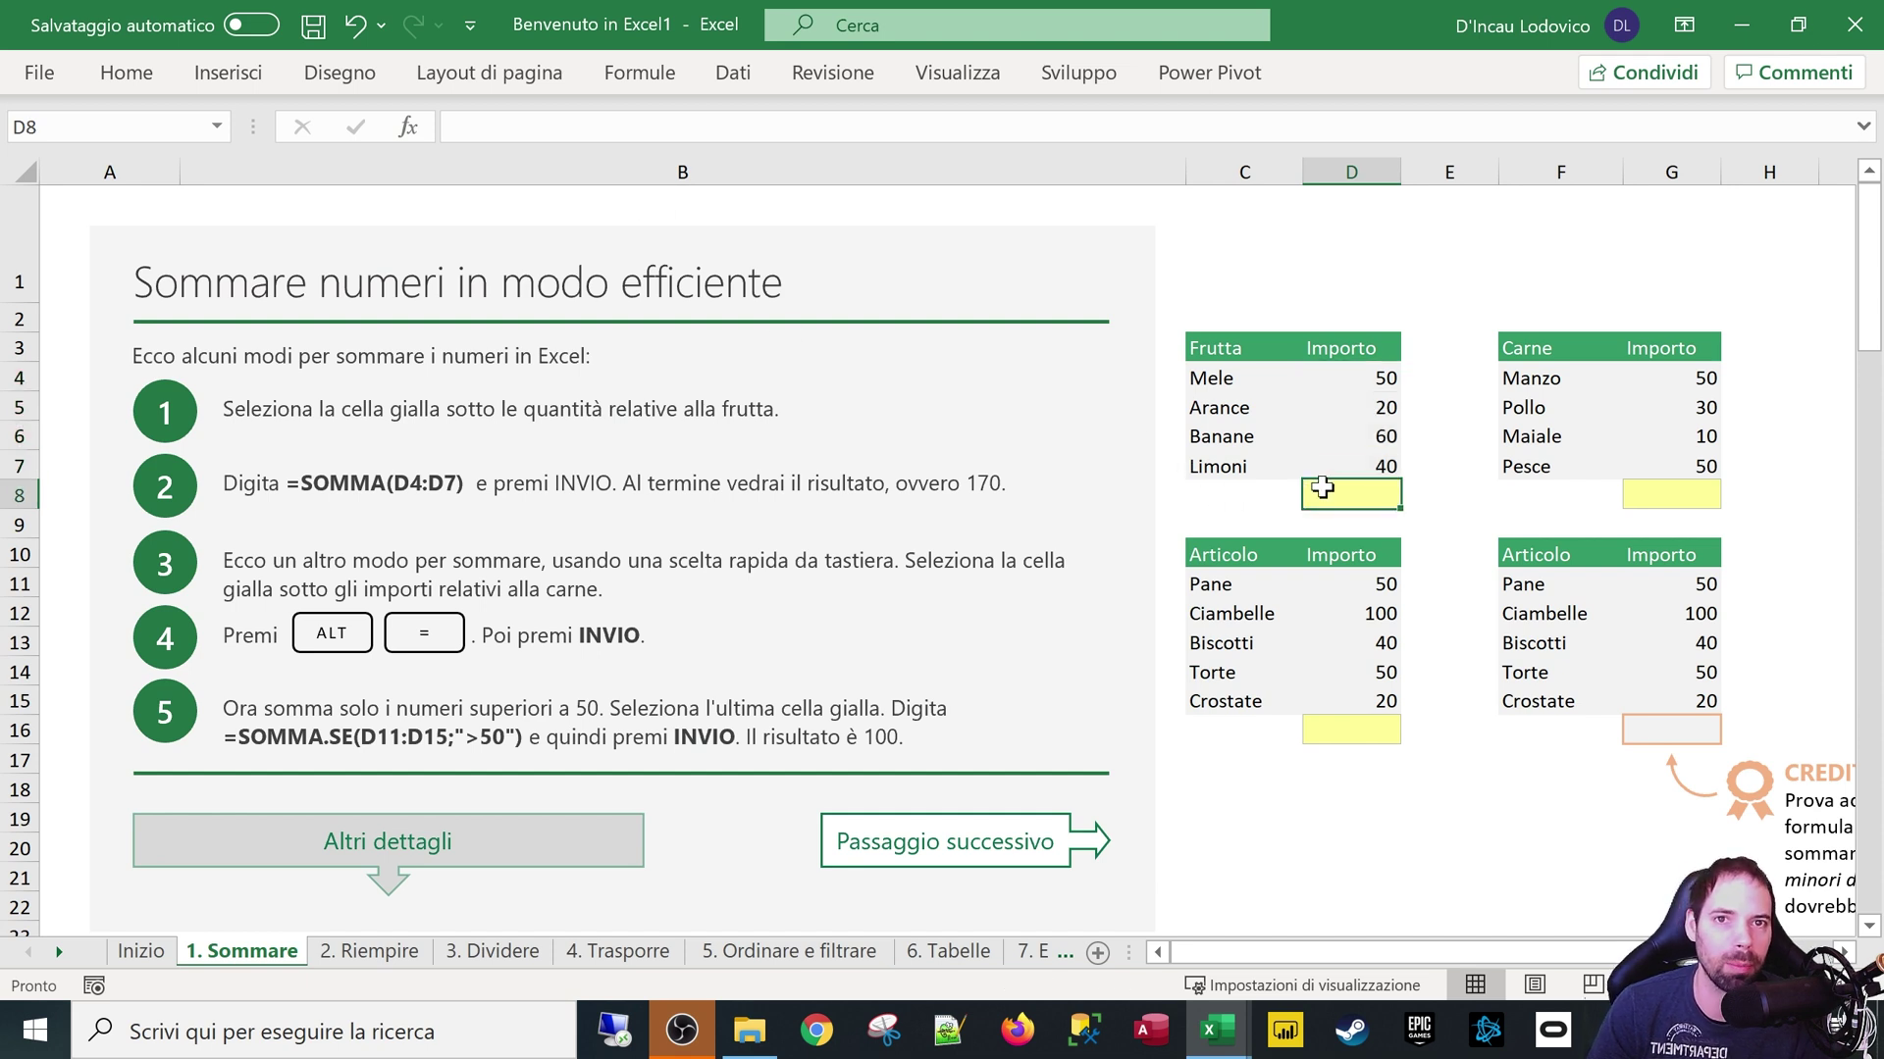
type("=")
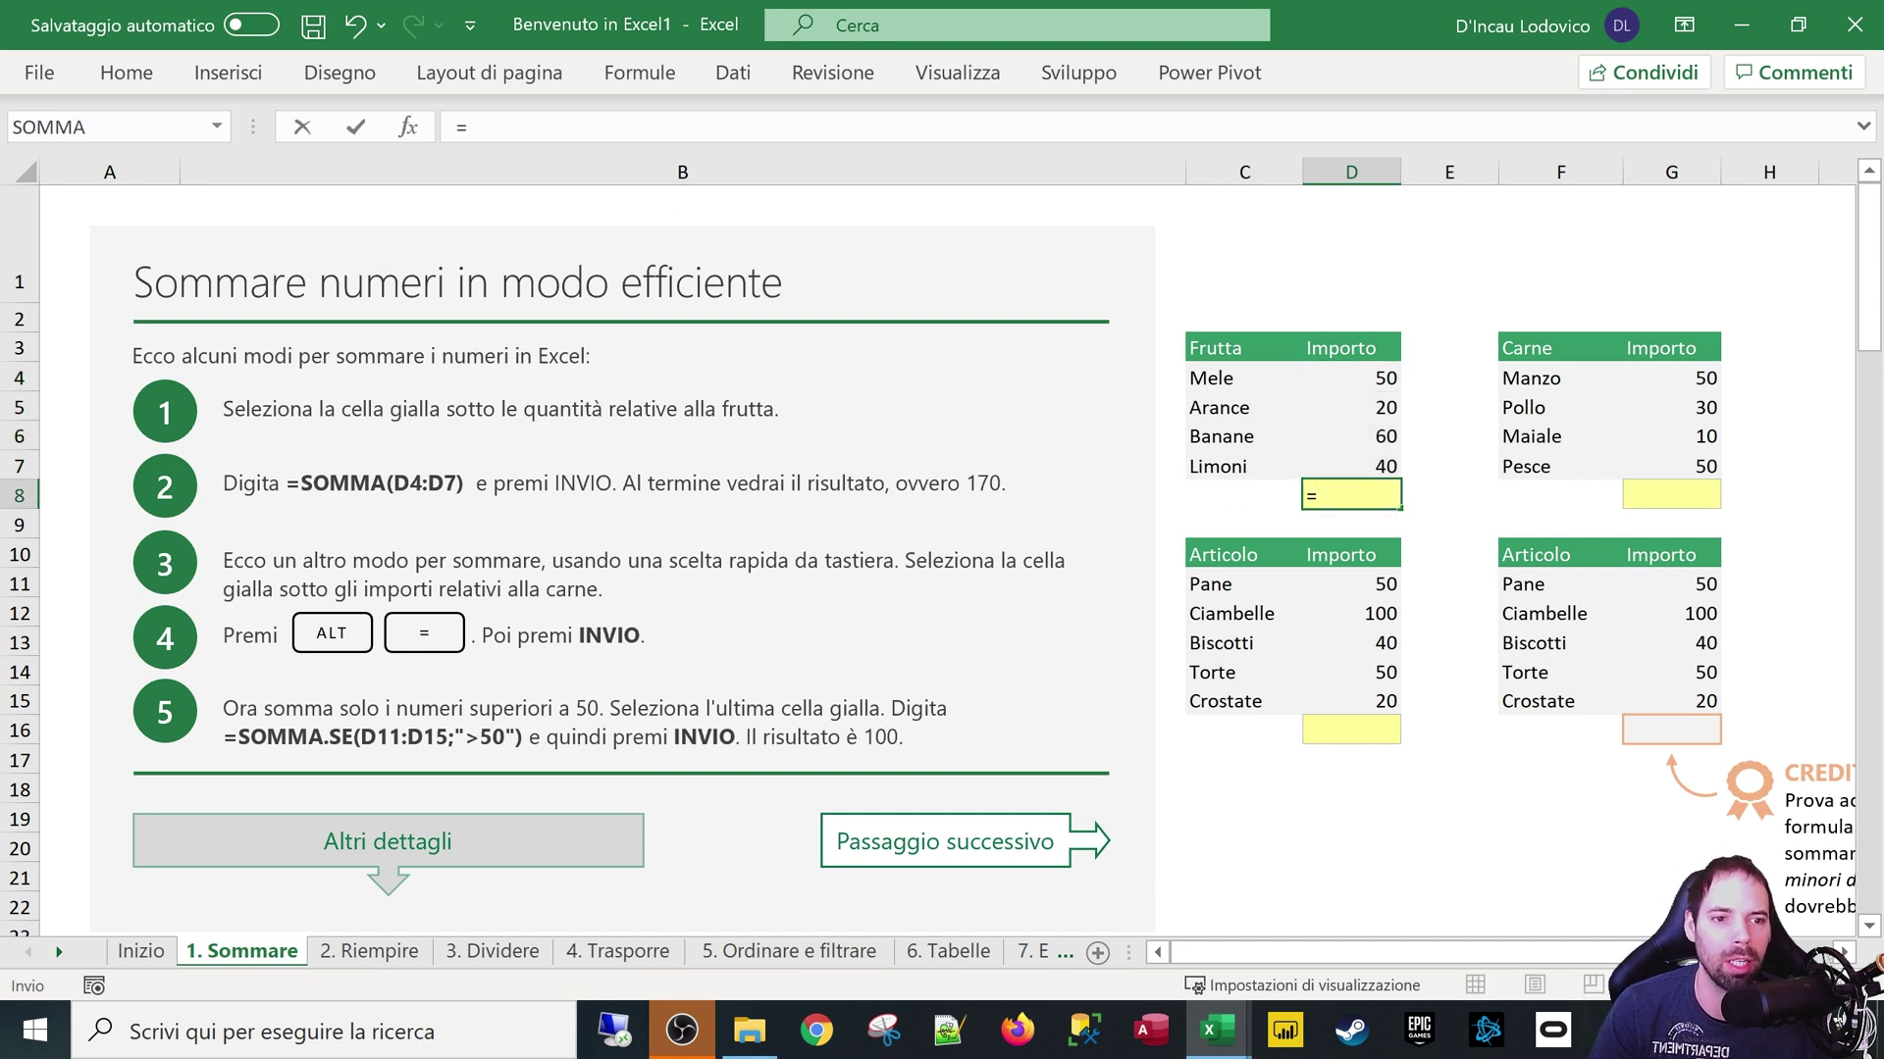
key("F2")
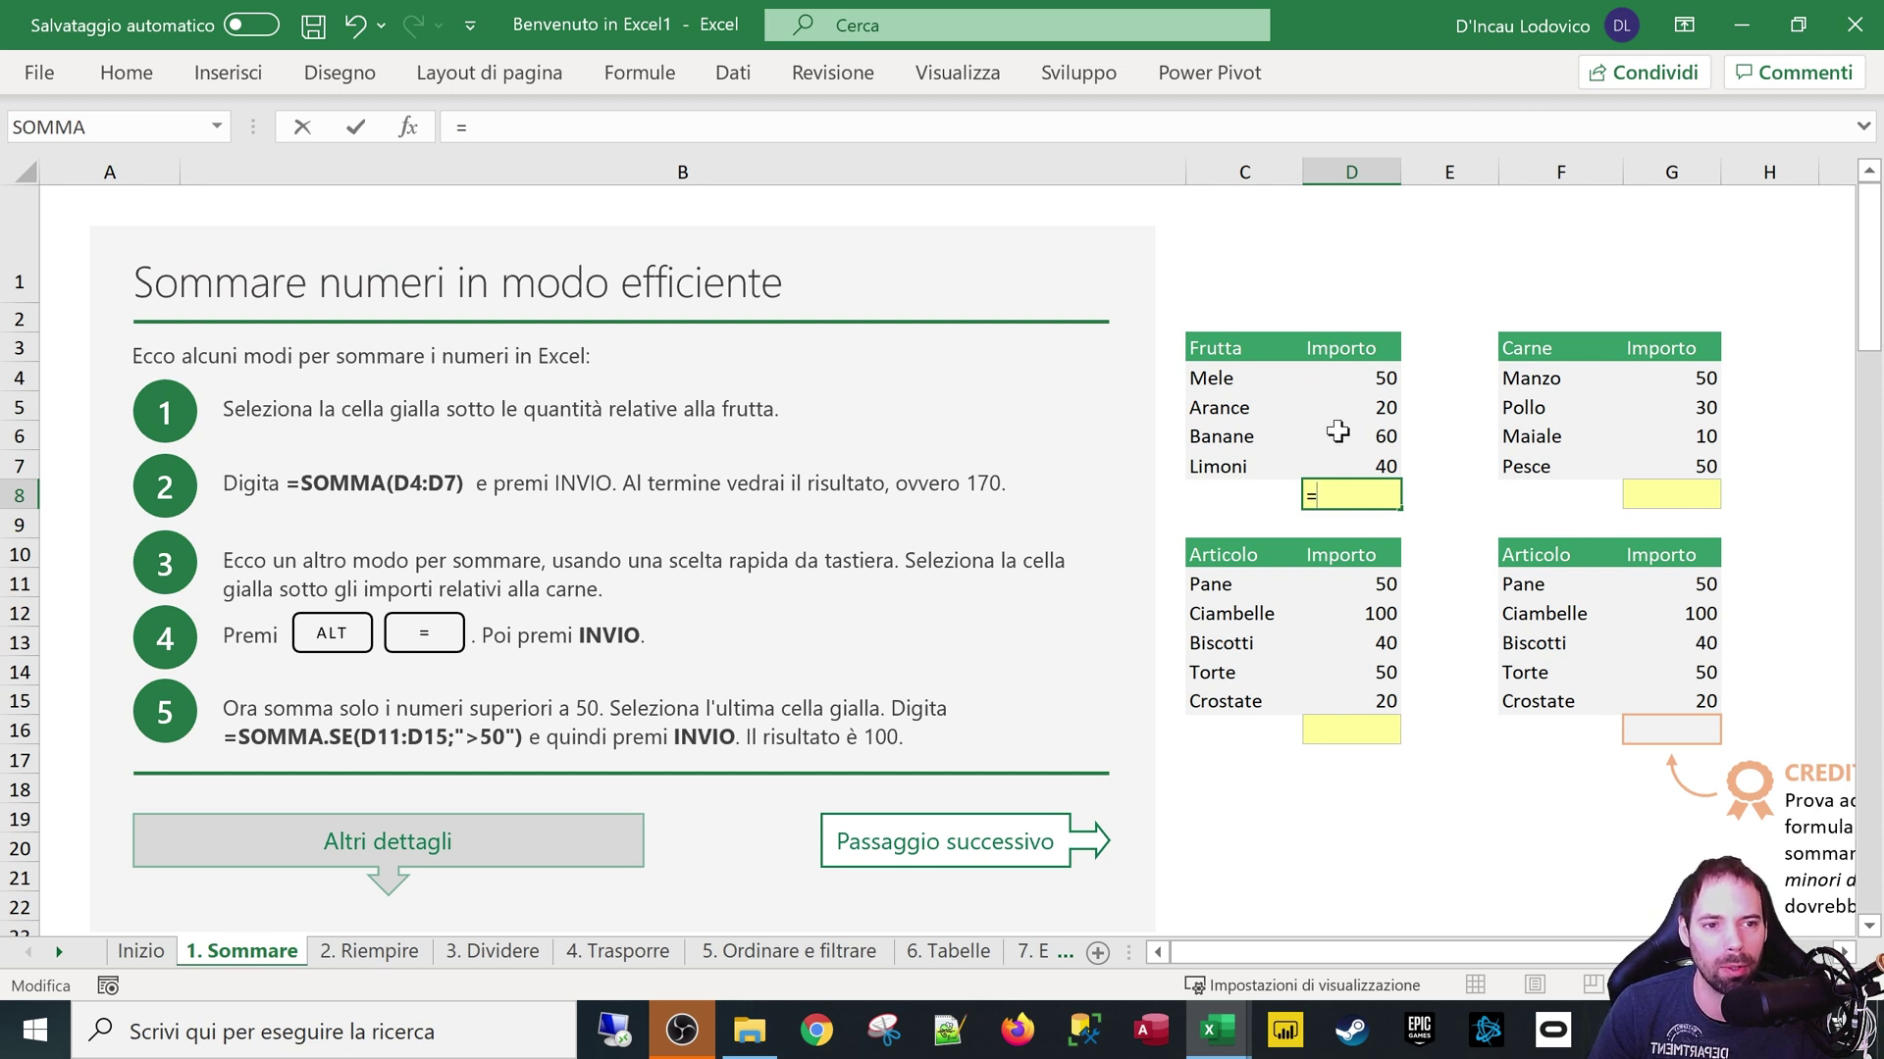
type("S")
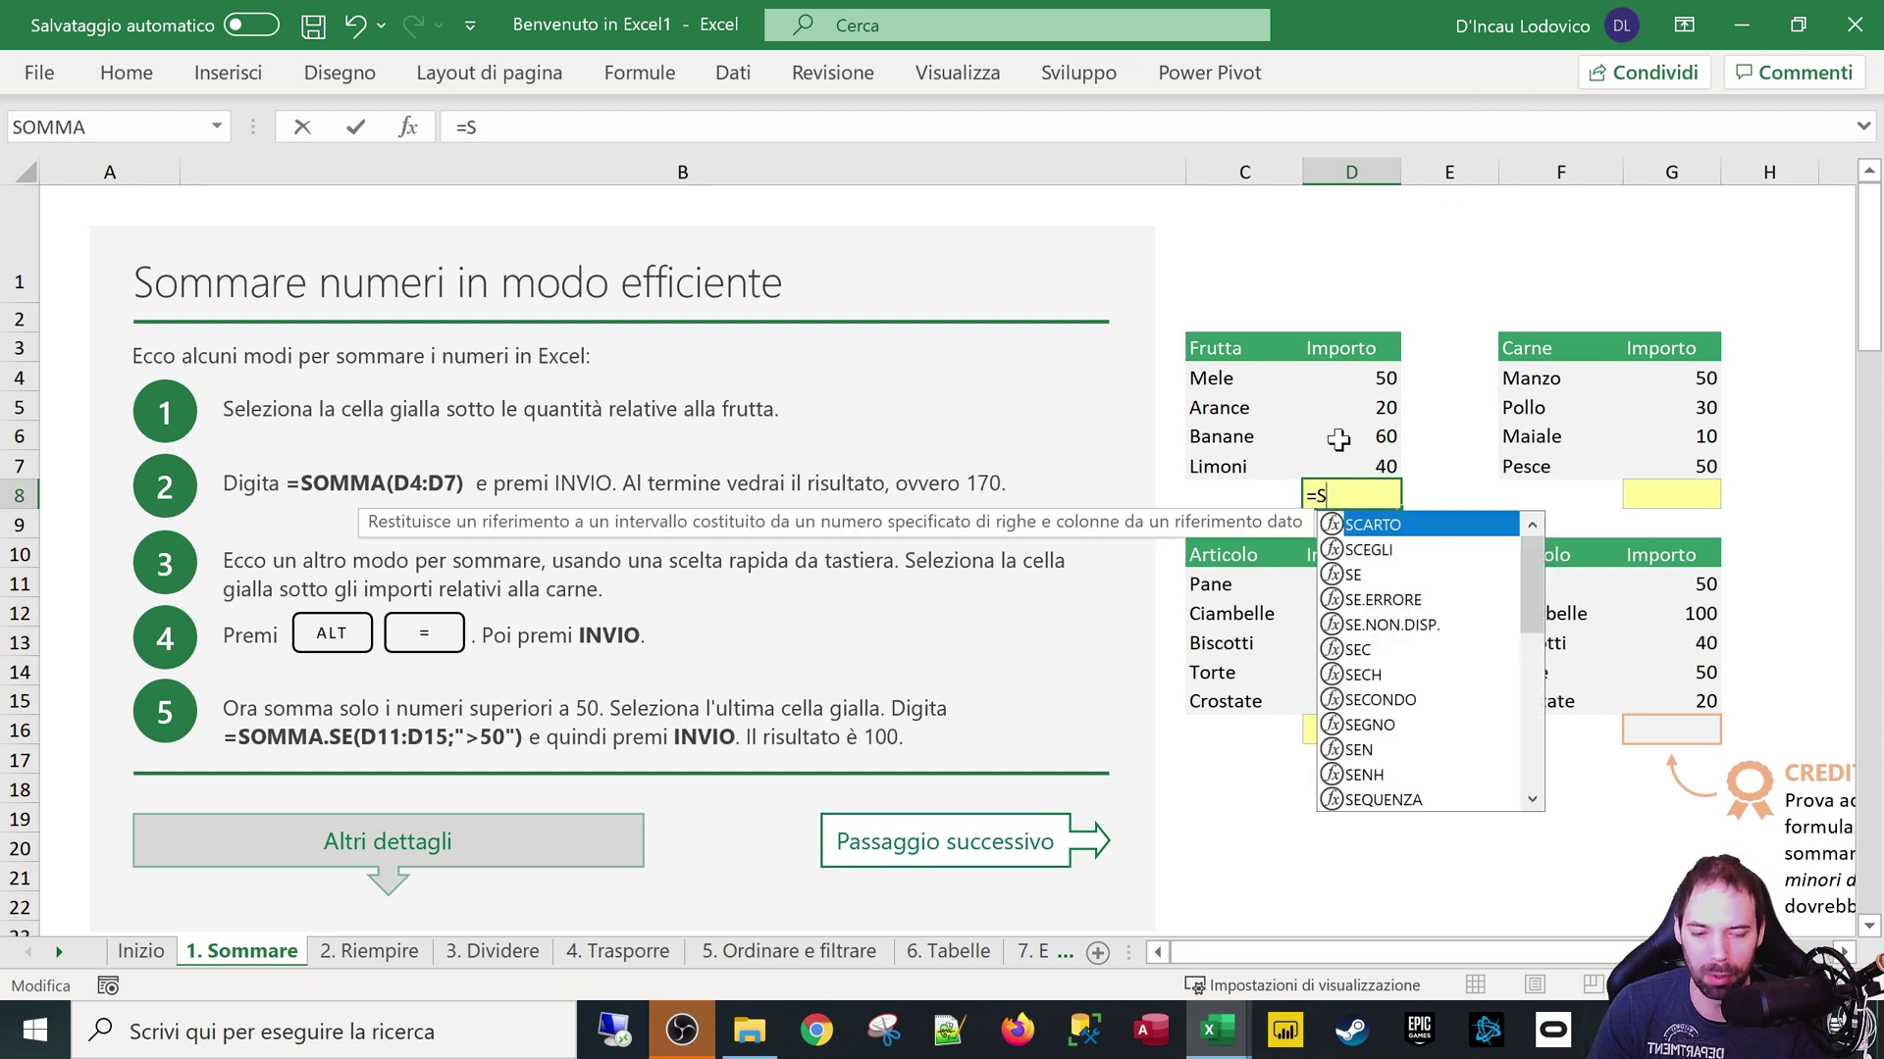
type("OMMA")
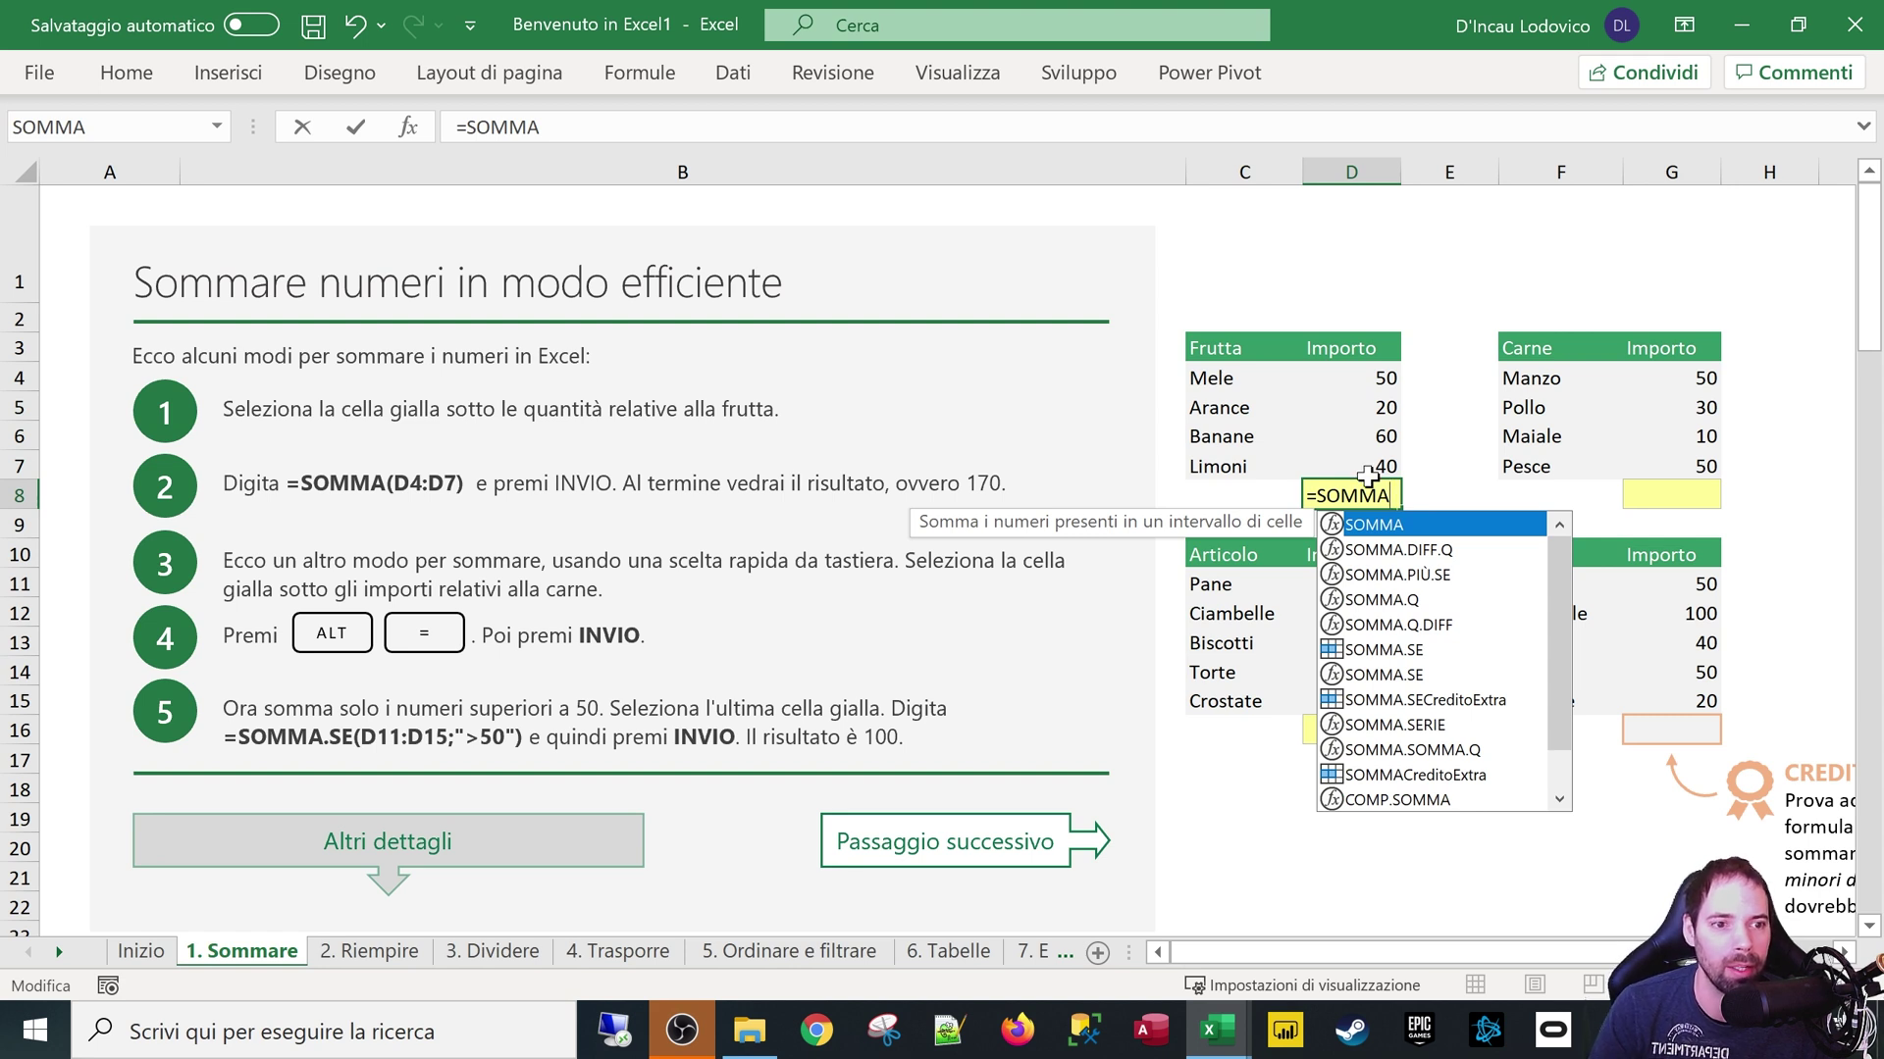
key("Escape")
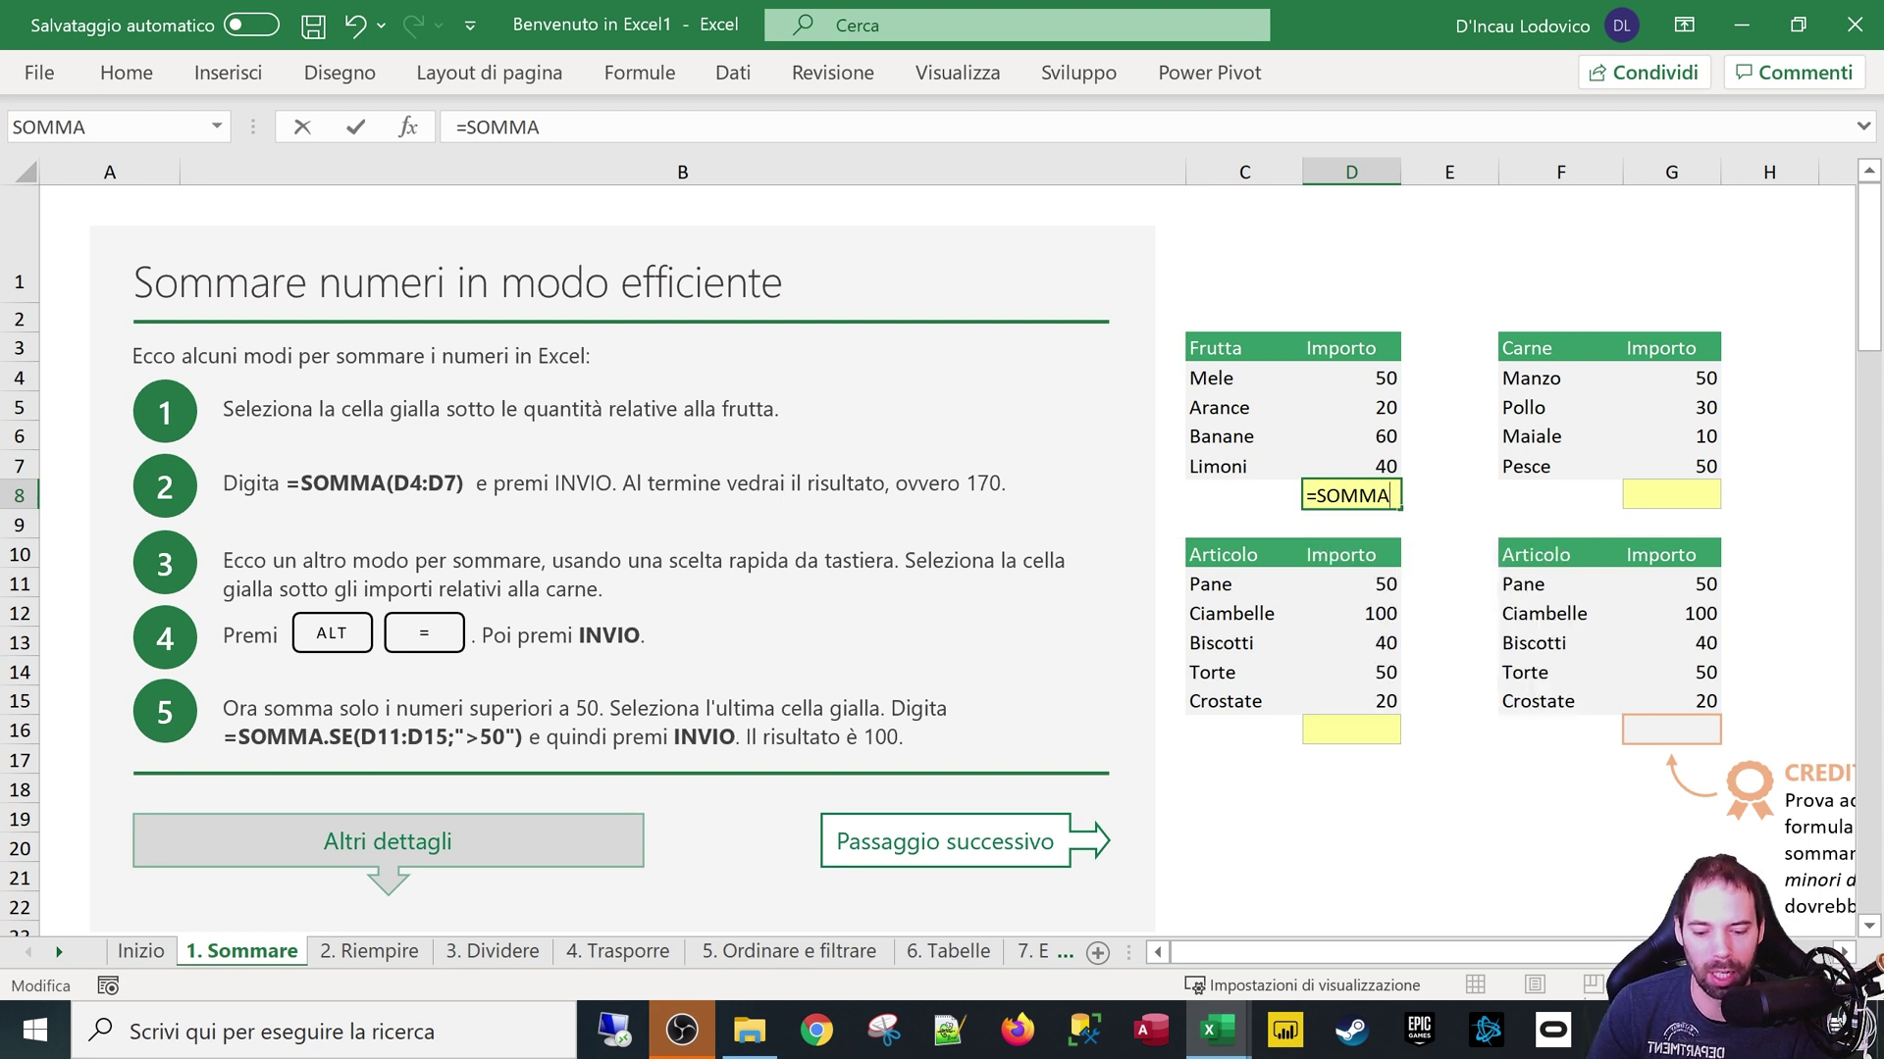
type("(")
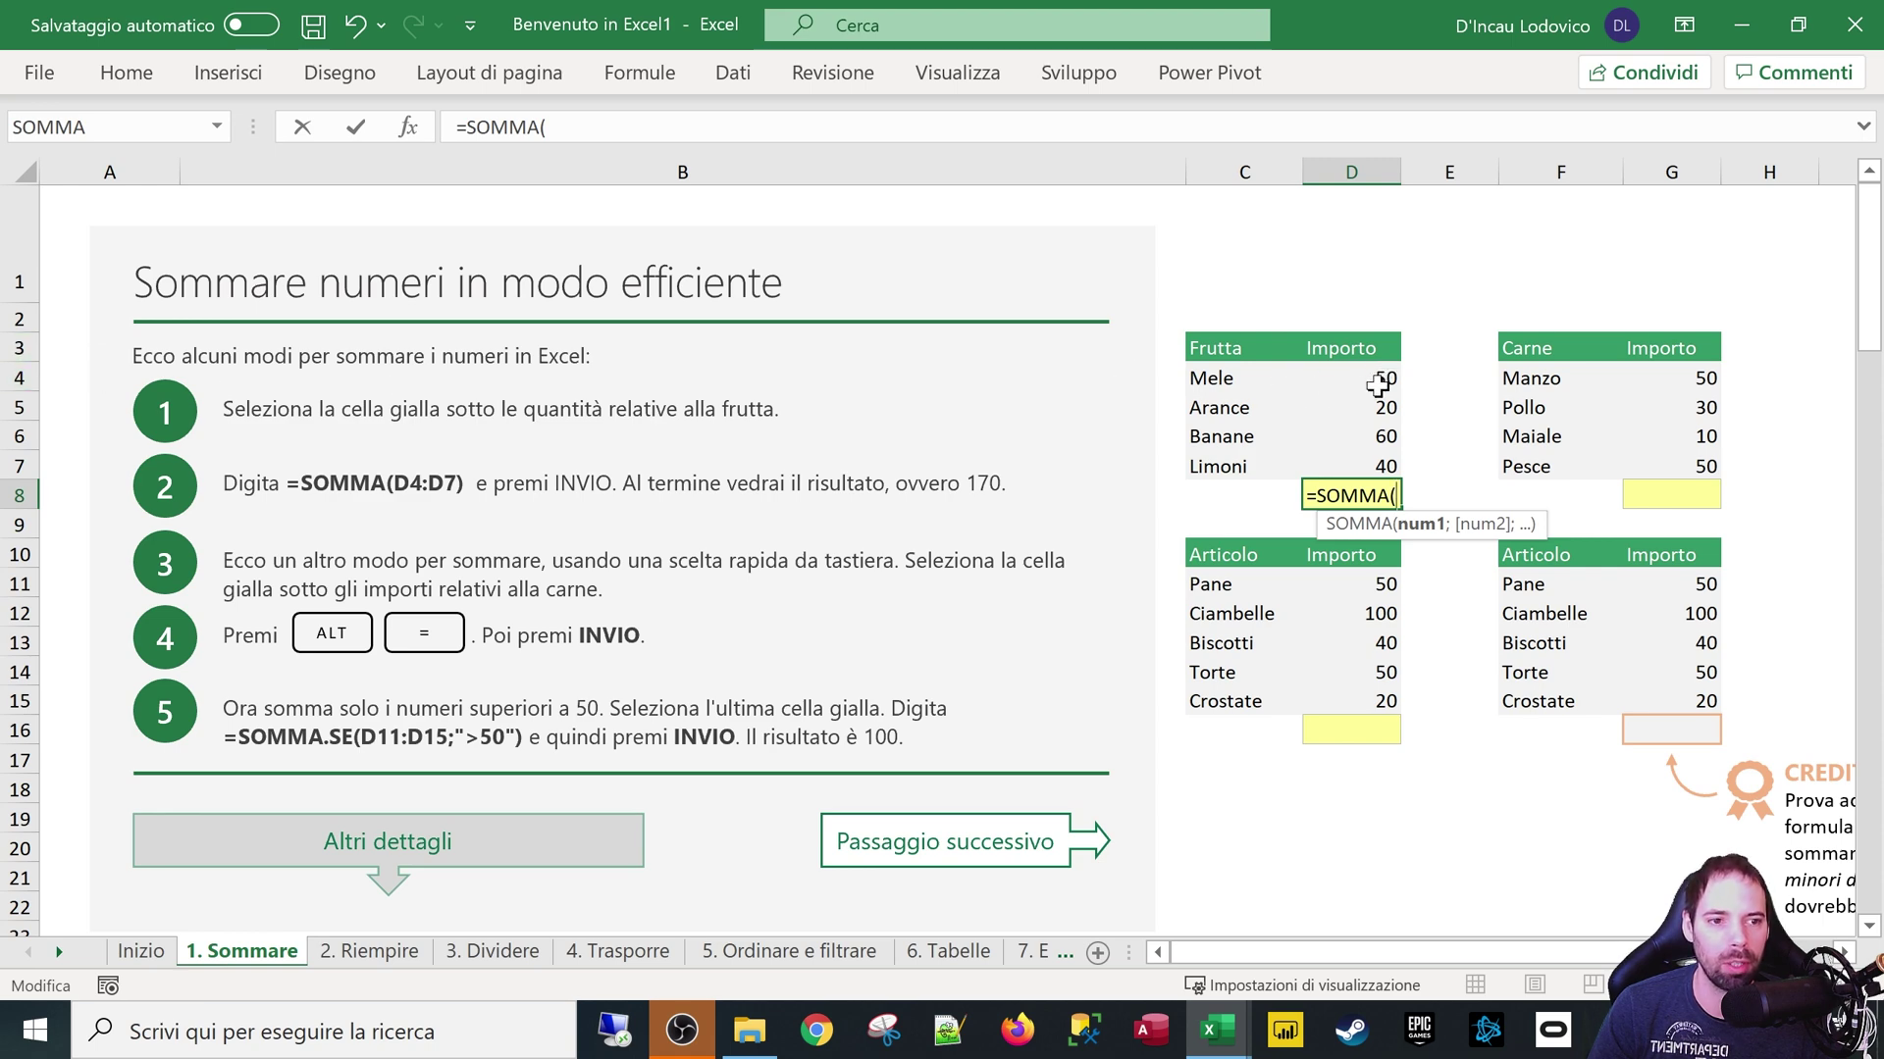
Finish D8 as =SOMMA(D4;D6), adding the Mele and Banane amounts to show 110
type("d4")
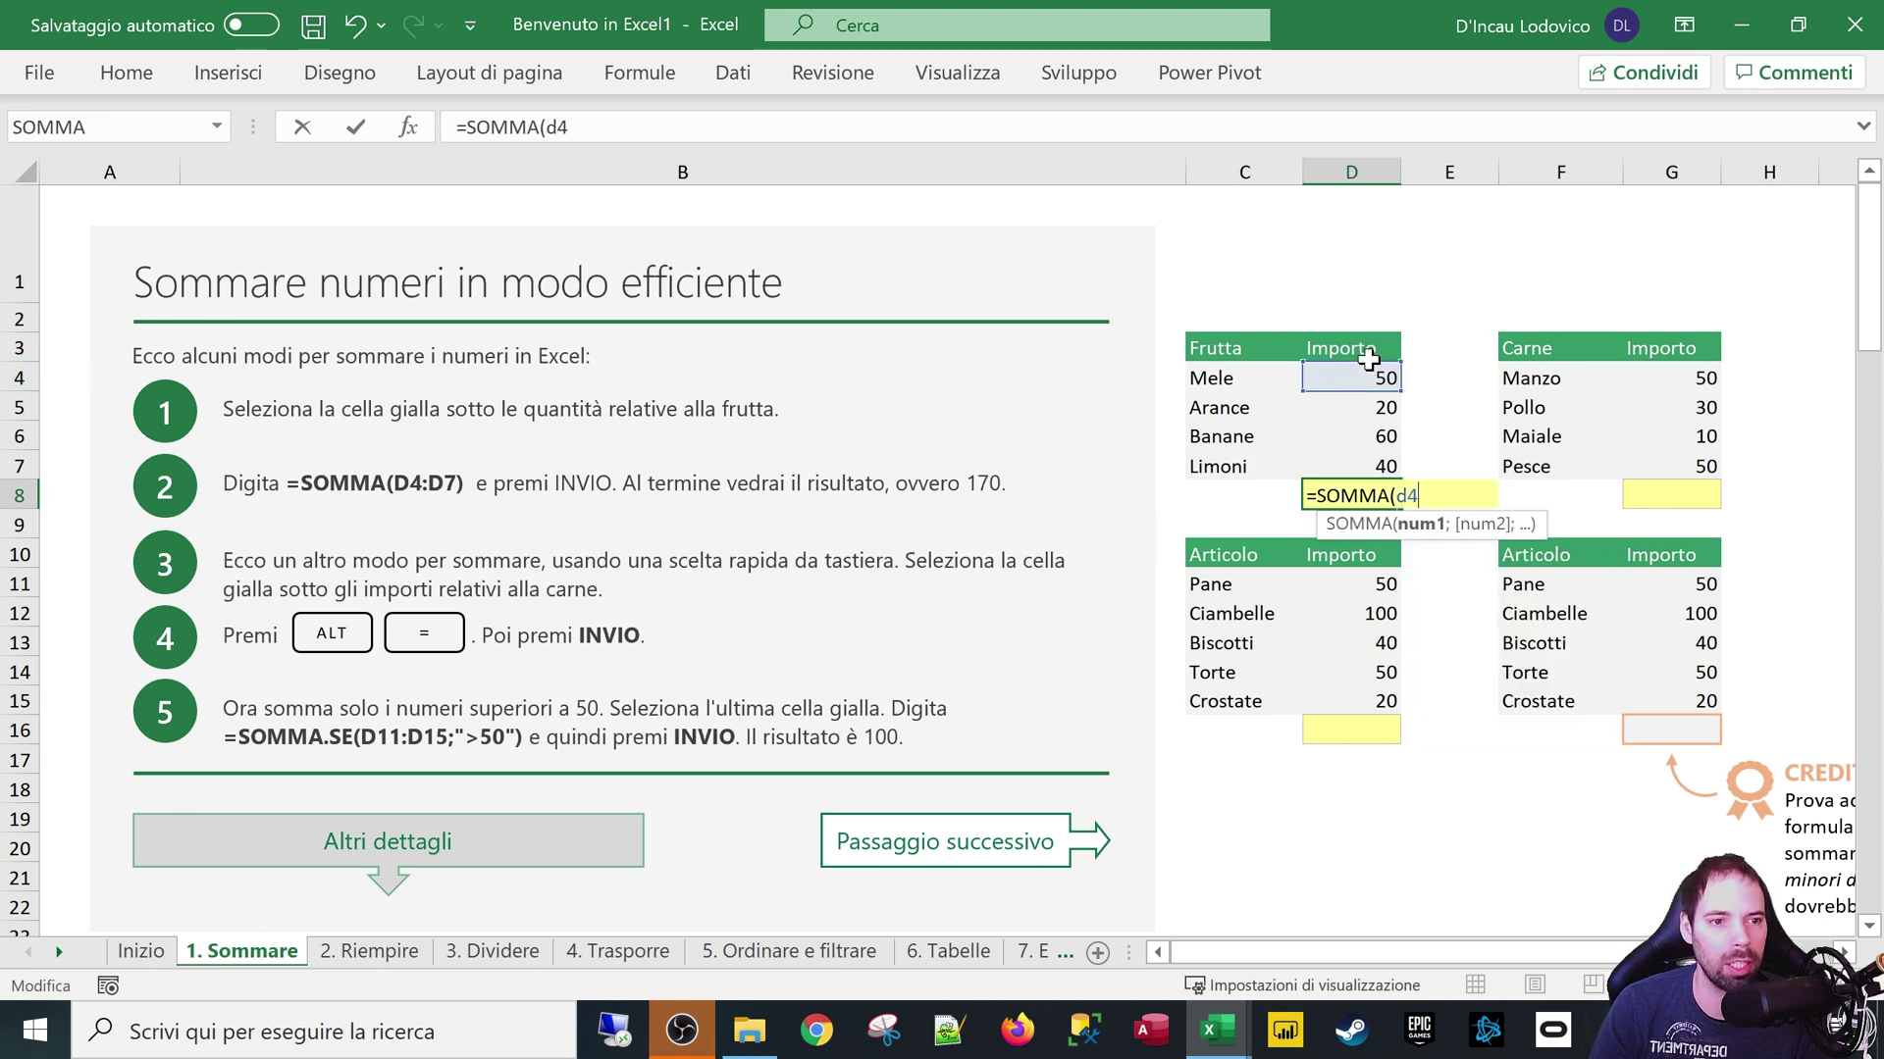
key("BackSpace")
key("BackSpace")
type("D4")
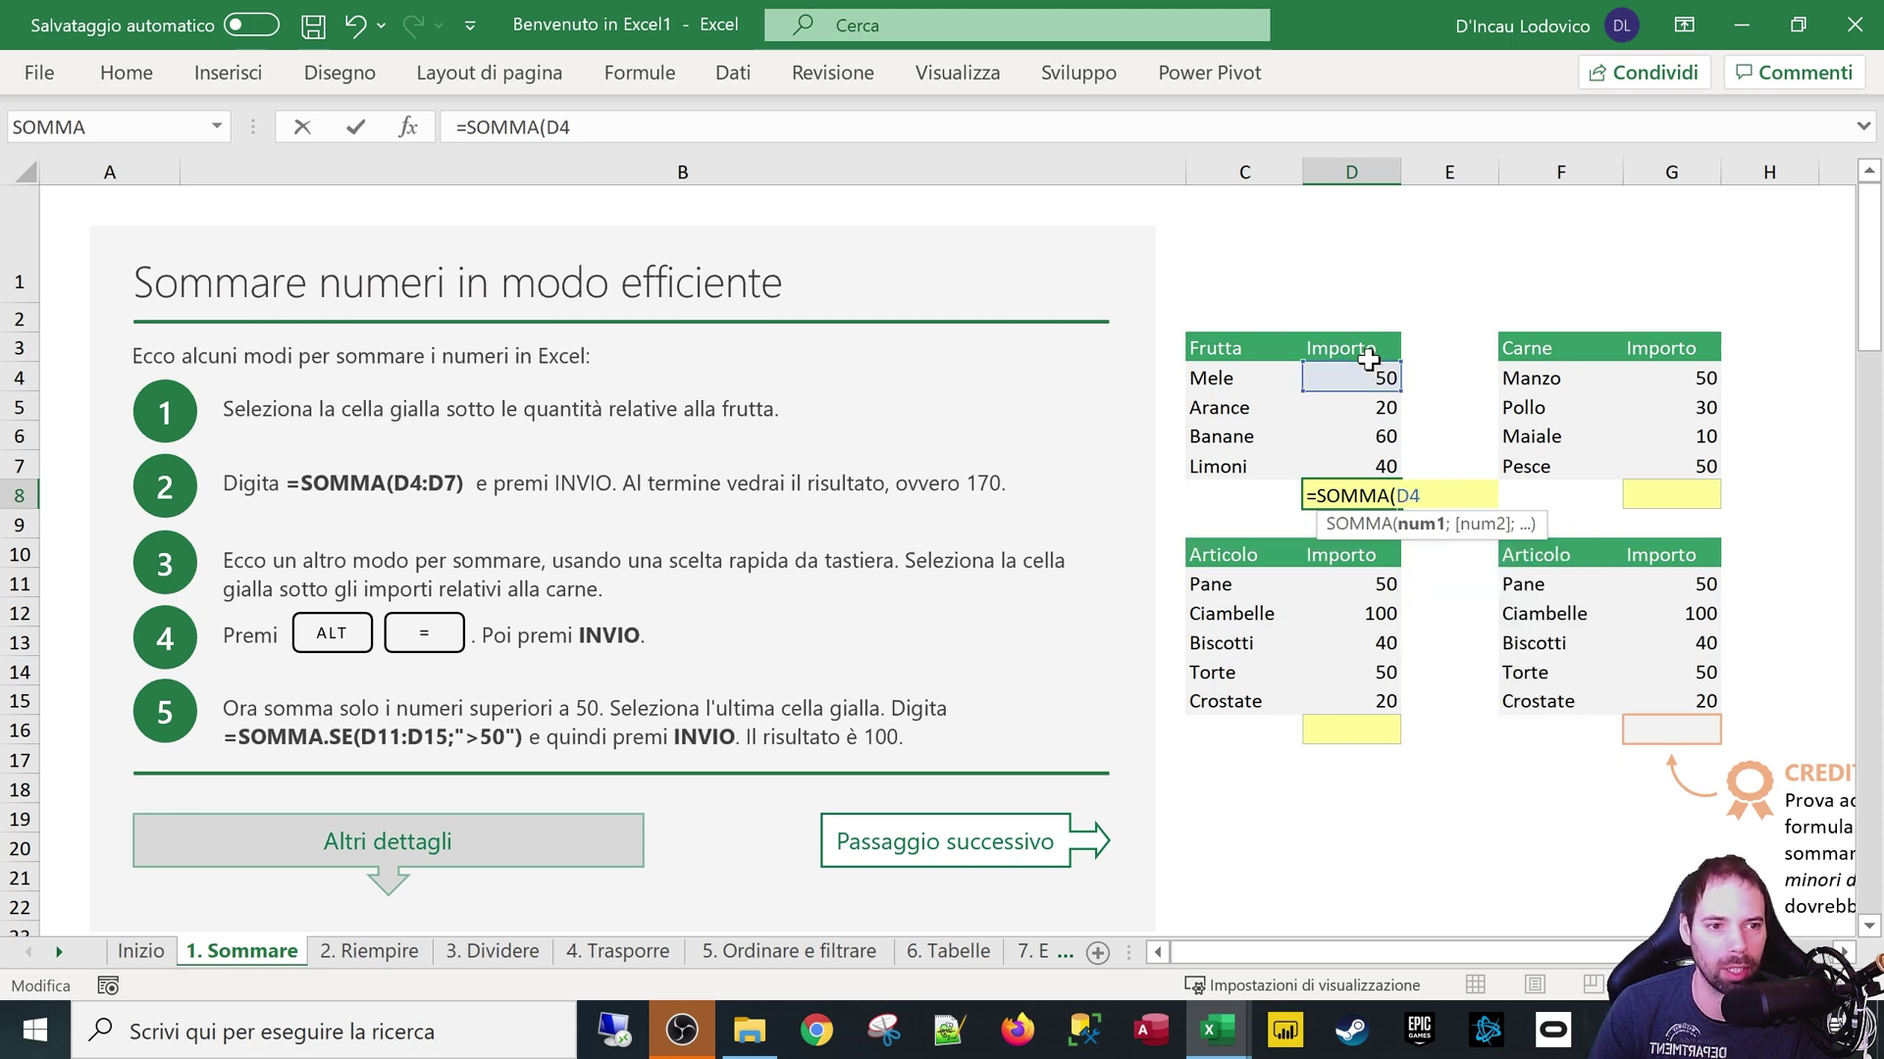
type(";")
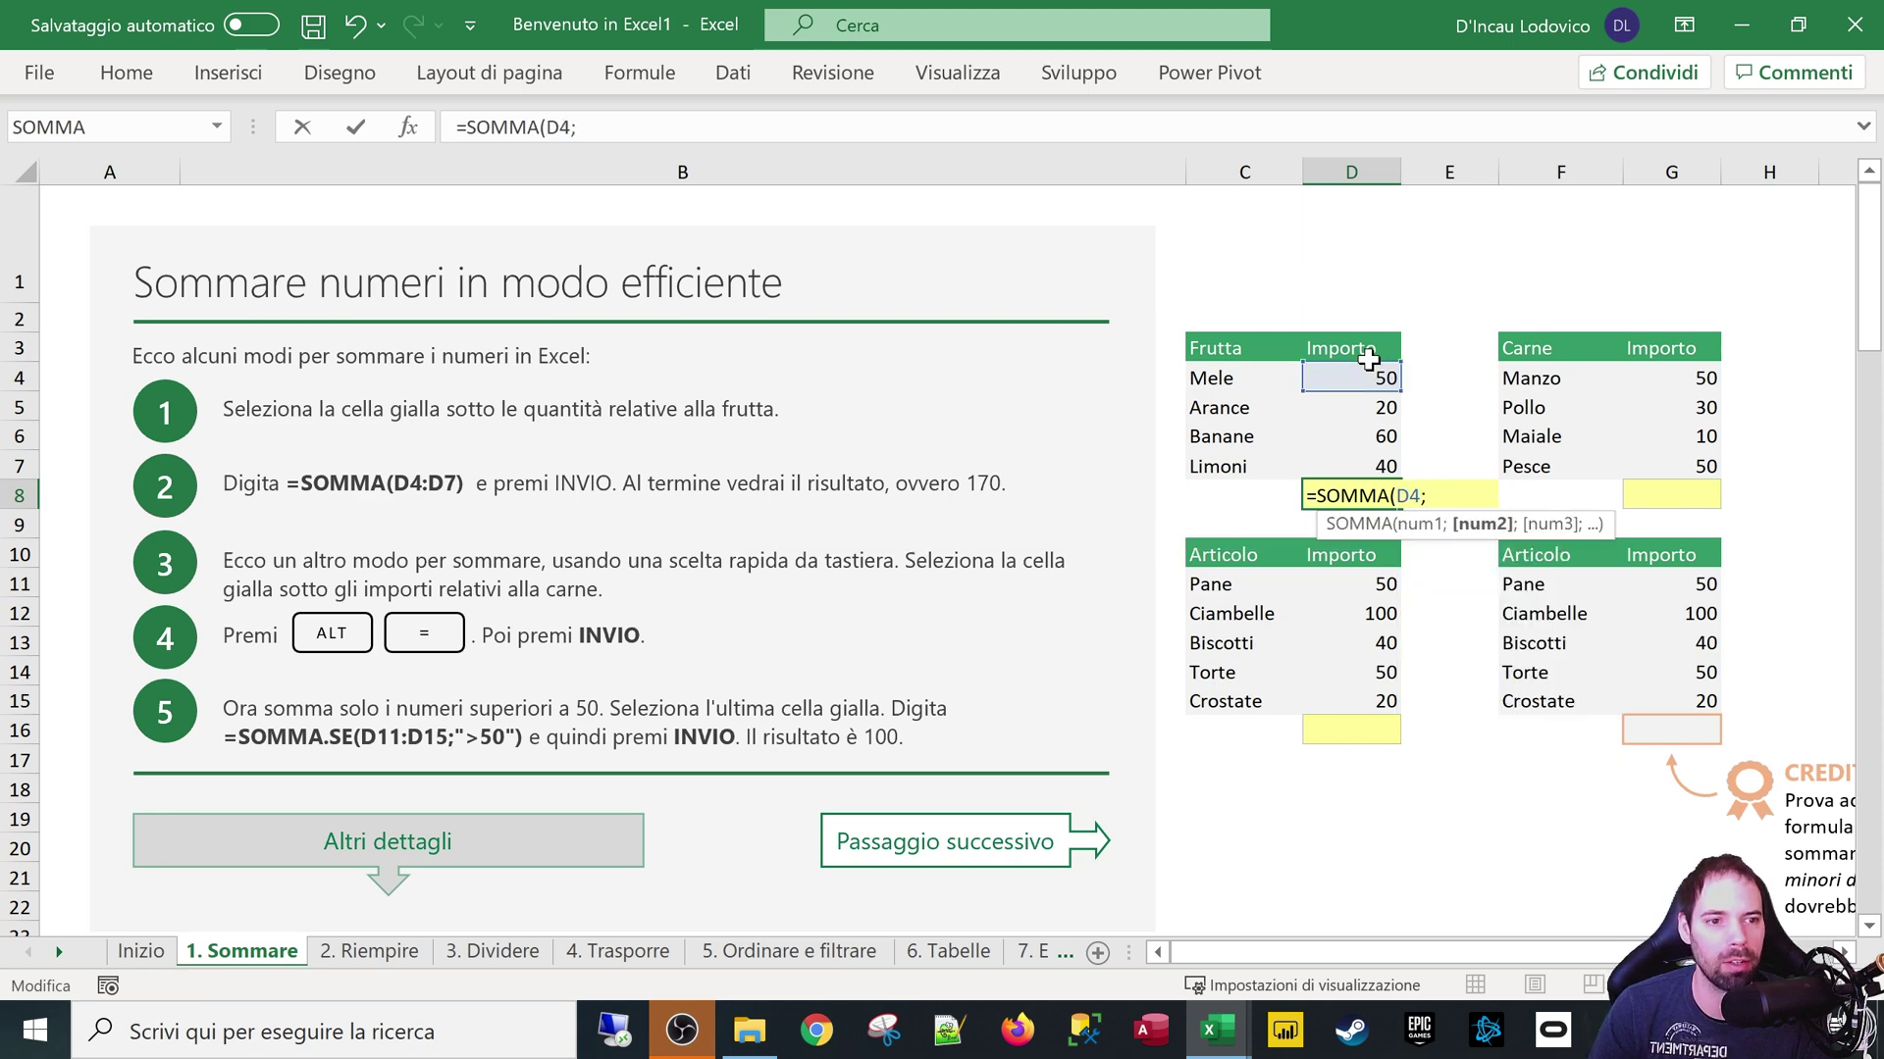
type("d5")
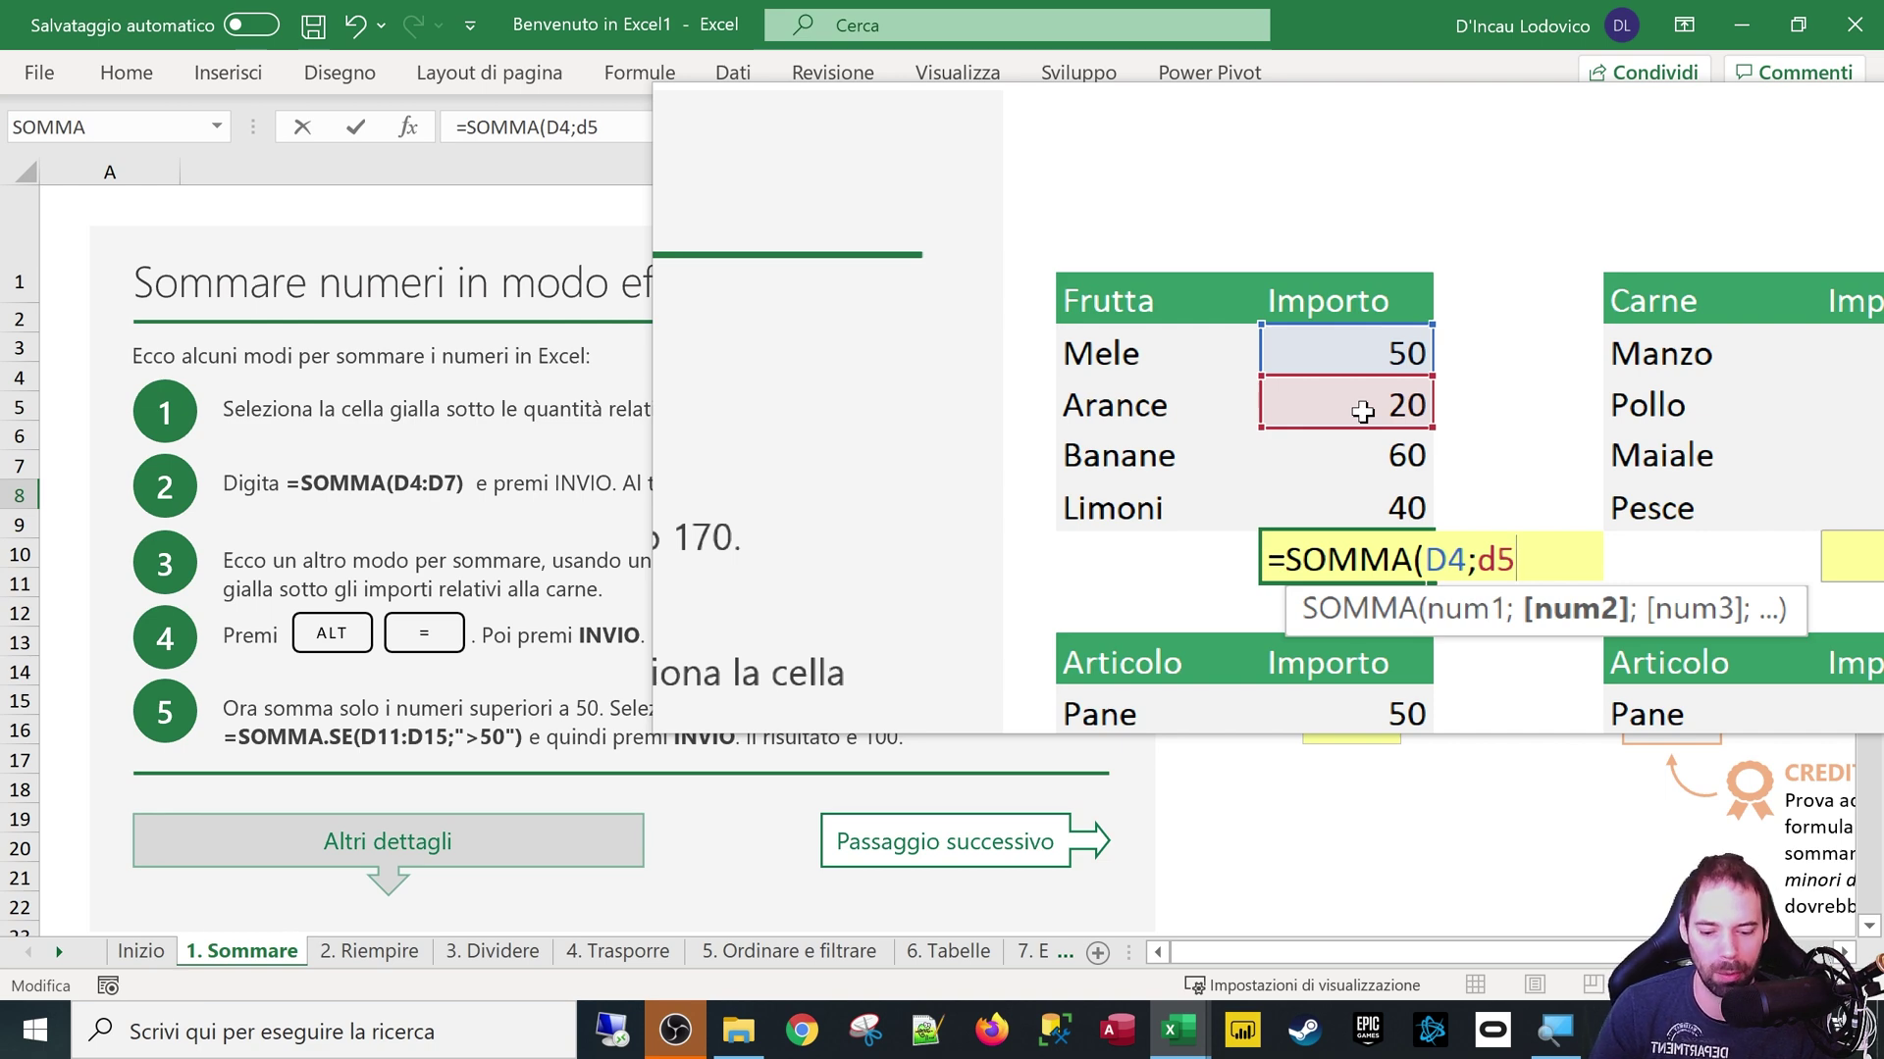
type(";")
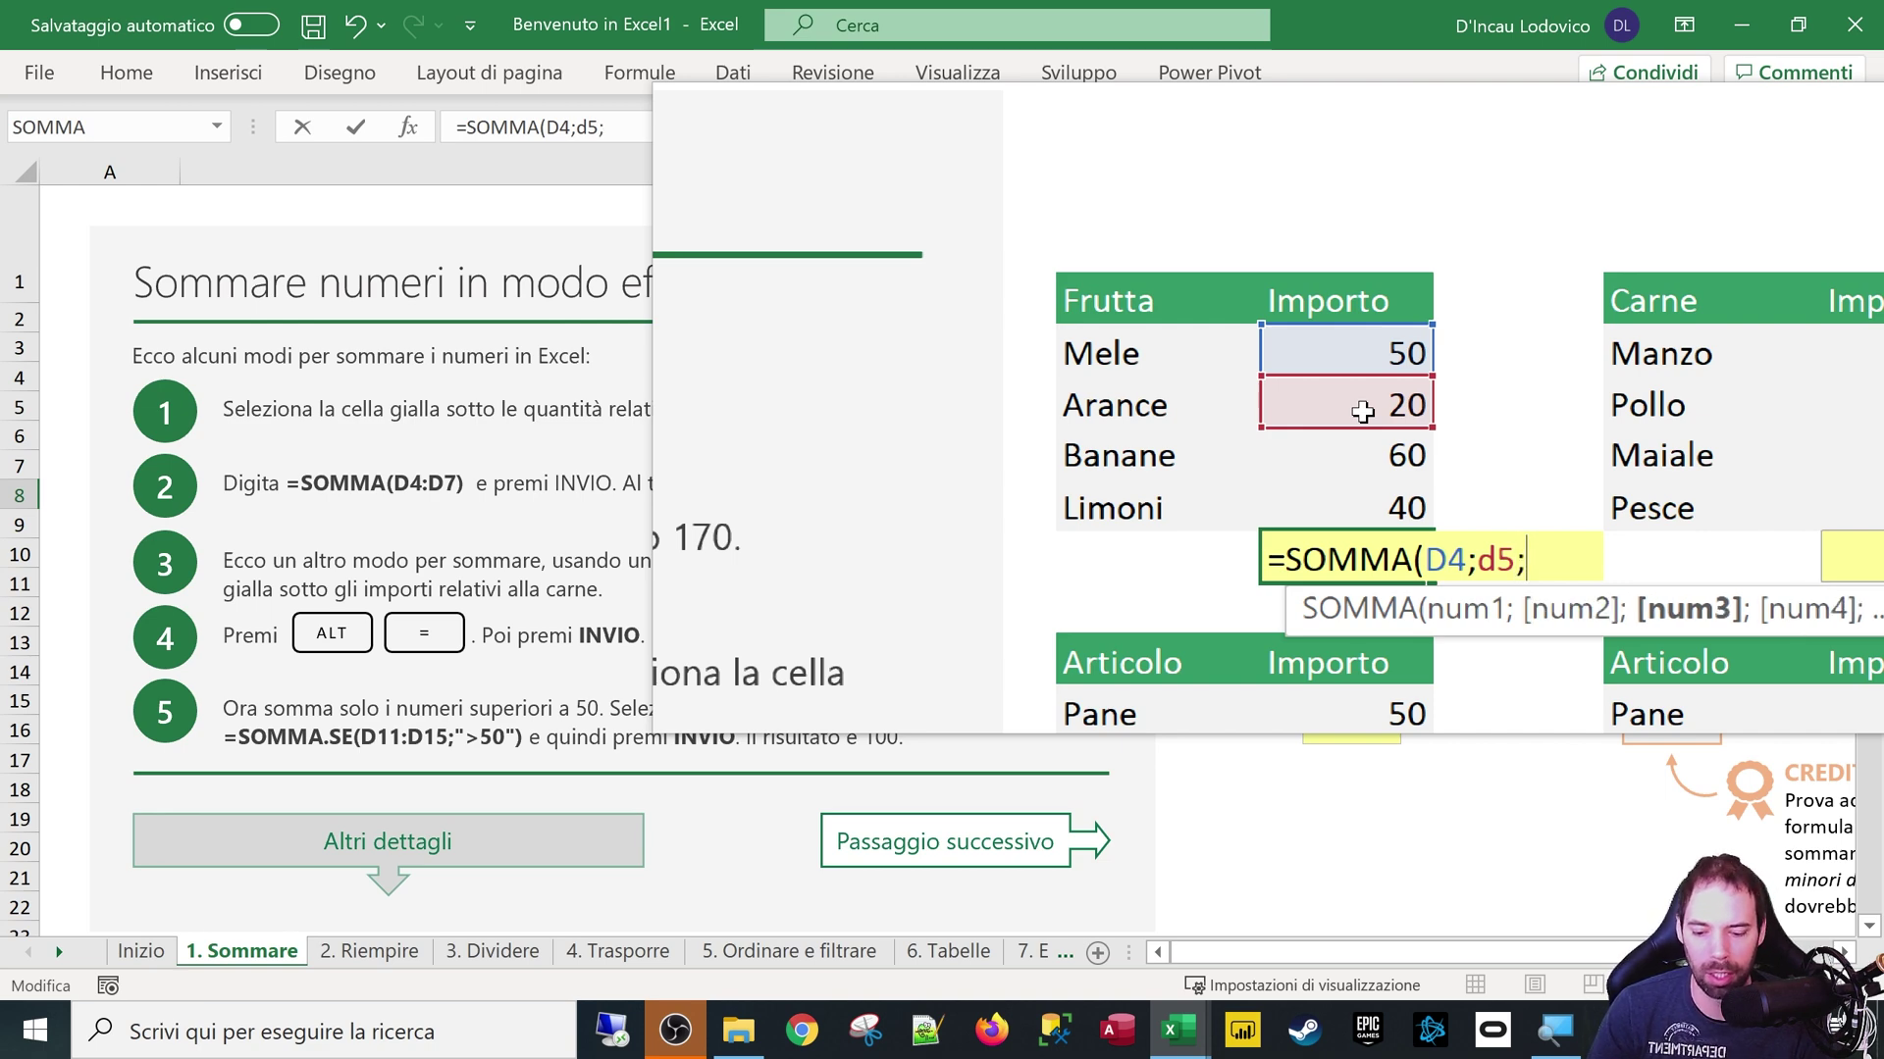
type("D6")
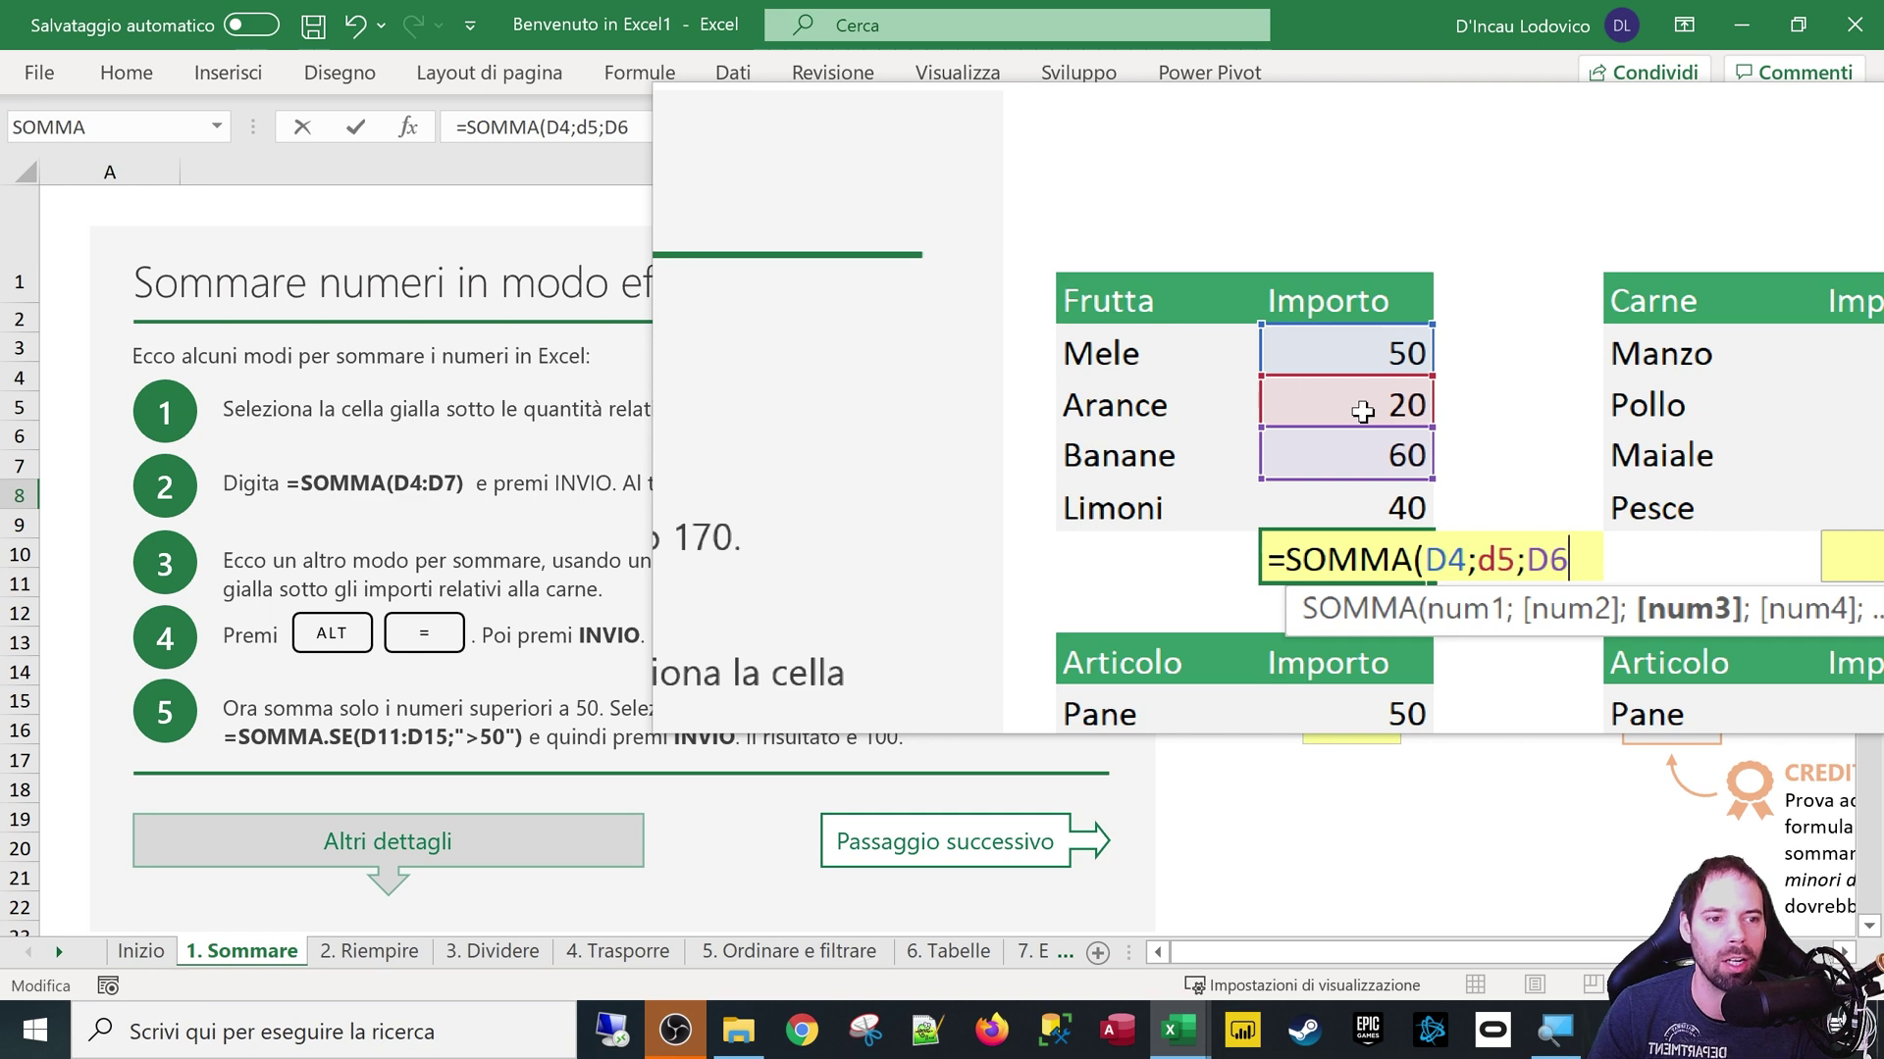
key("BackSpace")
key("BackSpace")
key("BackSpace")
key("BackSpace")
key("BackSpace")
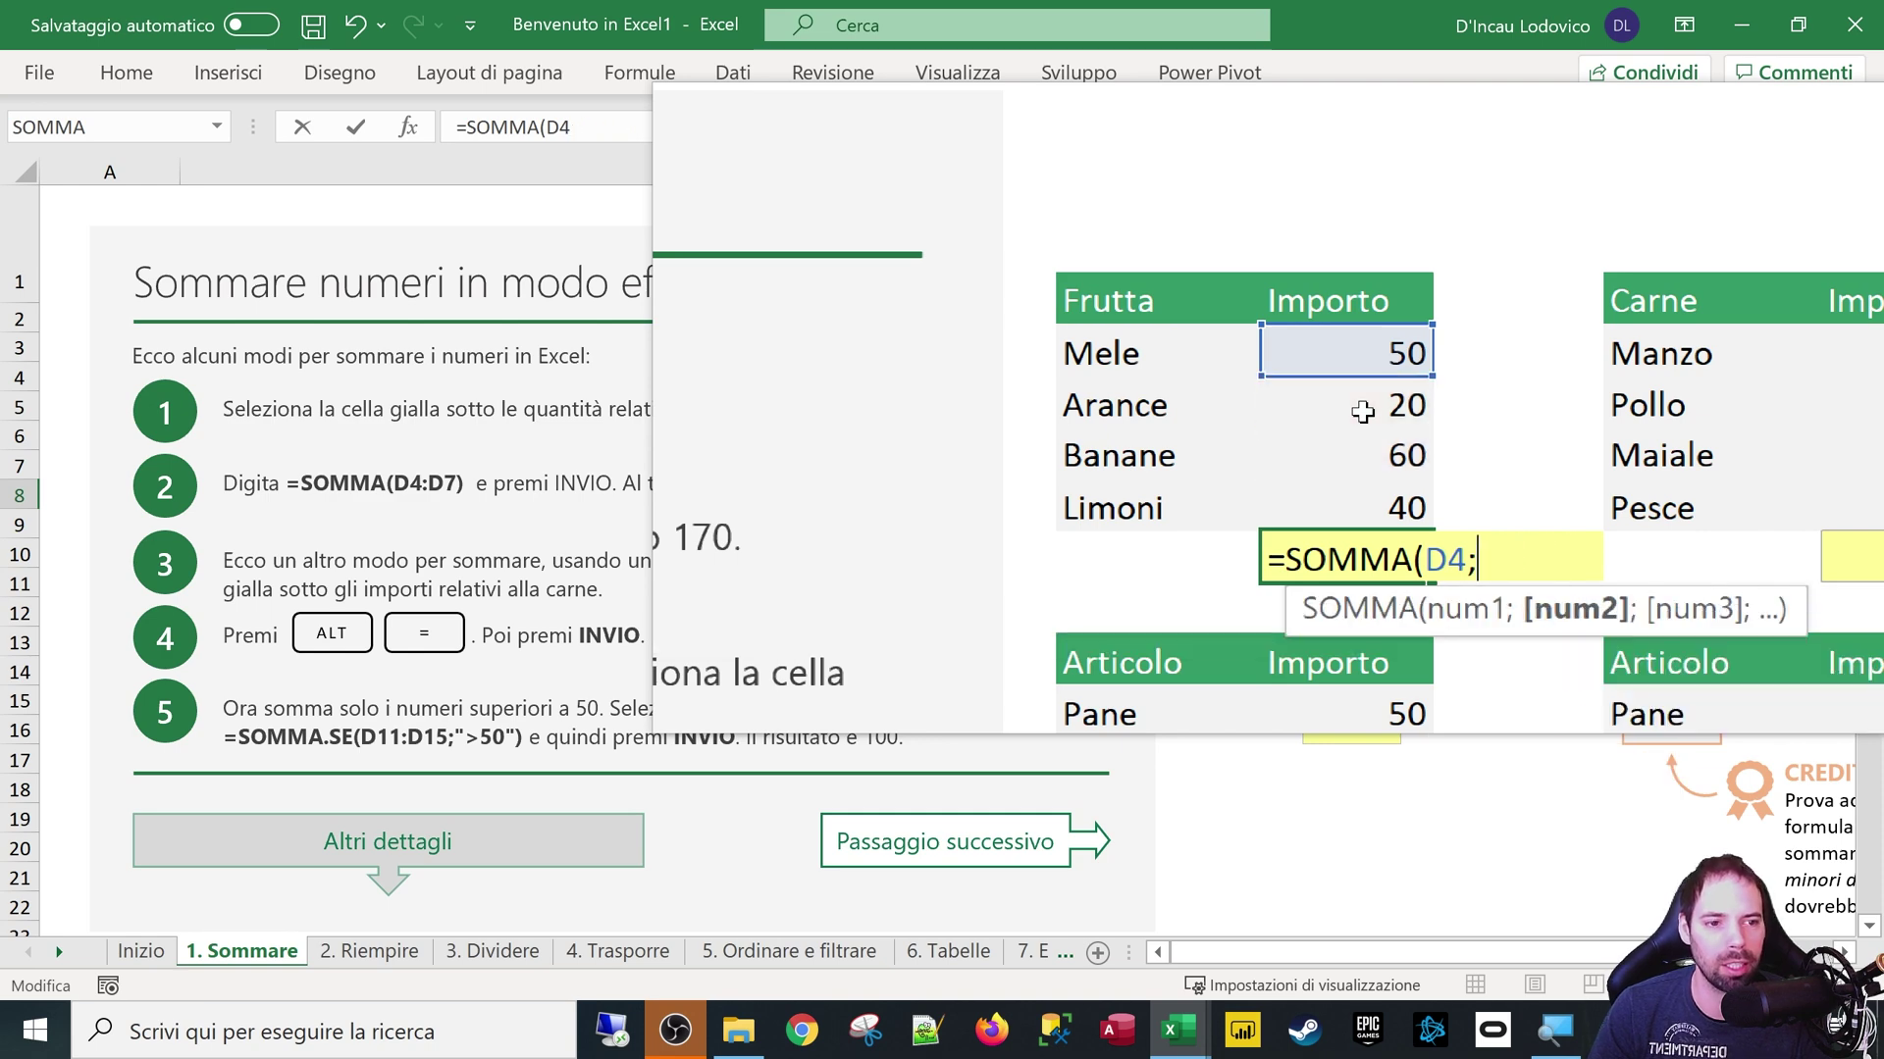
key("BackSpace")
key("BackSpace")
key("BackSpace")
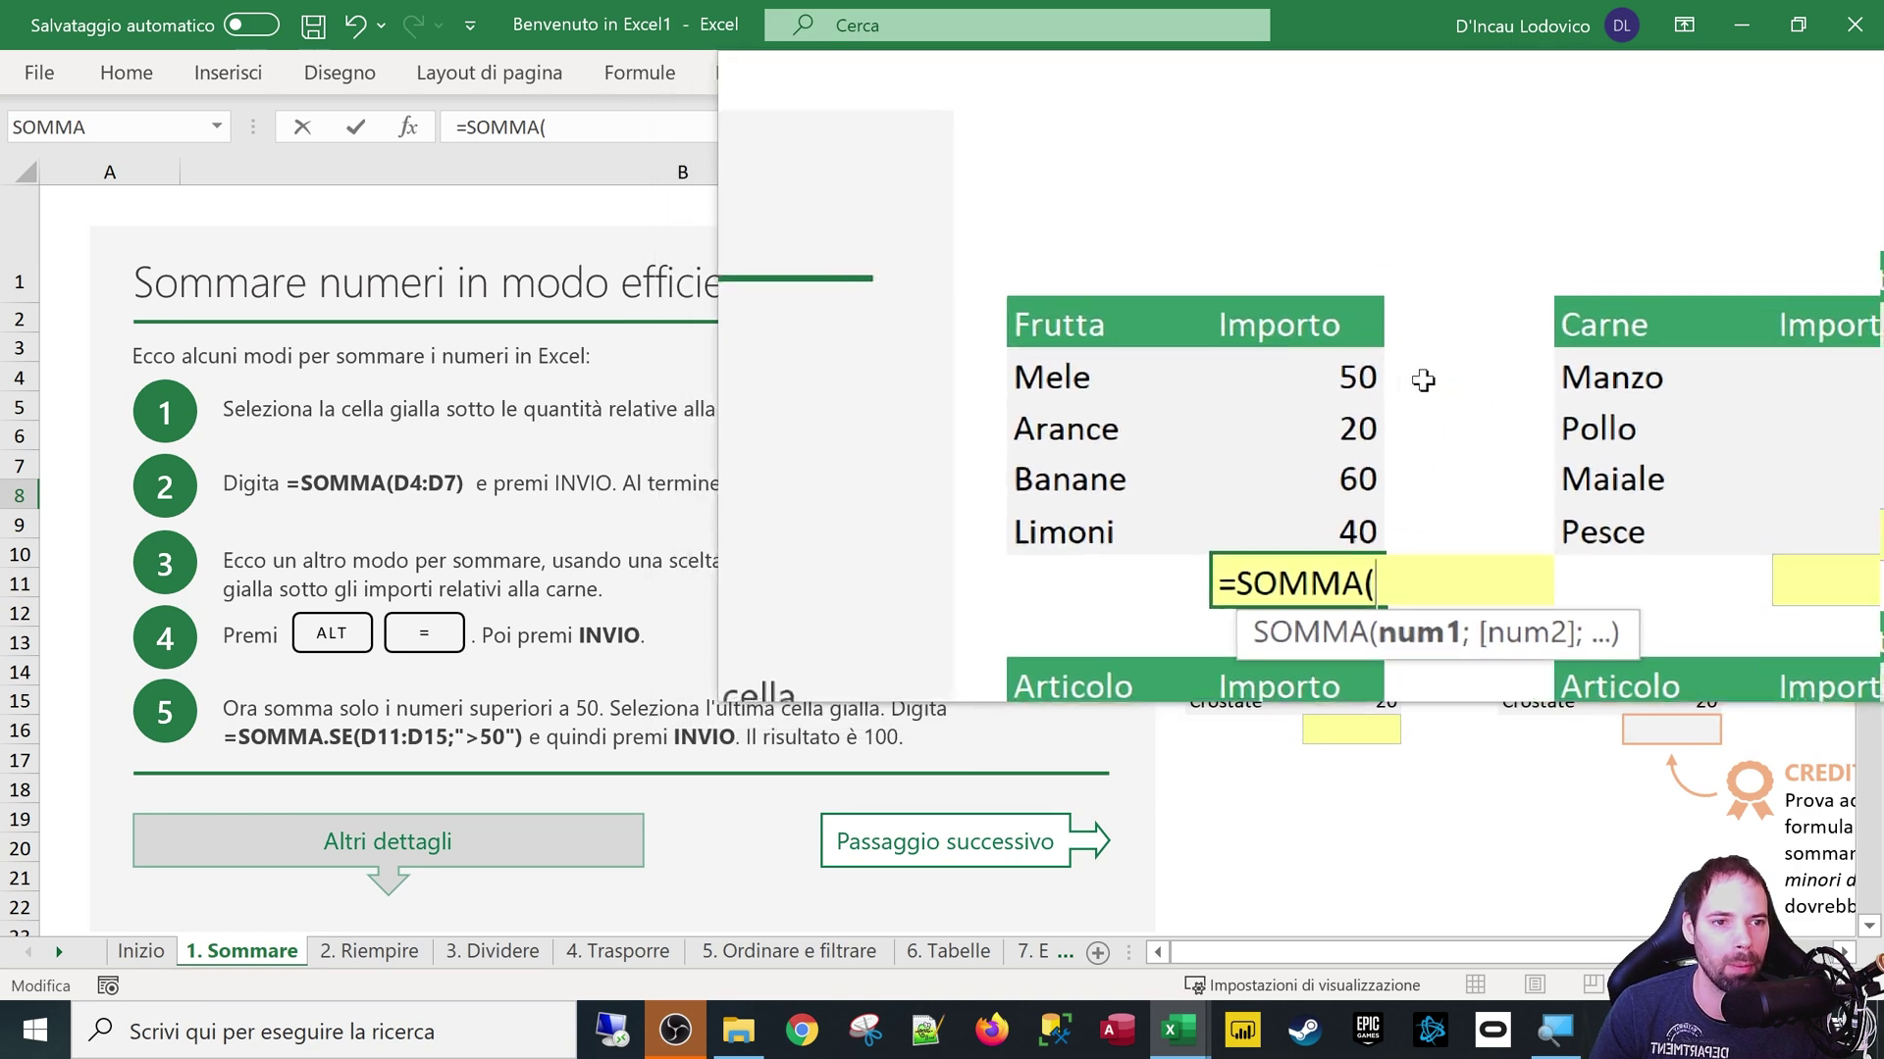
left_click(1376, 382)
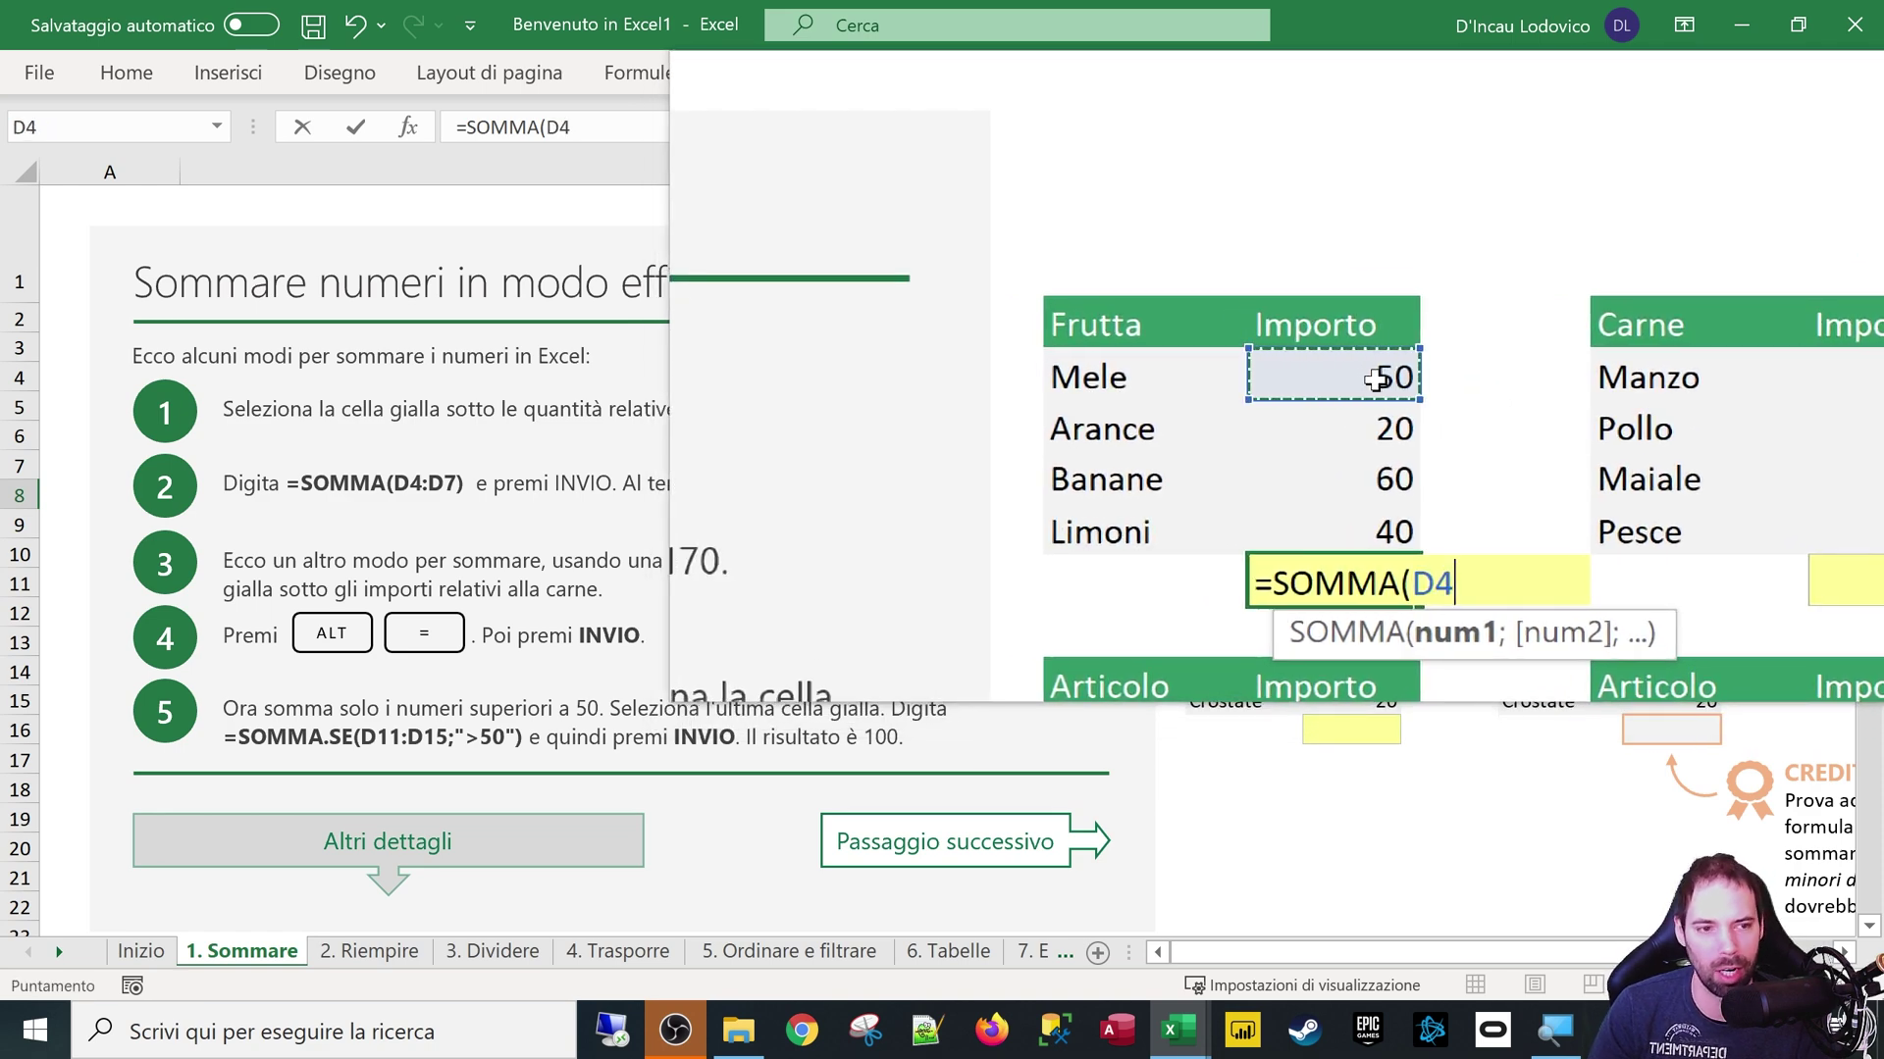
type(";")
left_click(1371, 438)
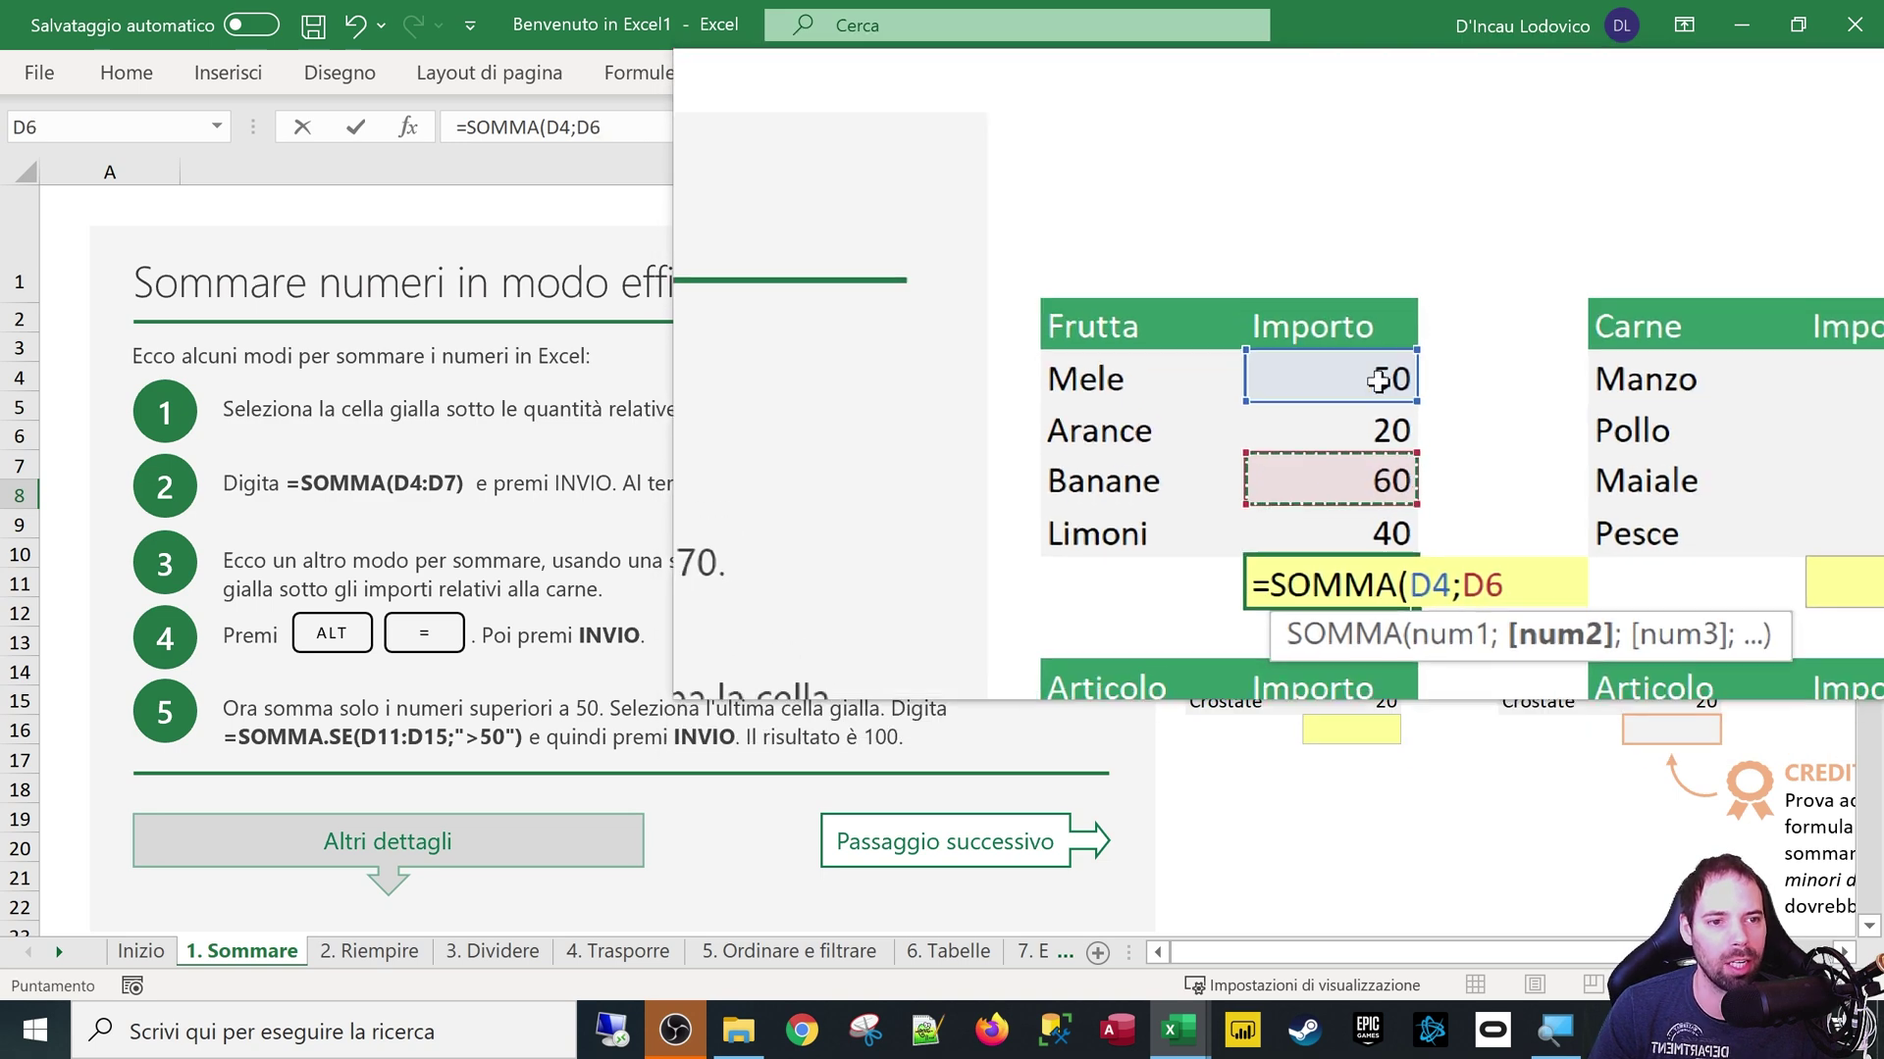
type(")")
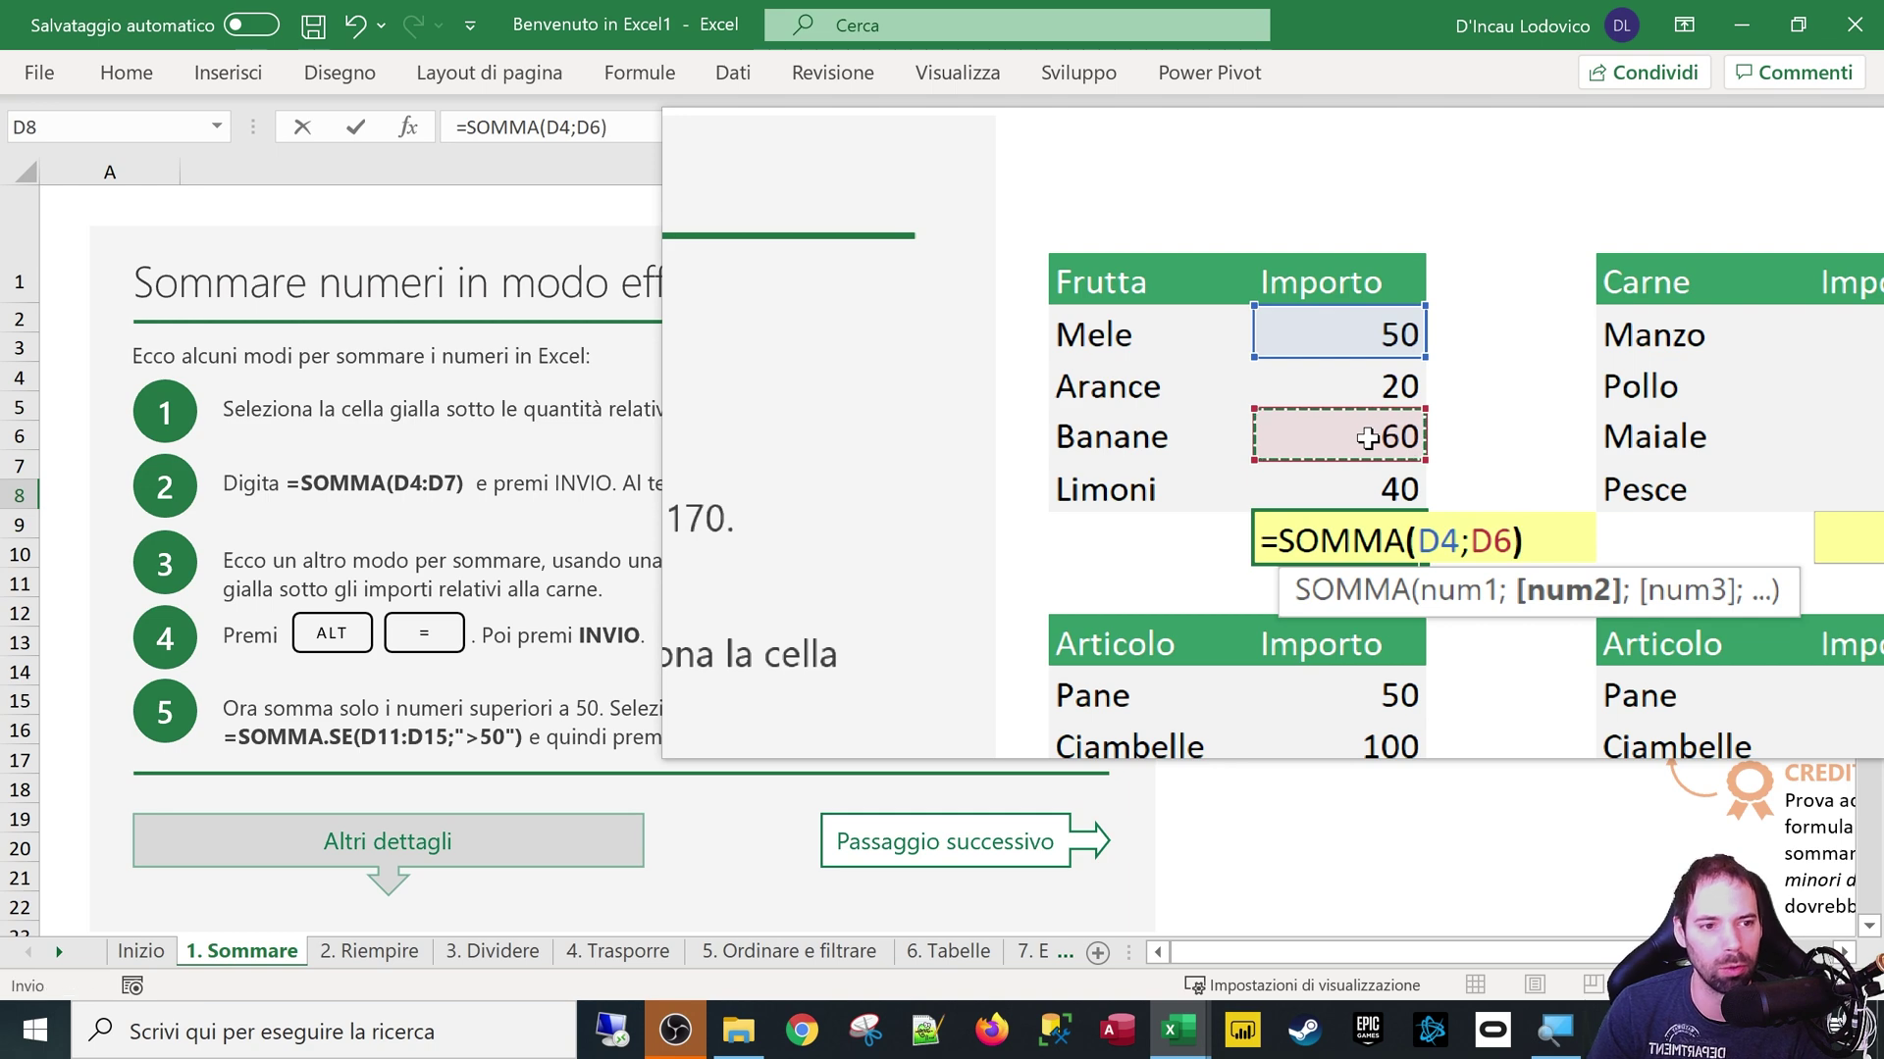
key("Return")
key("Up")
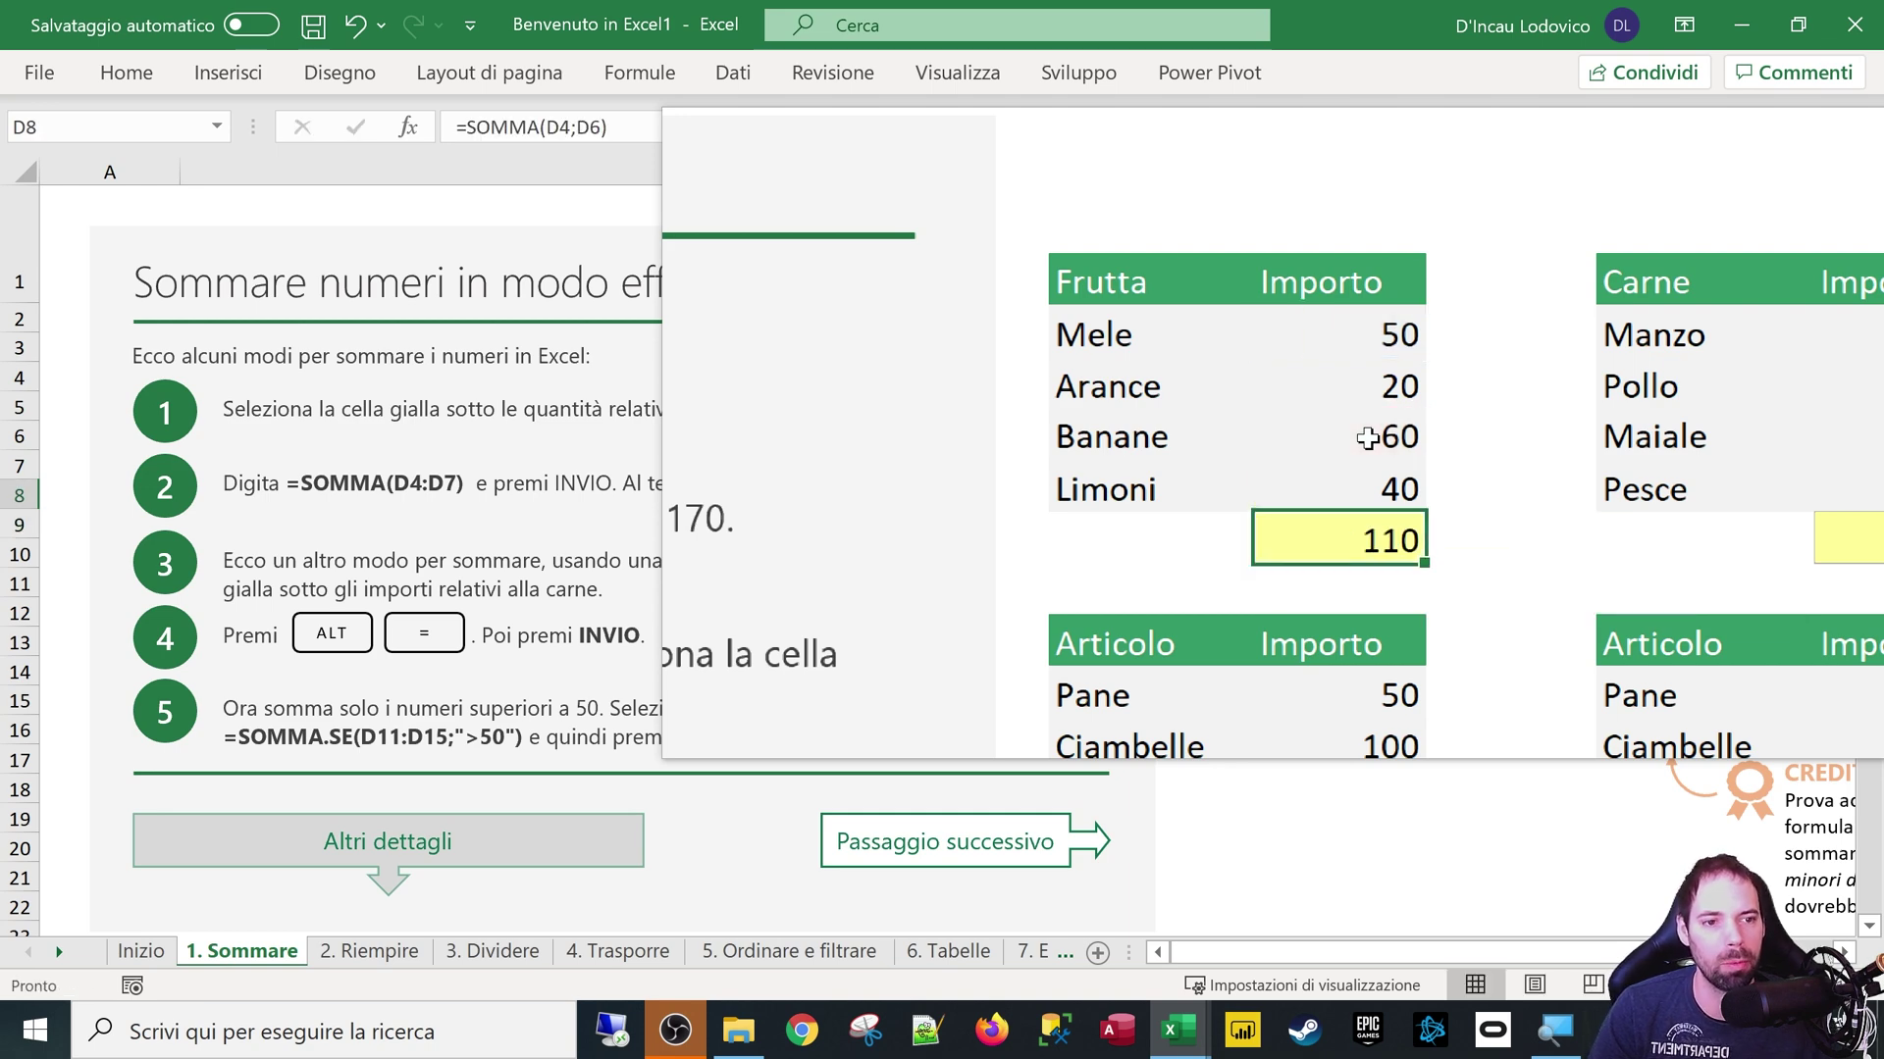
Replace D8's separate references with the whole fruit range D4:D7
key("F2")
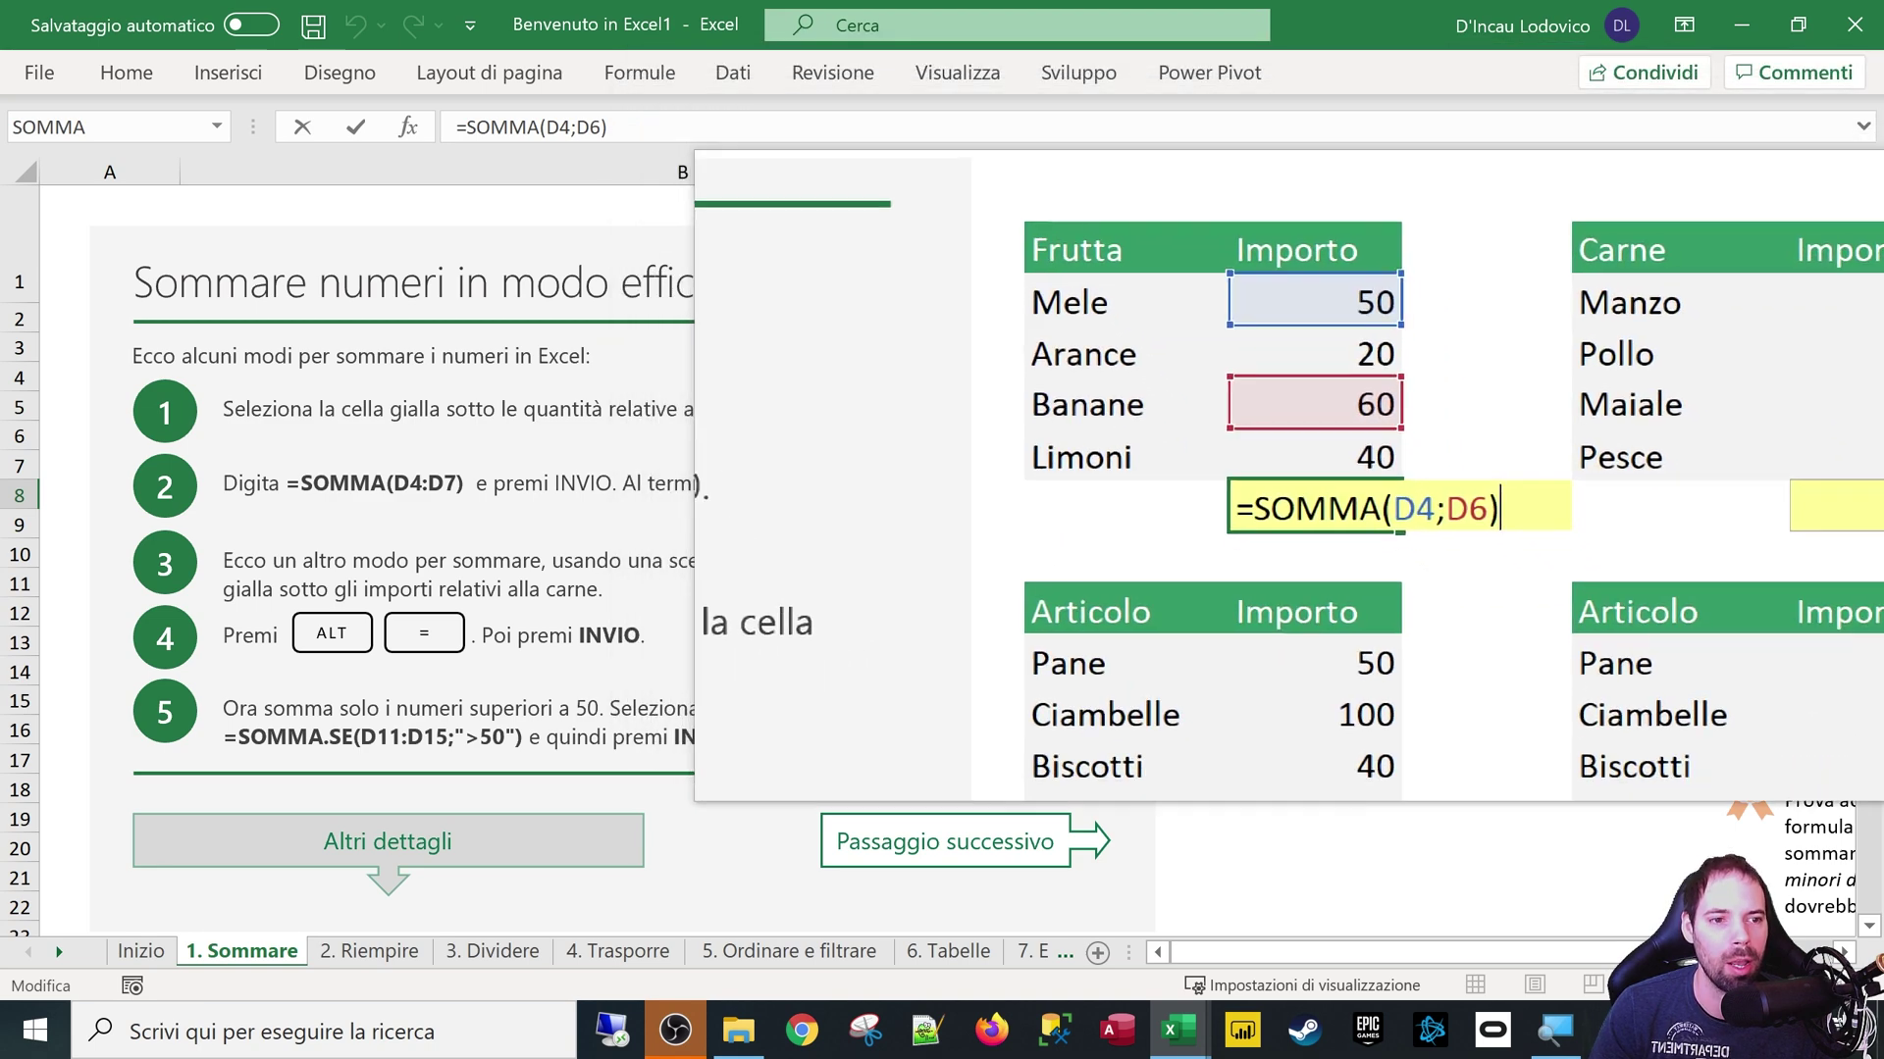
key("shift+Left")
key("shift+Left")
key("shift+Left")
key("BackSpace")
key("BackSpace")
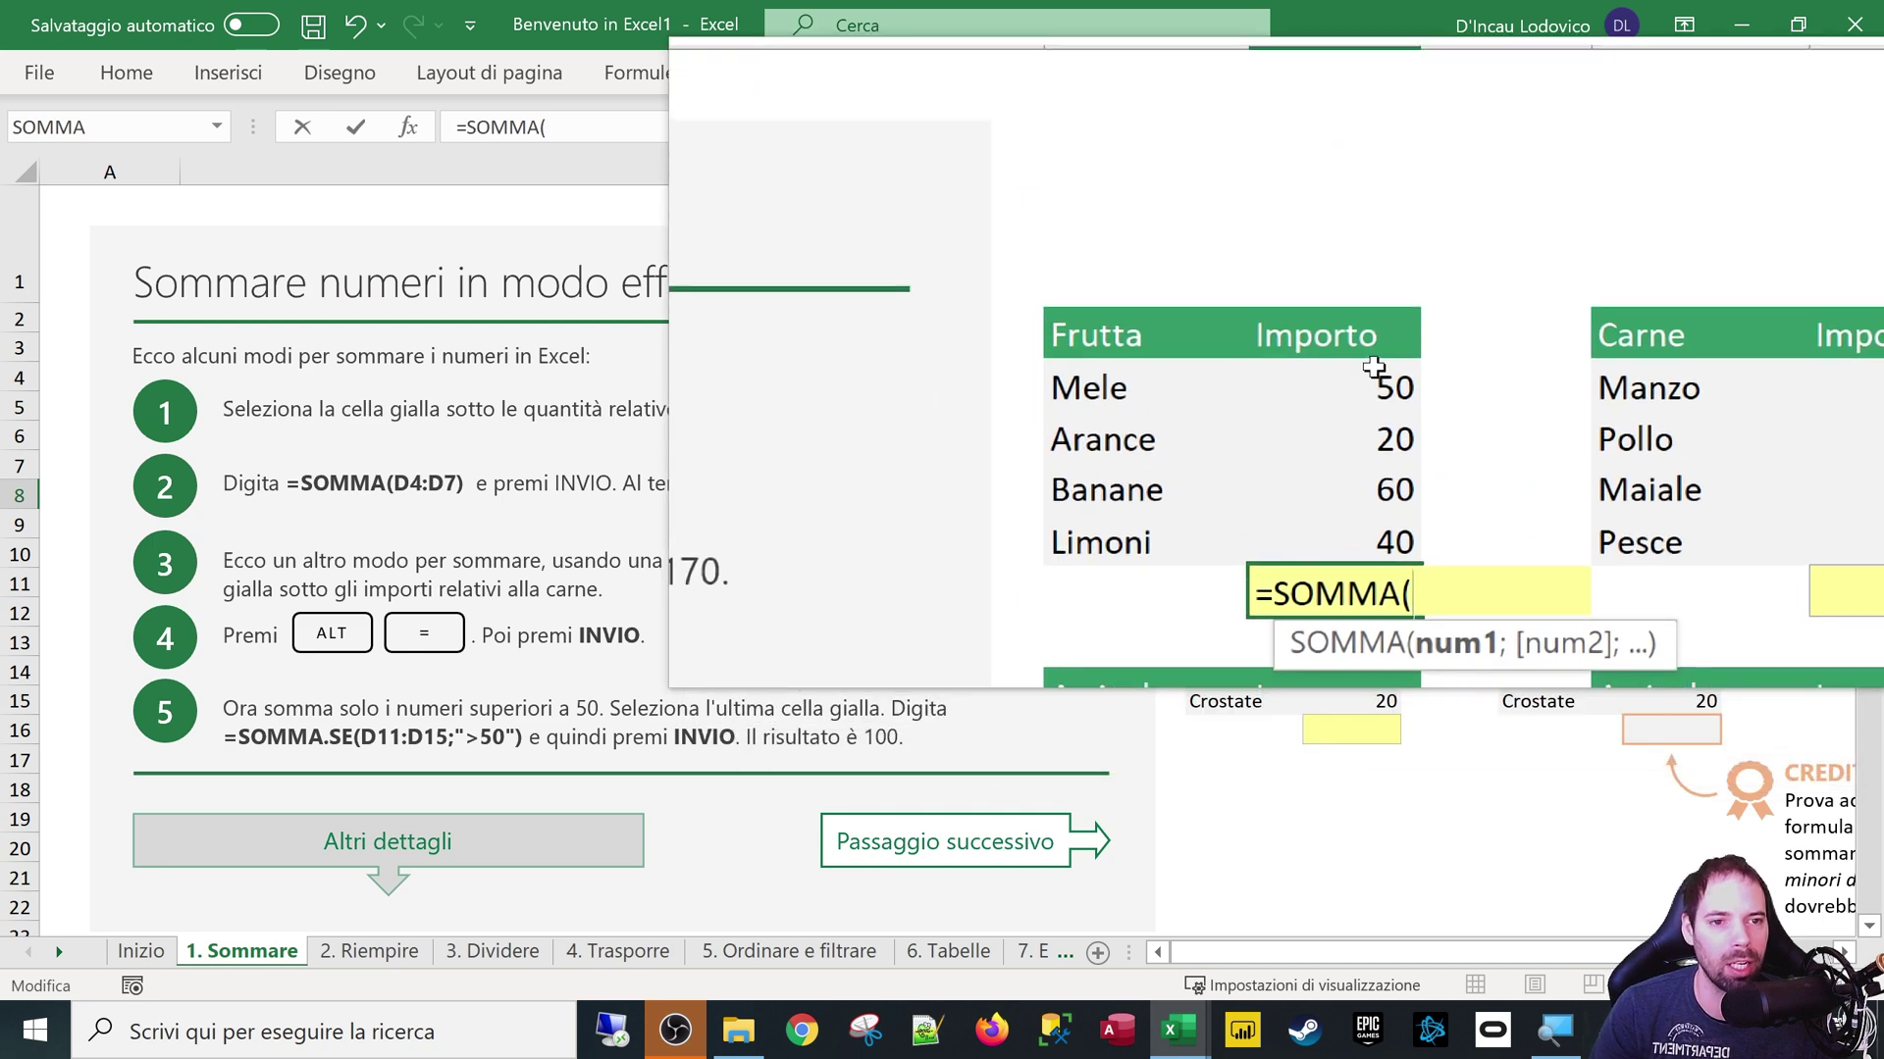
left_click(1374, 382)
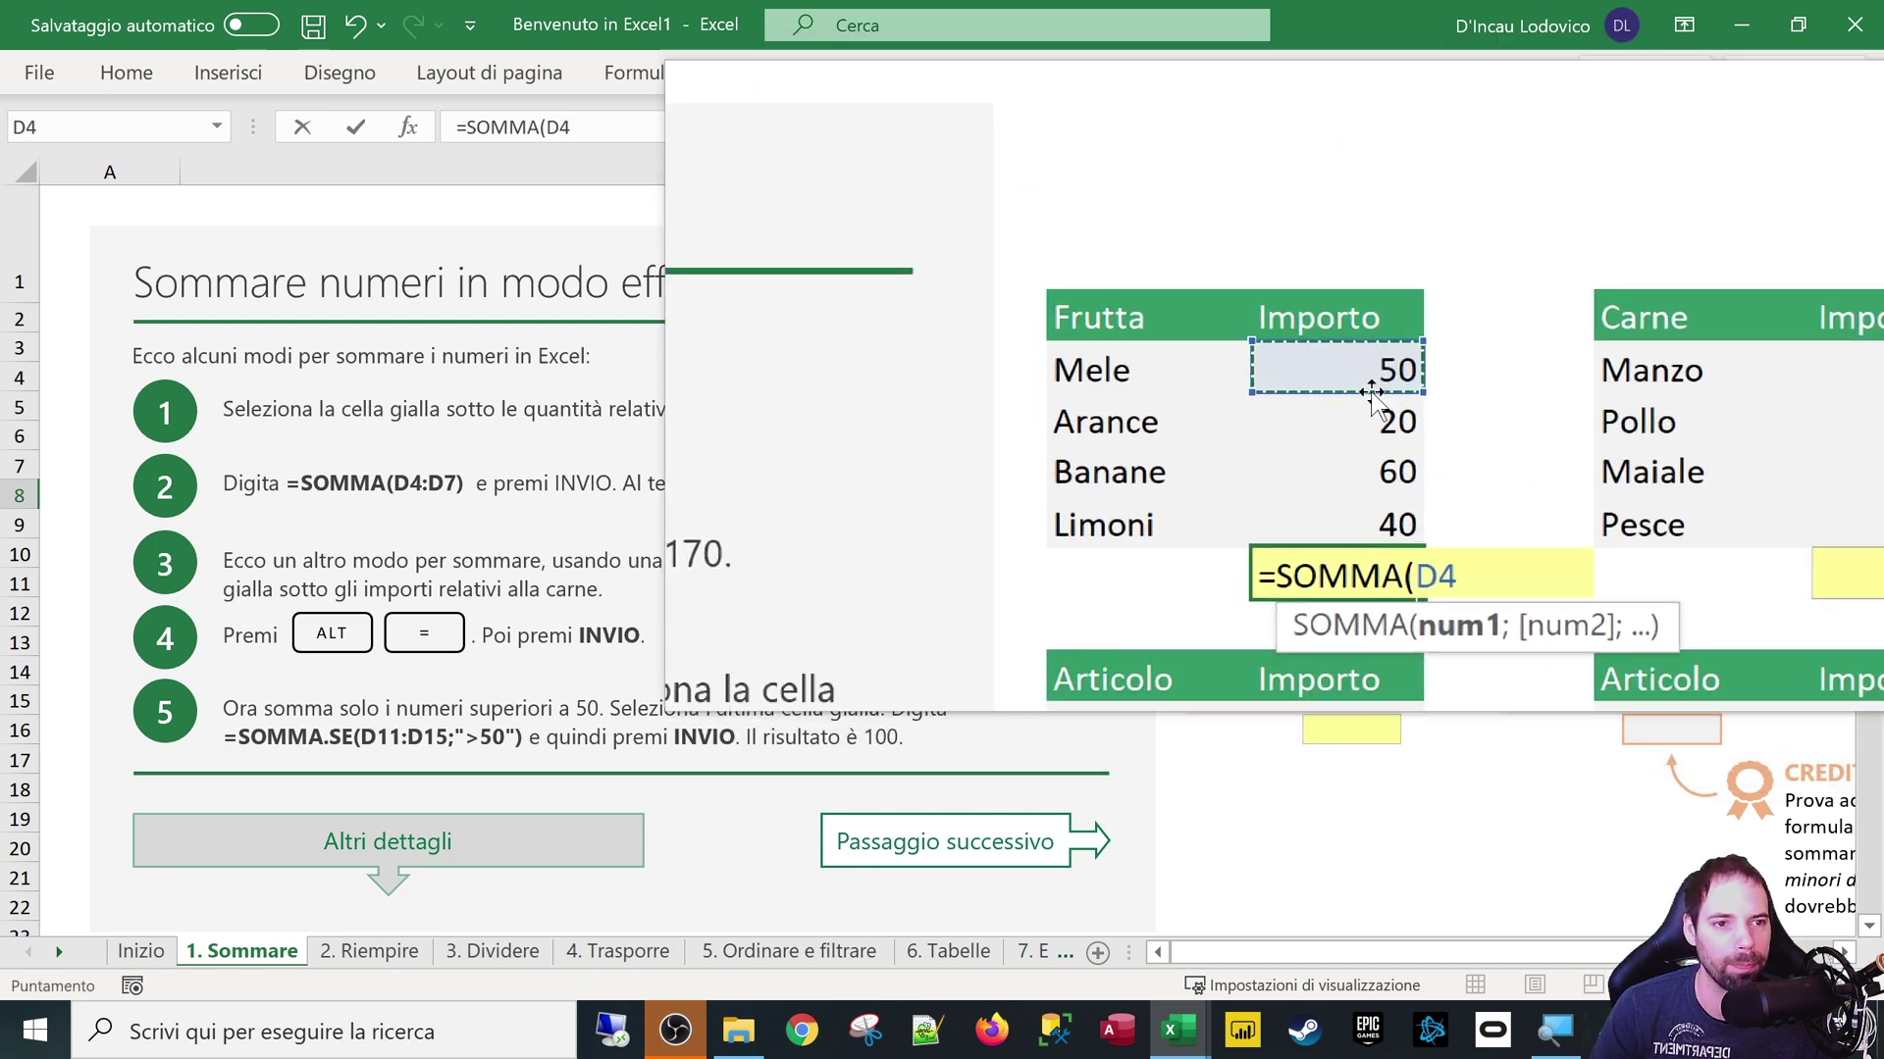
left_click_drag(1374, 392, 1453, 469)
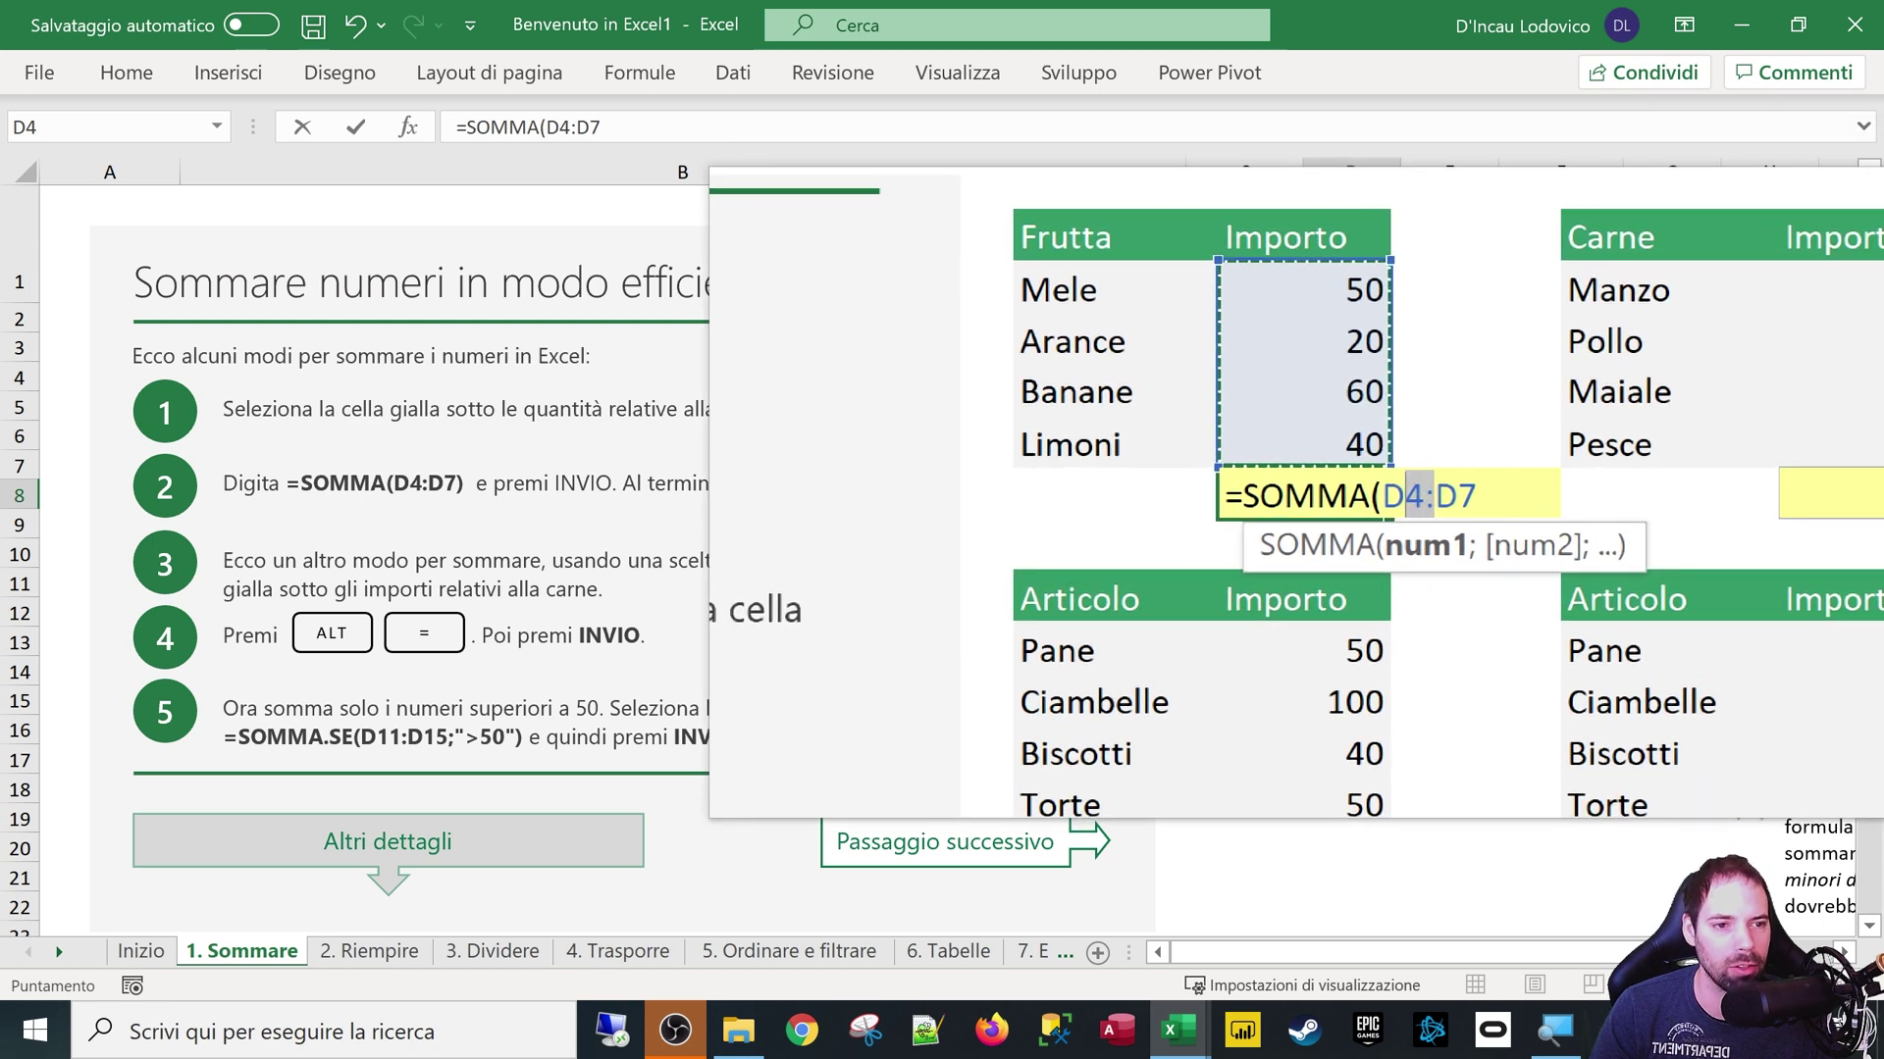
key("F2")
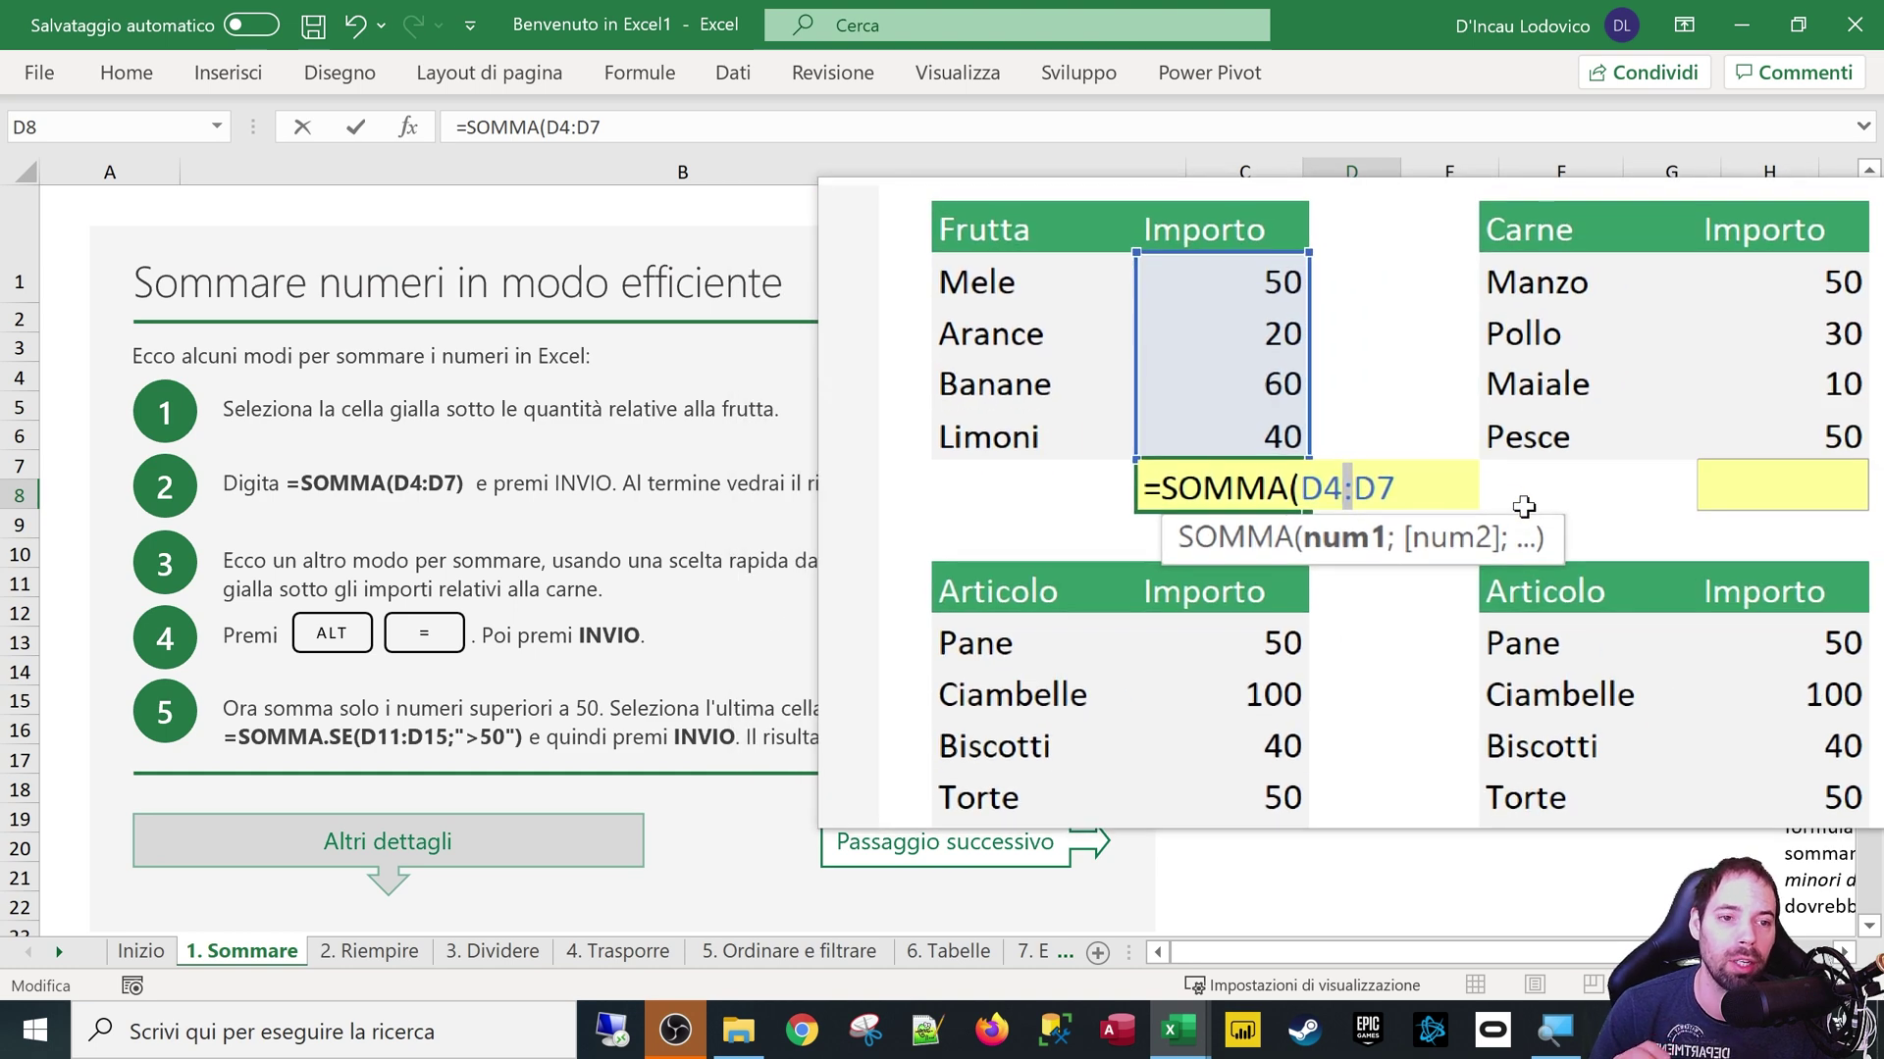
key("End")
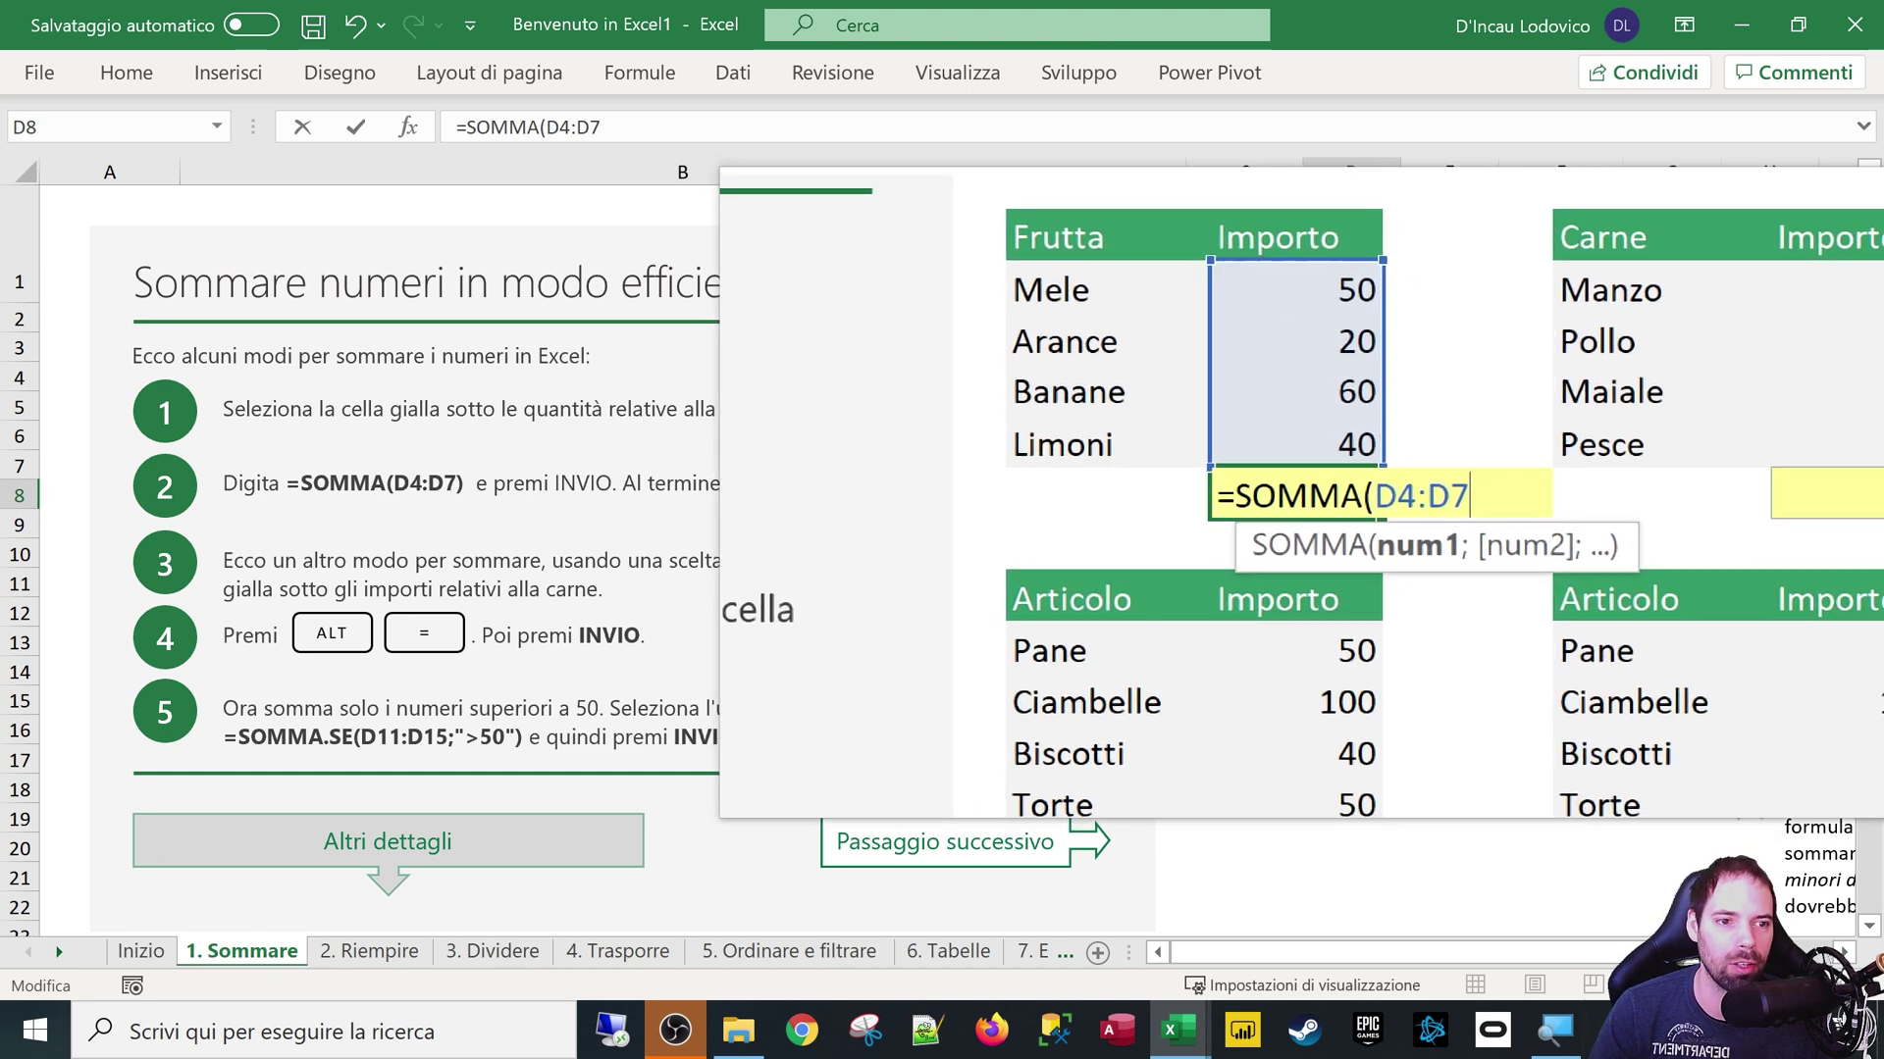
key("Left")
key("Left")
key("BackSpace")
type(";")
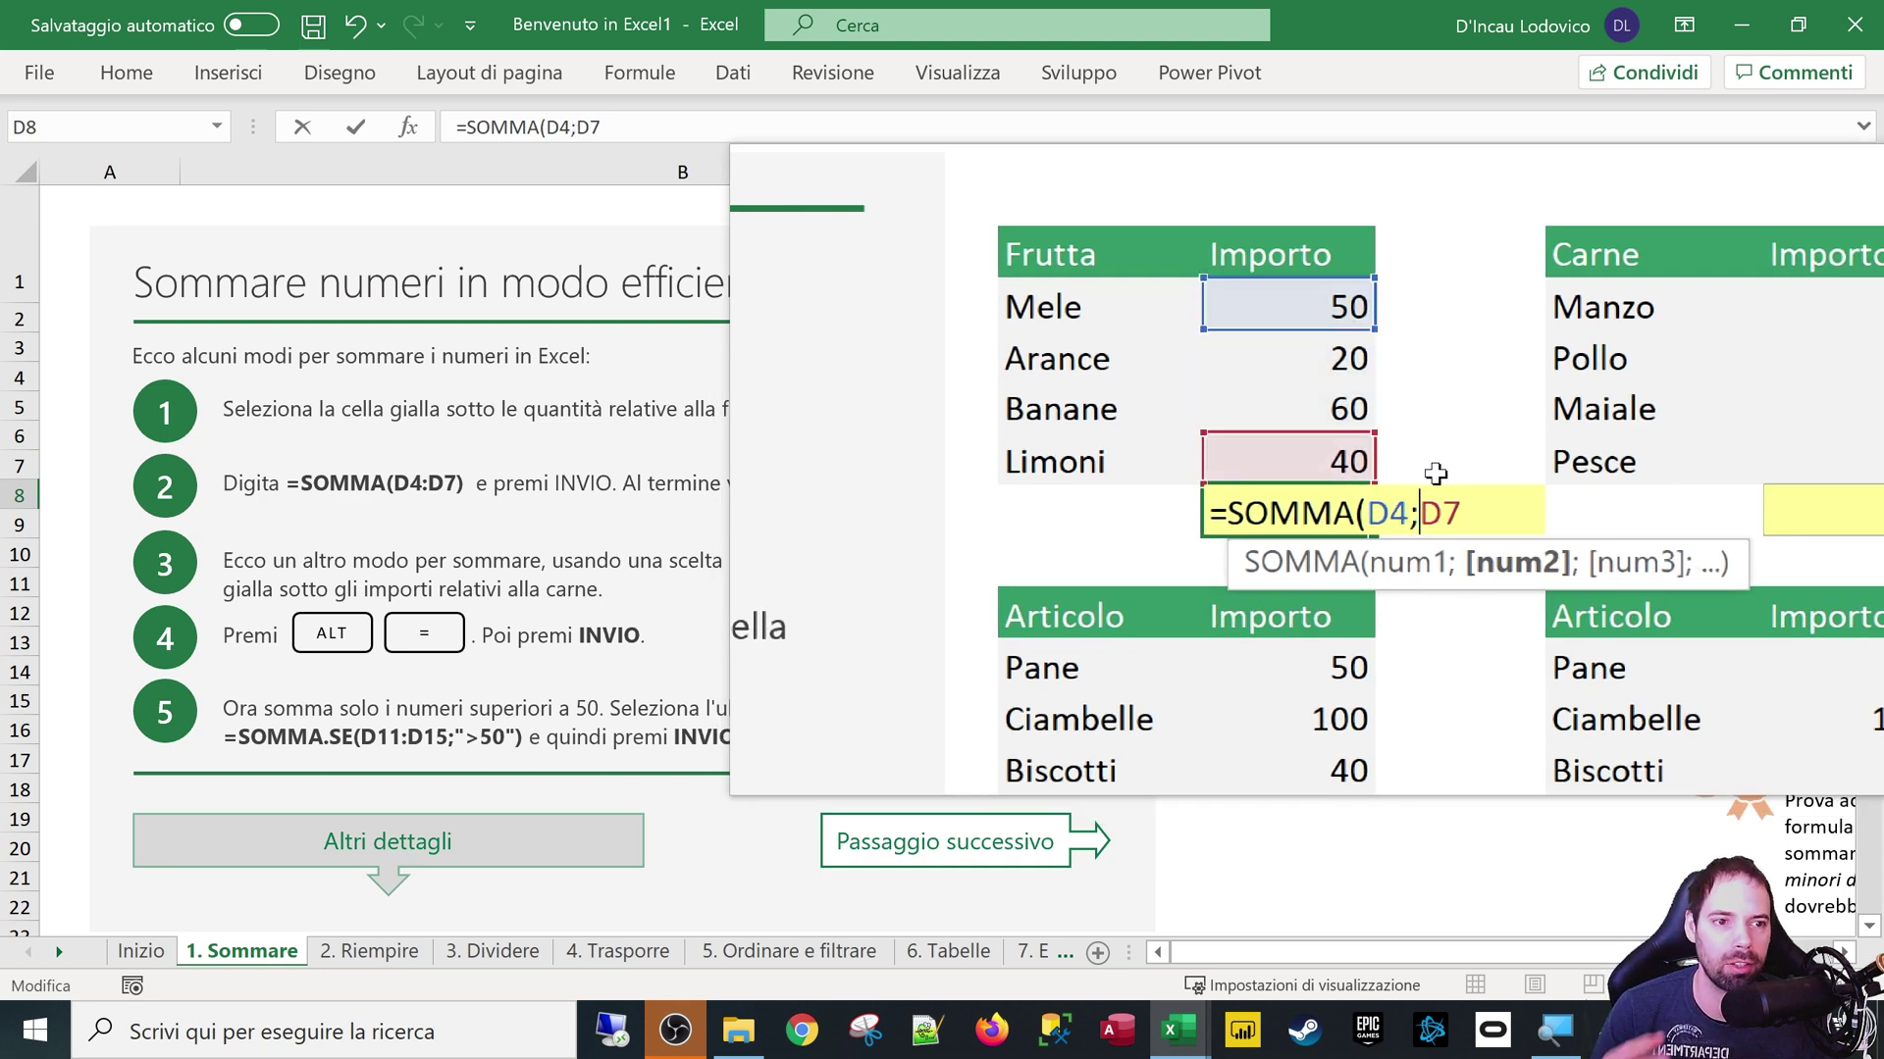
key("BackSpace")
type(":")
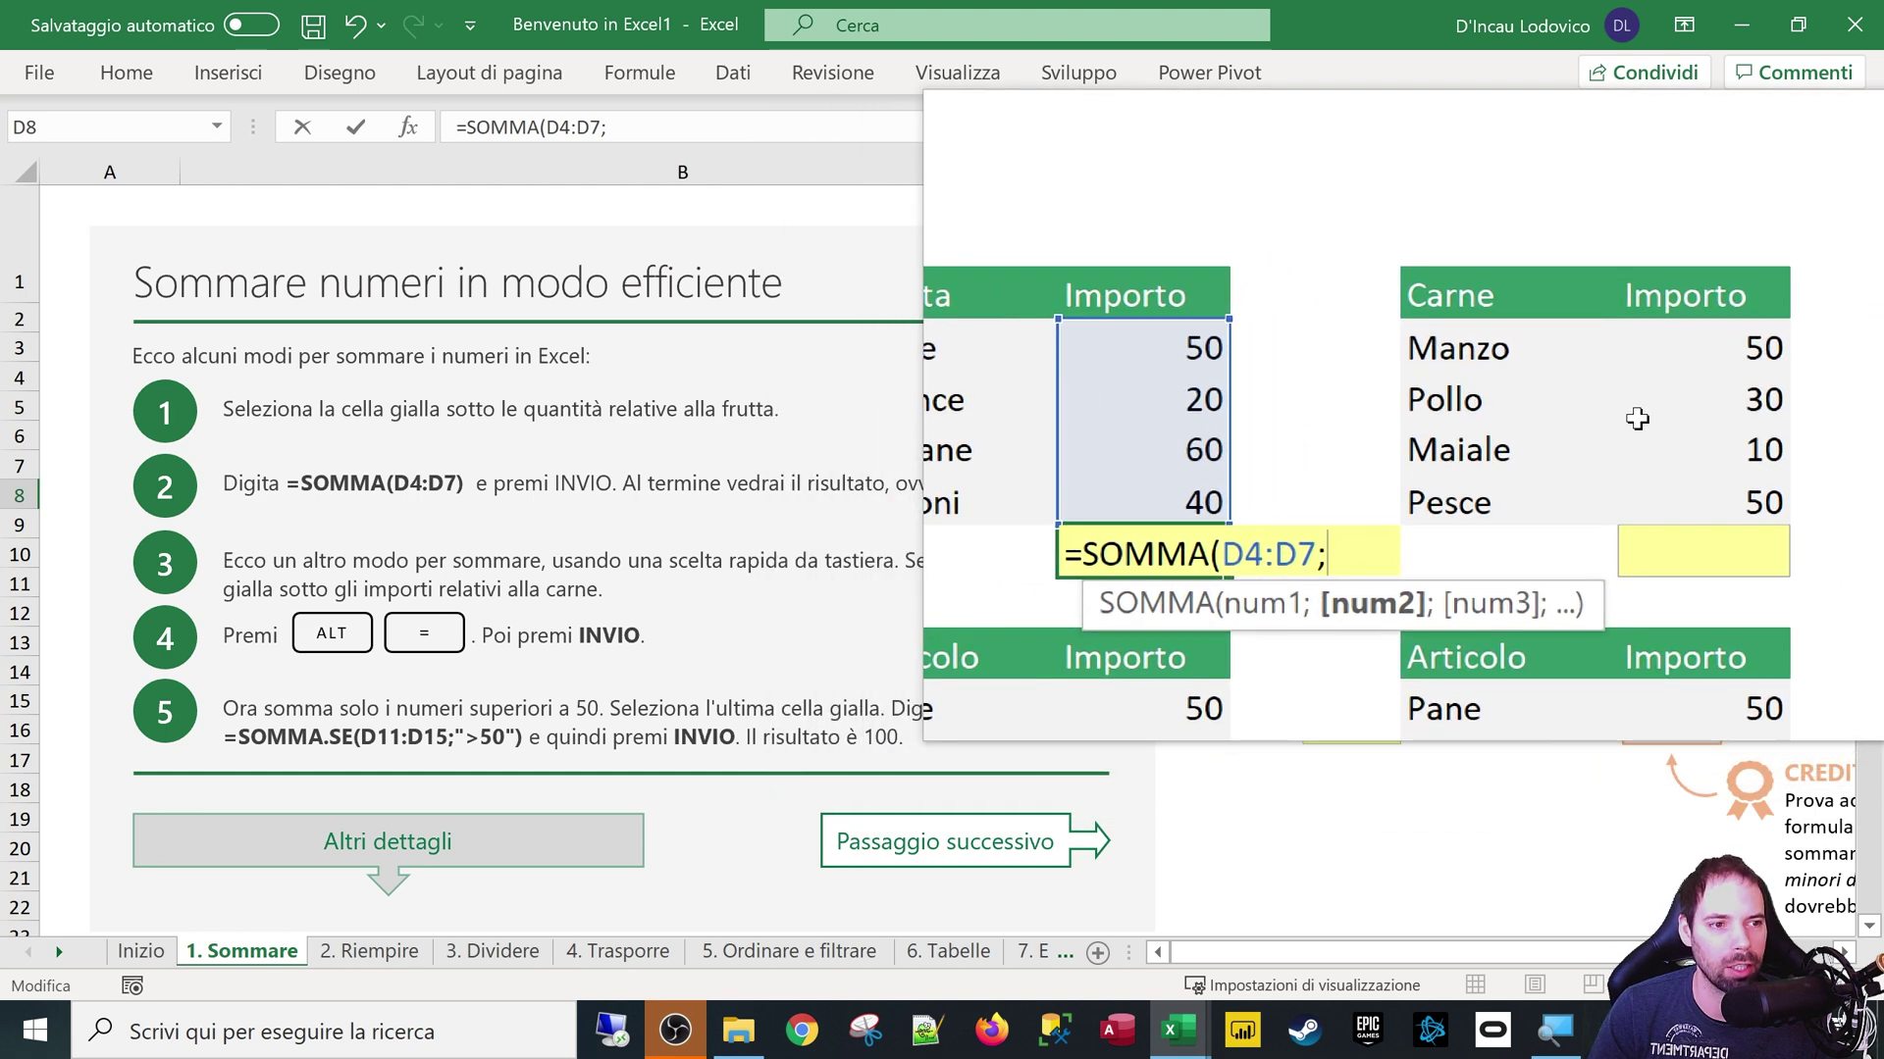
Add the meat range G4:G7 and commit =SOMMA(D4:D7;G4:G7), giving 310
left_click_drag(1665, 370, 1661, 460)
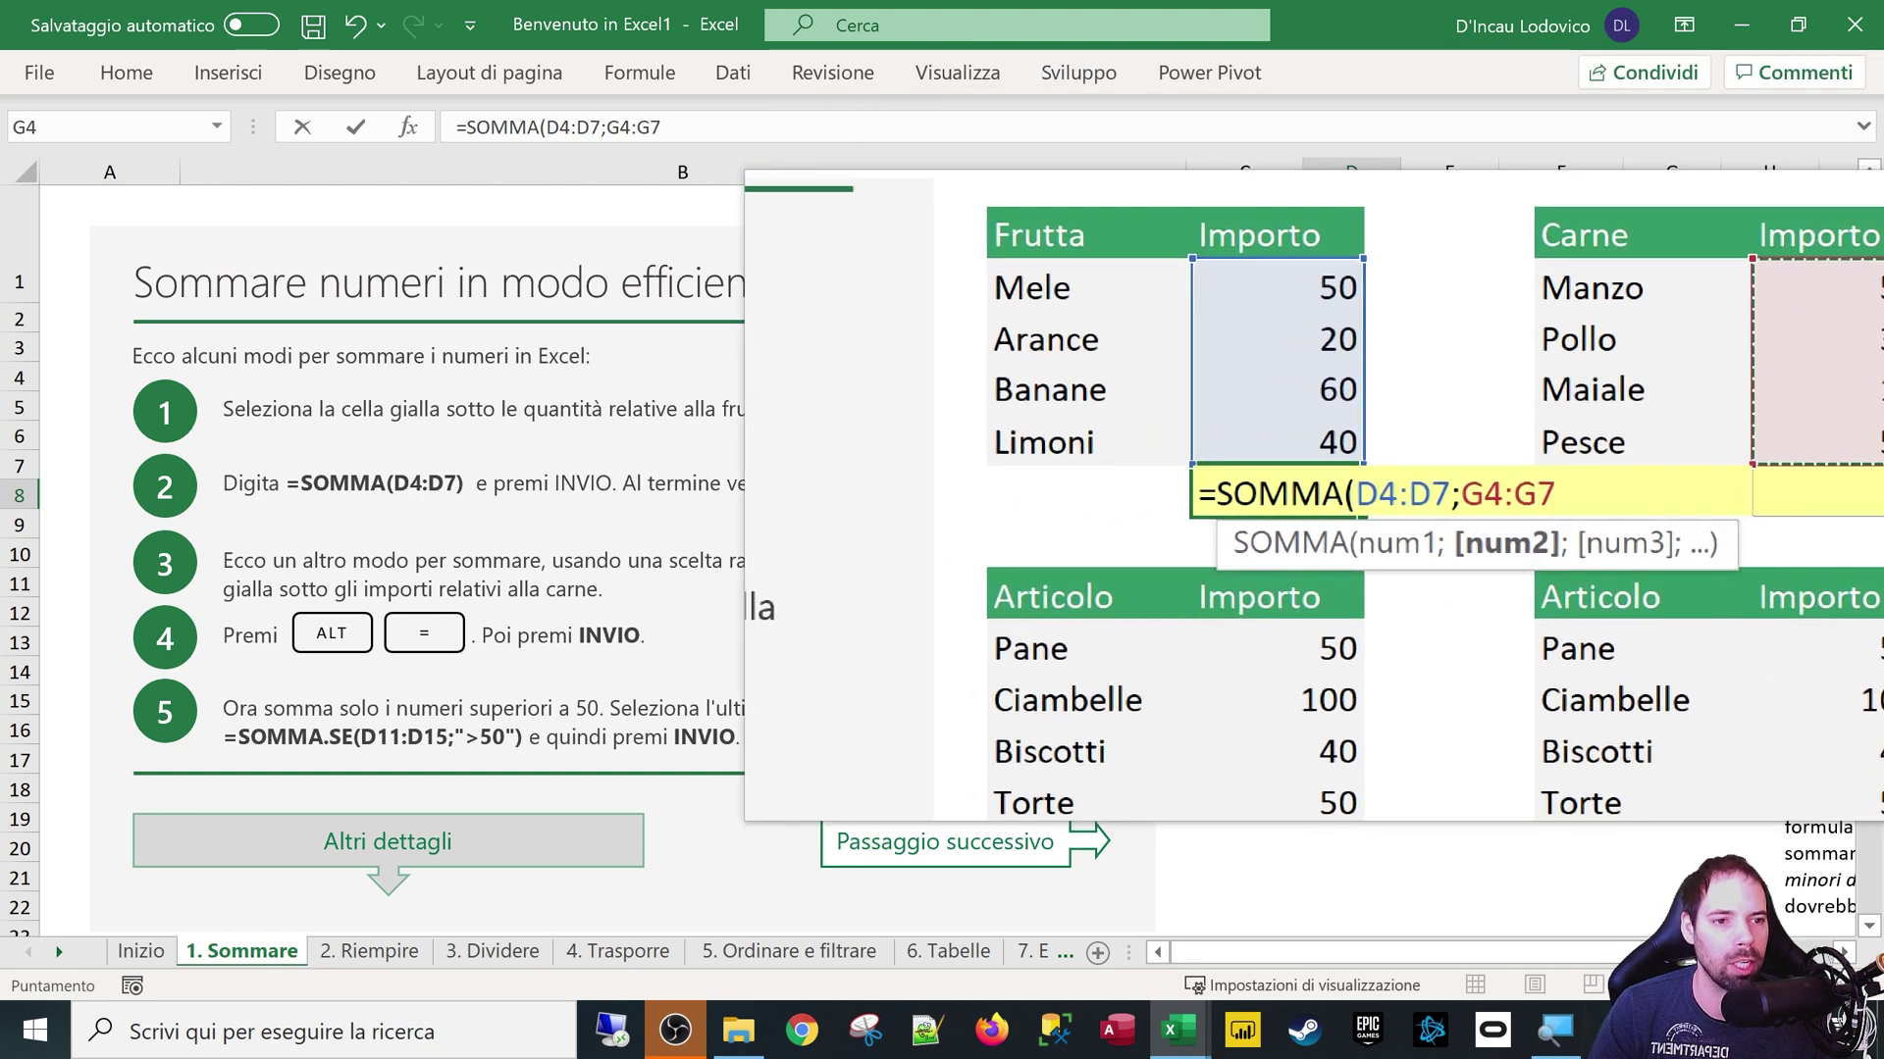
left_click_drag(1450, 493, 1358, 494)
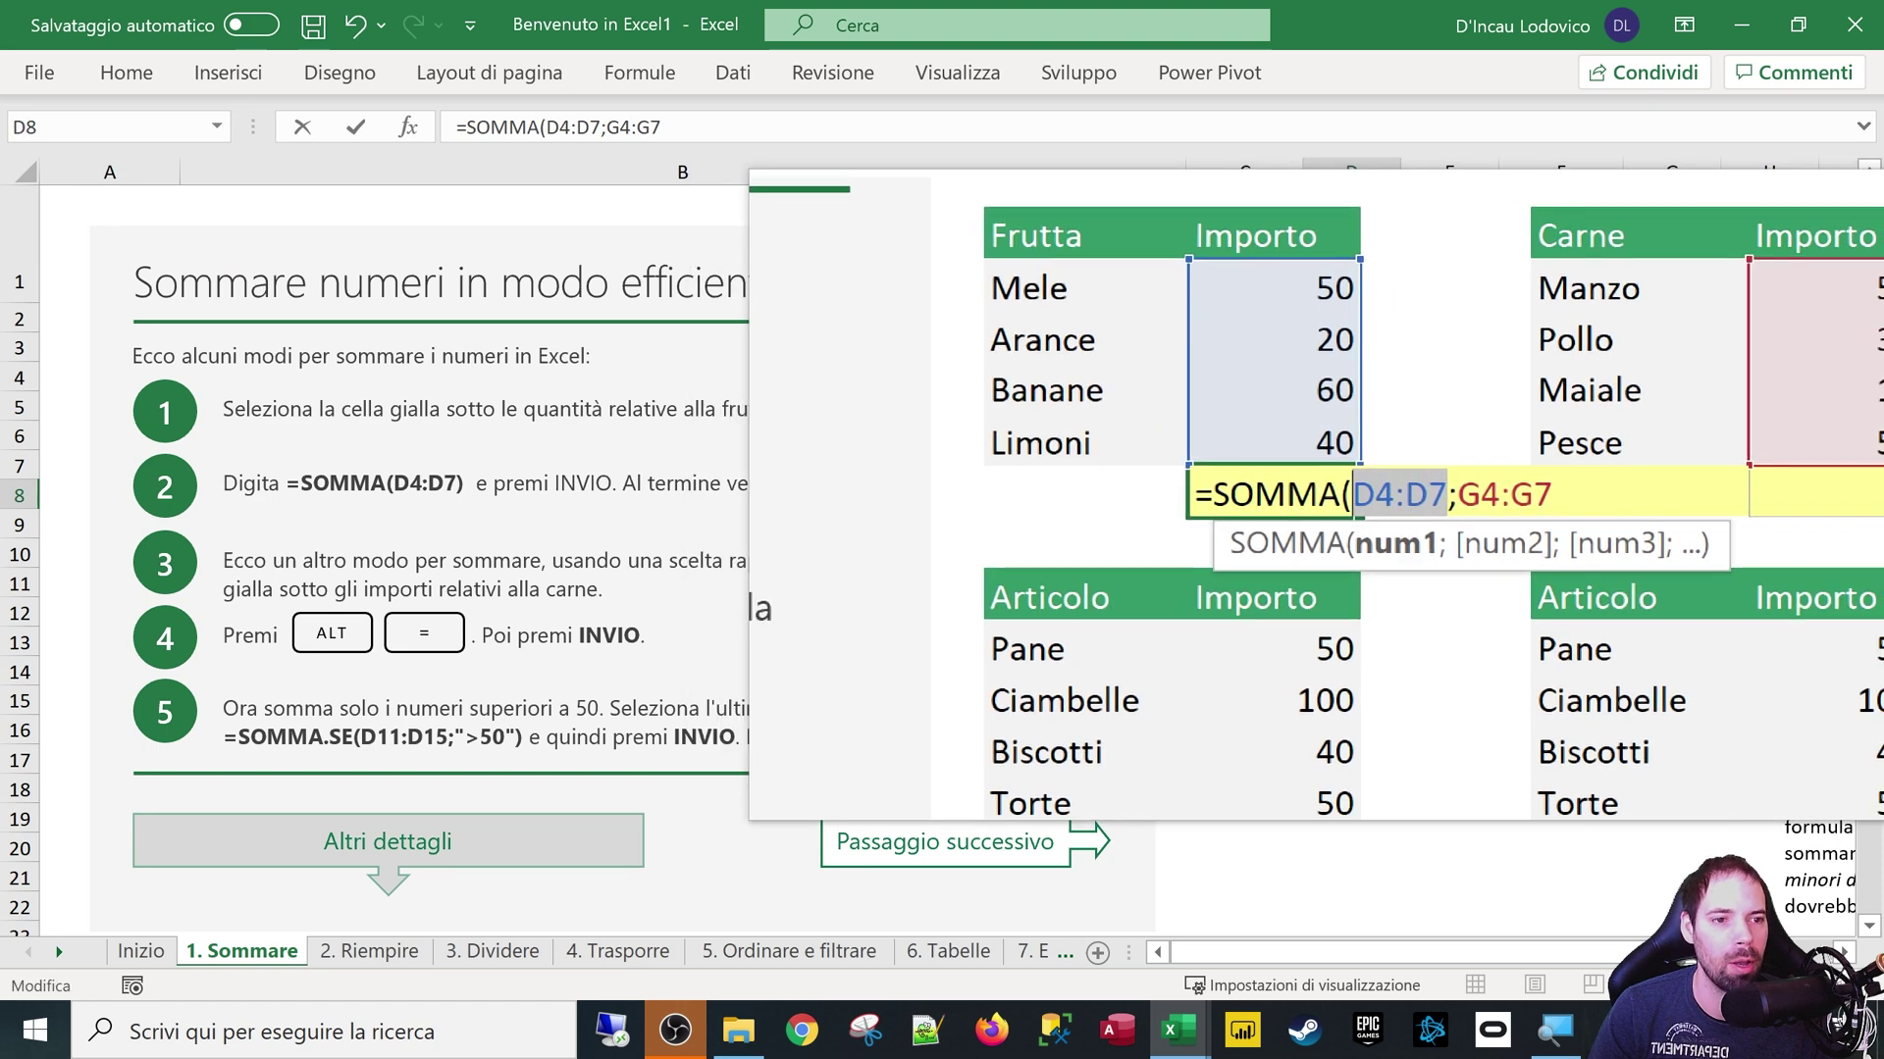
left_click_drag(1551, 493, 1459, 493)
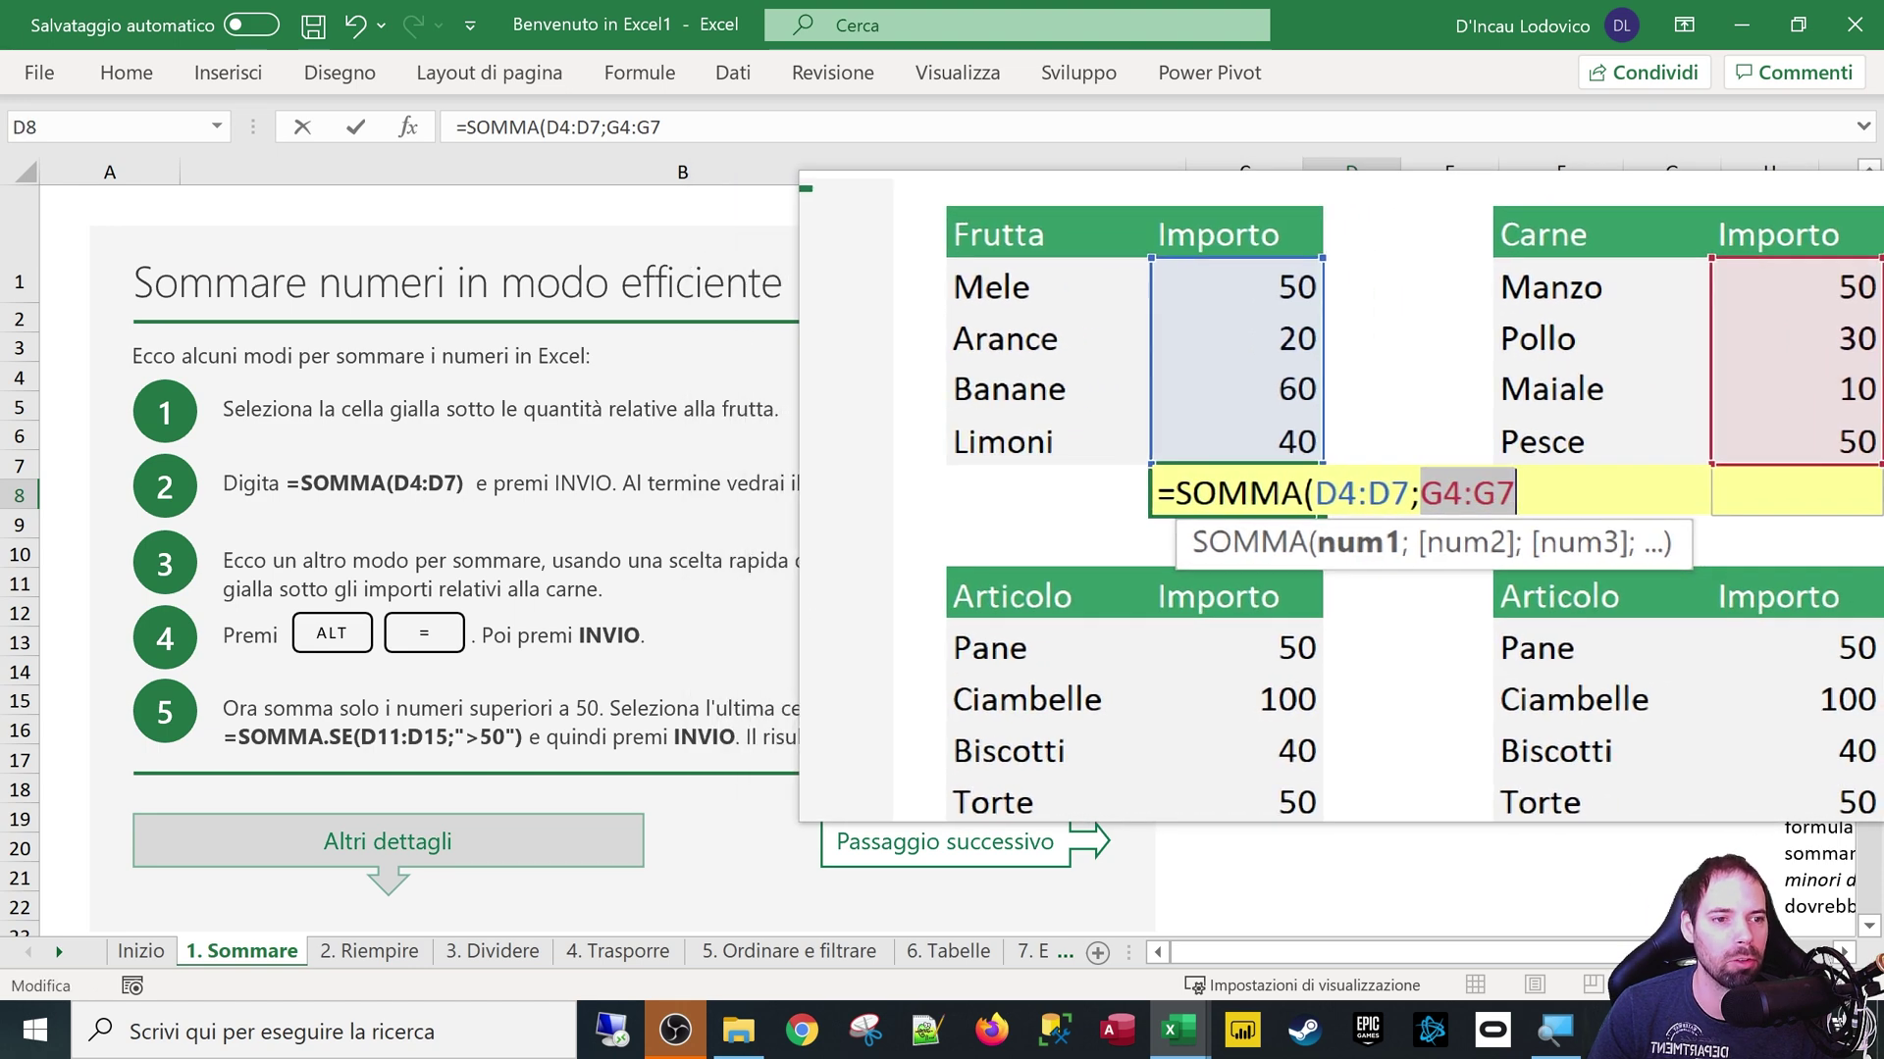
left_click(1515, 494)
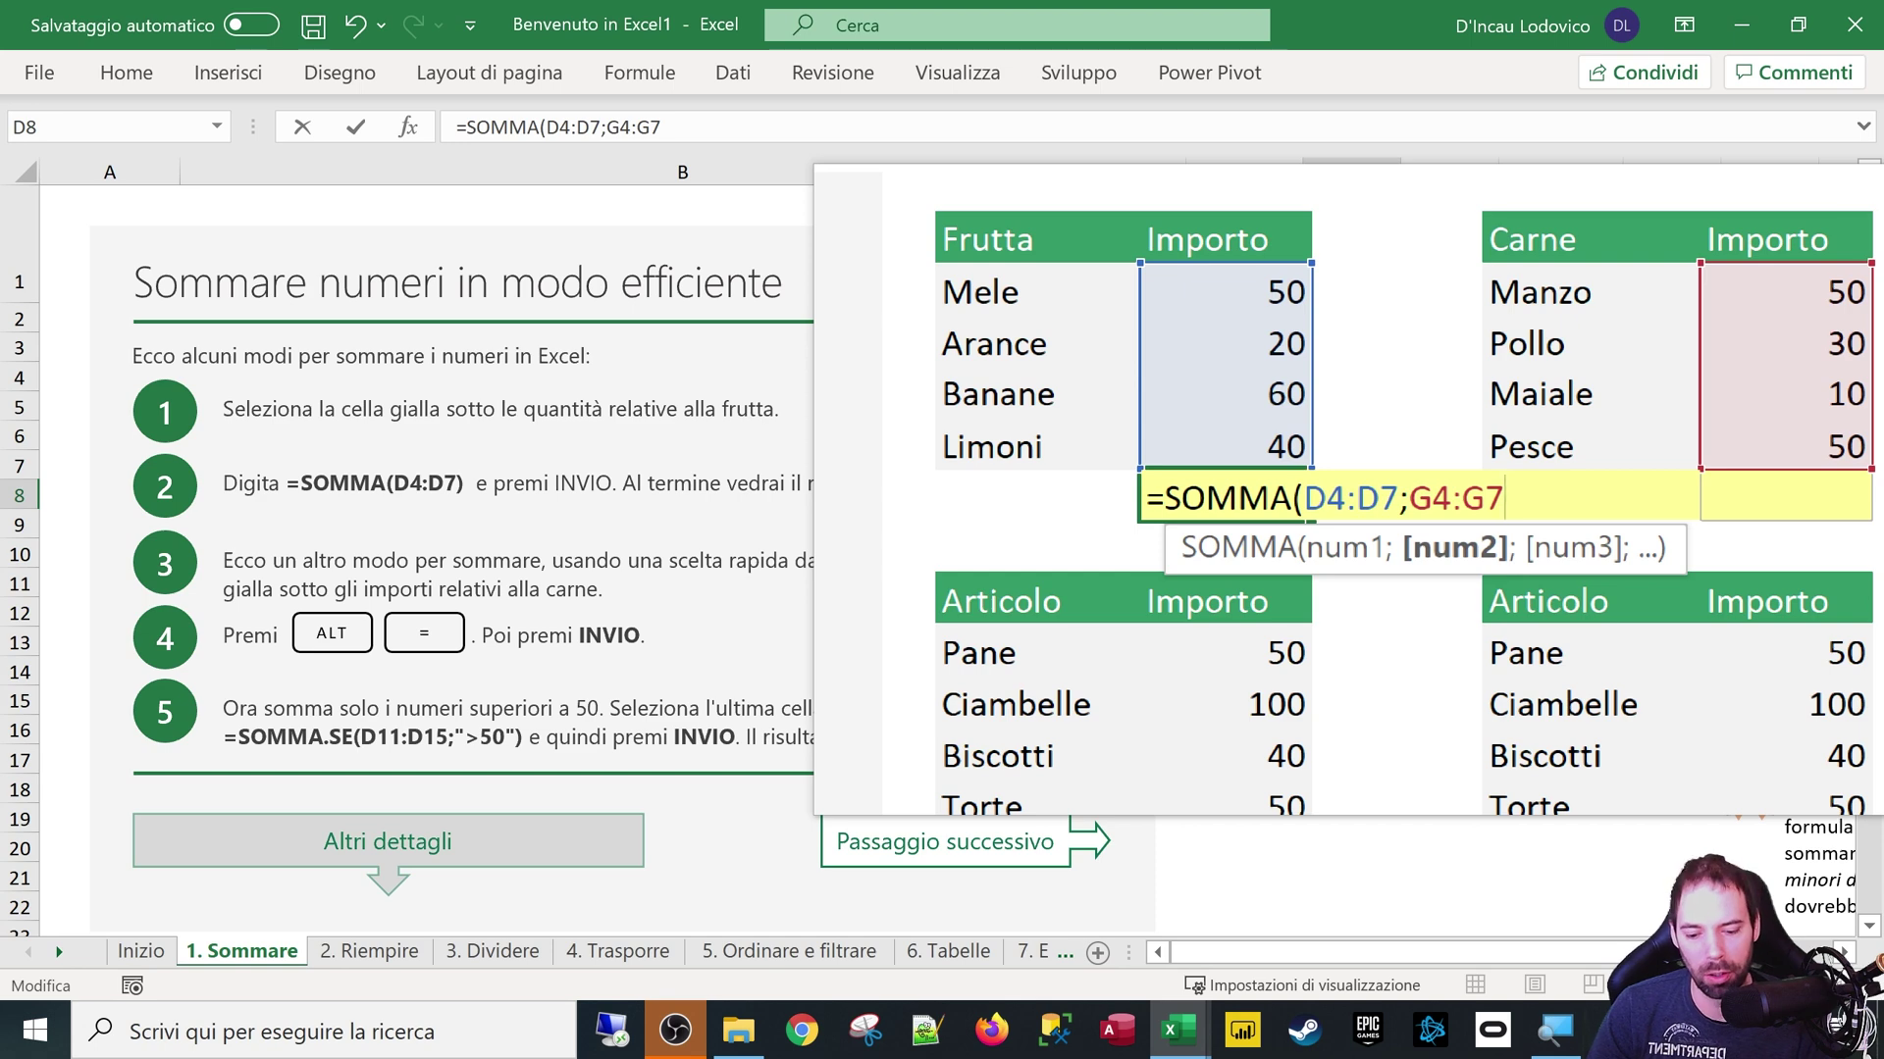
type(")")
key("Return")
key("Up")
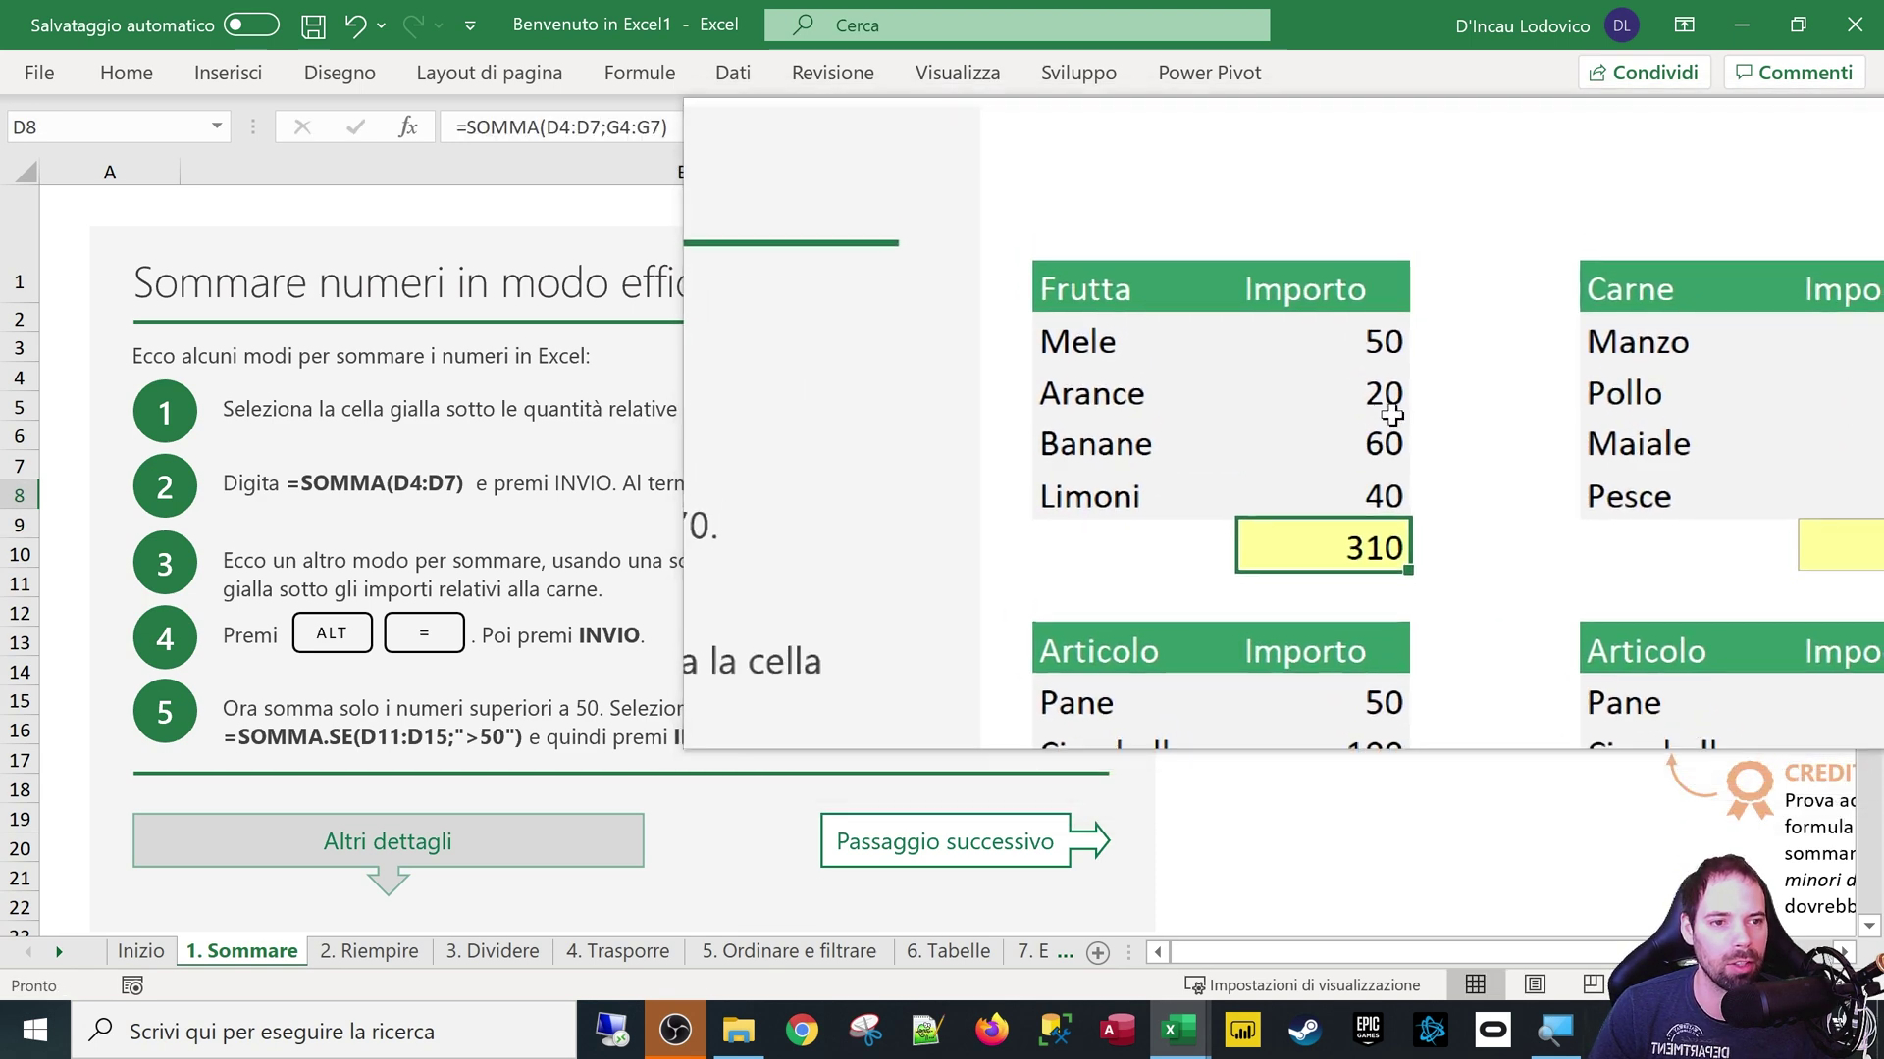
Select the fruit and meat amounts together, then select total cell D8
left_click_drag(1385, 380, 1385, 534)
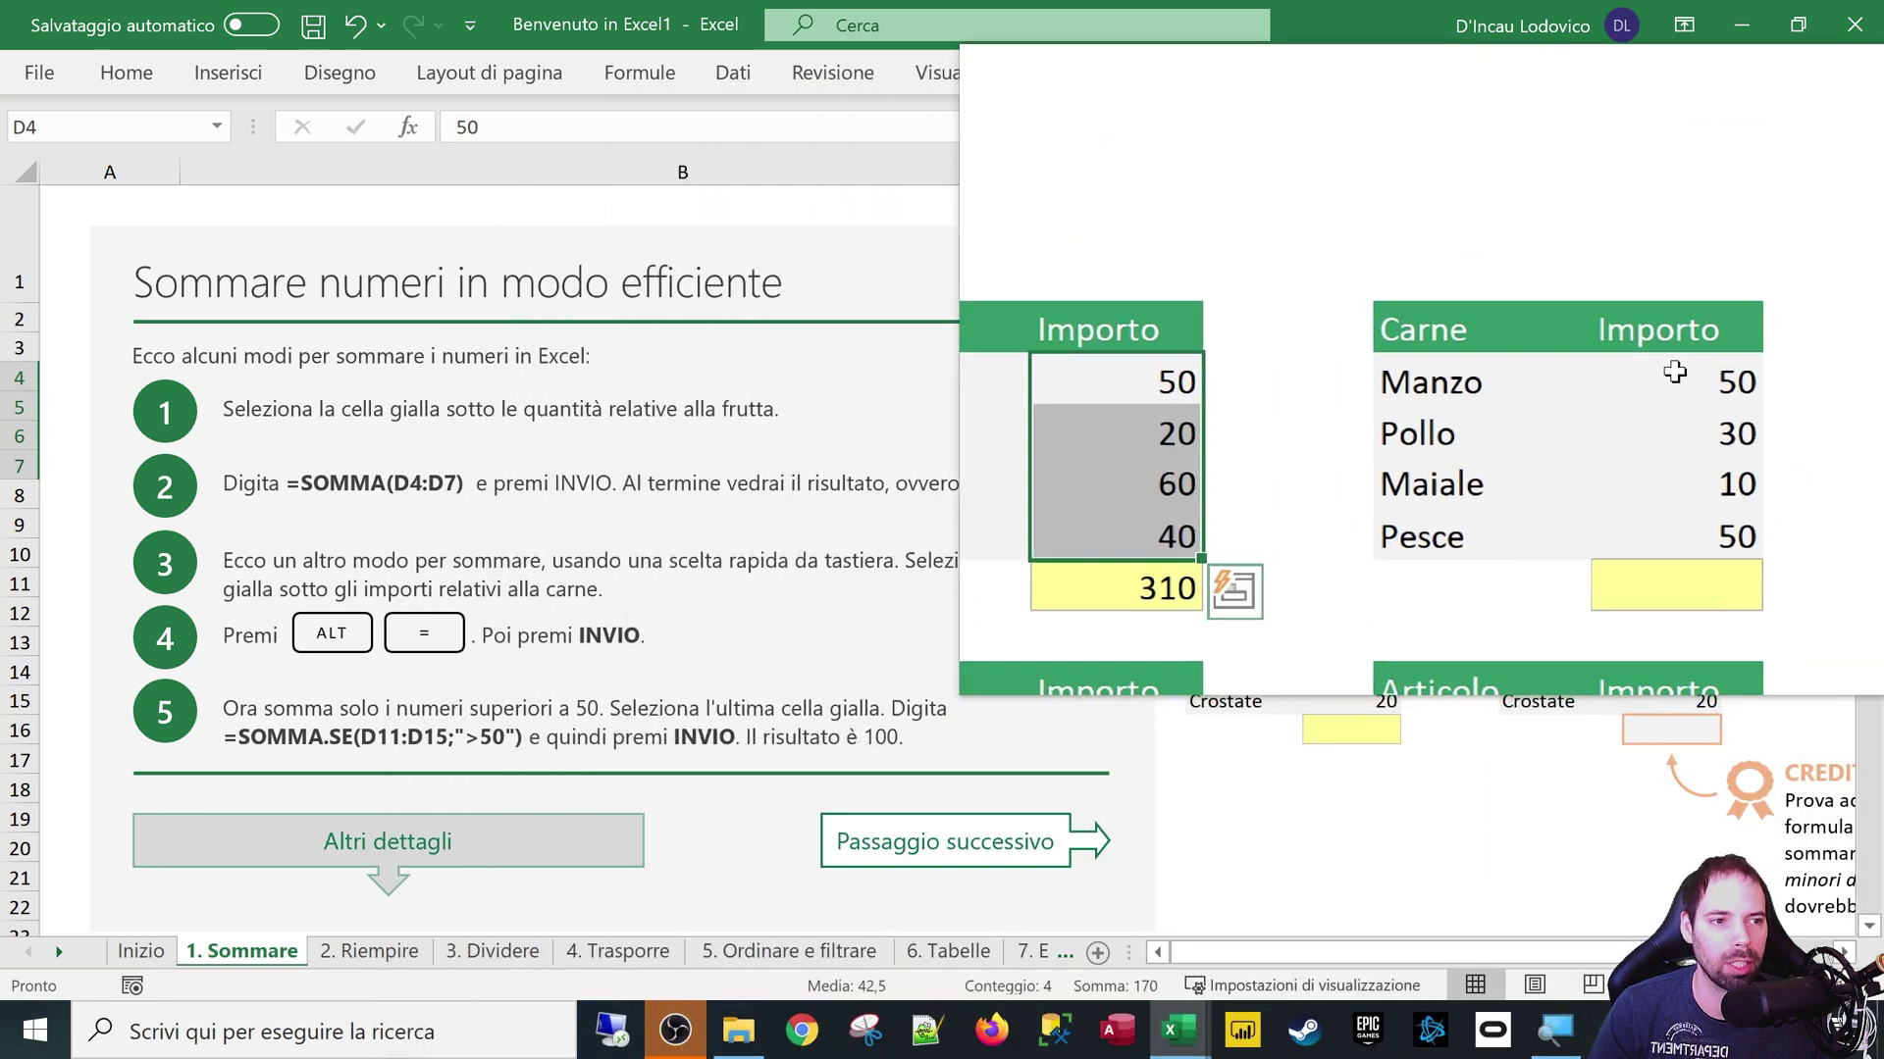
left_click_drag(1688, 358, 1707, 505)
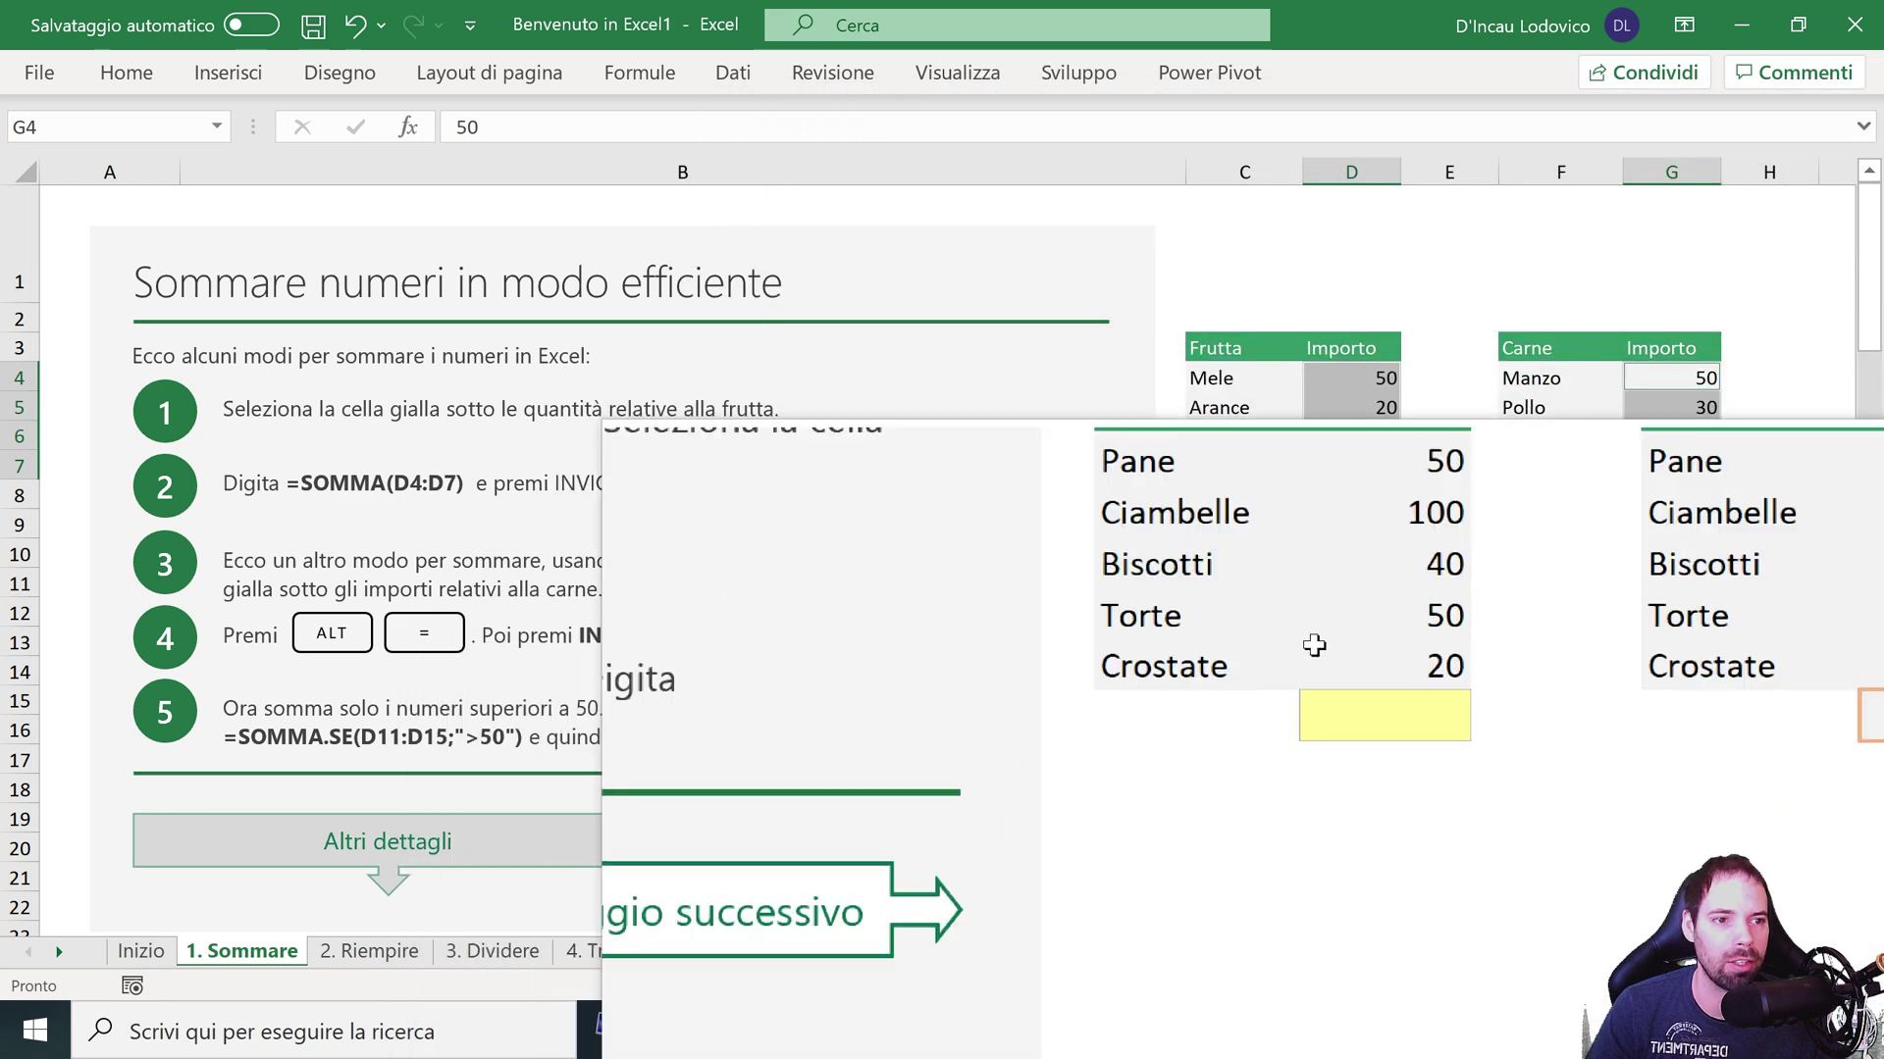
left_click(1376, 381)
left_click(1362, 497)
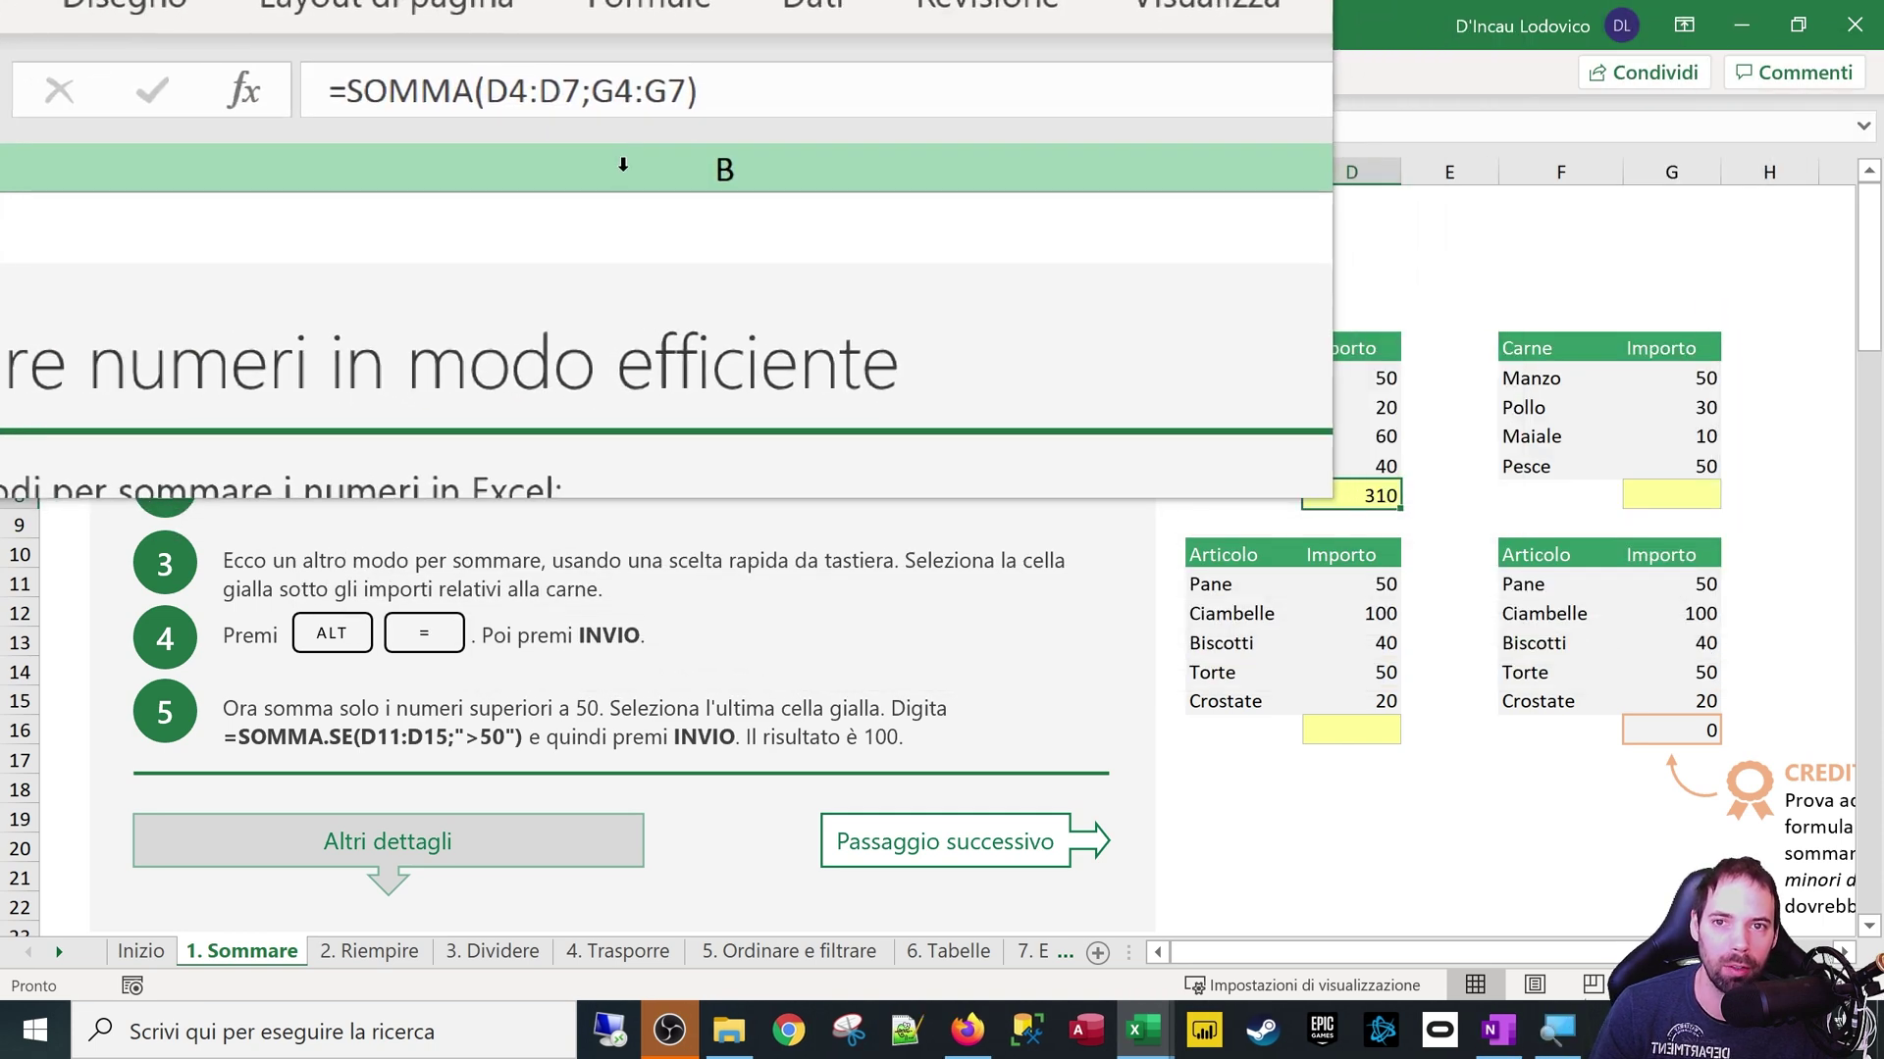
Review D8's =SOMMA(D4:D7;G4:G7) in the formula bar, highlighting G4:G7, and confirm 310
left_click(571, 126)
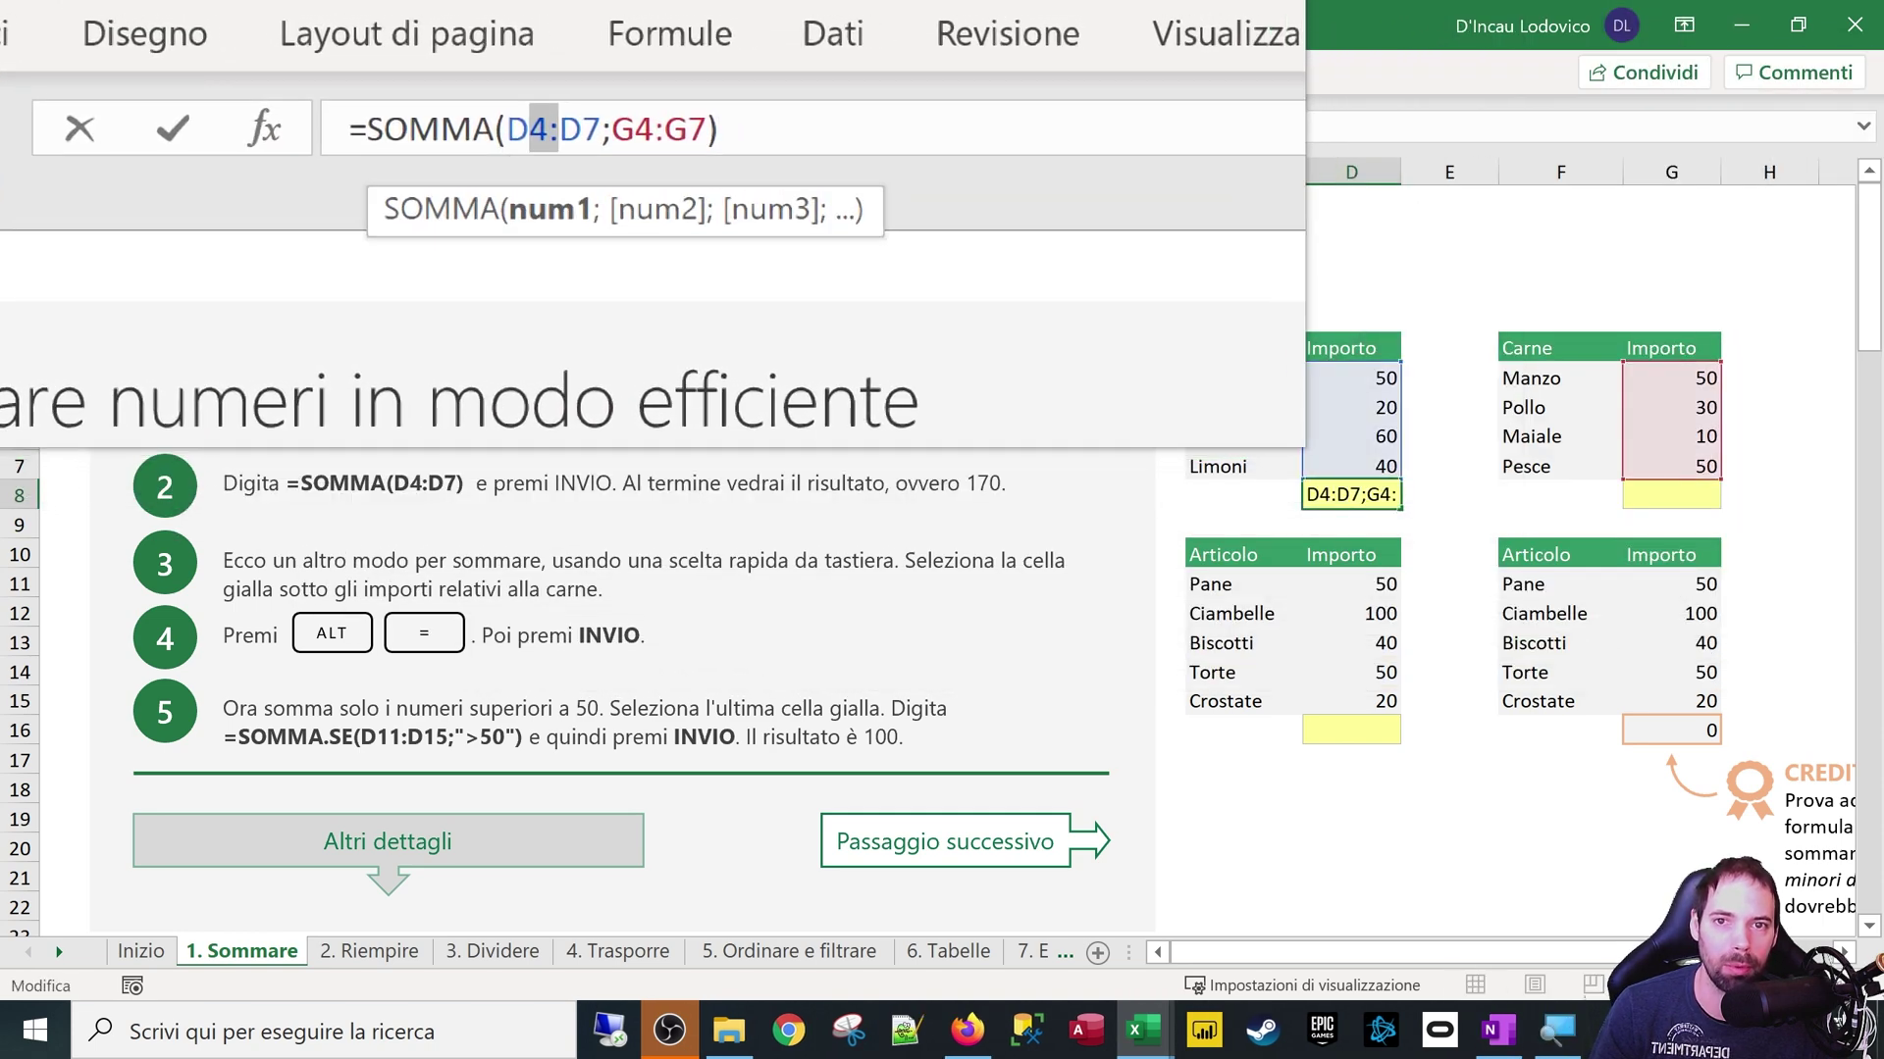
left_click(600, 129)
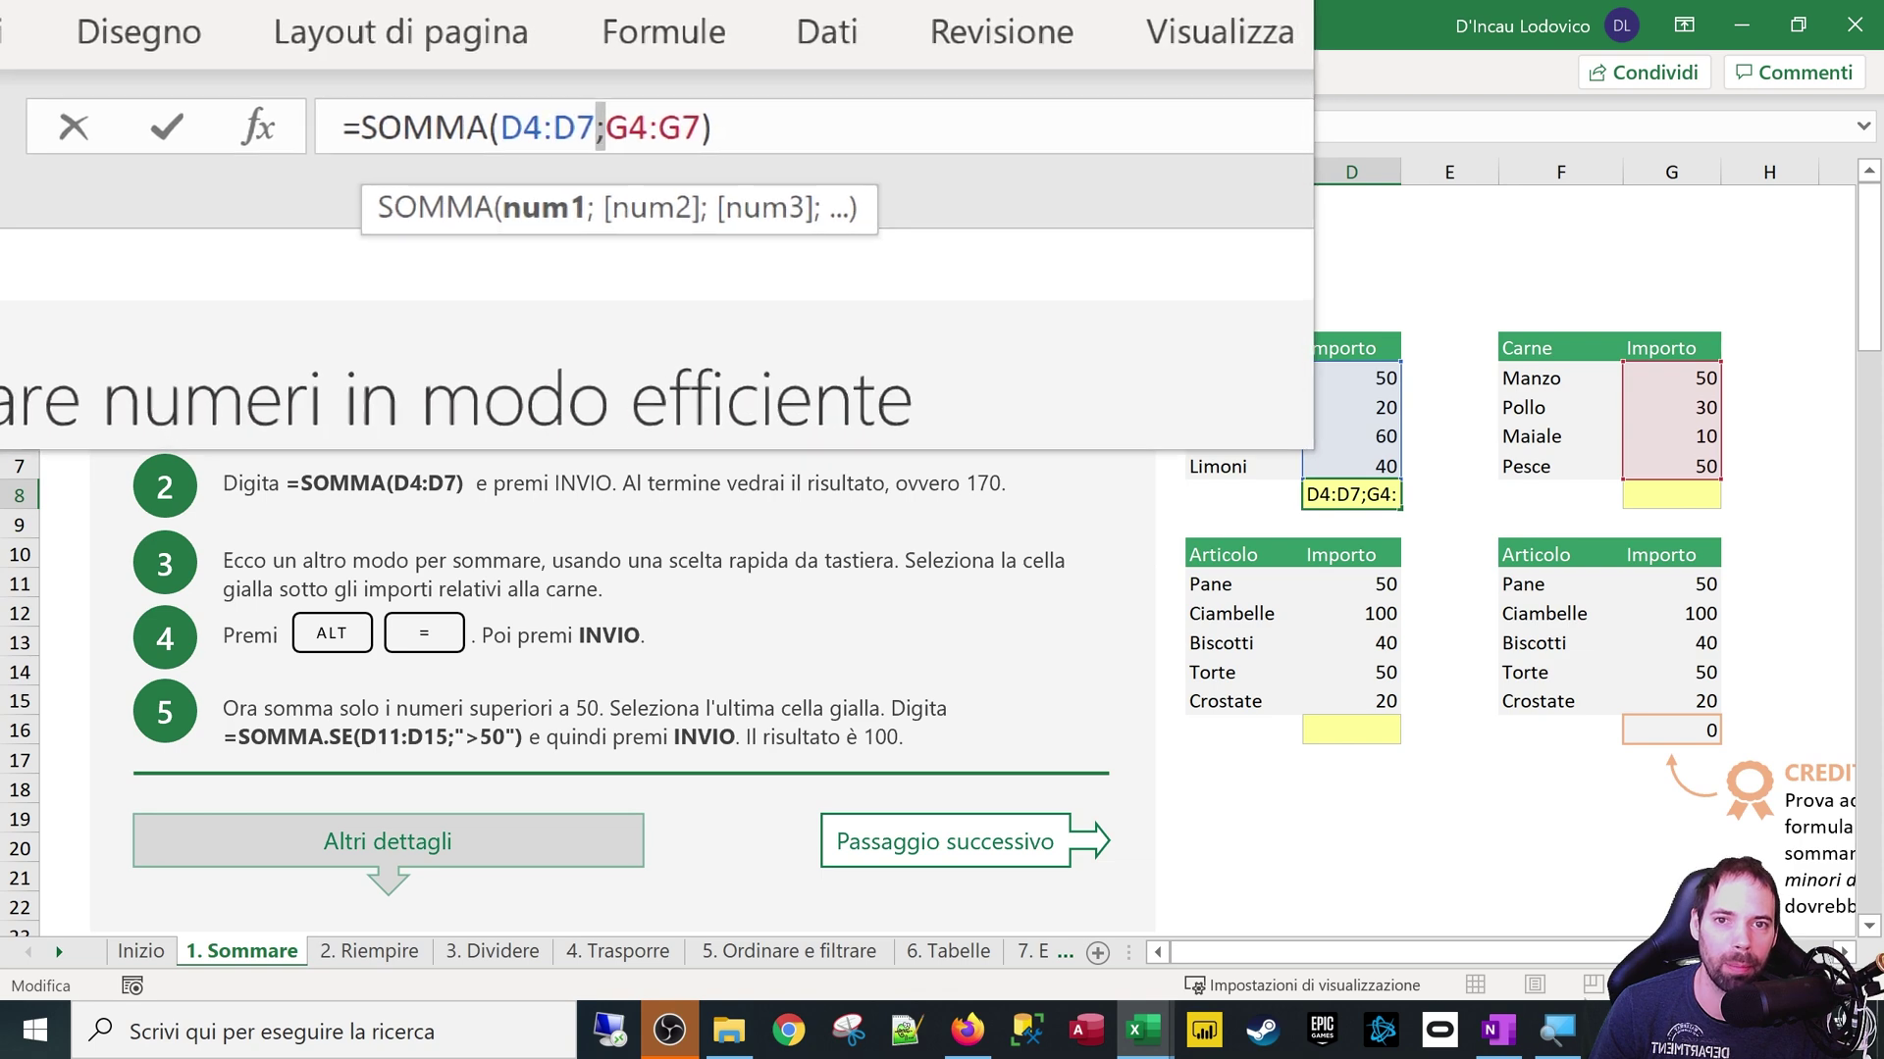
left_click_drag(605, 127, 698, 127)
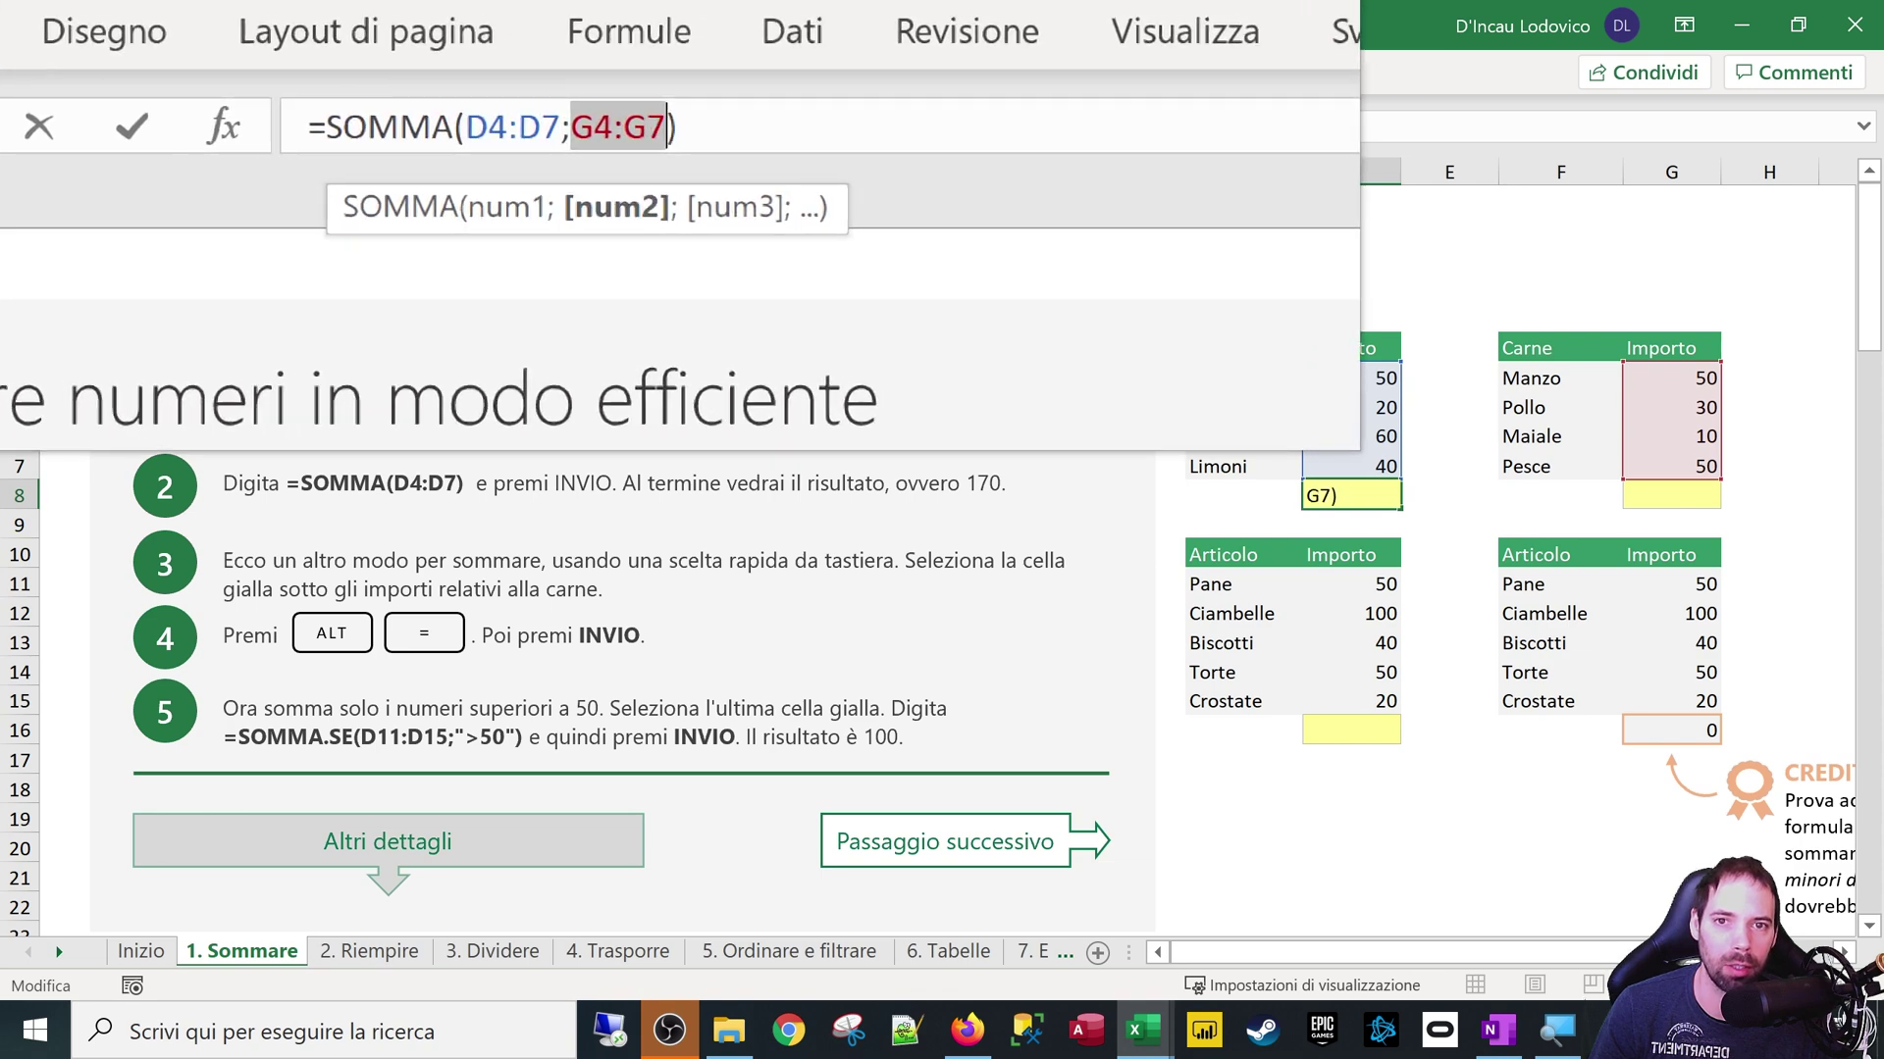
left_click(355, 127)
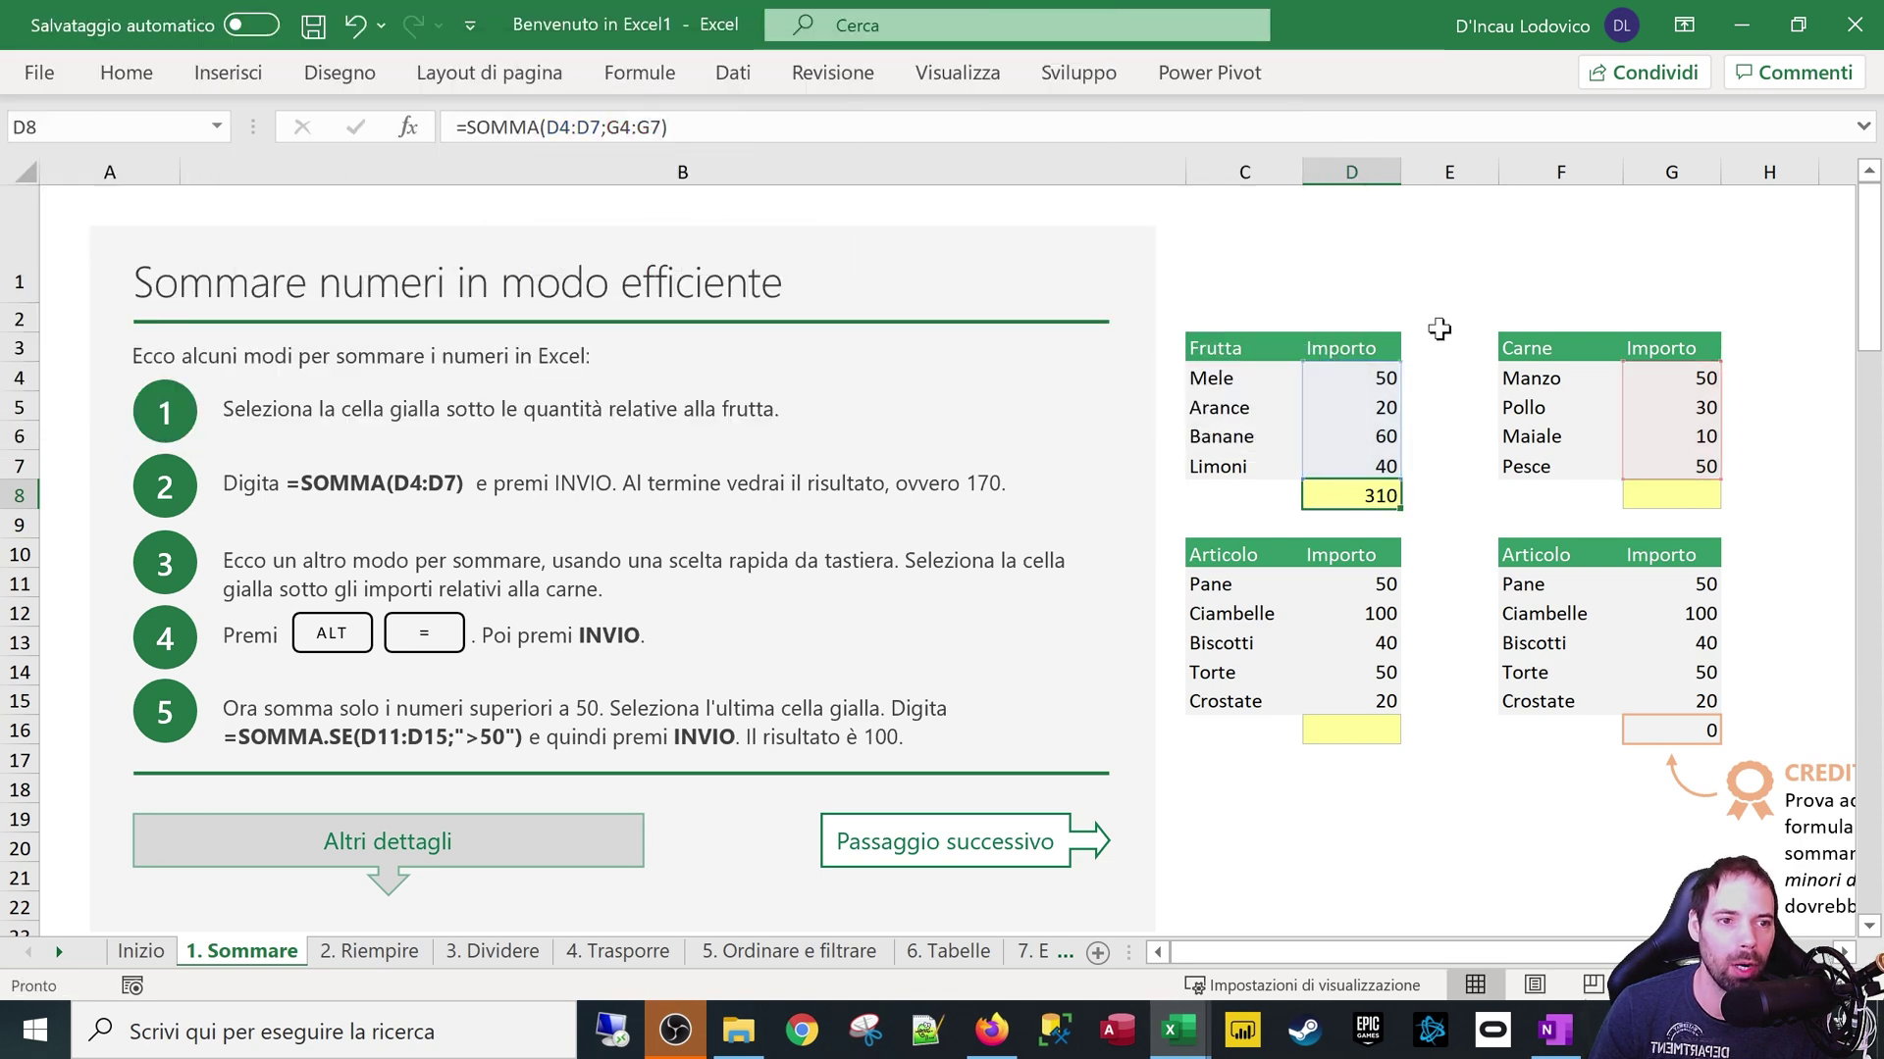
left_click_drag(1432, 951, 1511, 974)
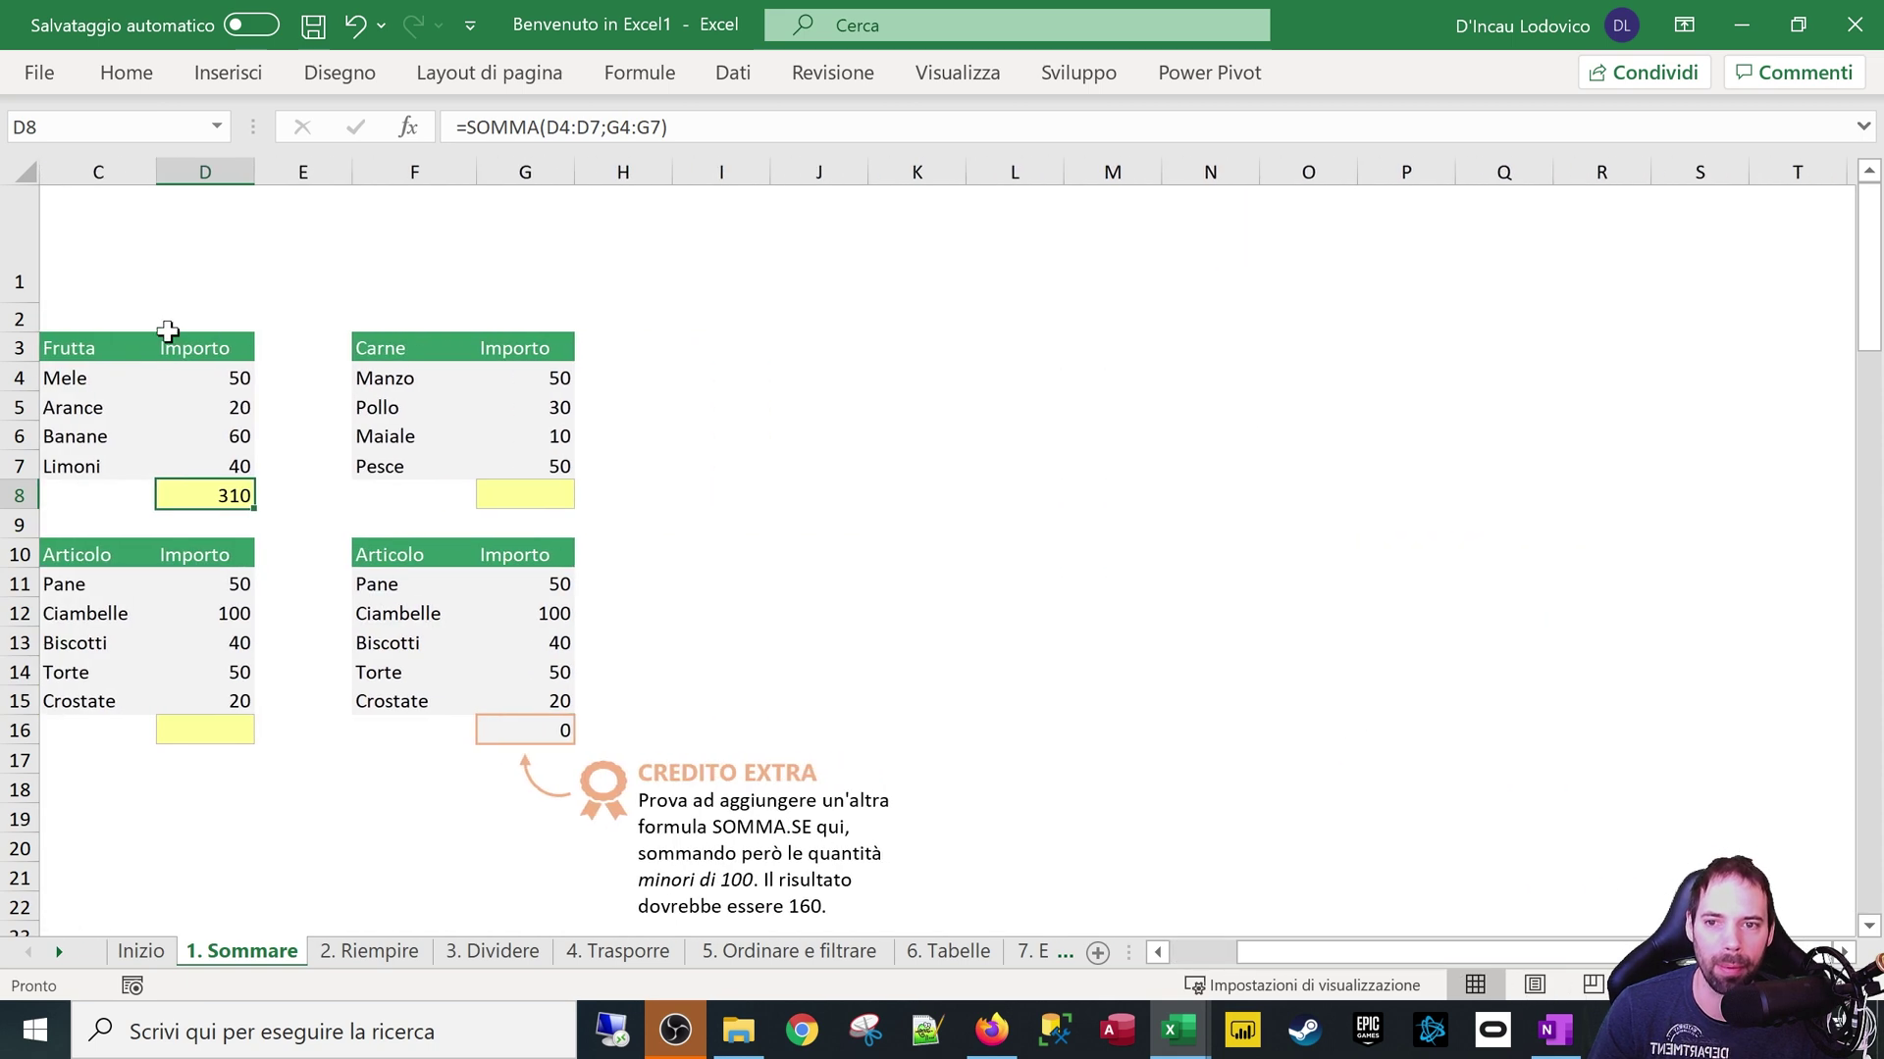
Copy the fruit table C3:D7 to J3
left_click_drag(64, 349, 187, 461)
key("ctrl+c")
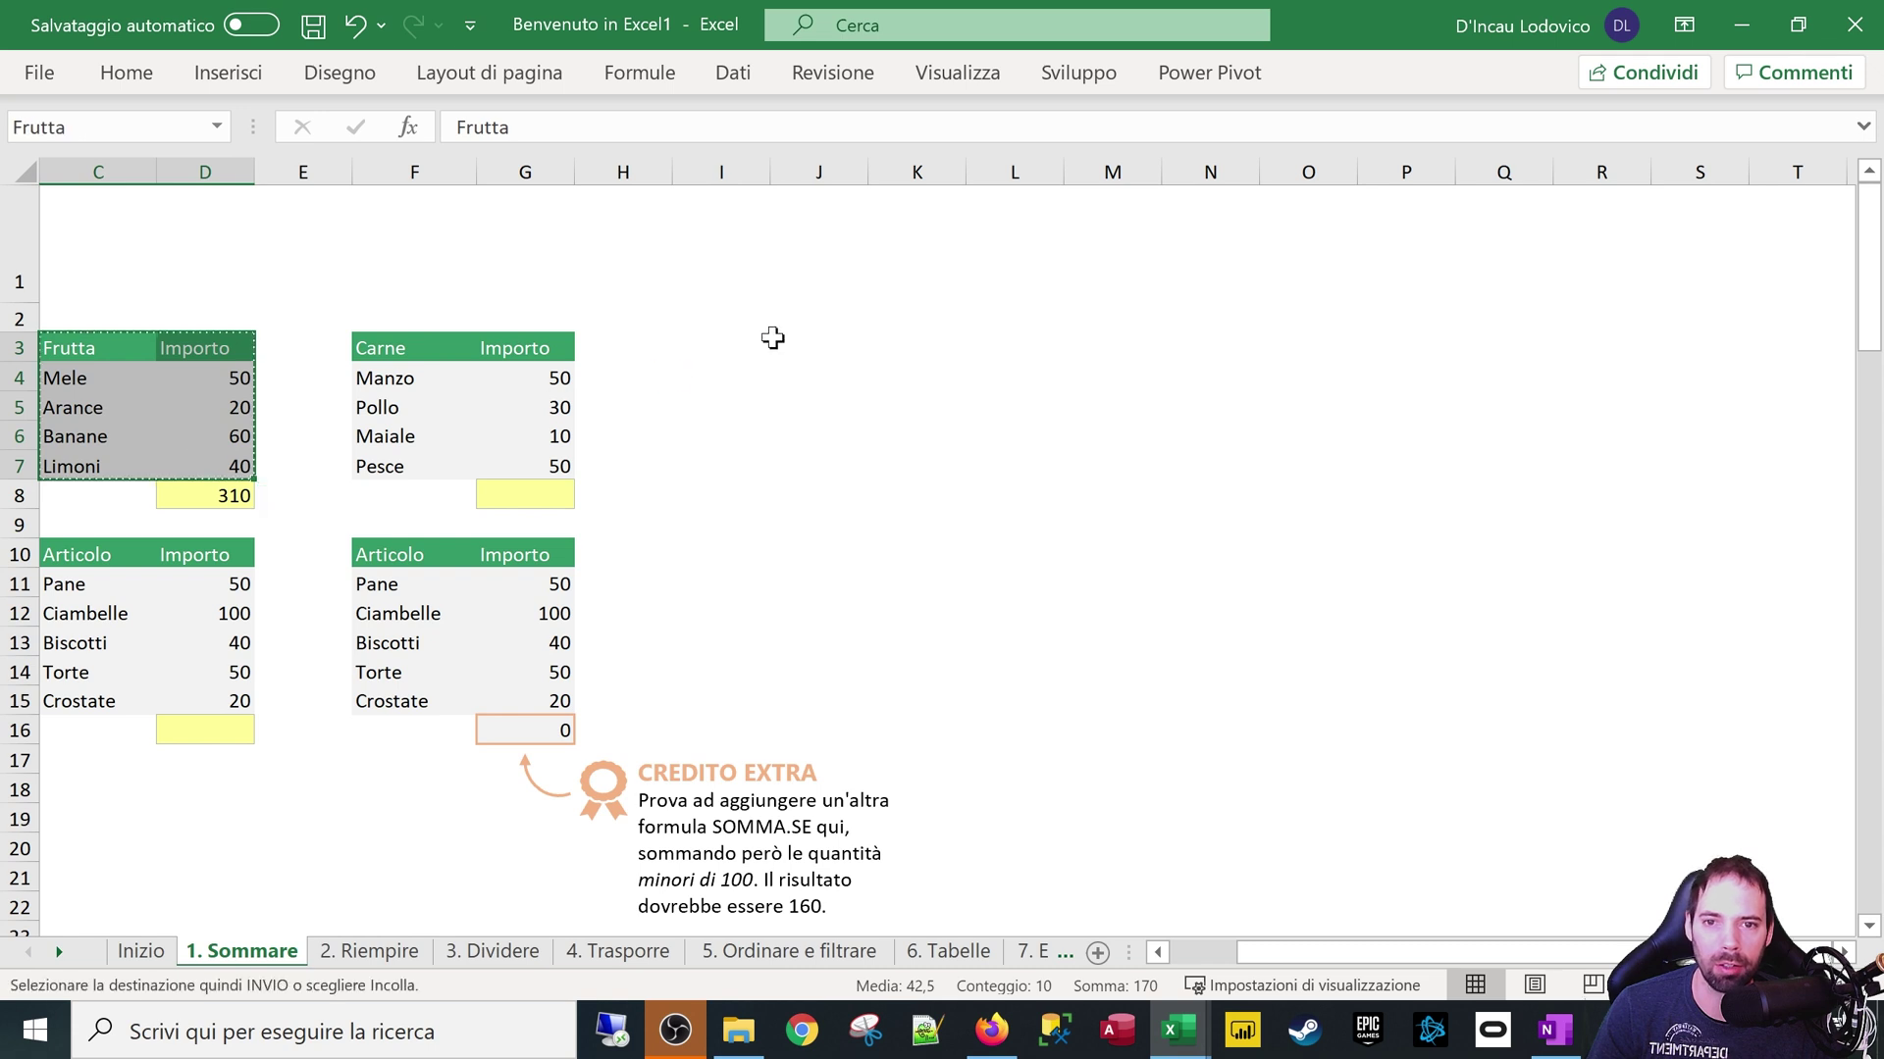
left_click(780, 349)
key("ctrl+v")
Copy the meat Importo column G3:G7 into columns L, M, N, O and P
left_click_drag(541, 380, 553, 459)
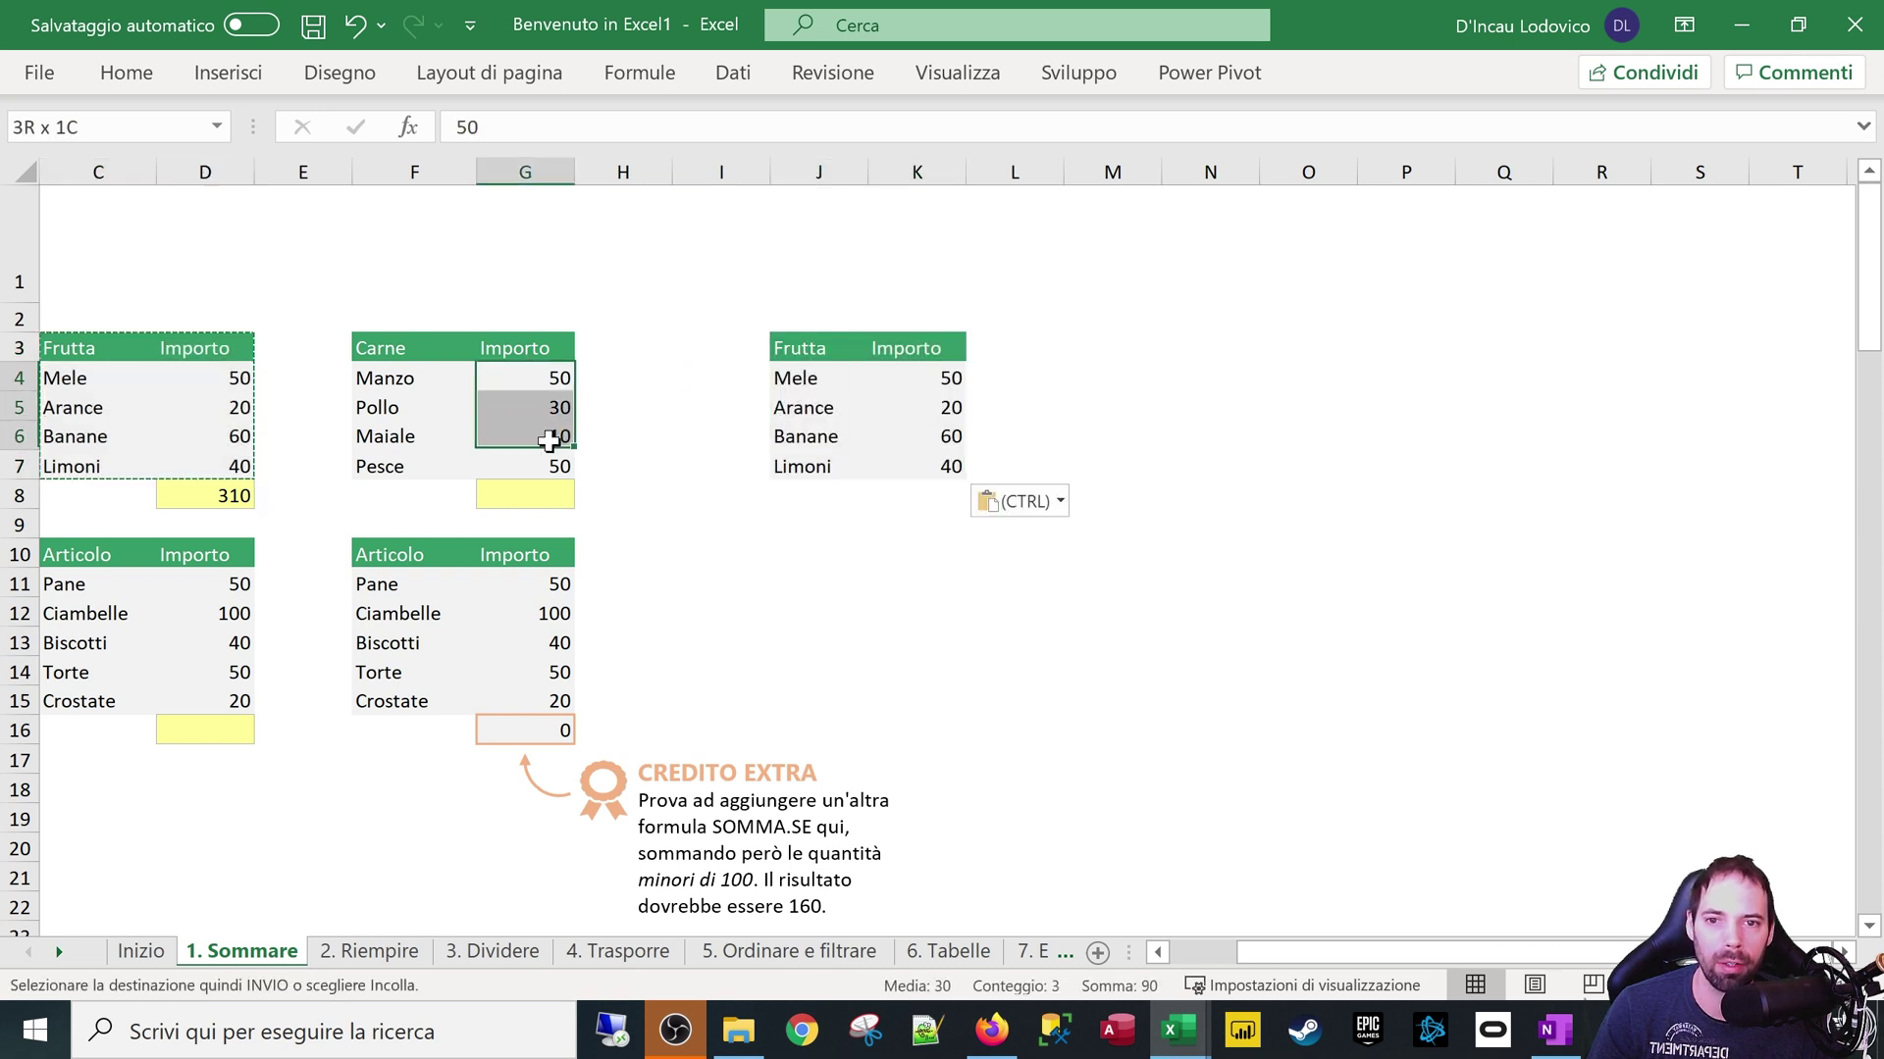
left_click_drag(530, 348, 554, 459)
key("ctrl+c")
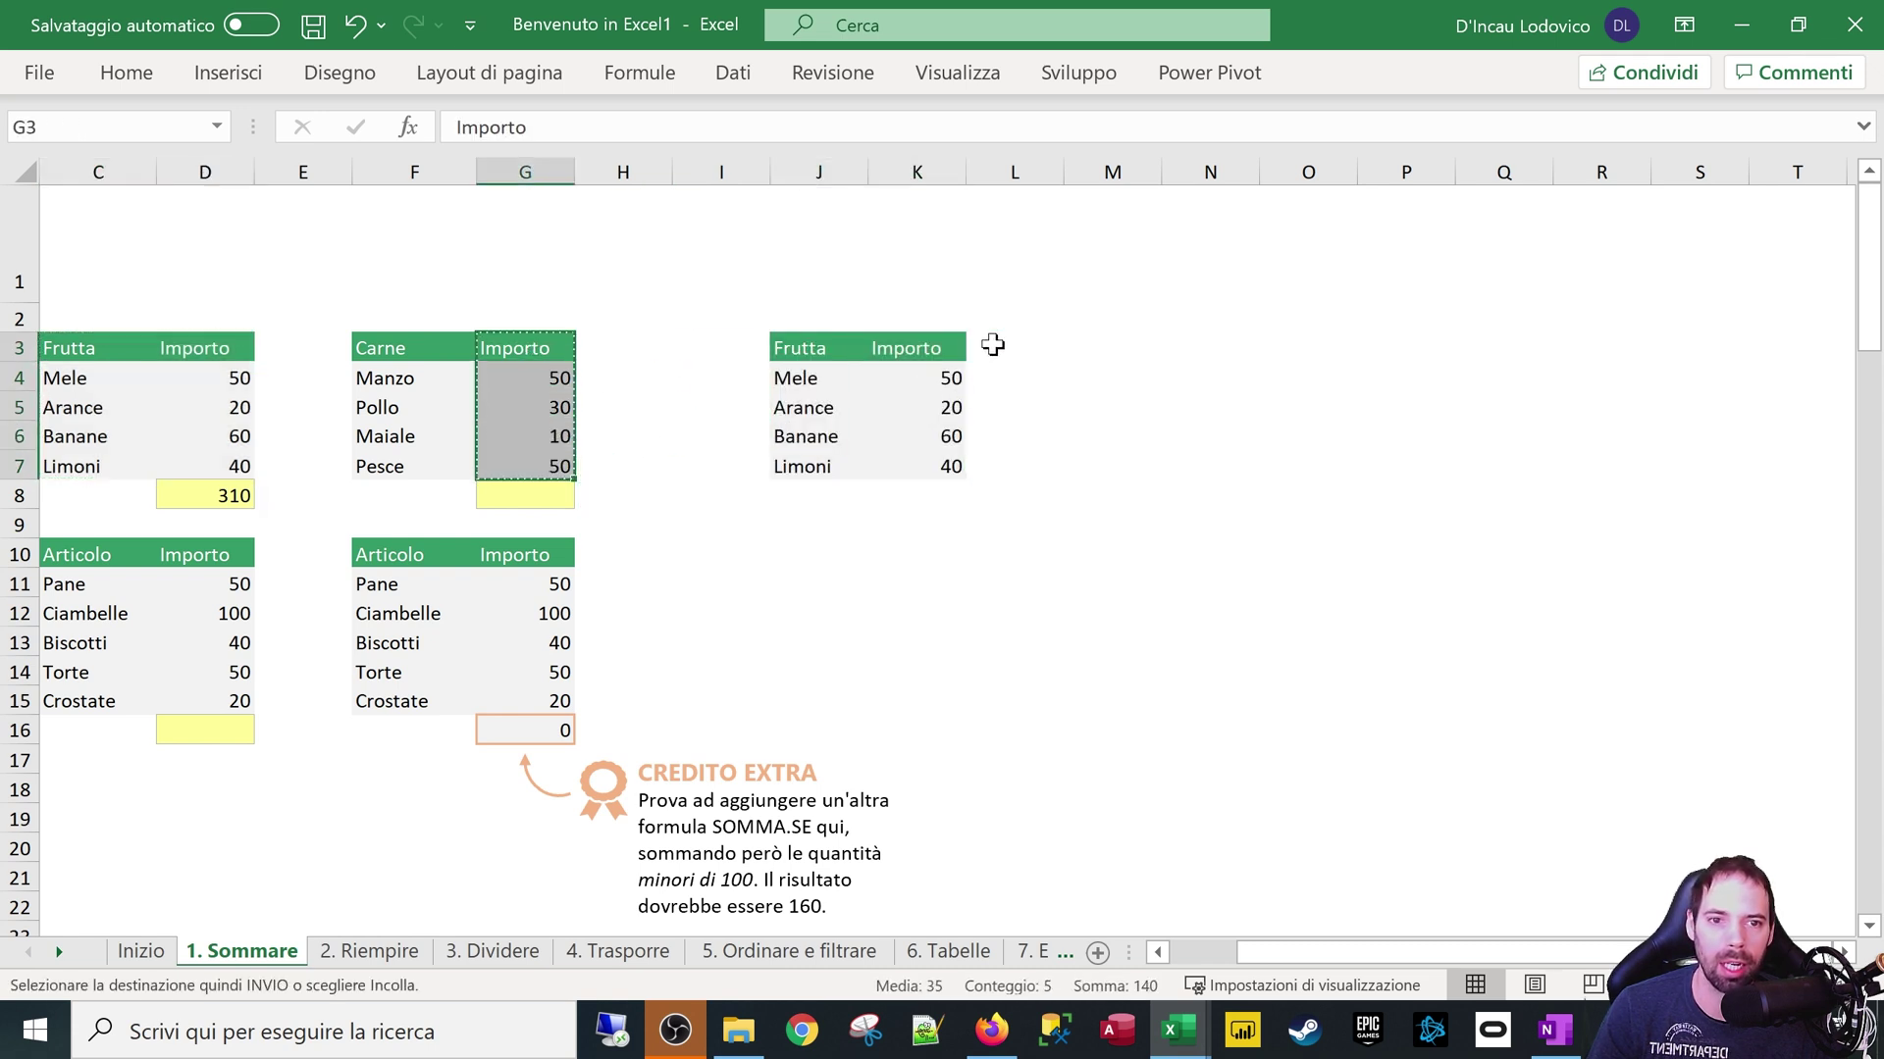
left_click(996, 346)
key("ctrl+v")
left_click(1079, 346)
key("ctrl+v")
left_click(1177, 348)
key("ctrl+v")
left_click(1310, 348)
key("ctrl+v")
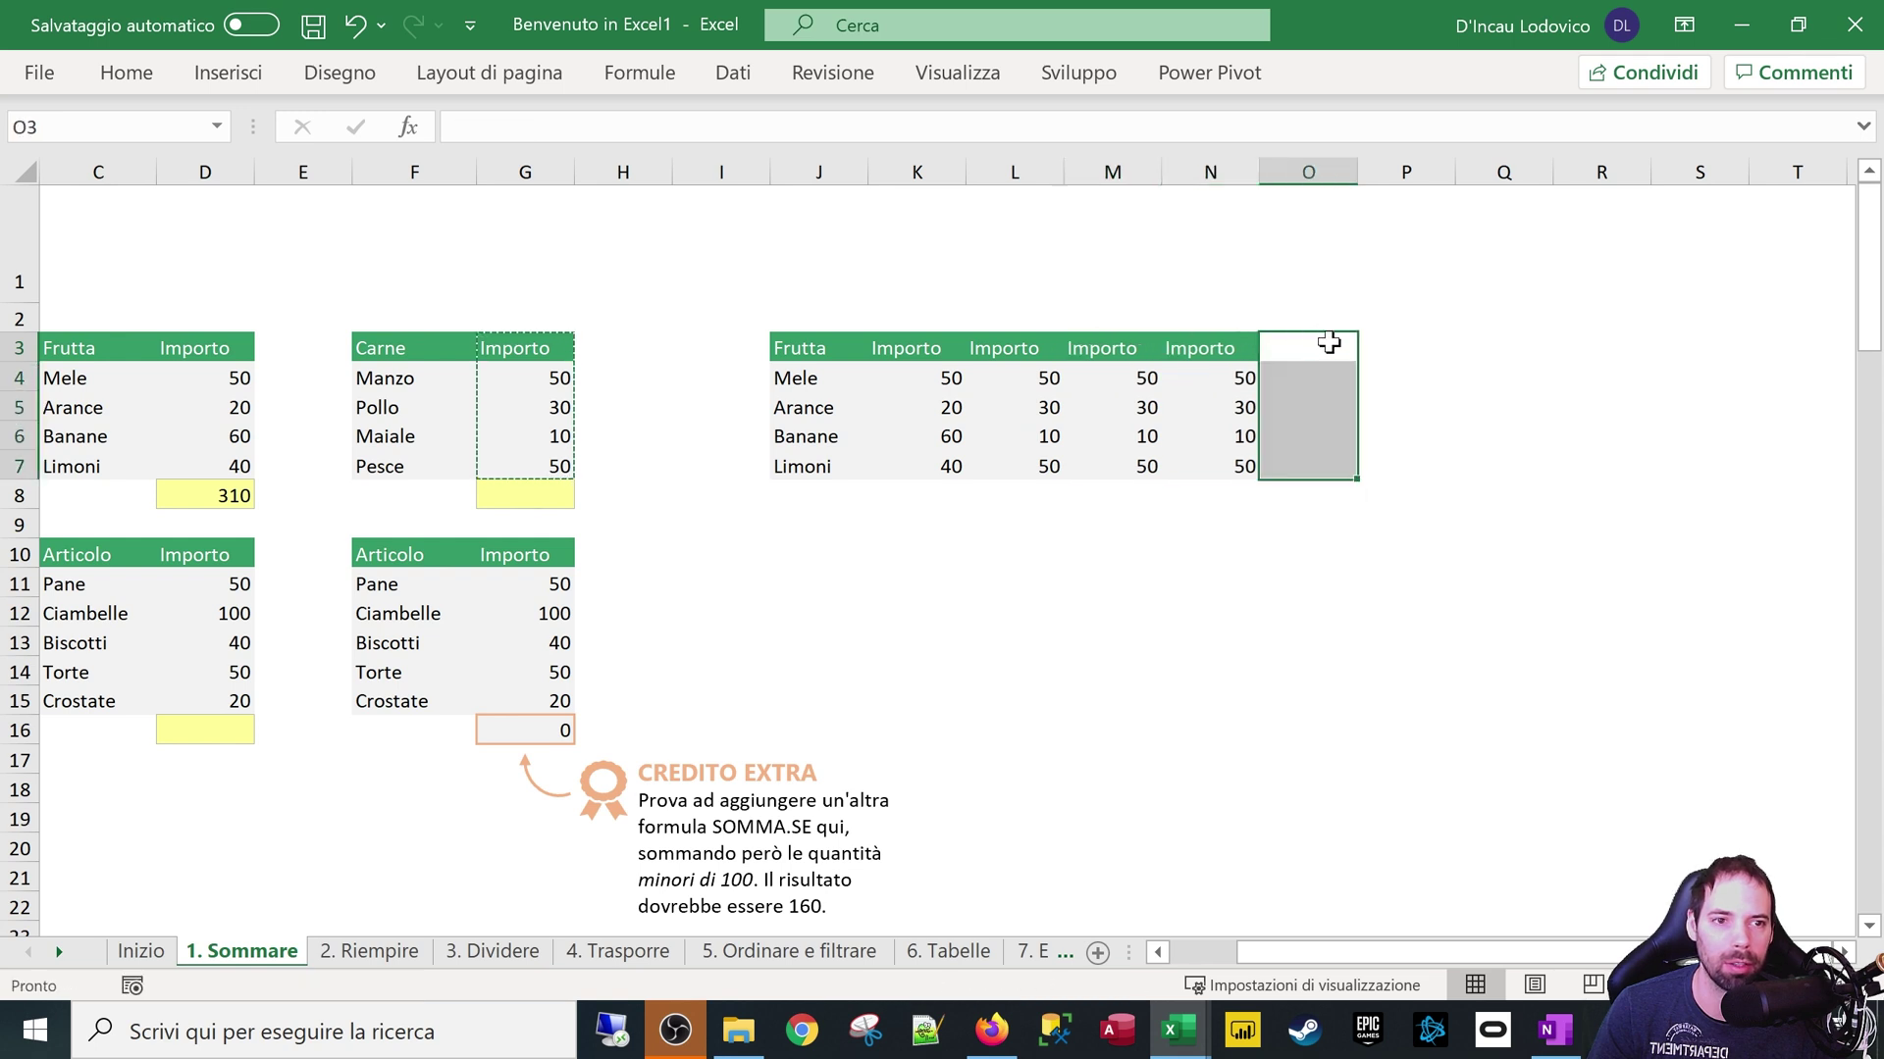
left_click(1374, 346)
key("ctrl+v")
Copy the D8 total formula and select K8 as its destination
left_click(917, 523)
left_click(236, 495)
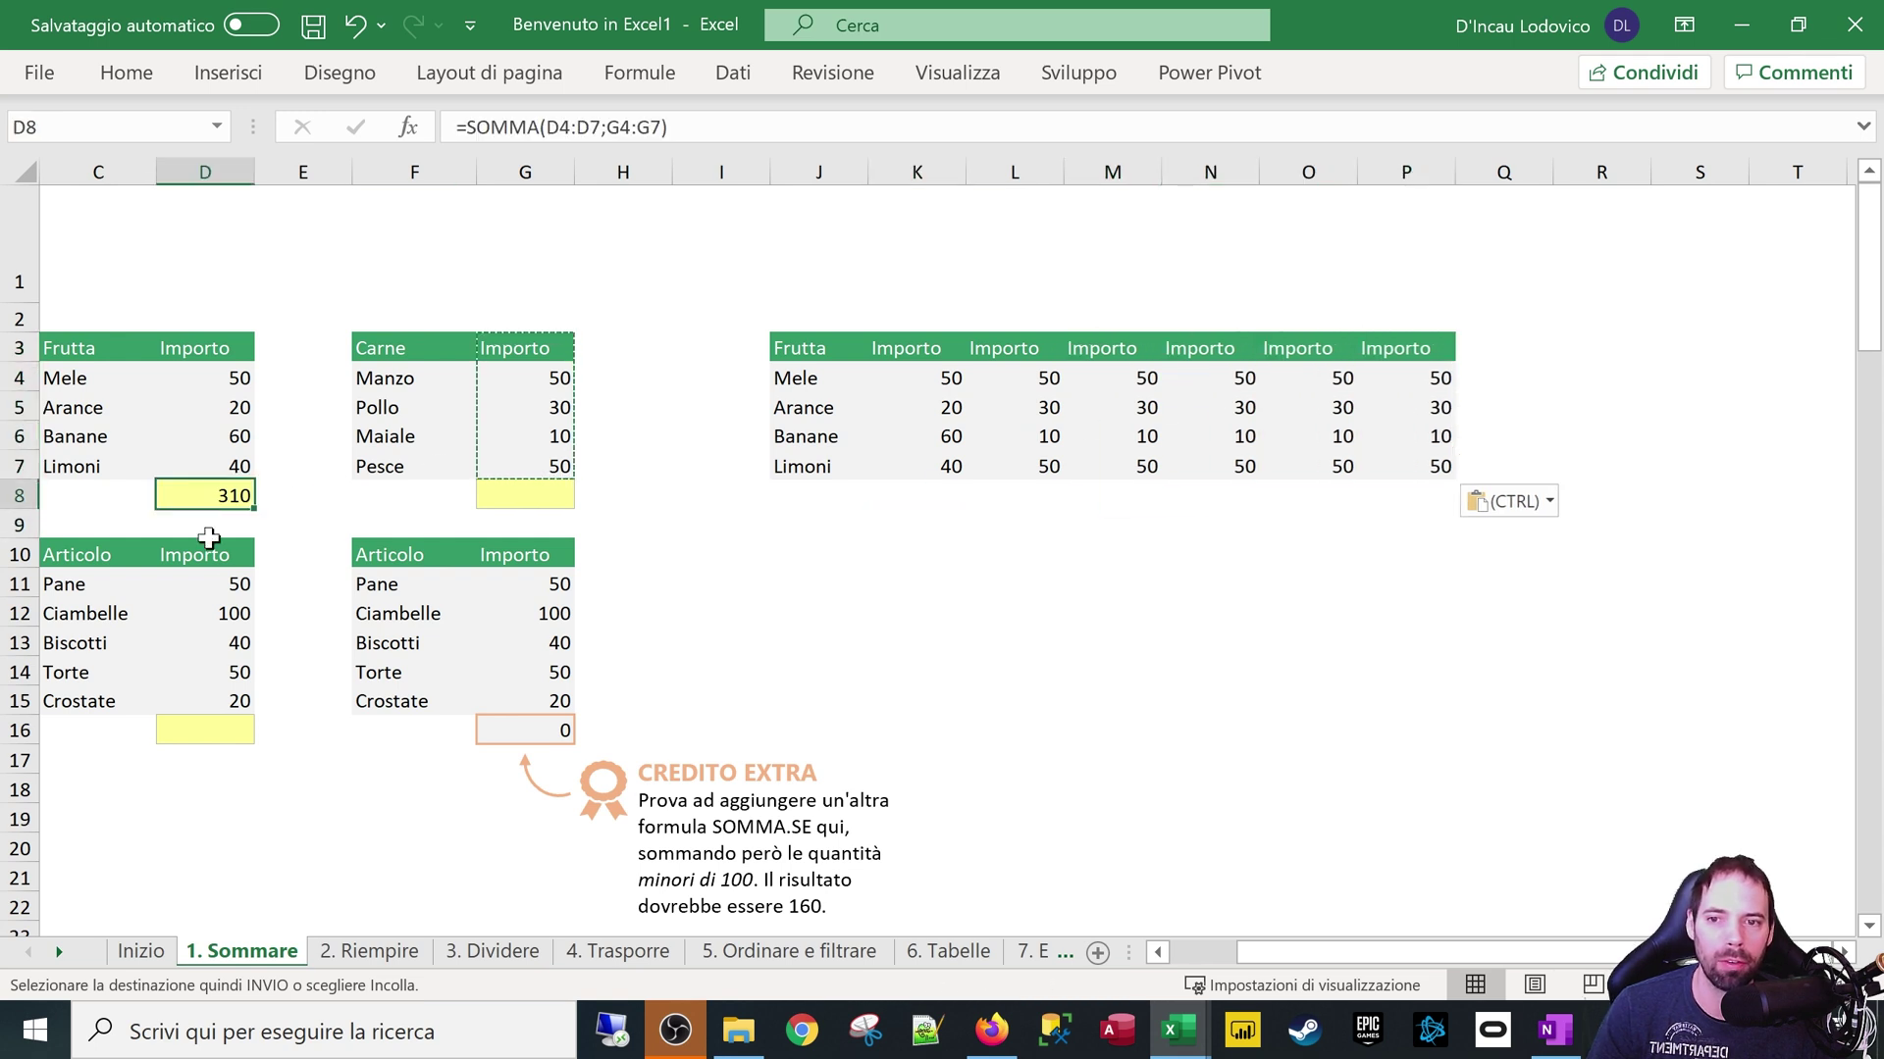
key("Escape")
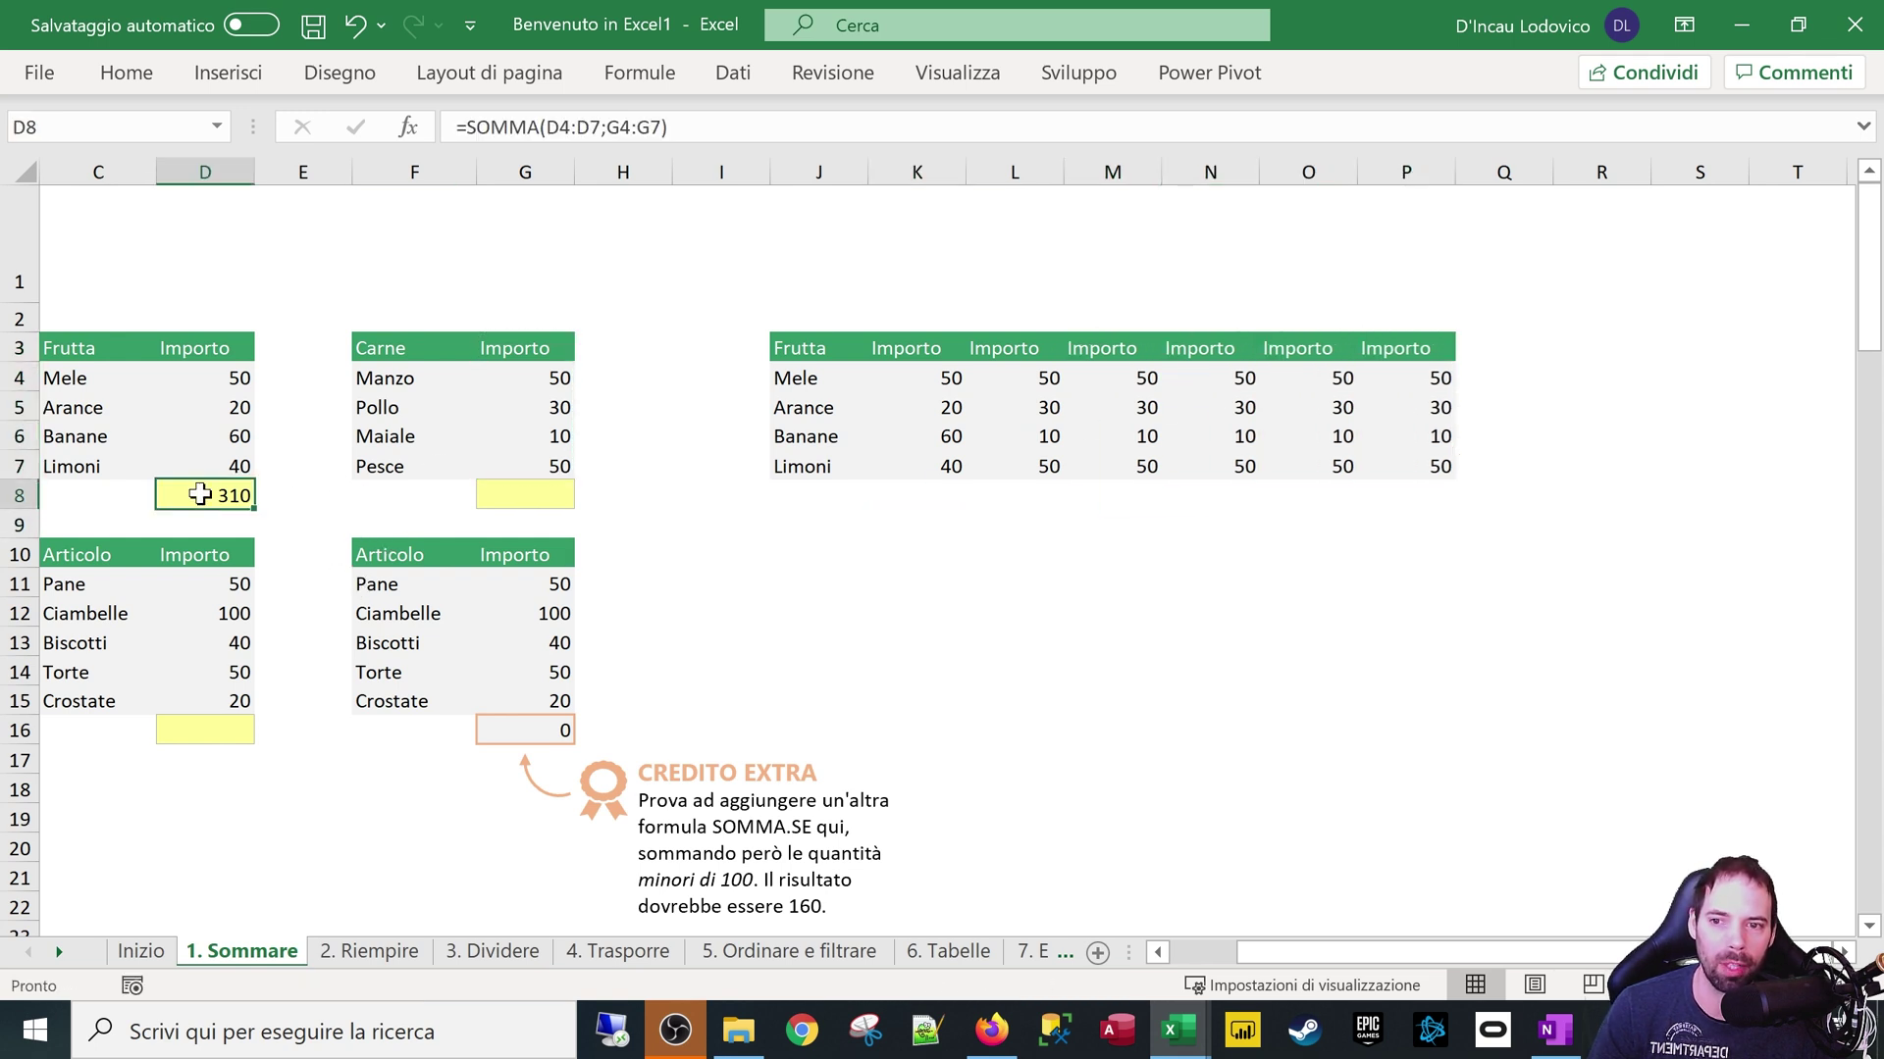
key("ctrl+c")
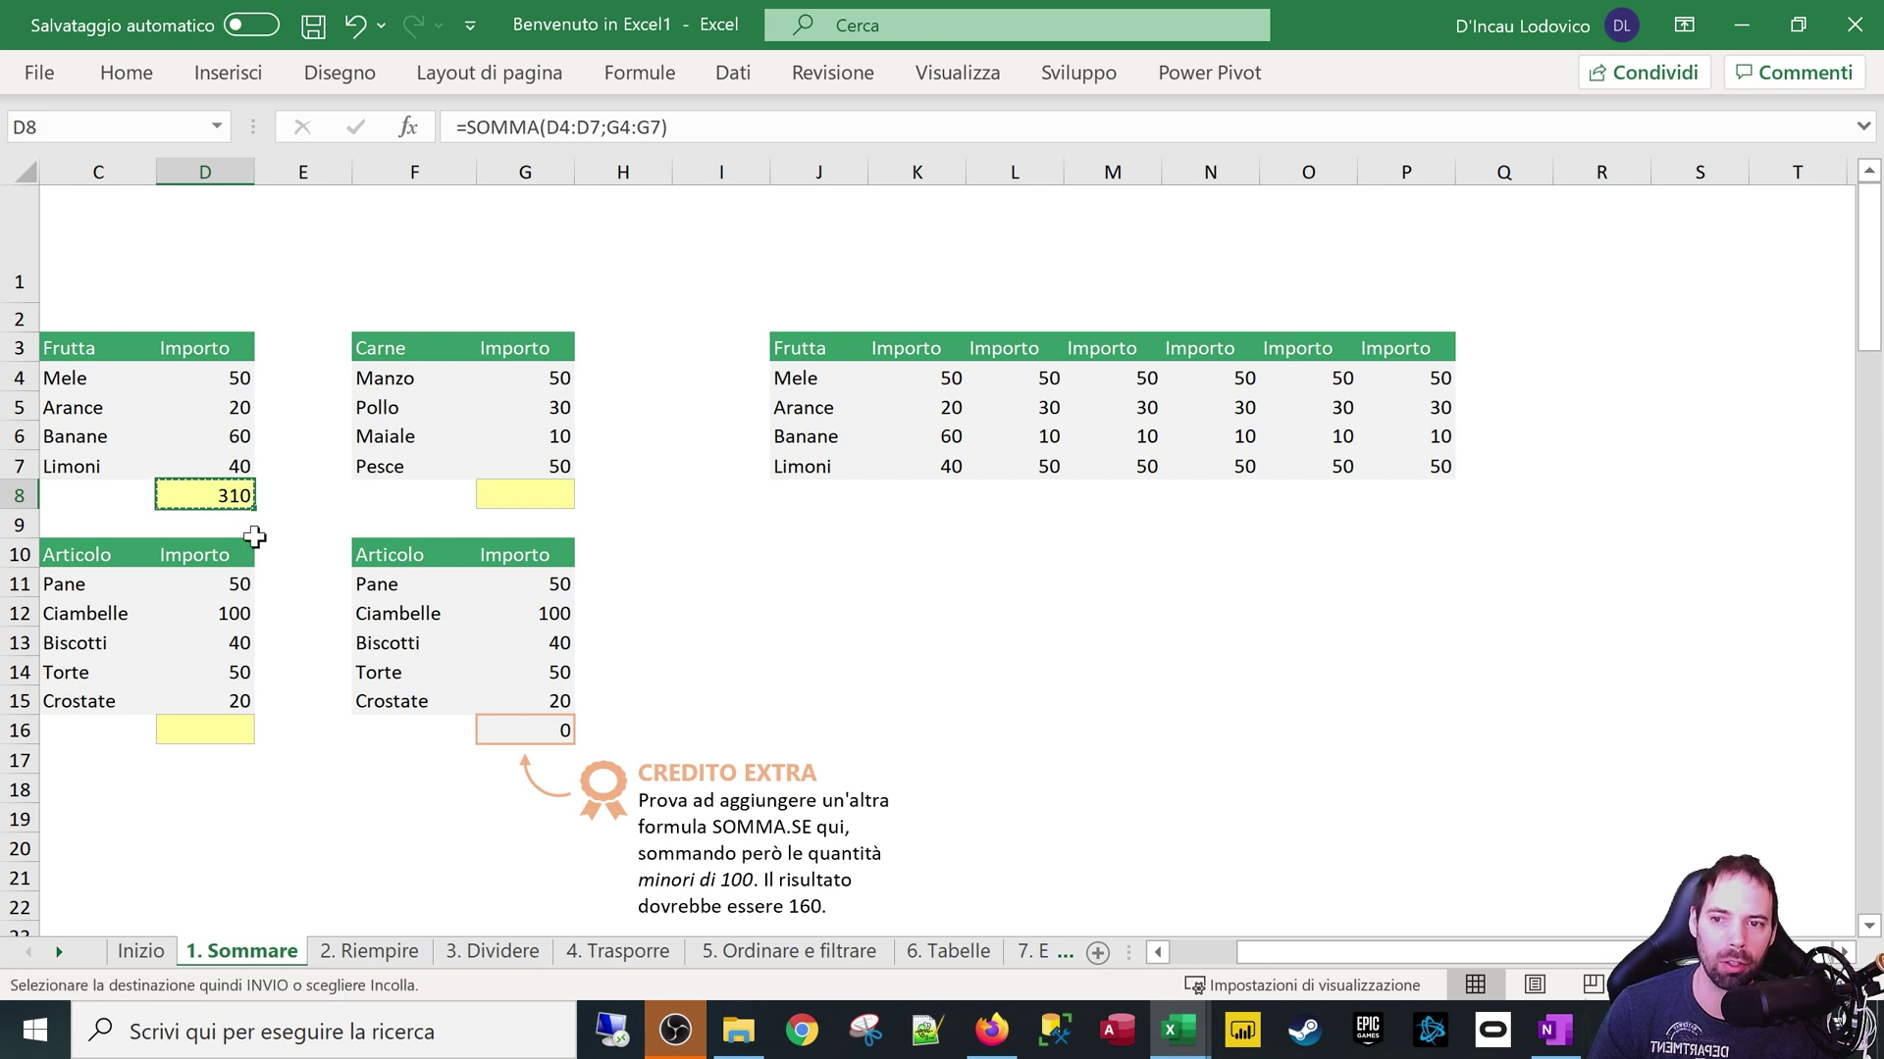
left_click(963, 500)
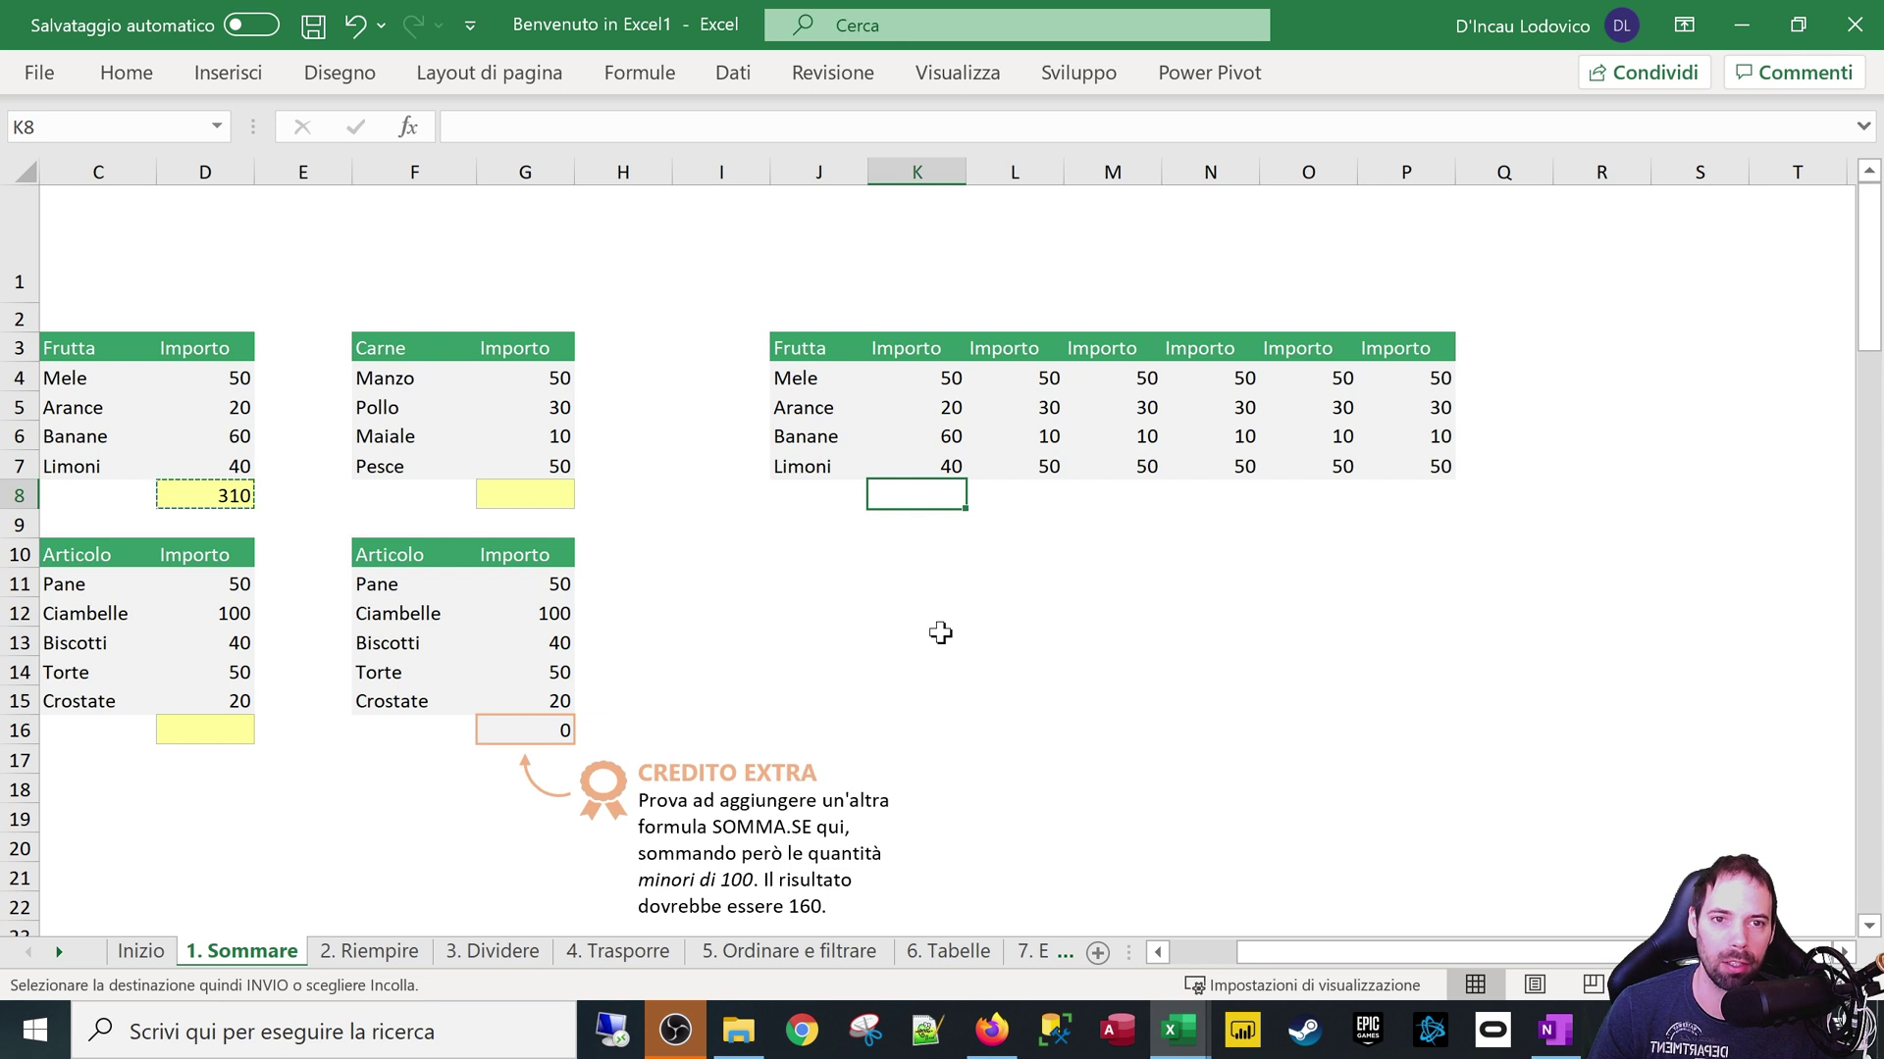
Paste the total into K8 and enter 100 as the Arance amount in K5
key("ctrl+v")
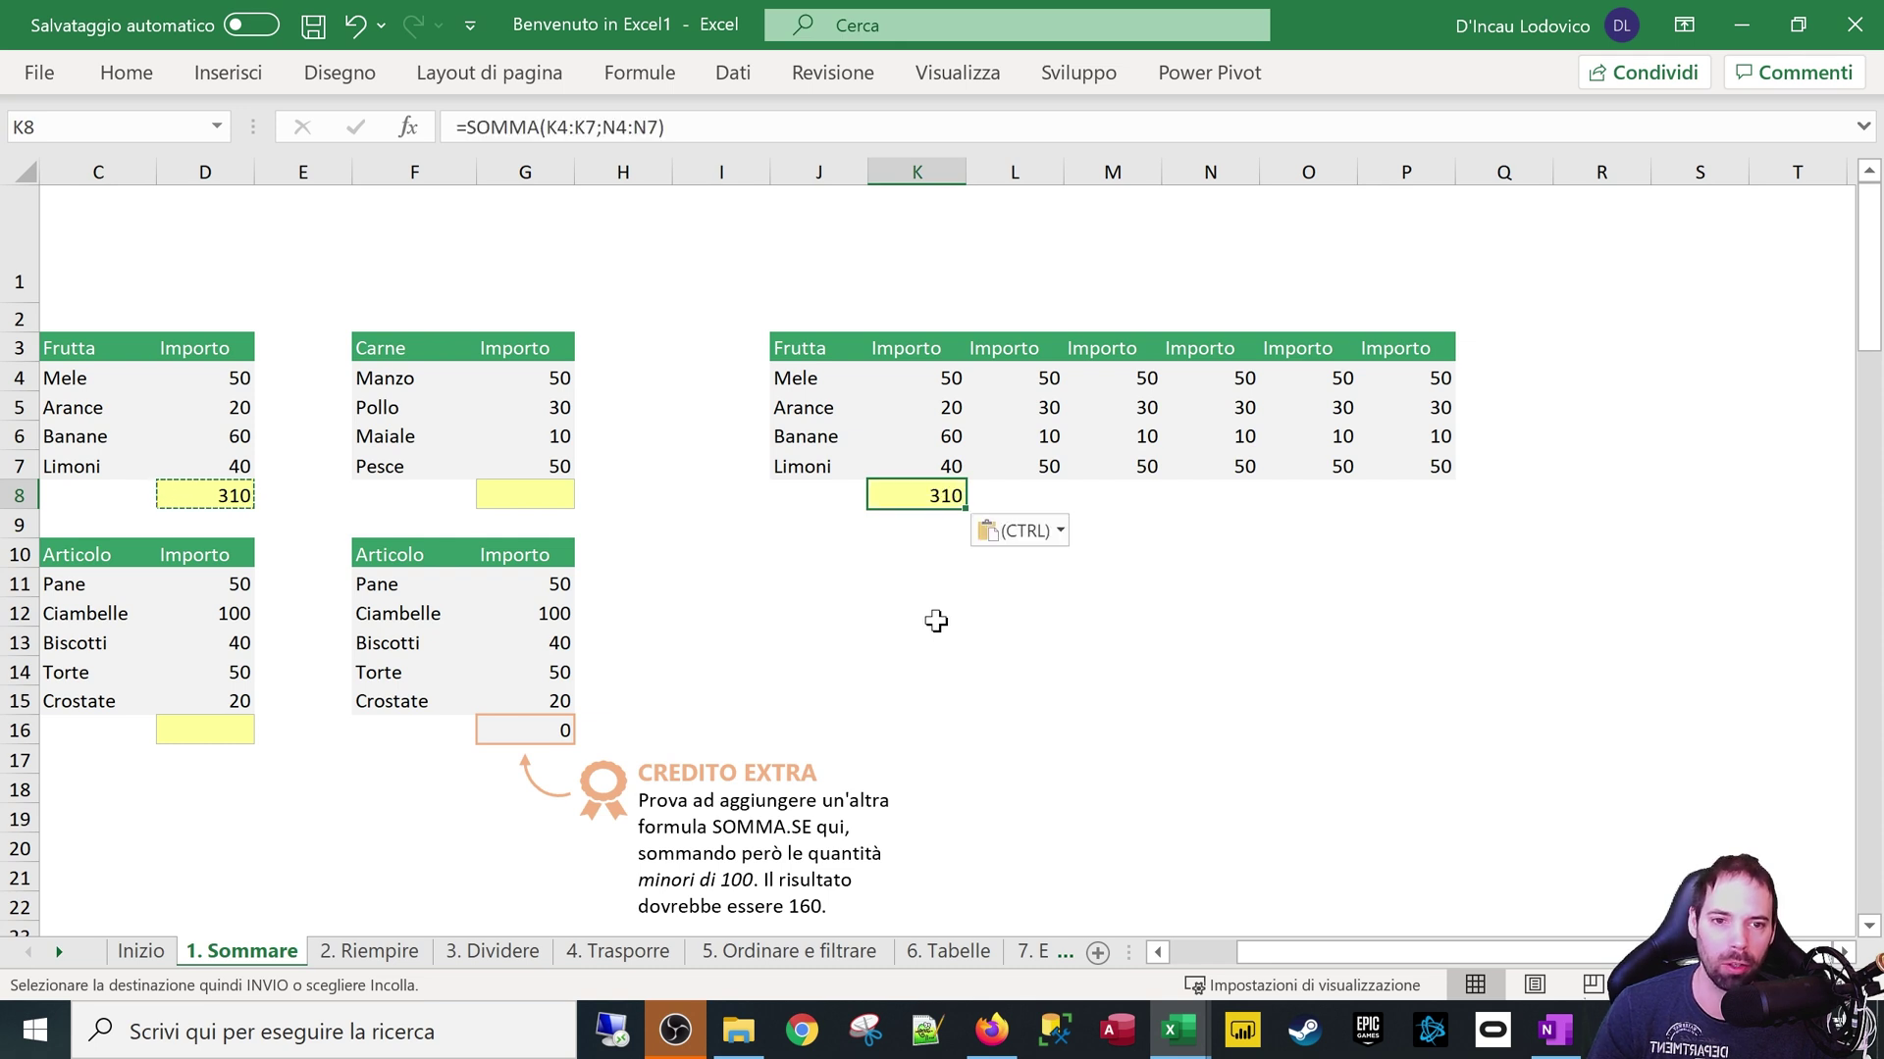
left_click(953, 416)
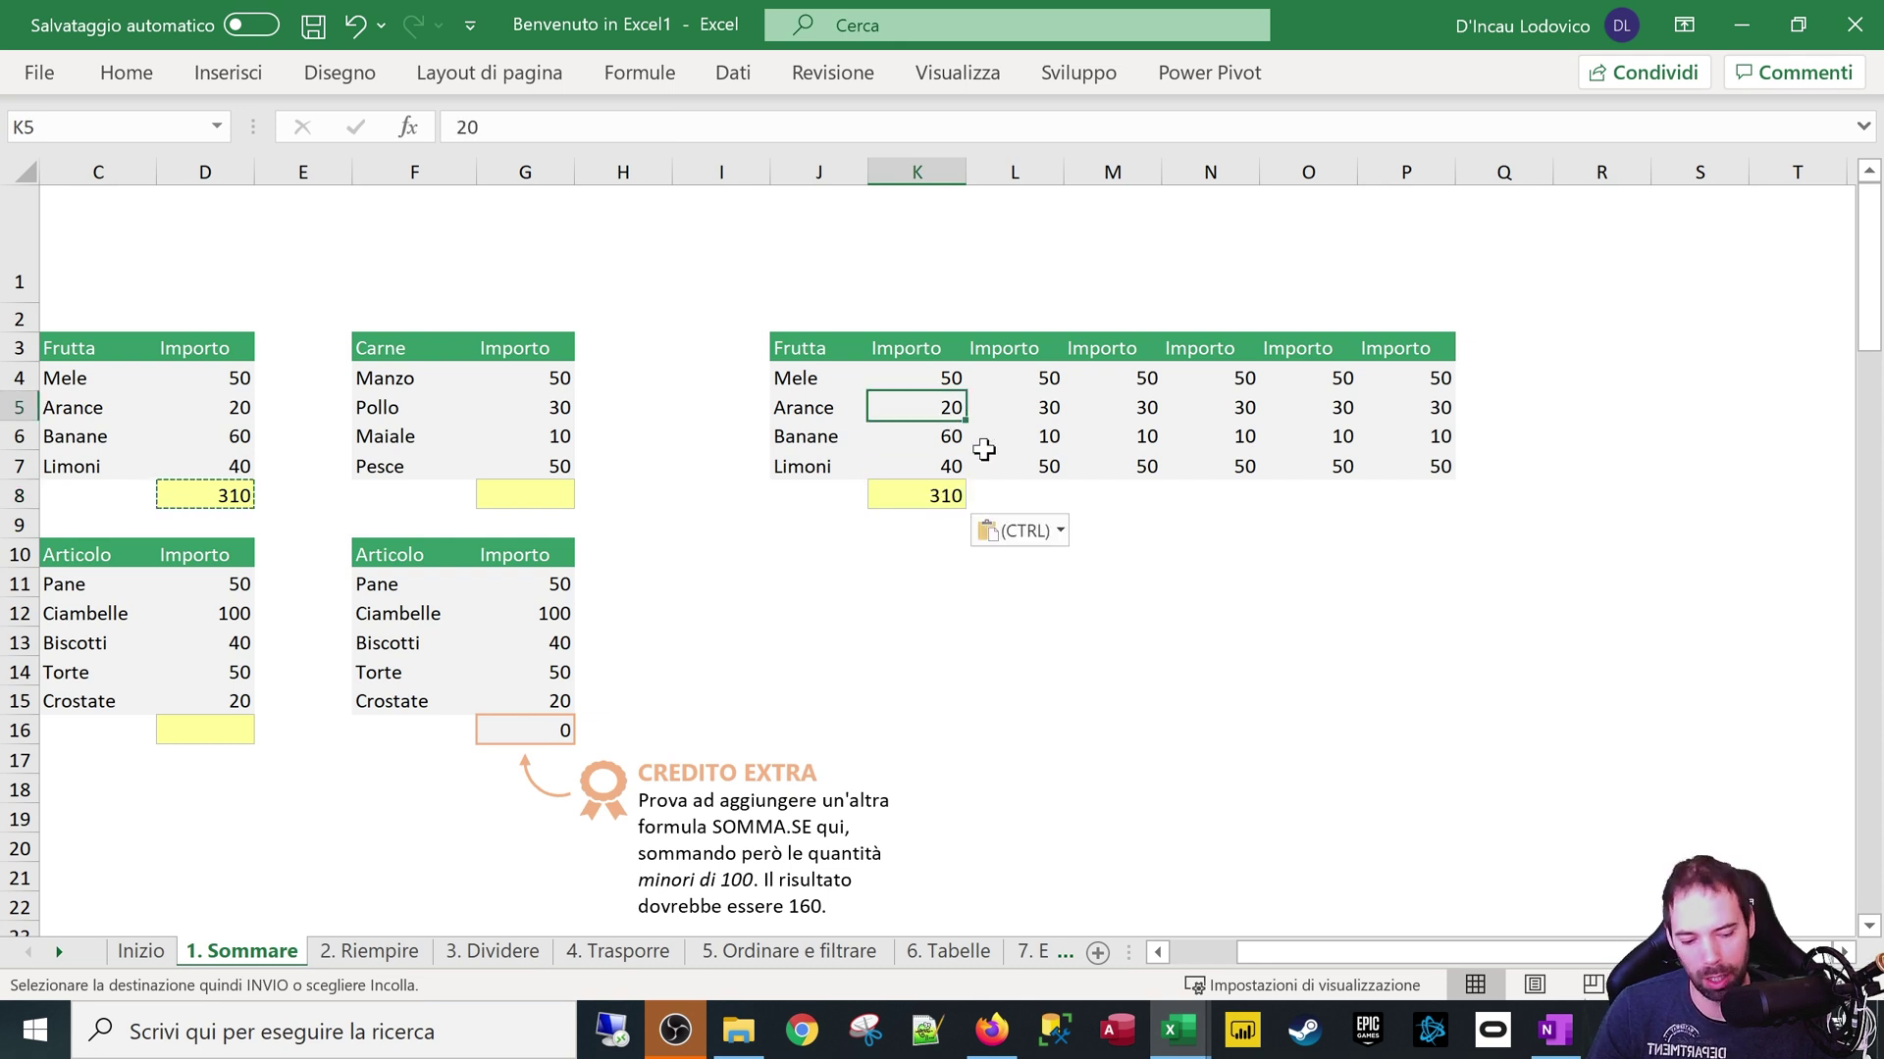
type("100")
key("Return")
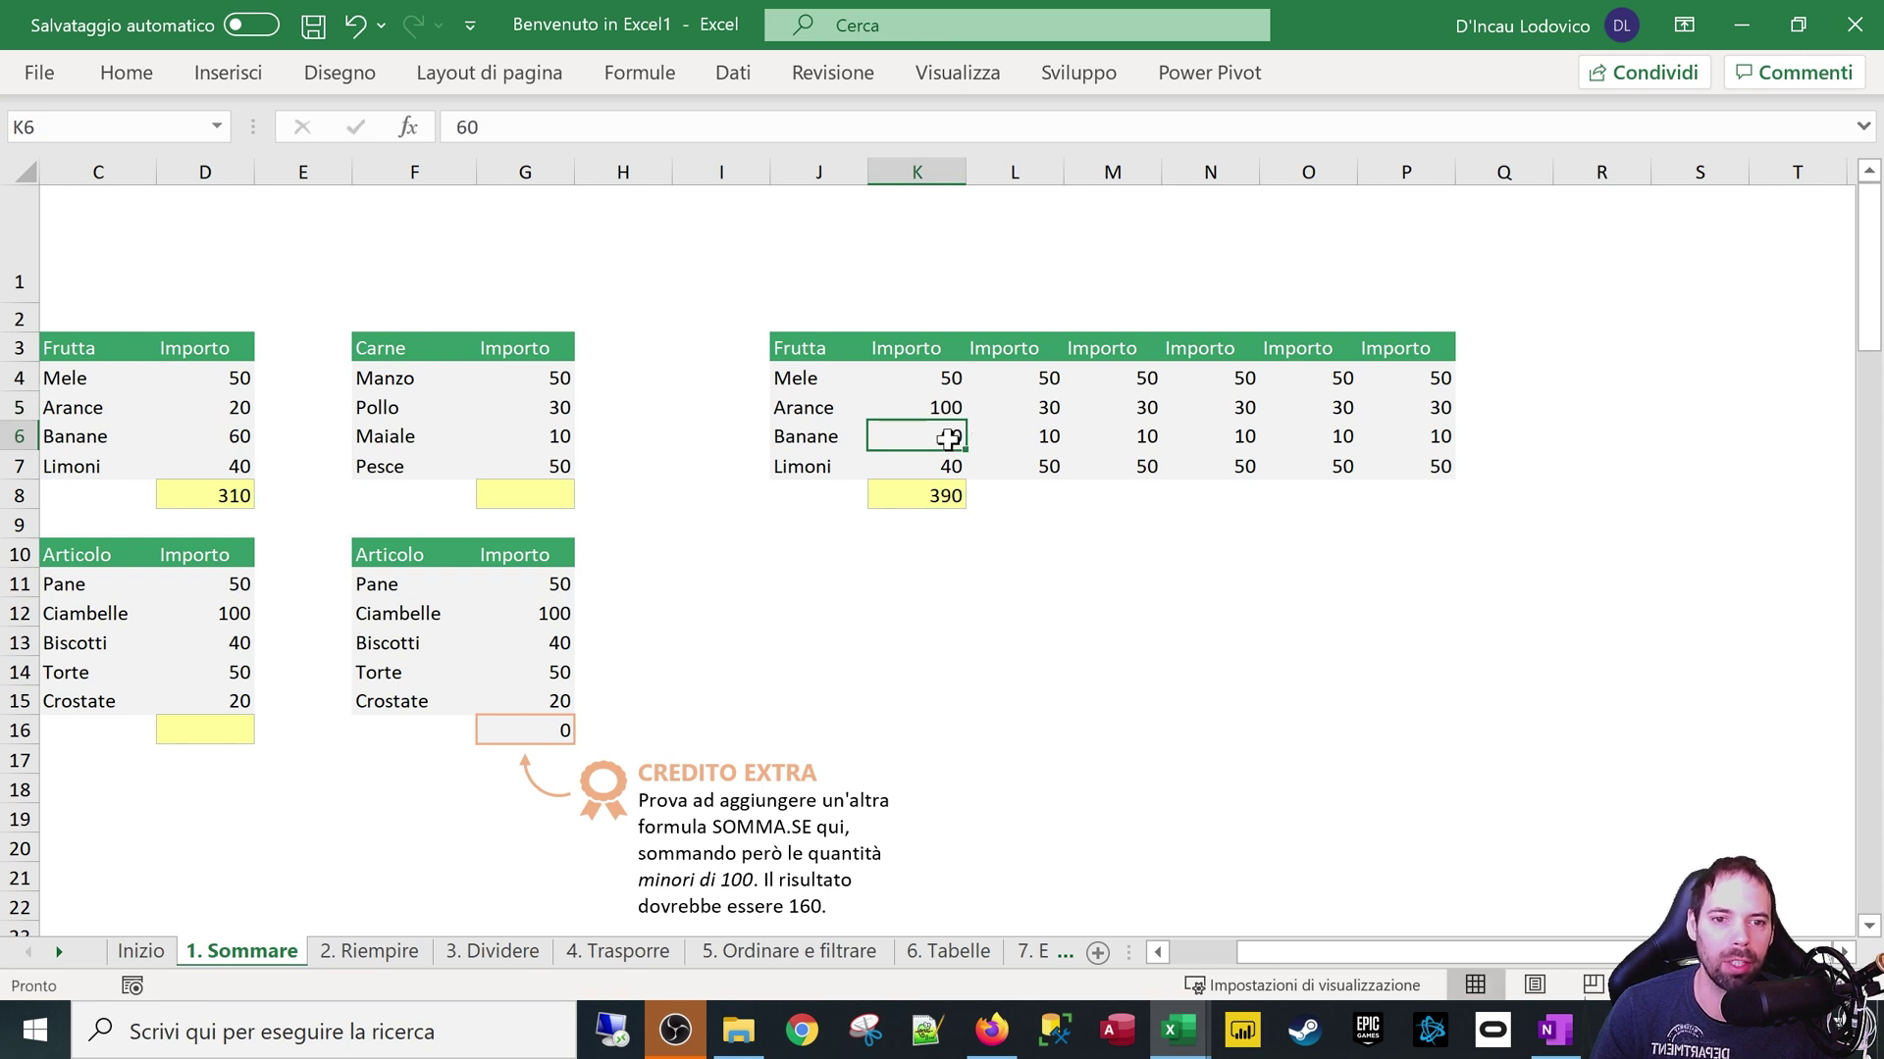
Reduce the D8 formula to =SOMMA(D4:D7) by removing the meat range
double_click(940, 493)
key("Escape")
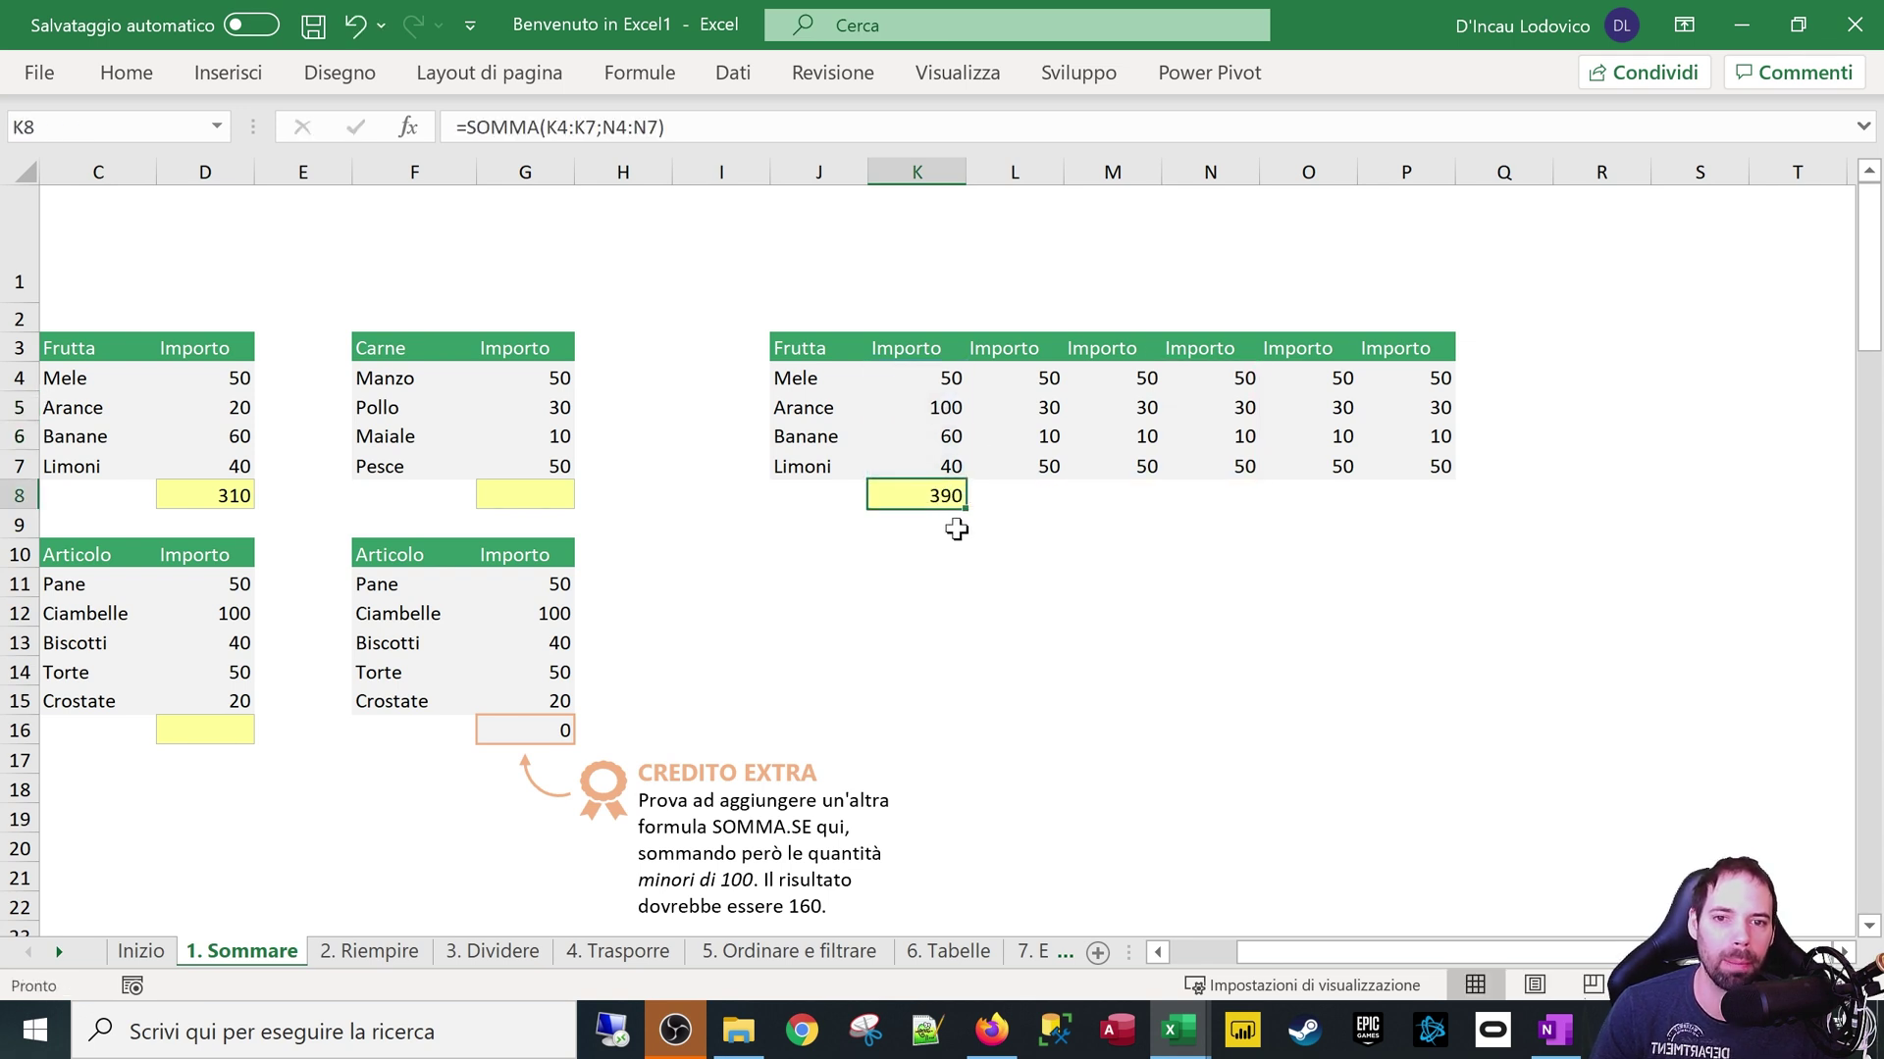
double_click(225, 496)
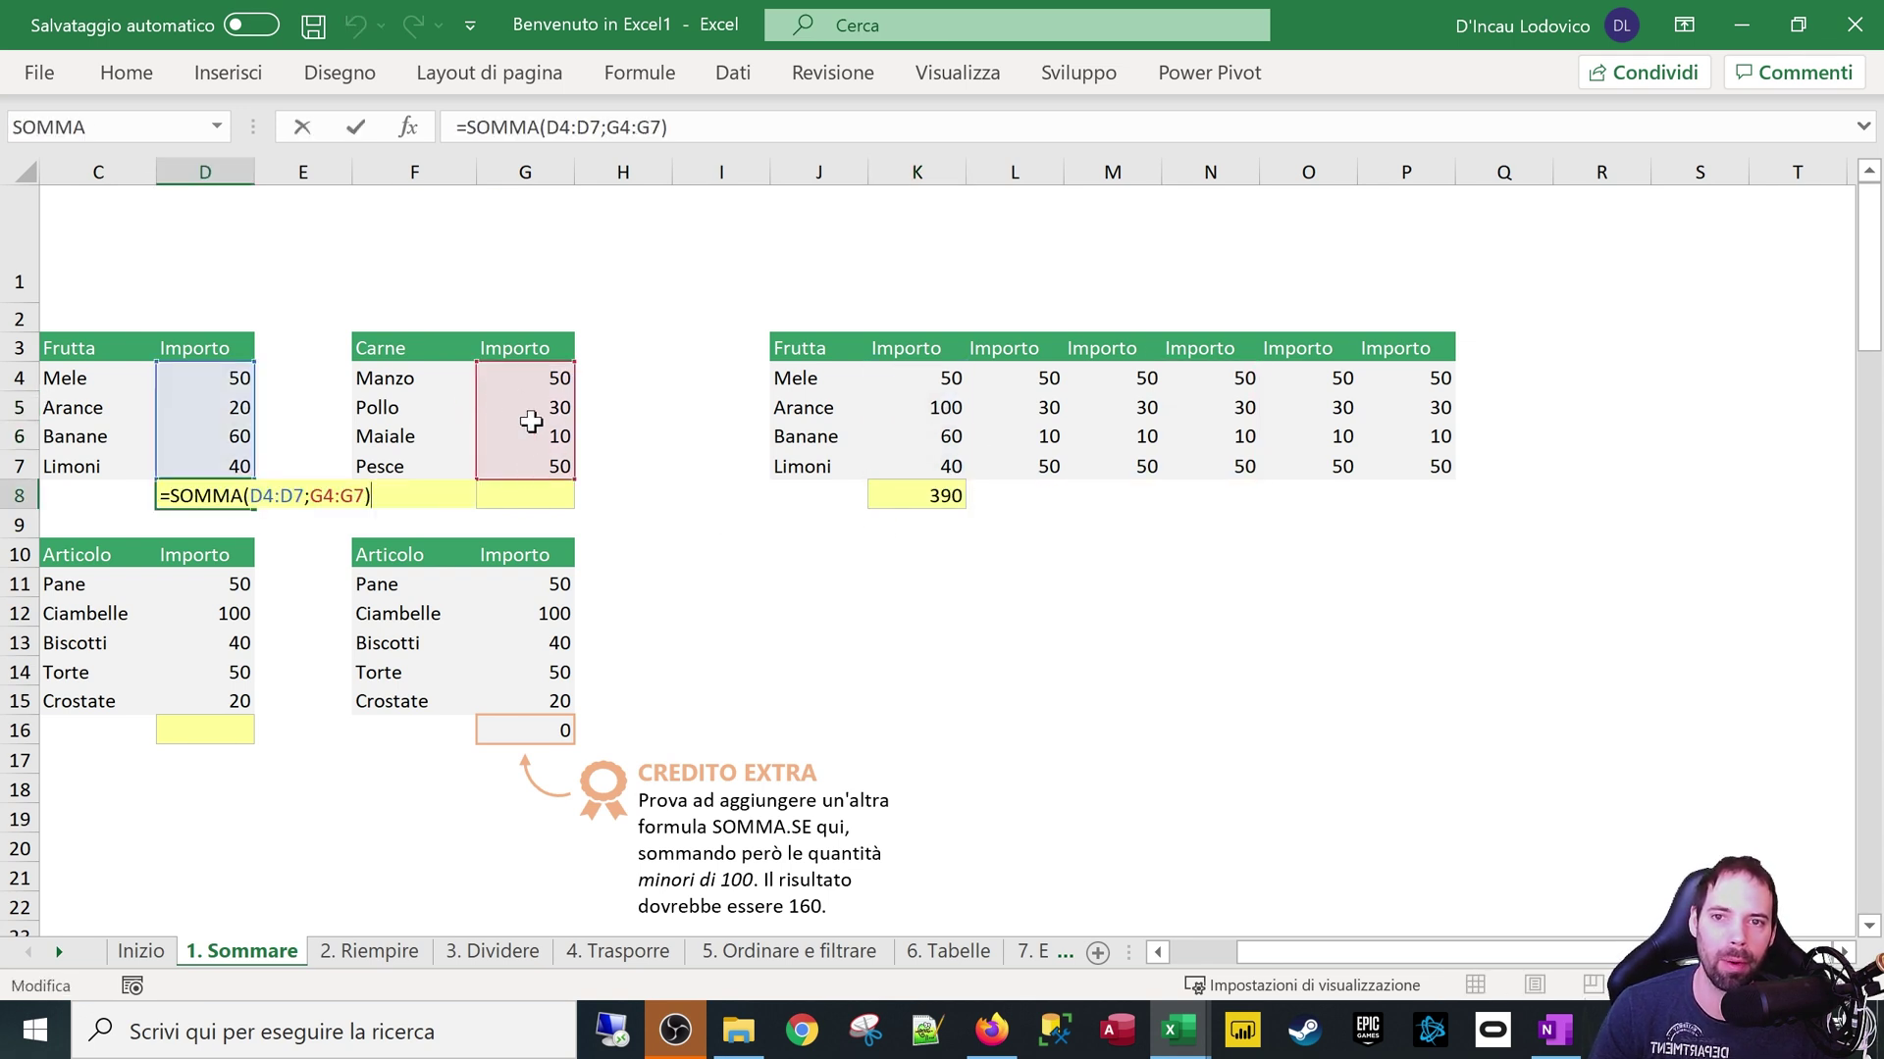
left_click_drag(661, 127, 606, 127)
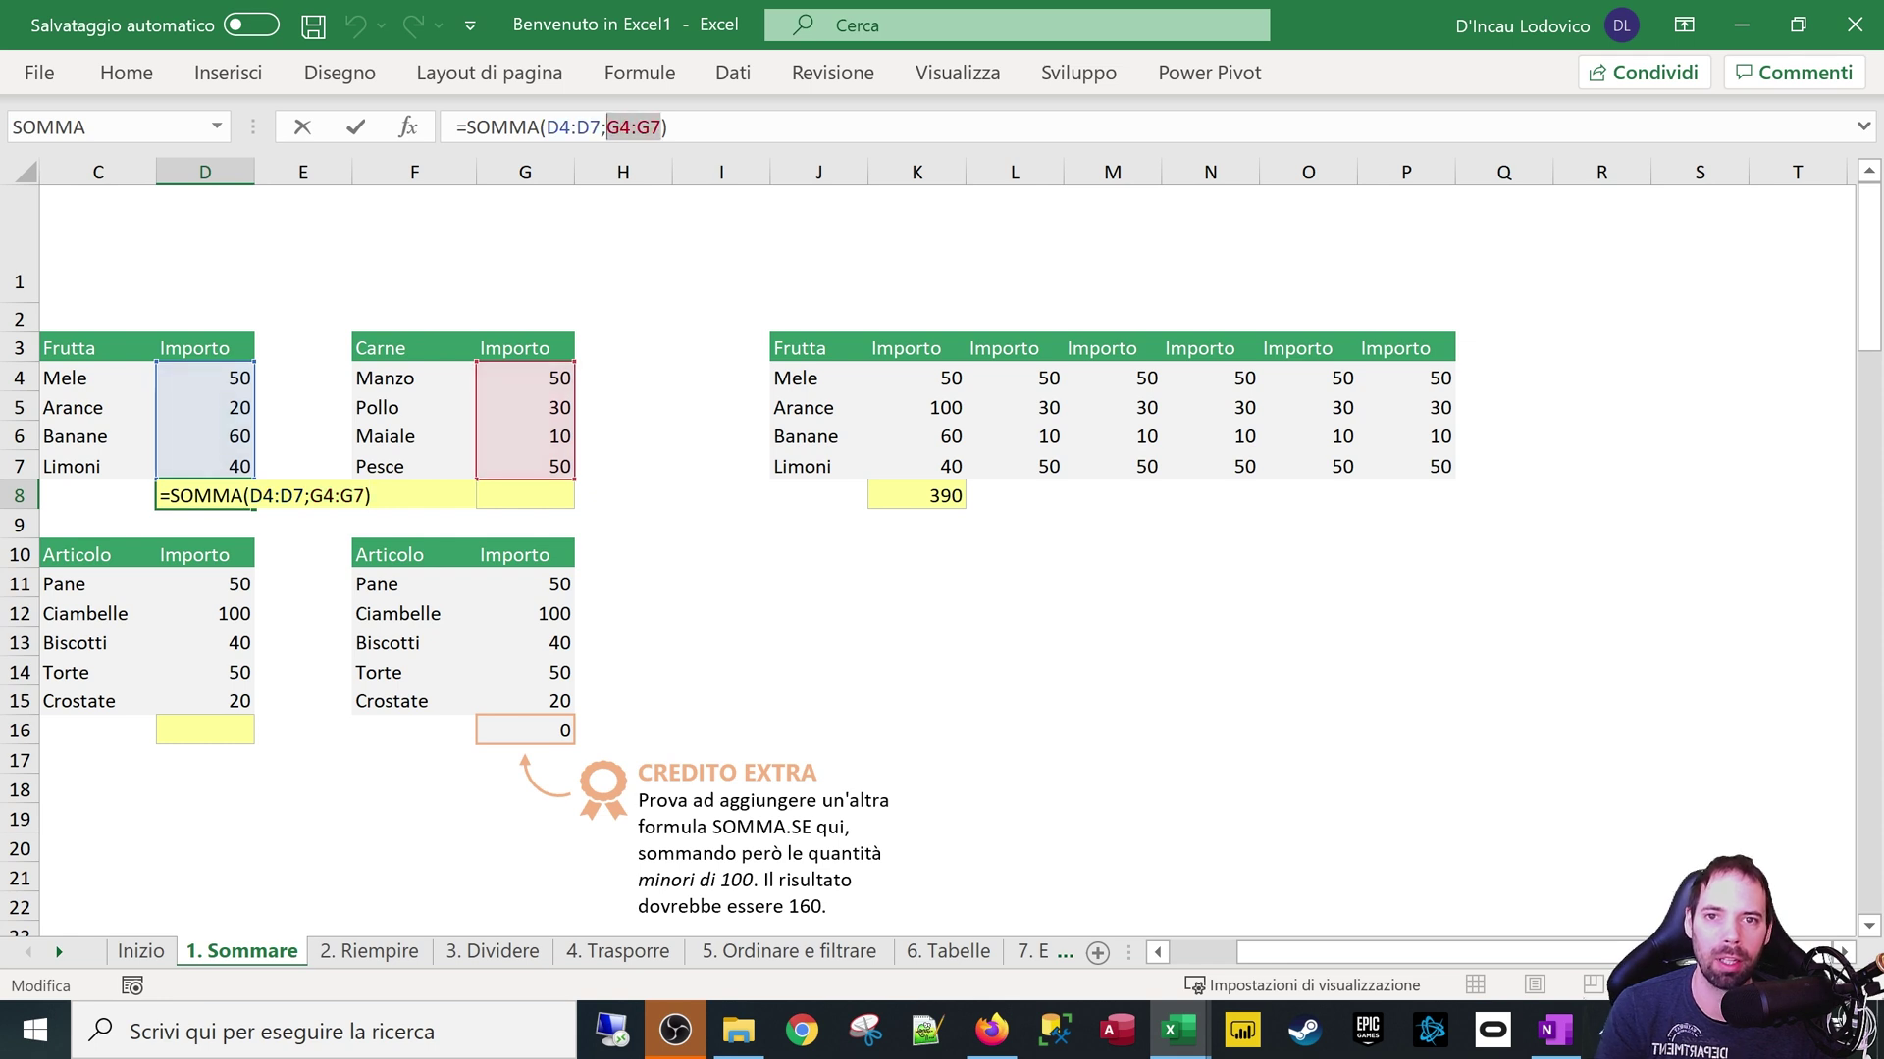
key("BackSpace")
key("Return")
Copy the fruit-only D8 total into K8, giving =SOMMA(K4:K7)
left_click(231, 487)
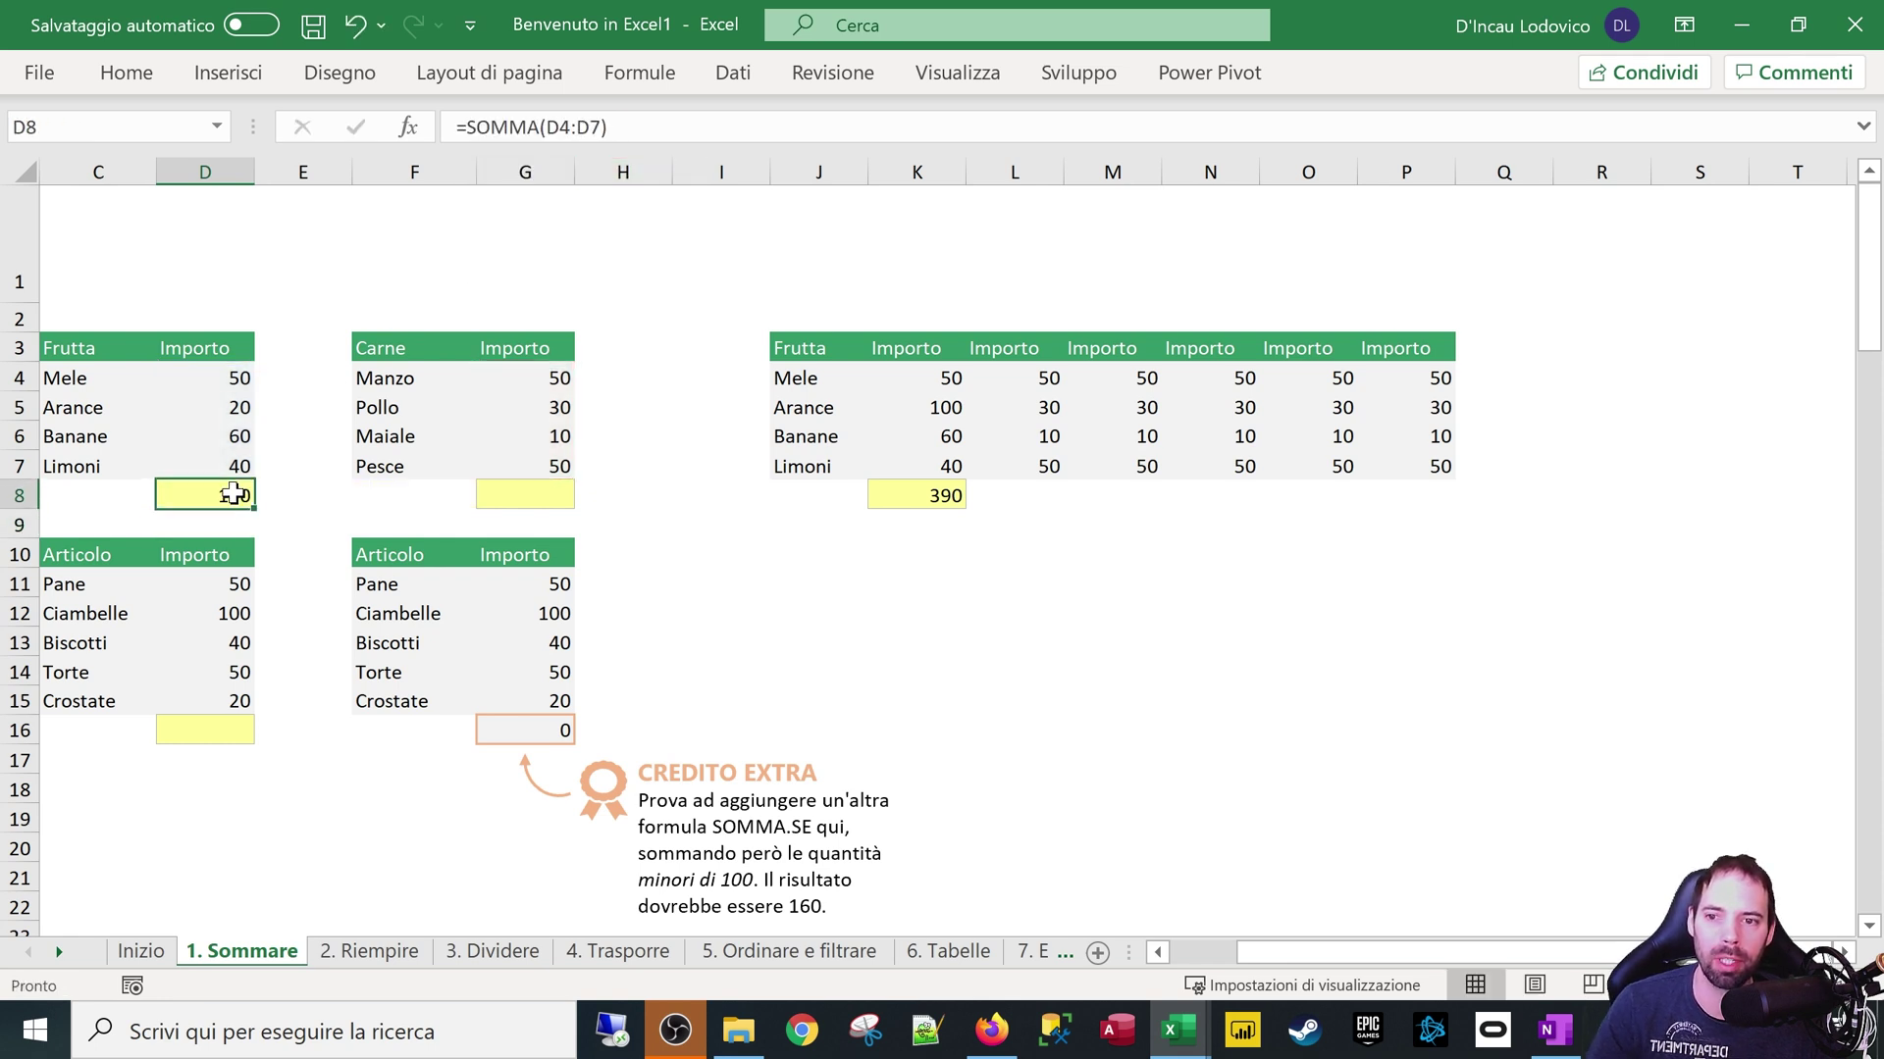
key("ctrl+c")
left_click(937, 499)
key("ctrl+v")
key("Escape")
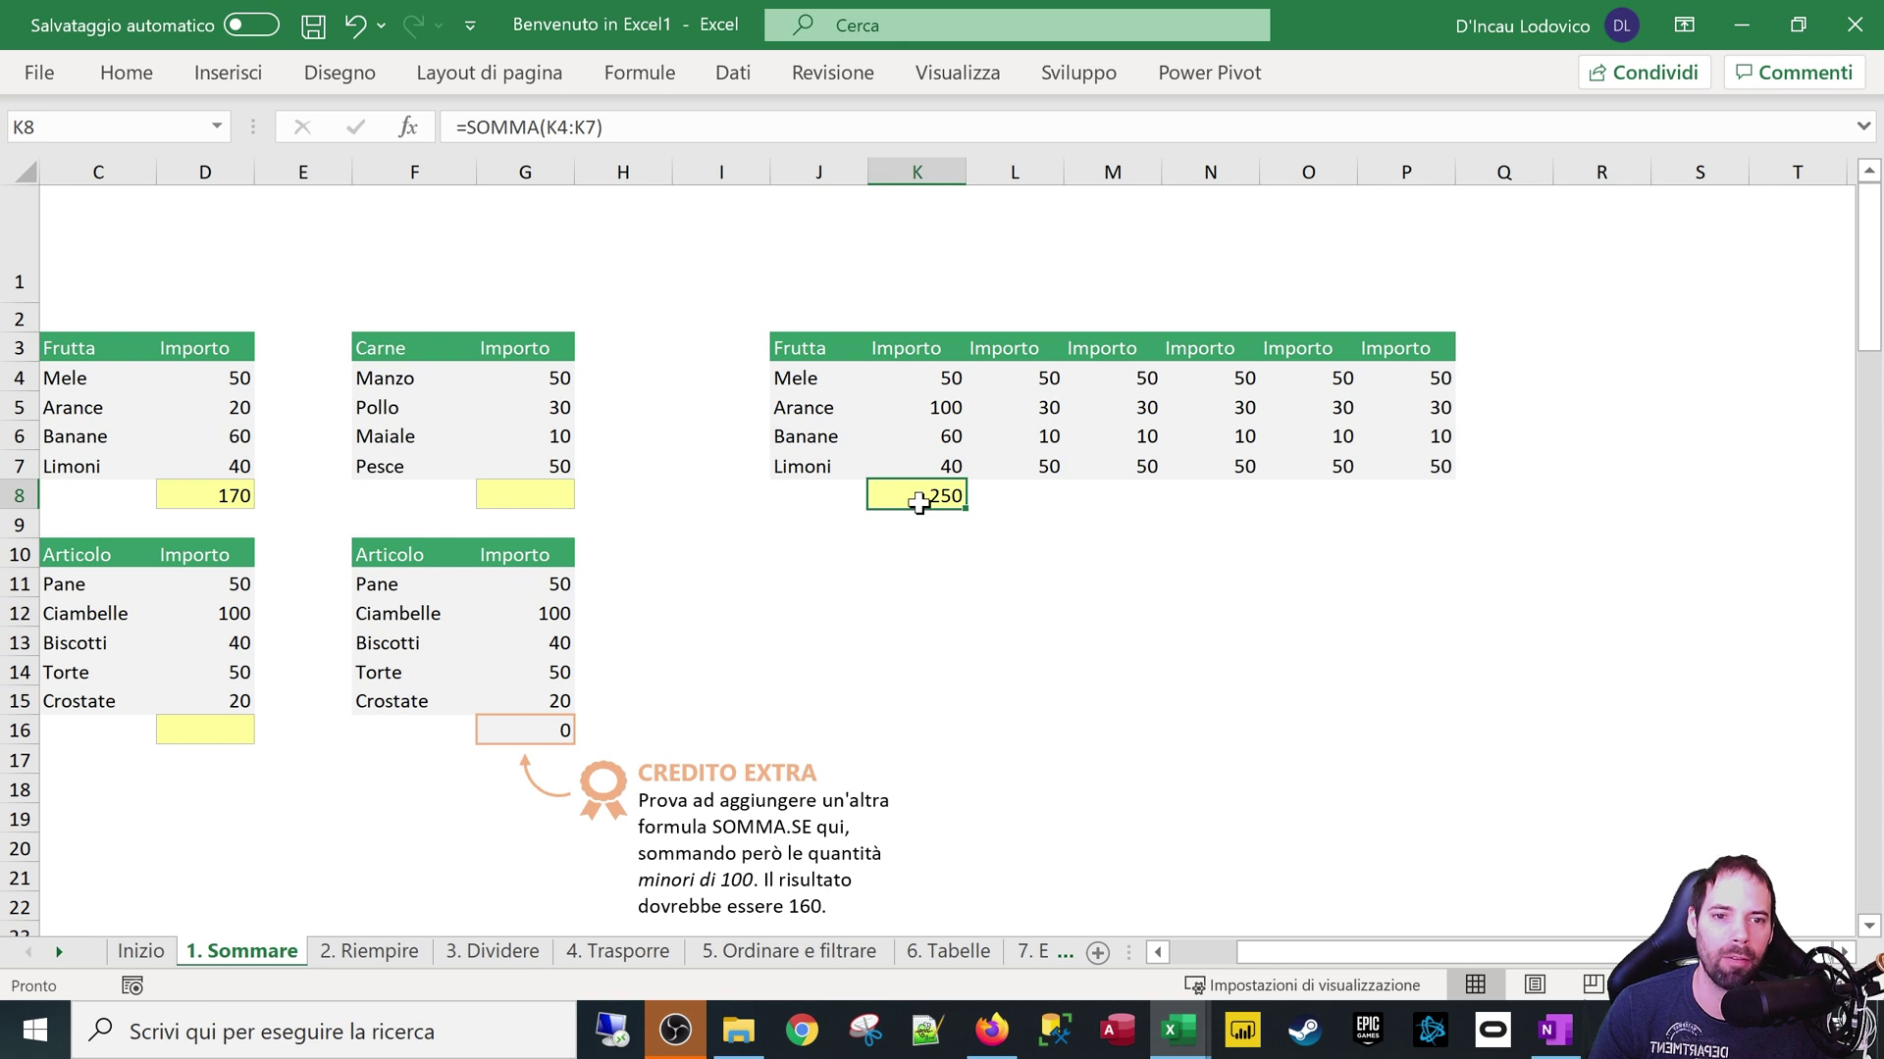
Compare the K8 and D8 formulas, confirming totals of 250 and 170
double_click(918, 503)
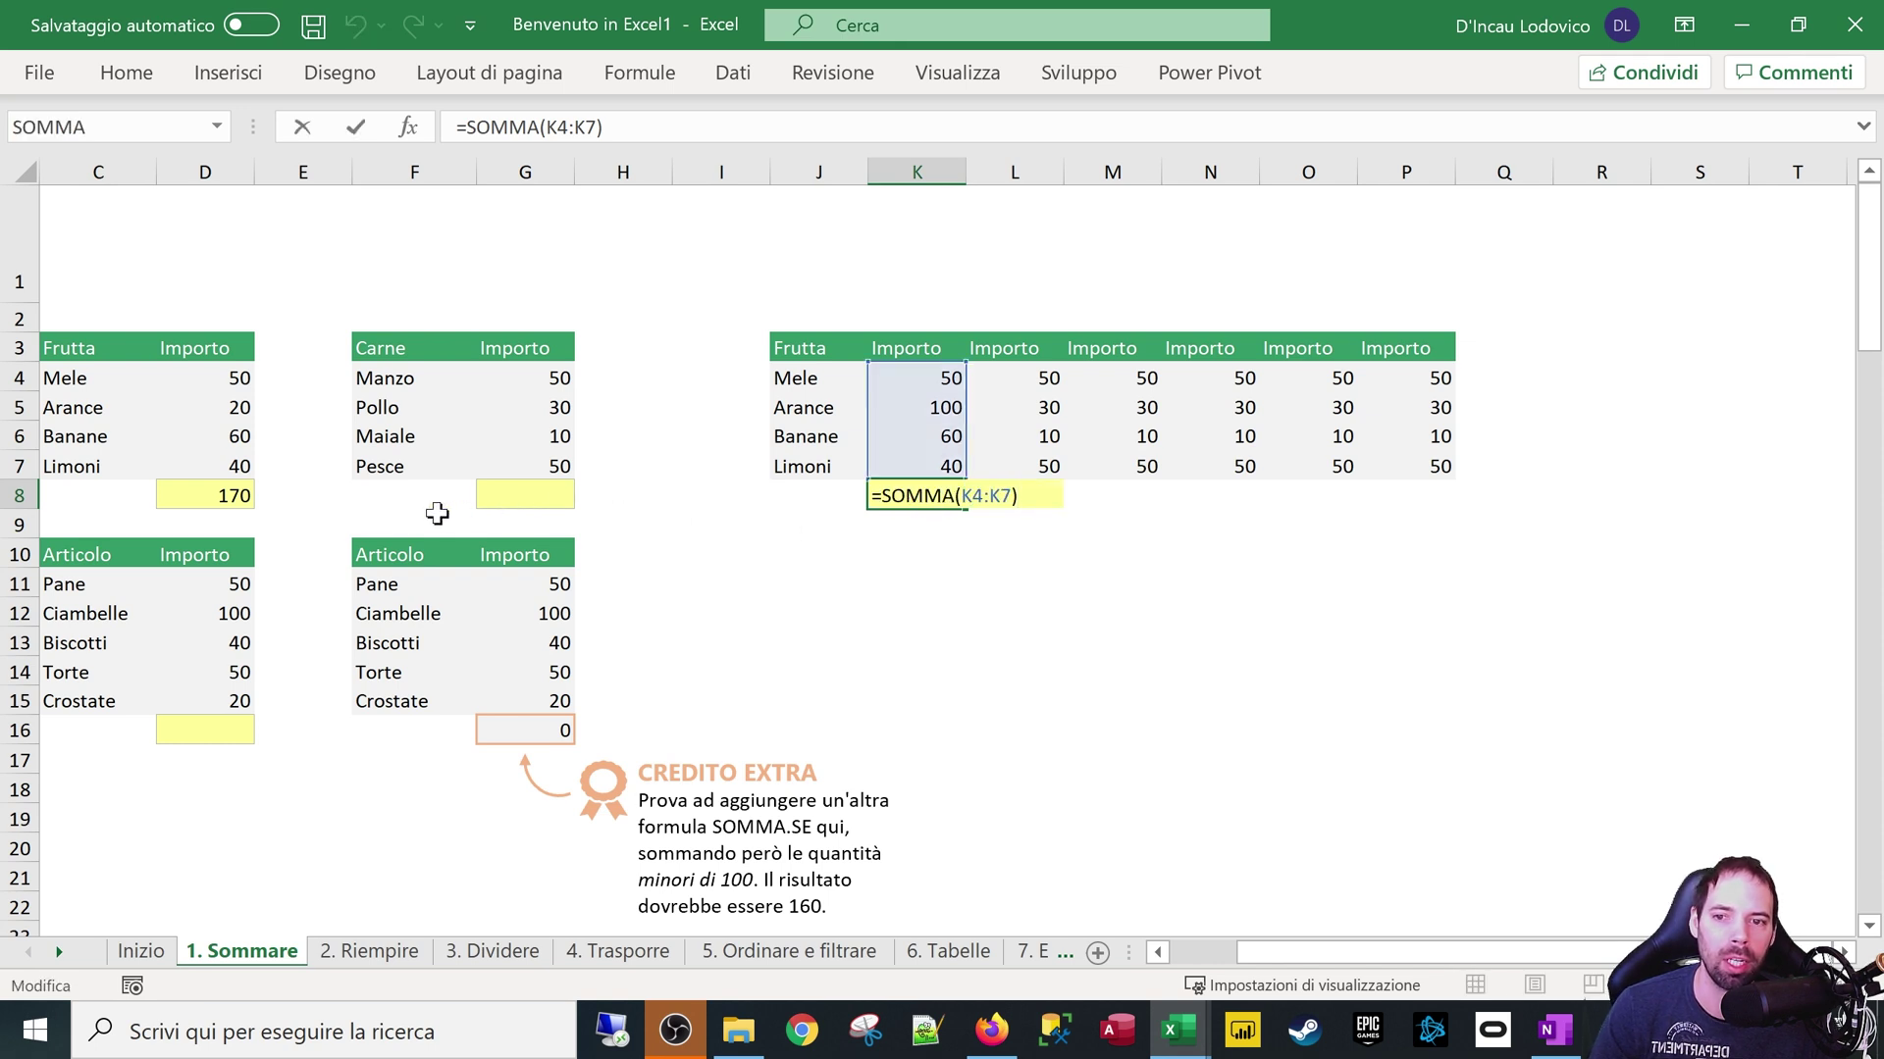
key("Escape")
left_click(221, 494)
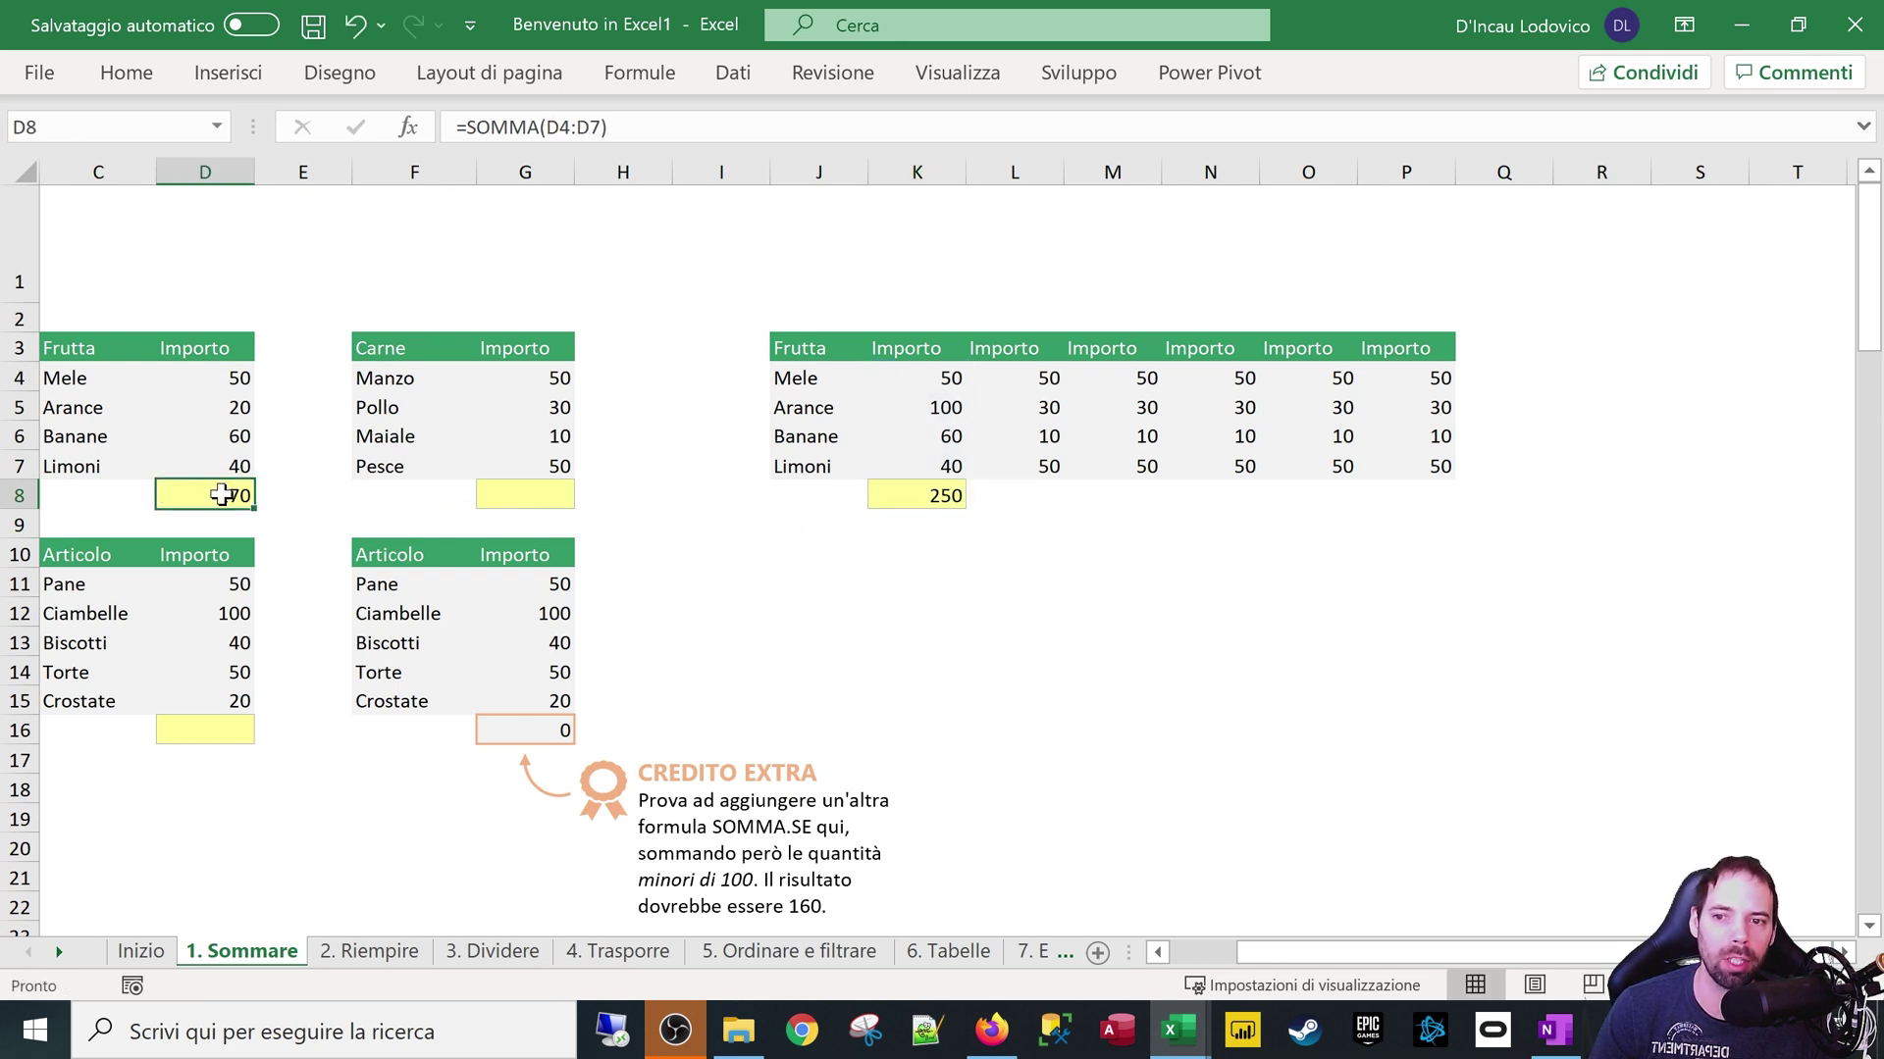
left_click(896, 496)
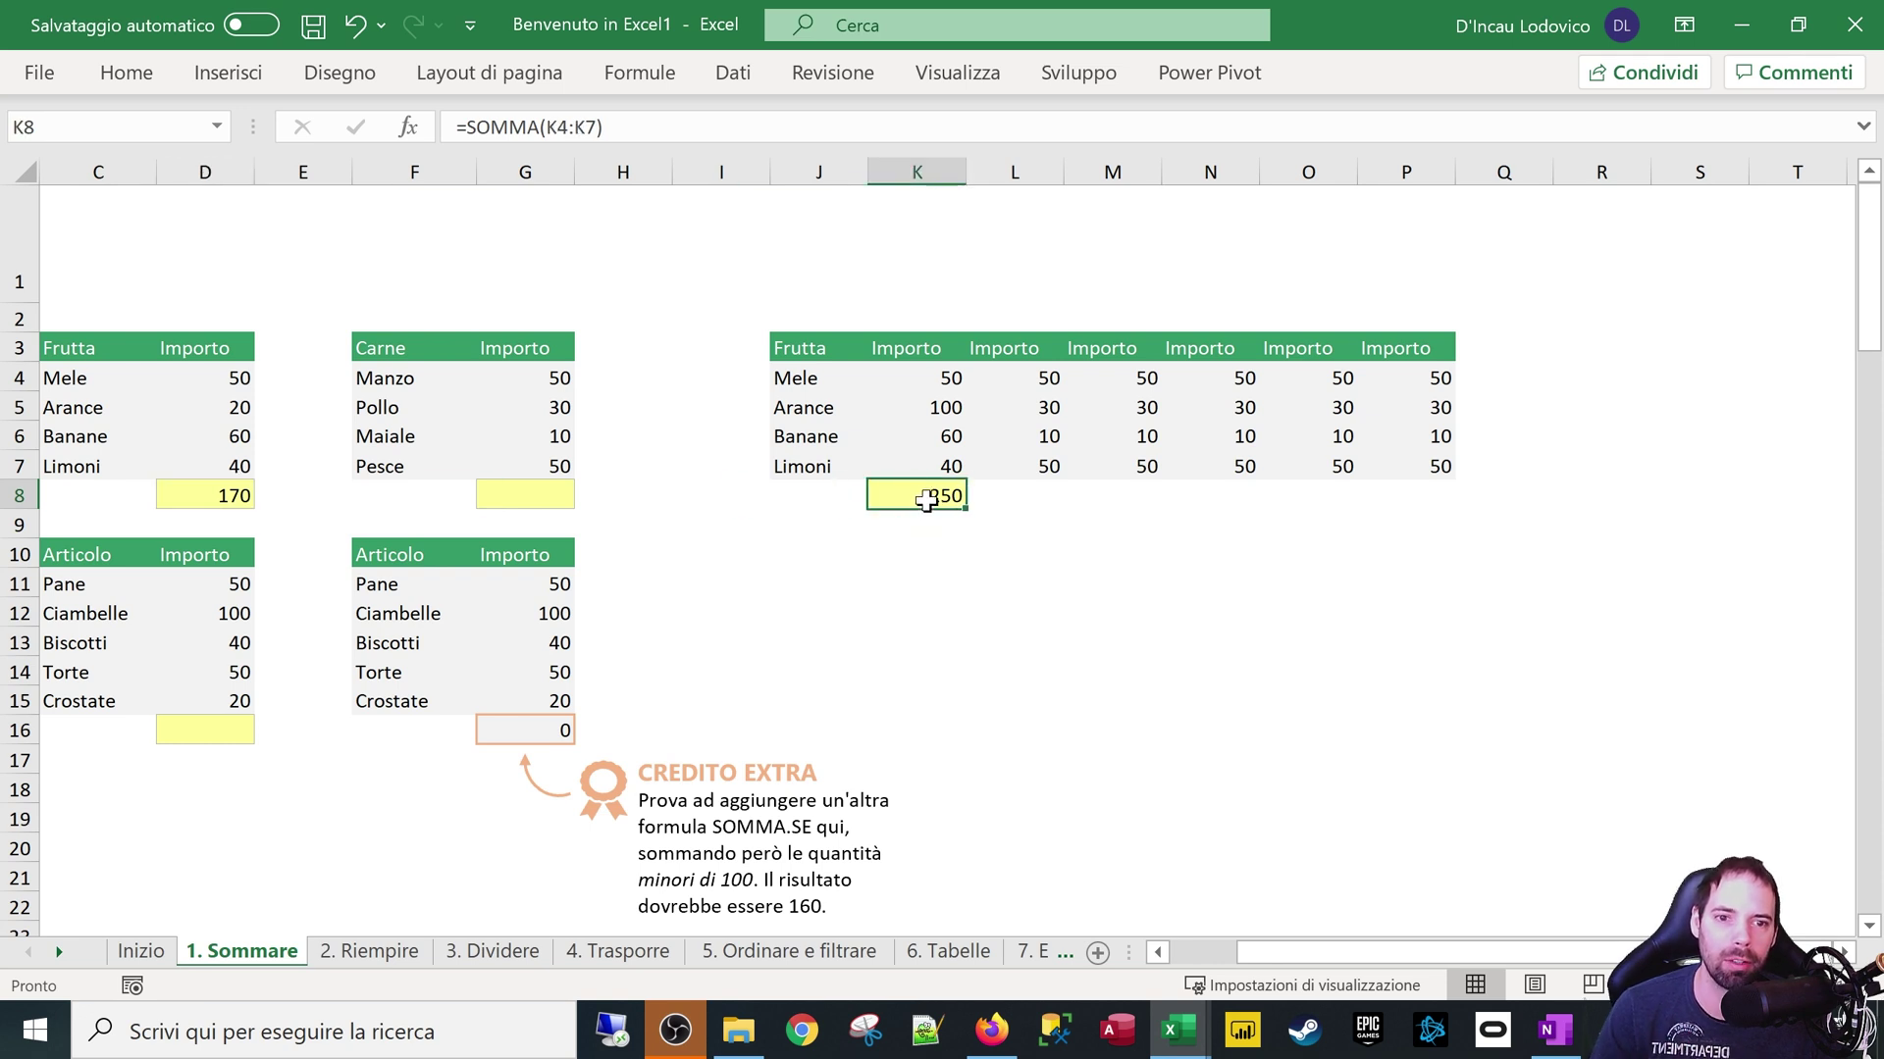
double_click(928, 495)
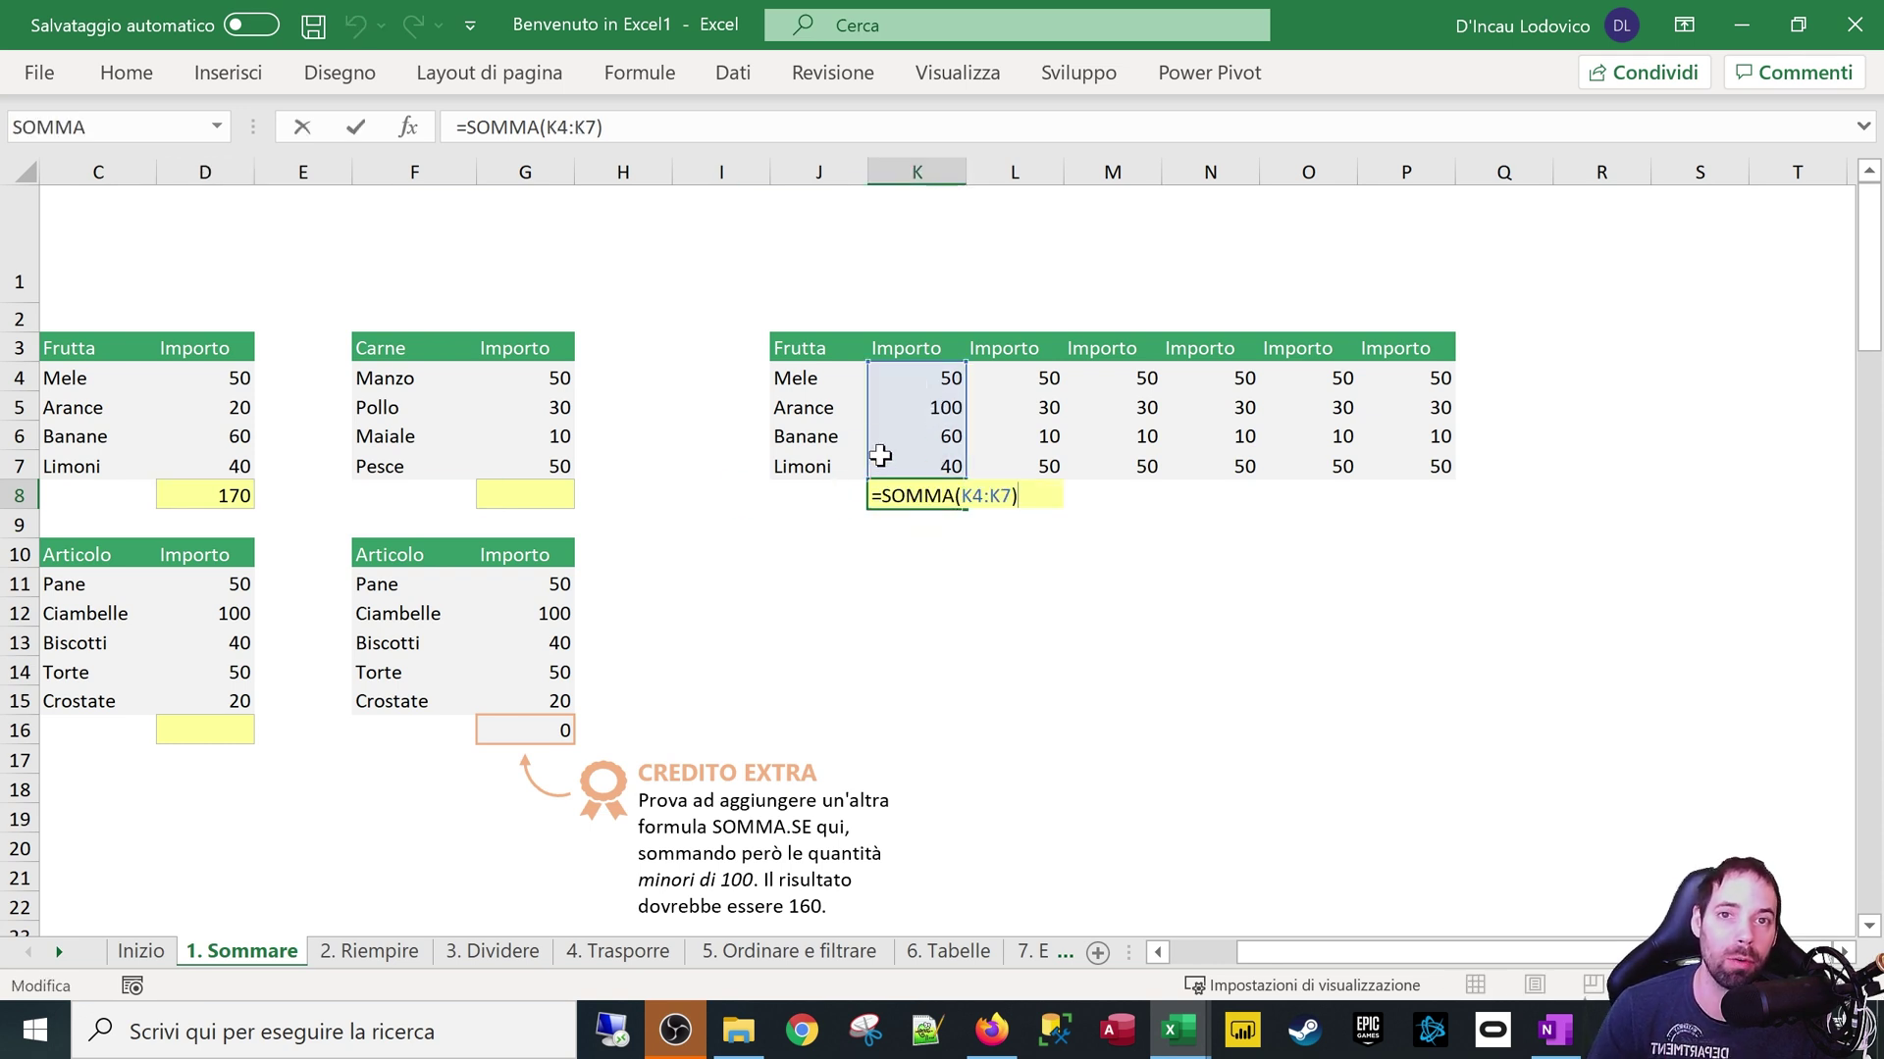
key("Escape")
left_click(229, 498)
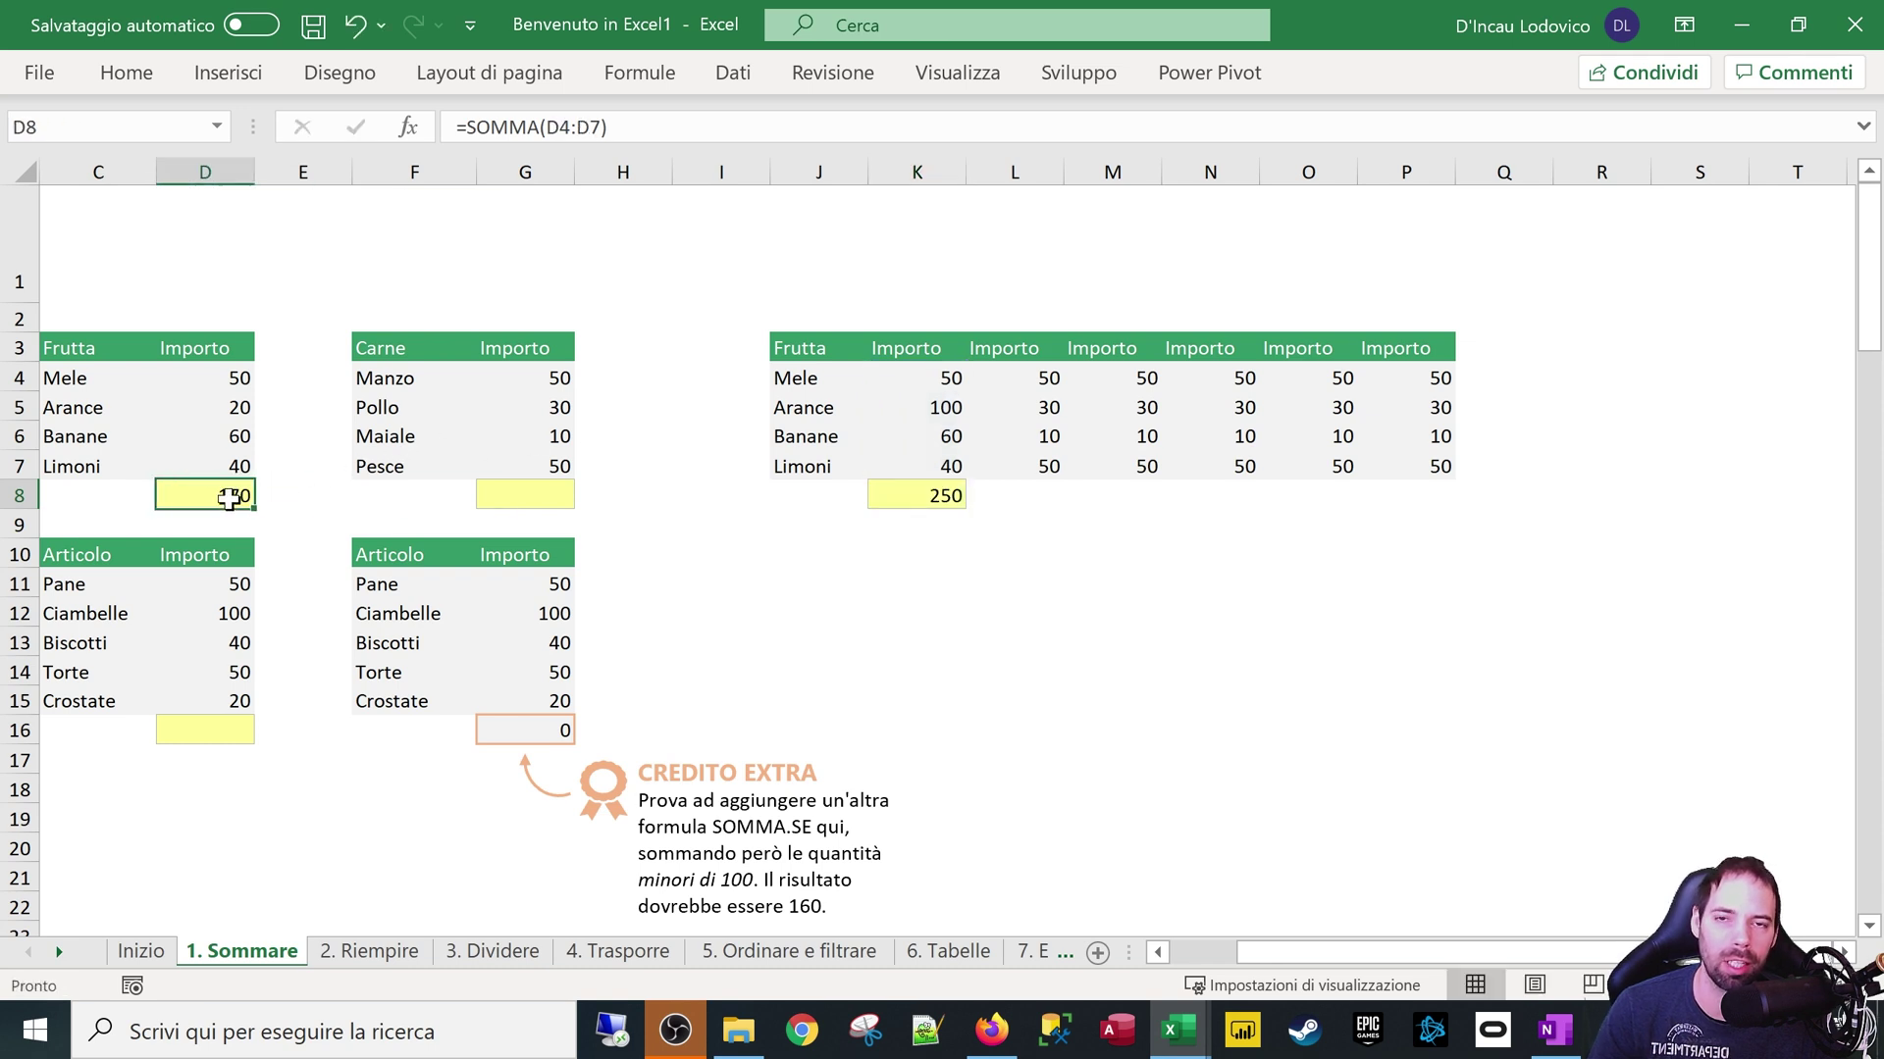
double_click(229, 498)
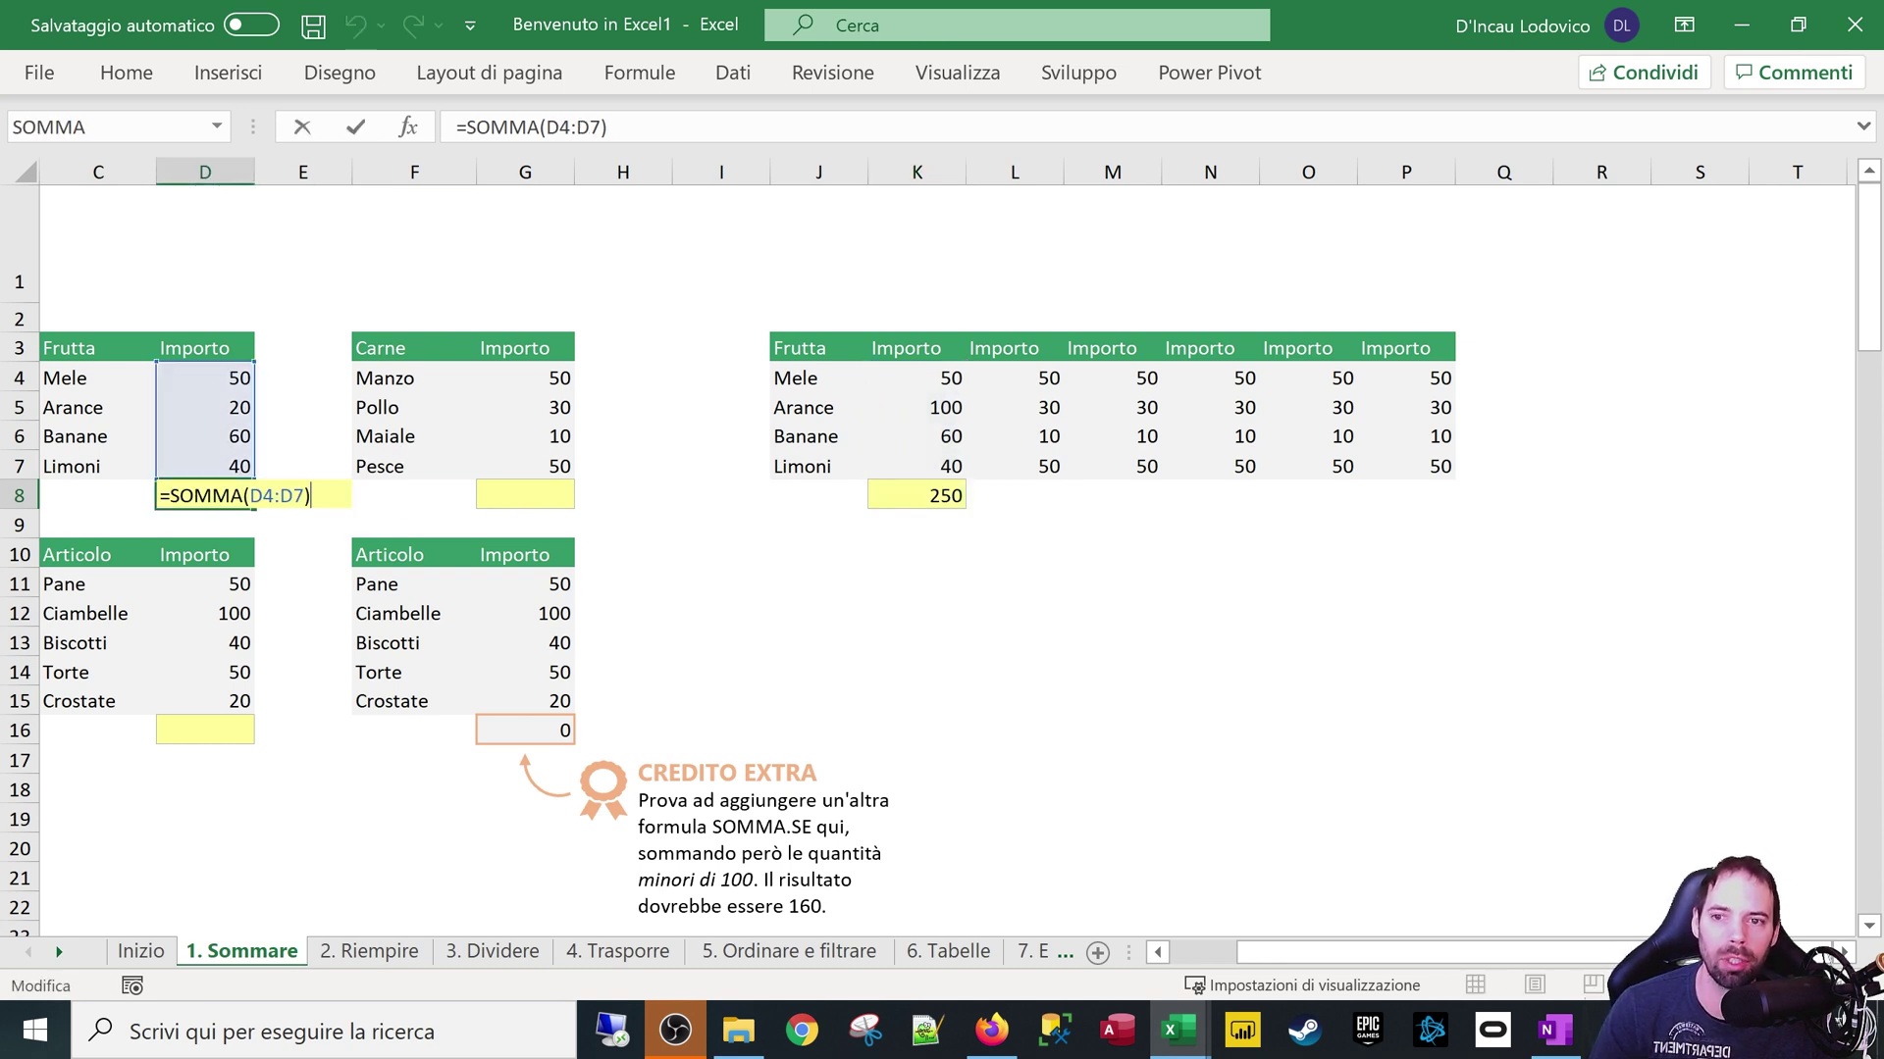
key("Escape")
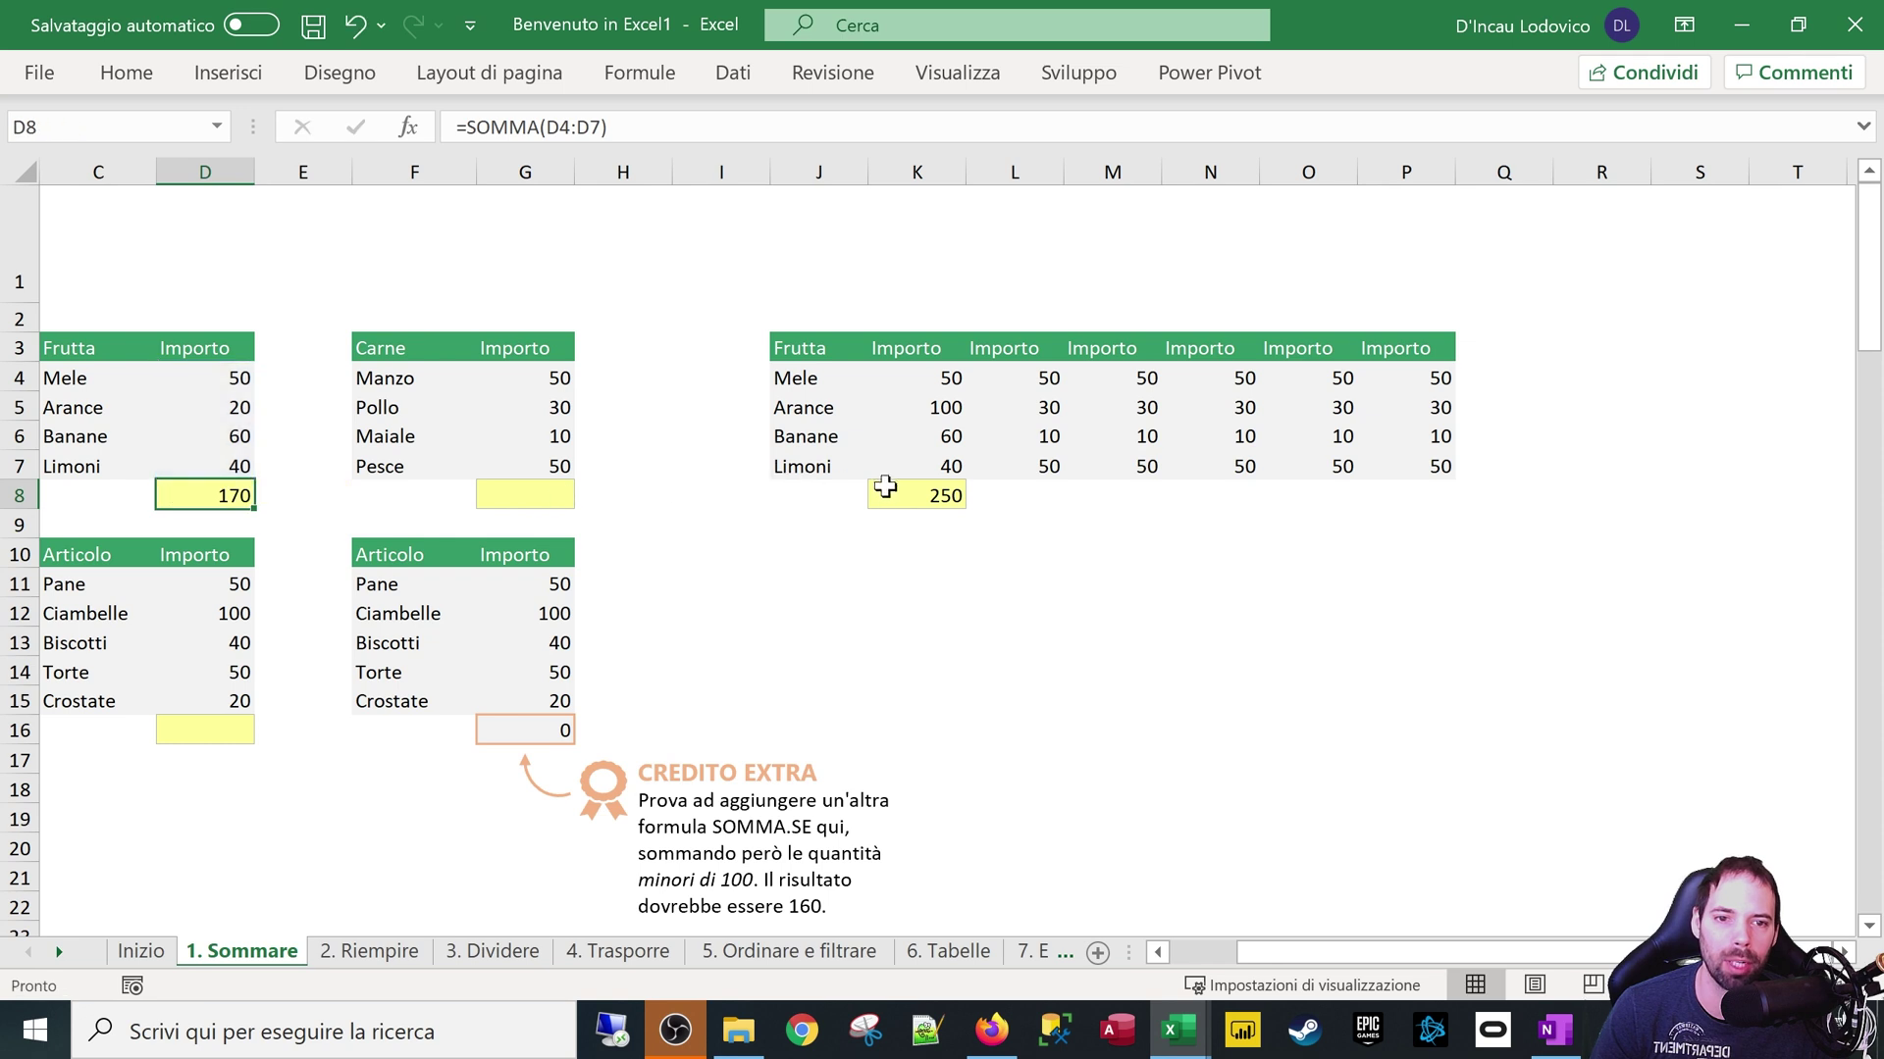
left_click(888, 492)
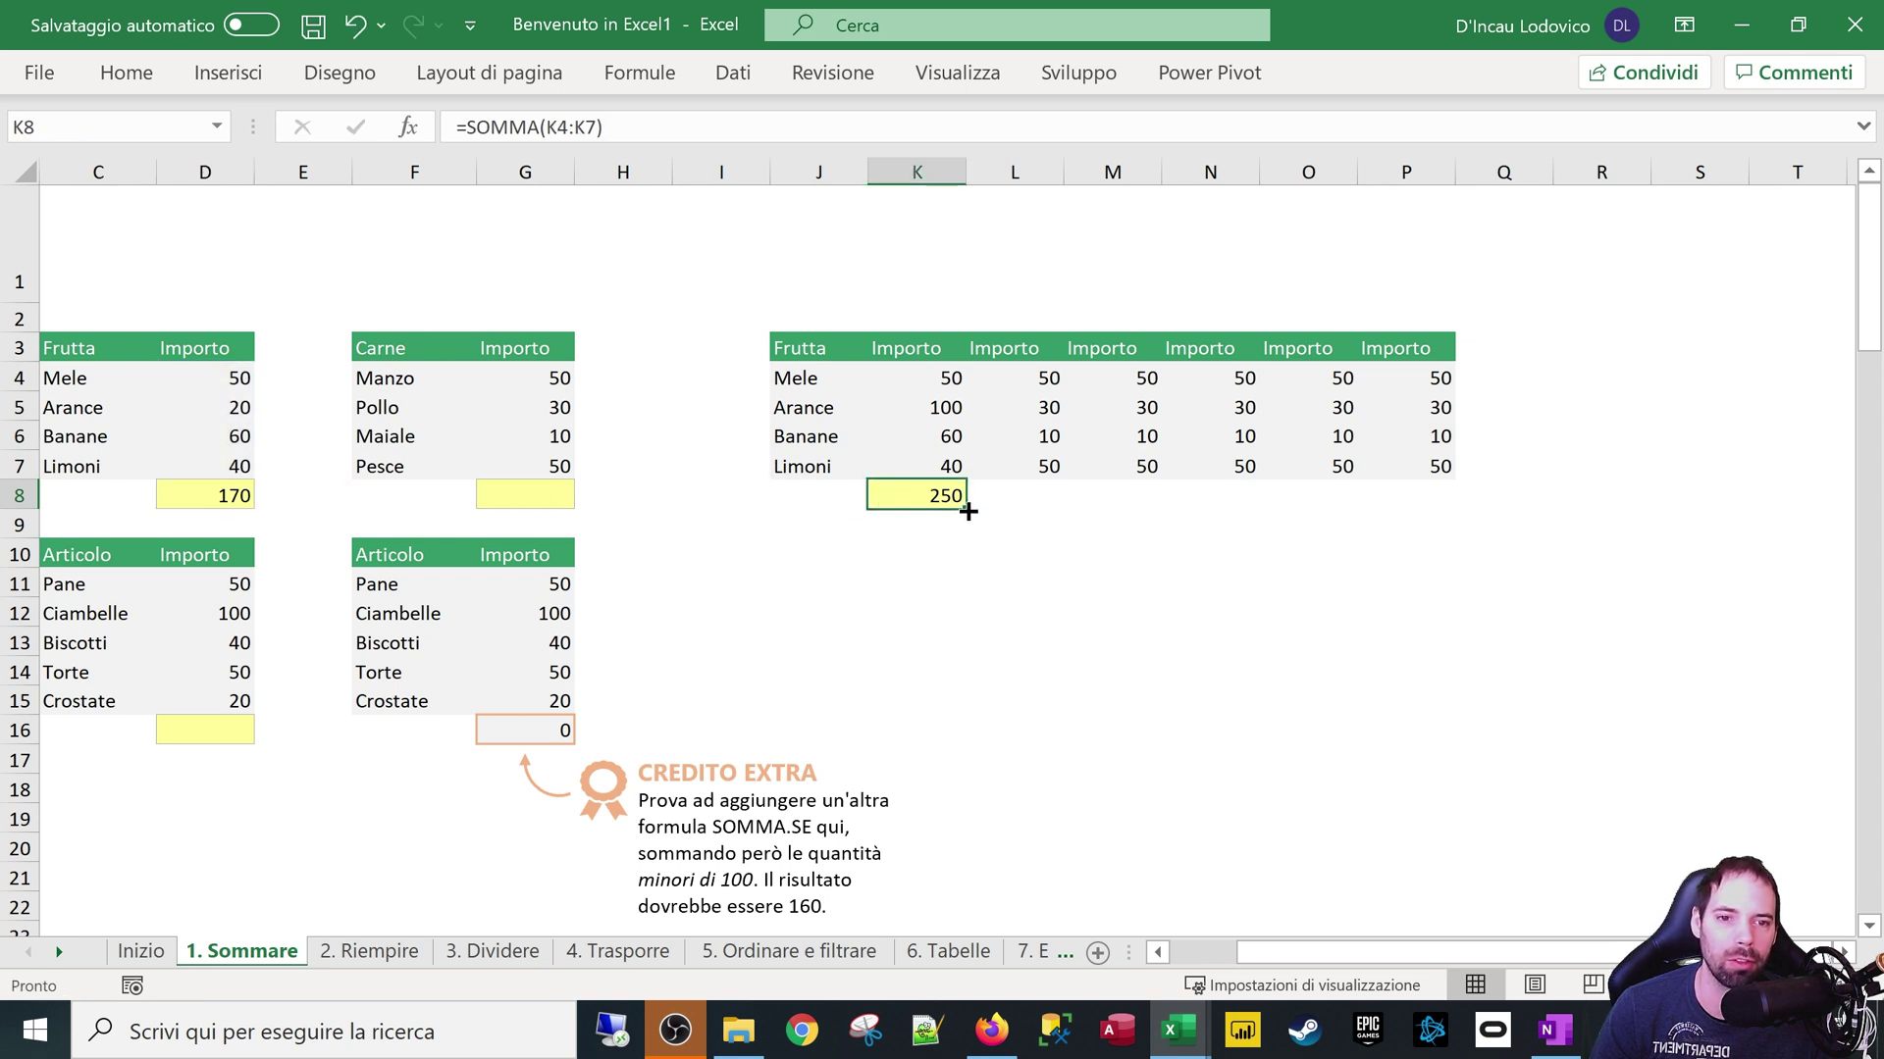
Fill the K8 total across row 8 to P8 and check the L8 formula
left_click_drag(967, 511, 1456, 511)
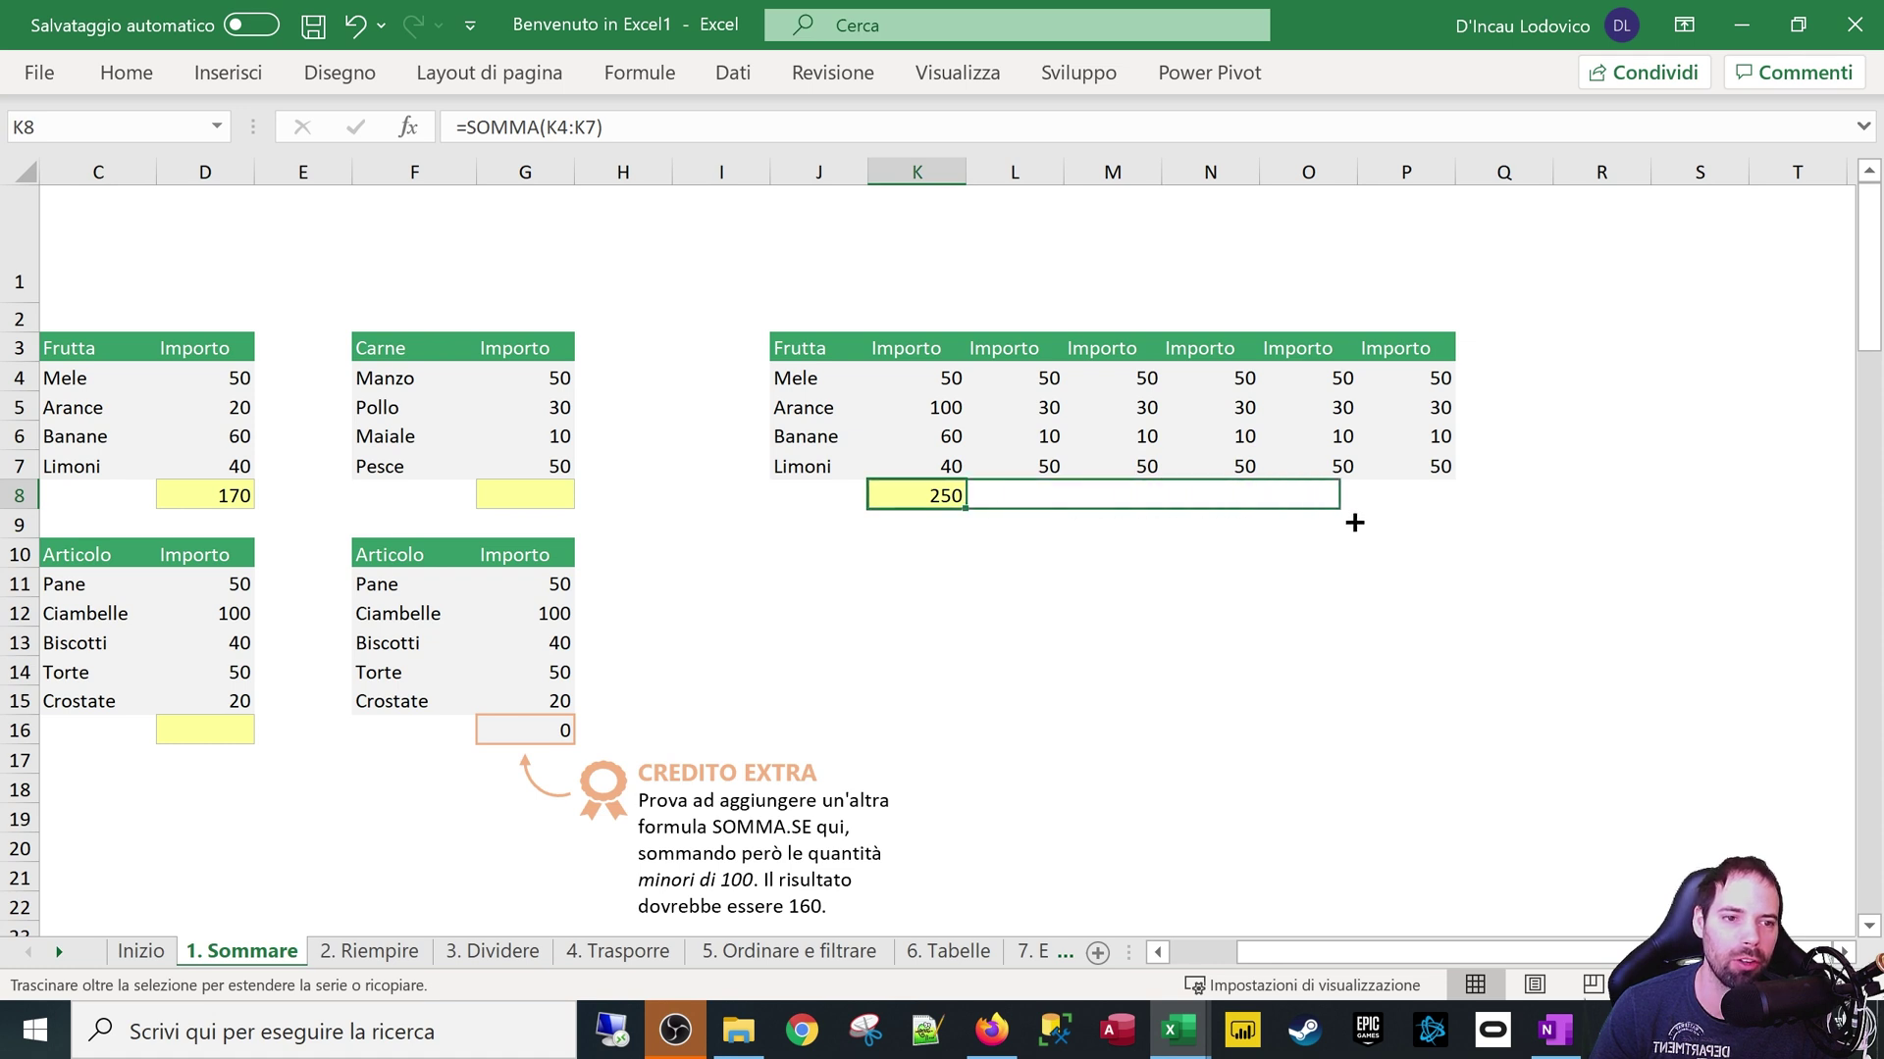
left_click(926, 493)
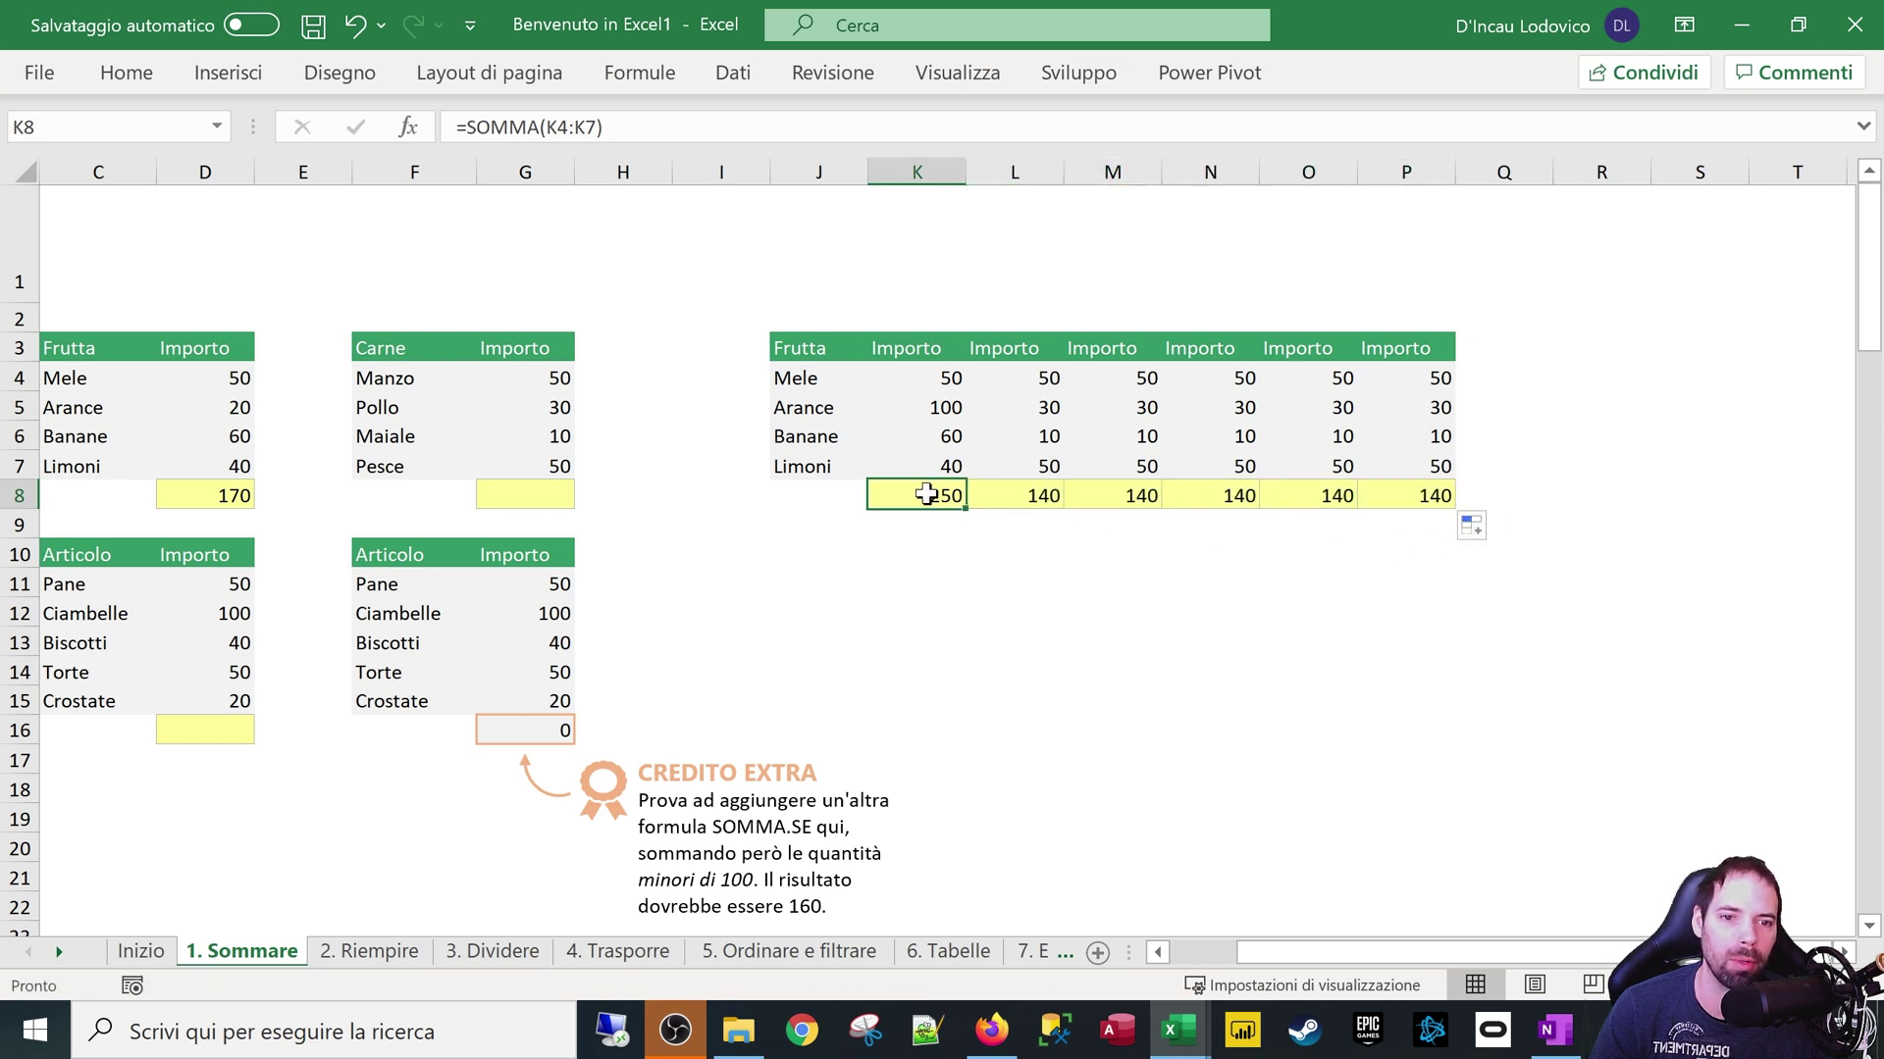
left_click(1017, 496)
key("F2")
key("Escape")
Set Mele in M4 to 500, Banane in N6 to 22 and Arance in O5 to 44
left_click(1144, 382)
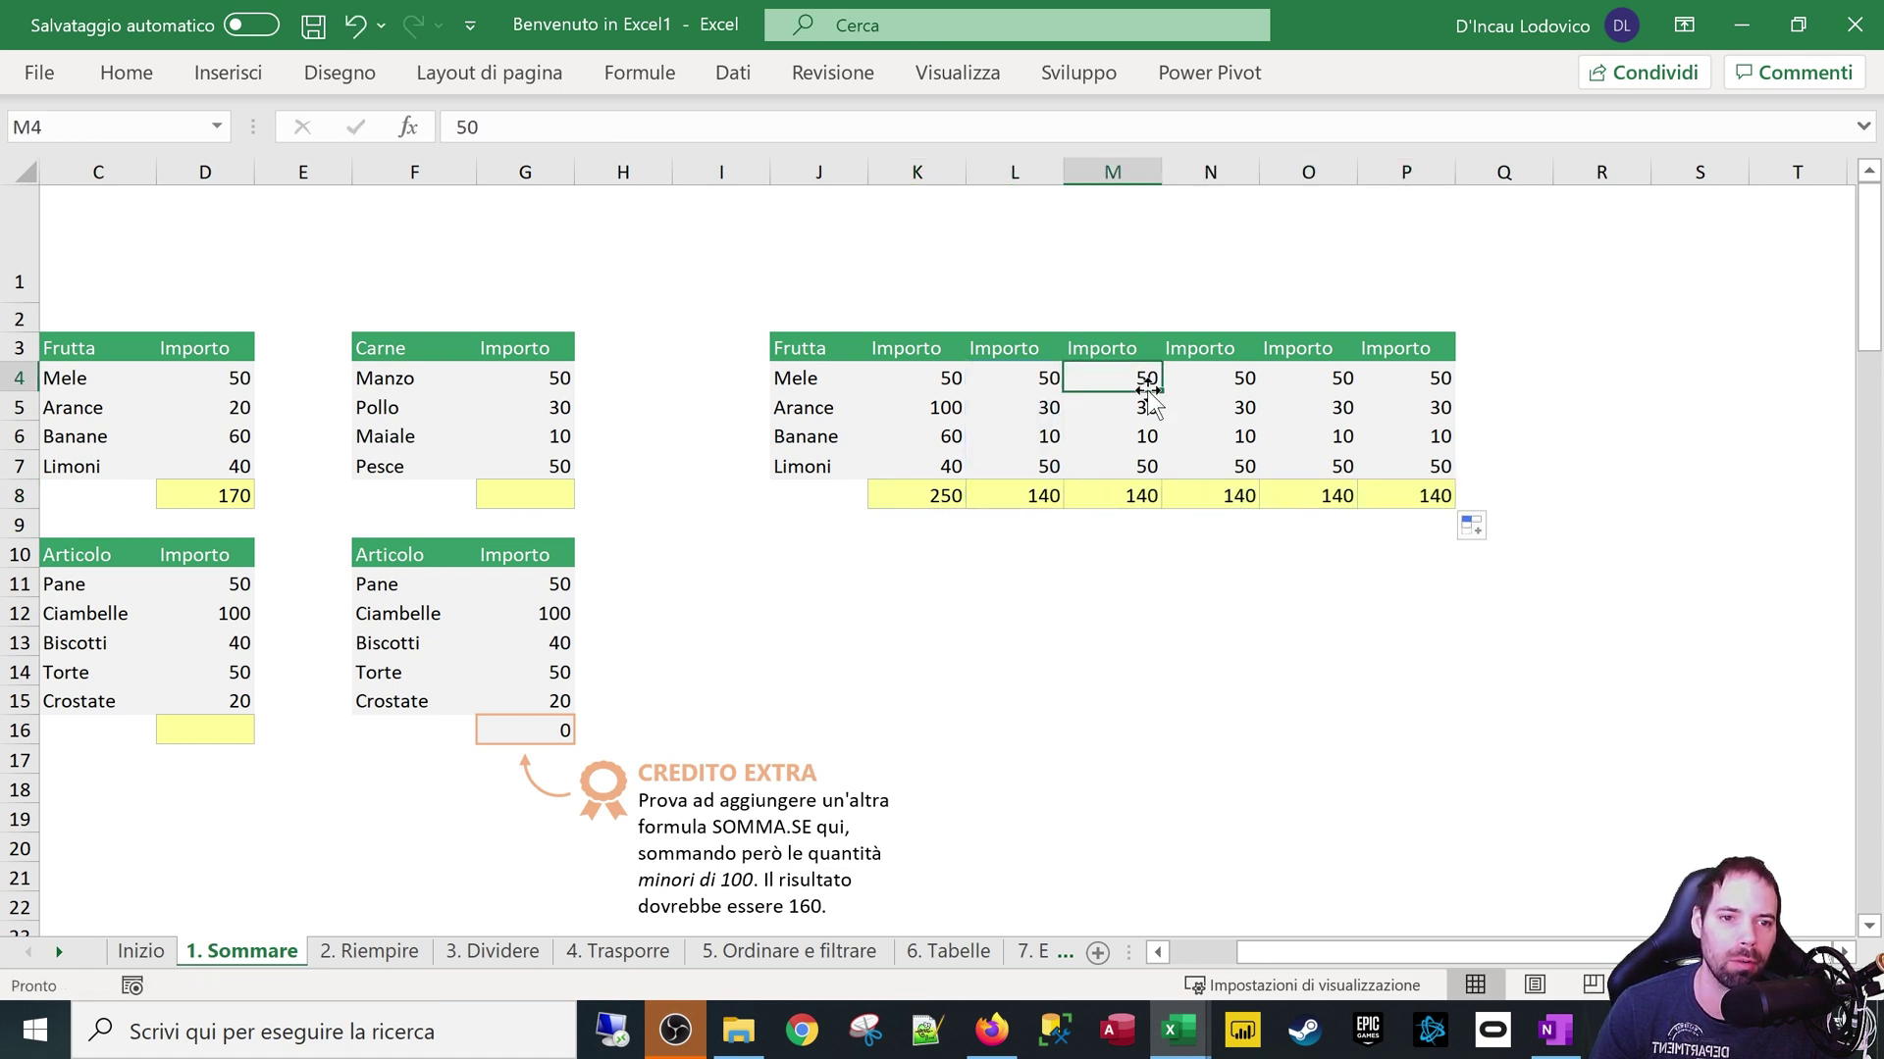
type("50")
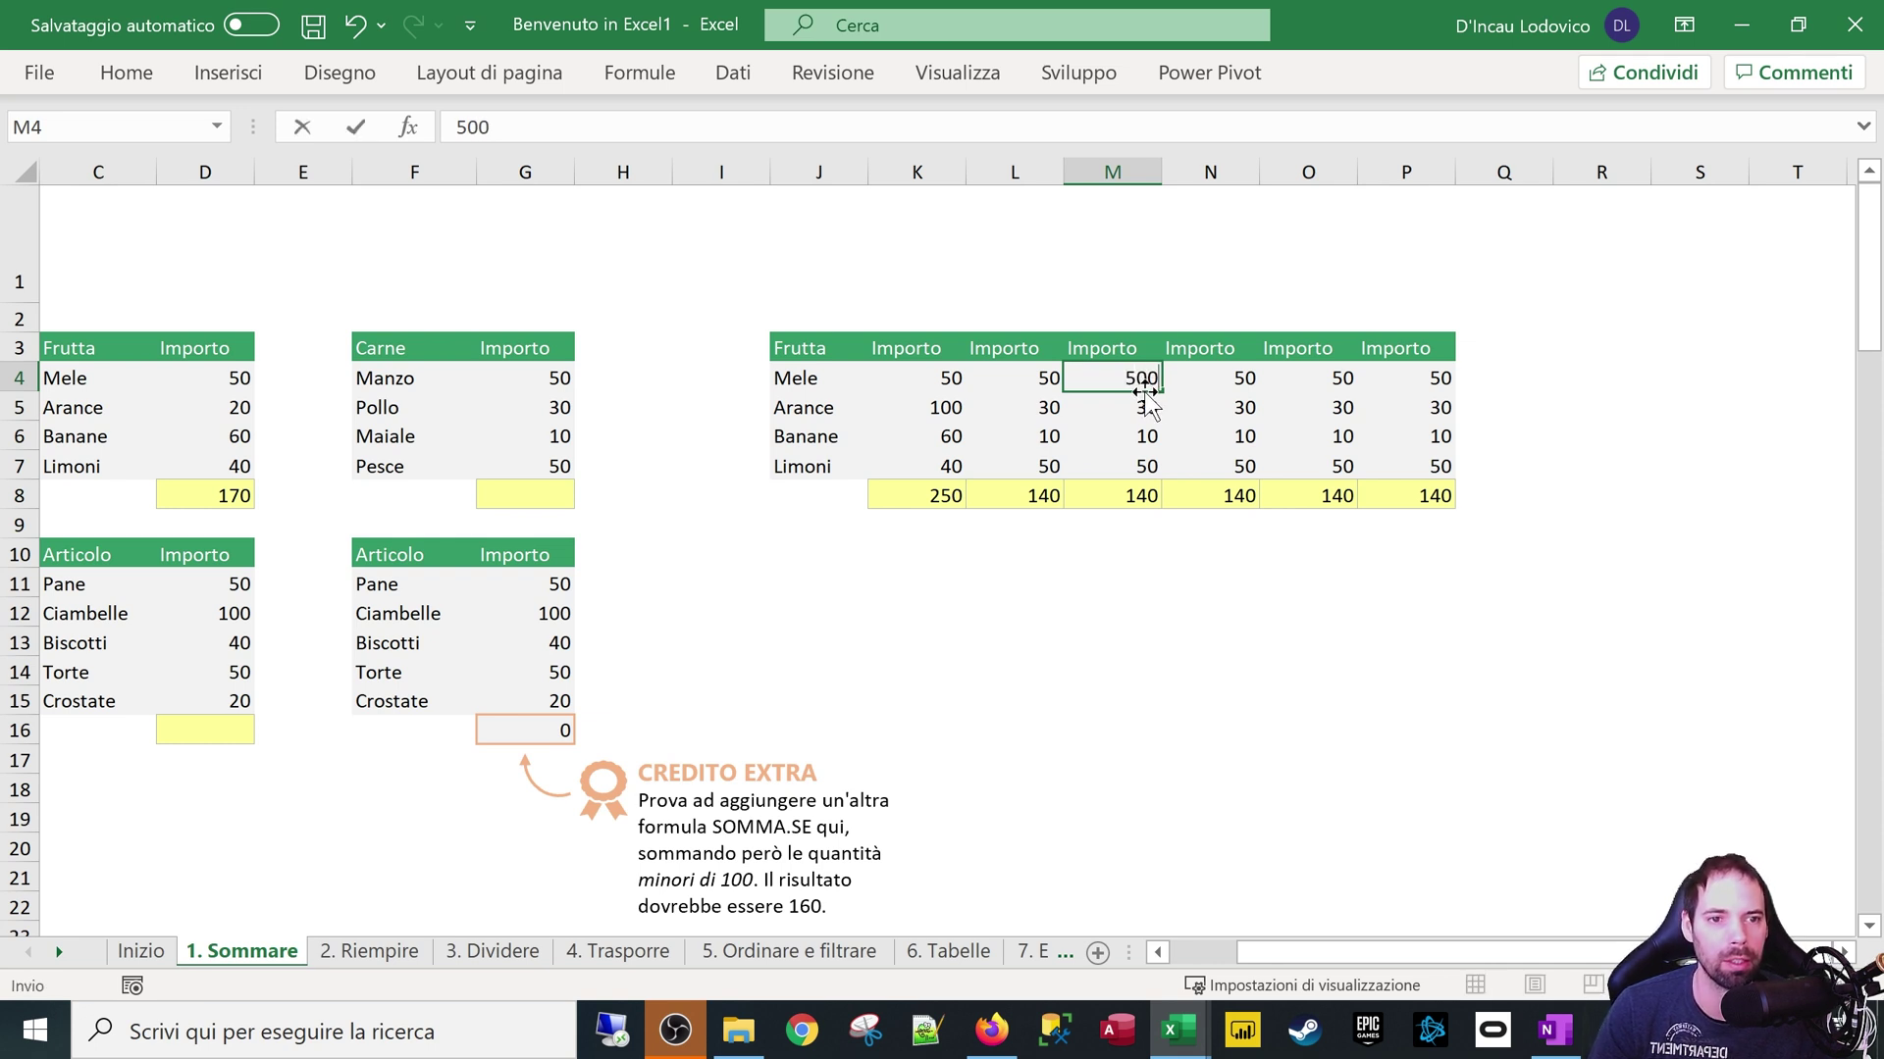
key("Return")
left_click(1206, 432)
type("22")
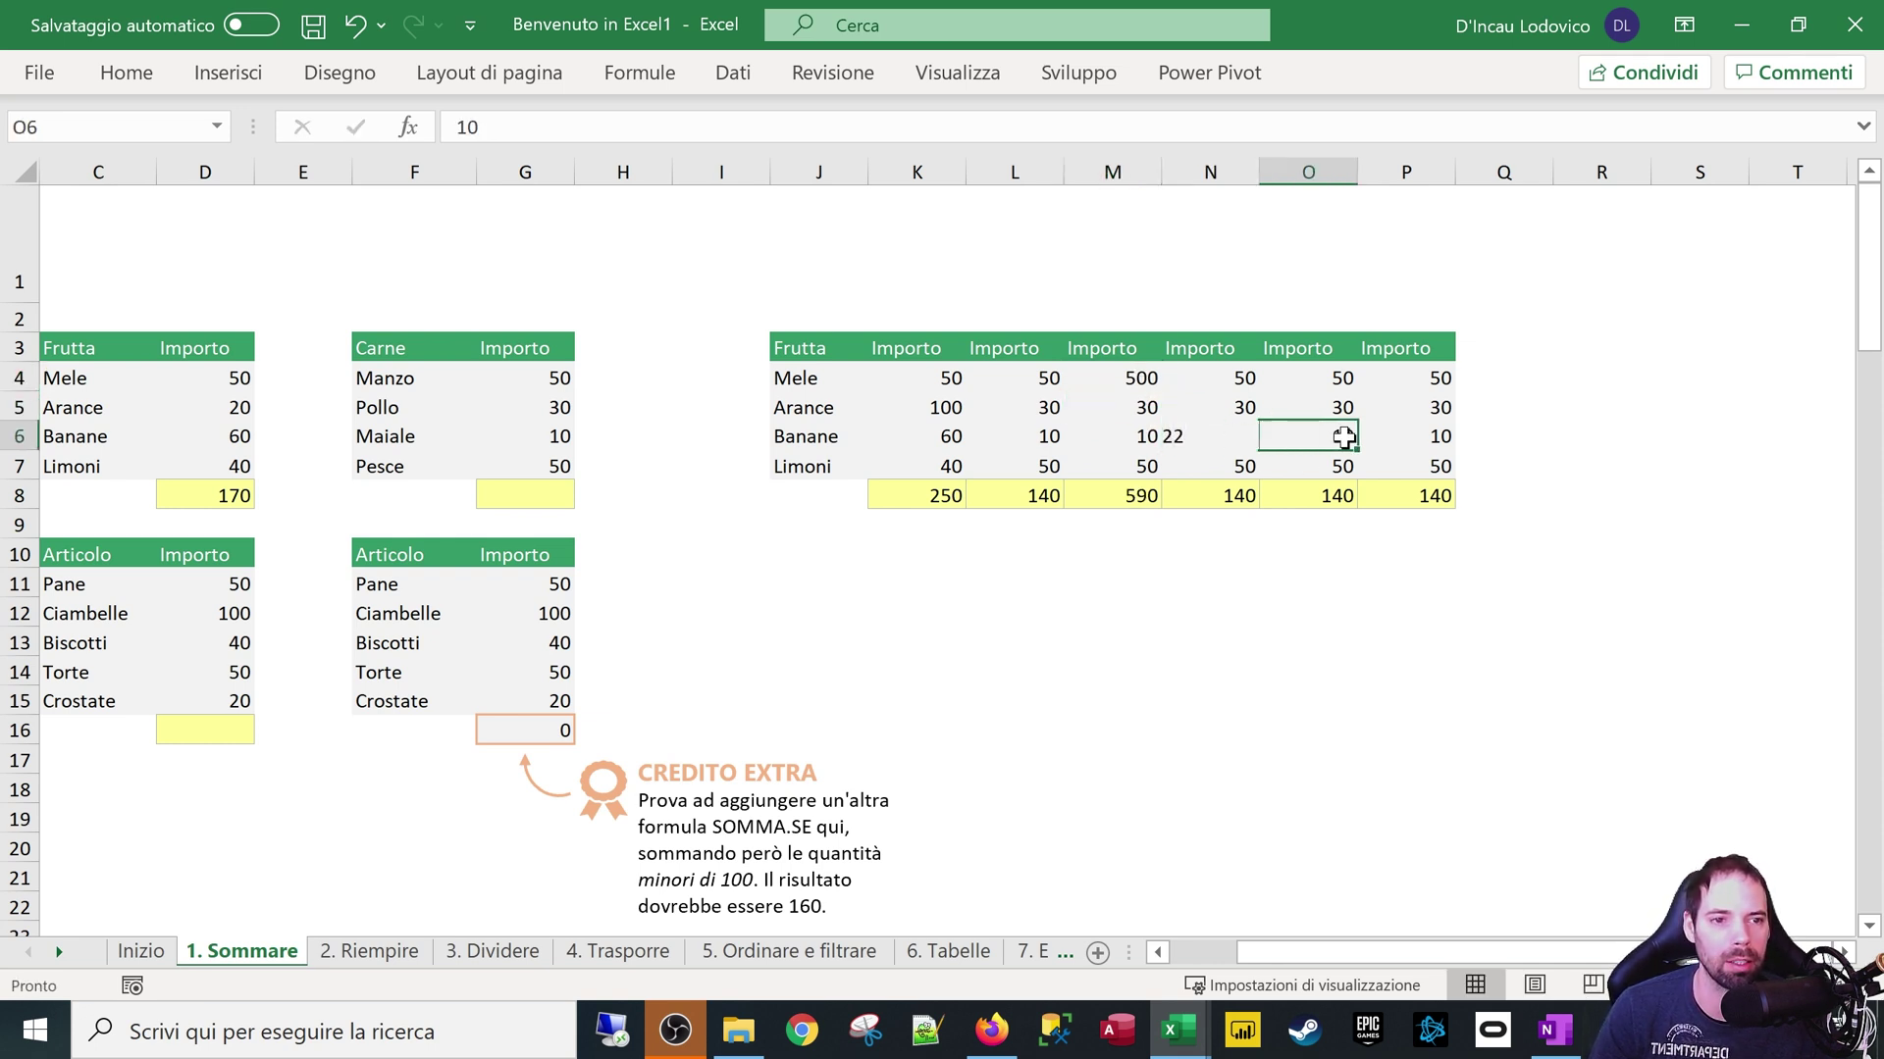
left_click(1338, 408)
type("44")
left_click(1341, 467)
Re-fill the SOMMA total from K8 to P8 and inspect K8's range
left_click(1003, 505)
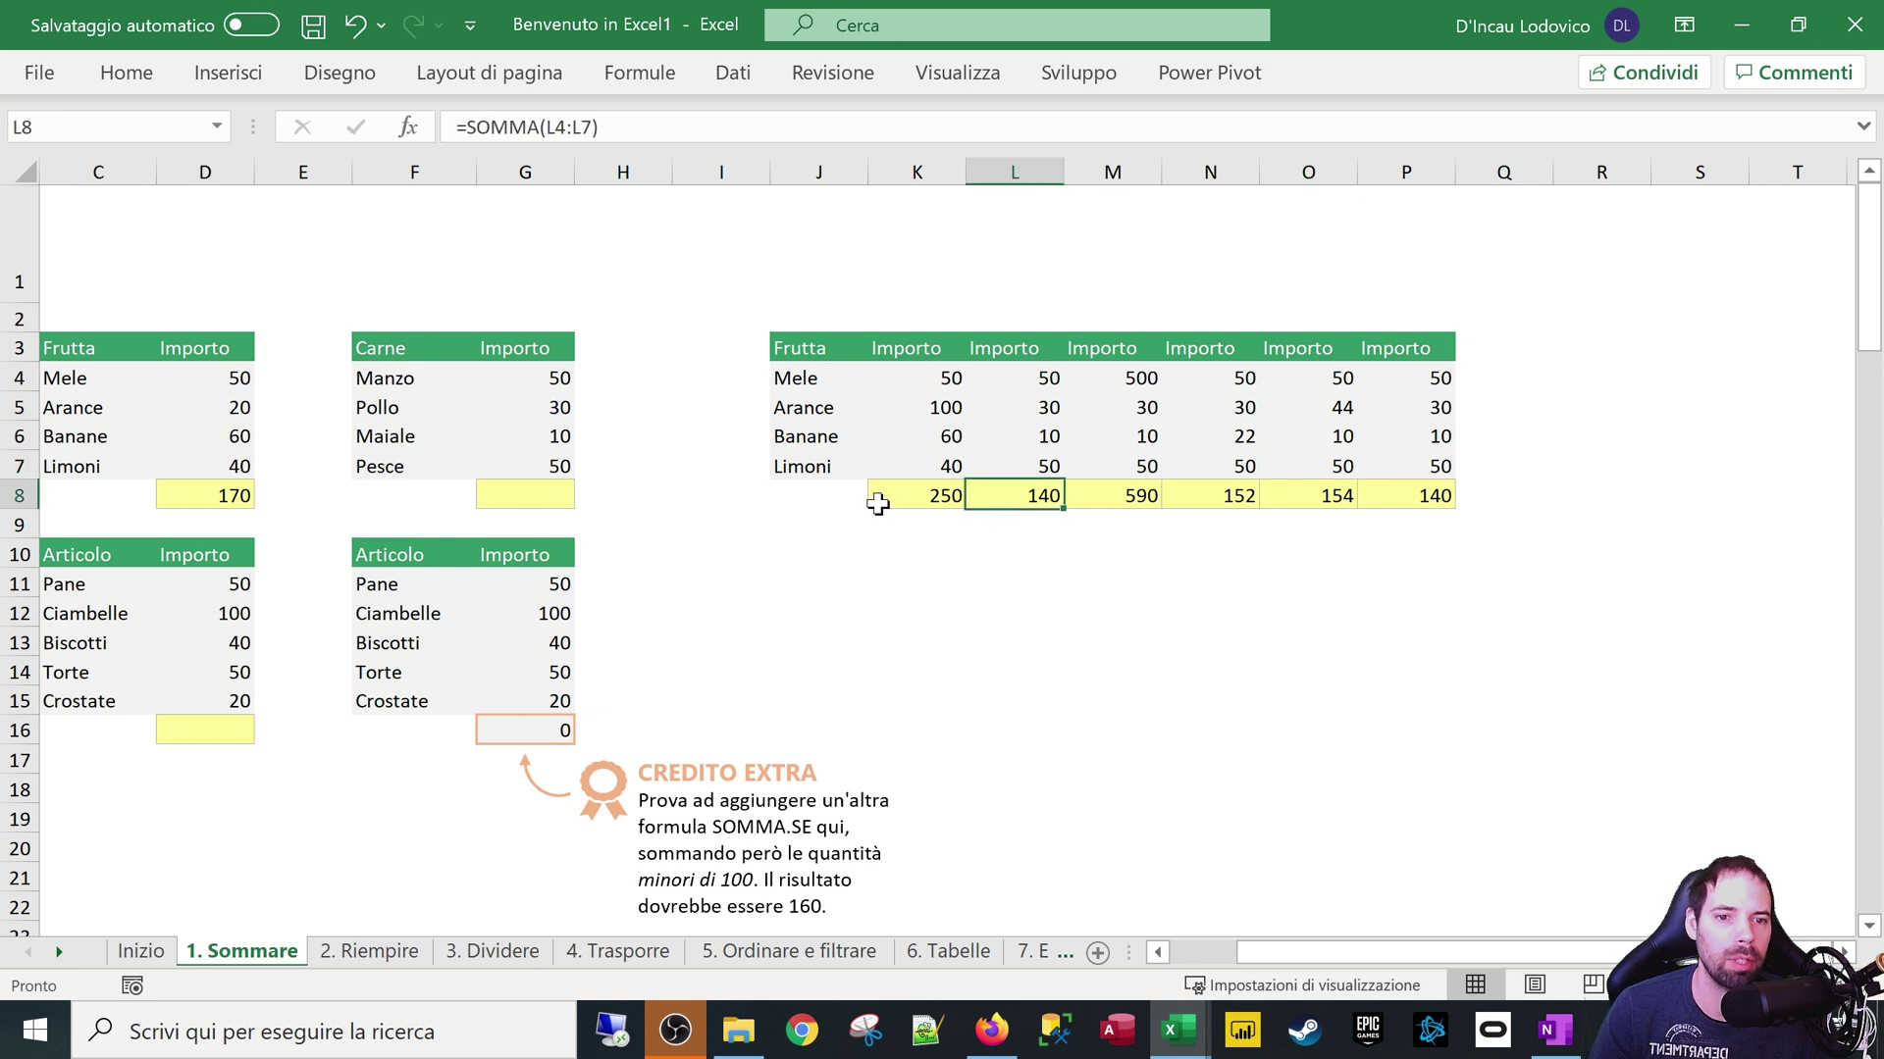
left_click(947, 493)
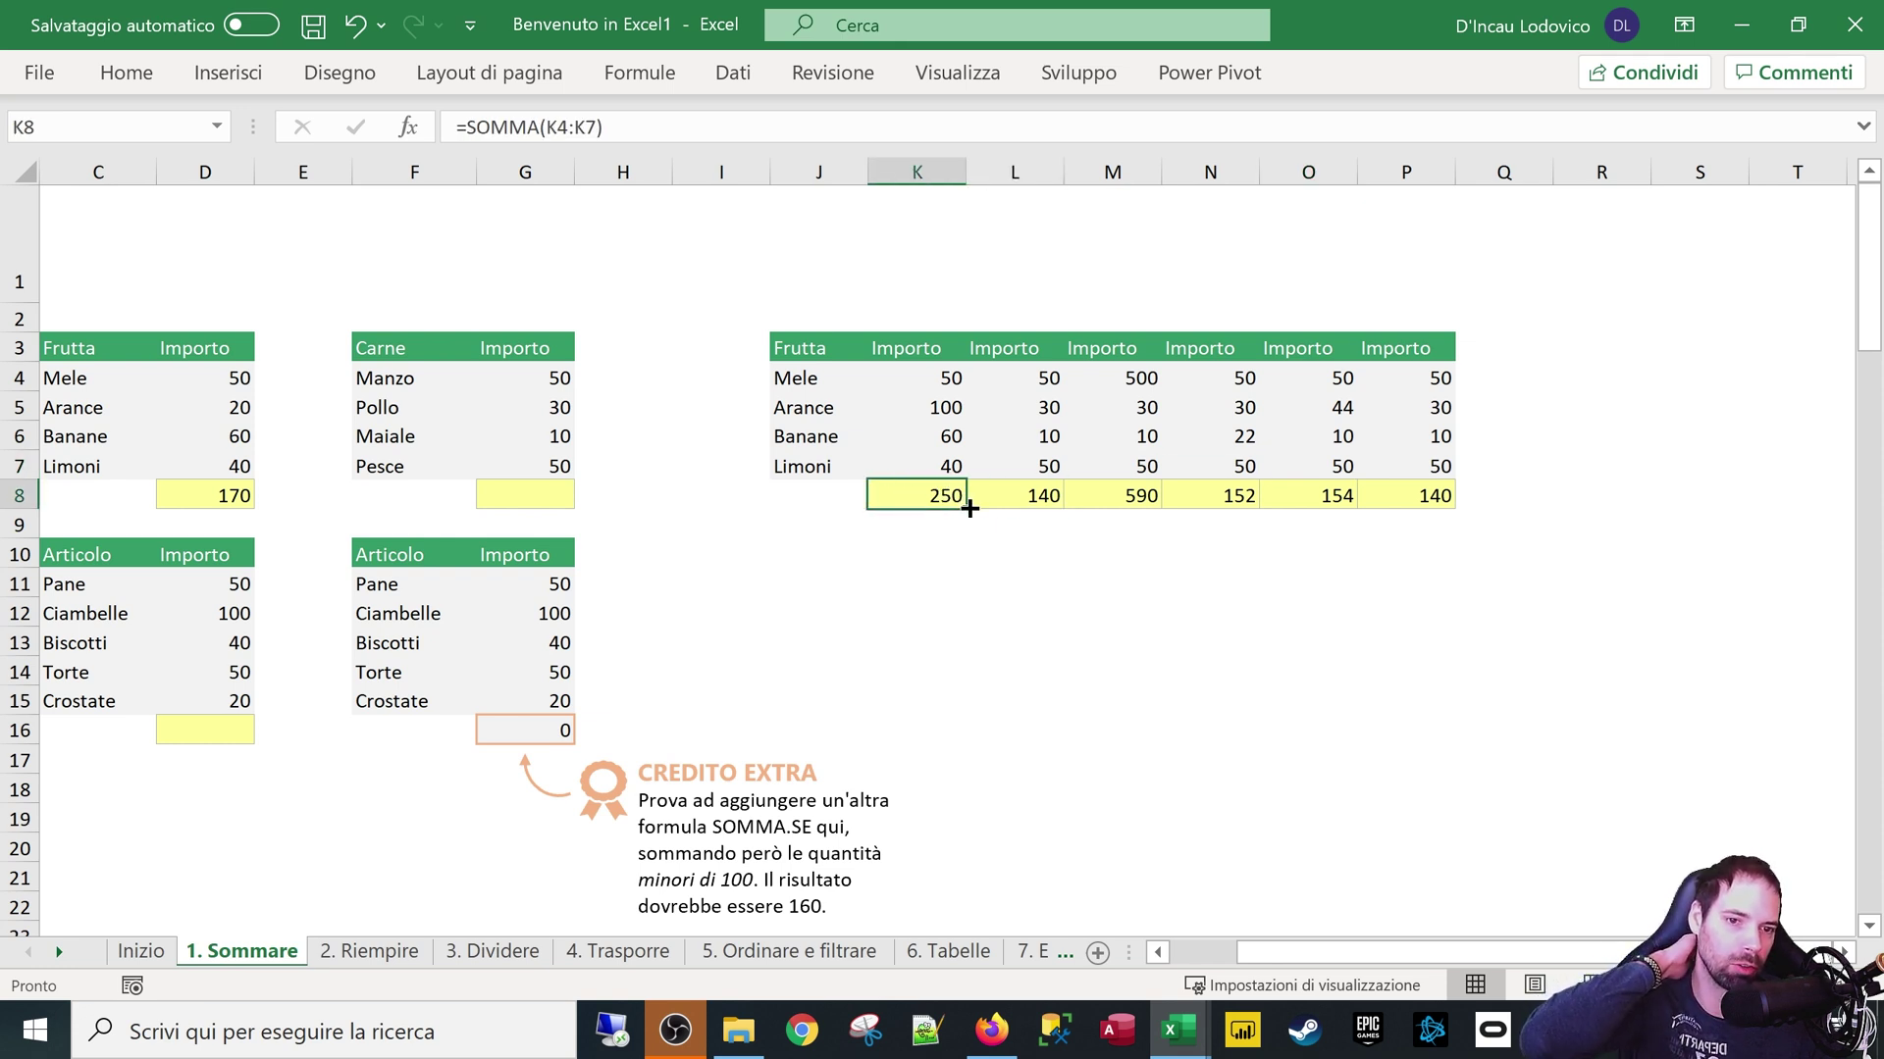
left_click_drag(969, 507, 1432, 497)
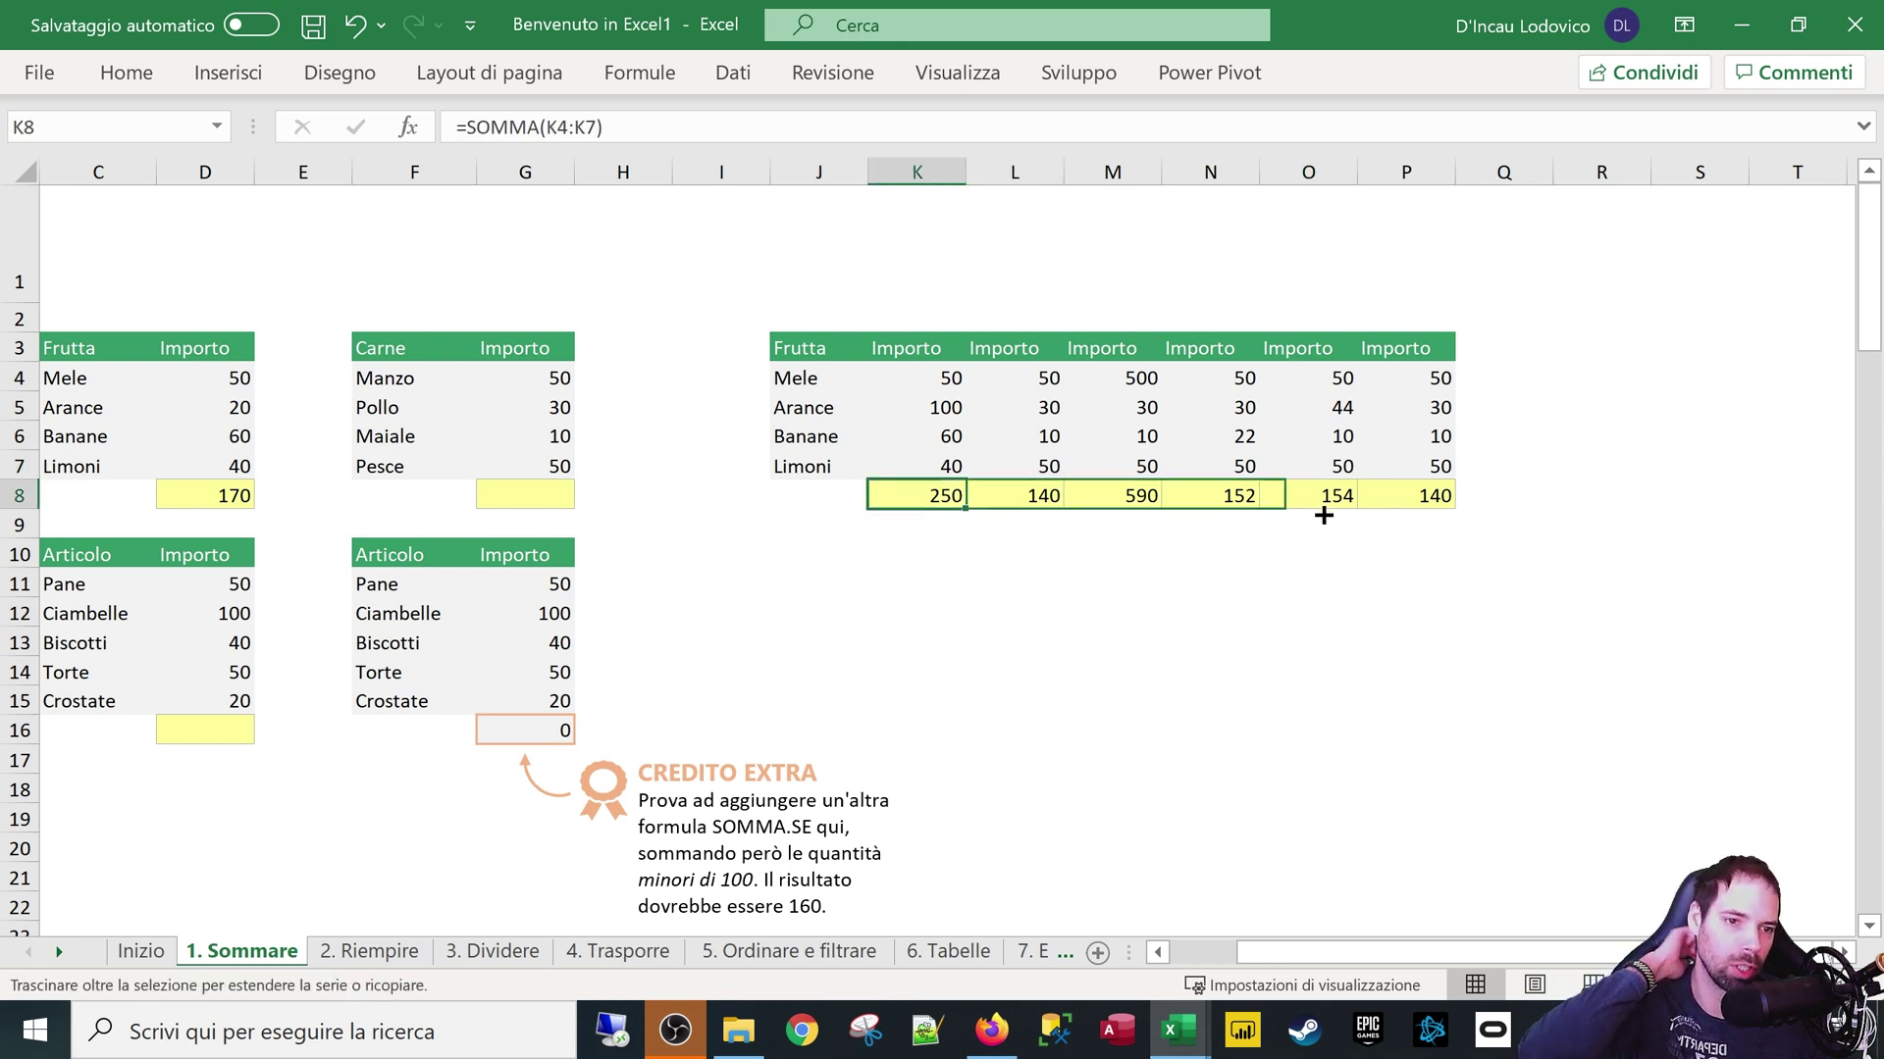
left_click(892, 498)
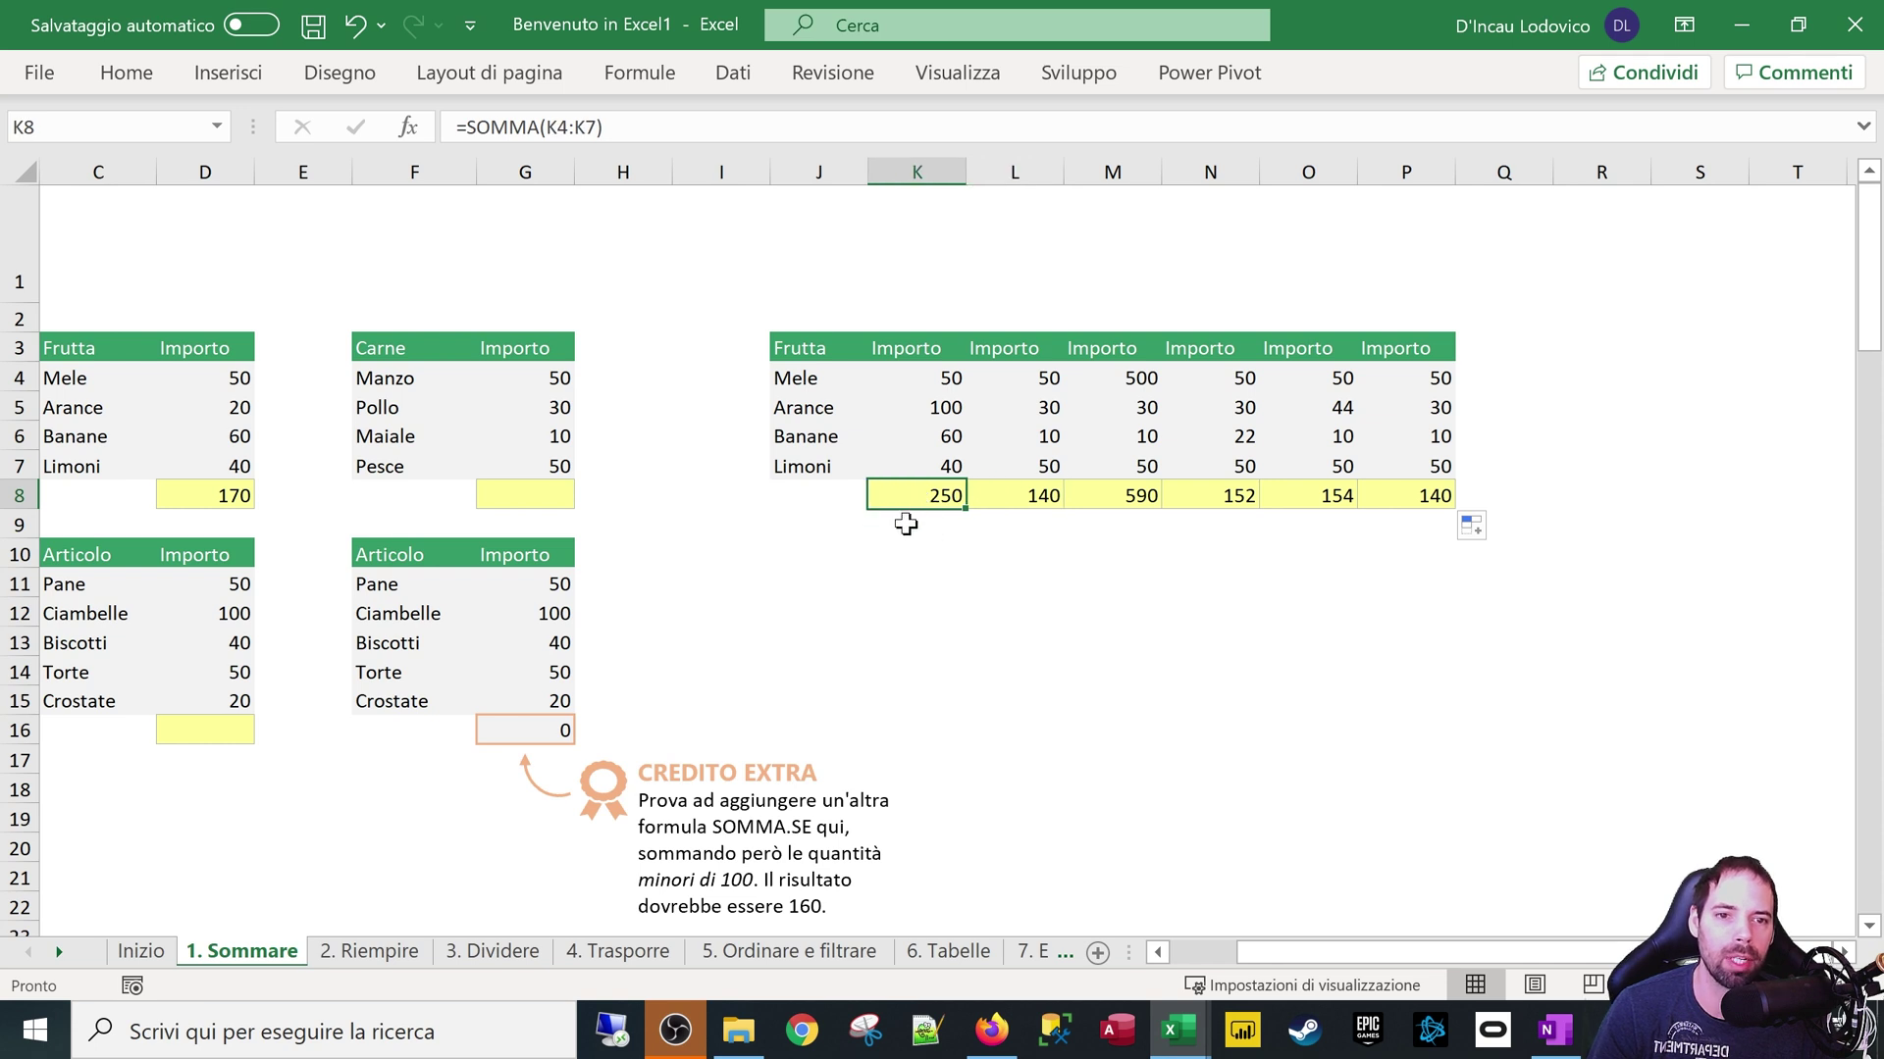
key("F2")
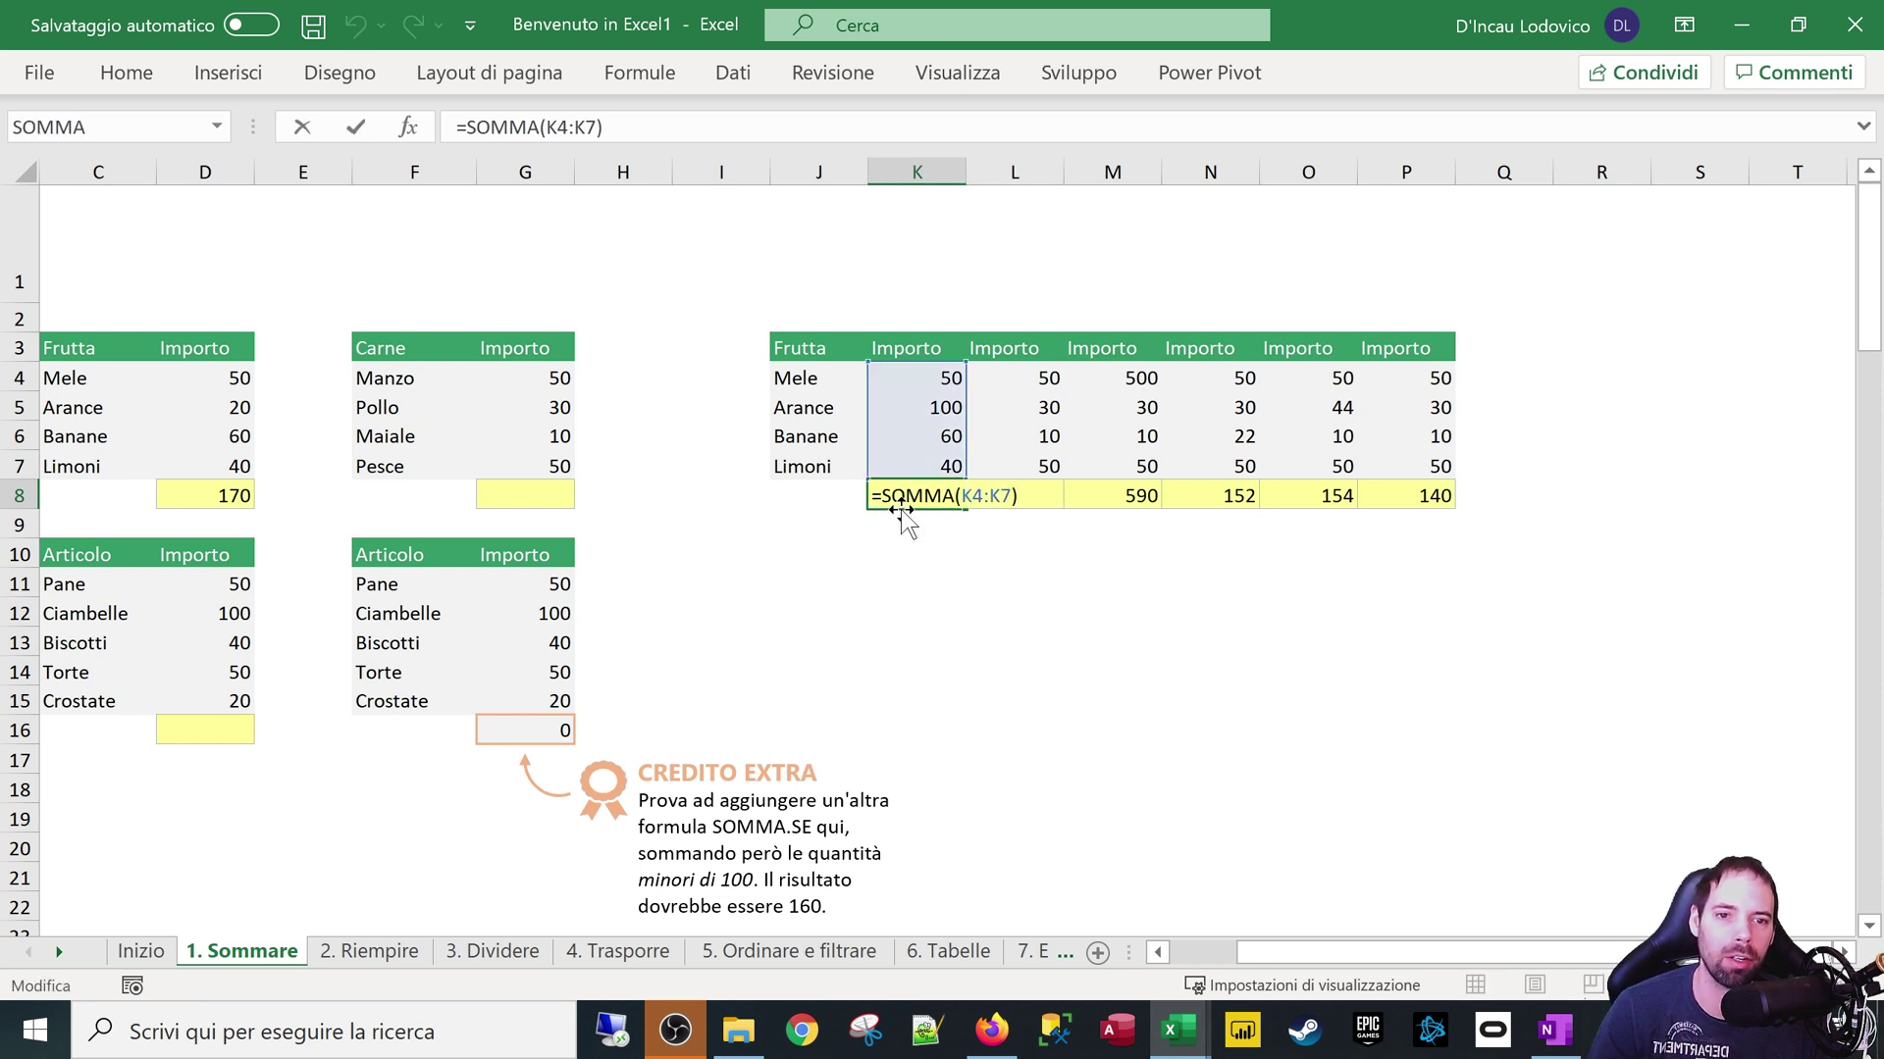
Copy the P8 total into Q4 and view its #RIF! error
key("Escape")
left_click(1430, 496)
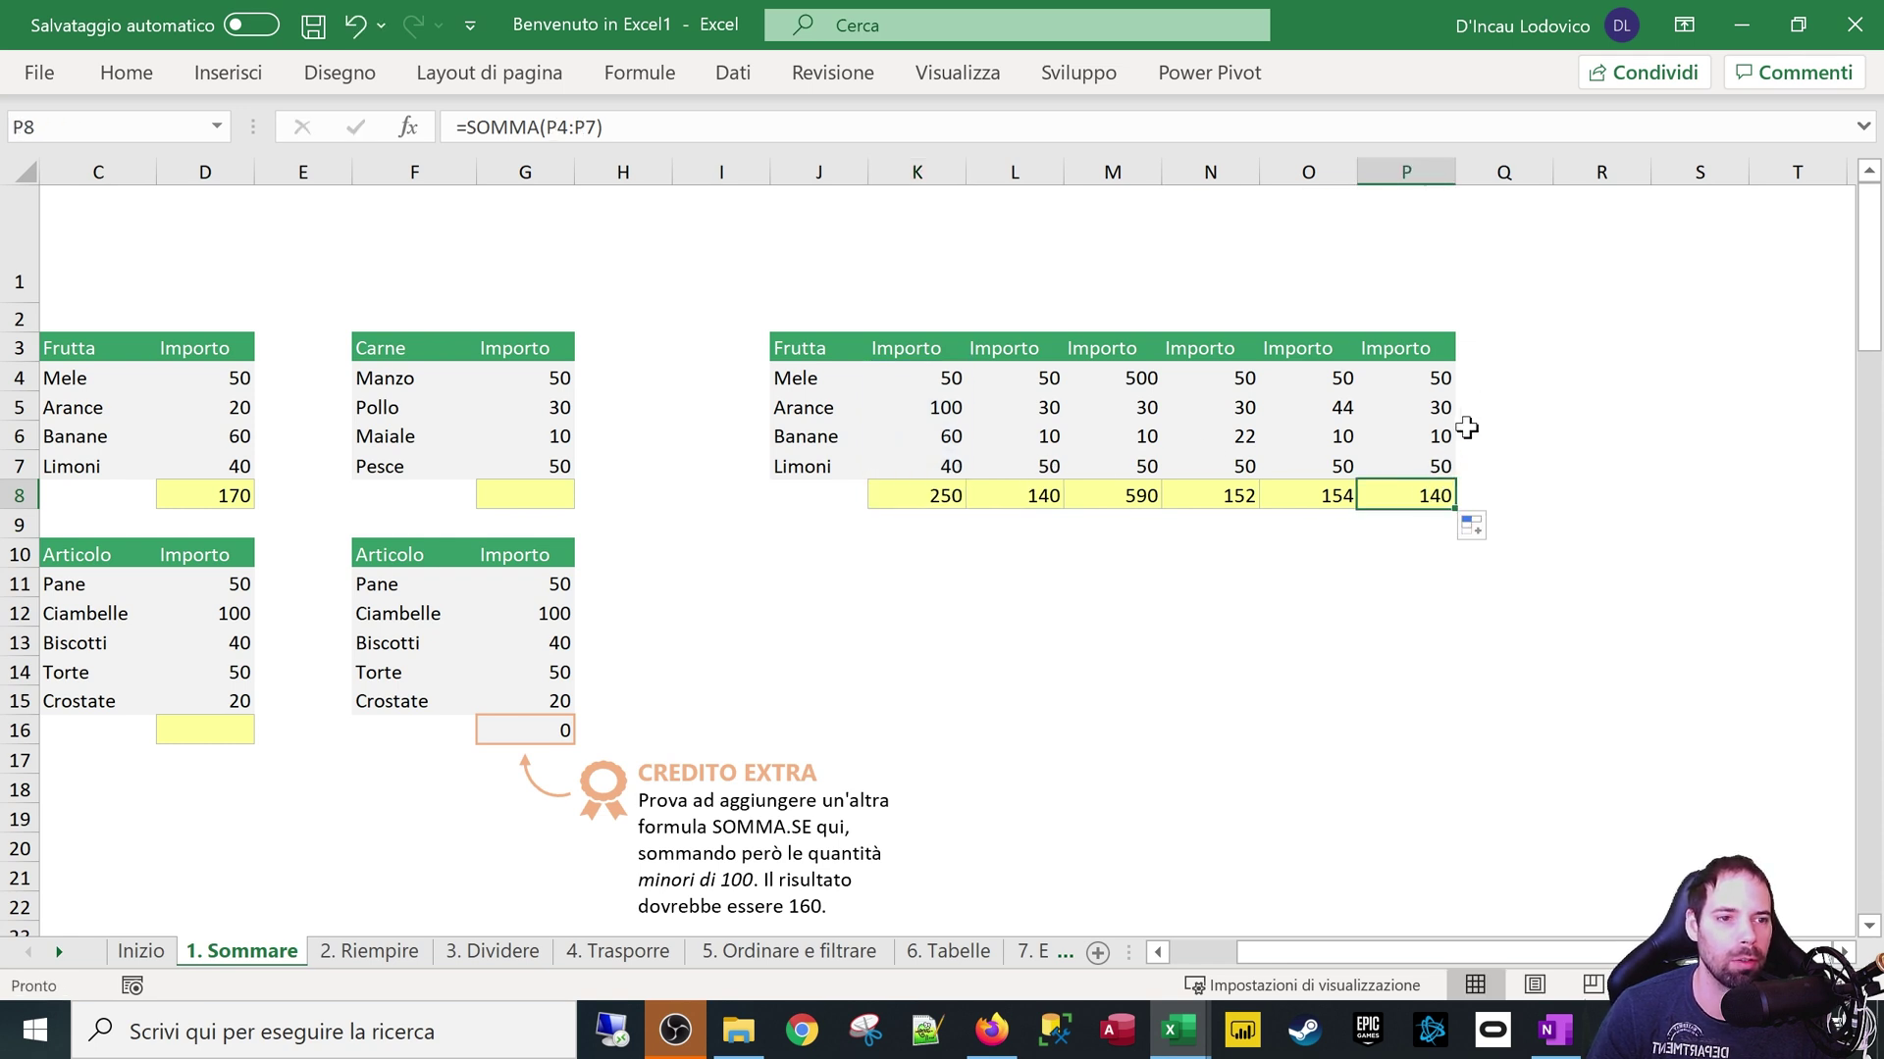
key("ctrl+c")
left_click(1480, 378)
key("ctrl+v")
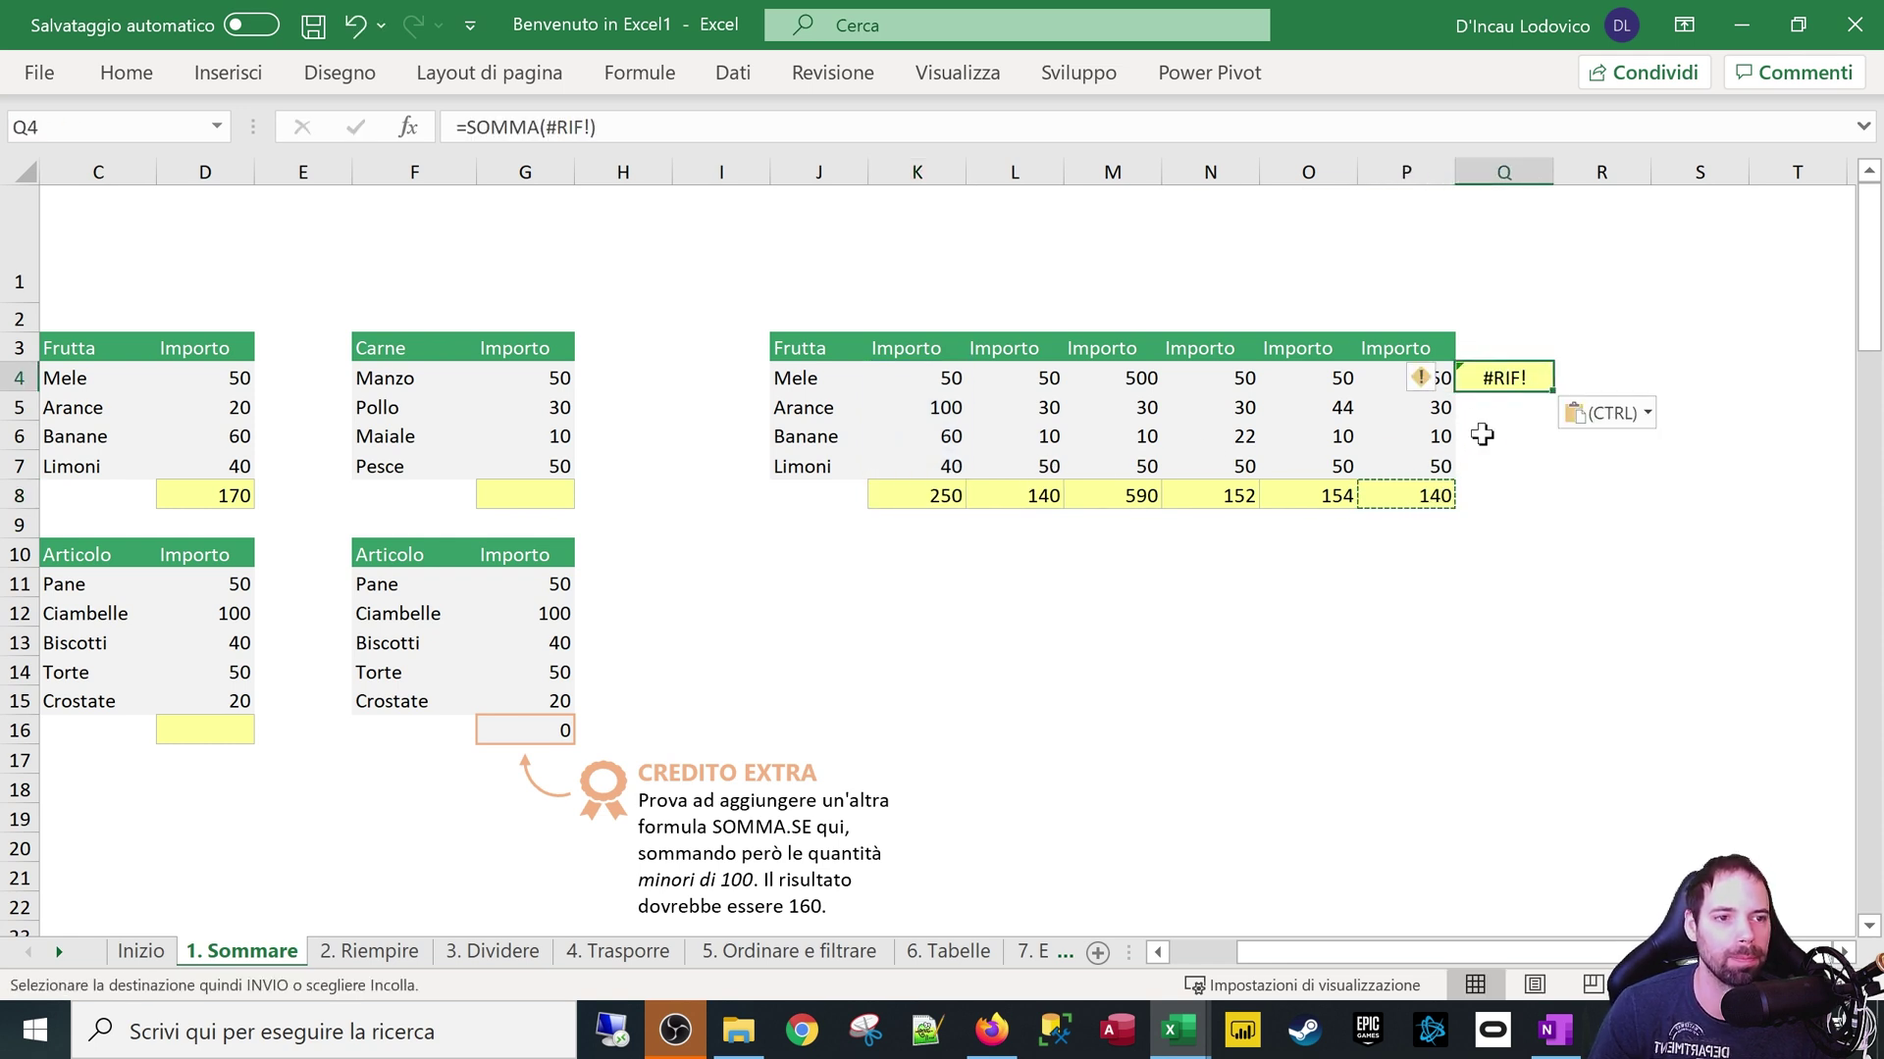
key("F2")
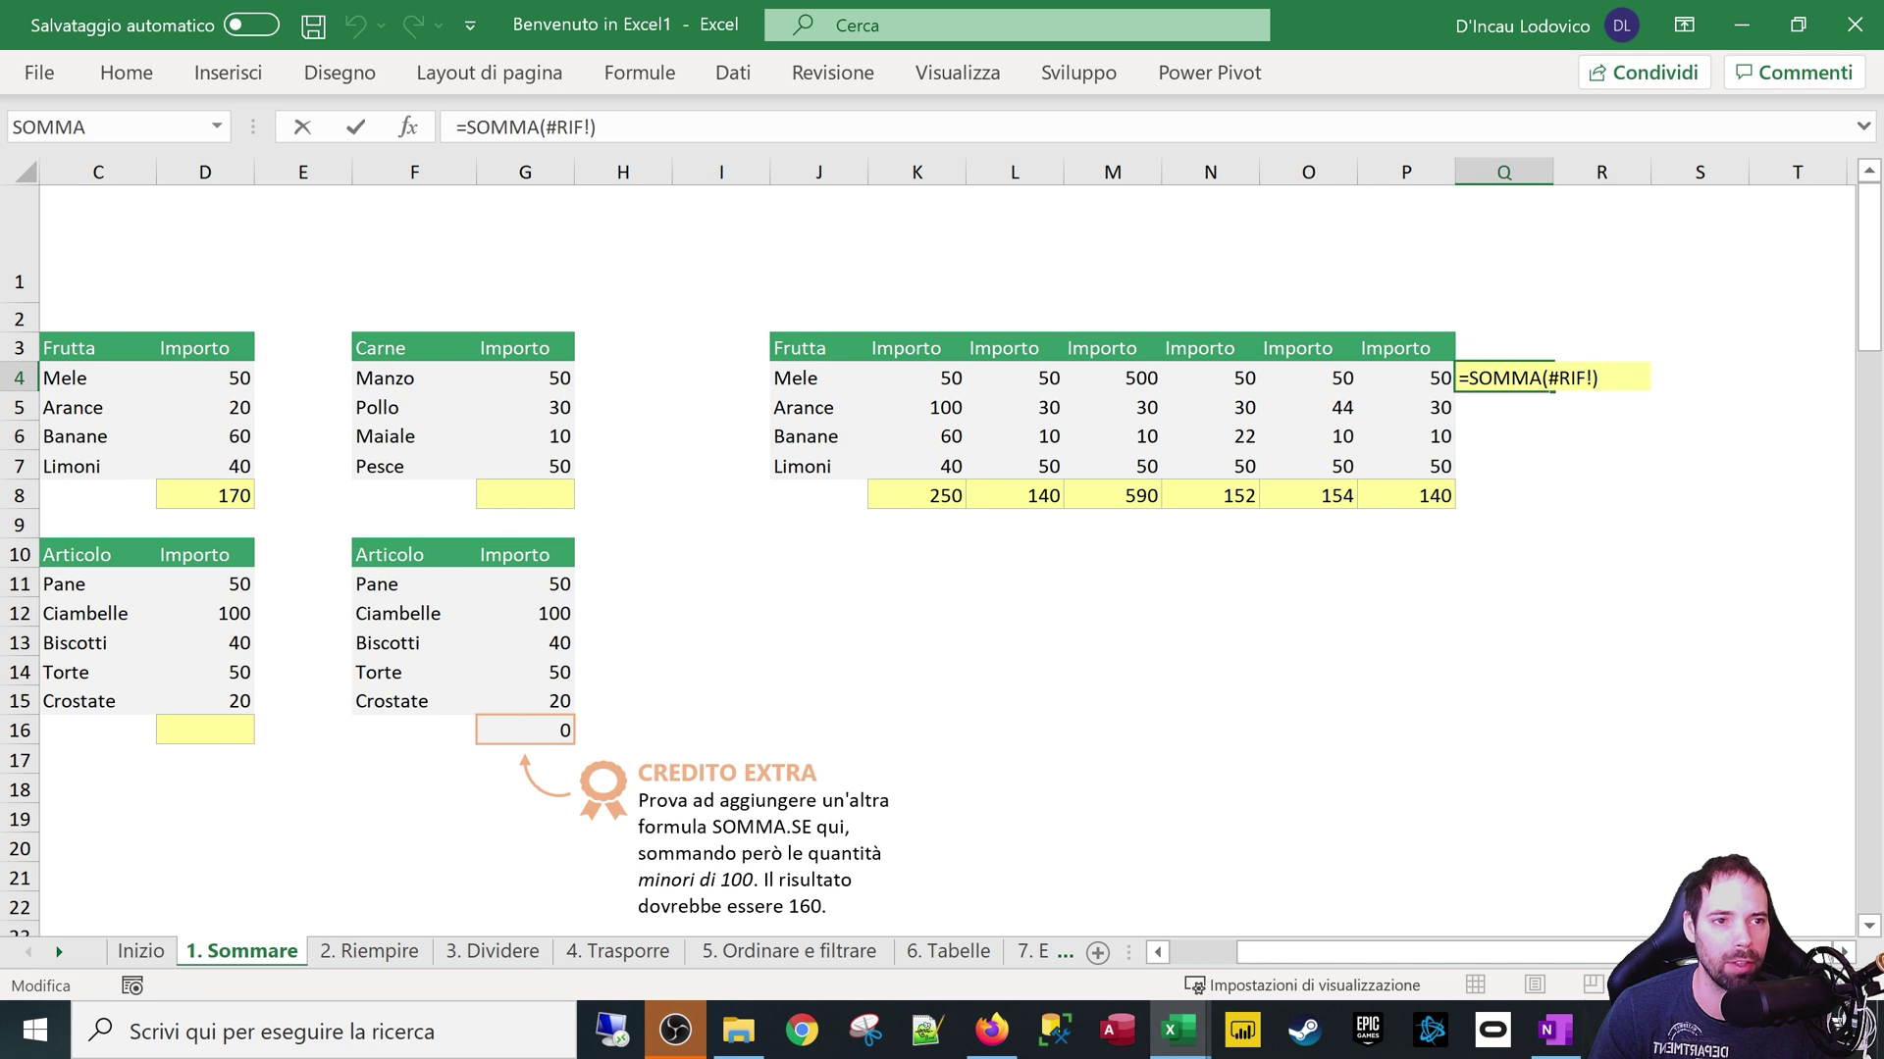
key("Escape")
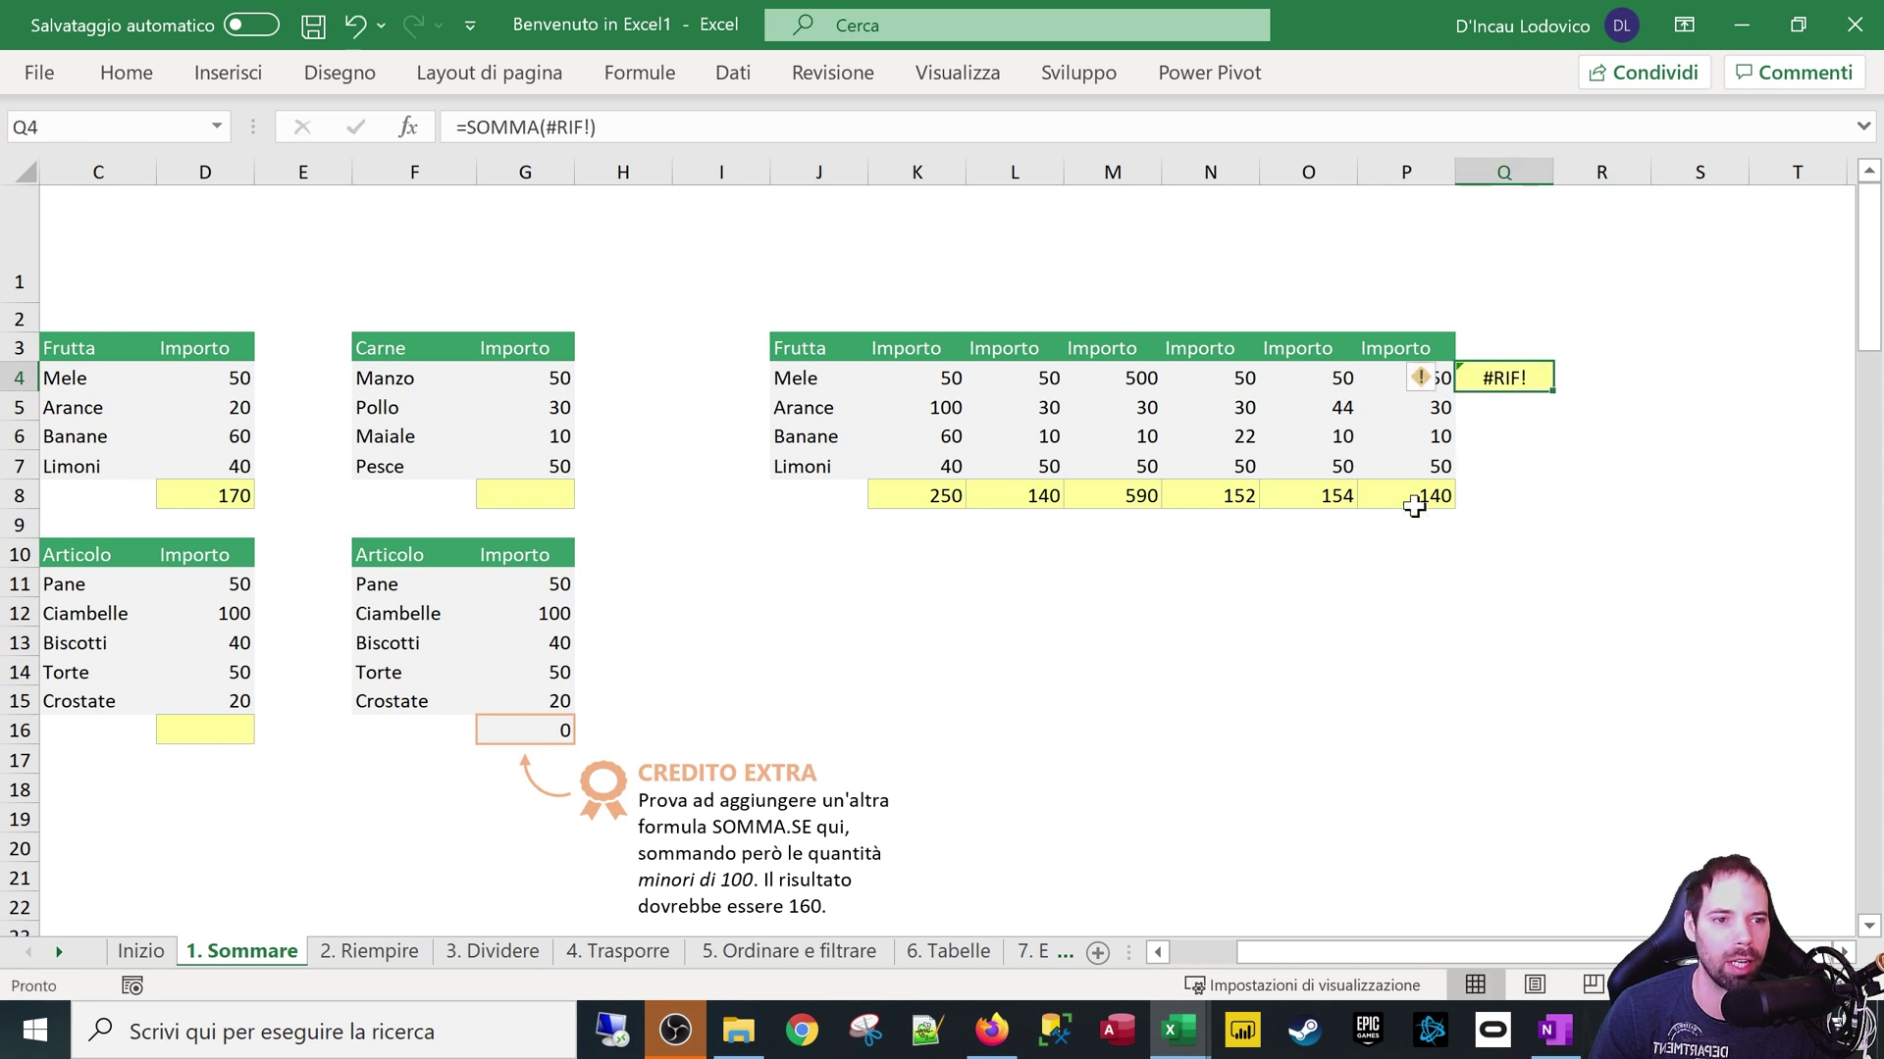
Paste the P8 total into R7 and R6, showing shifted ranges R3:R6 and R2:R5
left_click(1401, 498)
key("ctrl+c")
left_click(1597, 461)
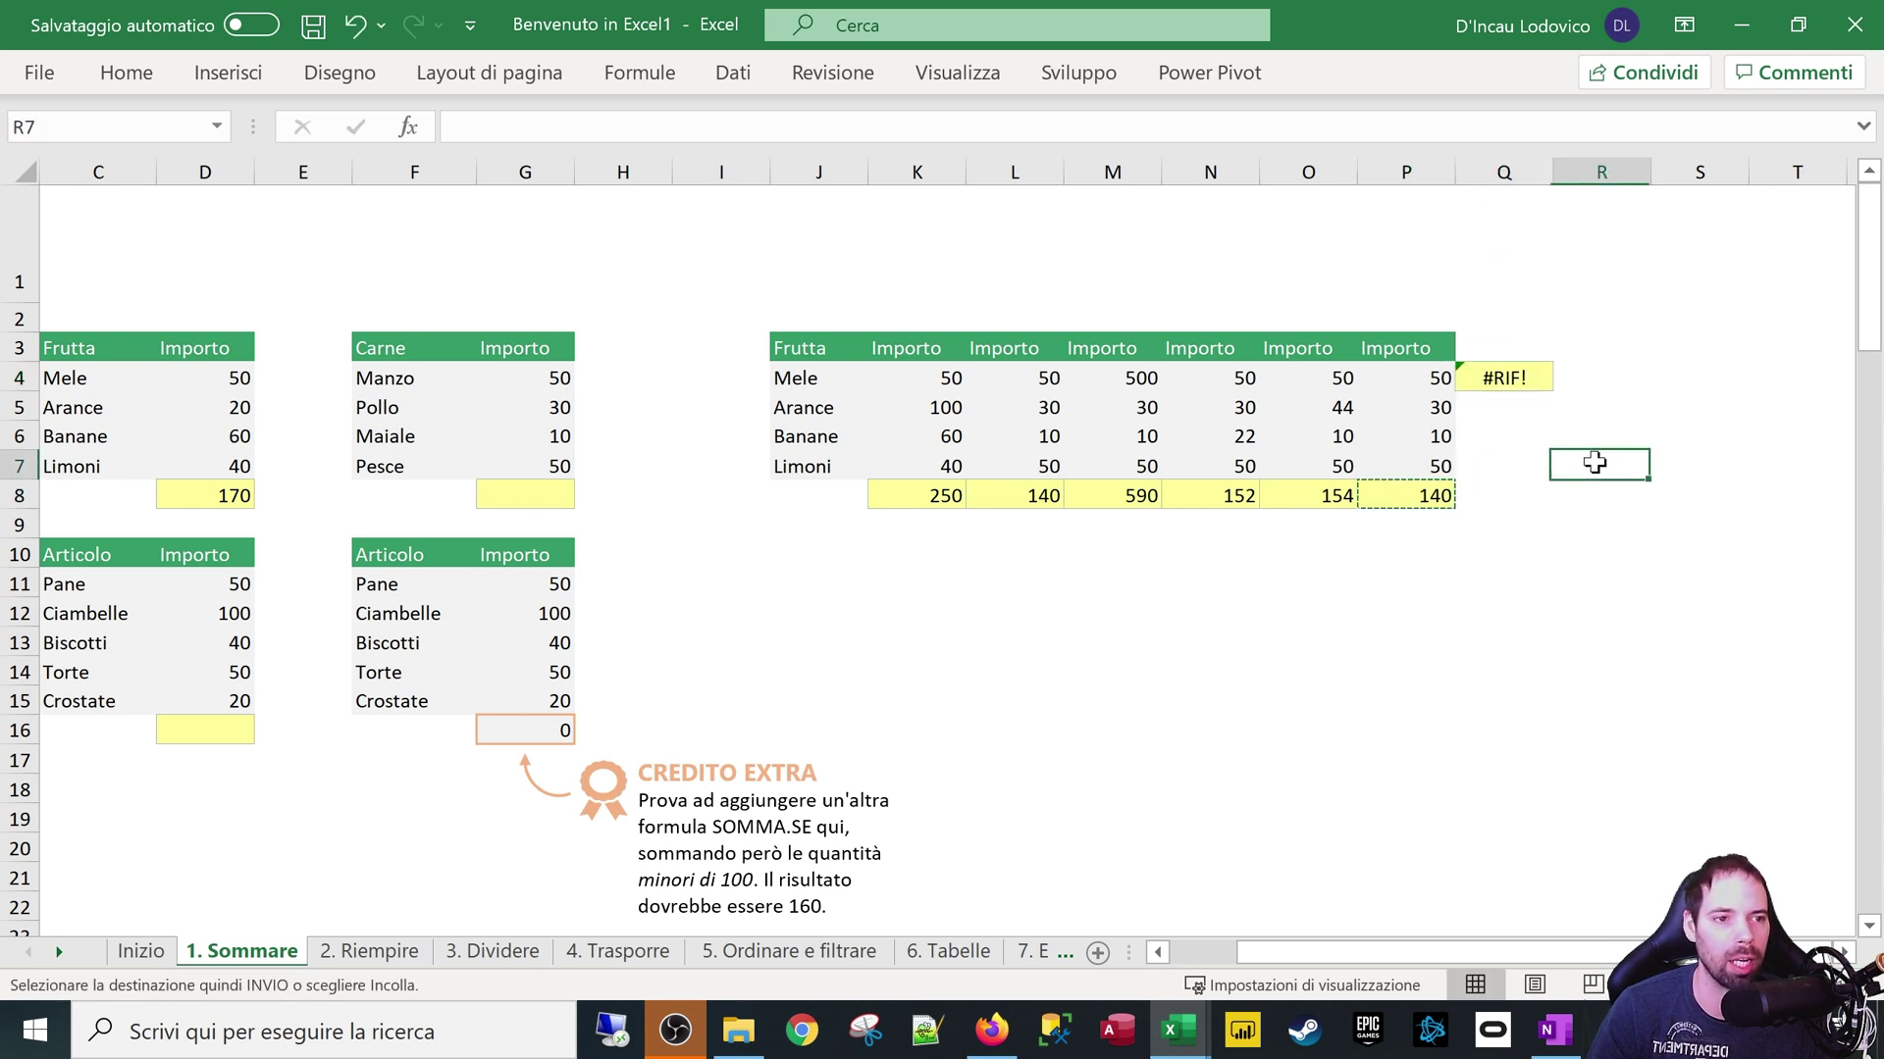
key("ctrl+v")
key("F2")
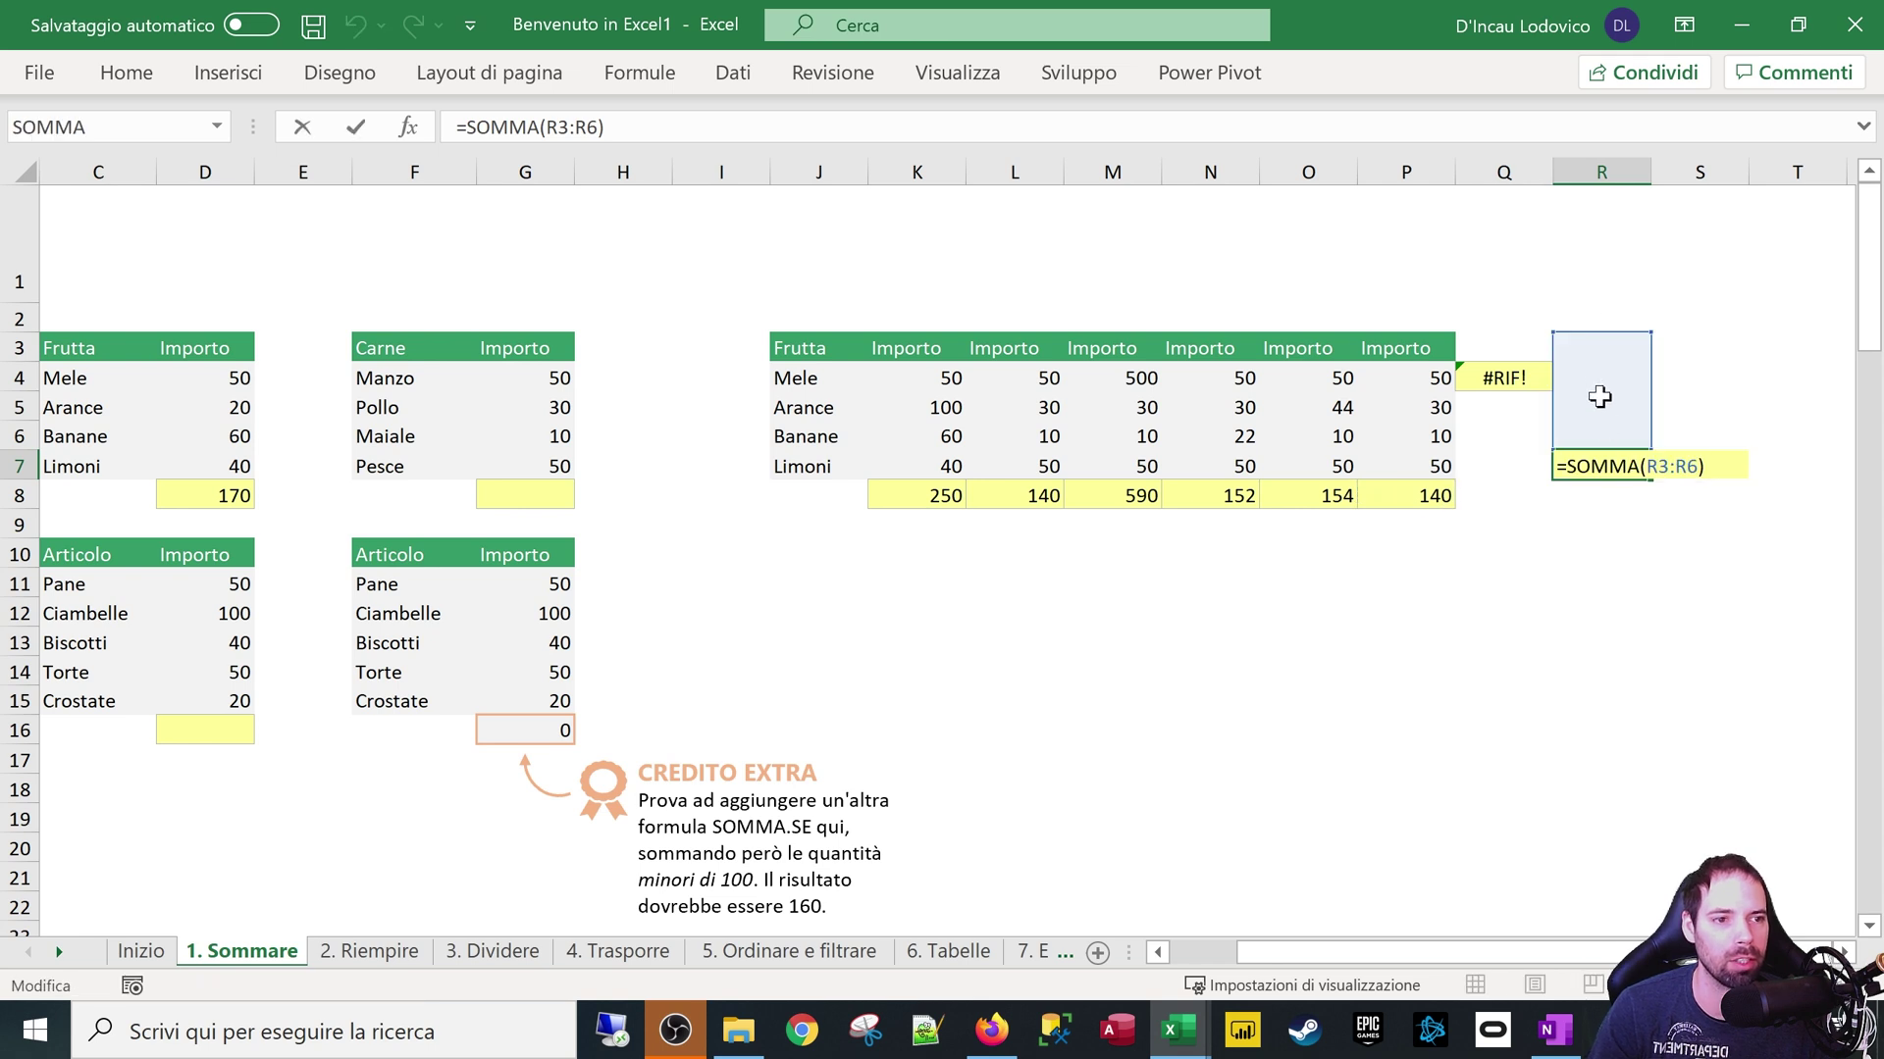
key("Escape")
key("ctrl+c")
key("Up")
key("ctrl+v")
key("F2")
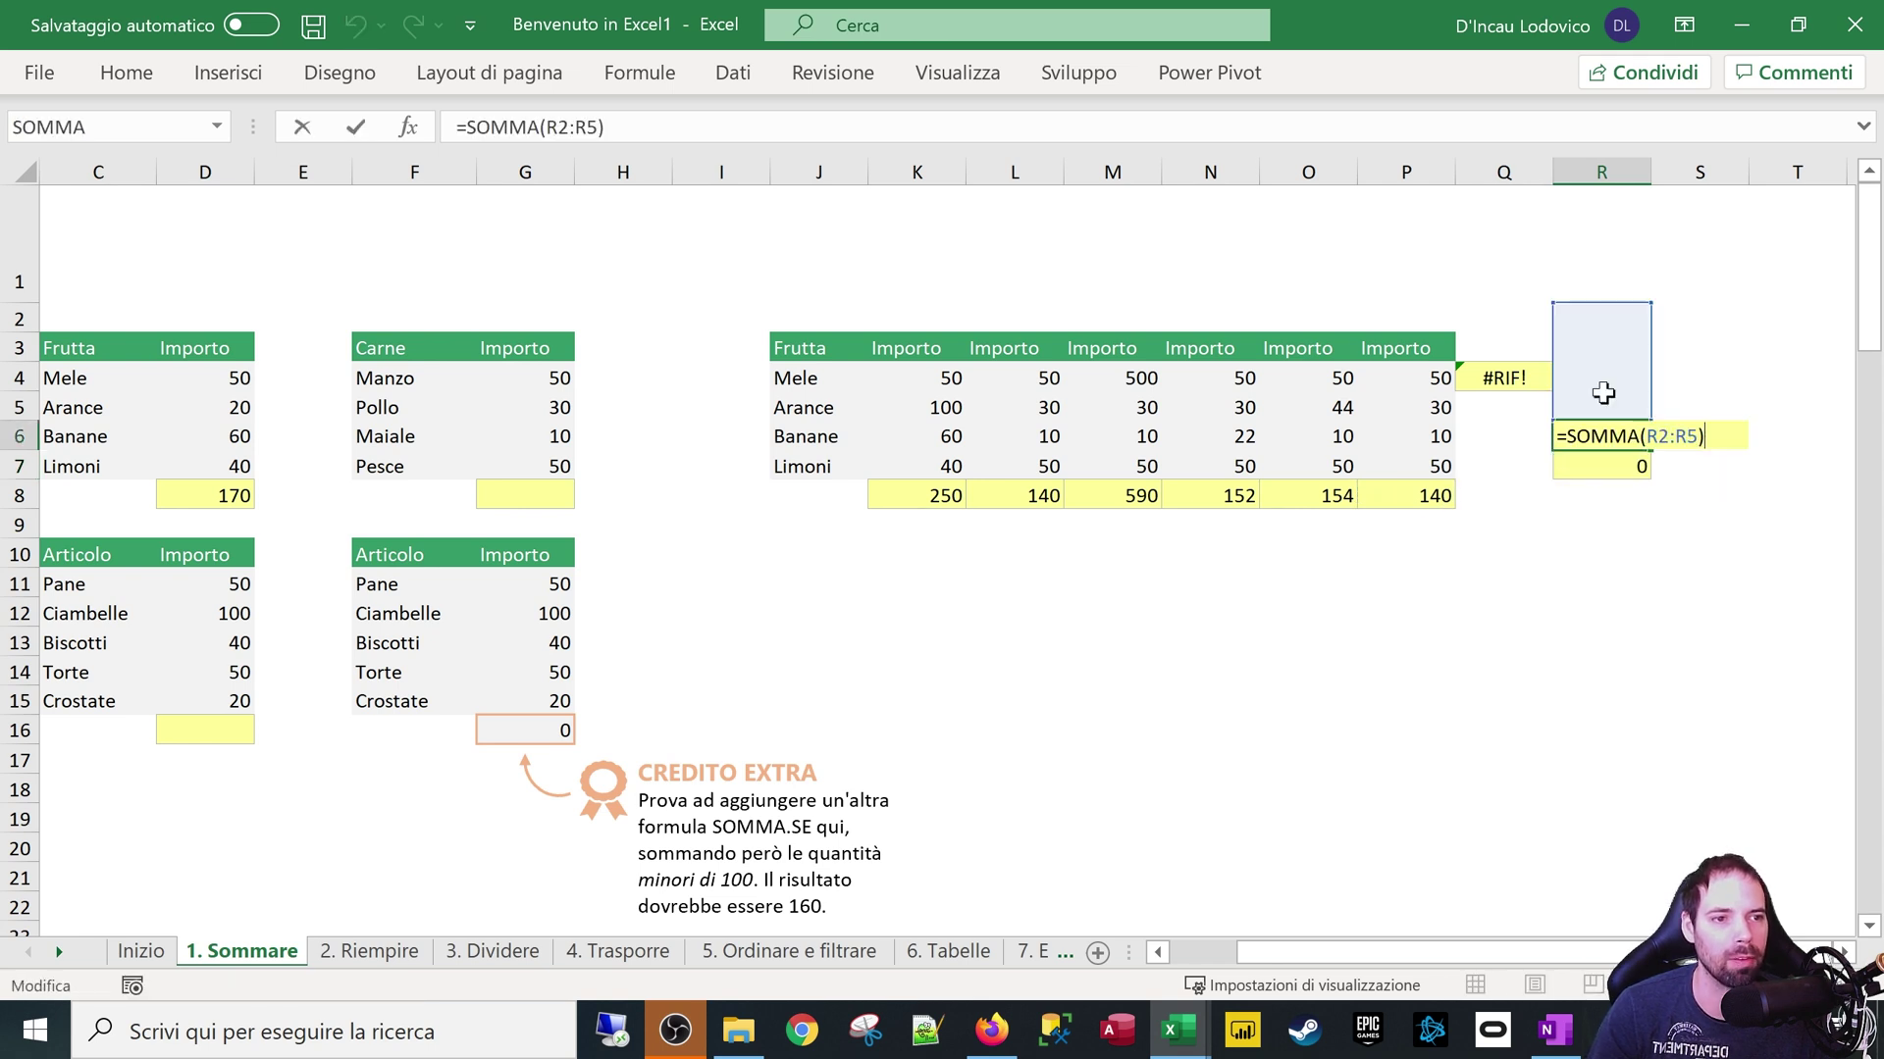
key("Escape")
Continue pasting up into R5 and R4, then undo R4's #RIF! paste
key("ctrl+c")
left_click(1598, 406)
key("ctrl+v")
key("F2")
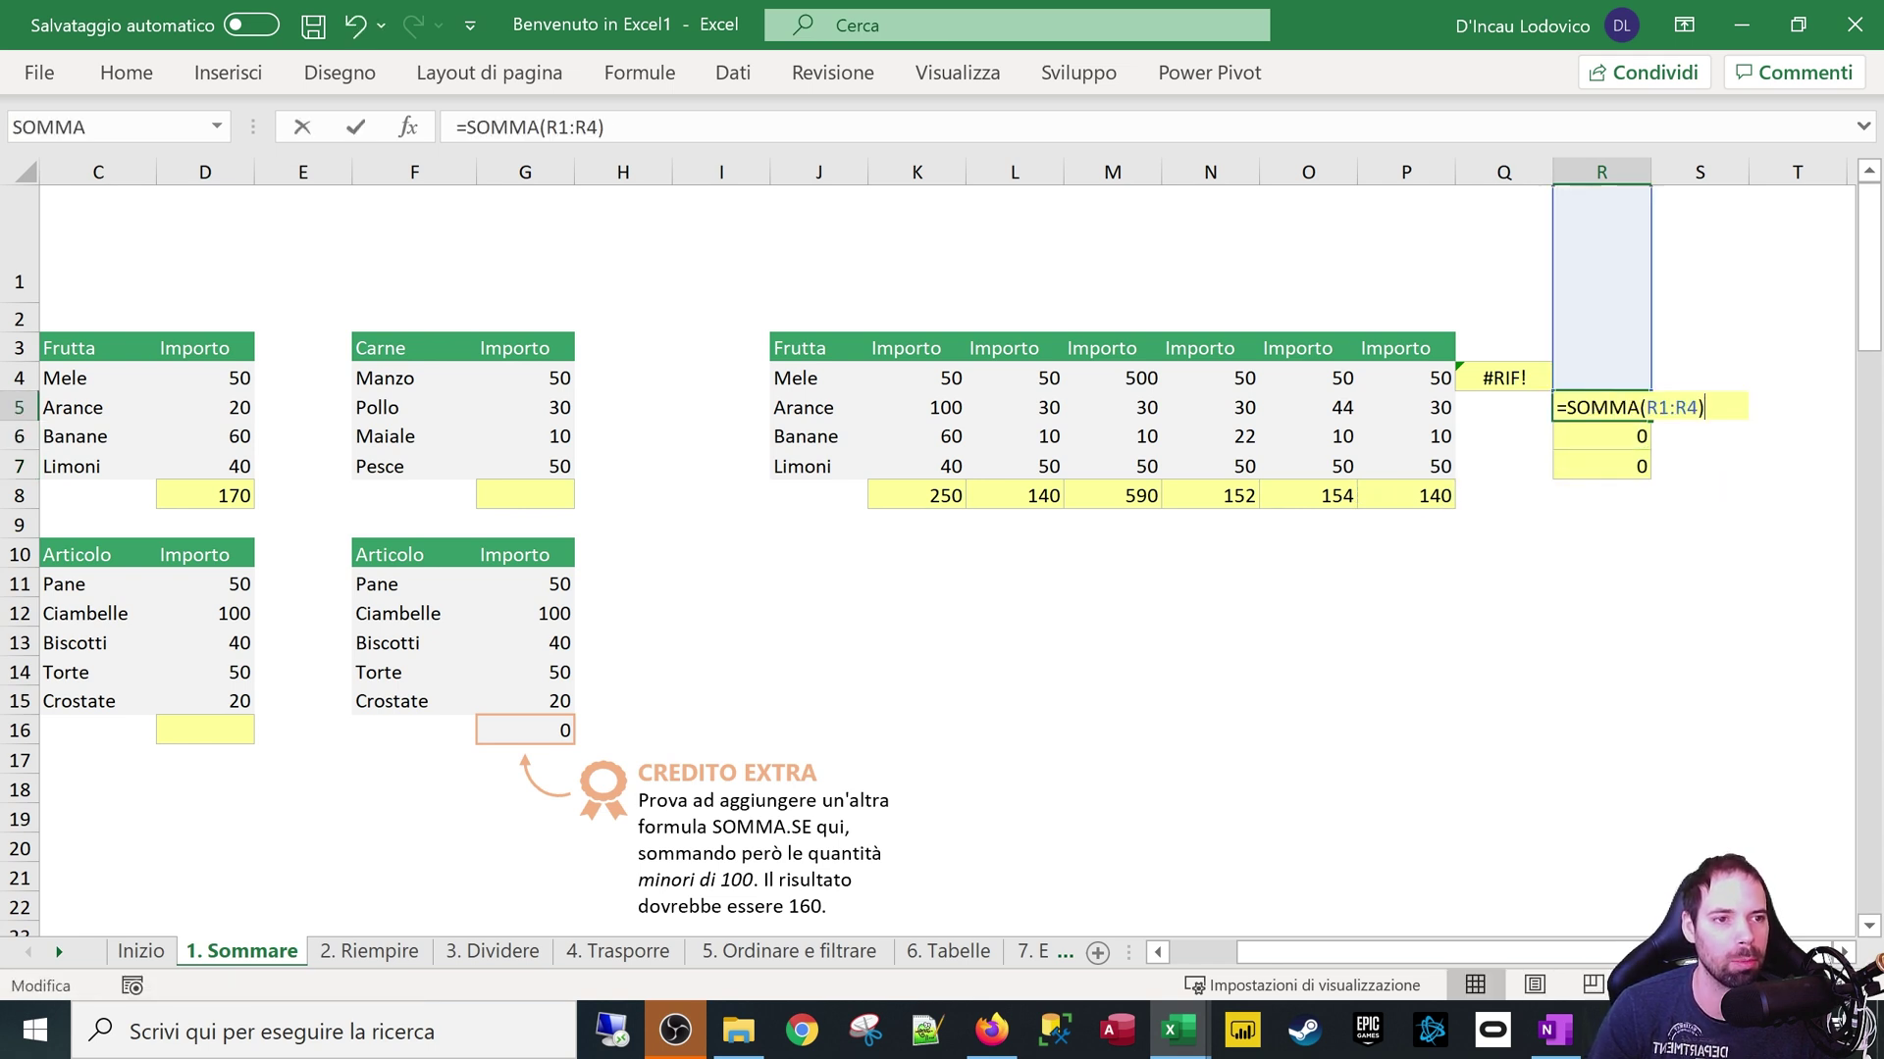
key("Escape")
key("ctrl+c")
left_click(1585, 378)
key("ctrl+v")
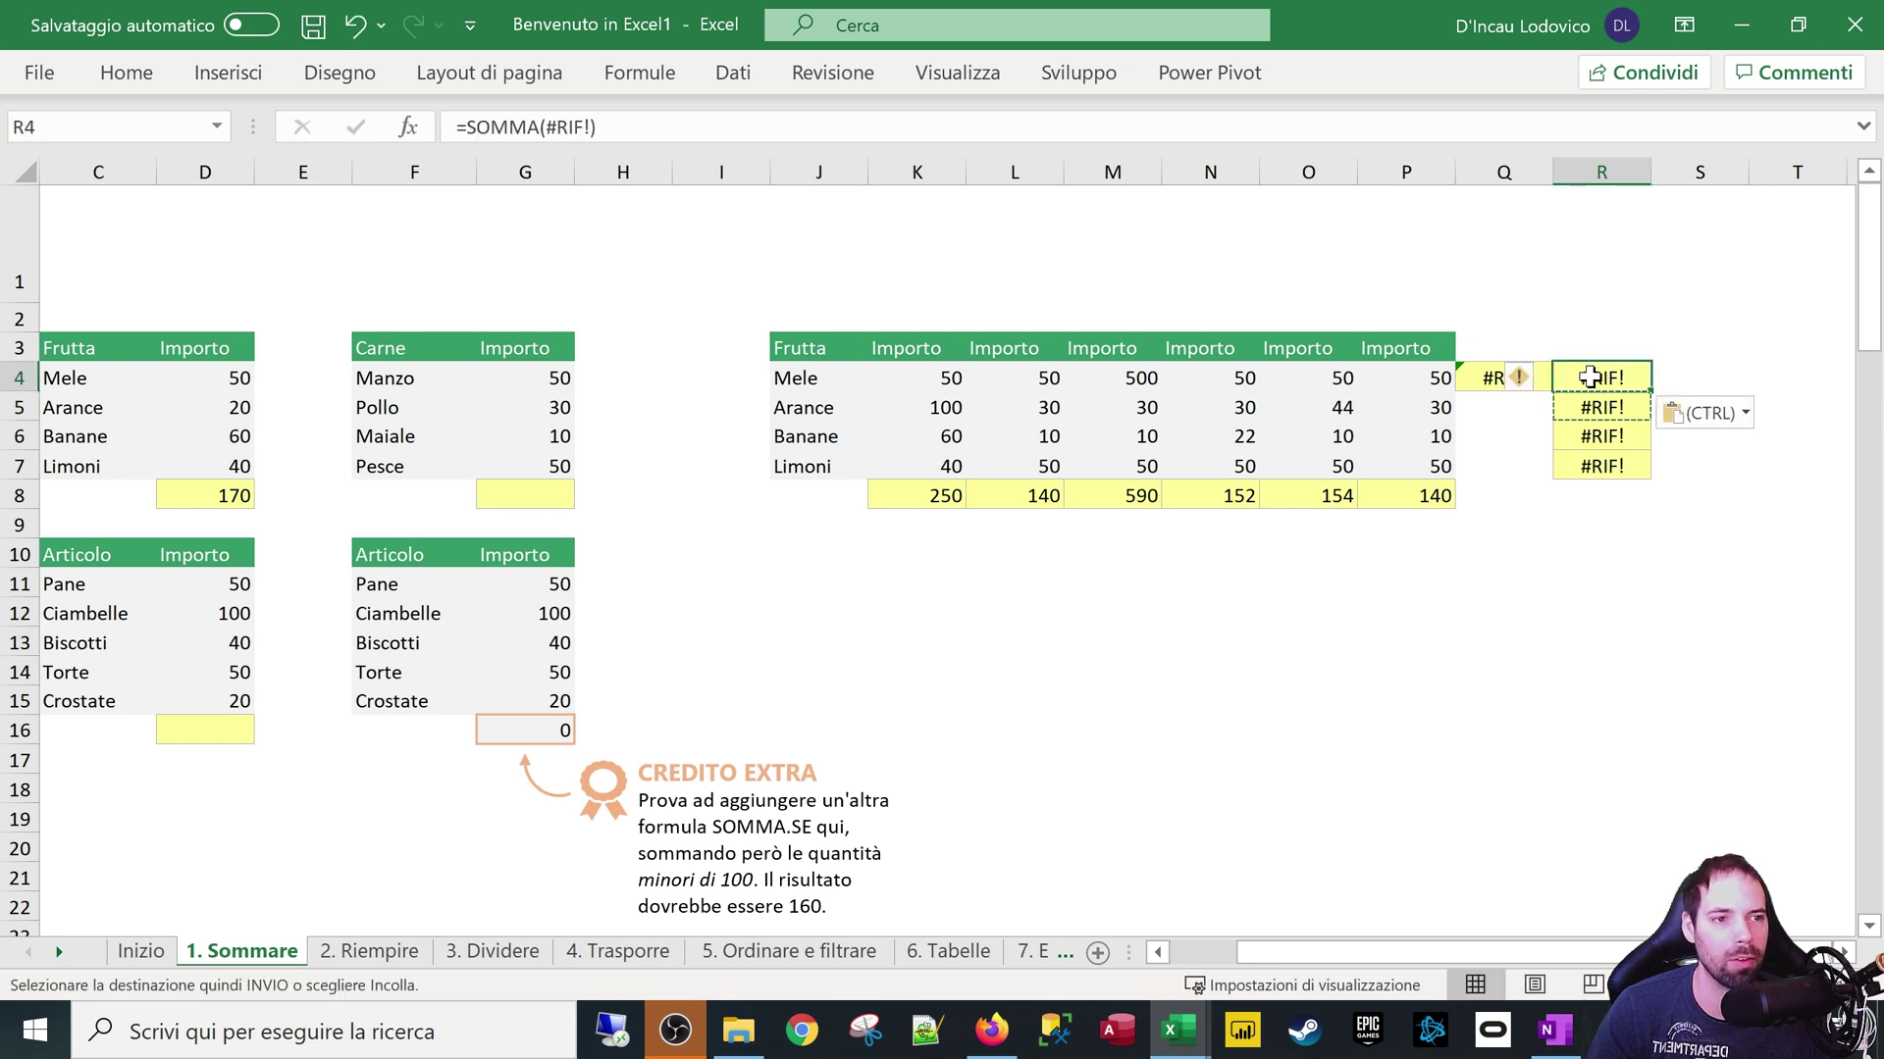
key("F2")
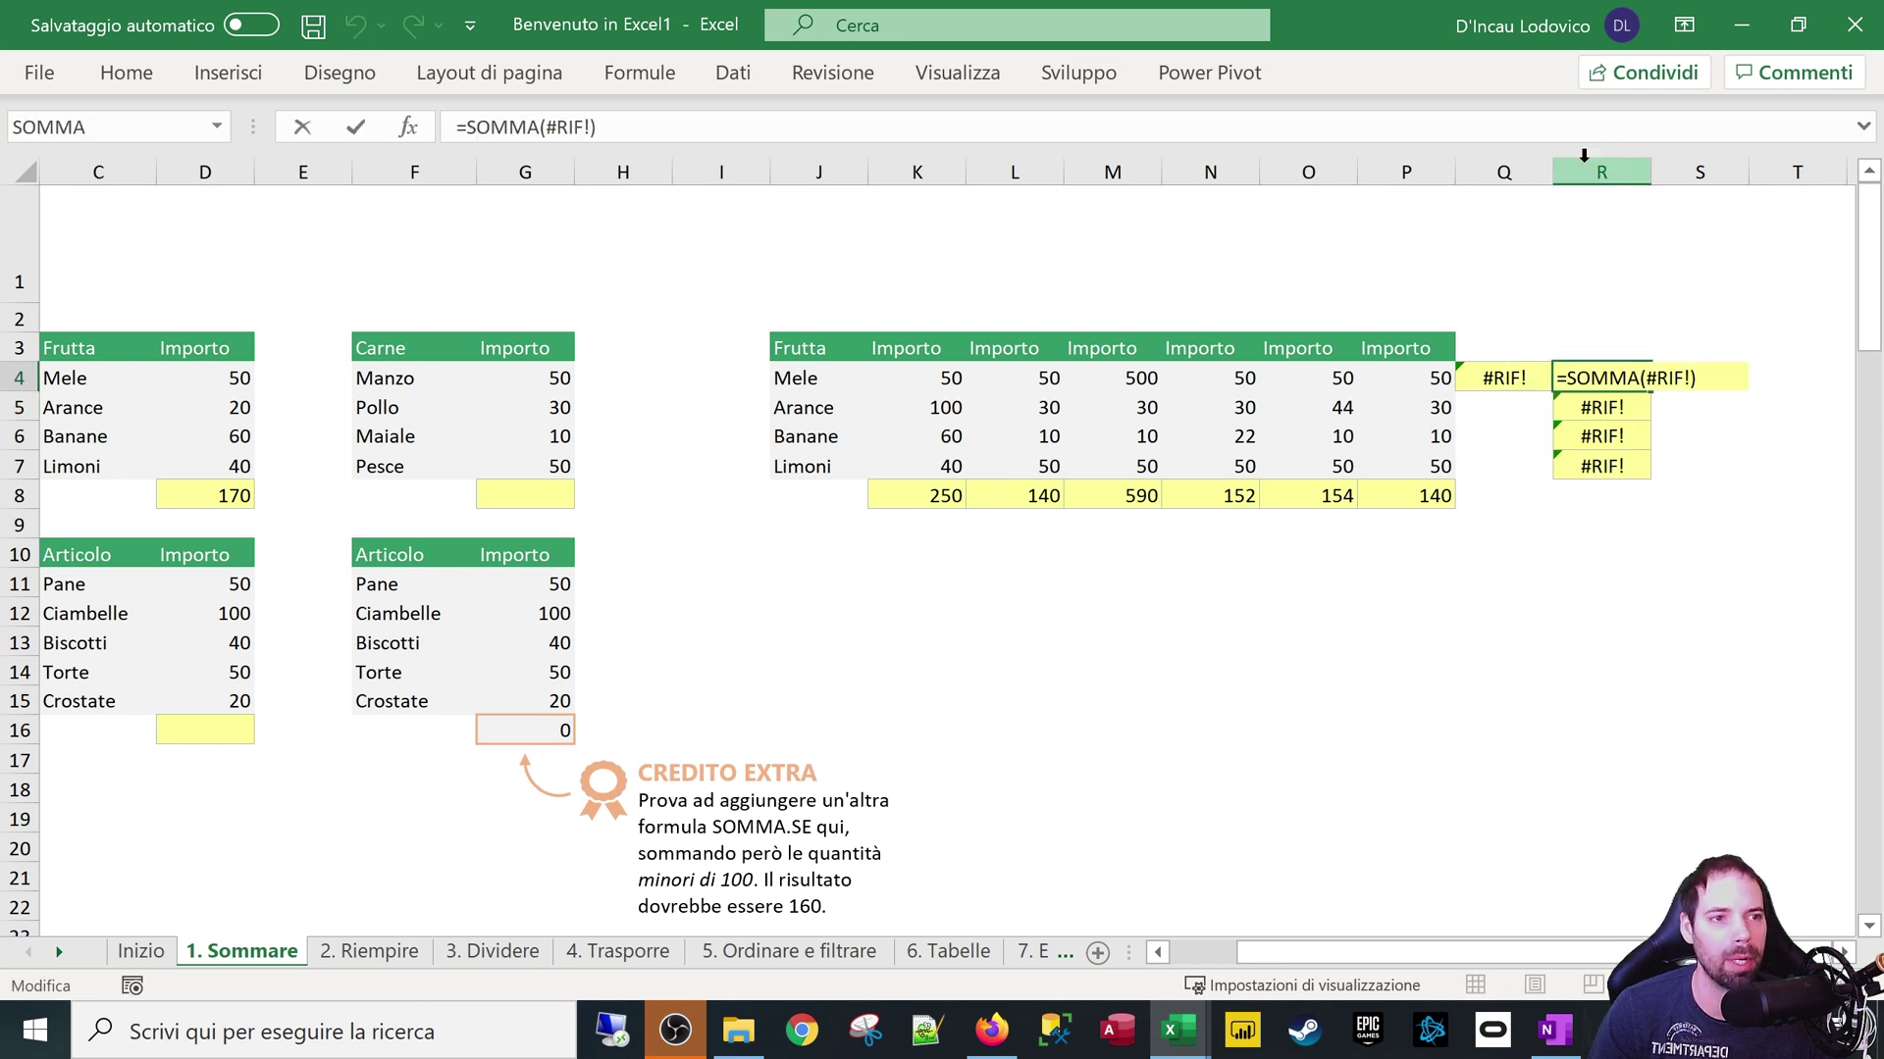
key("Escape")
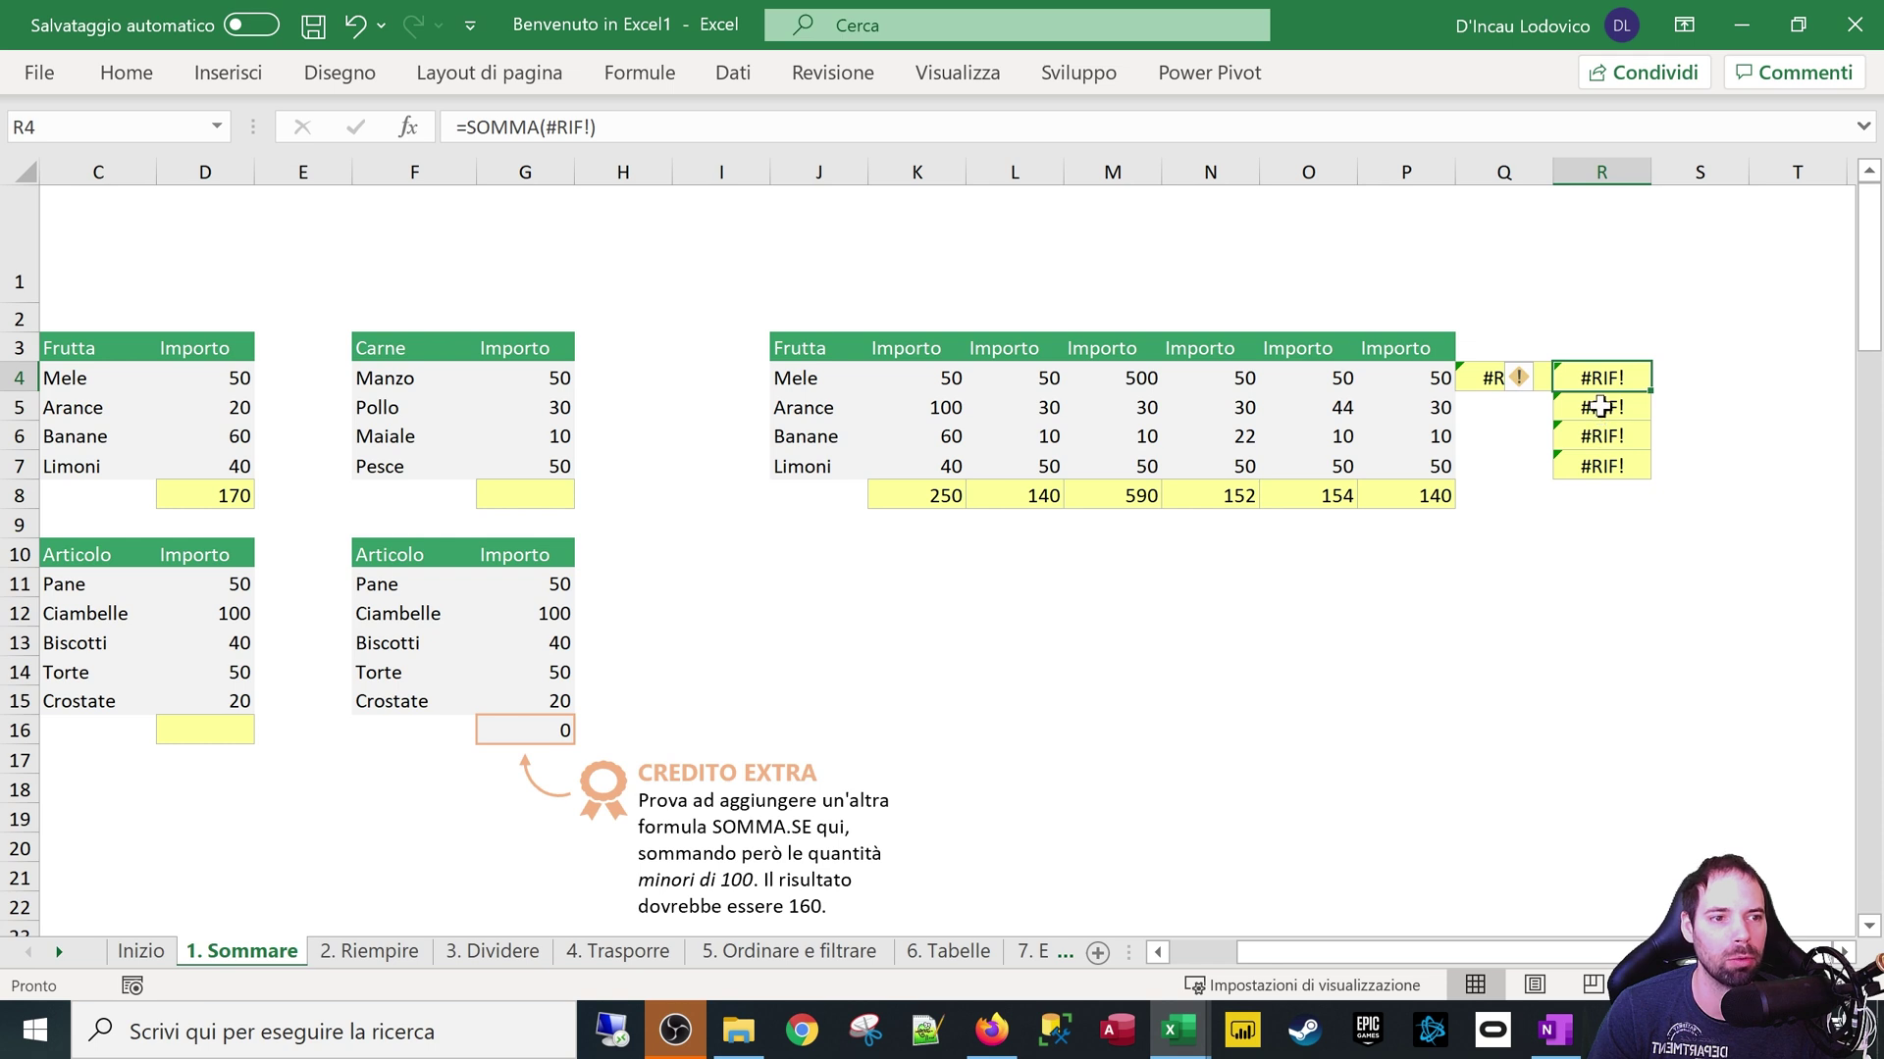
key("ctrl+z")
Paste a blank cell from R11 over R4:R9 to clear the test formulas
left_click(1601, 406)
key("F2")
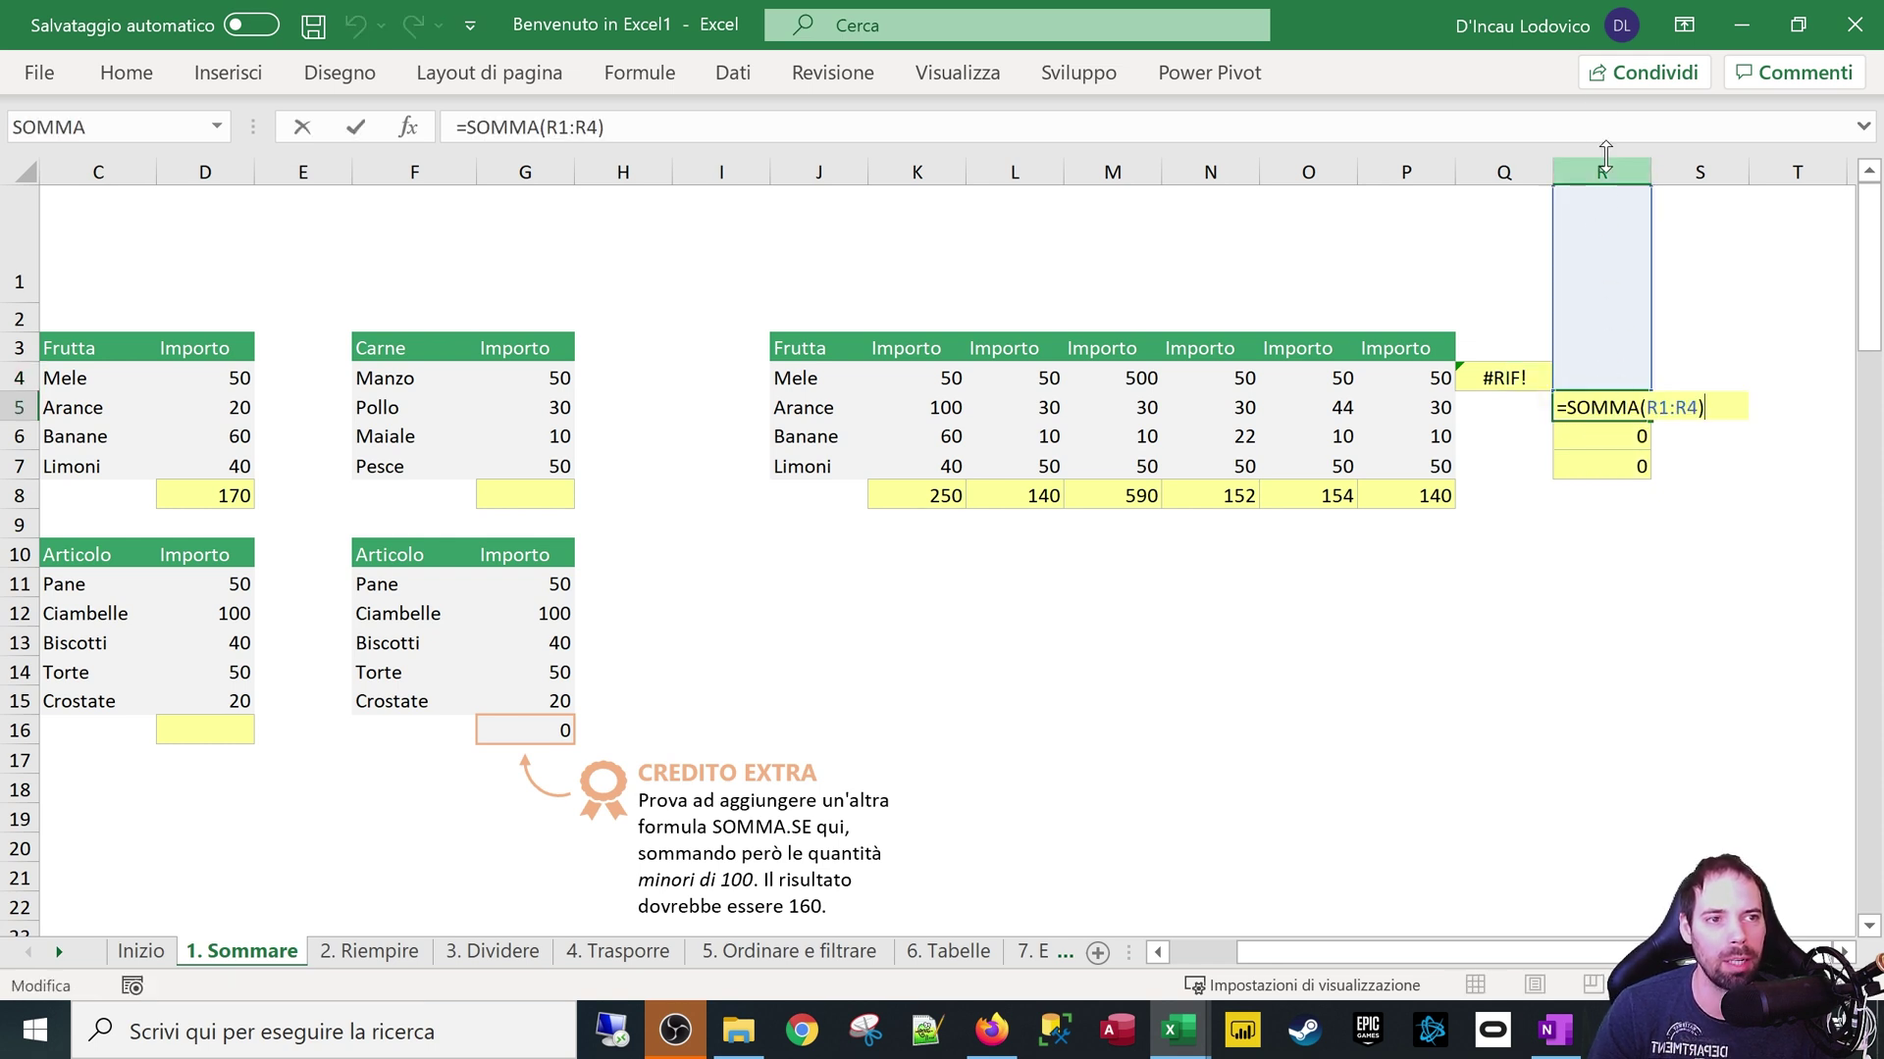
key("Escape")
left_click(1521, 382)
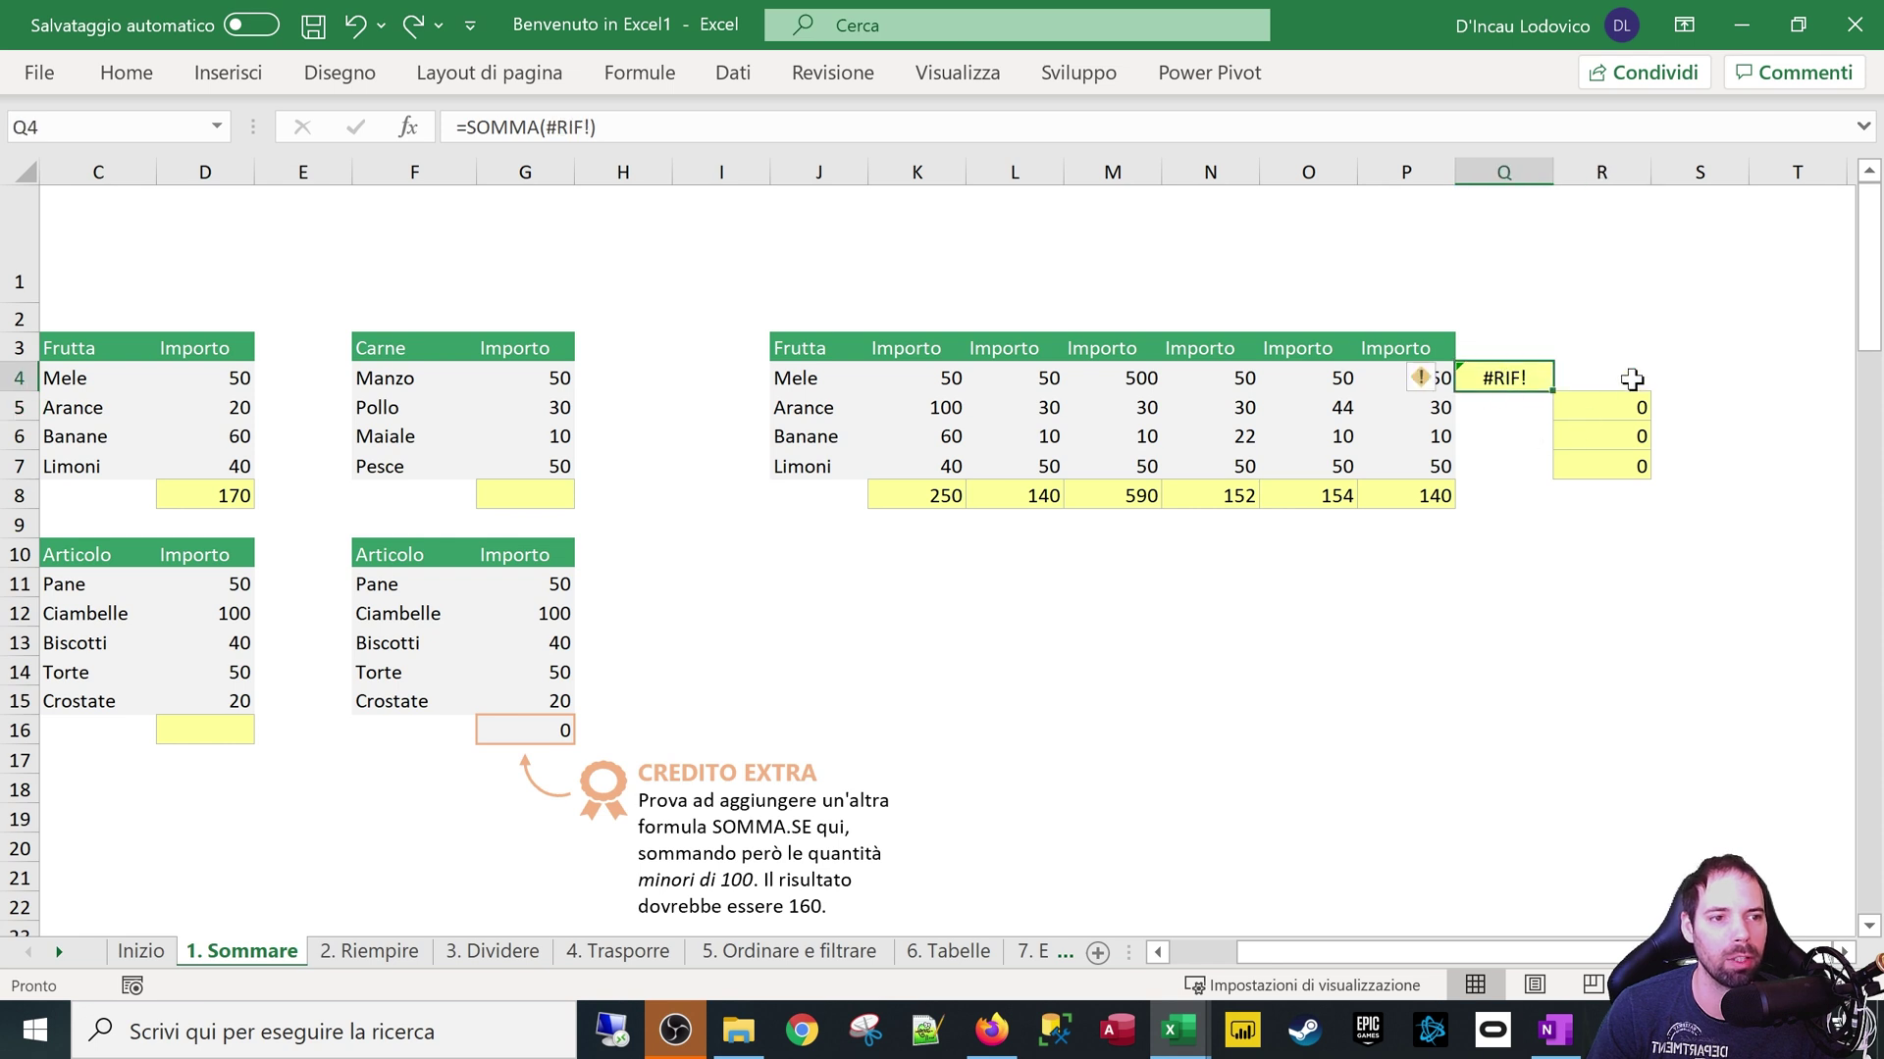
left_click_drag(1631, 379, 1624, 496)
left_click(1644, 594)
key("ctrl+c")
left_click_drag(1619, 386, 1623, 496)
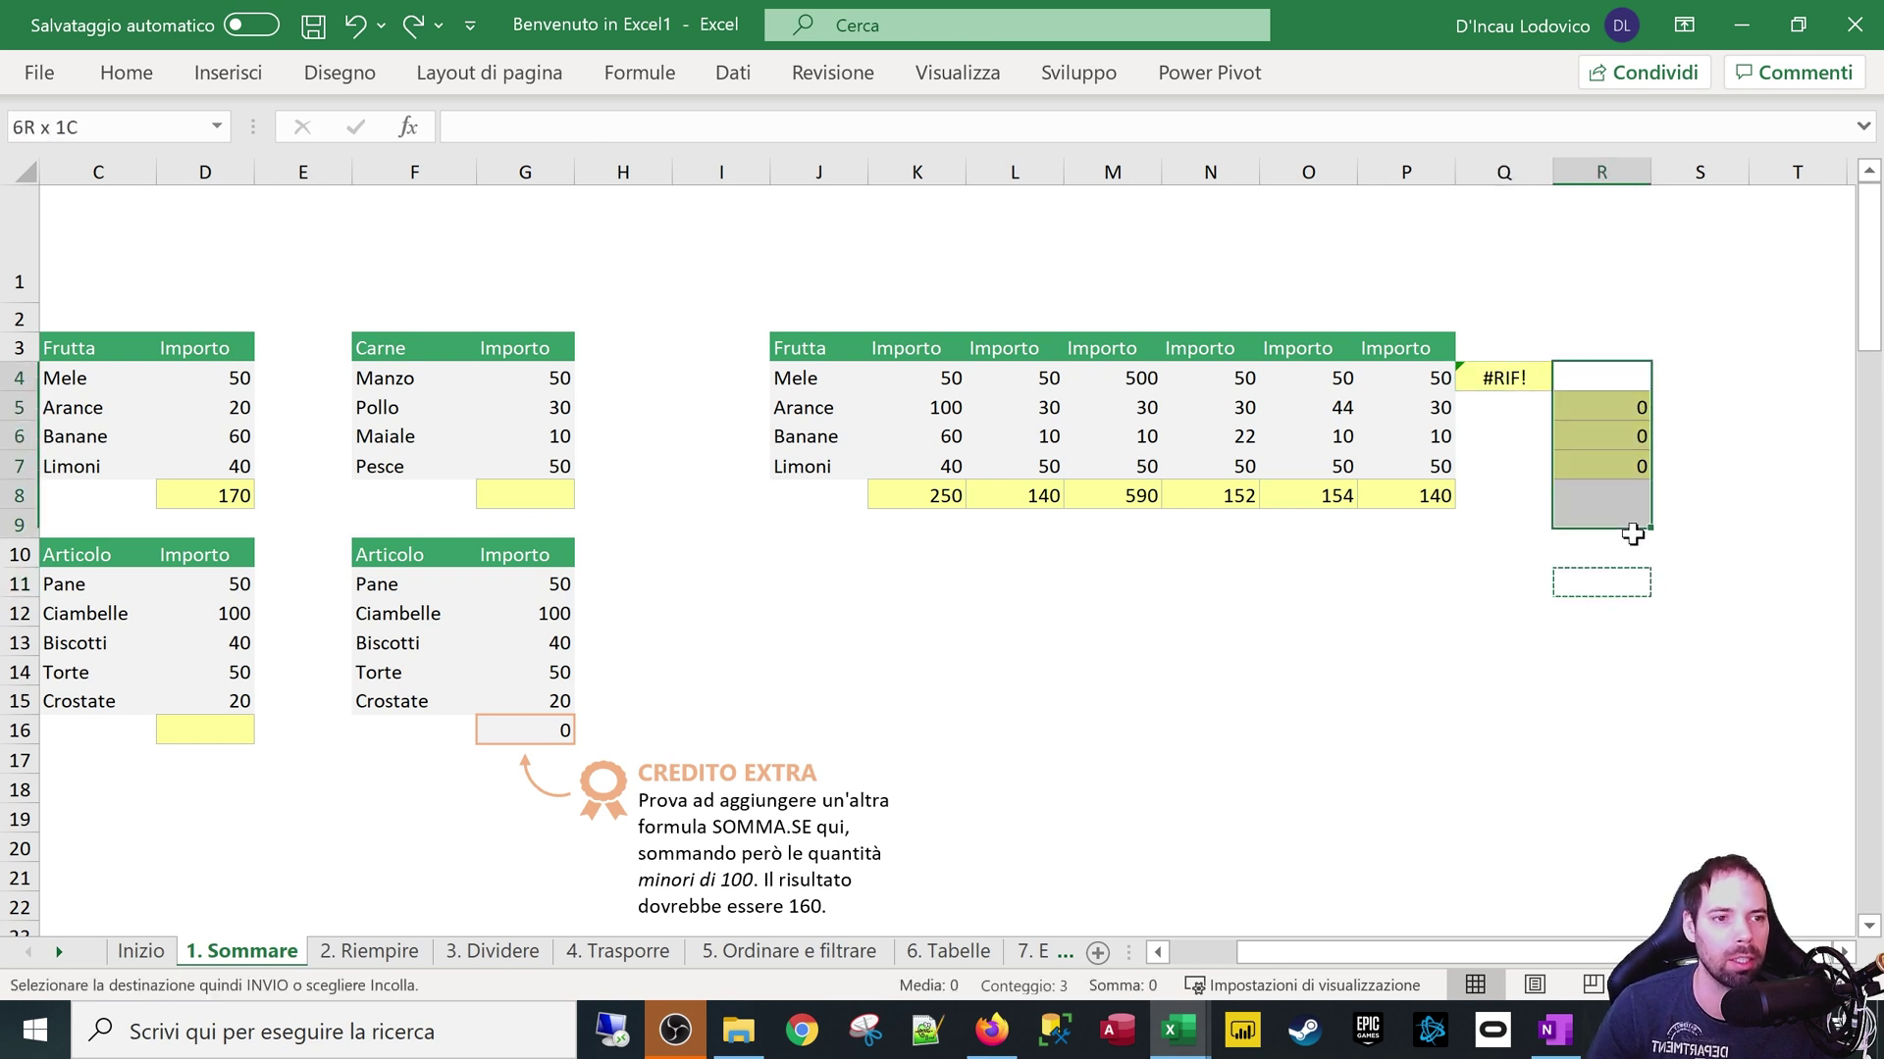
key("ctrl+v")
Delete the broken =SOMMA(#RIF!) formula from Q4, leaving it empty
left_click(1501, 378)
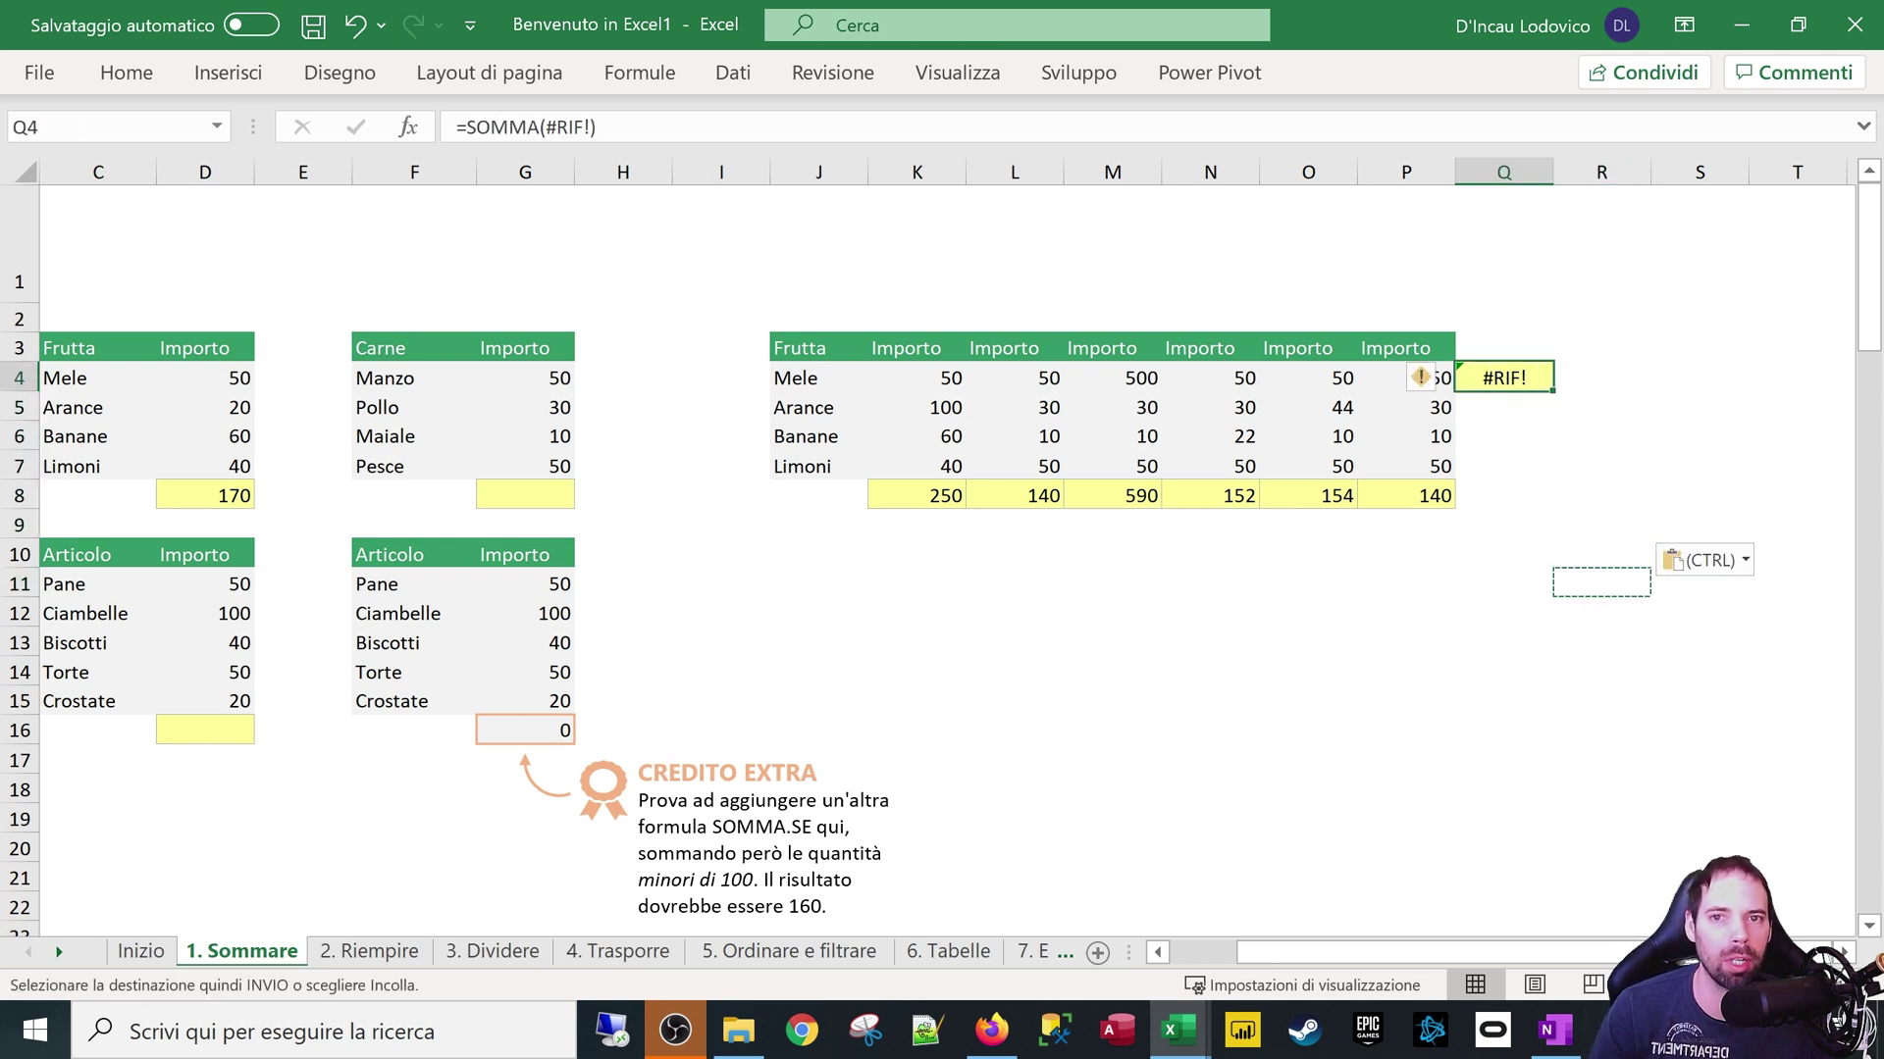
left_click(594, 127)
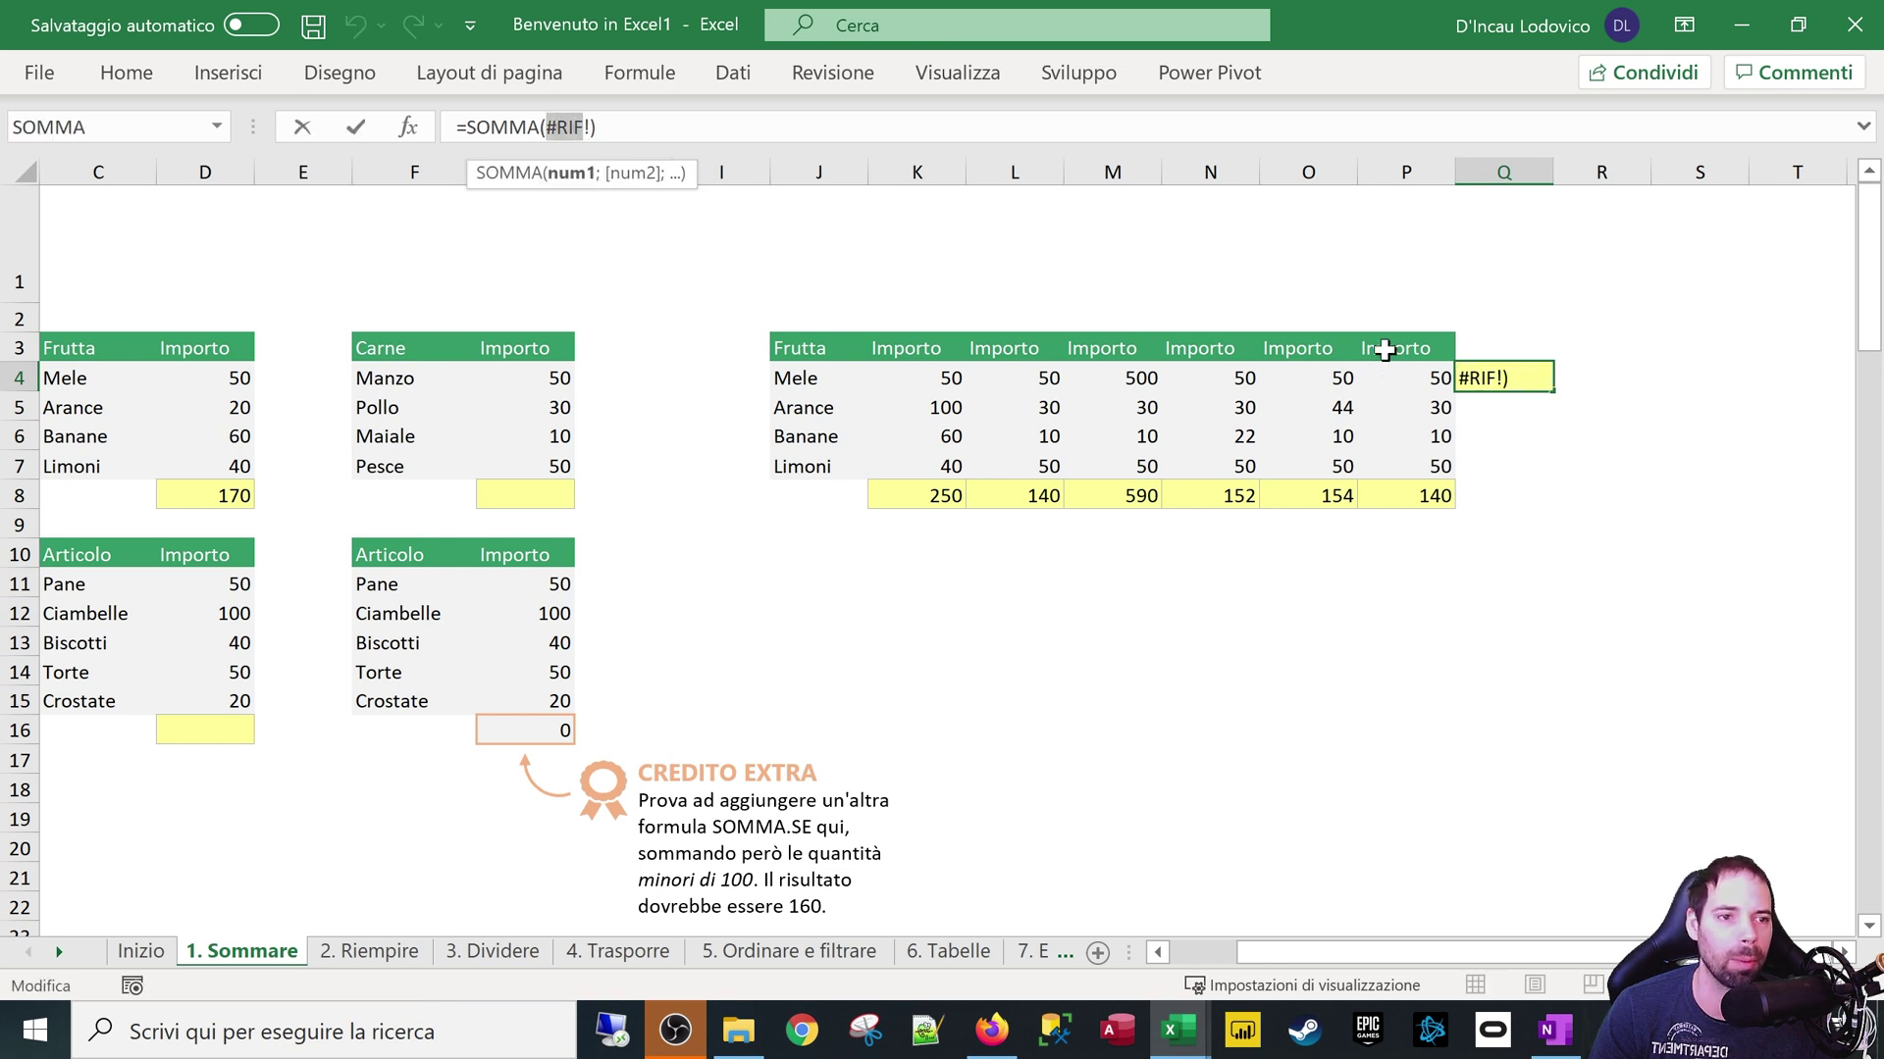
key("Escape")
left_click(1560, 520)
left_click(1503, 374)
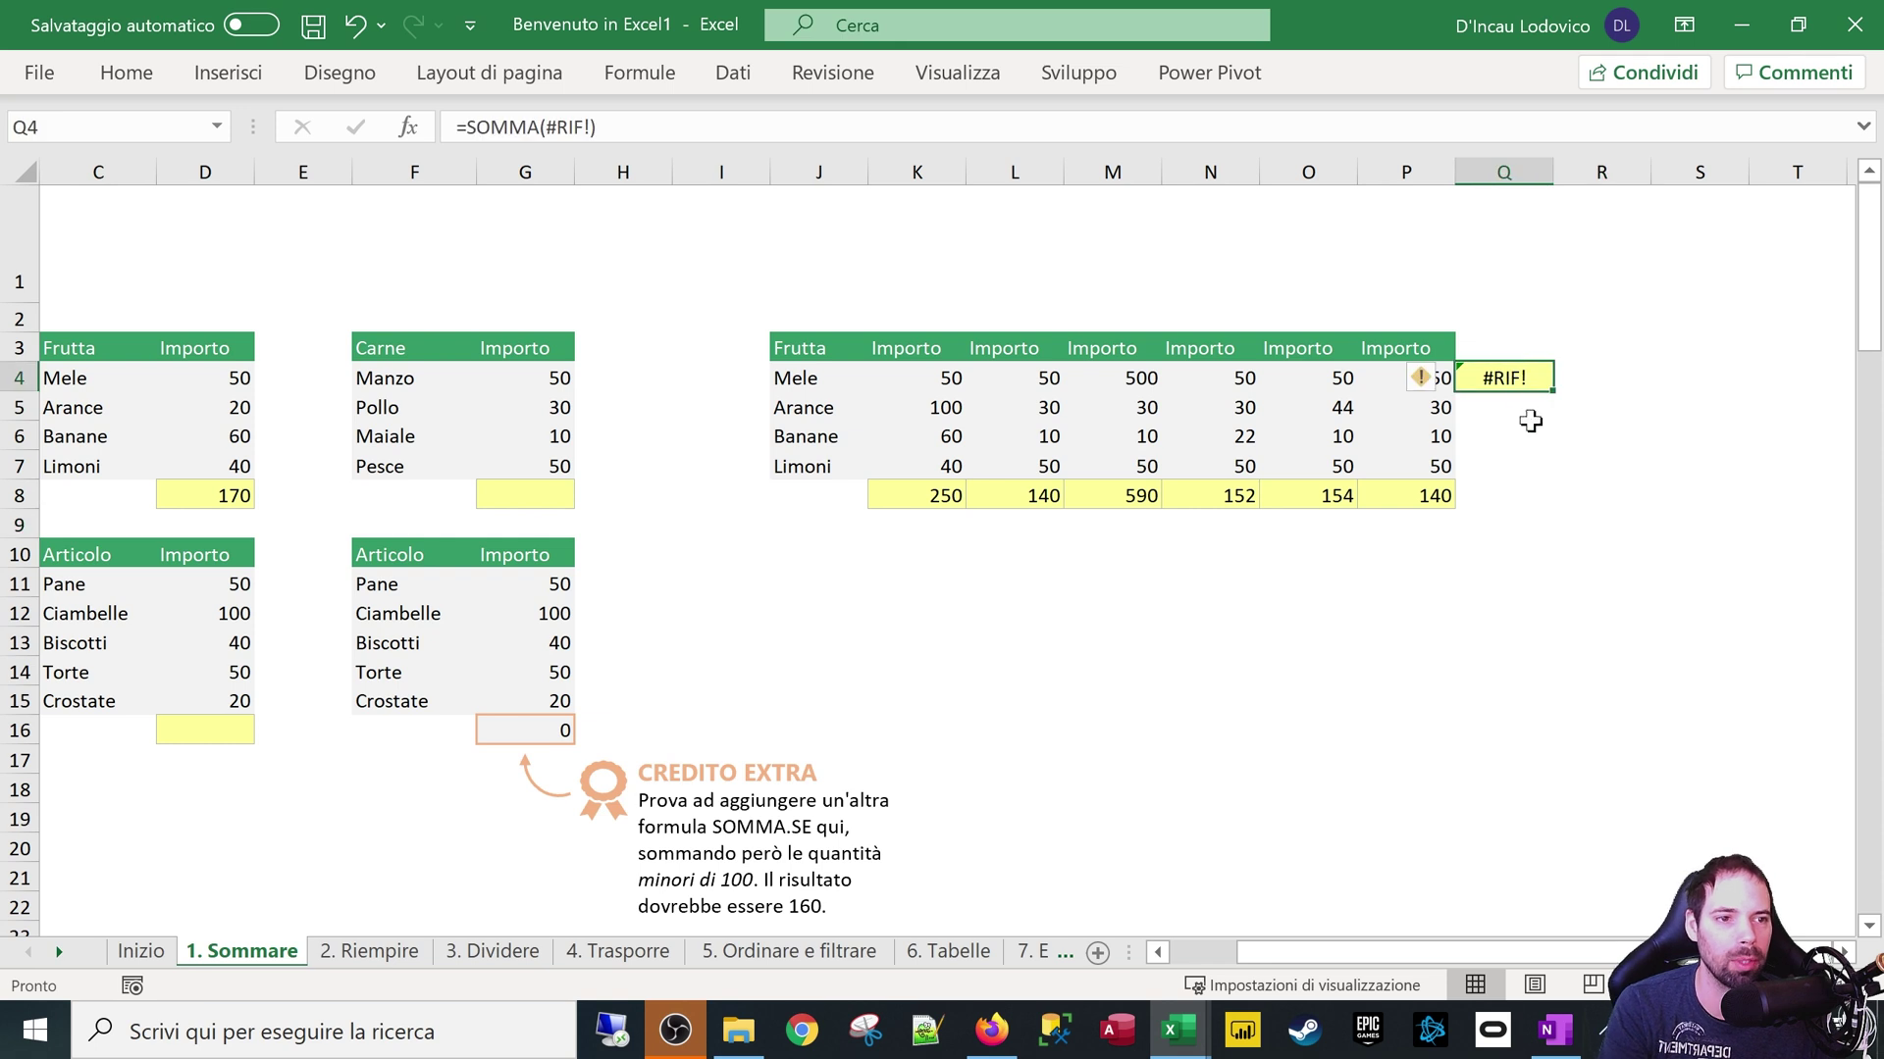
key("Delete")
left_click(1549, 486)
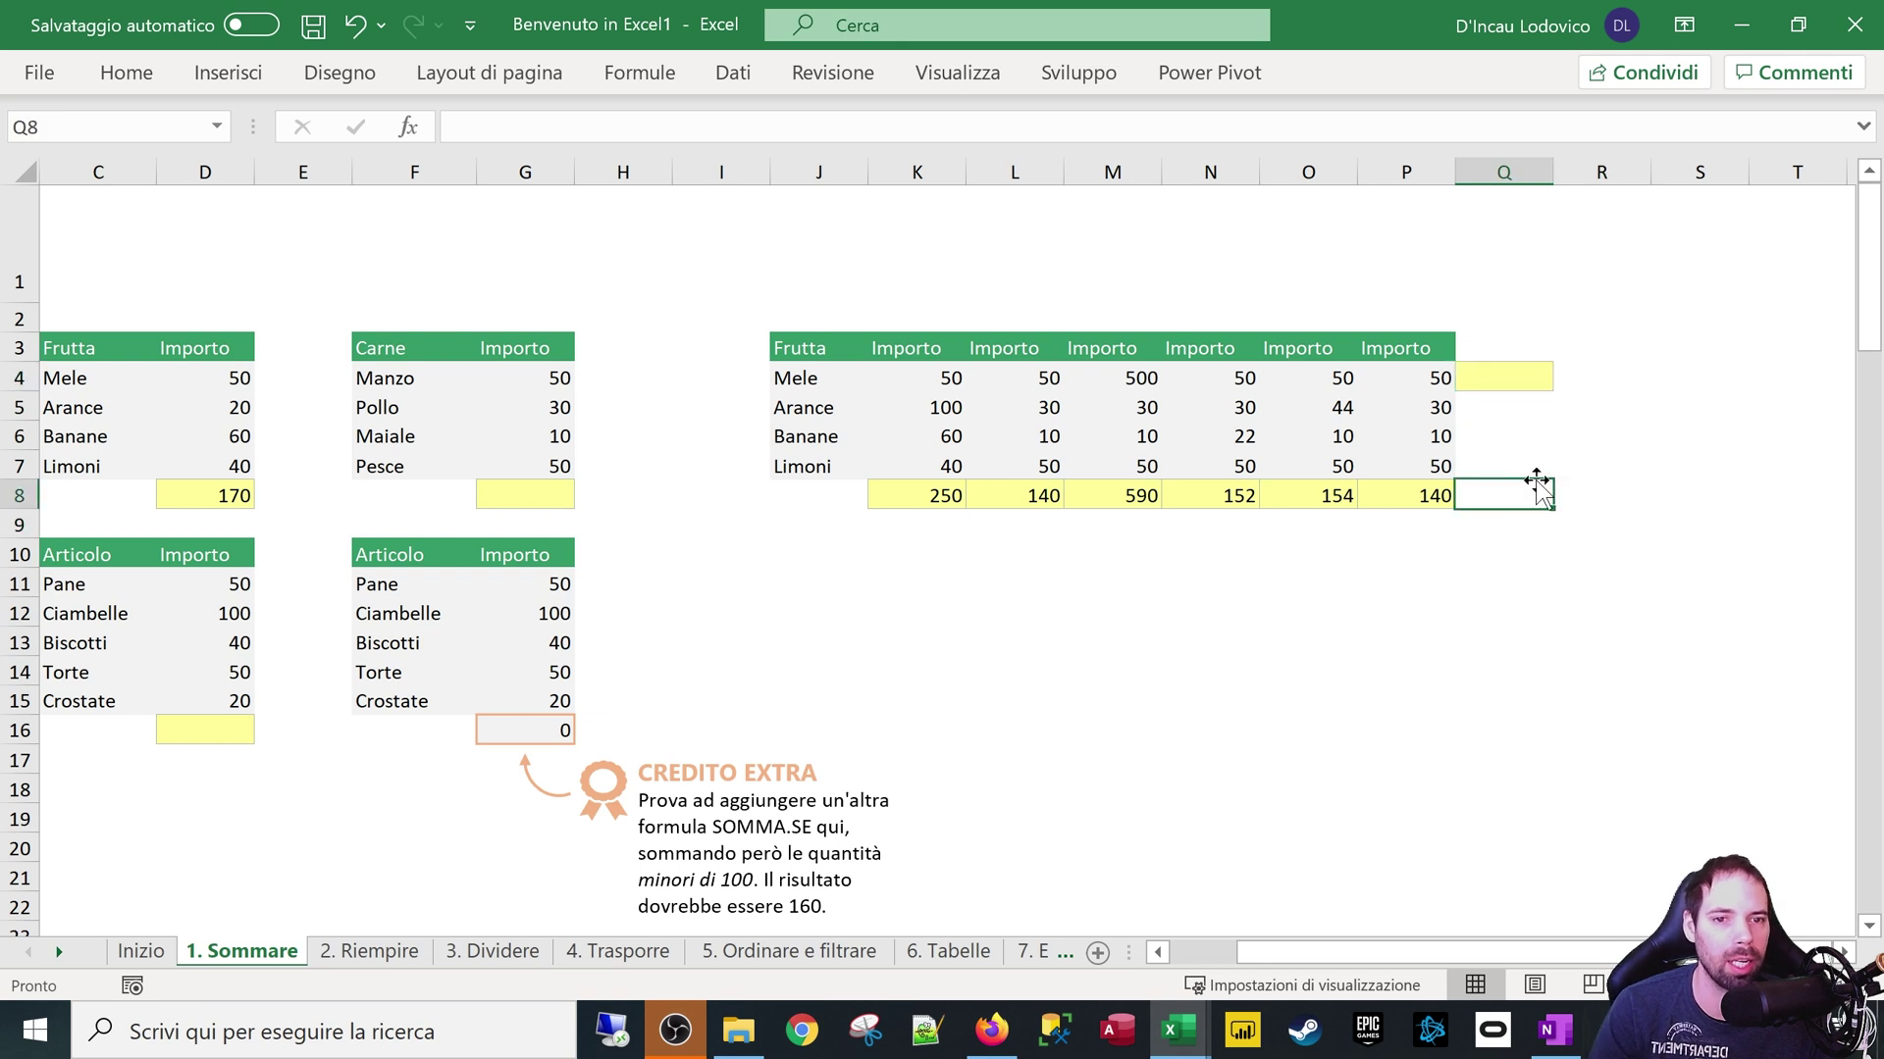
left_click(19, 407)
Delete the Arance row and inspect the moved total in K7
right_click(5, 407)
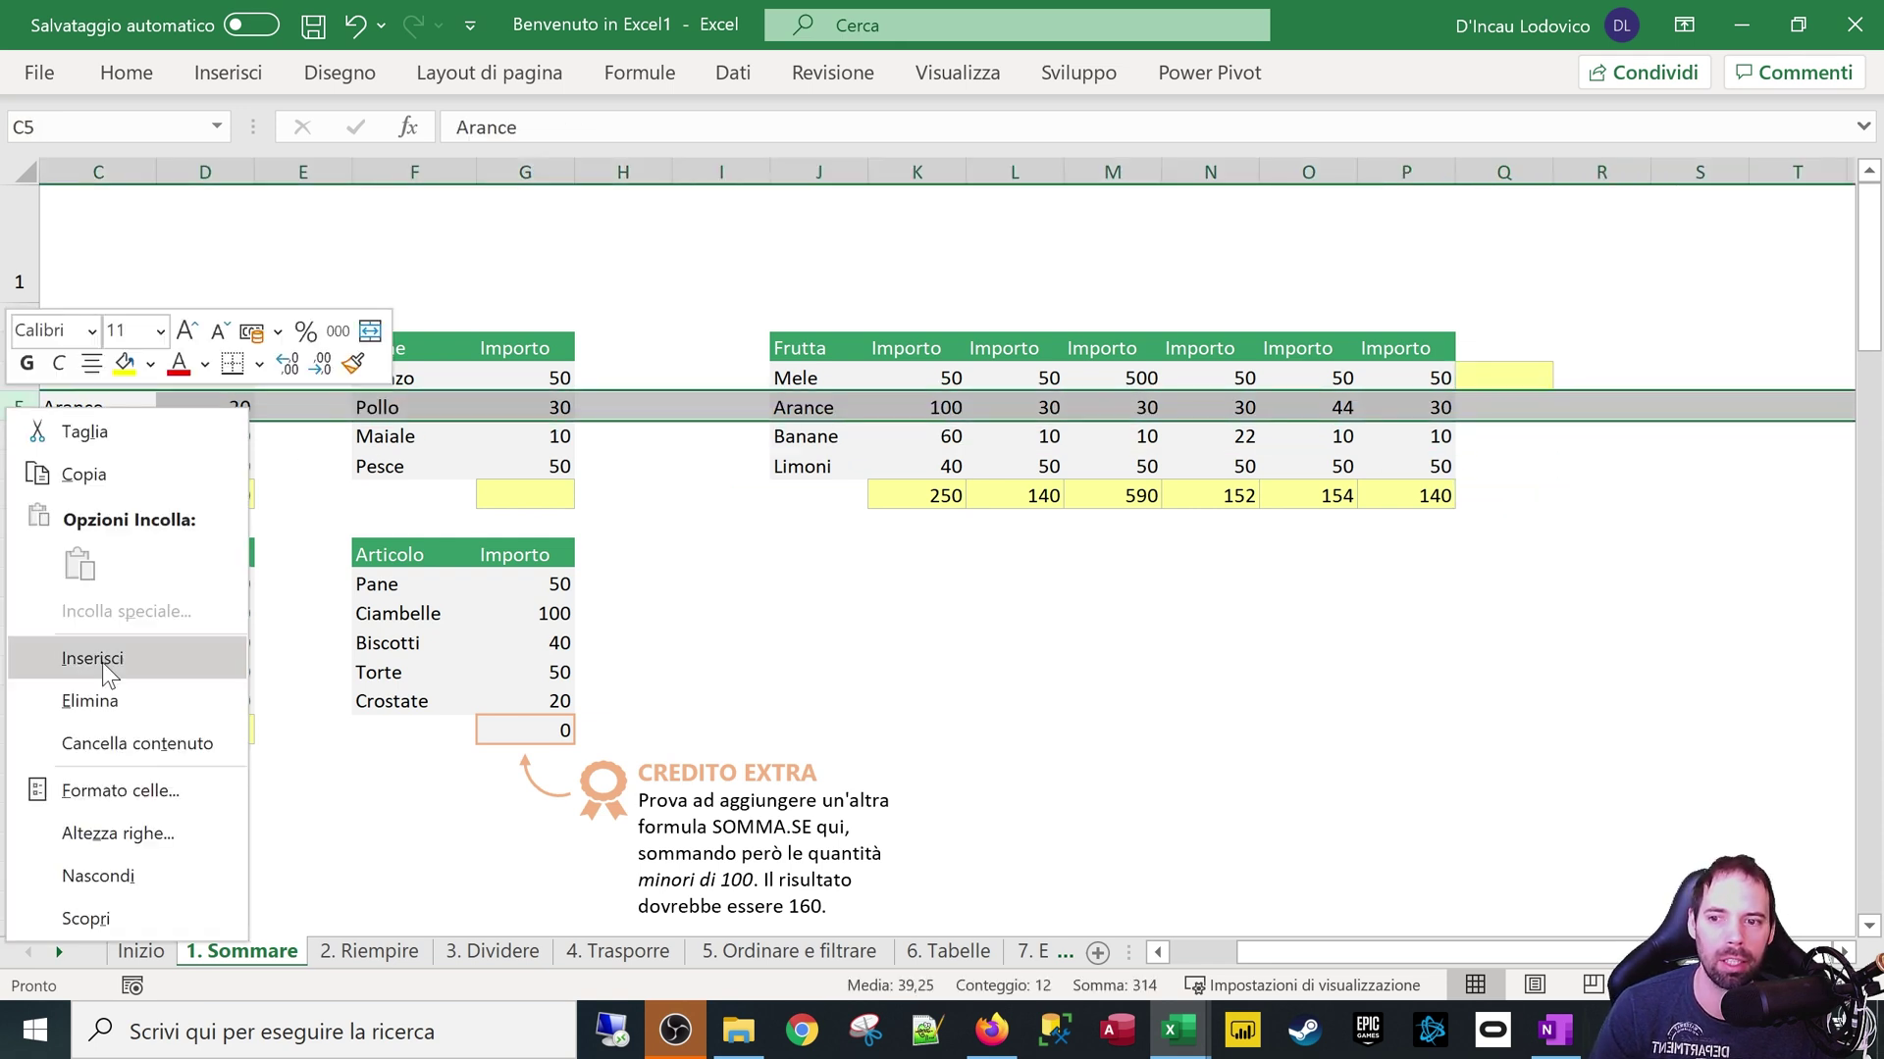
left_click(101, 697)
left_click(1145, 590)
left_click(960, 475)
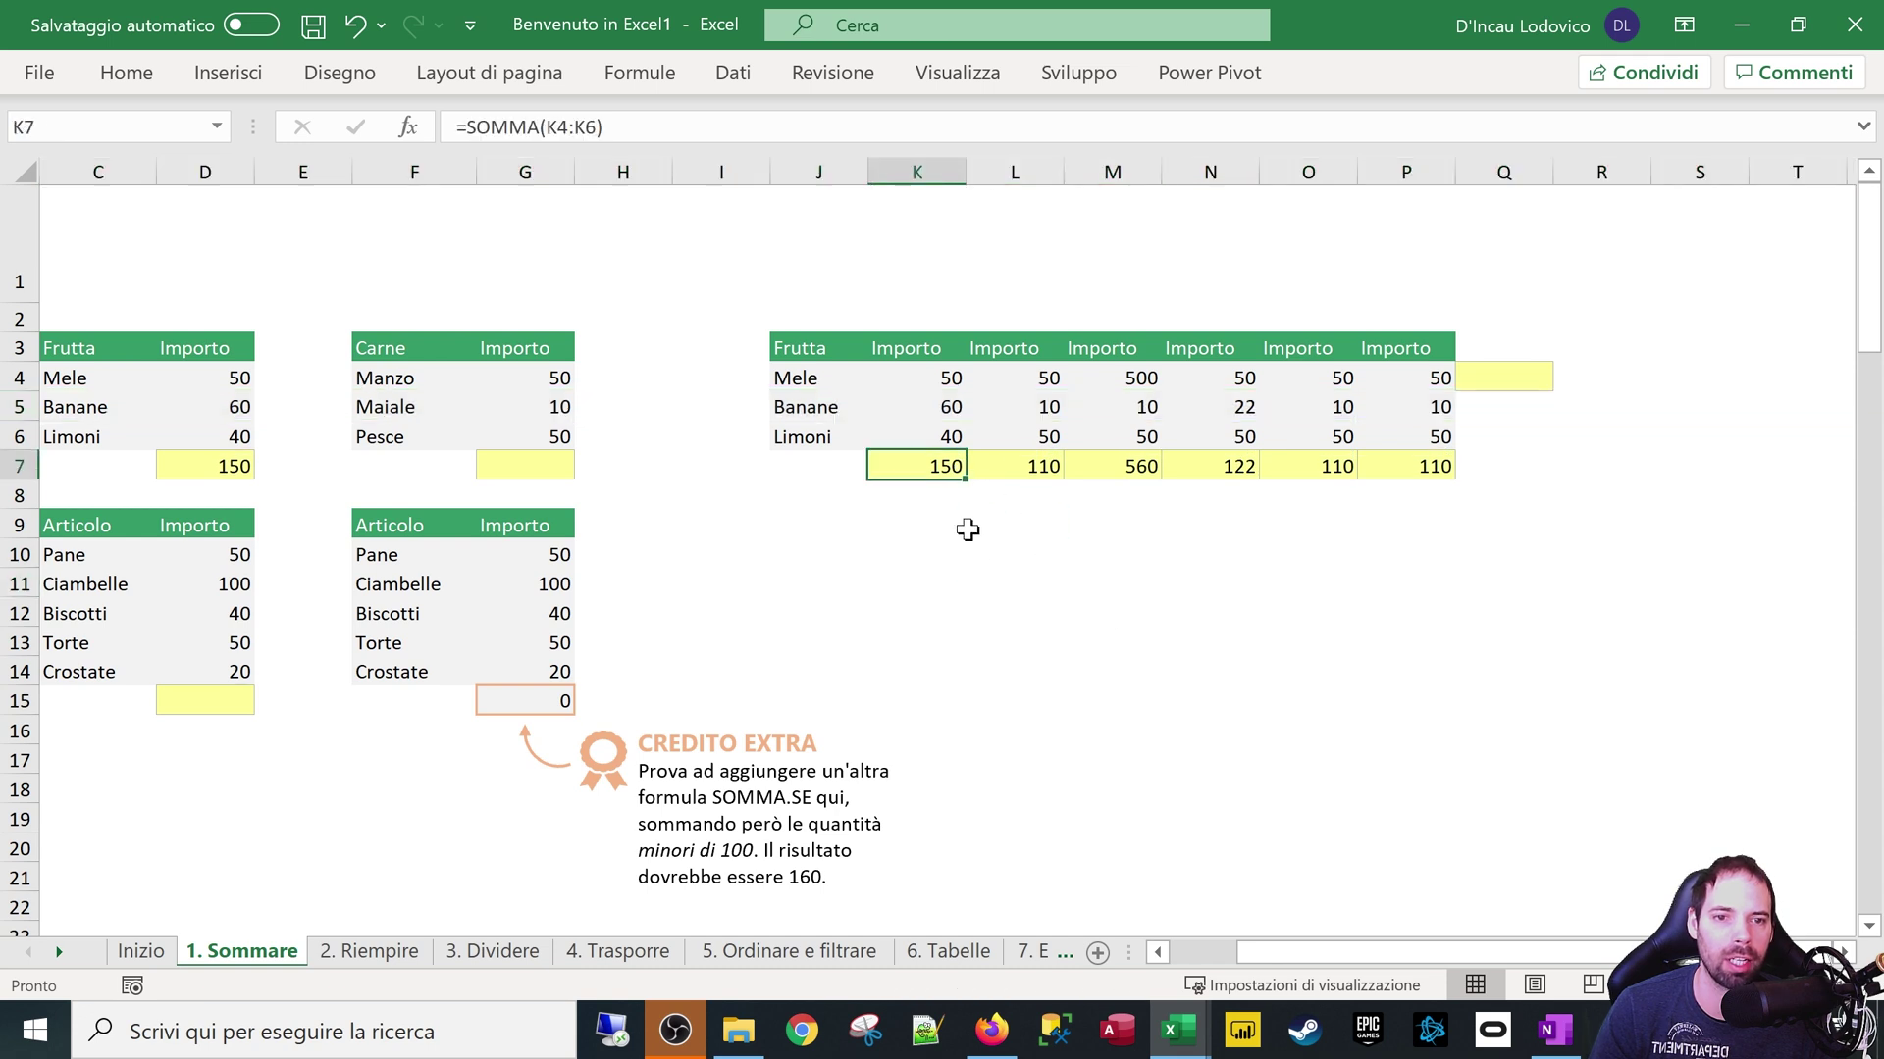
key("F2")
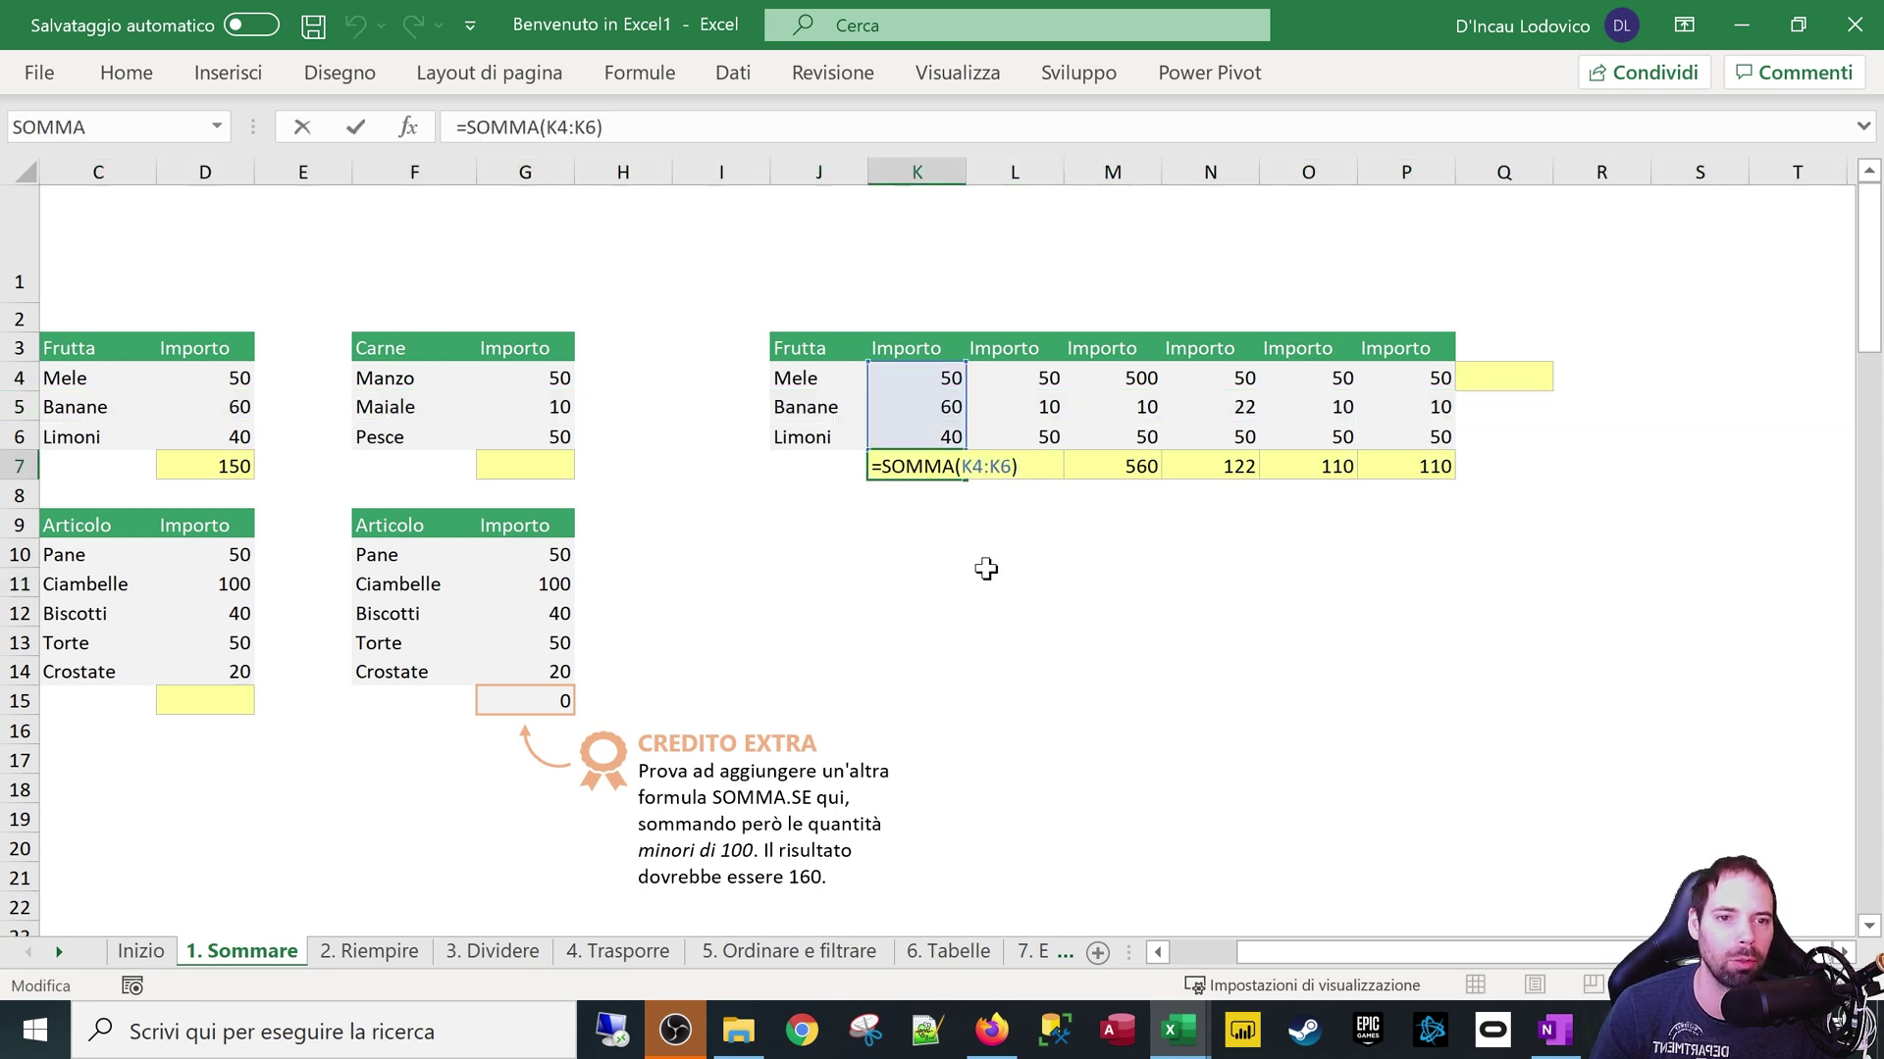
left_click(986, 569)
Add Q4 as an extra argument to the K7 SOMMA and enter 50 in Q4
left_click(958, 471)
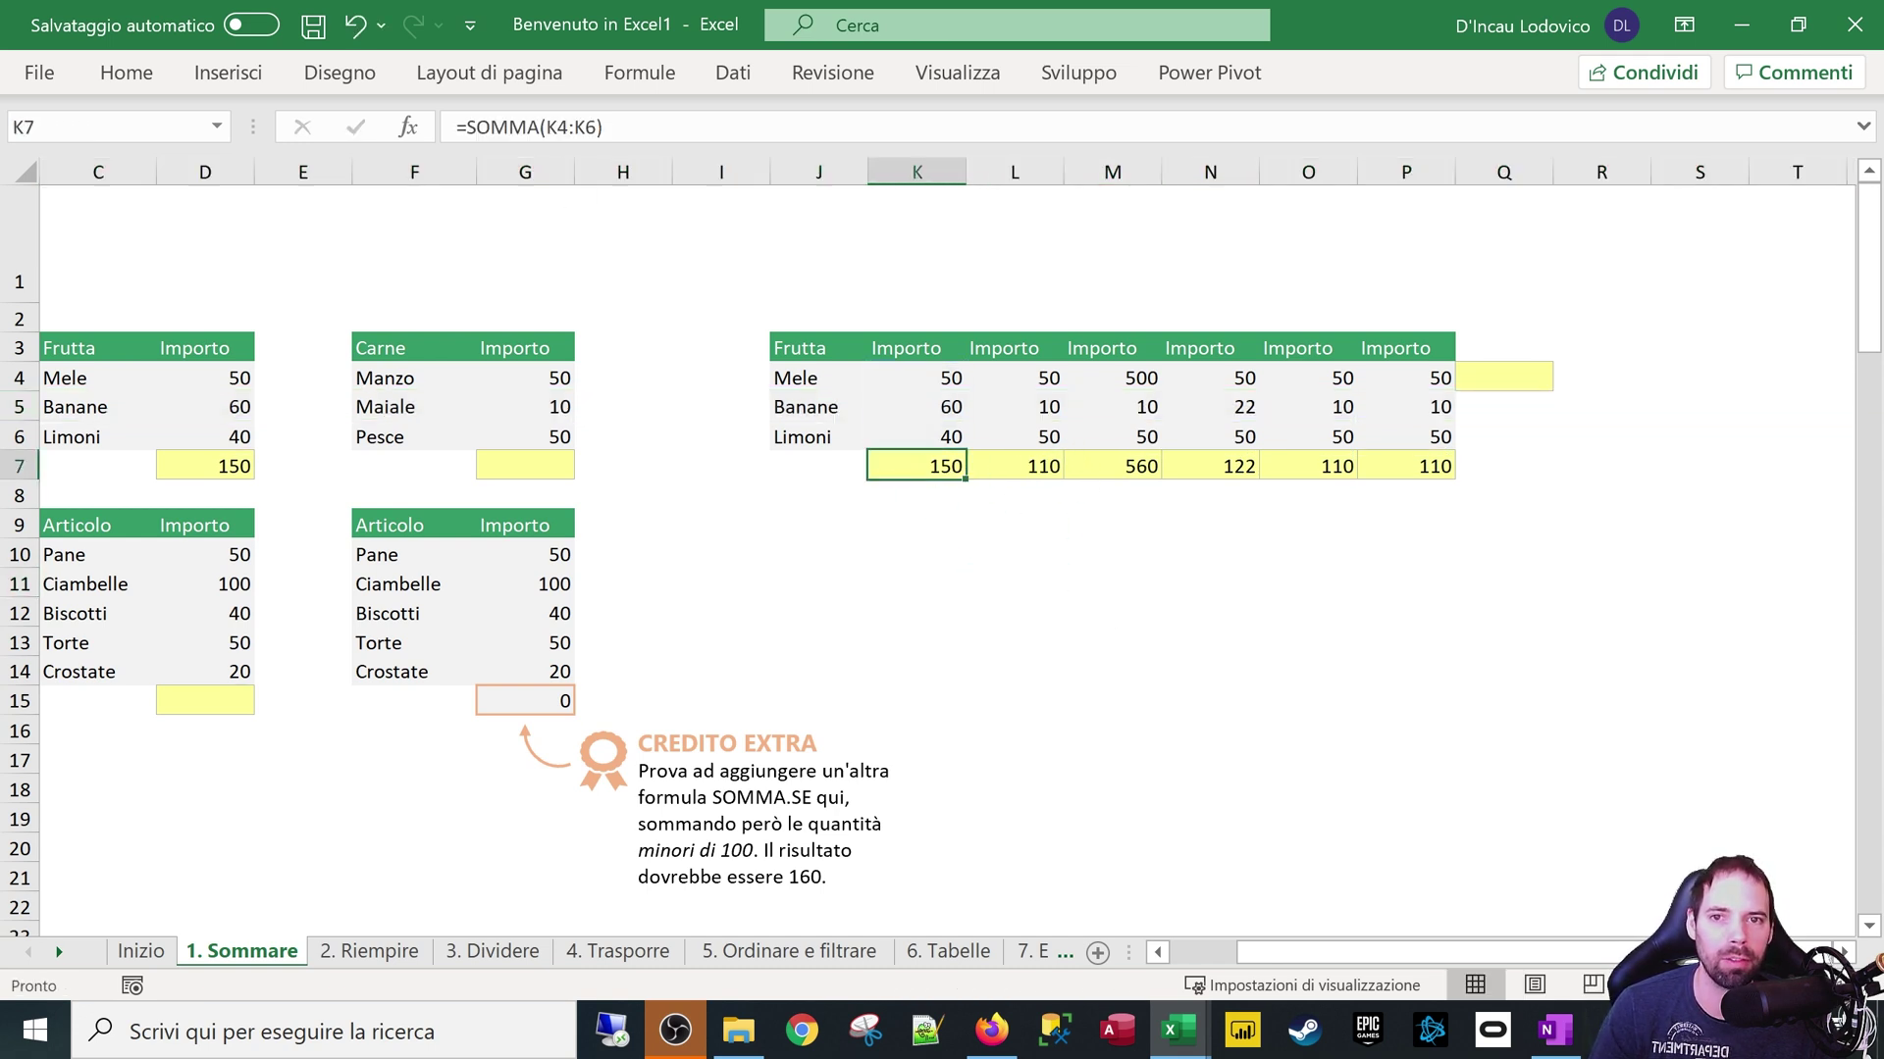
left_click(596, 127)
type(";")
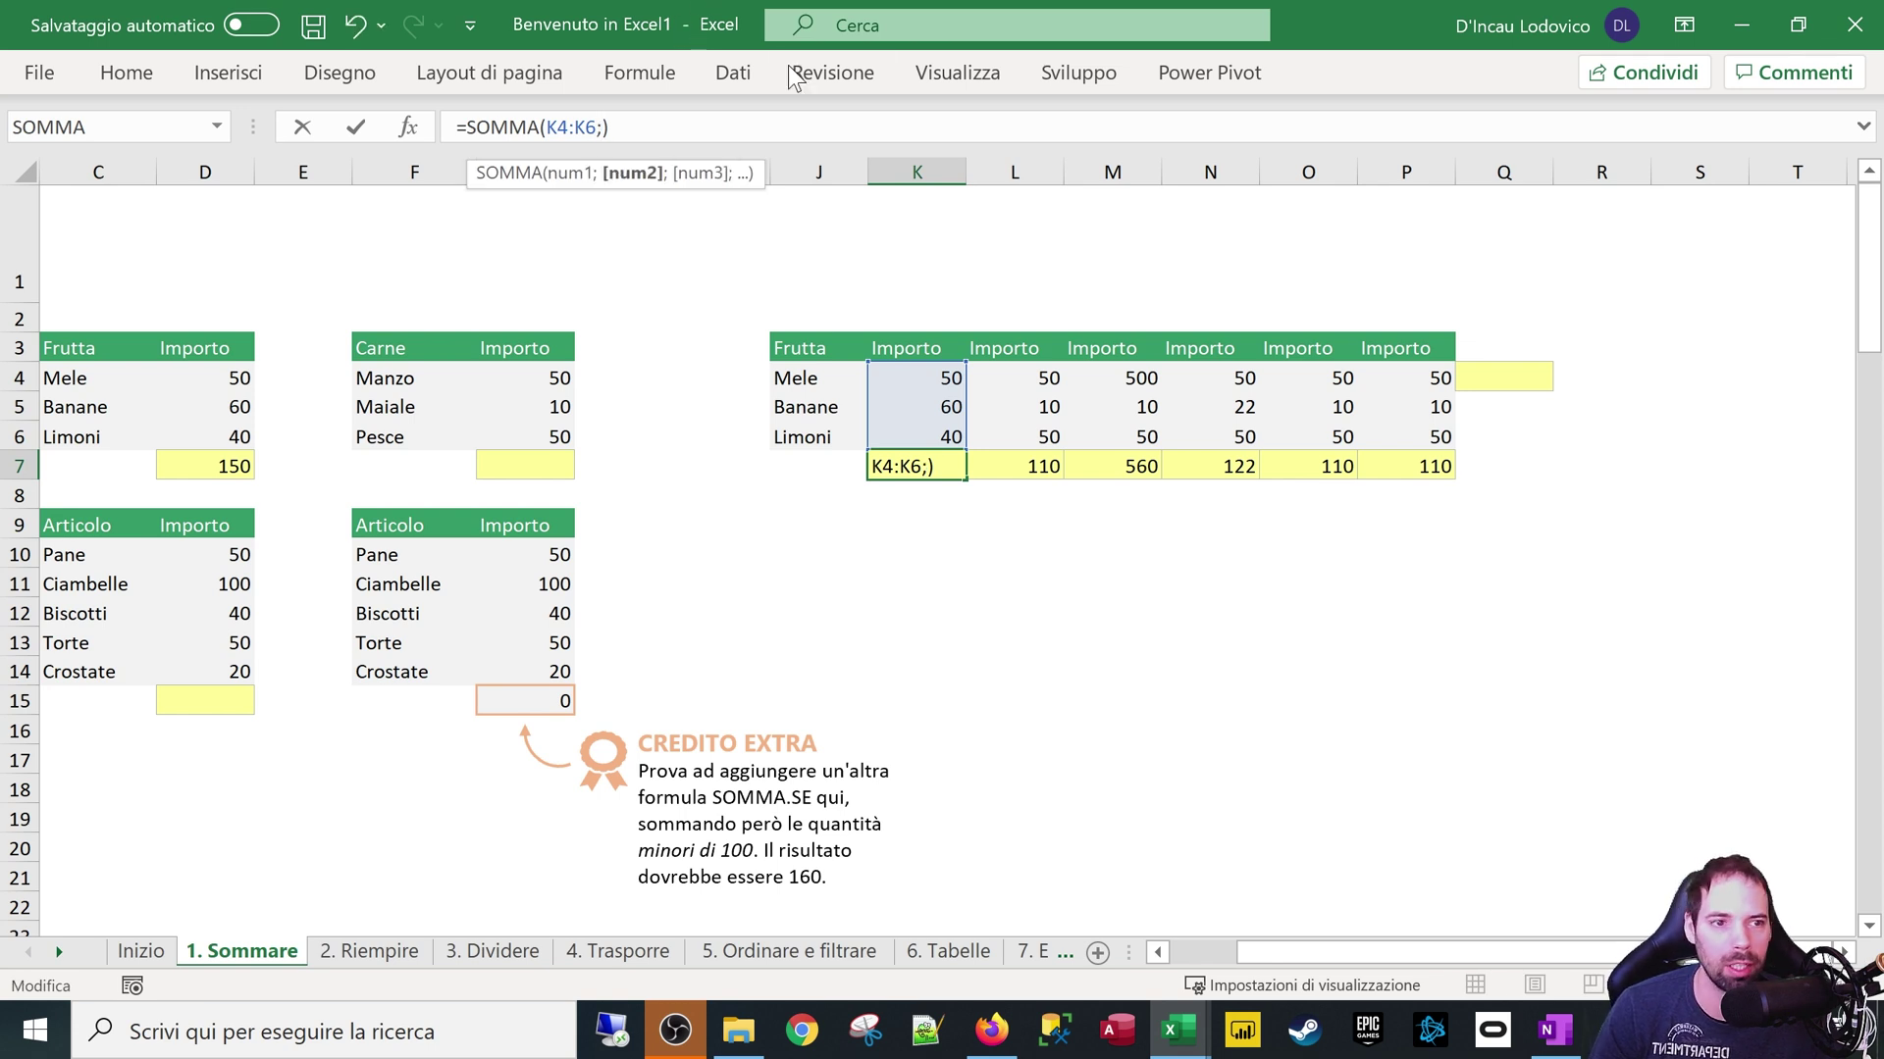
left_click(1521, 375)
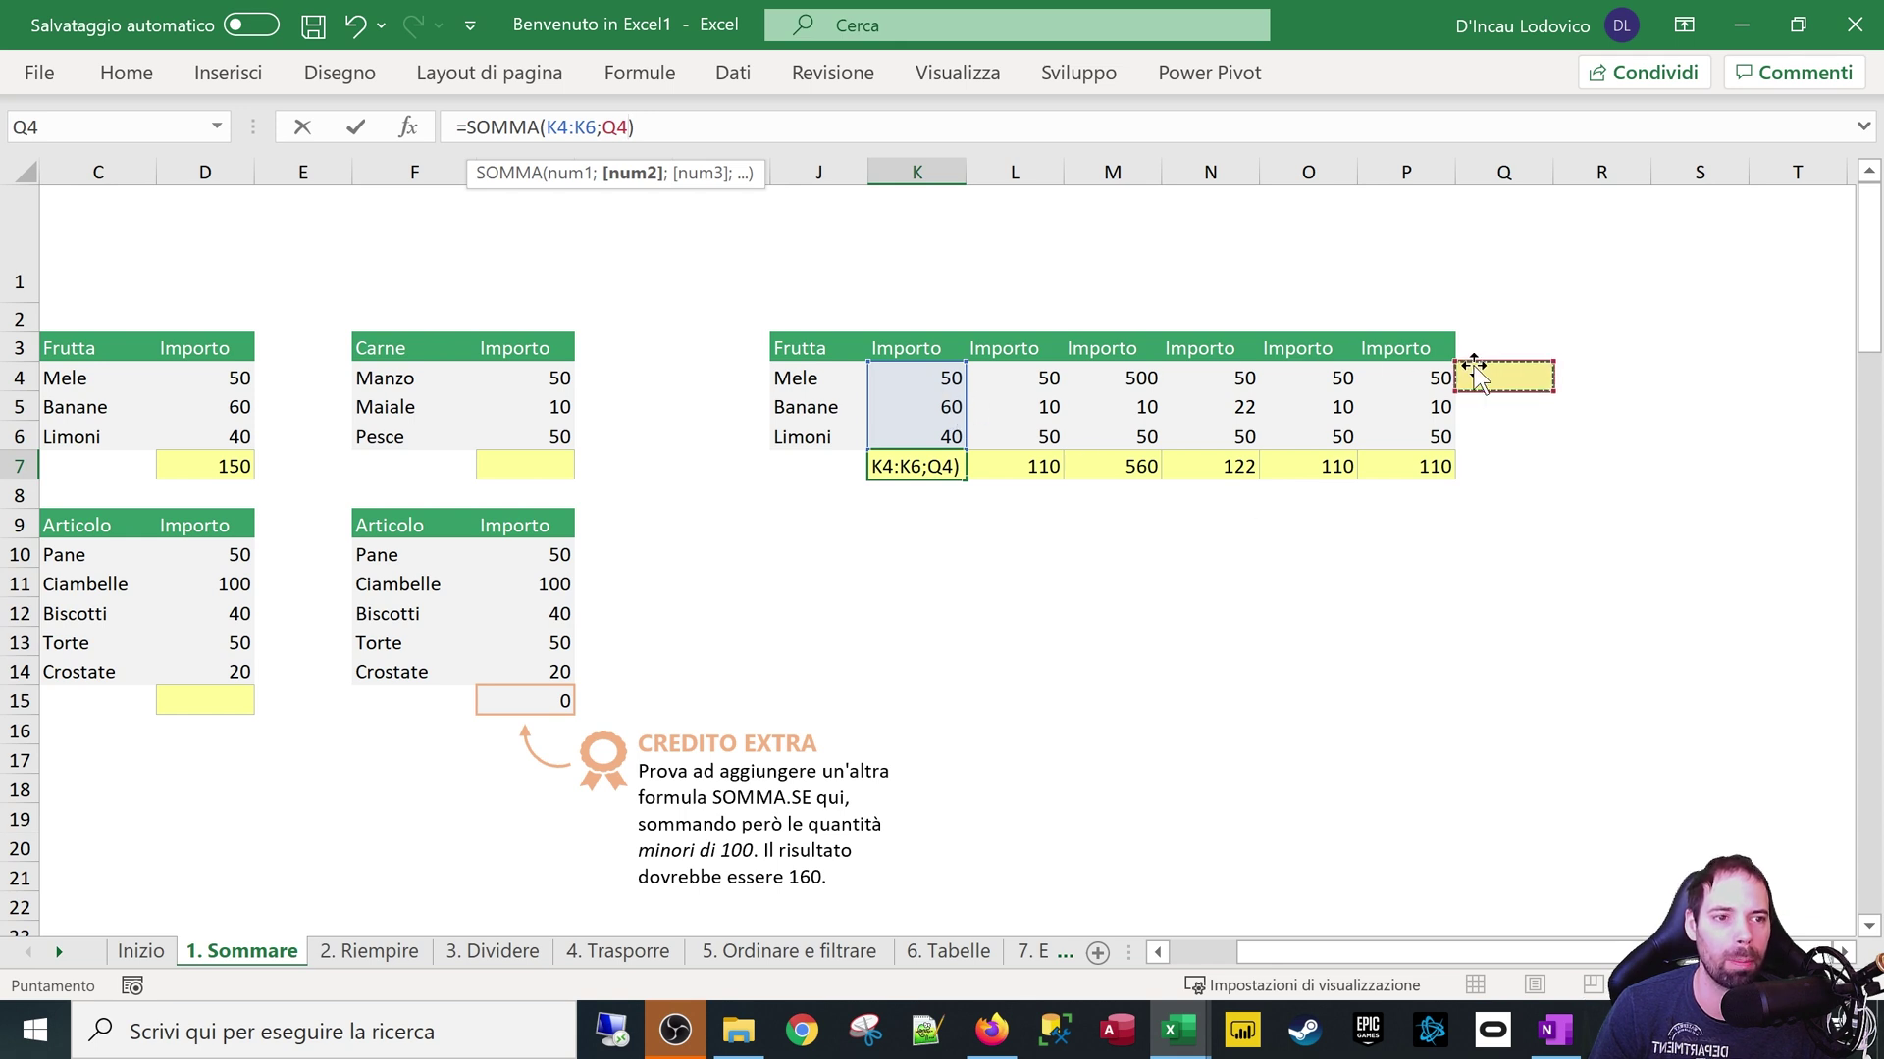
key("Return")
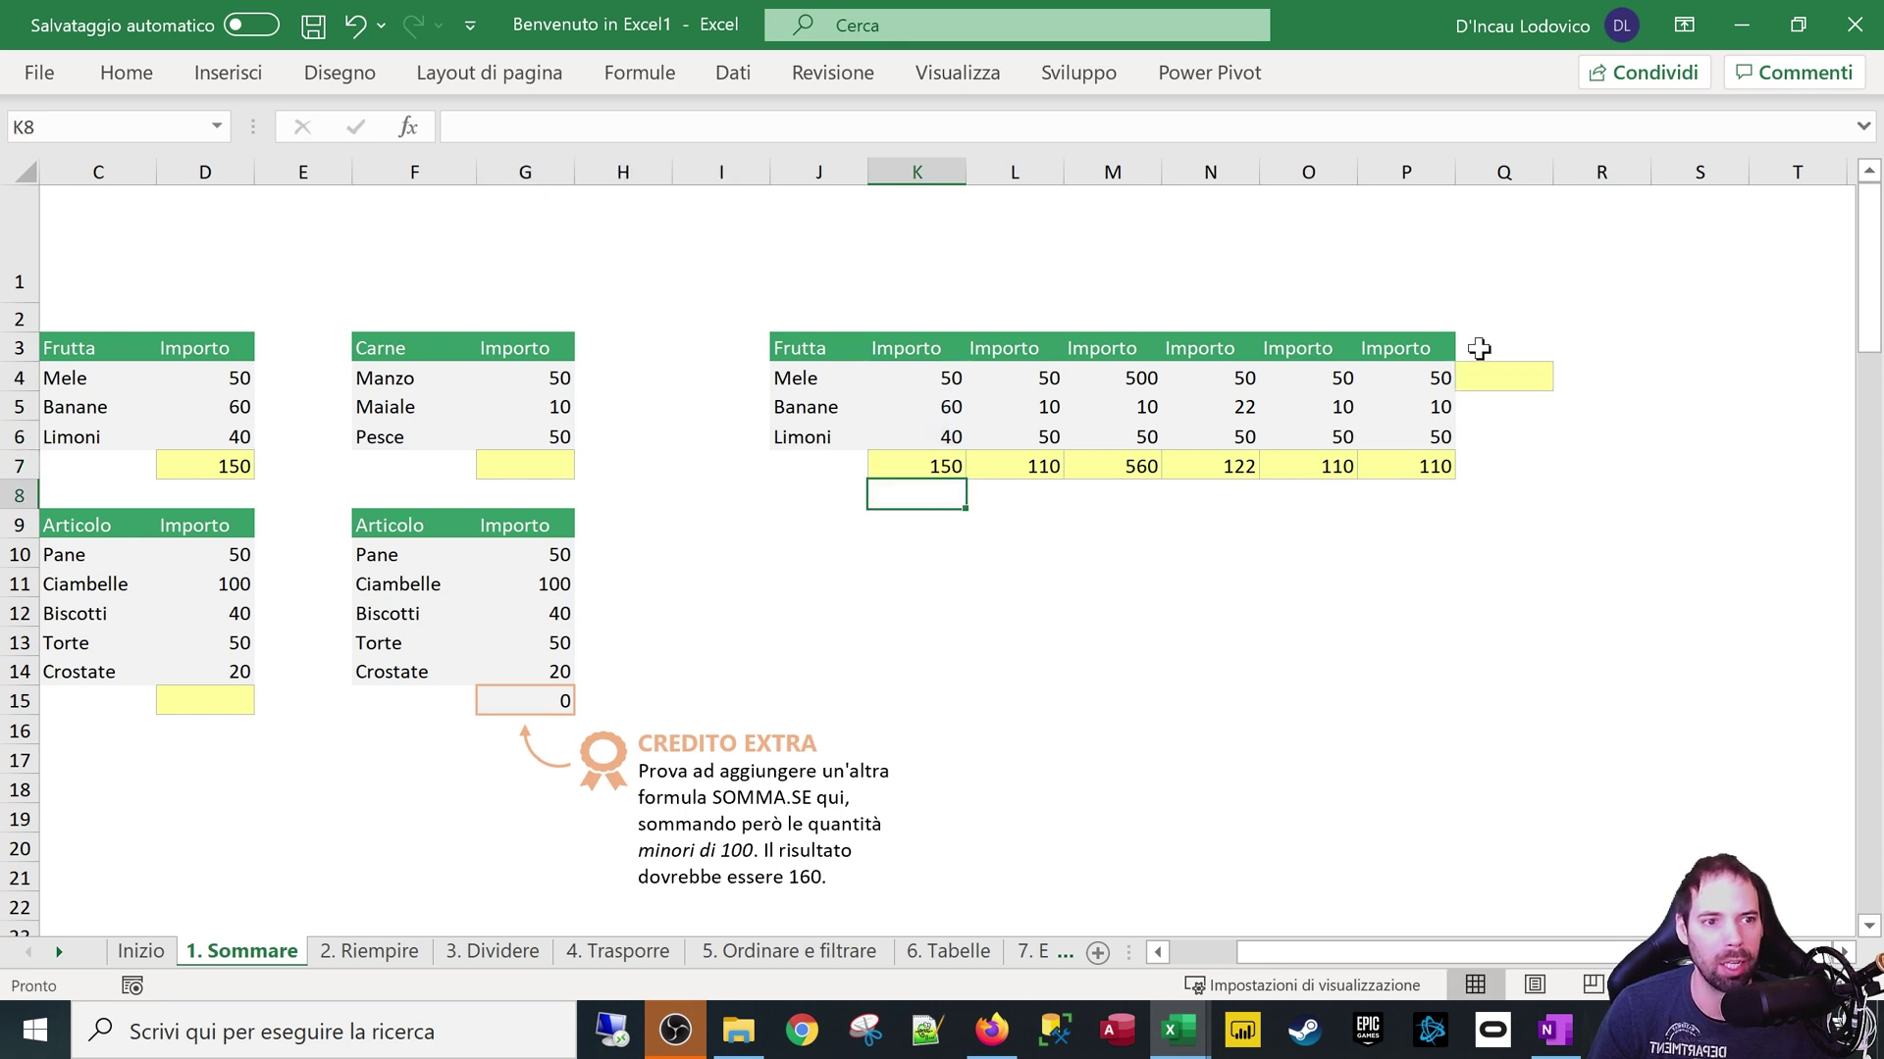
left_click(1503, 374)
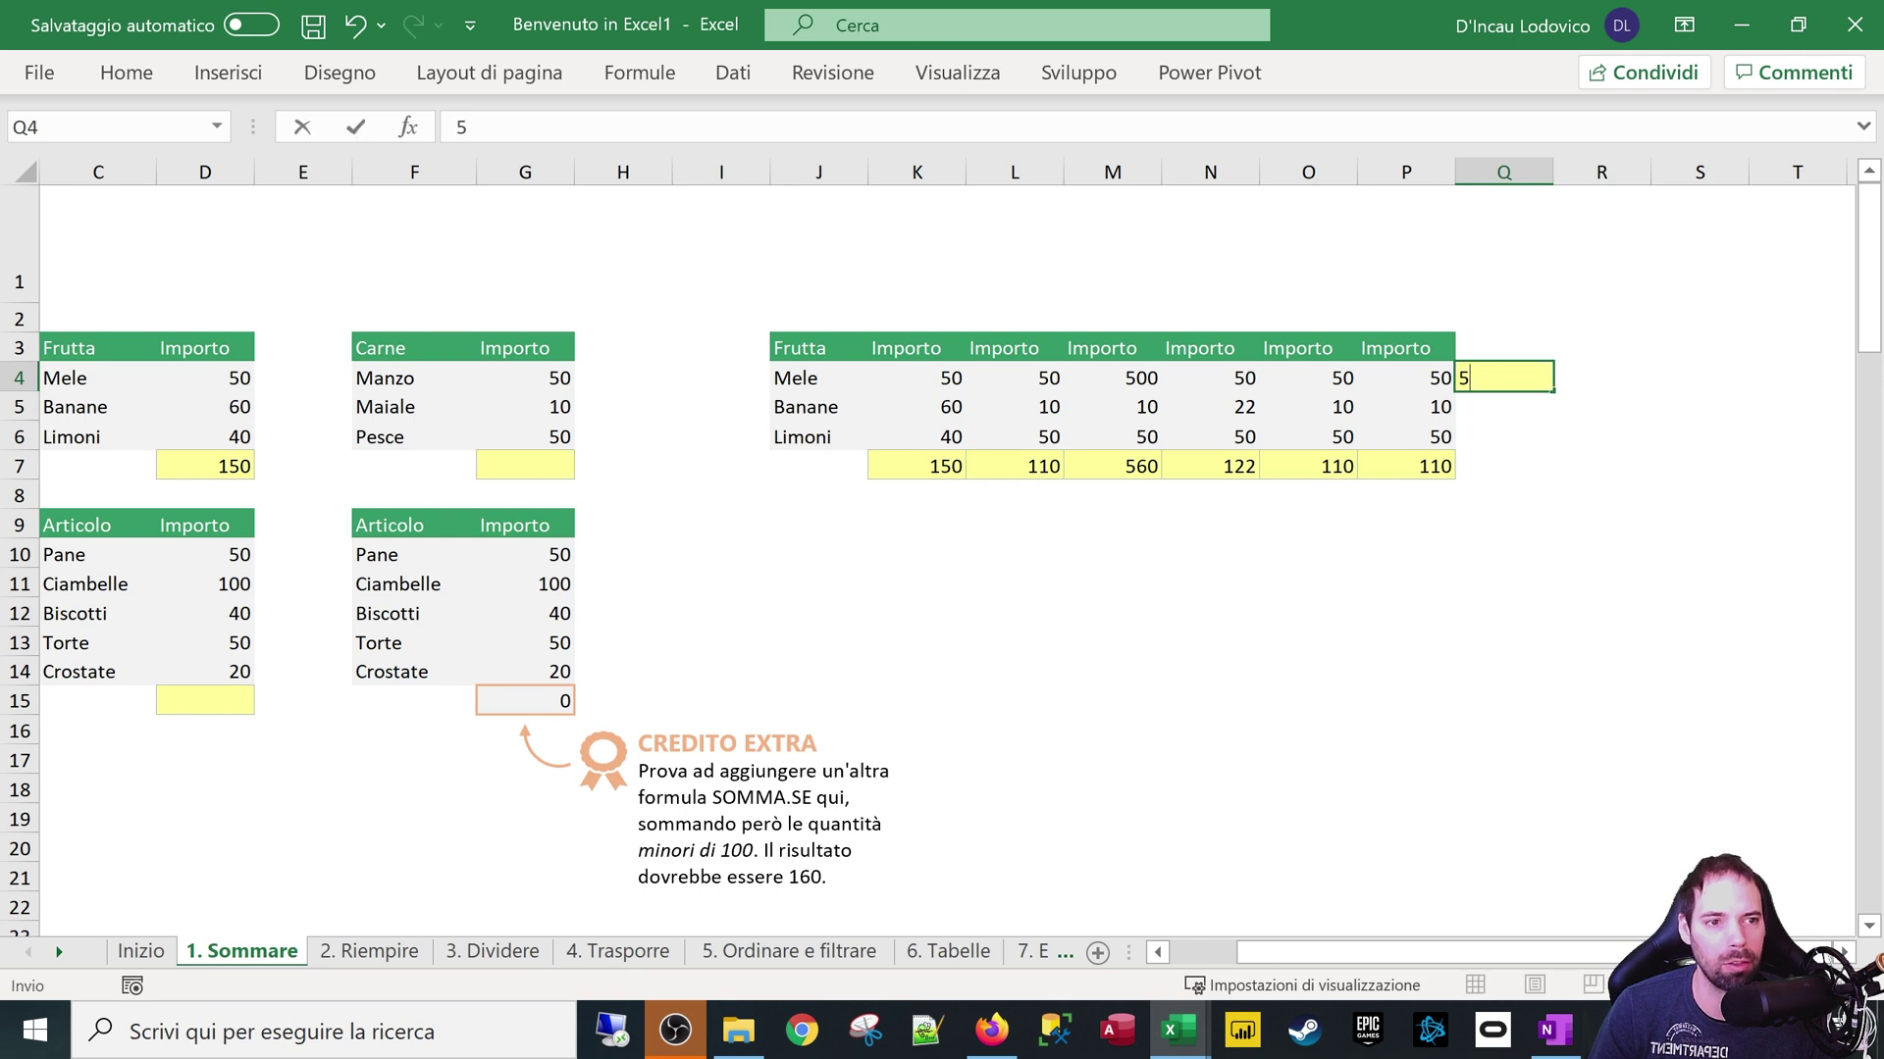
type("50")
key("Return")
Delete column Q to see K7's #RIF! error, then undo the deletion
left_click(1503, 373)
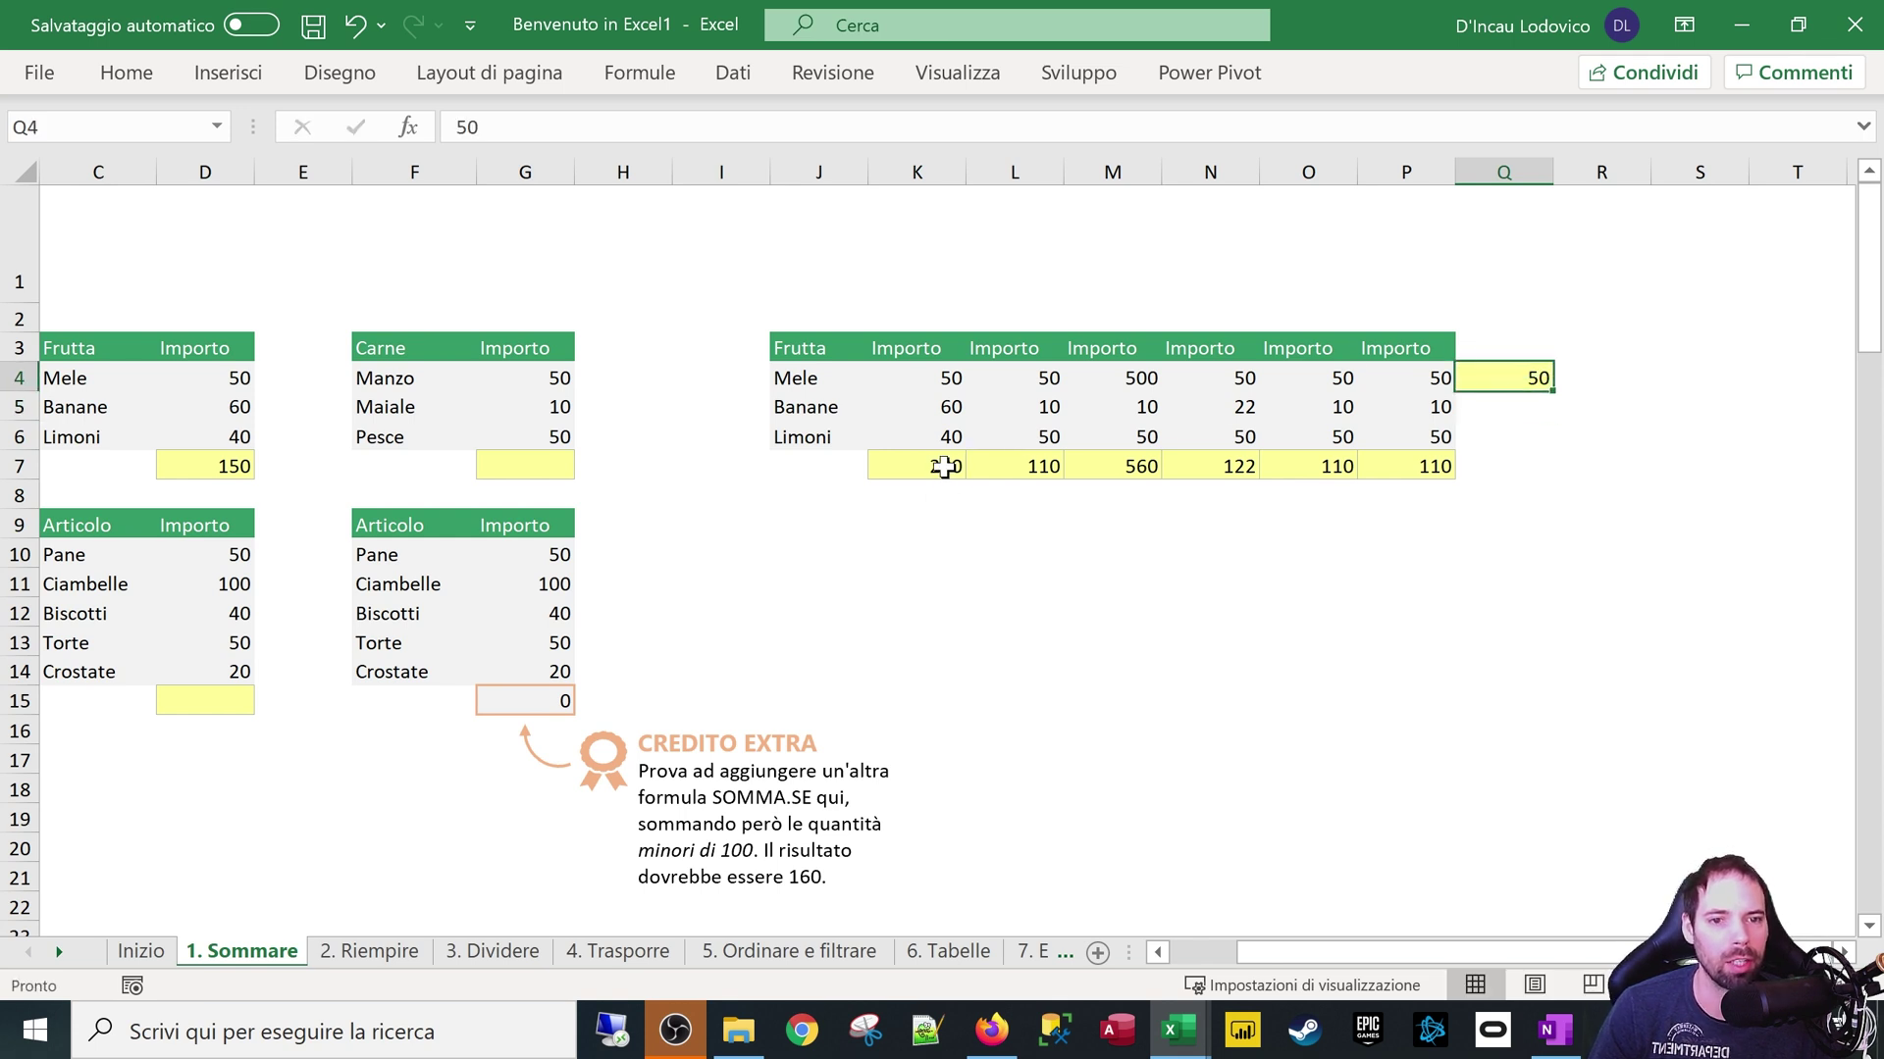
left_click(1506, 172)
right_click(1505, 171)
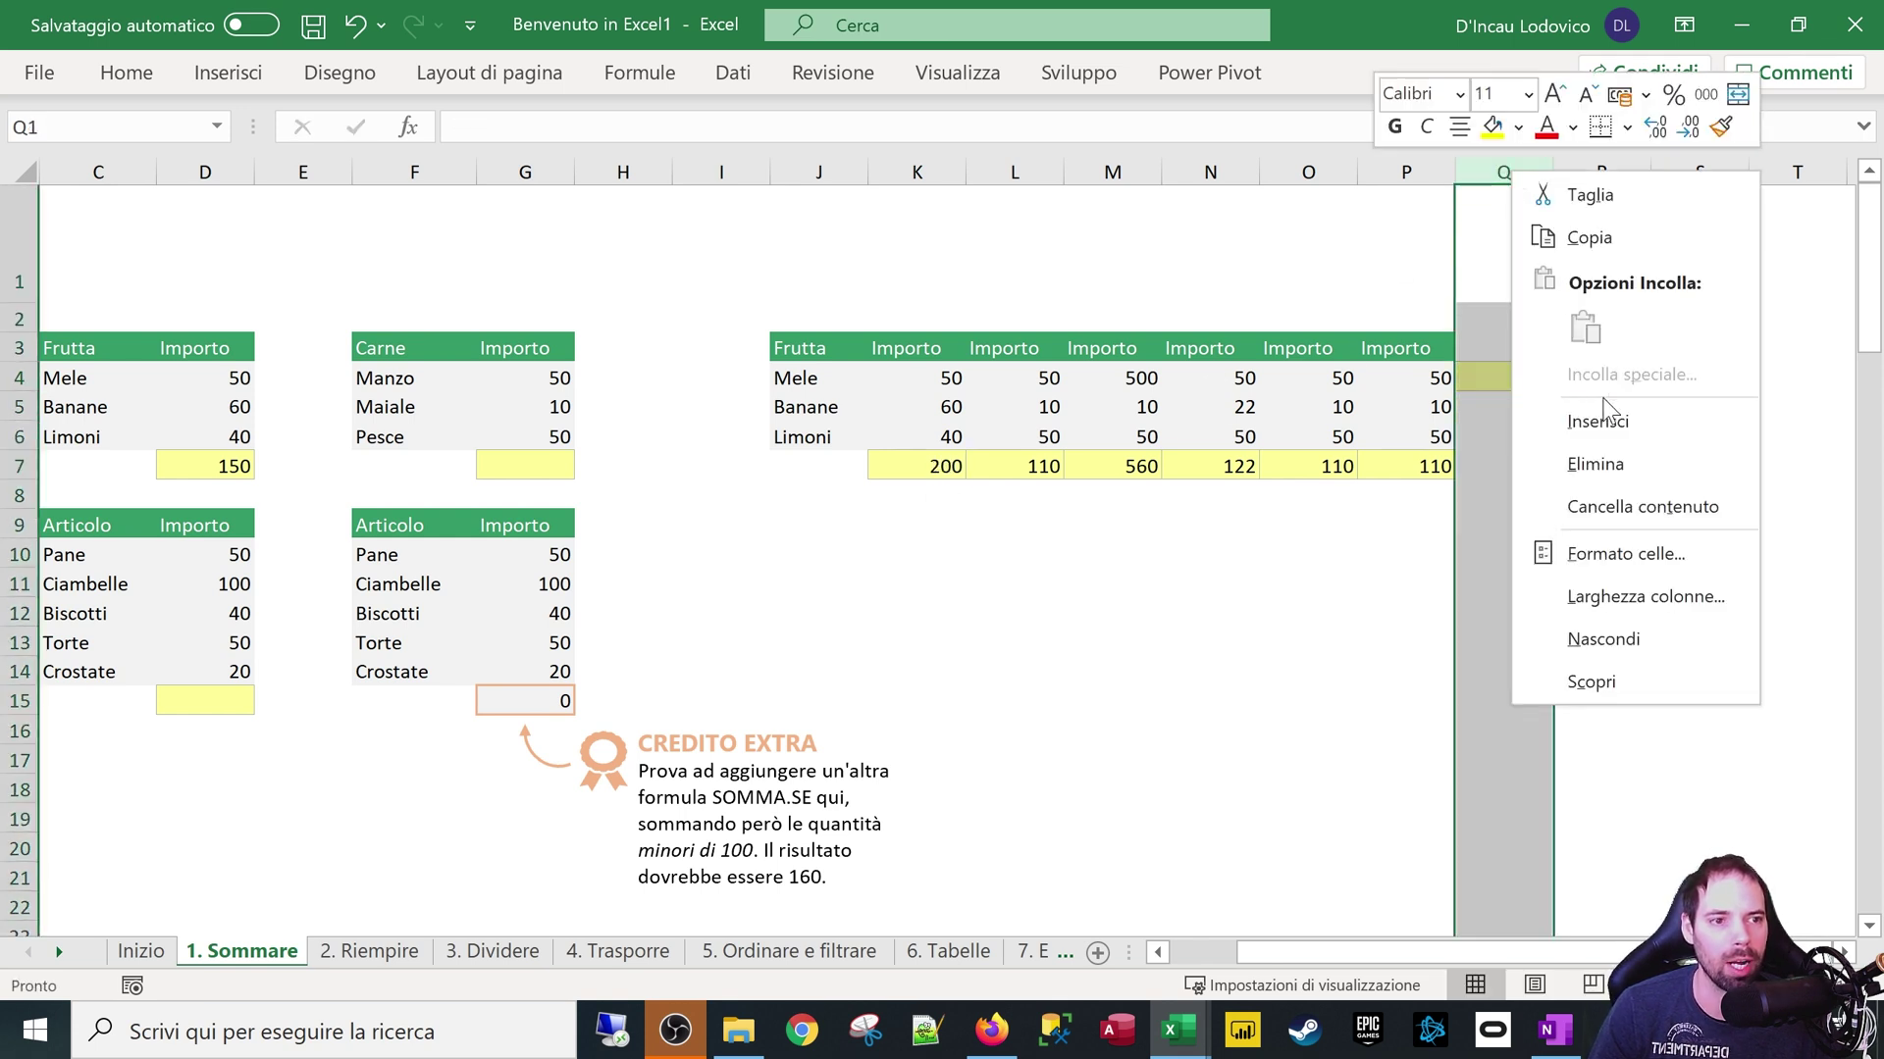
left_click(1605, 461)
left_click(886, 458)
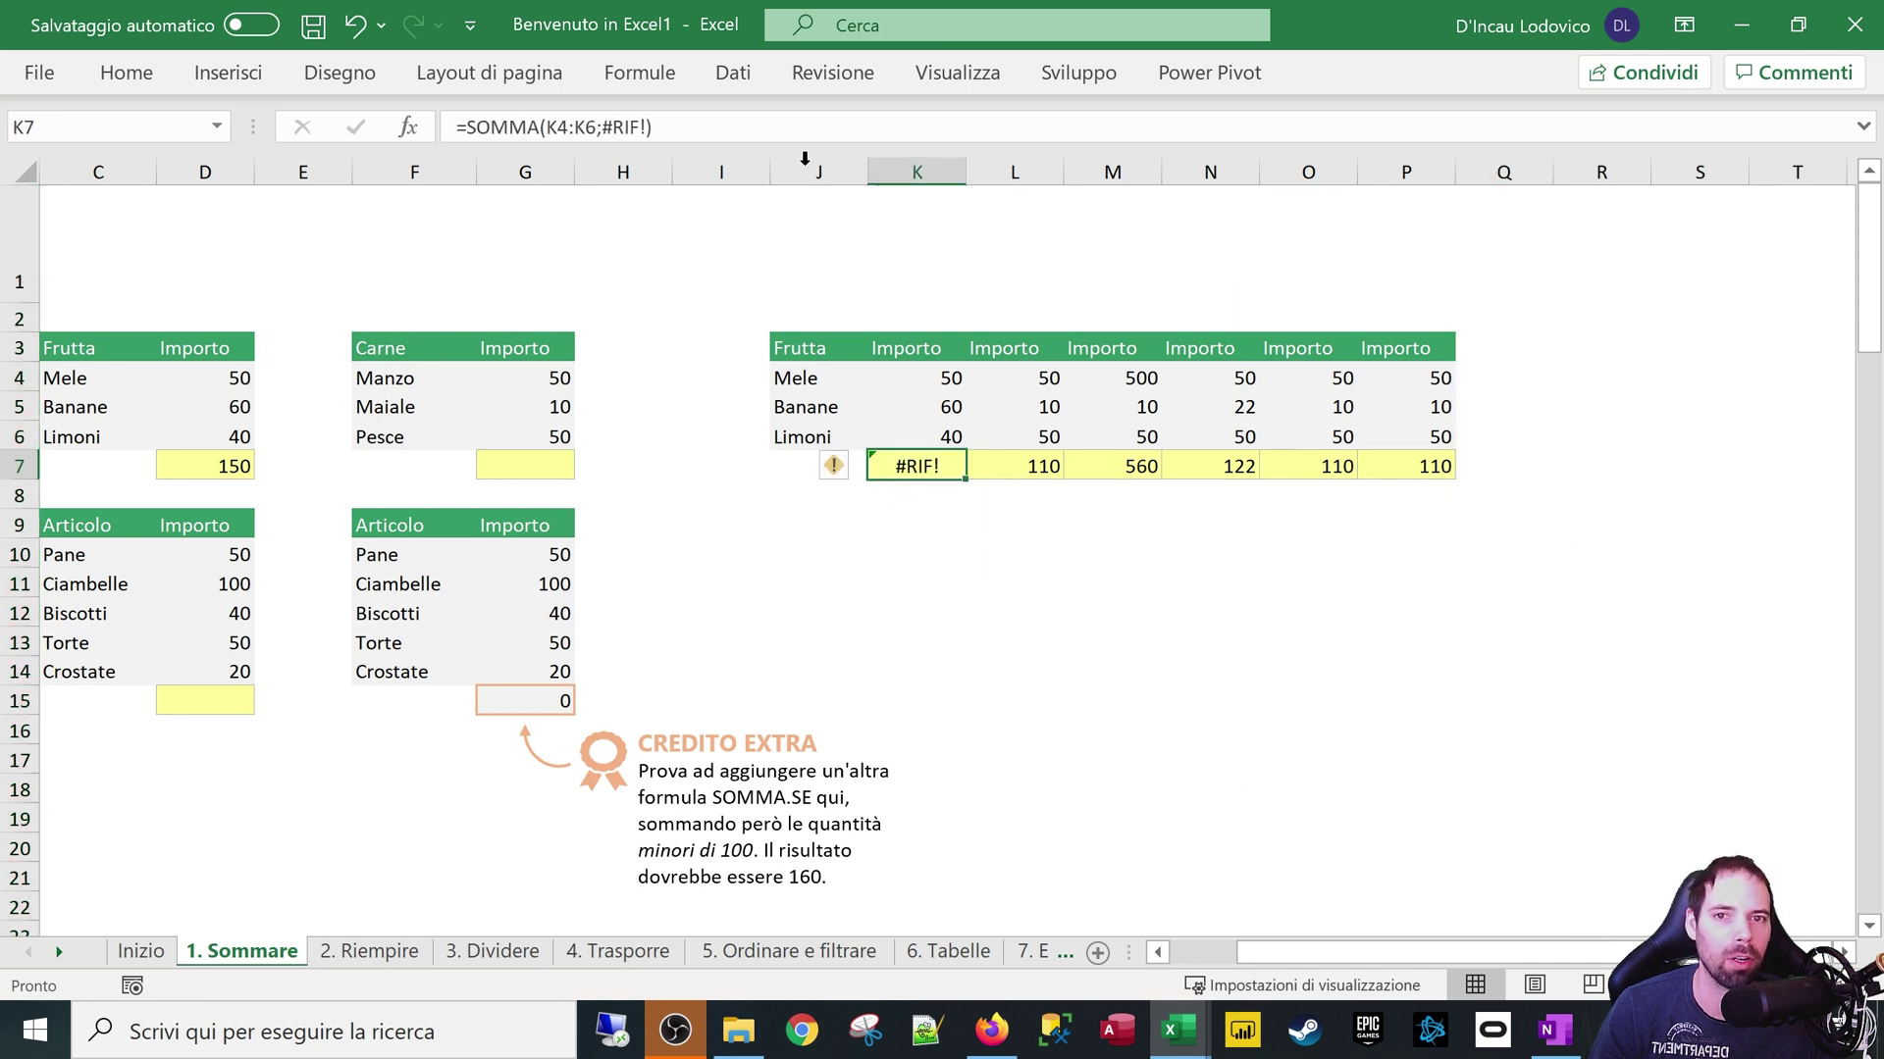
double_click(625, 126)
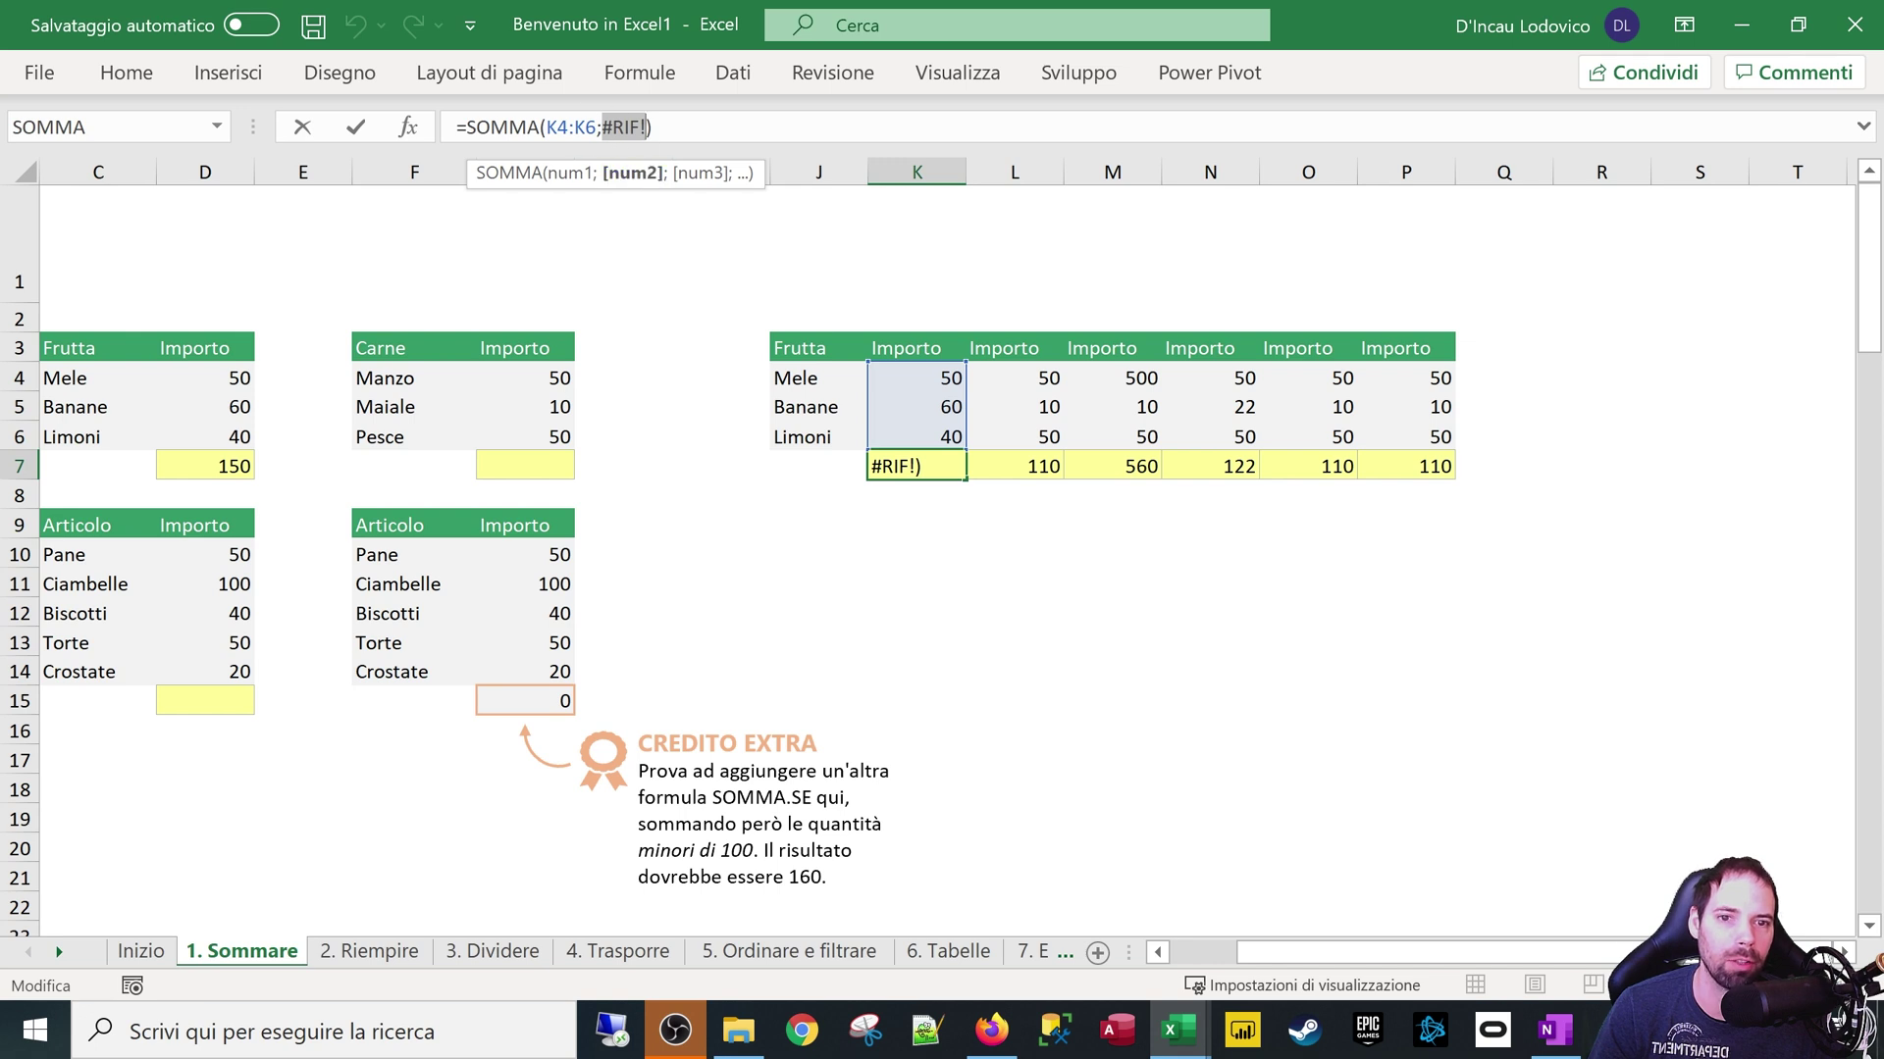
key("ctrl+Return")
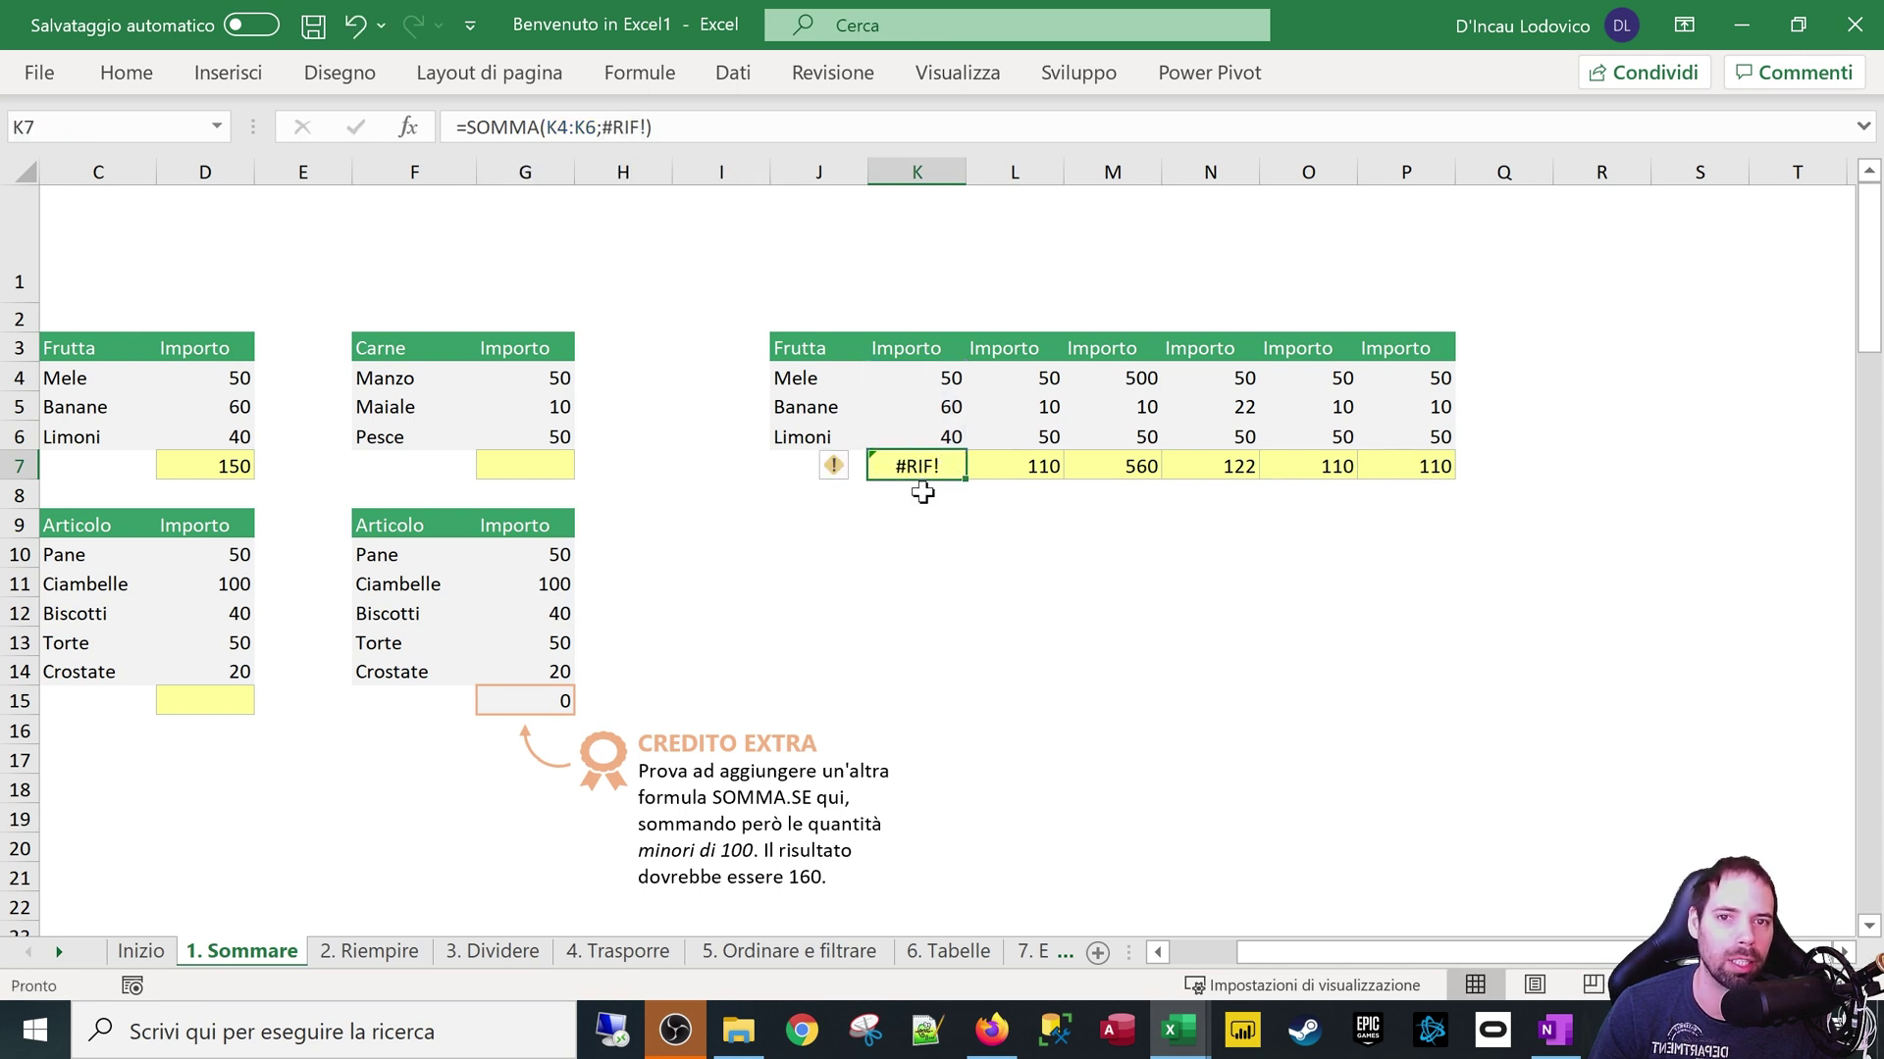
key("ctrl+z")
Clear the totals in L7:P7 by pasting the empty cell N10 over them
left_click(1020, 534)
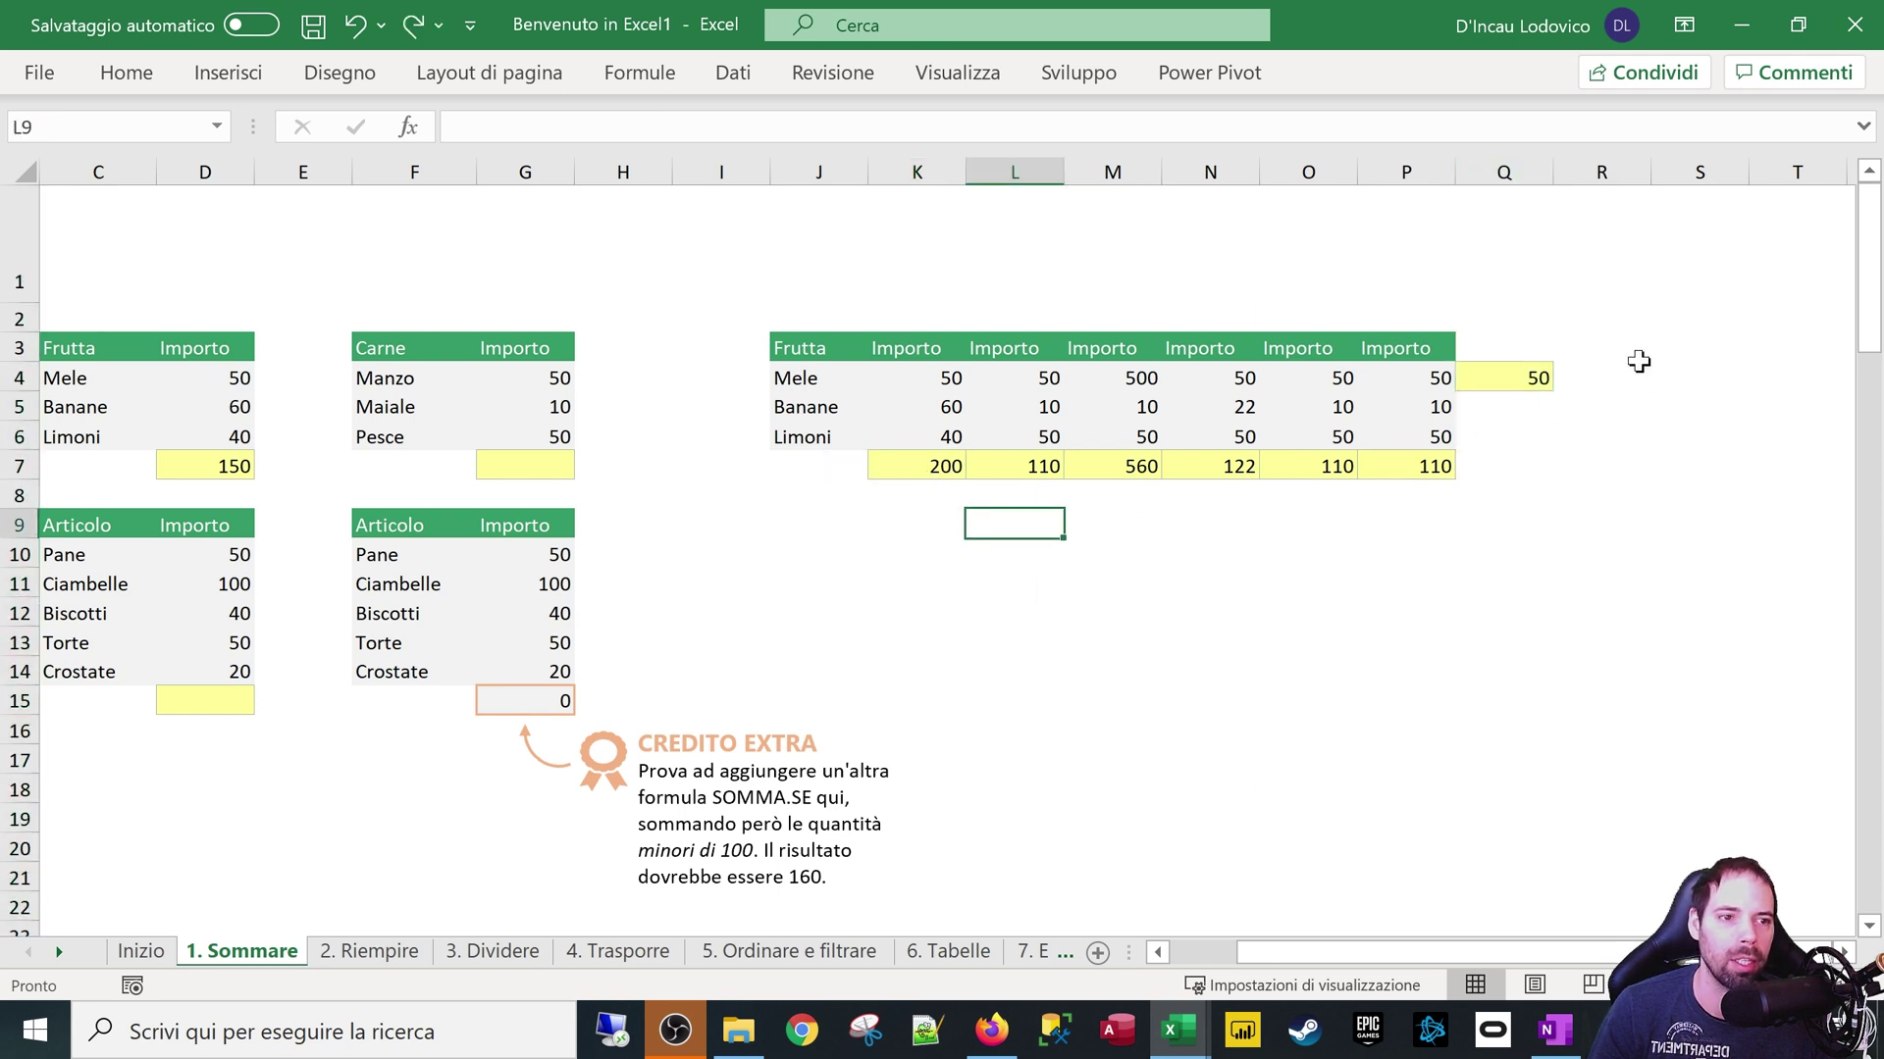
left_click(1540, 377)
left_click(946, 469)
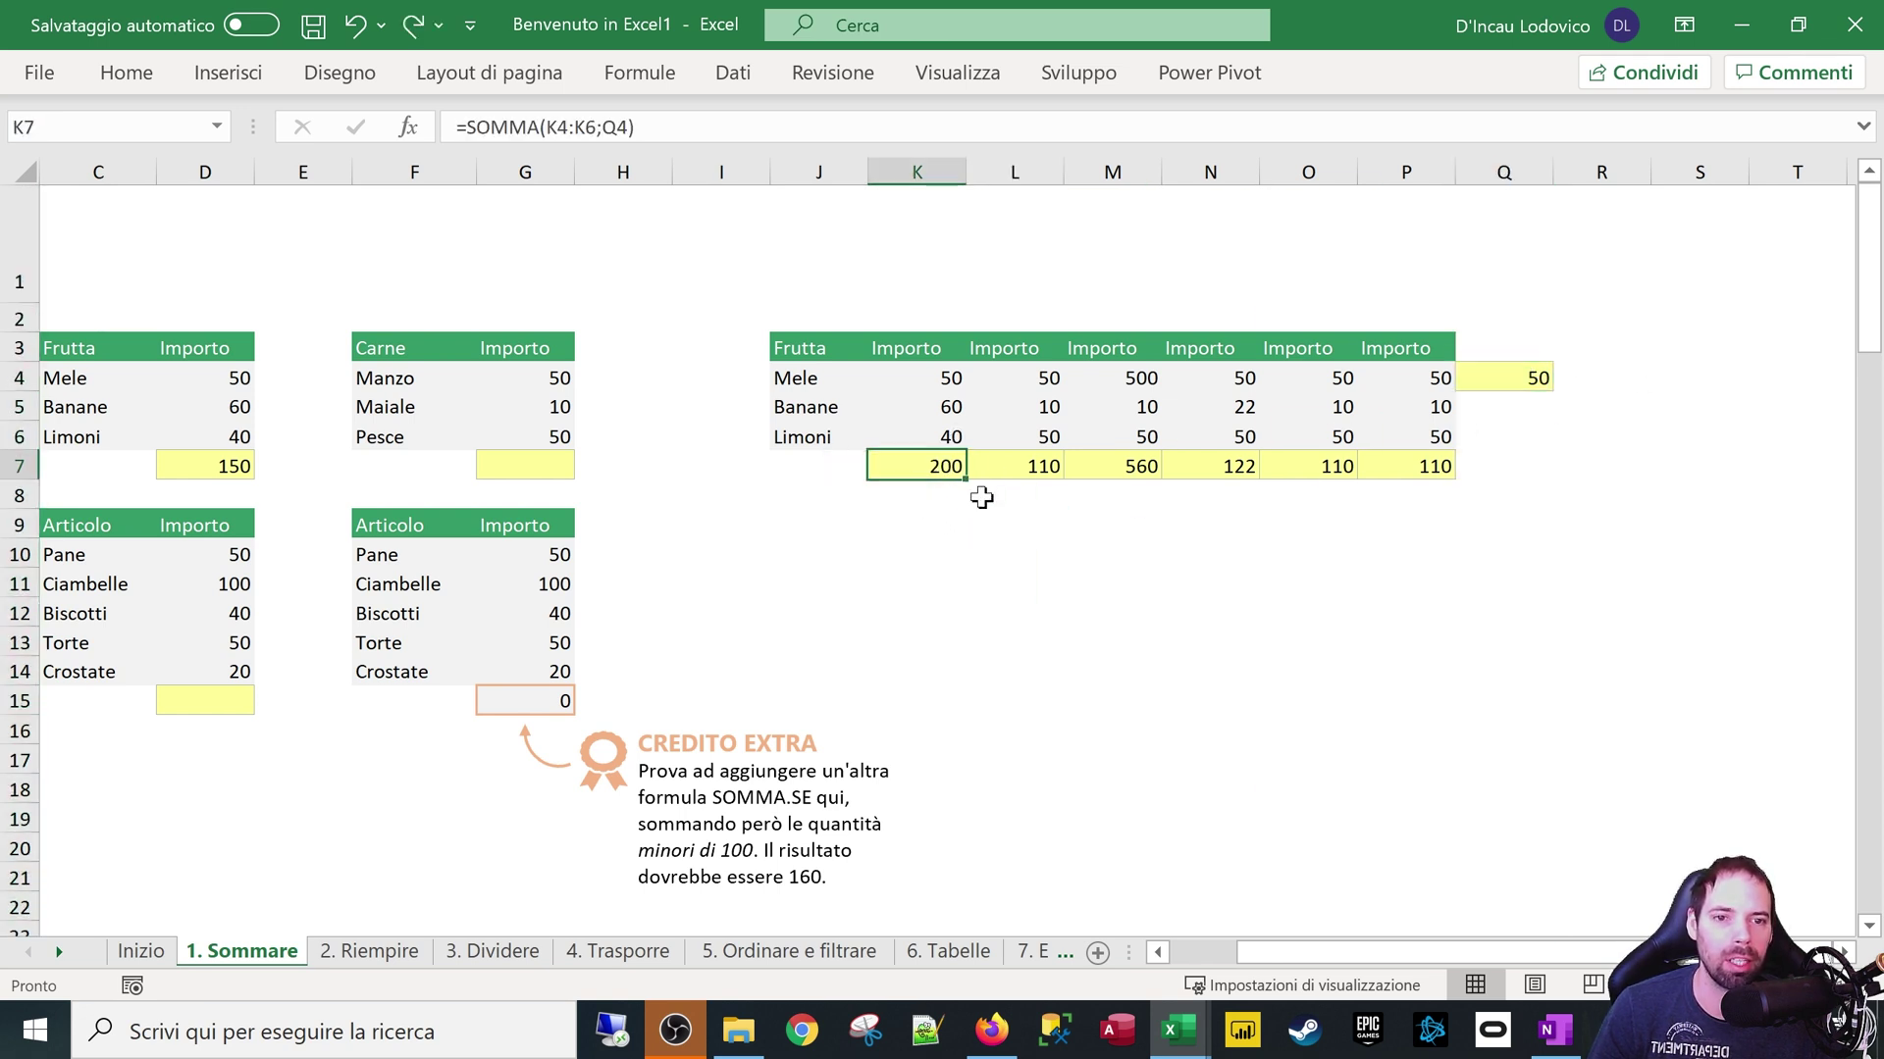
left_click(1210, 553)
key("ctrl+c")
left_click_drag(1068, 467, 1442, 461)
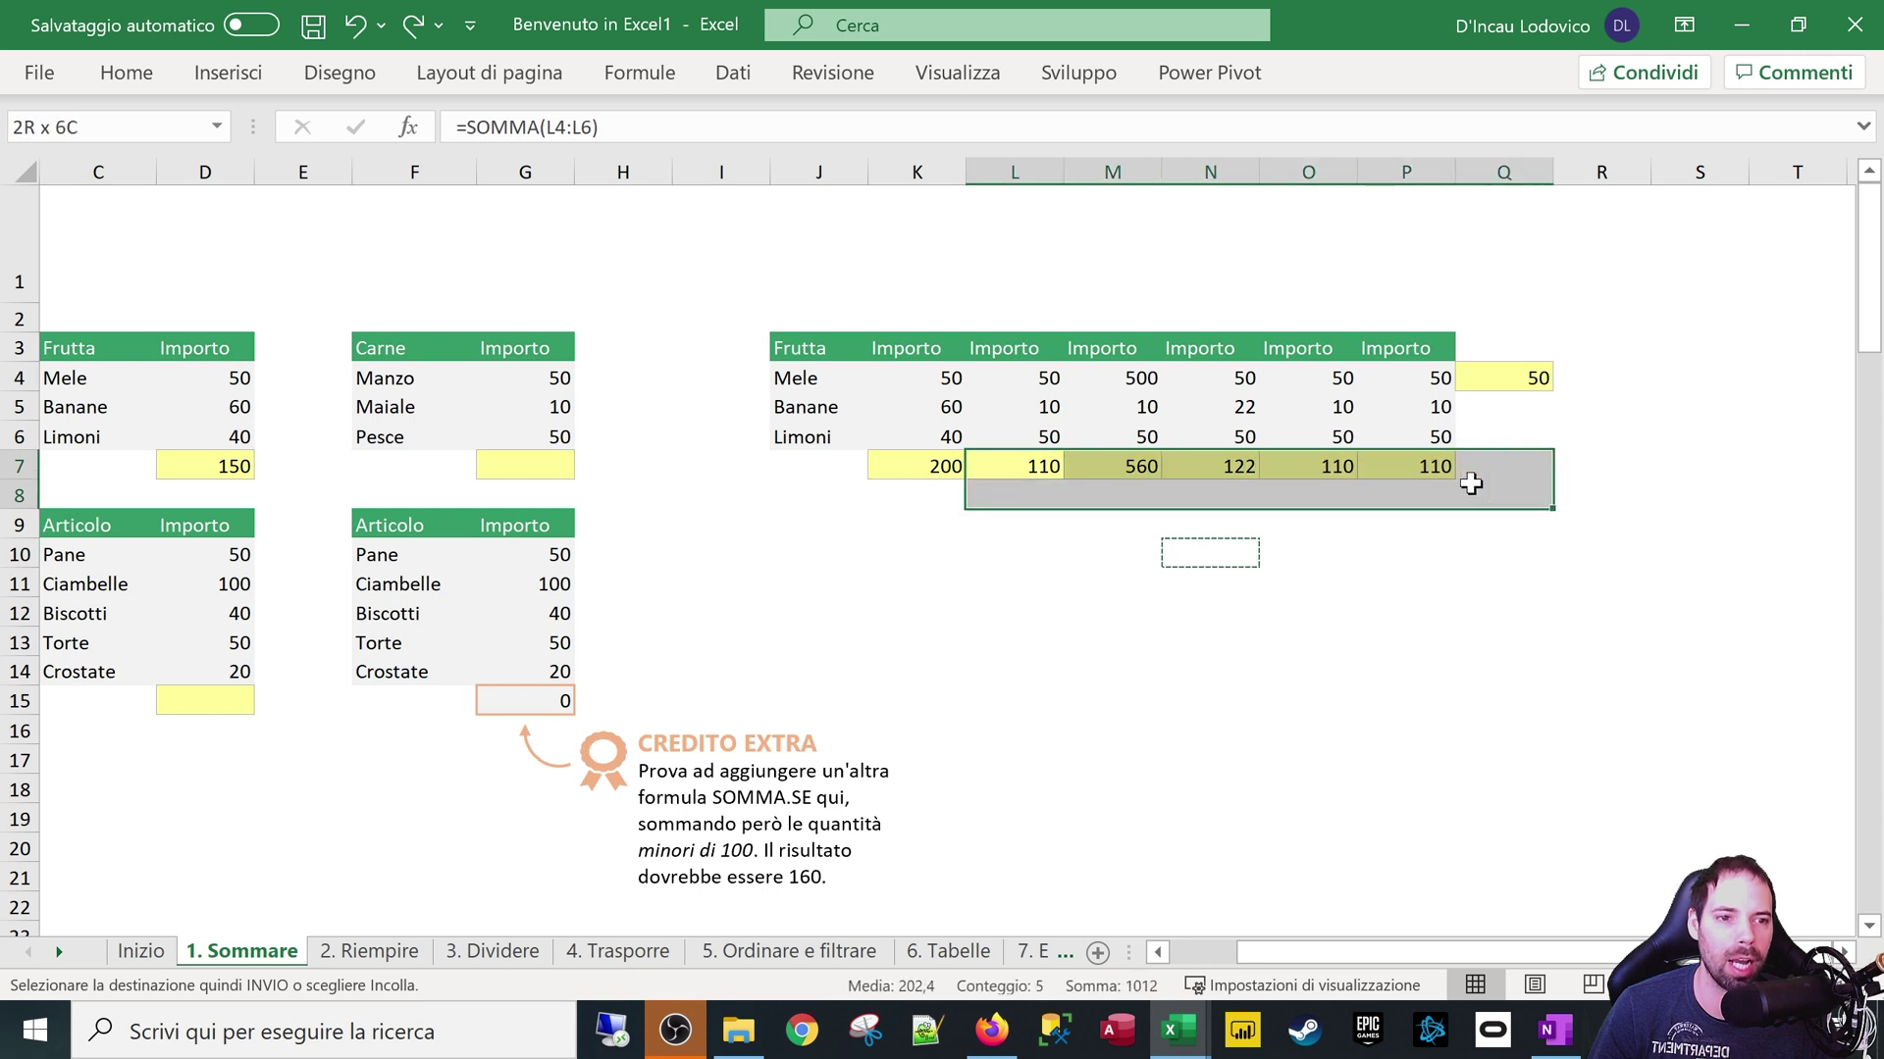
key("ctrl+v")
Enter the 22% rate in Q4 and the label iva in Q3
left_click(946, 467)
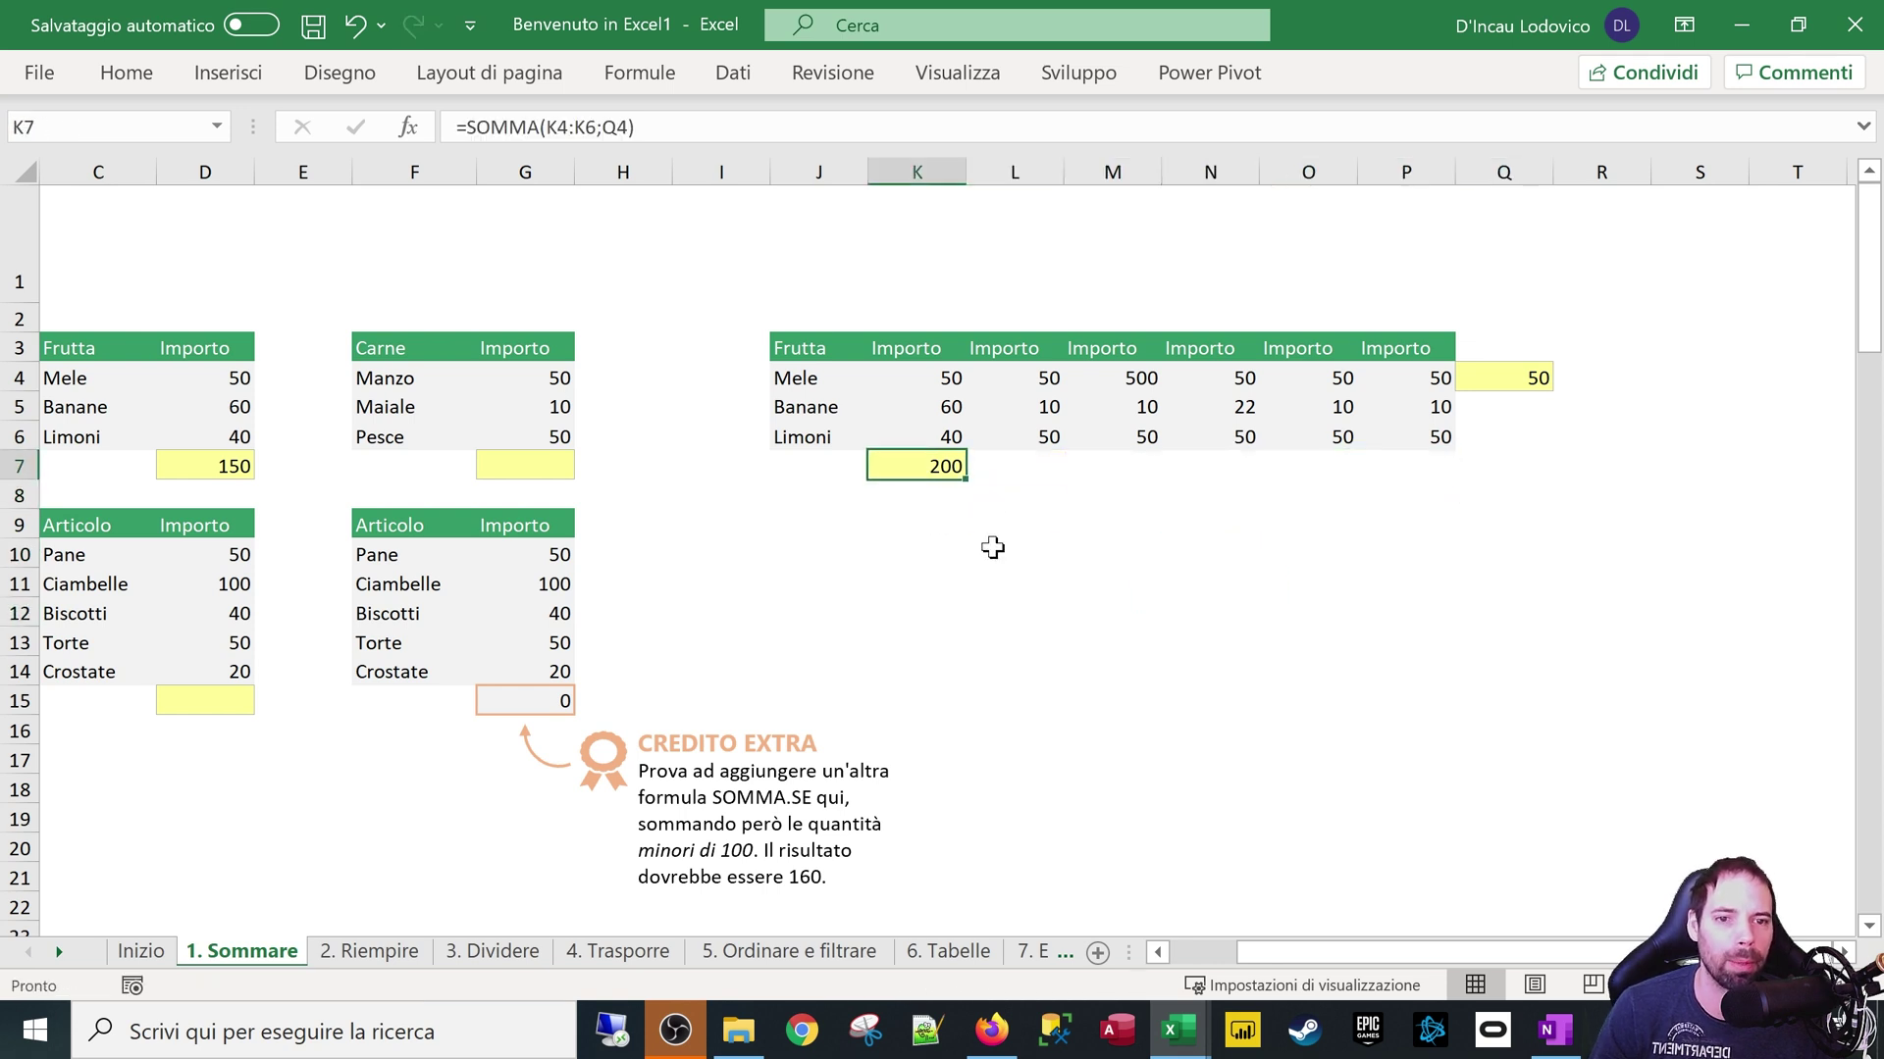
left_click_drag(938, 372, 936, 441)
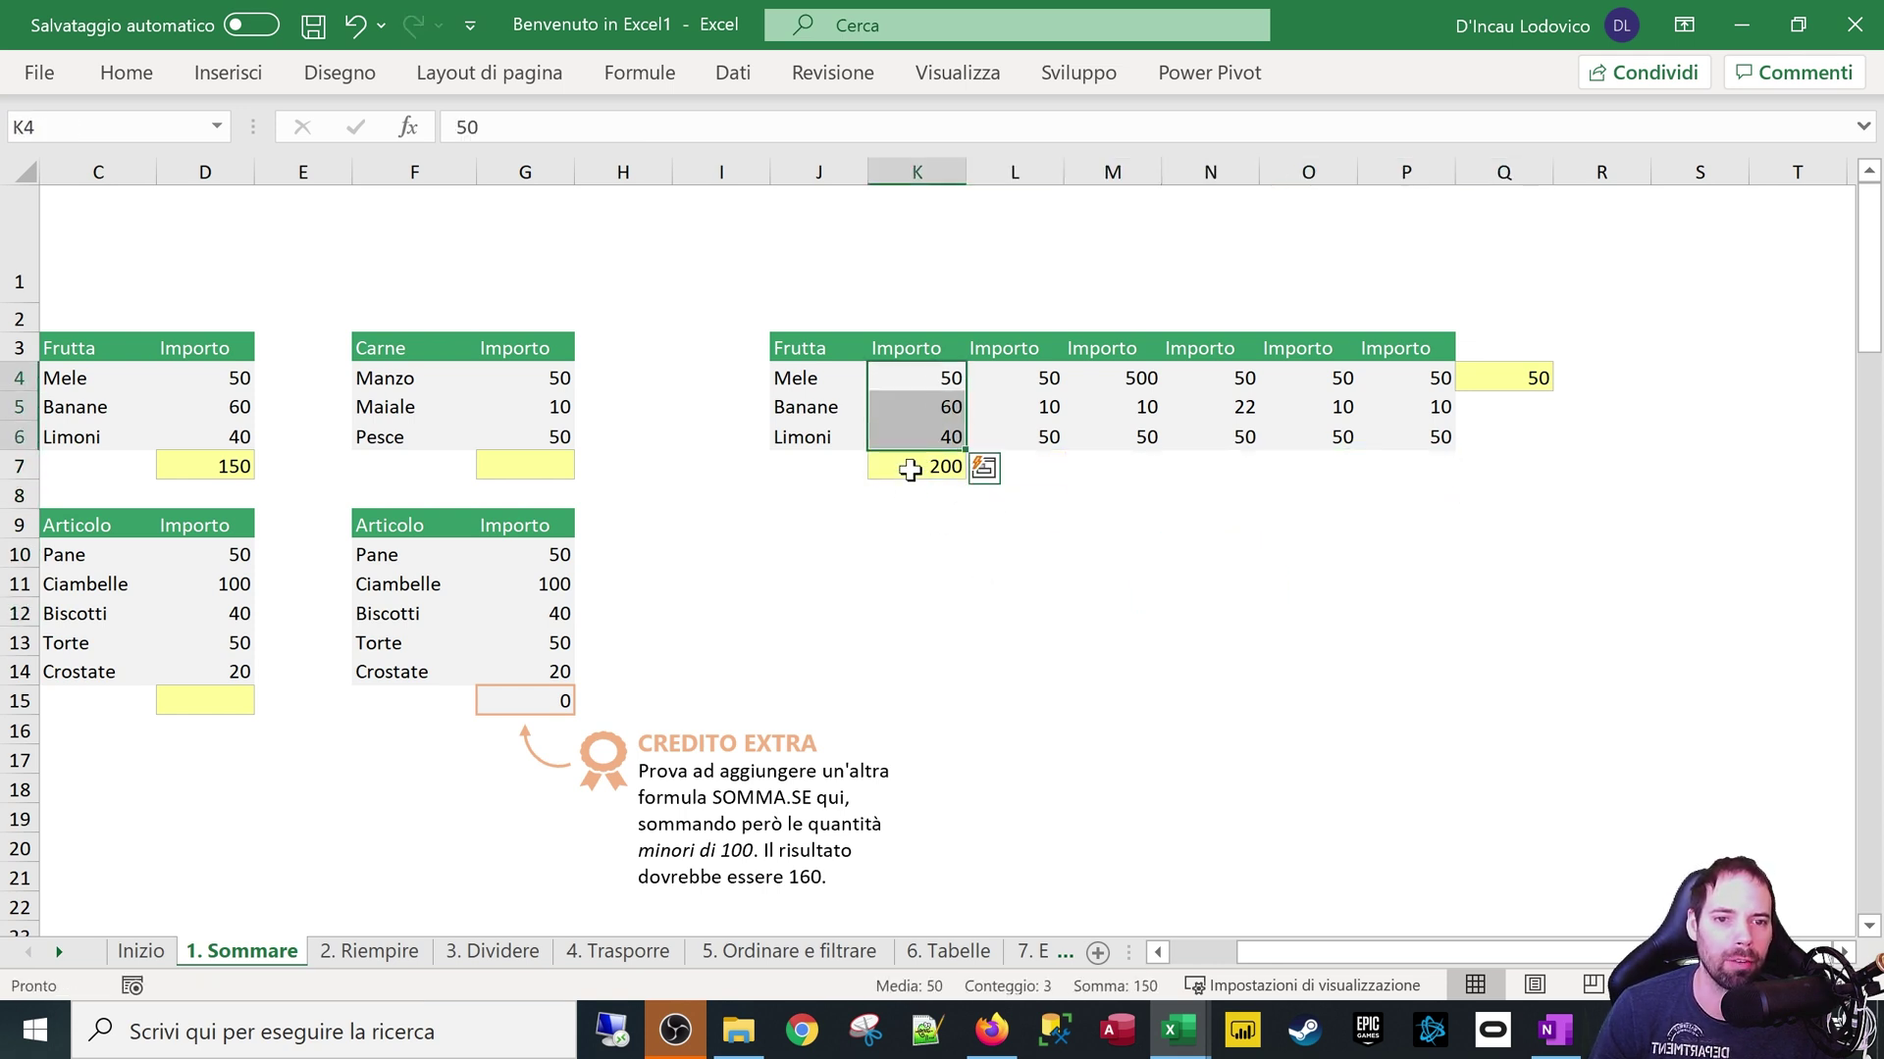
left_click(936, 466)
left_click(1506, 389)
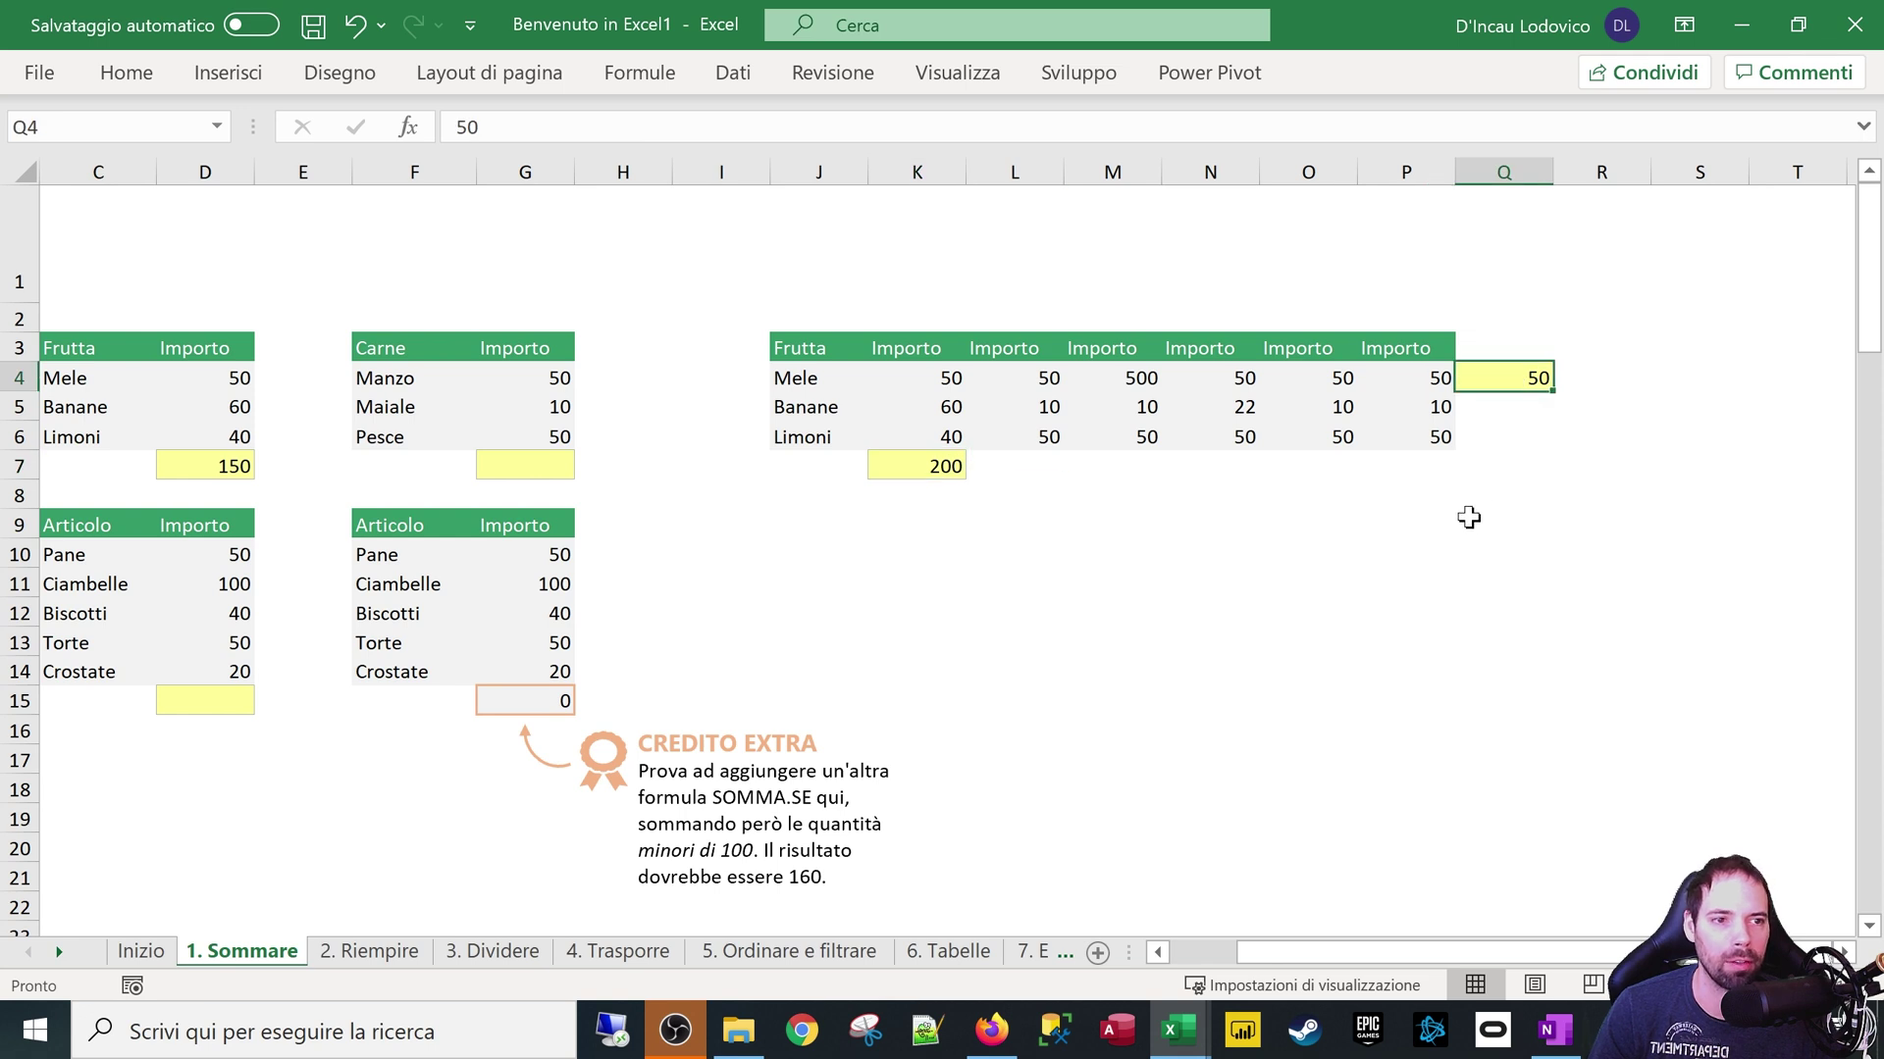
type("22")
type("%")
key("Return")
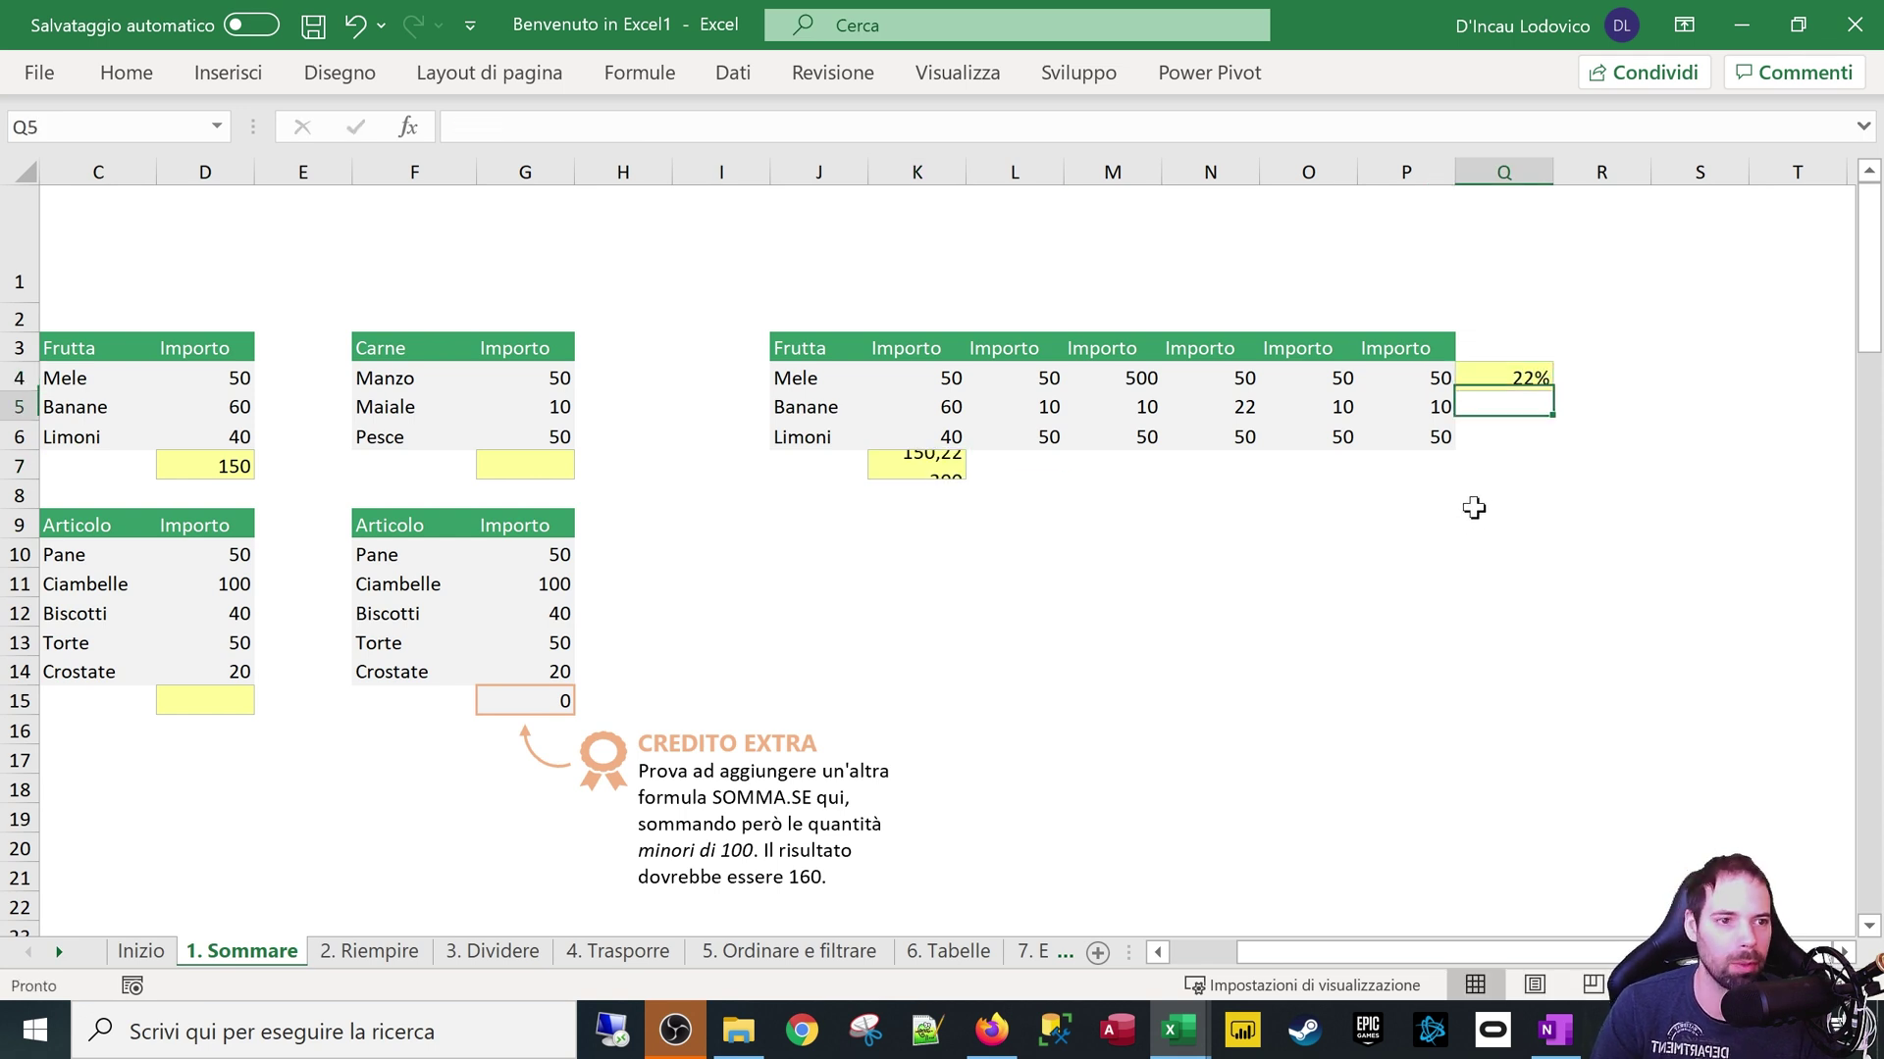
key("Up")
key("Up")
type("i")
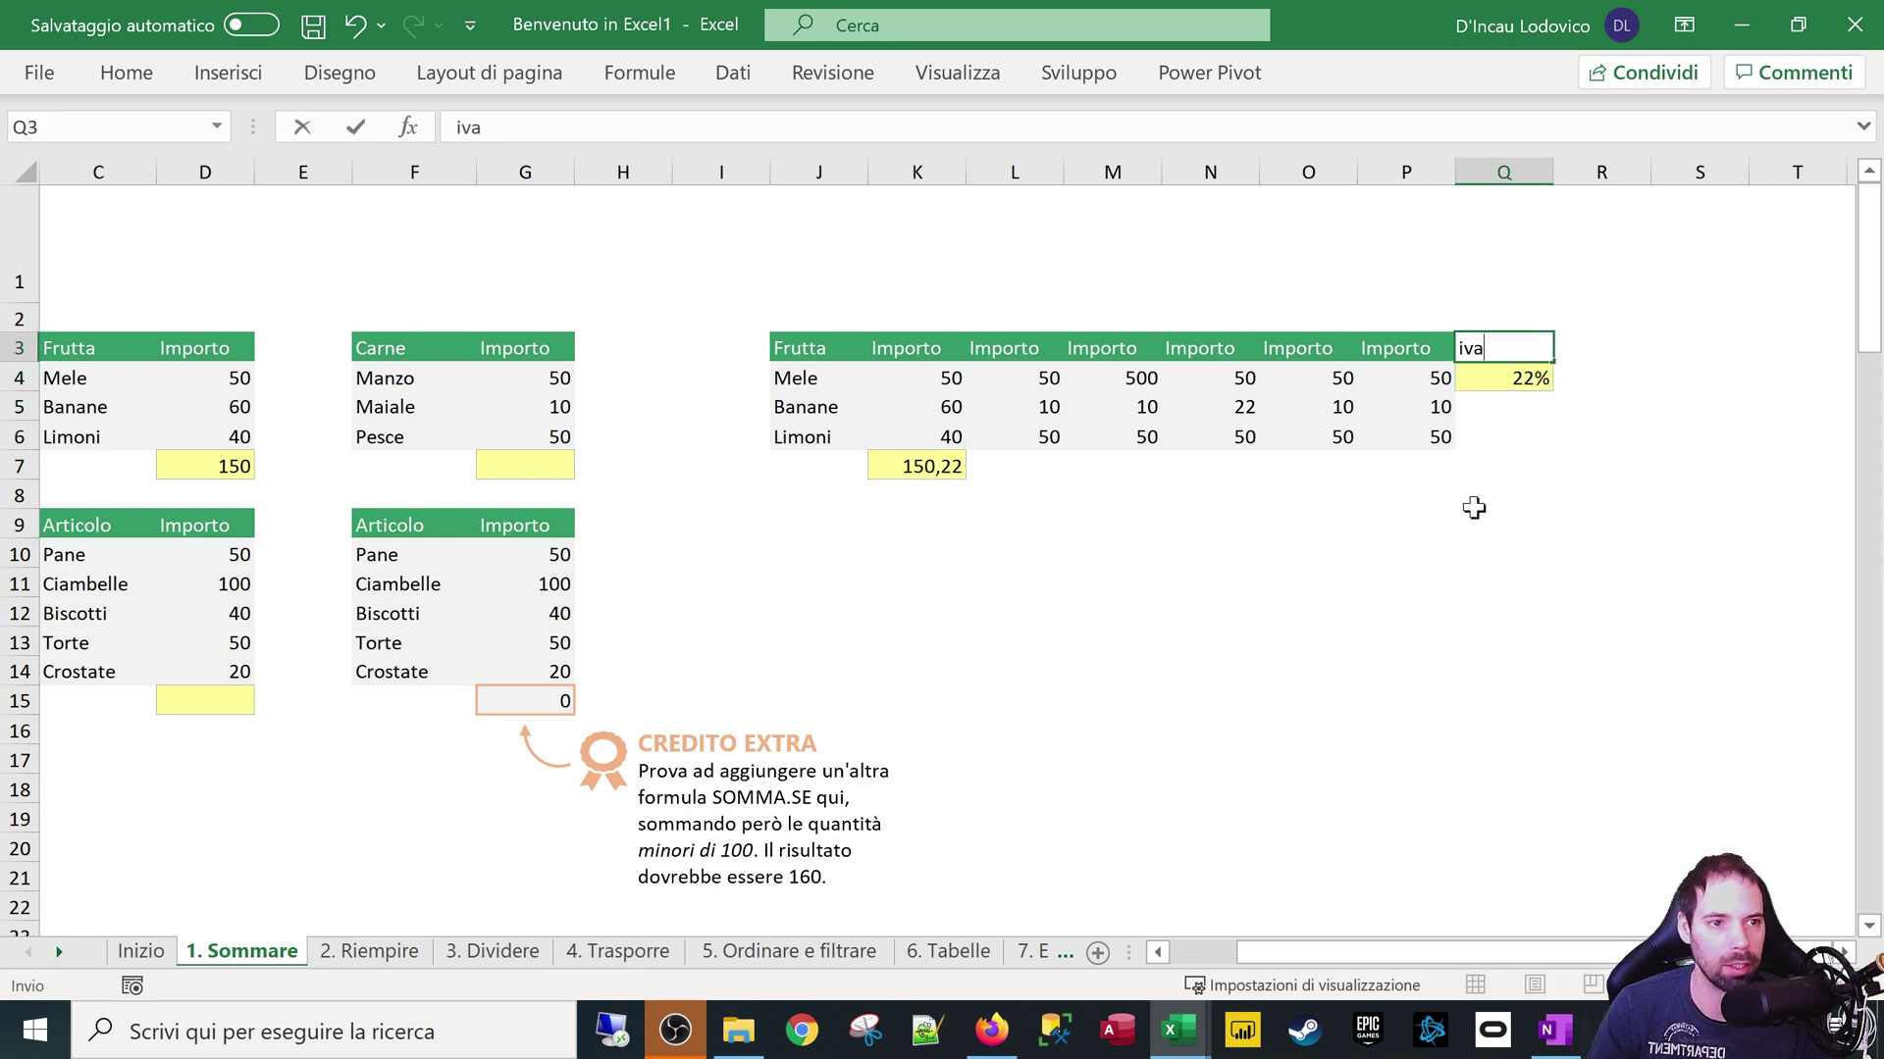
key("Return")
Start removing the ;Q4 argument from K7's formula
left_click(954, 467)
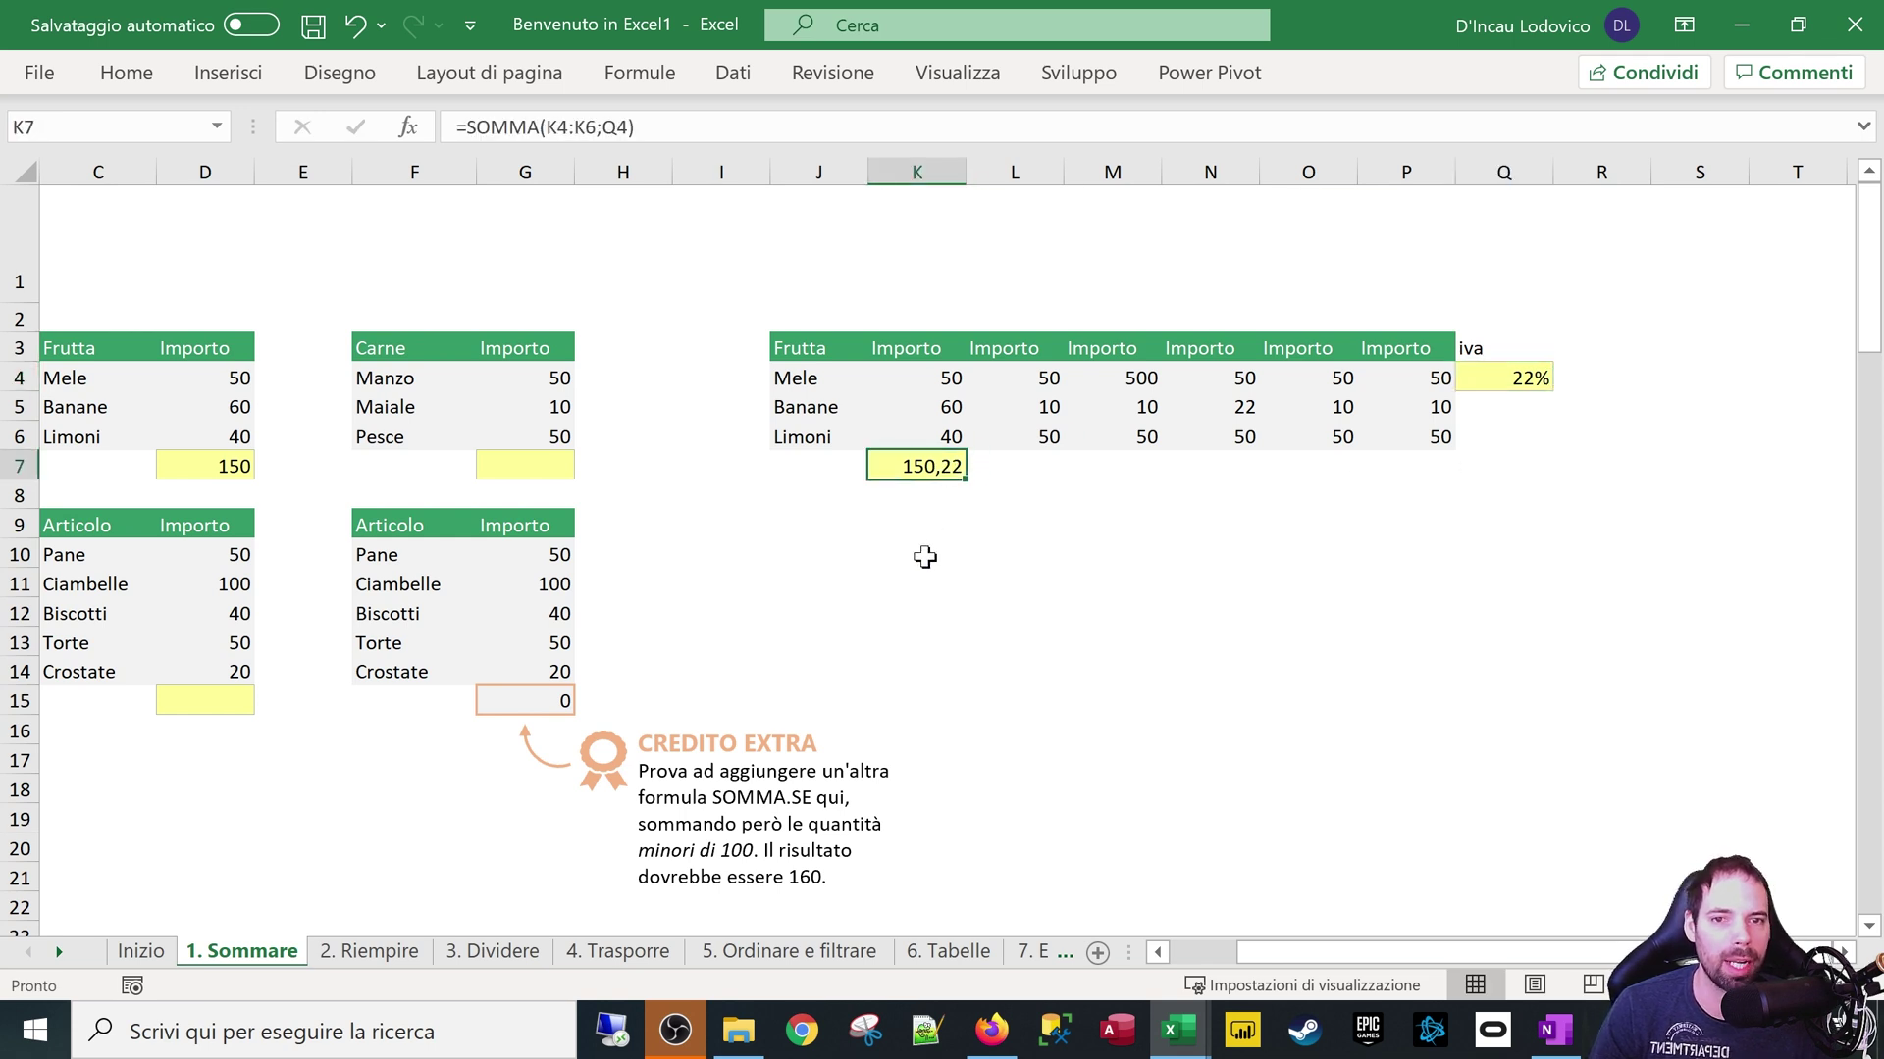
key("F2")
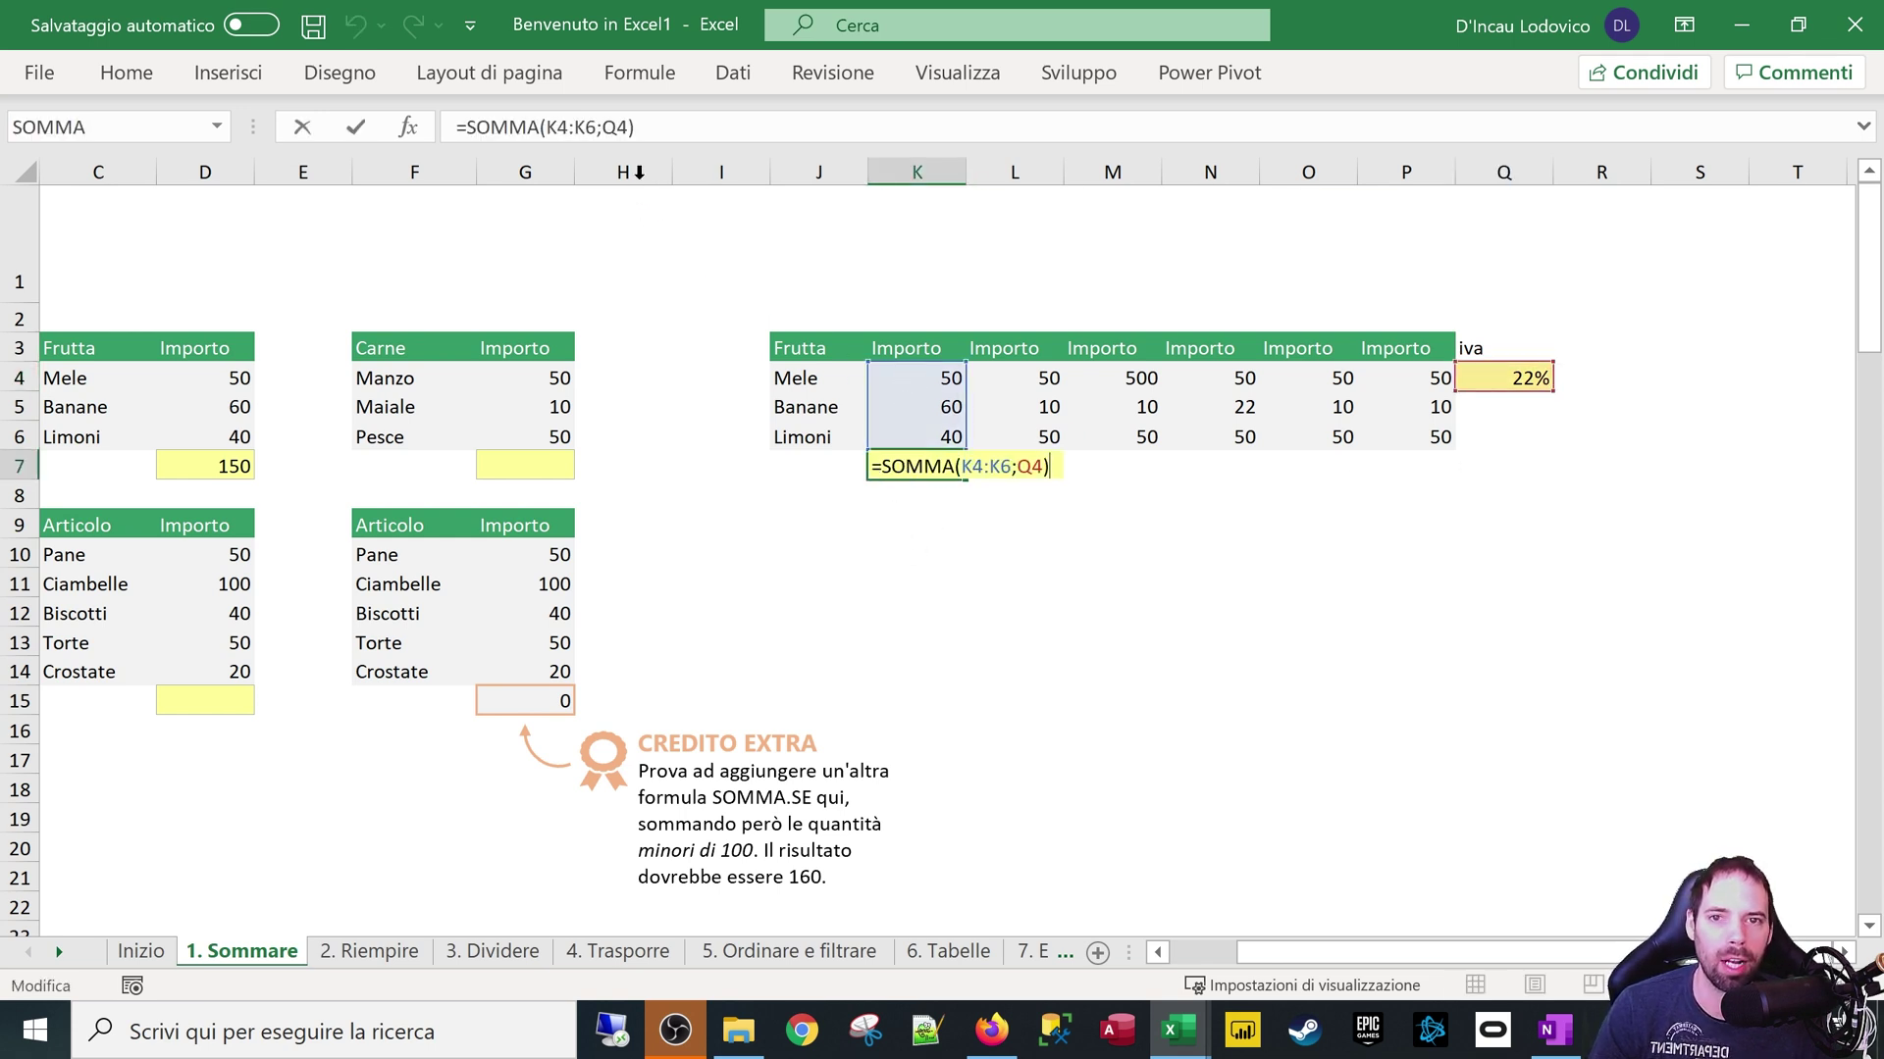
key("BackSpace")
key("BackSpace")
key("BackSpace")
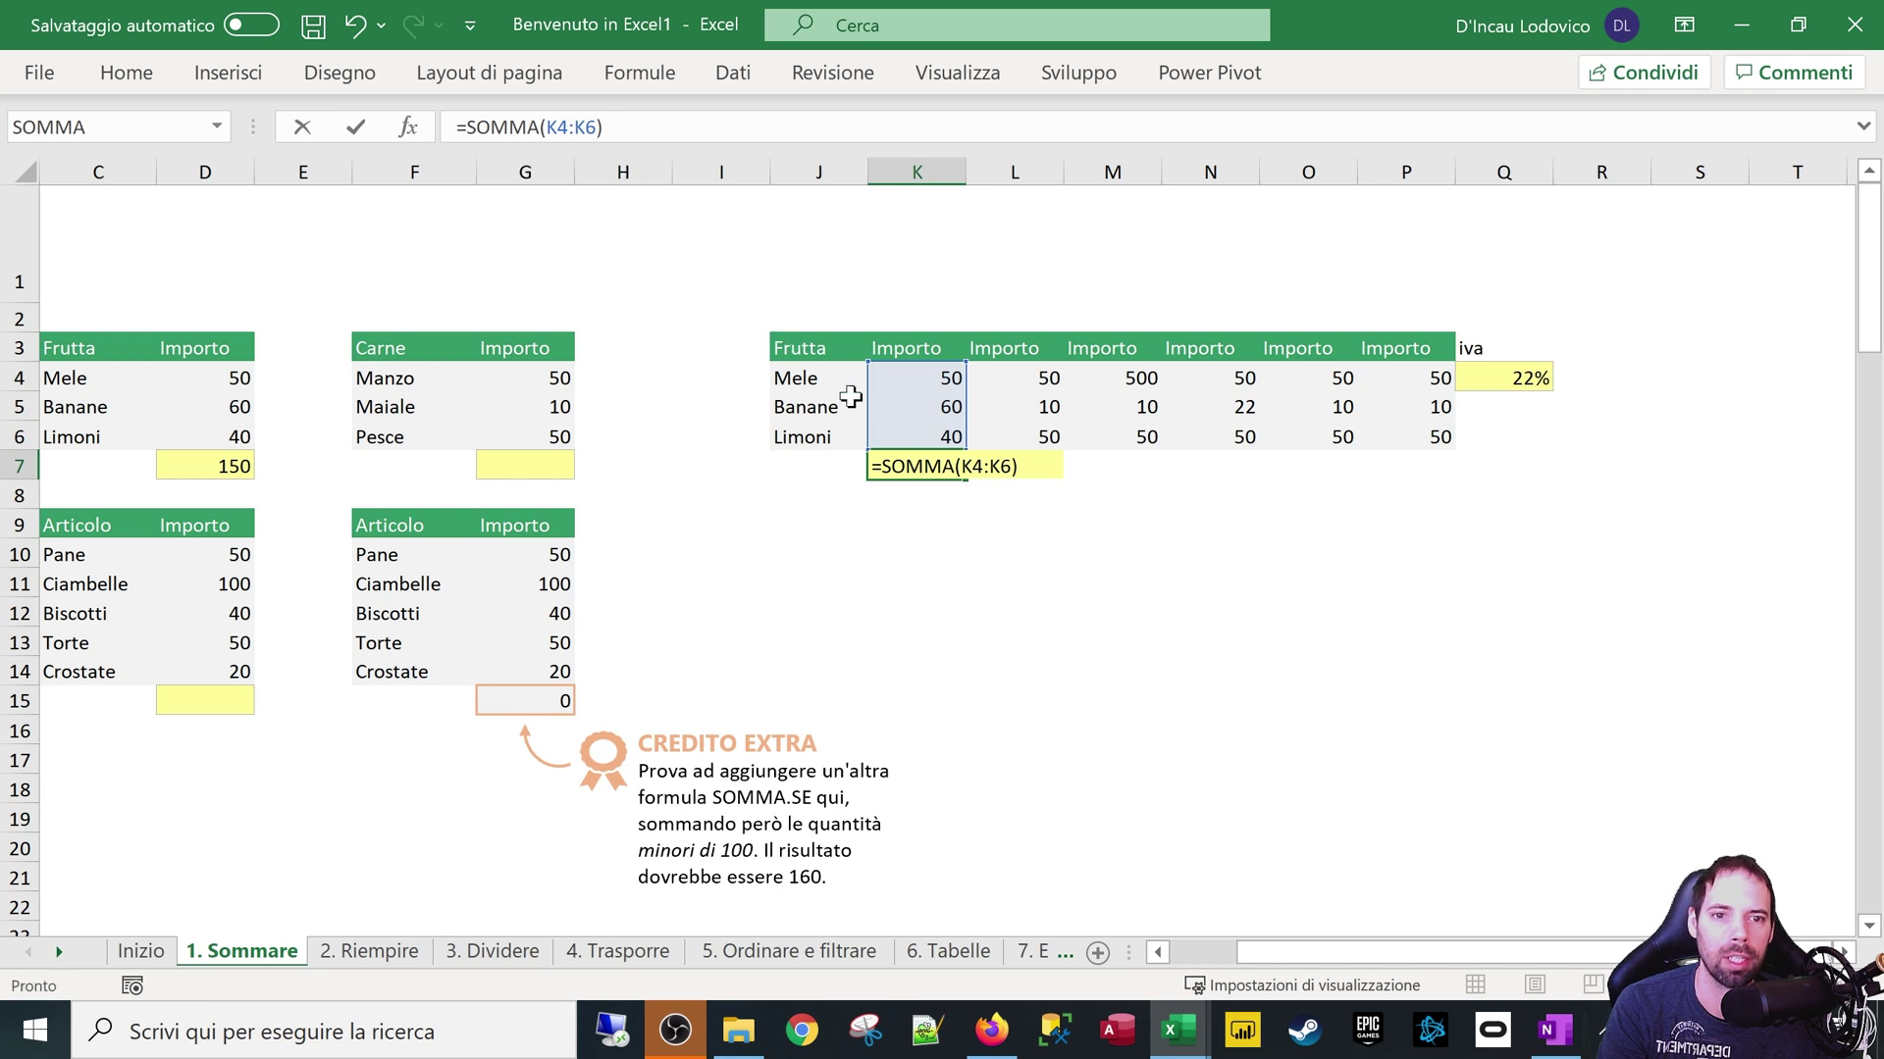
Commit K7 as =SOMMA(K4:K6), then make it multiply the sum by the rate in Q4
key("Return")
left_click(950, 465)
left_click_drag(933, 379, 946, 432)
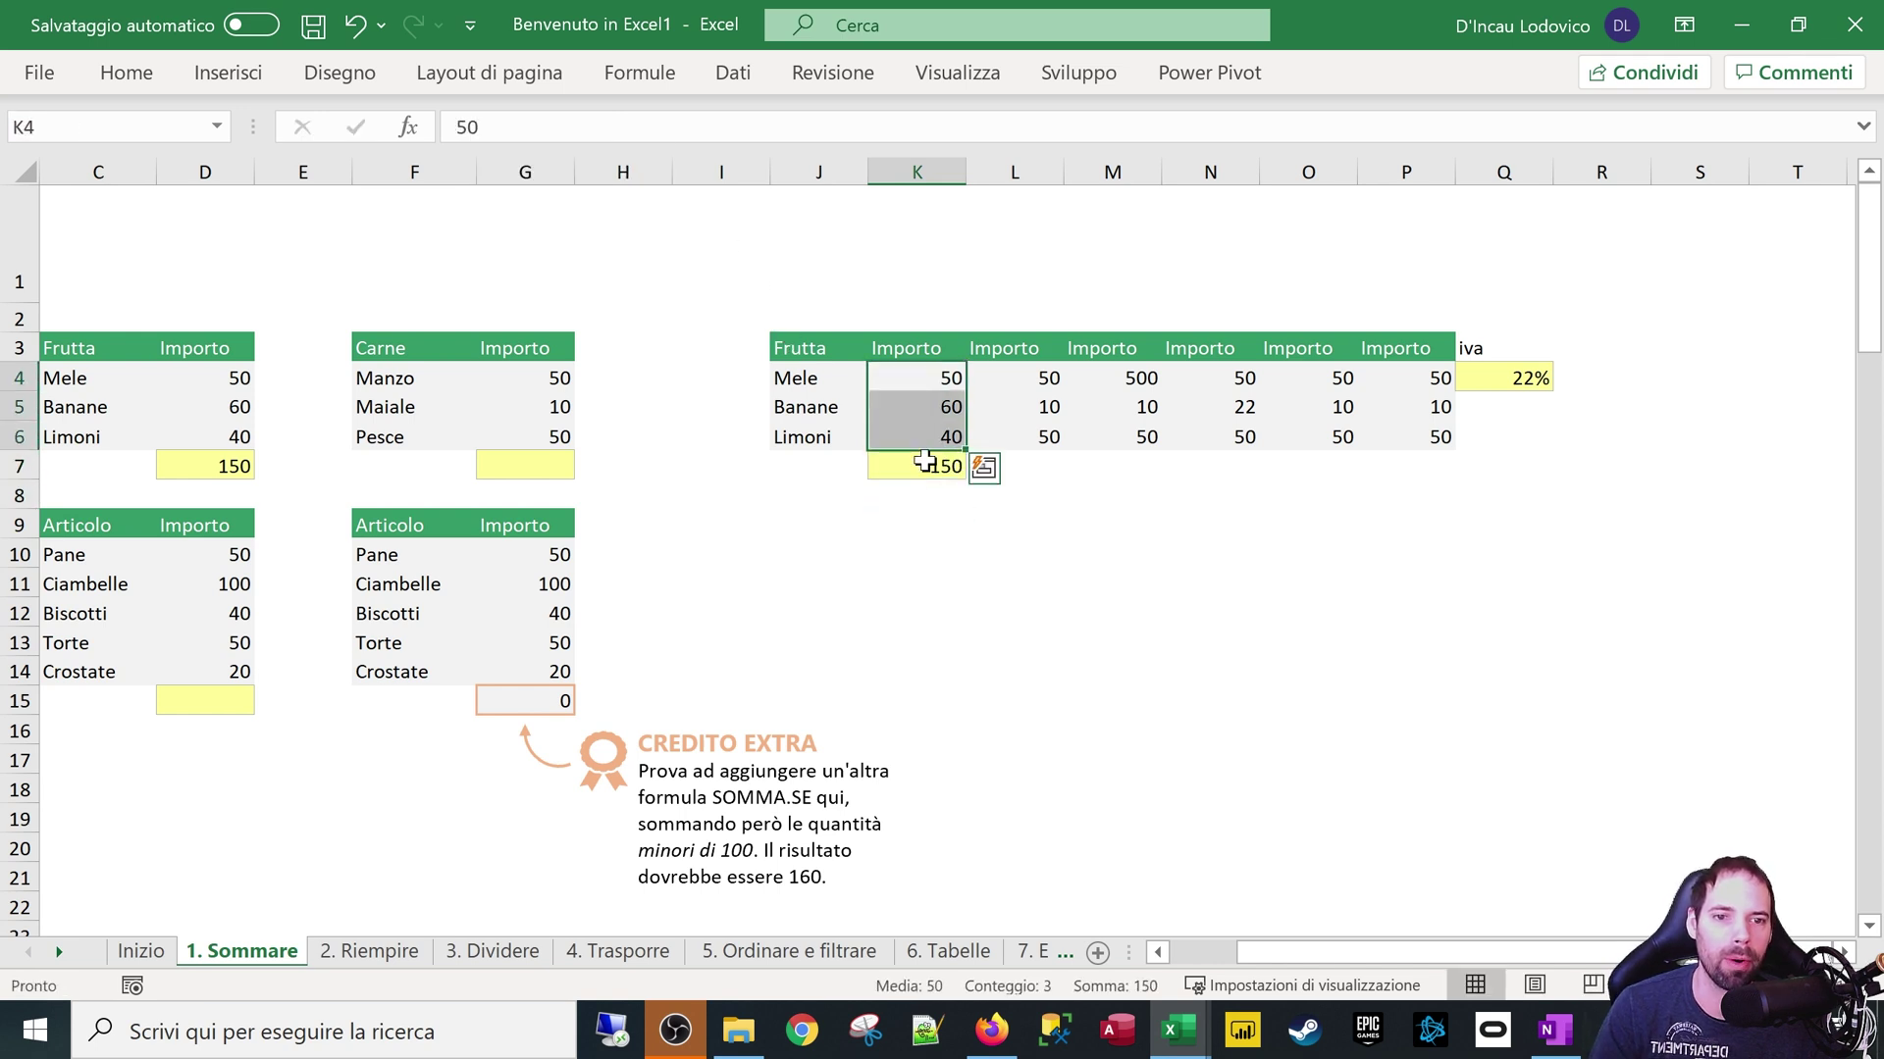
left_click(901, 461)
key("F2")
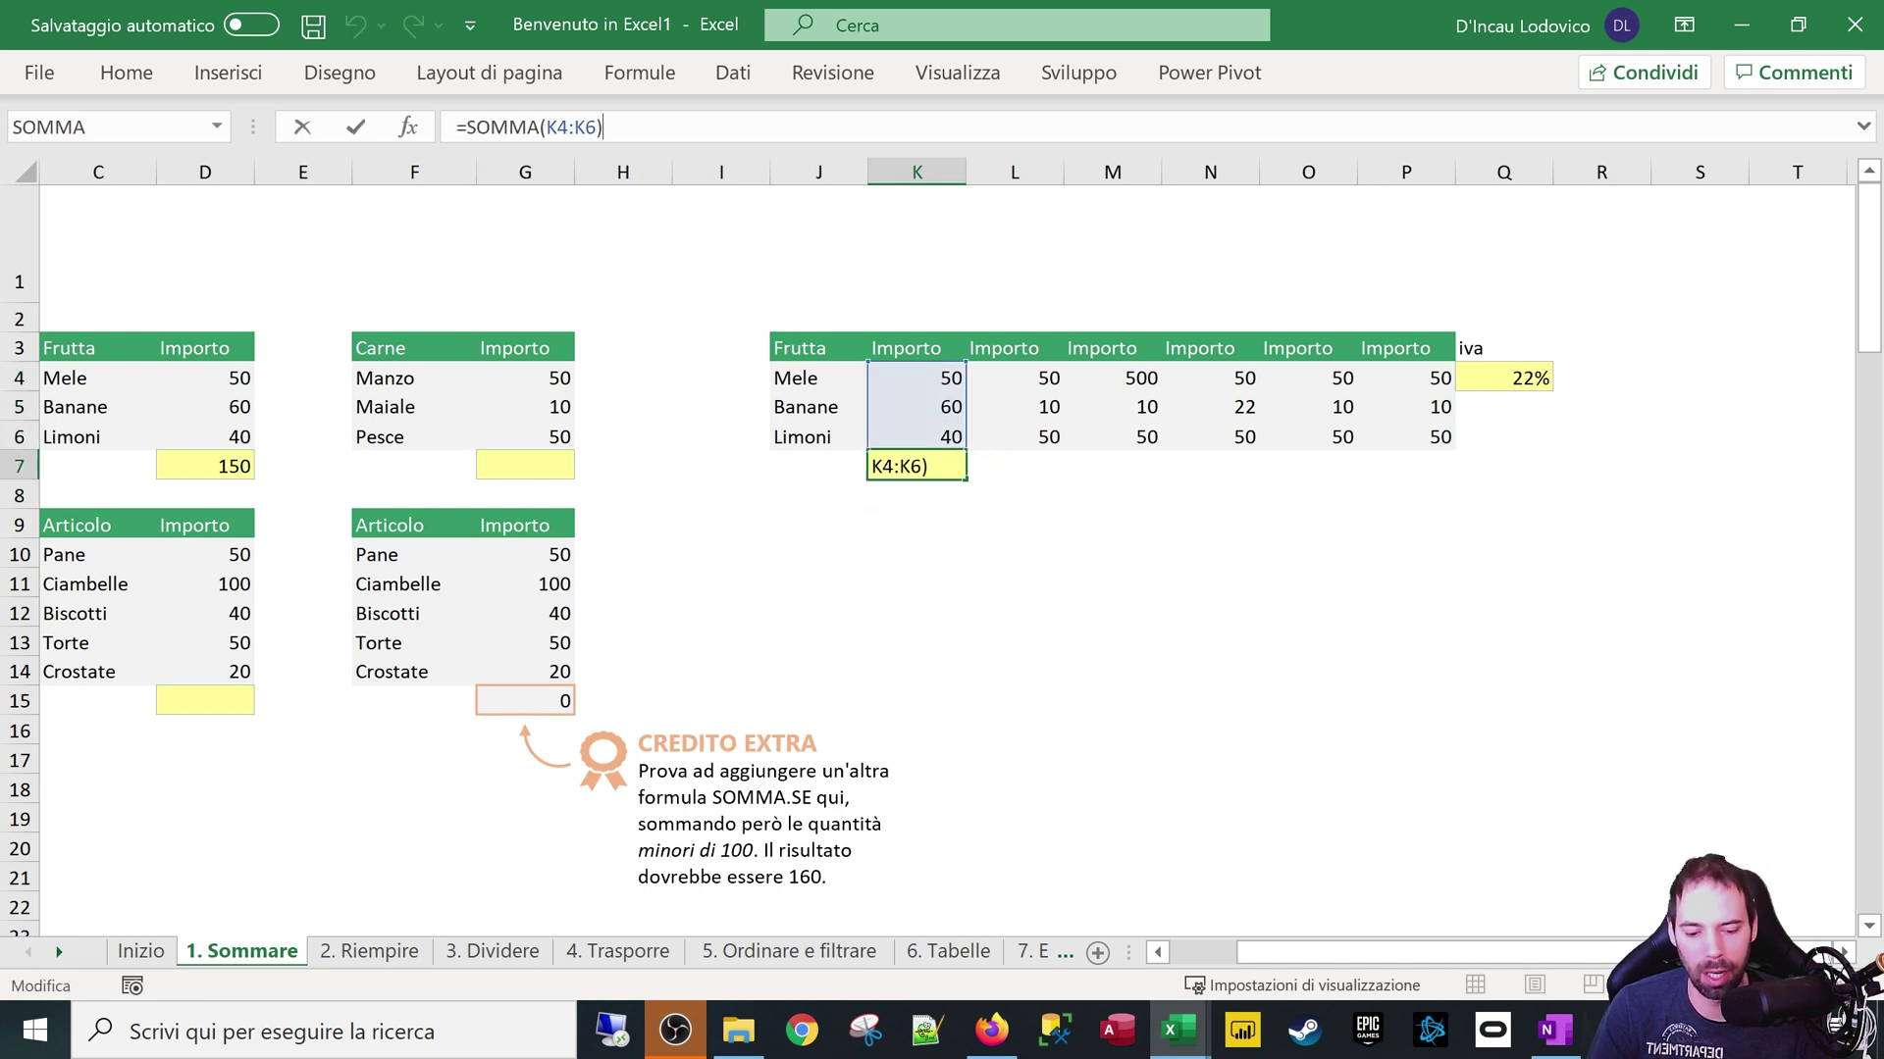
left_click(1479, 378)
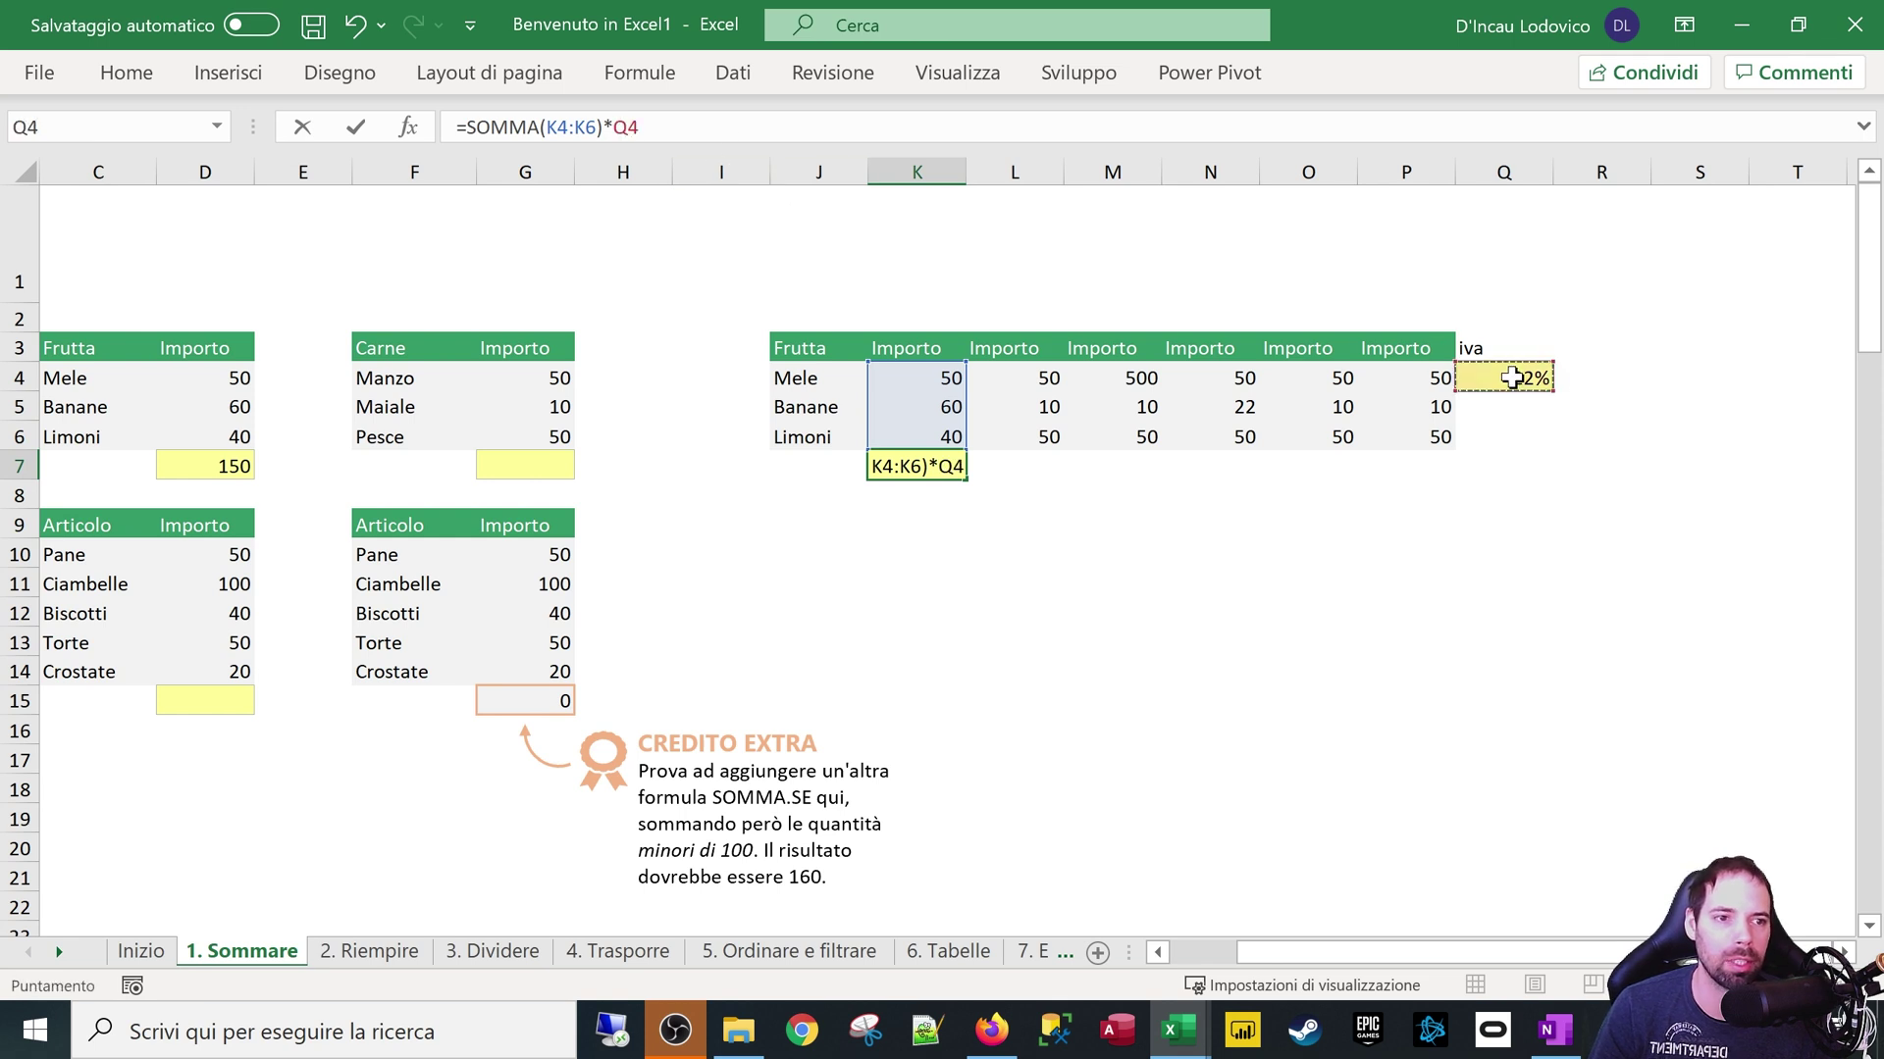
key("Return")
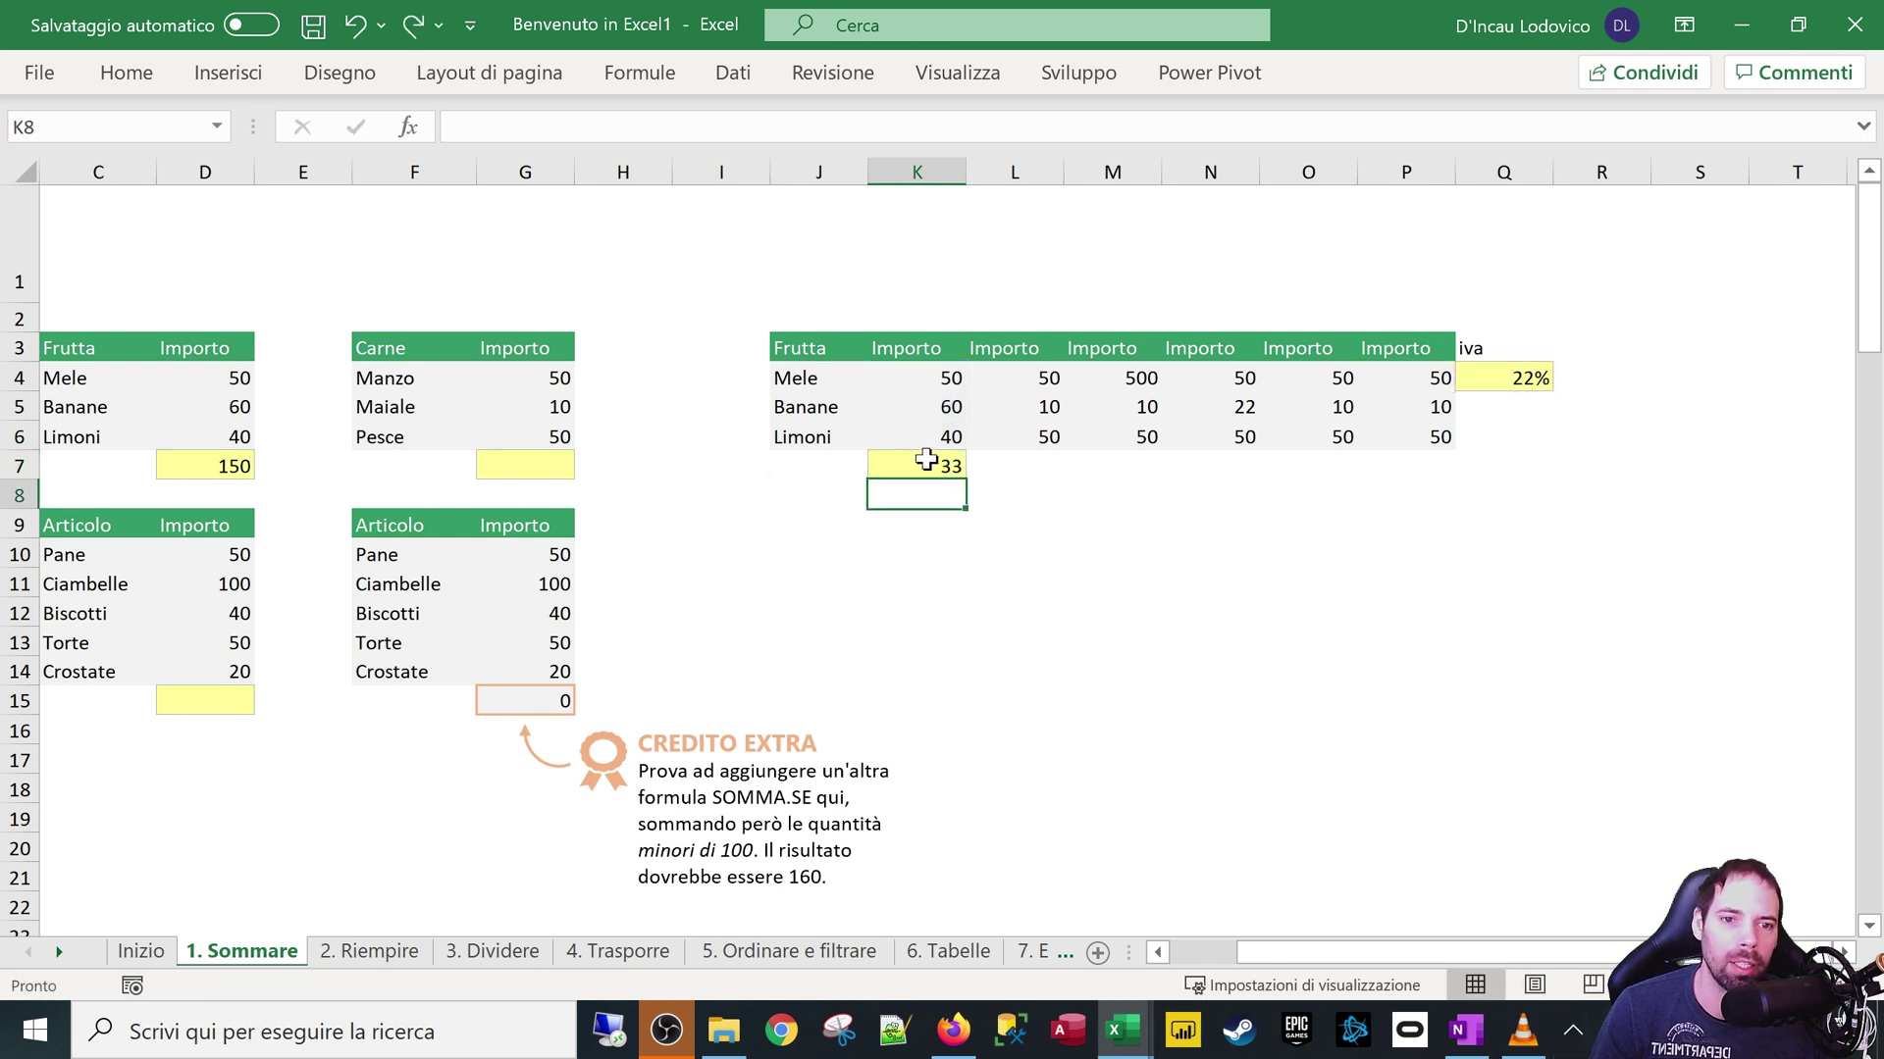
Enter 22 in Q5 and shift K7's rate reference from Q4 to Q5
left_click(921, 470)
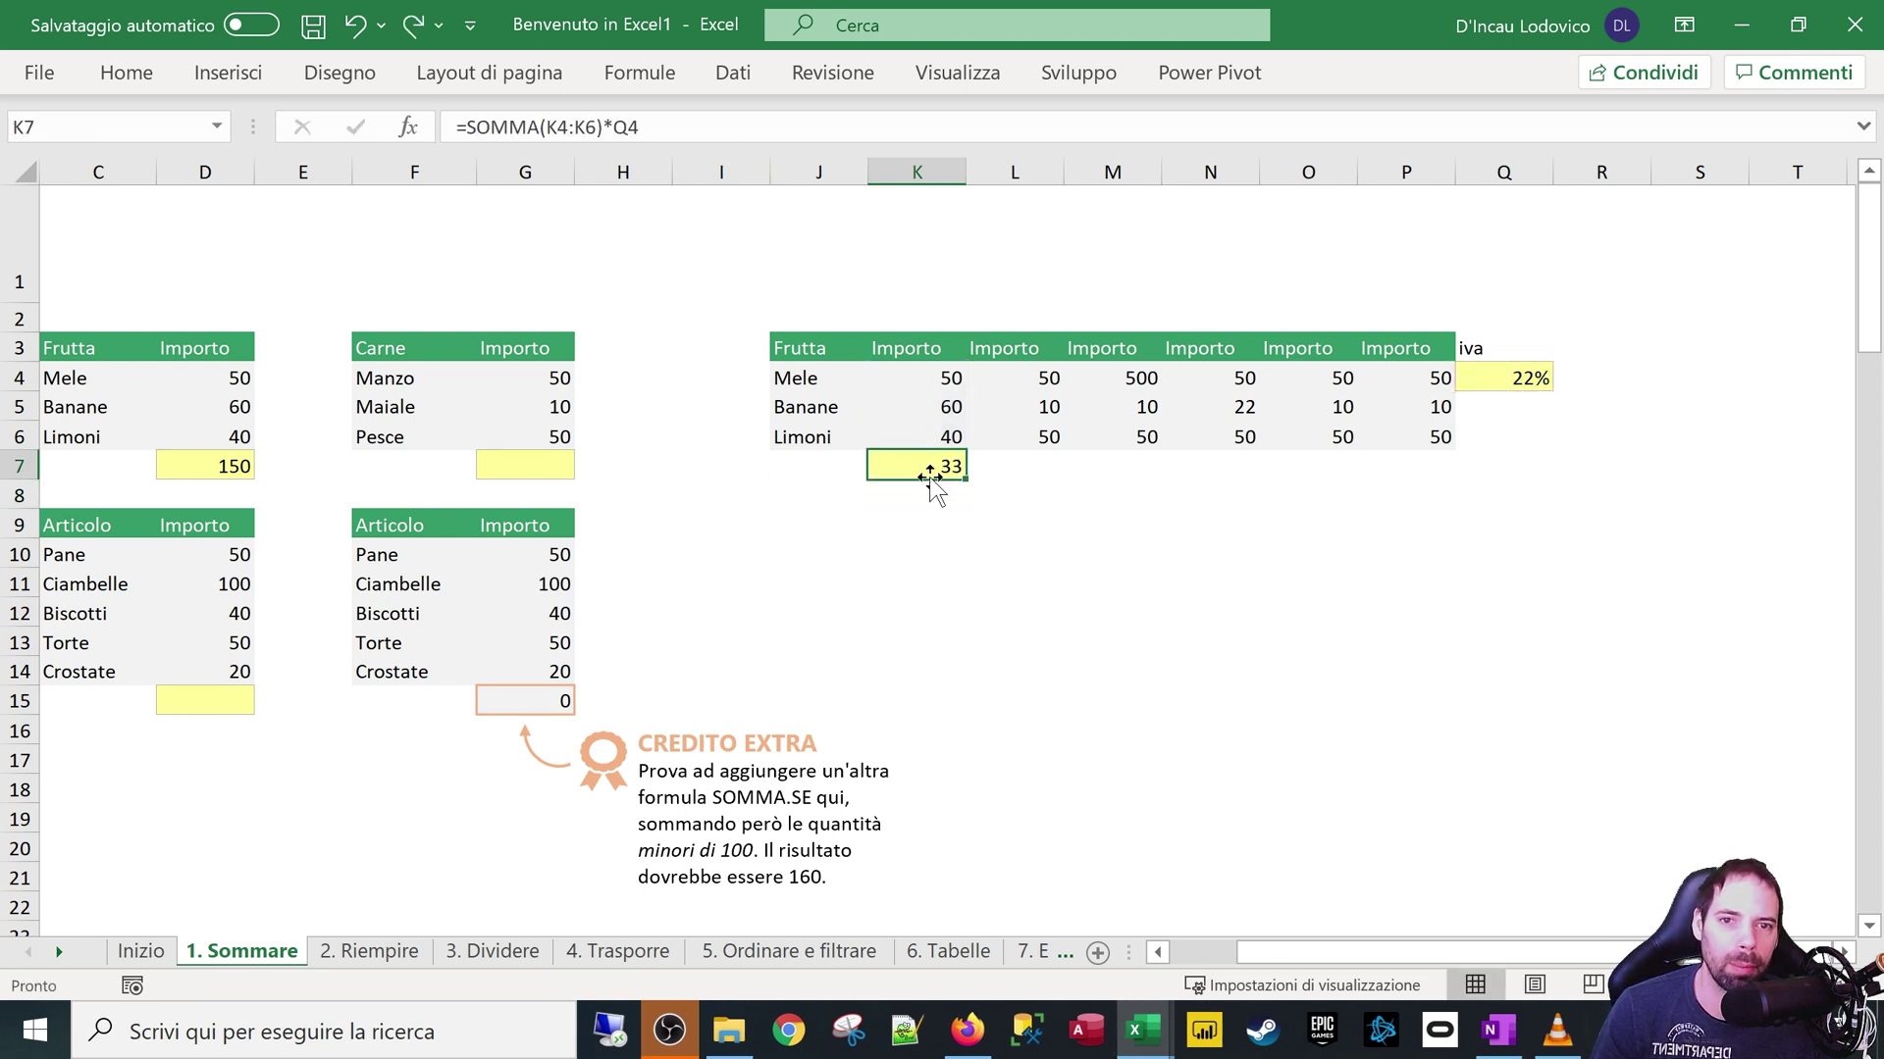
left_click_drag(915, 377, 917, 436)
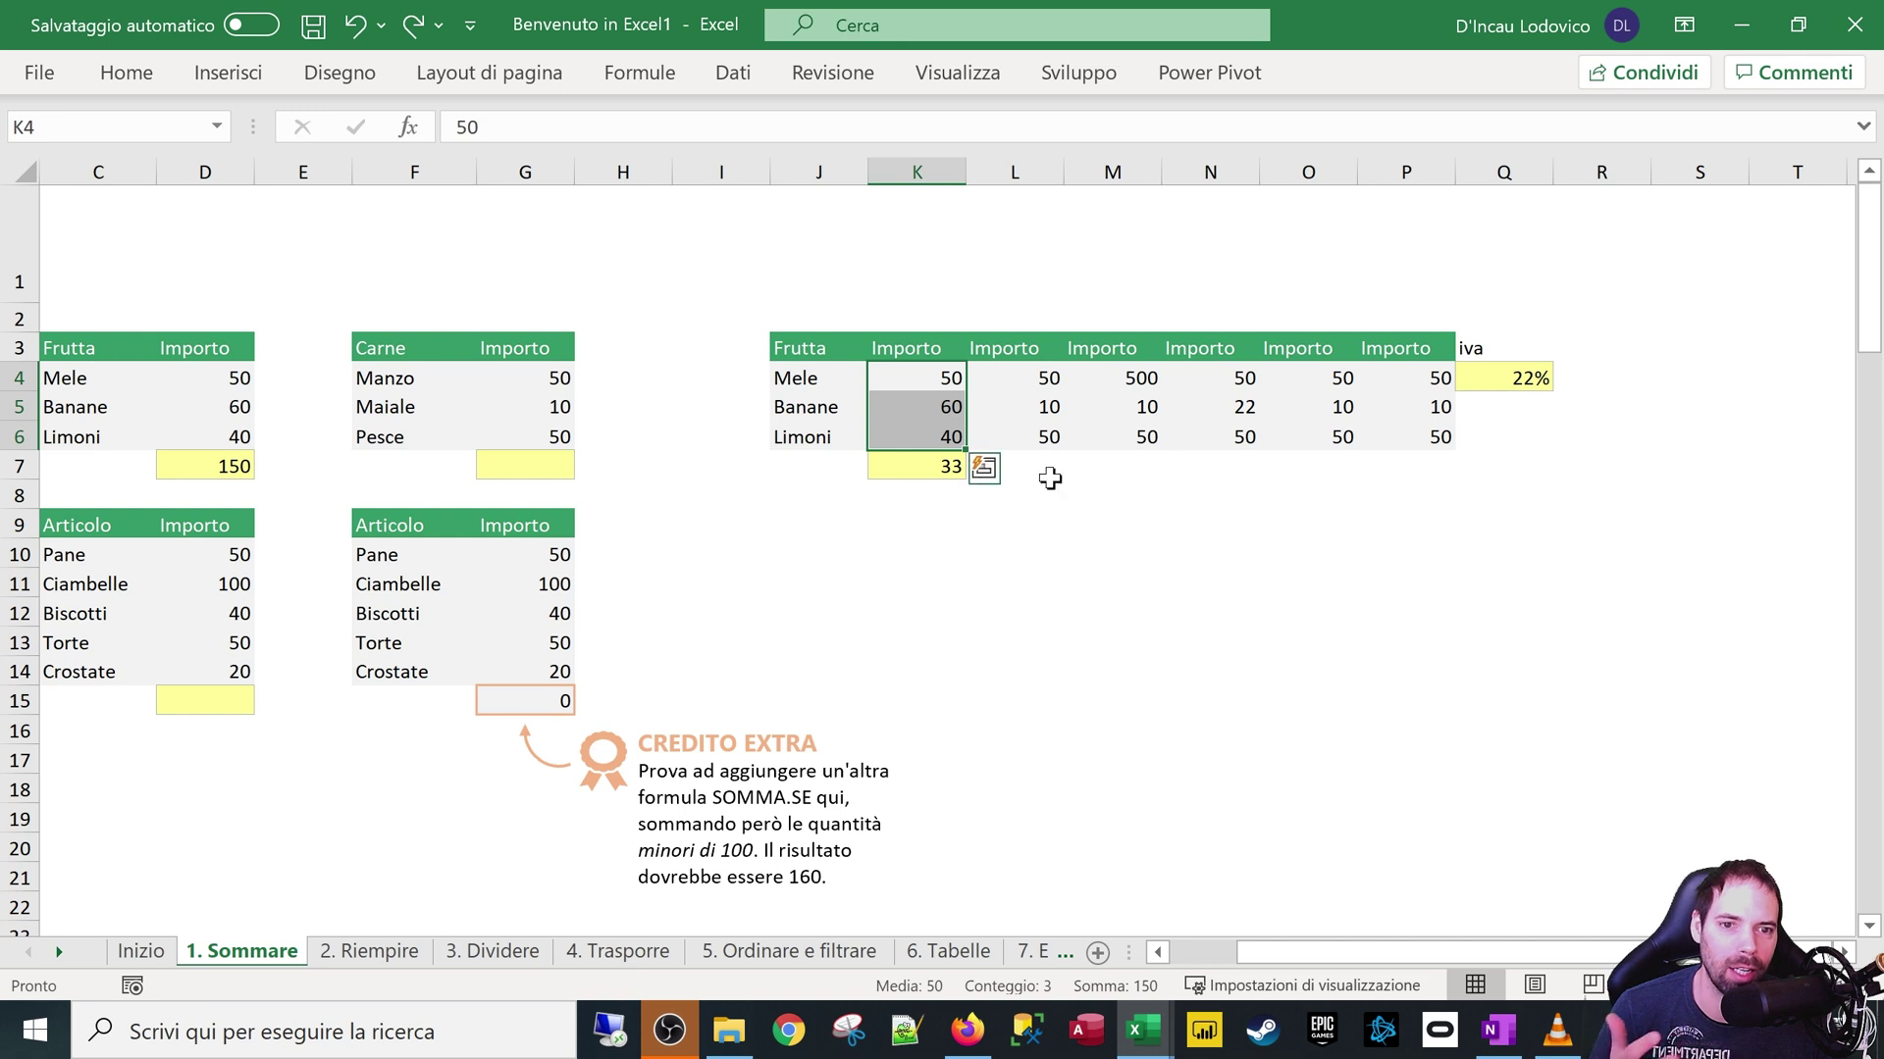
left_click(916, 462)
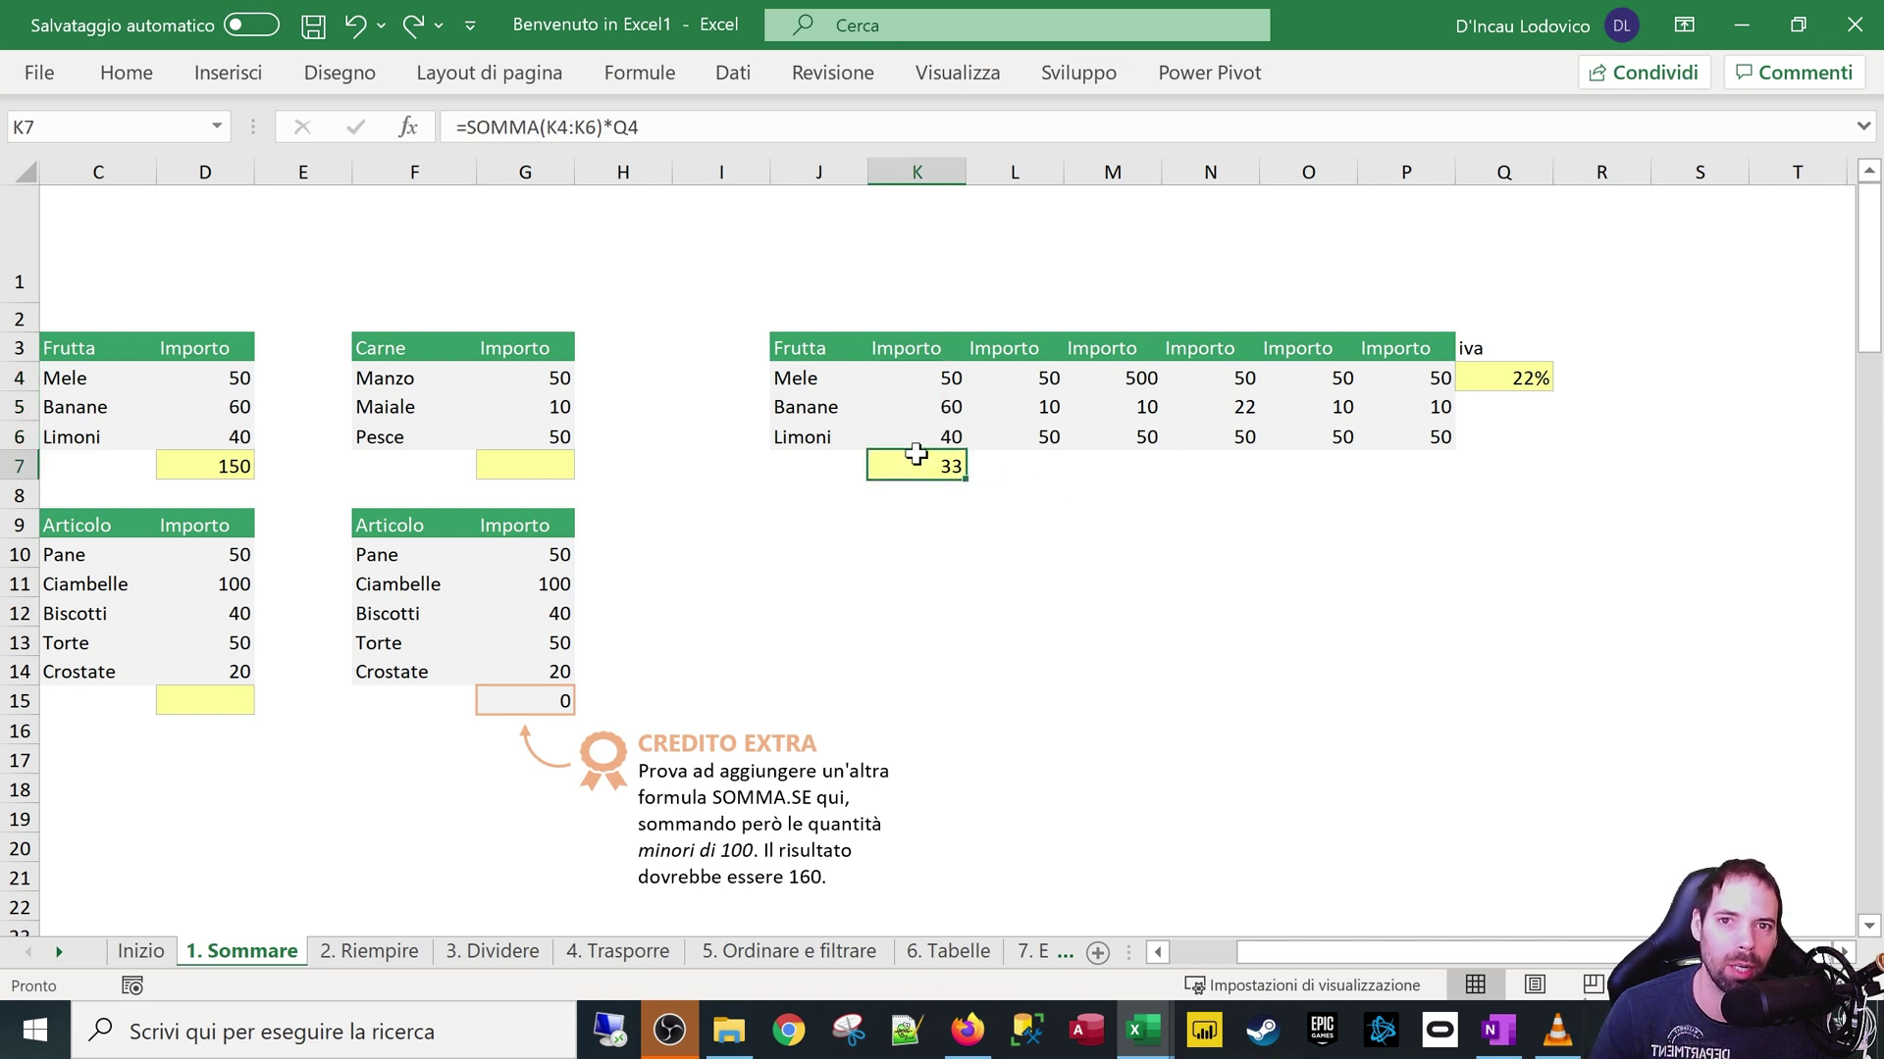
left_click(1498, 374)
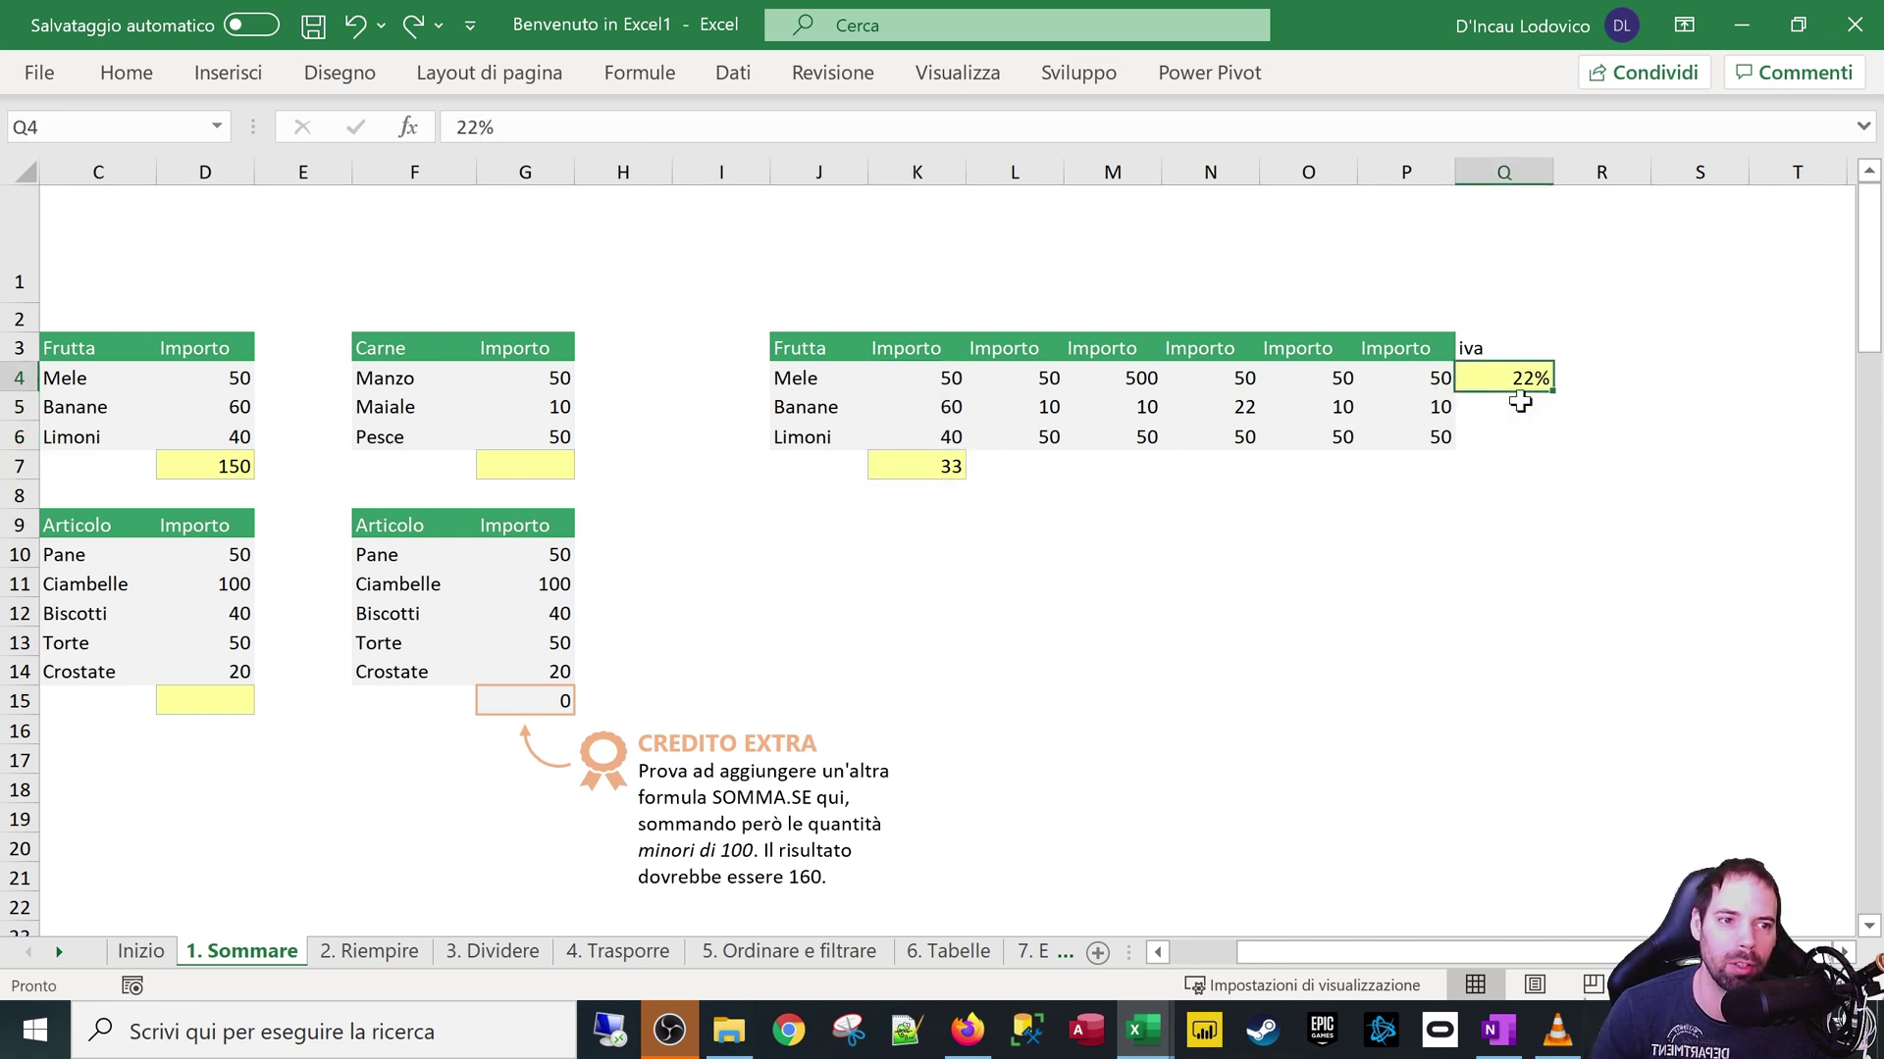
left_click(1516, 413)
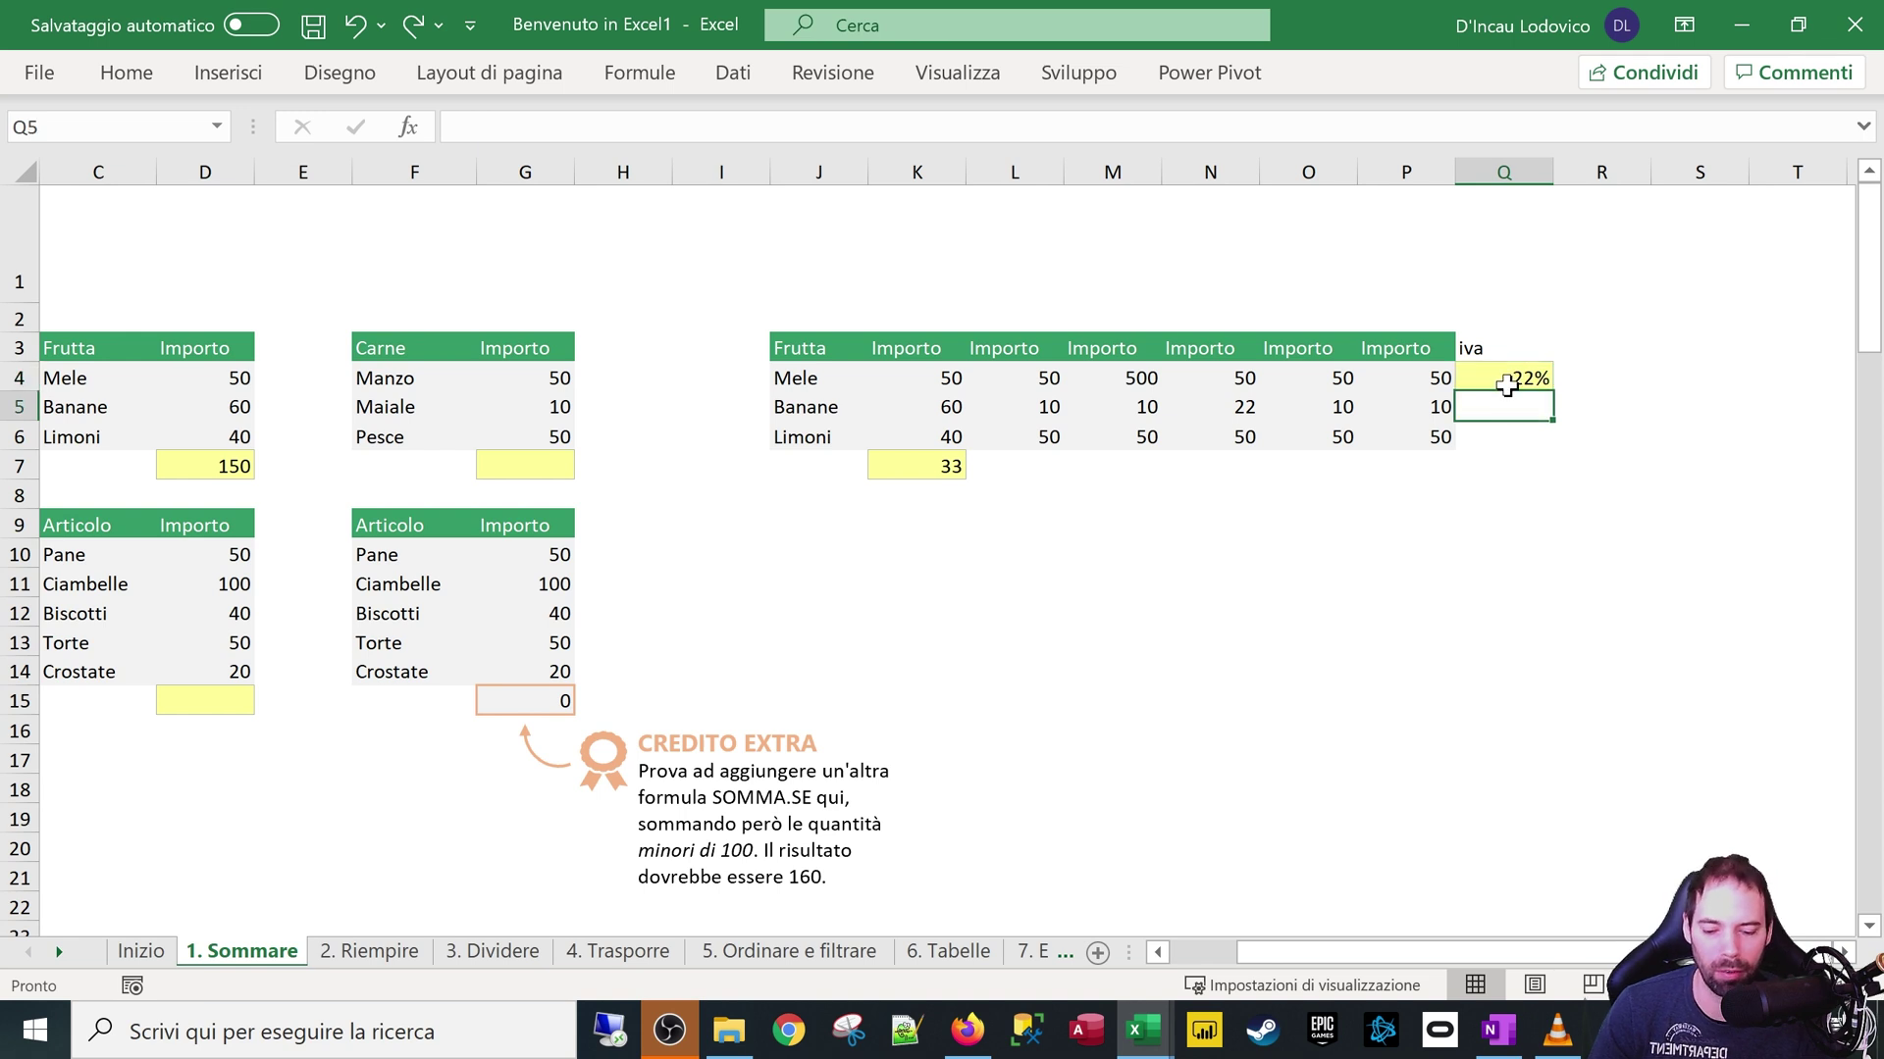
type("22")
key("Return")
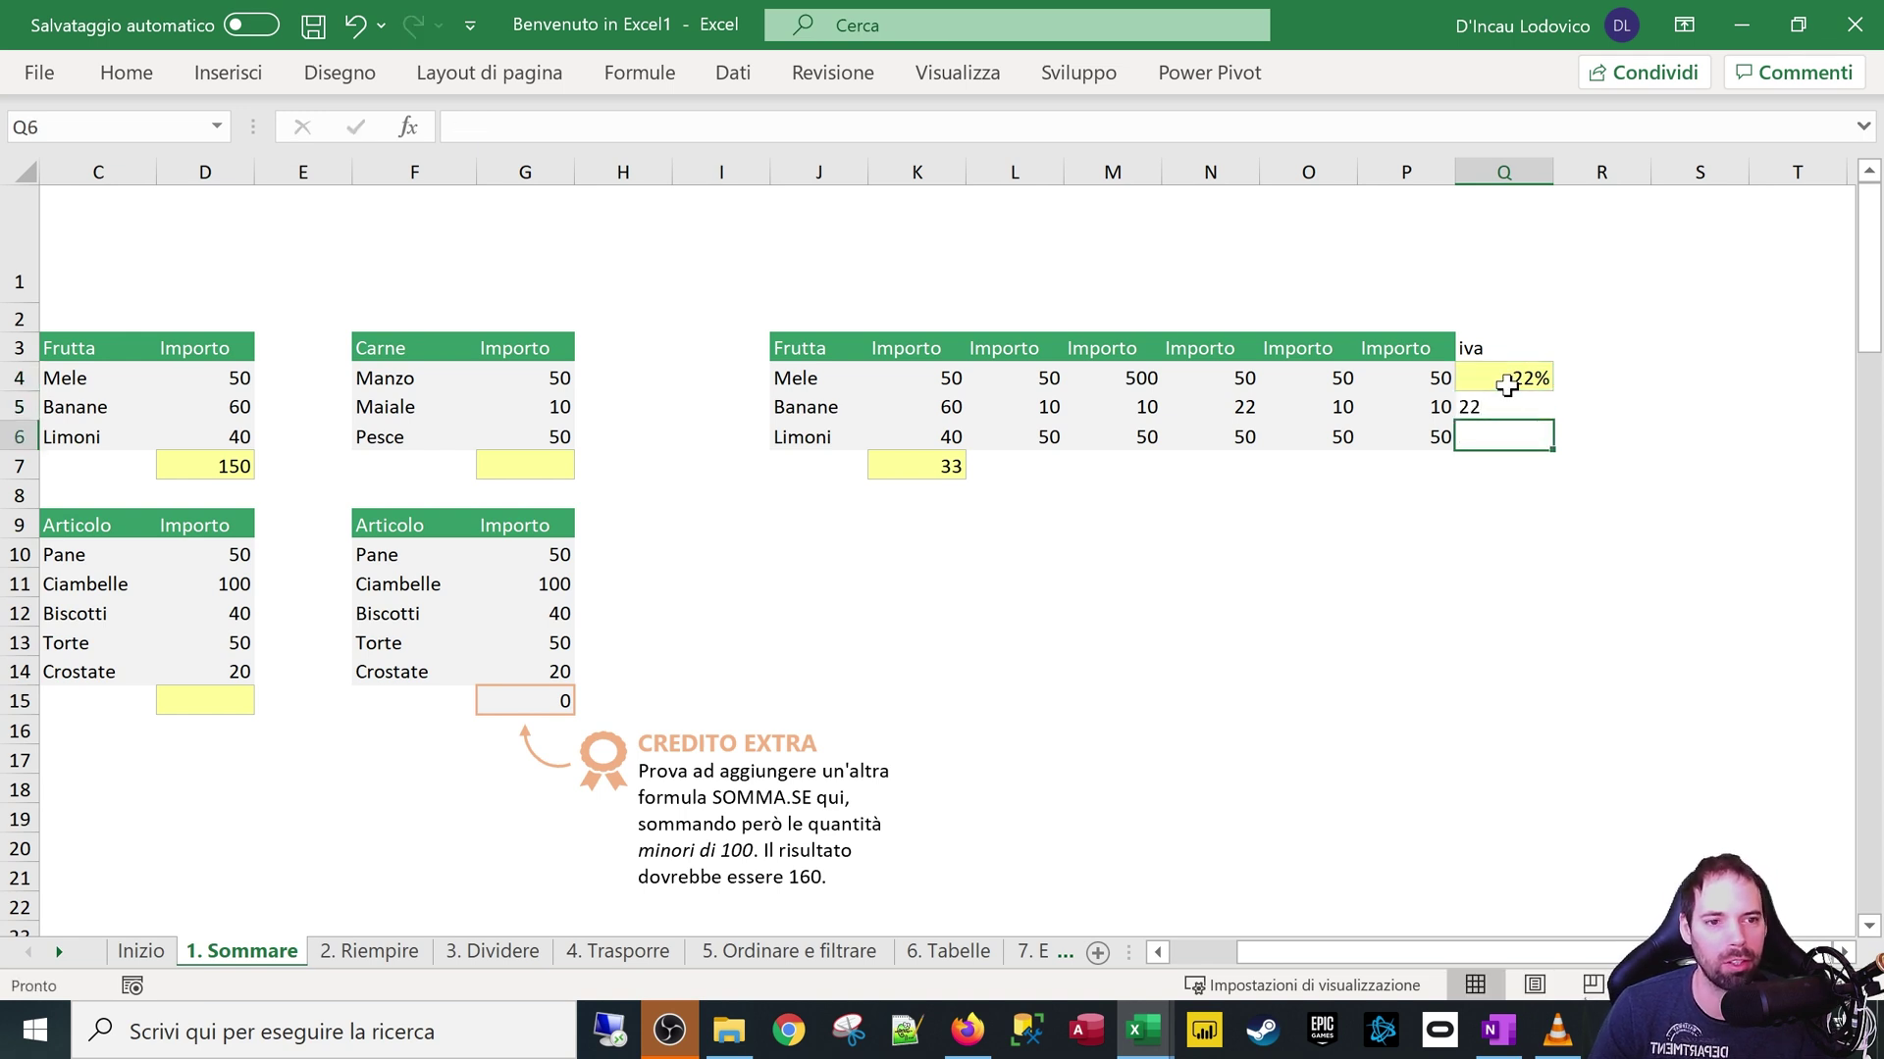
left_click(917, 469)
key("F2")
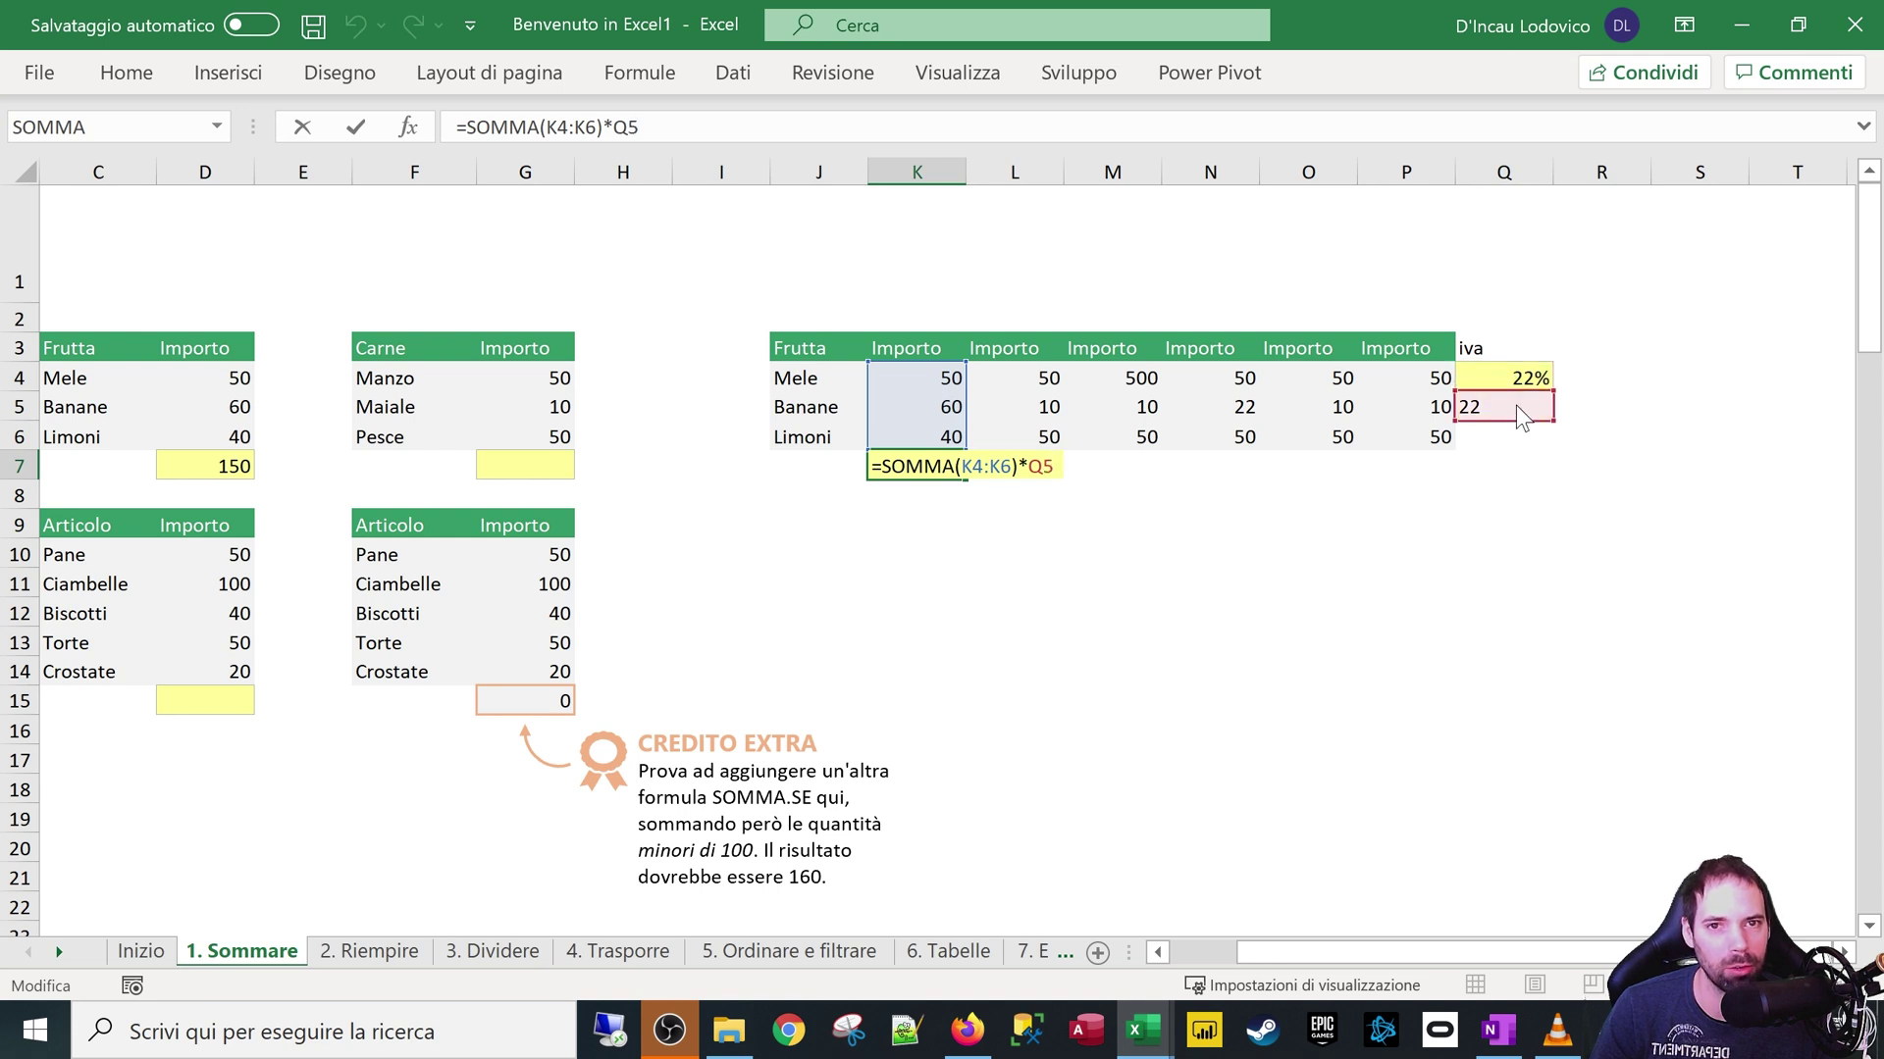
mouse_move(1519, 410)
left_mouse_down()
mouse_move(1540, 406)
mouse_move(1531, 378)
left_mouse_up()
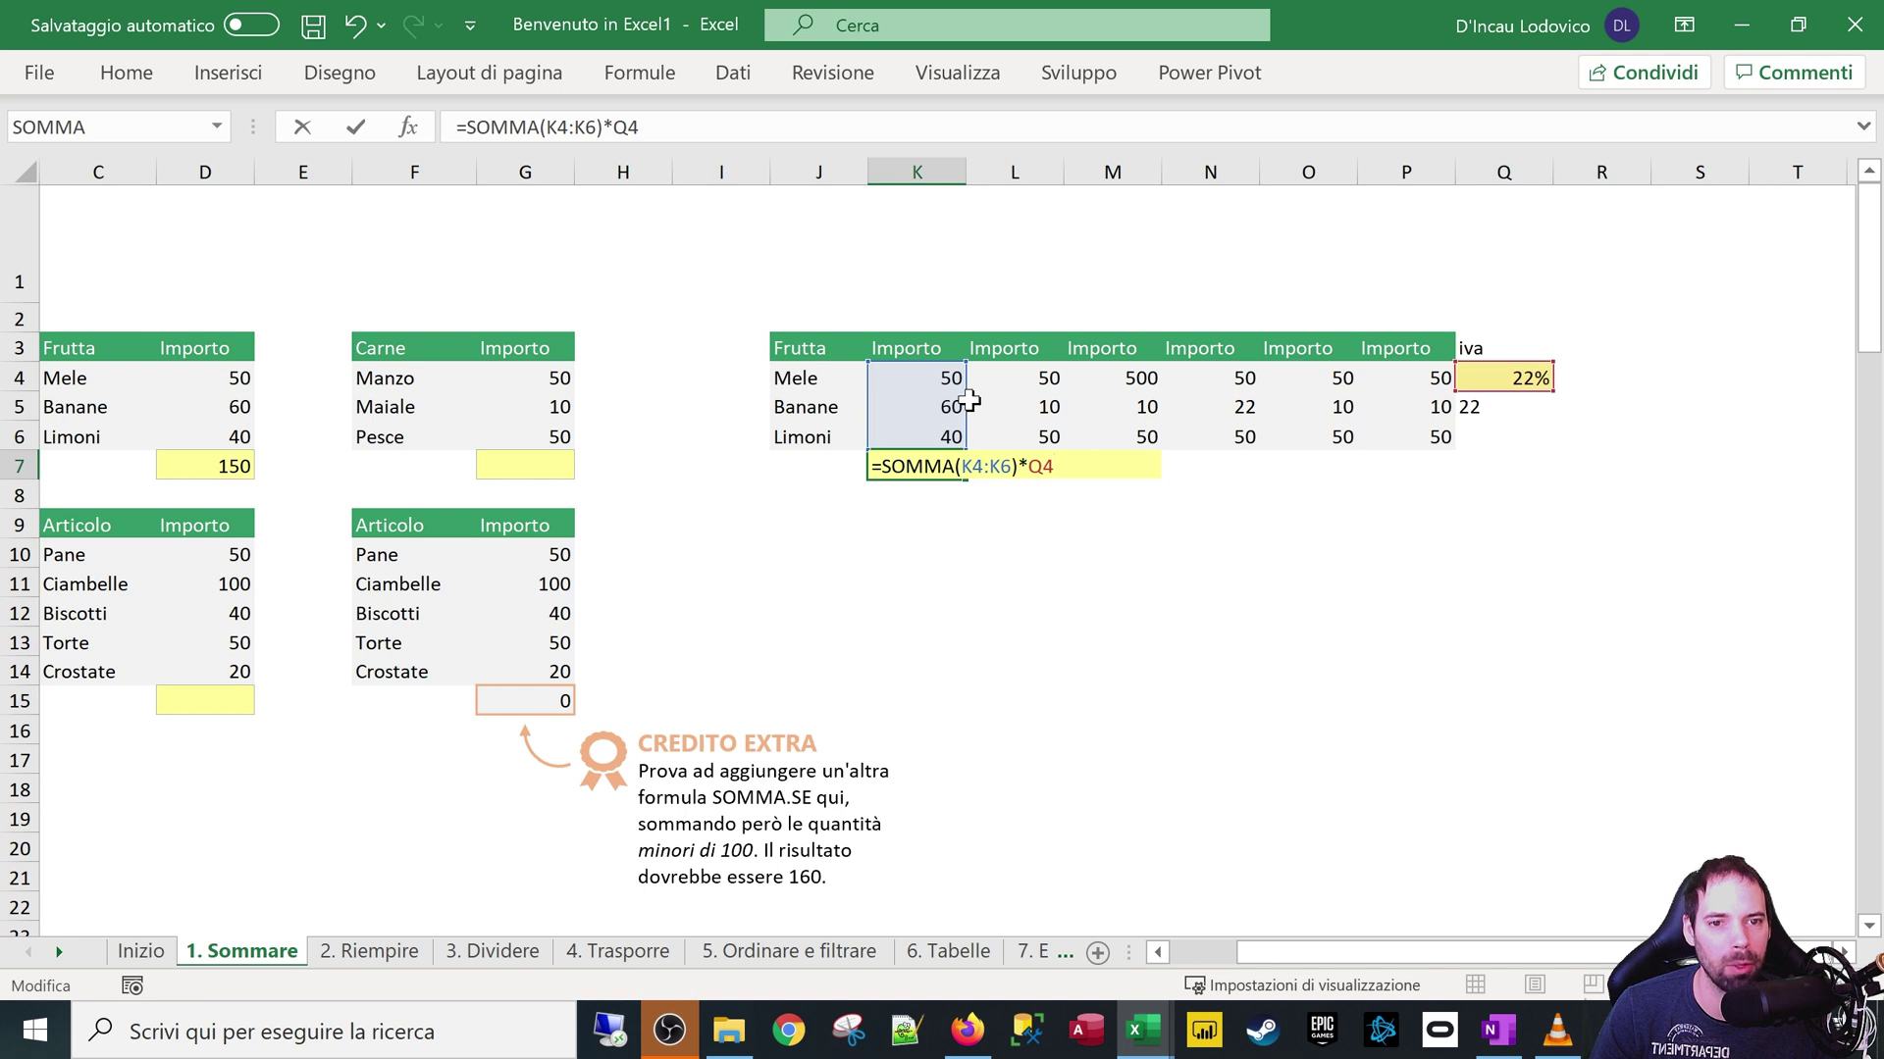
left_click_drag(970, 400, 950, 417)
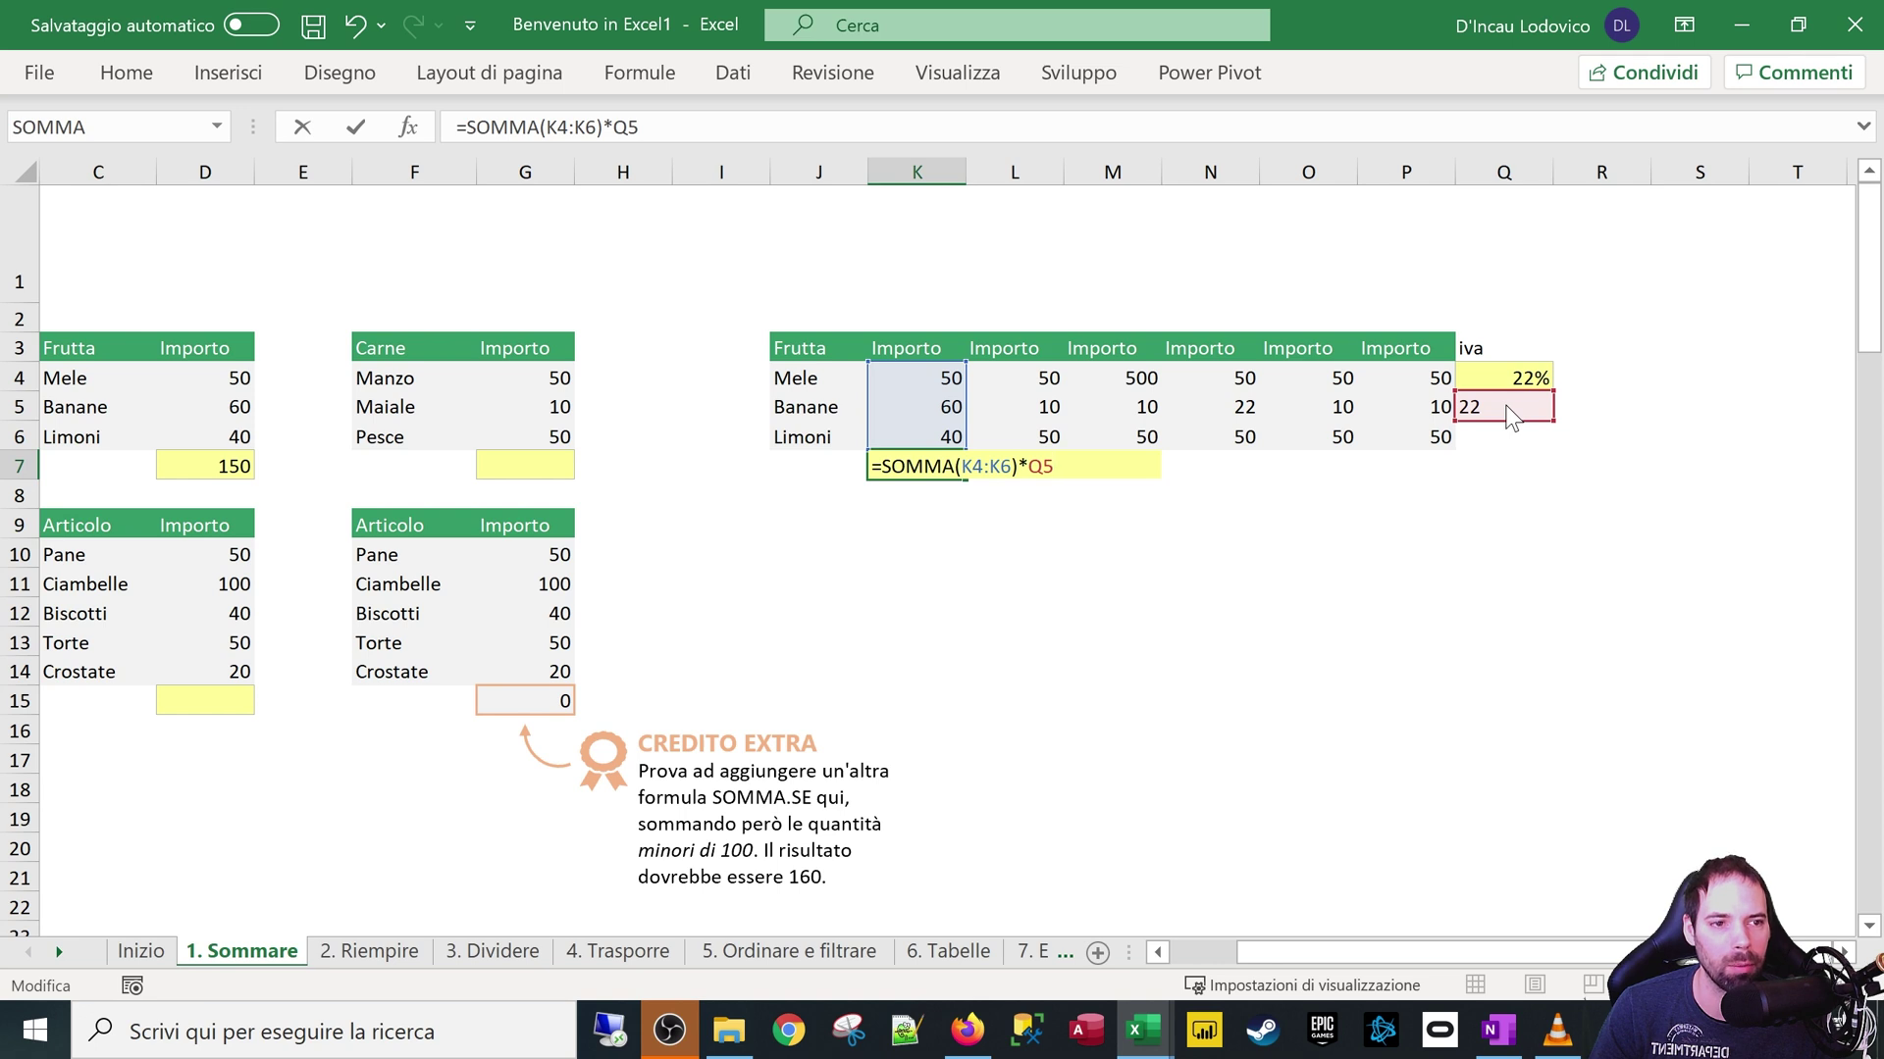
key("Return")
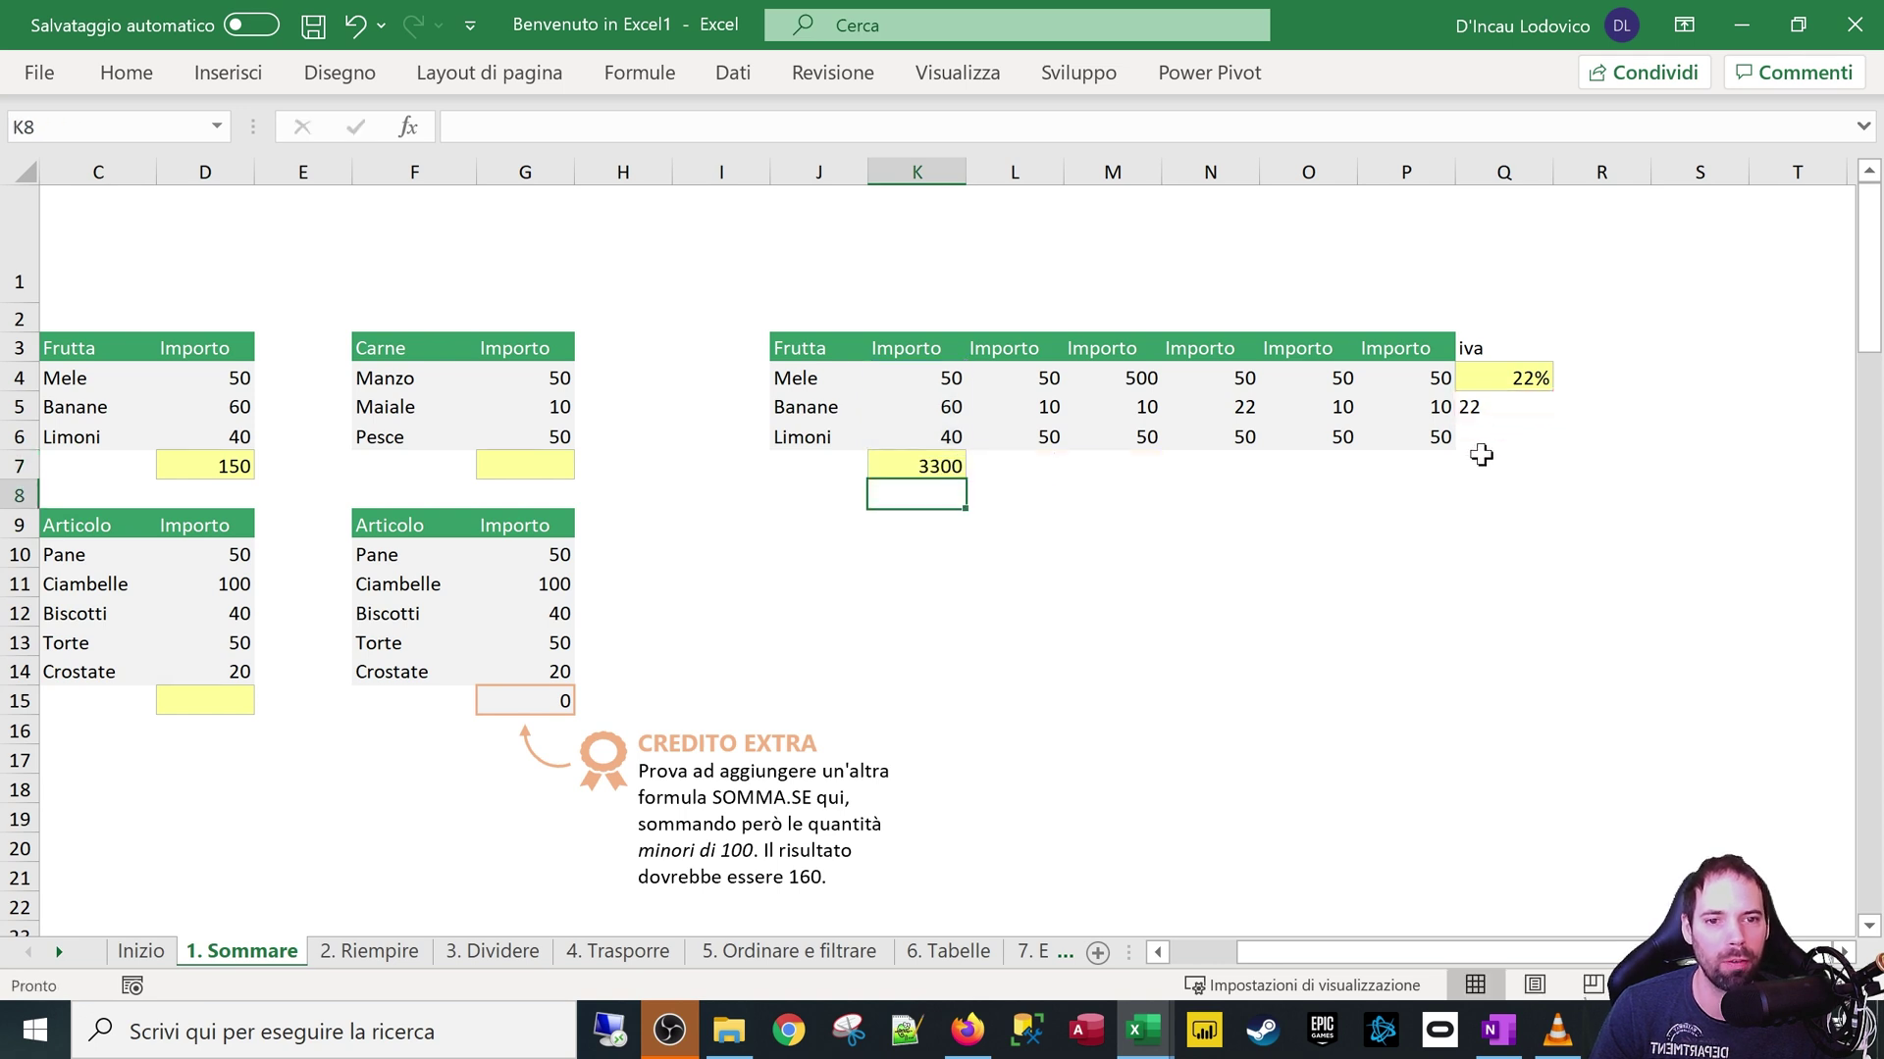
Point K7's rate reference back to the 22% in Q4, then inspect Q4
left_click_drag(942, 377, 941, 437)
left_click(932, 467)
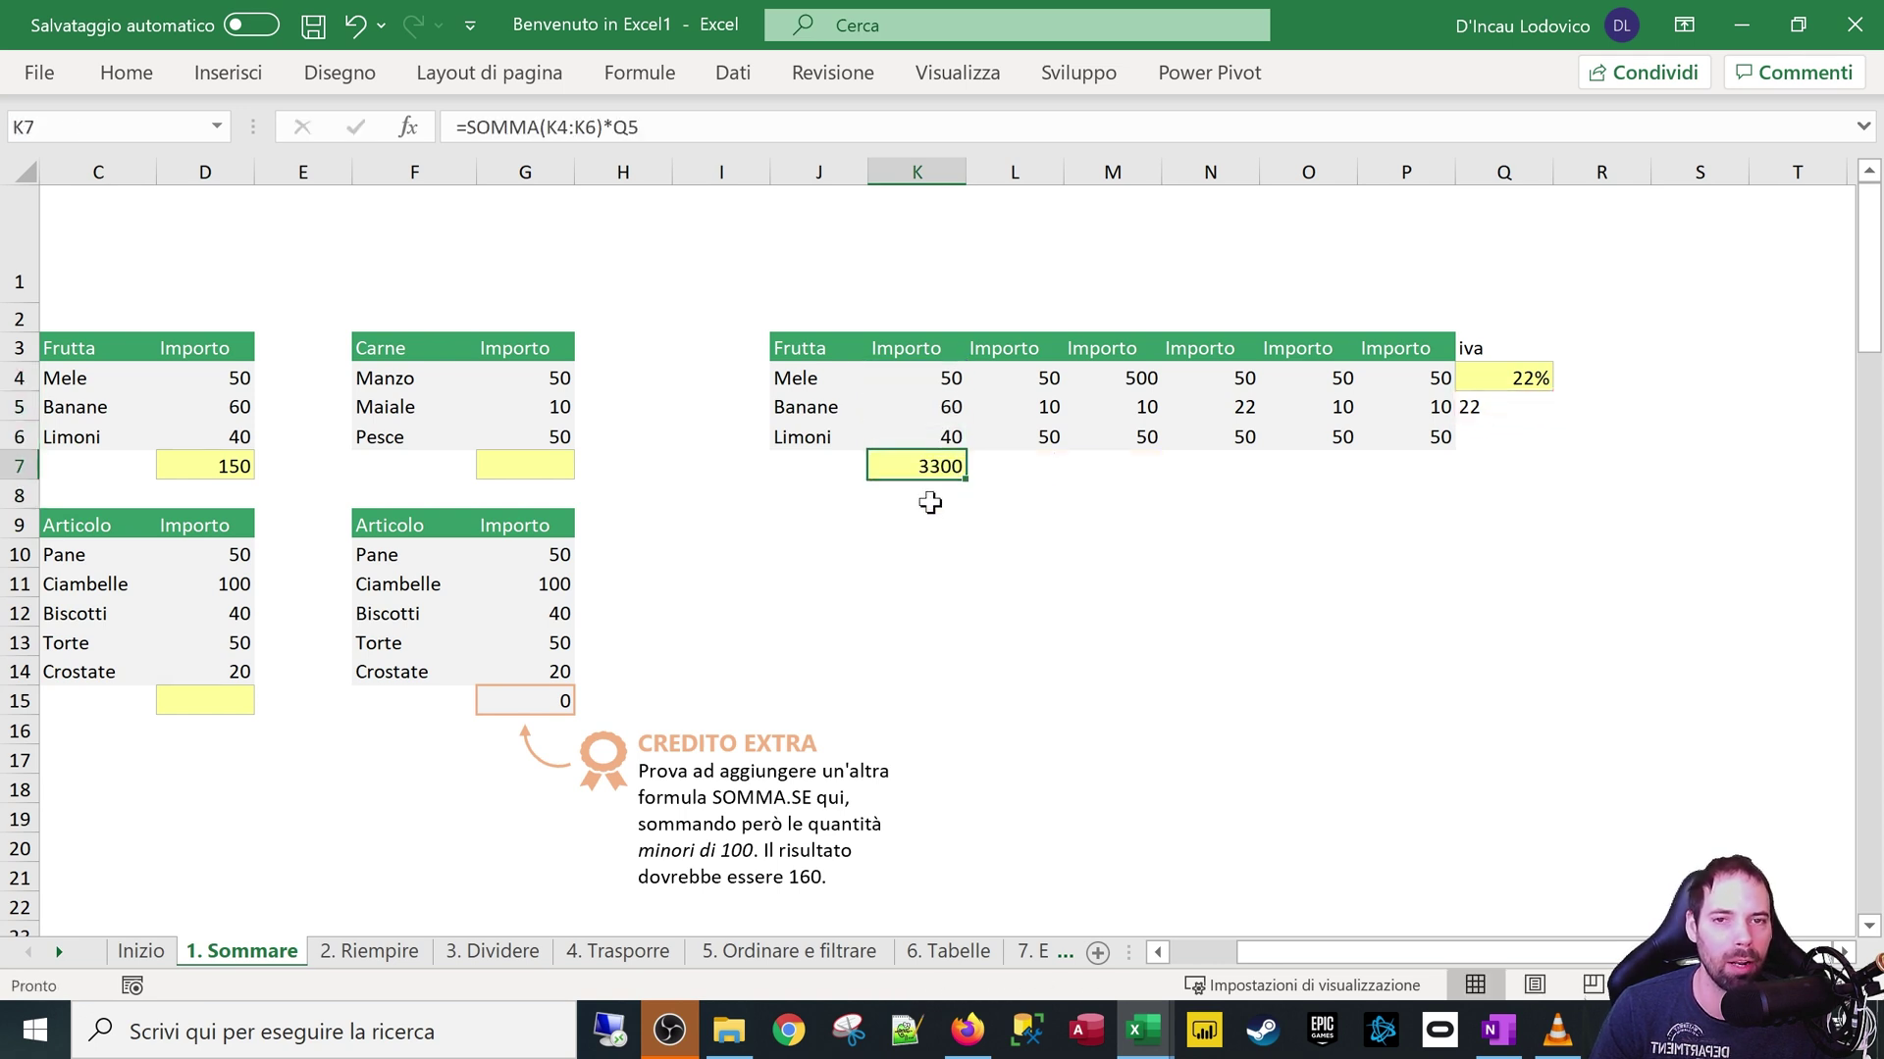
left_click(1487, 408)
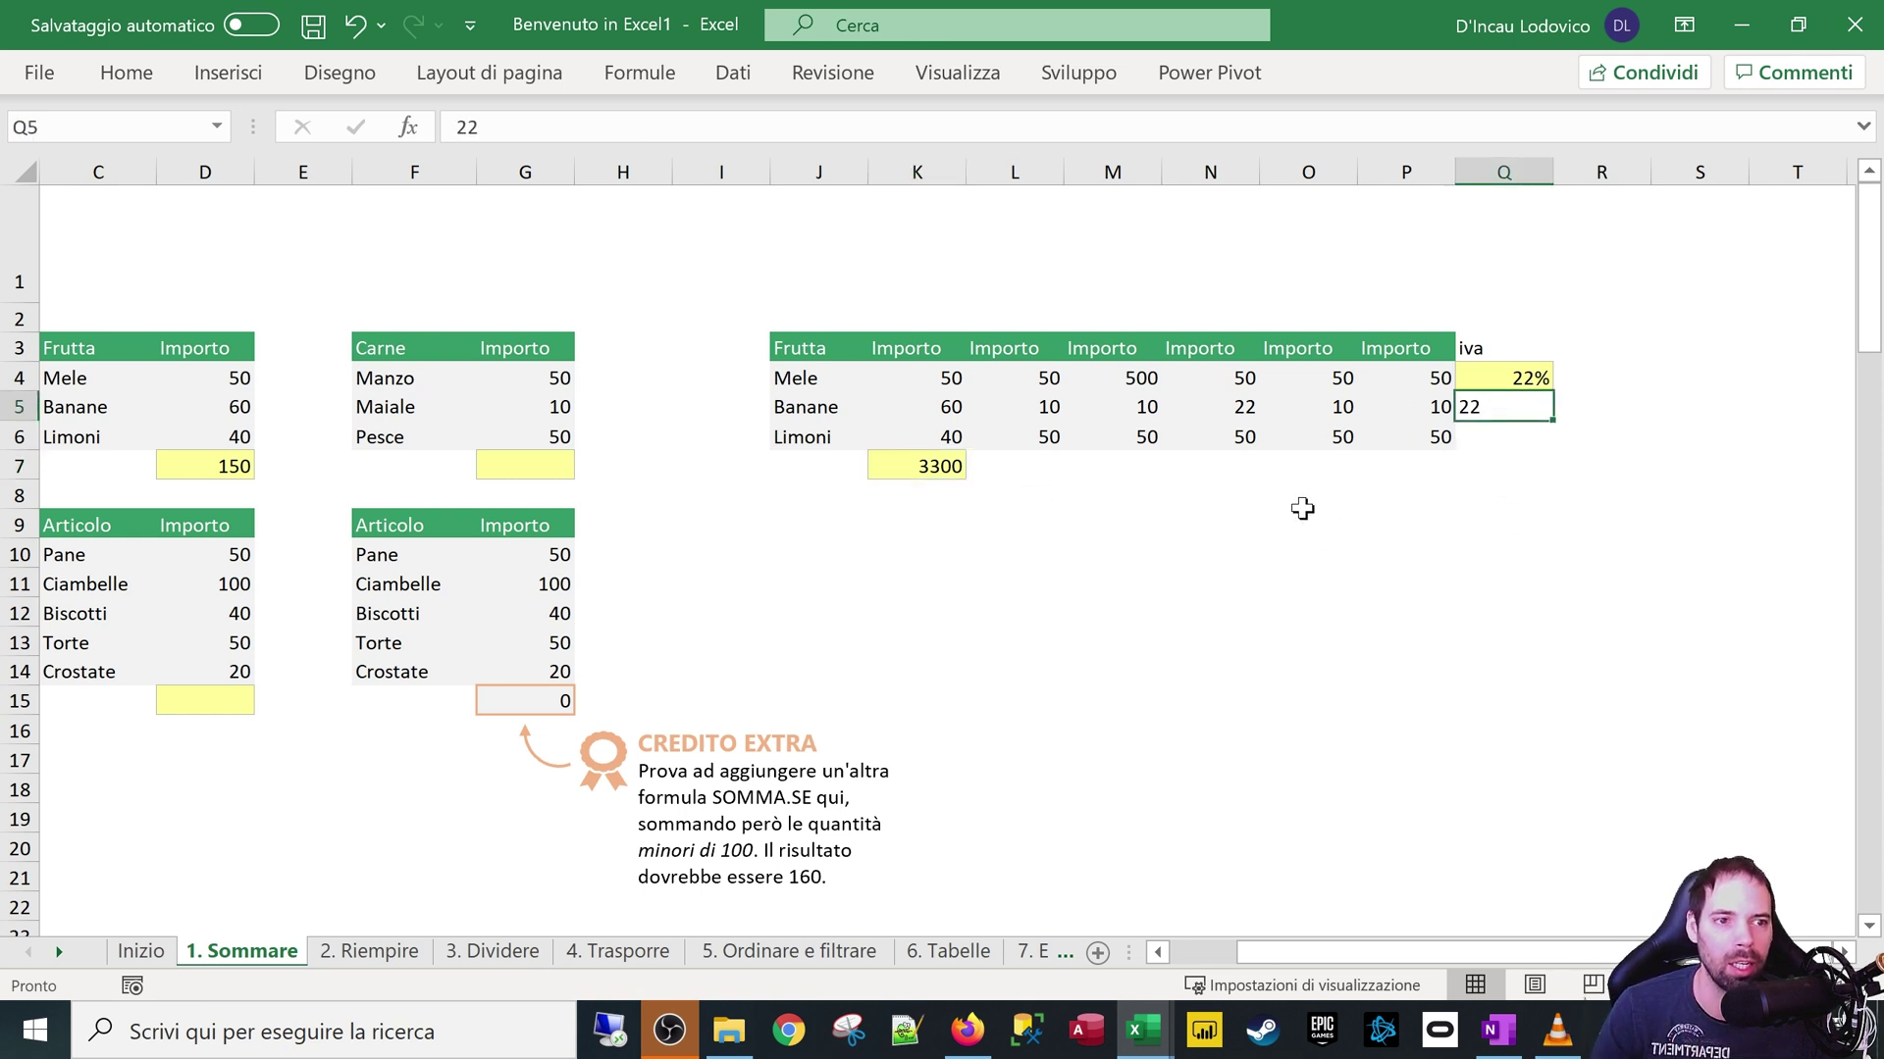
left_click(898, 472)
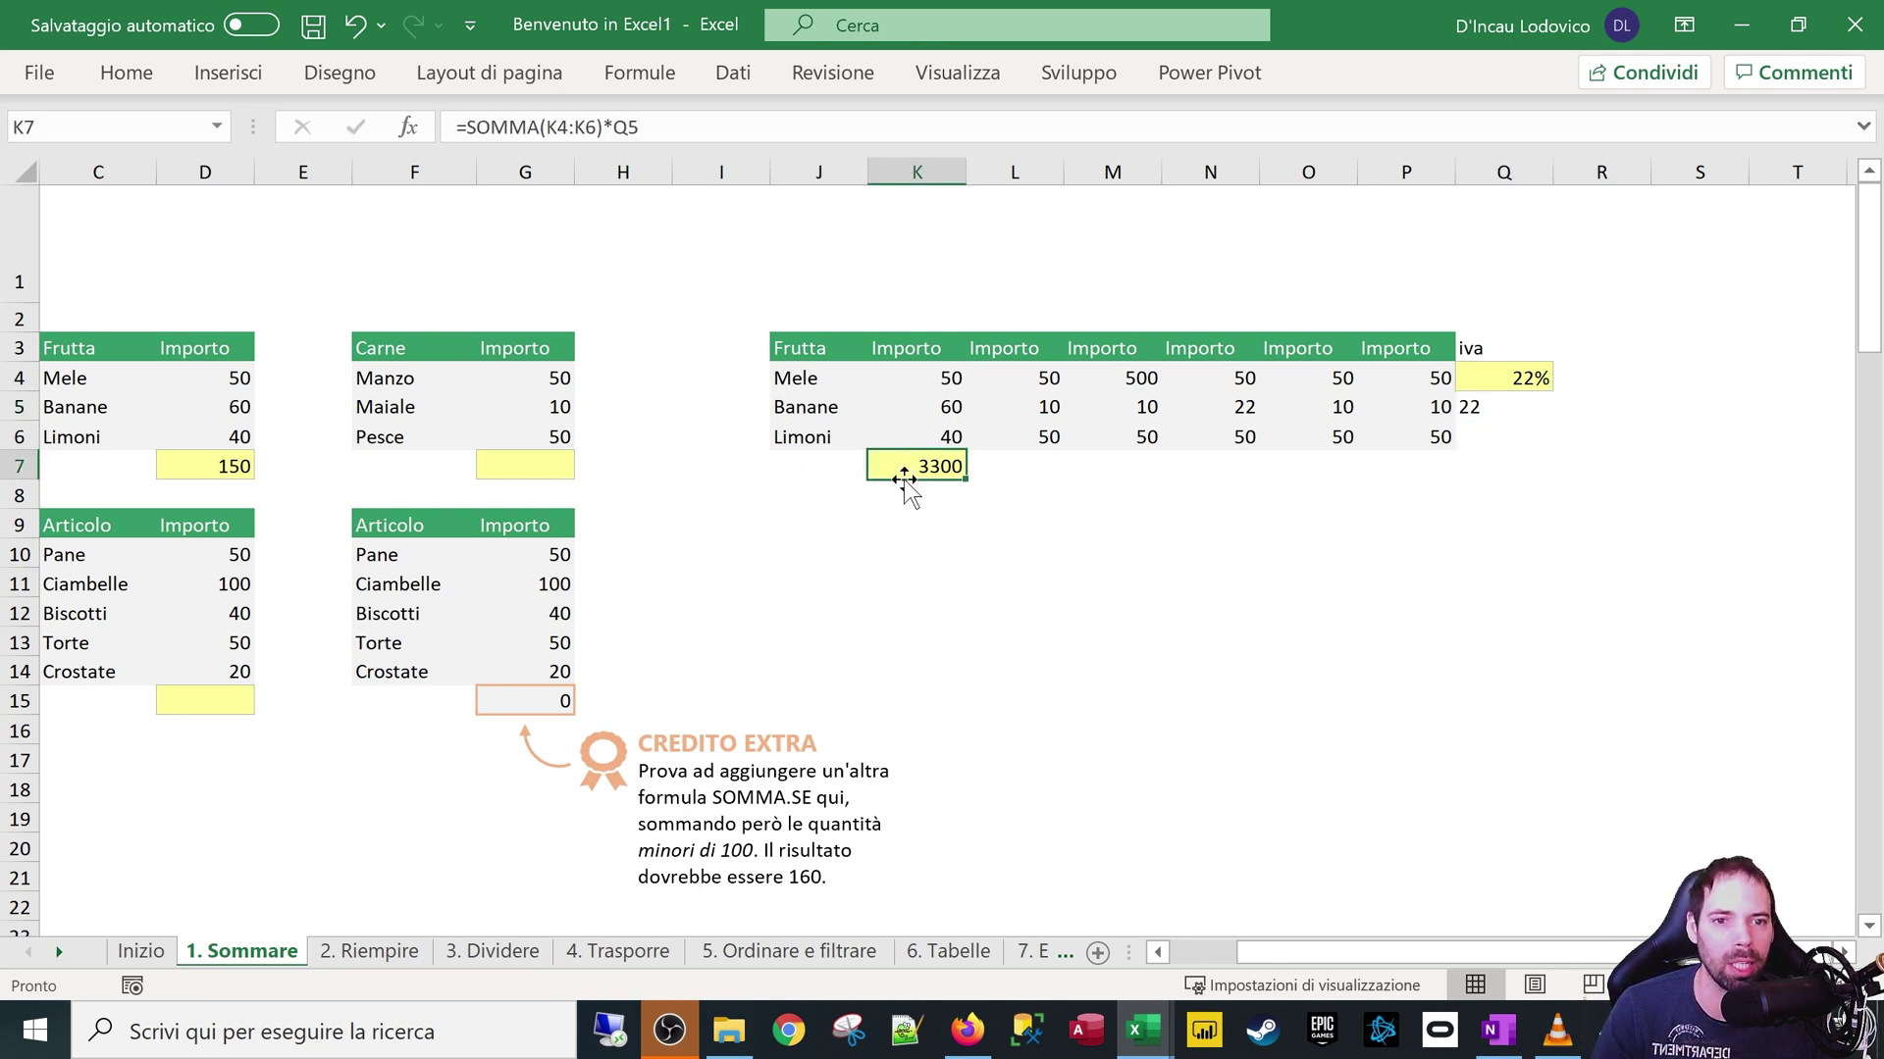
key("F2")
left_click_drag(1506, 422, 1514, 393)
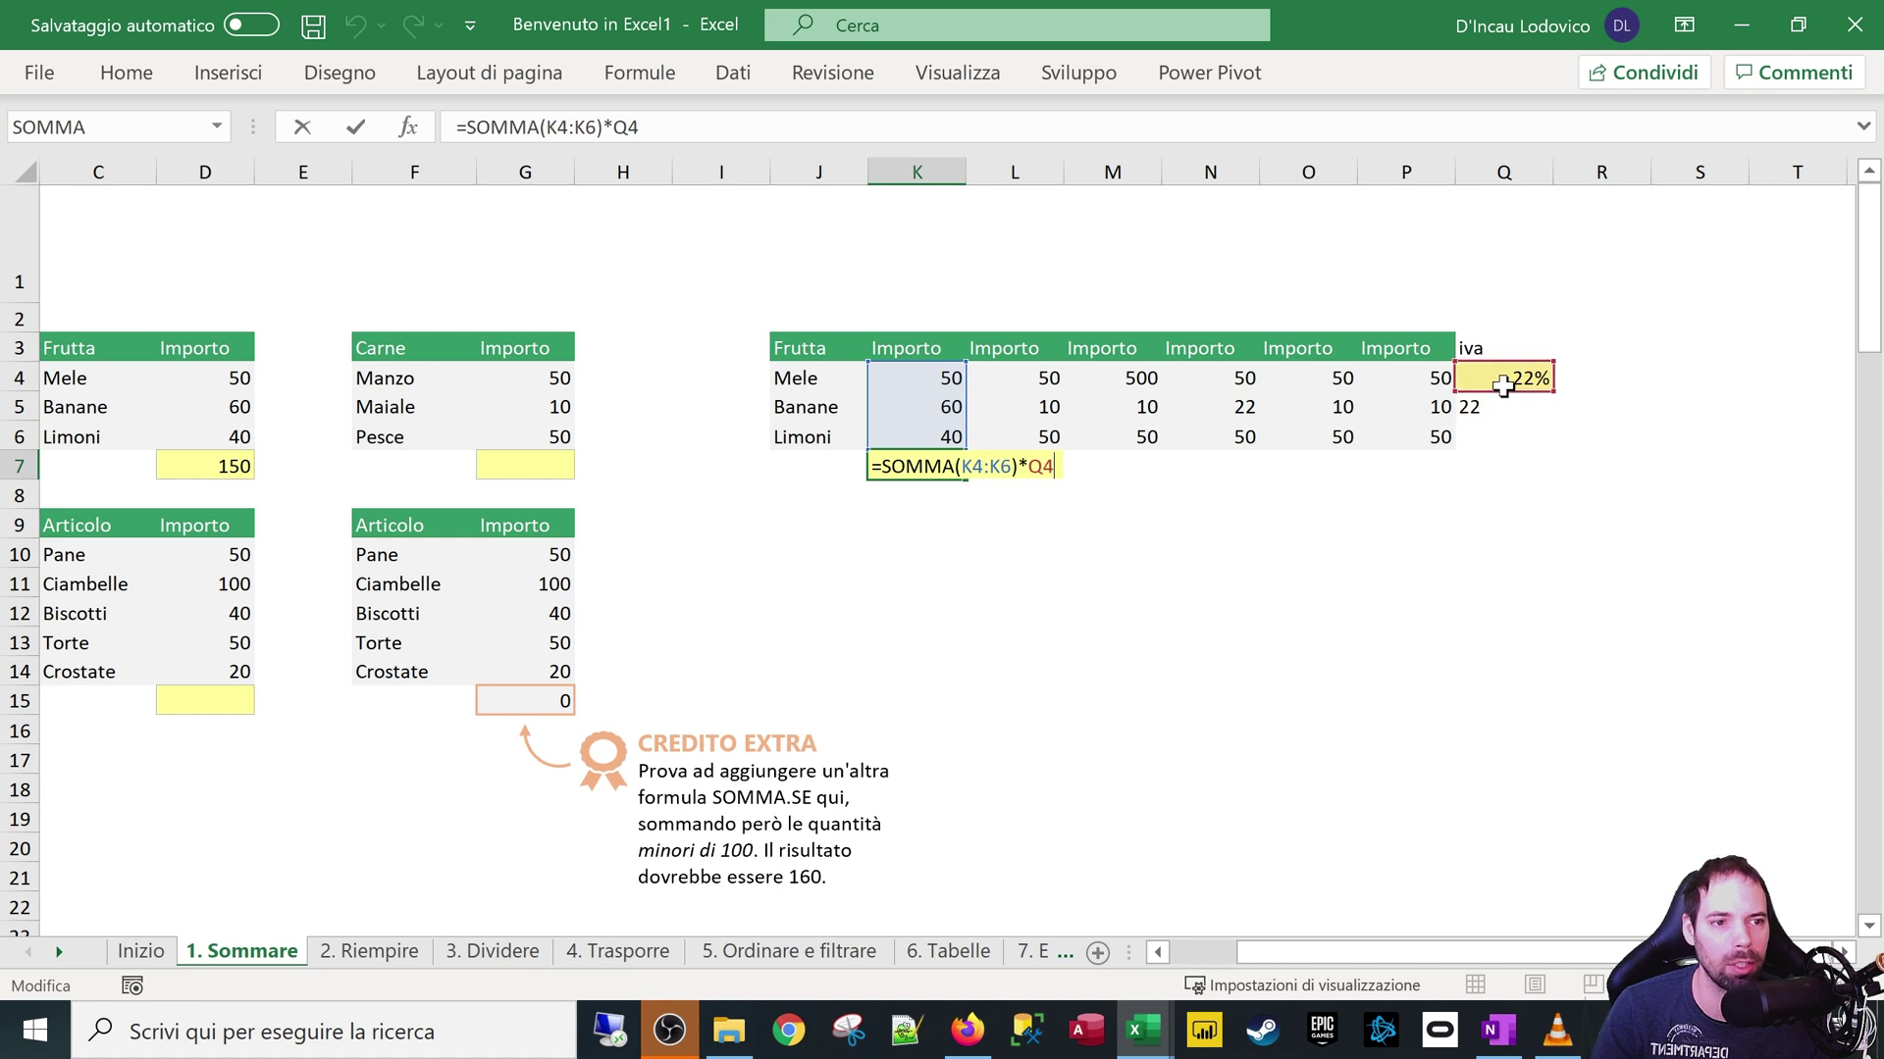
key("Return")
left_click(1516, 394)
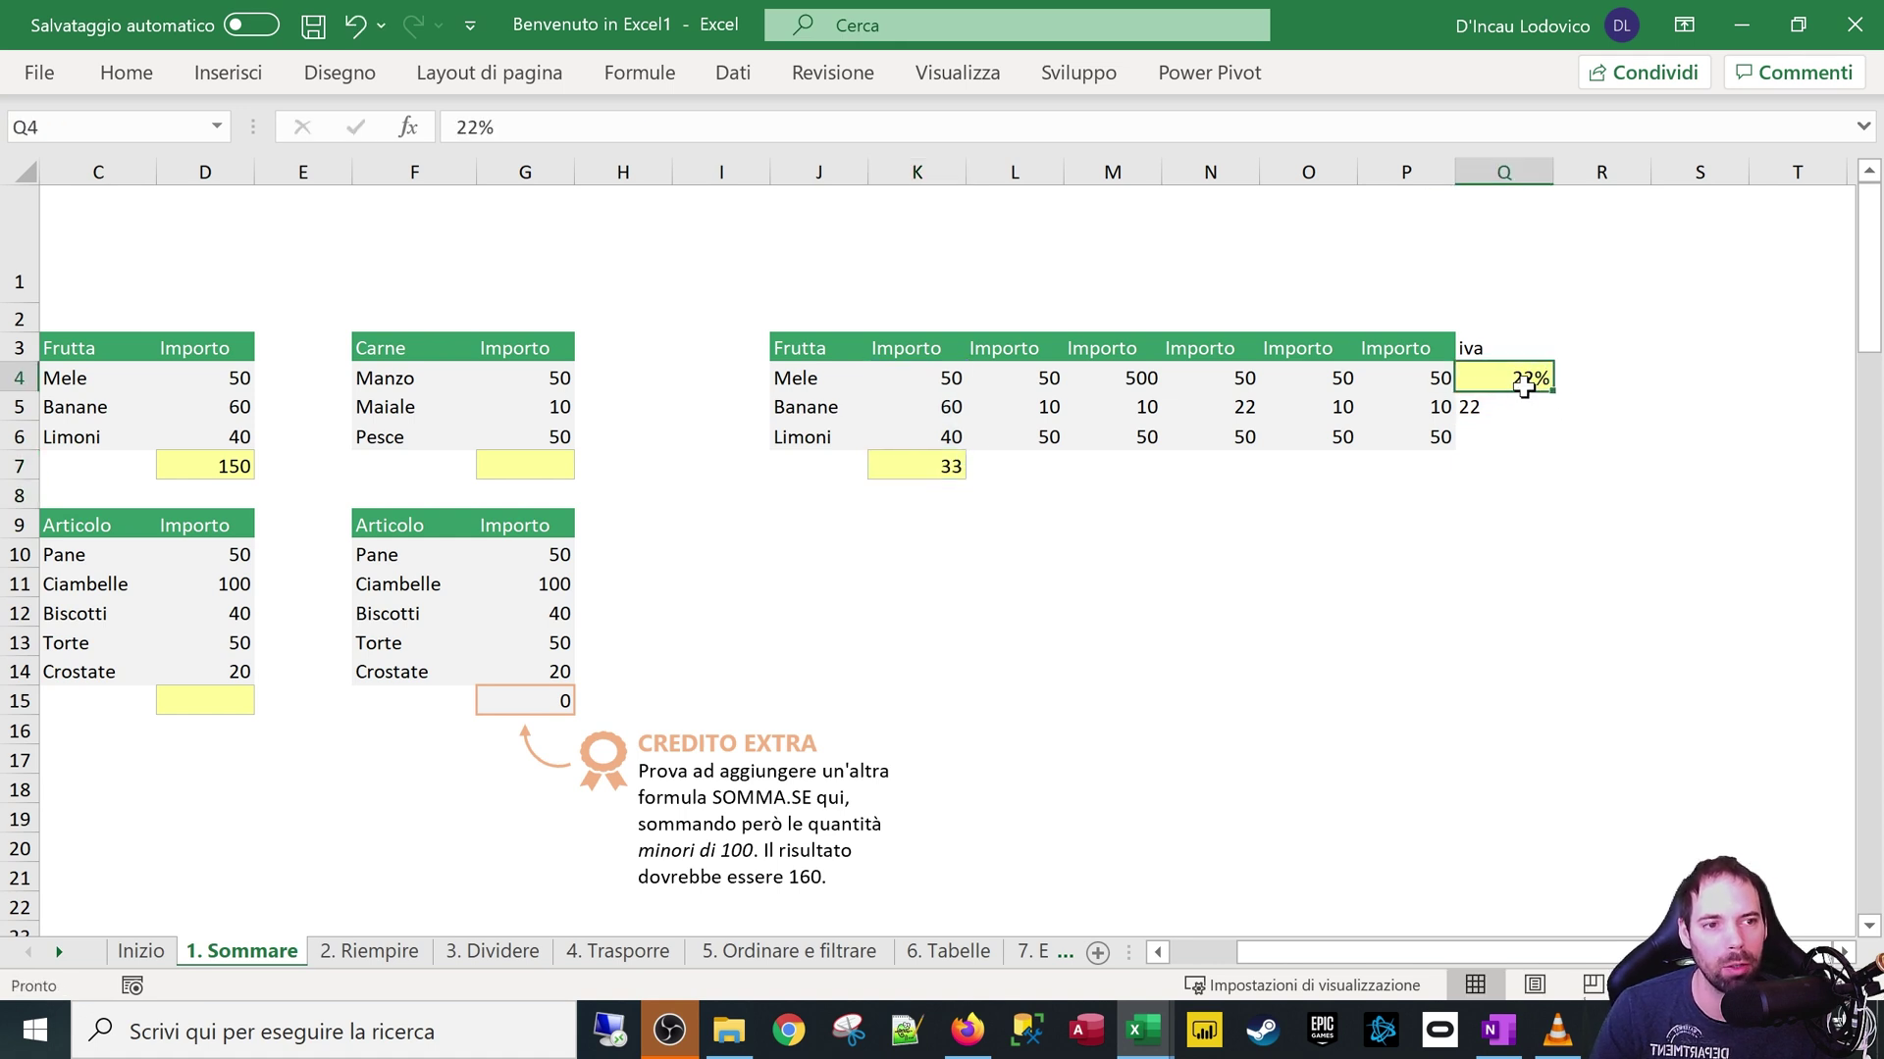
key("F2")
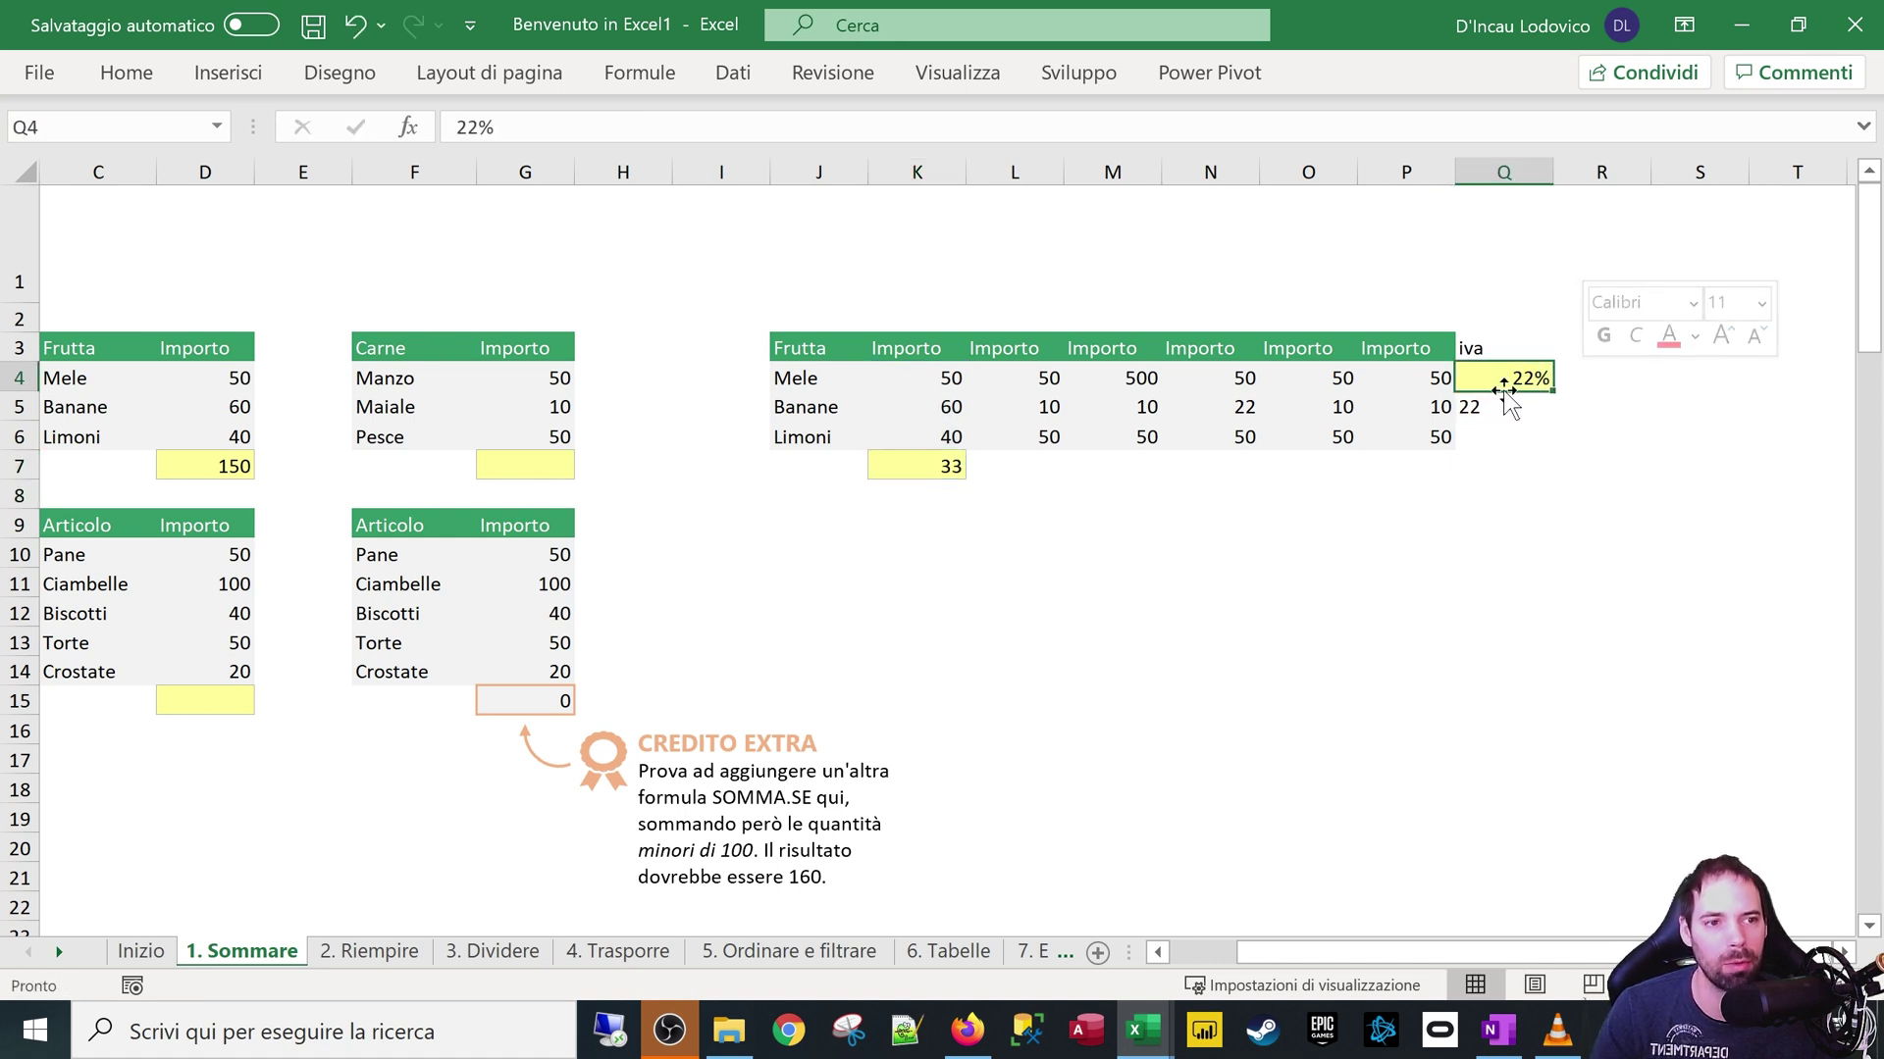
right_click(1487, 373)
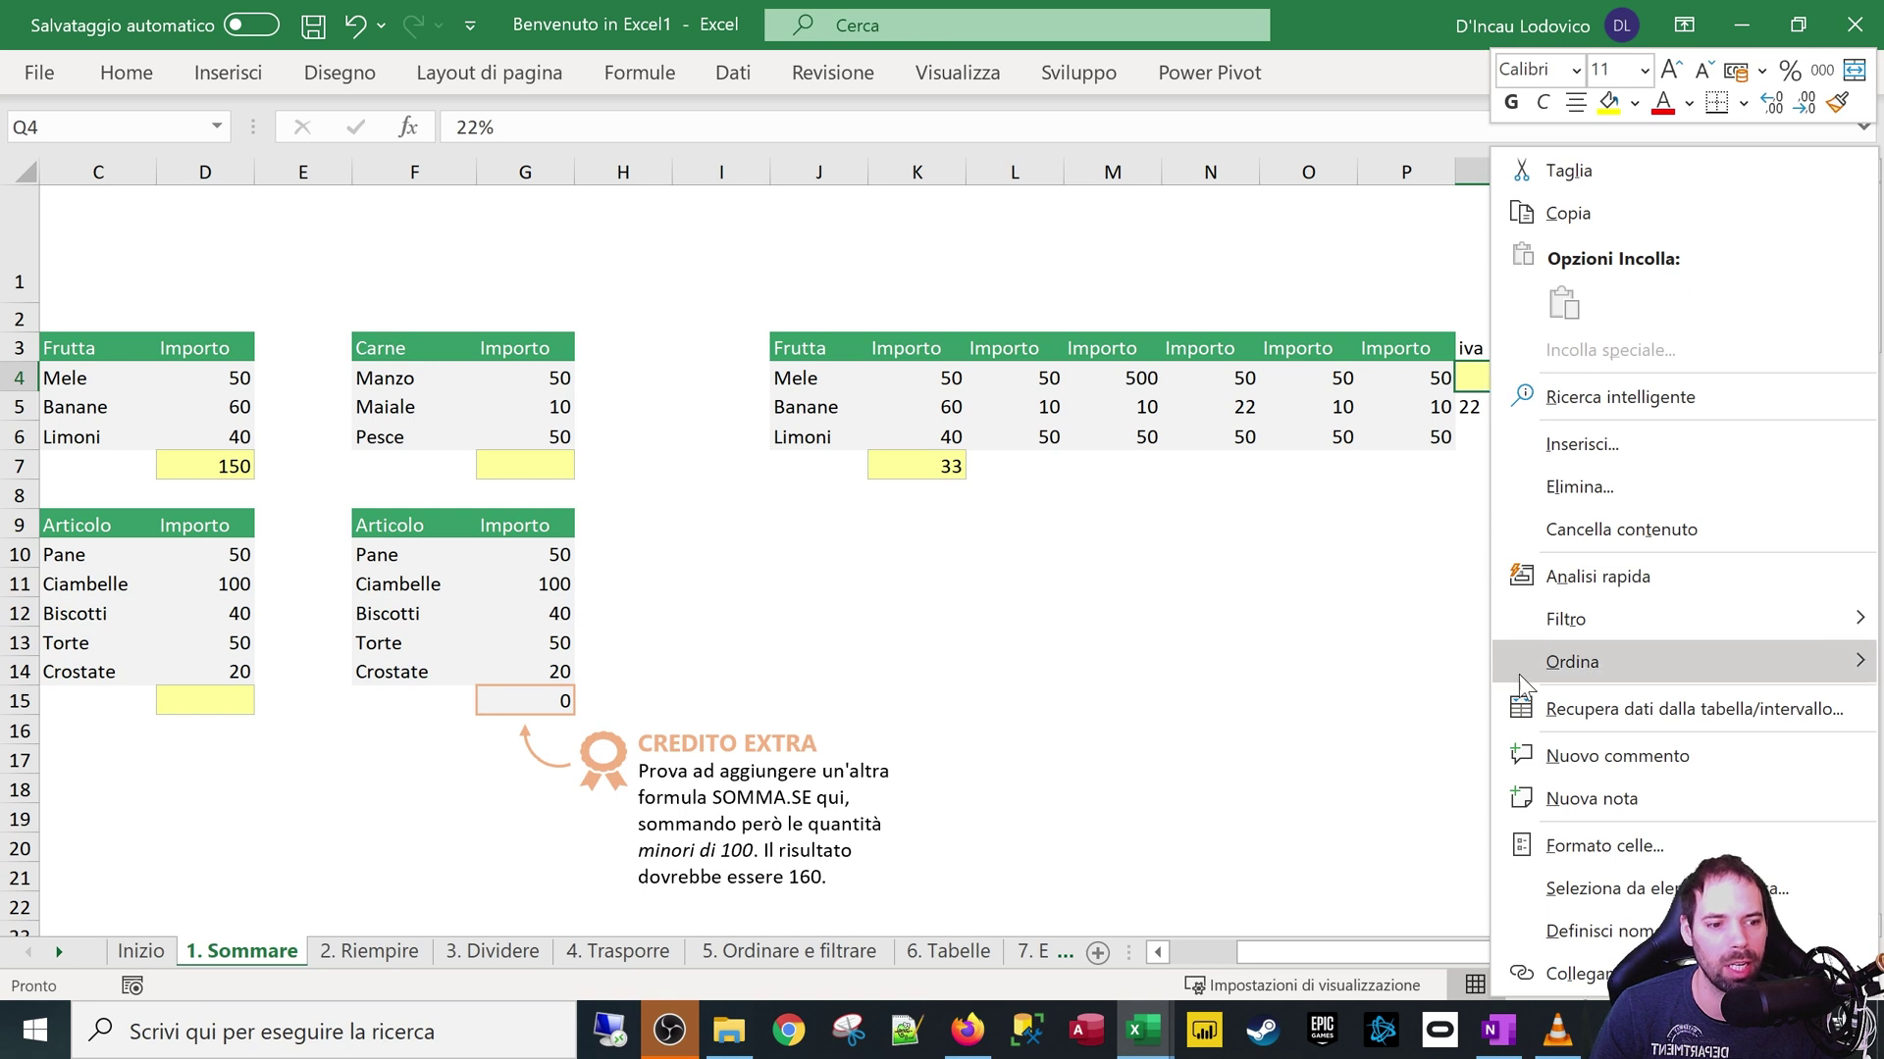
left_click(1574, 846)
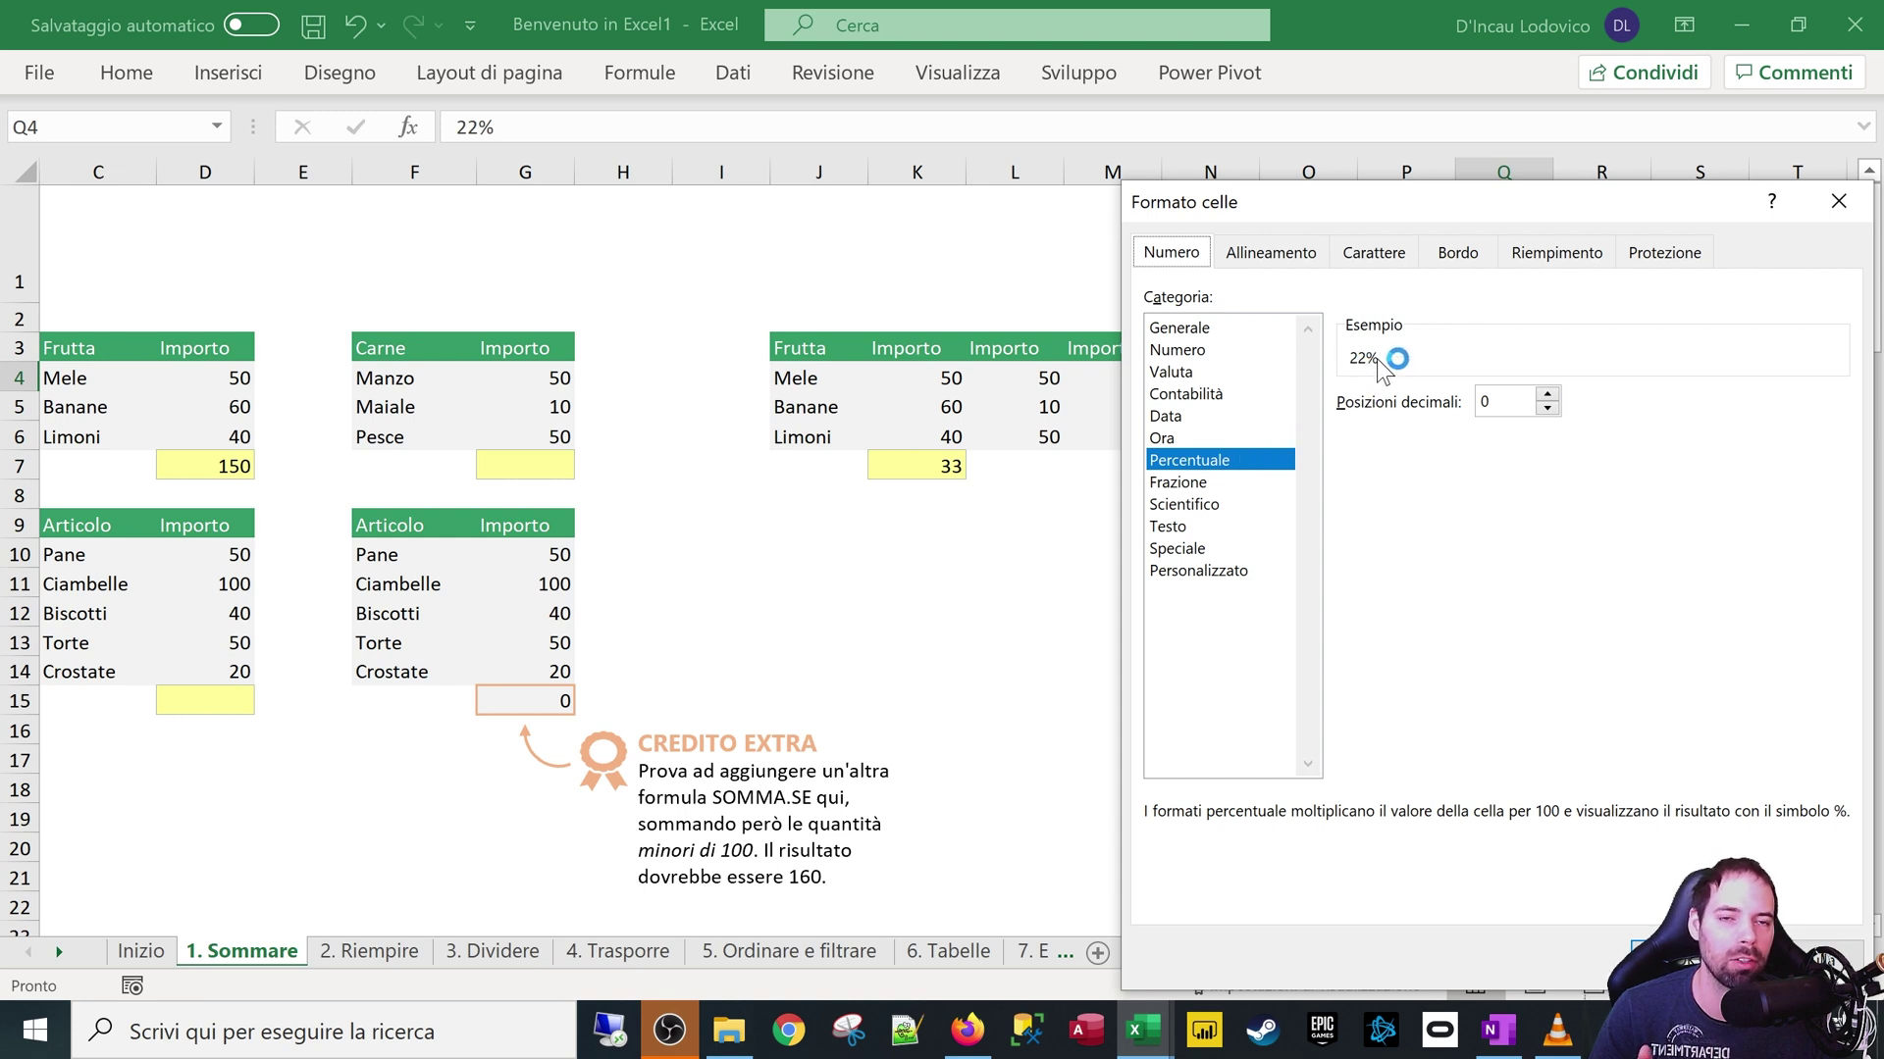
left_click(1678, 955)
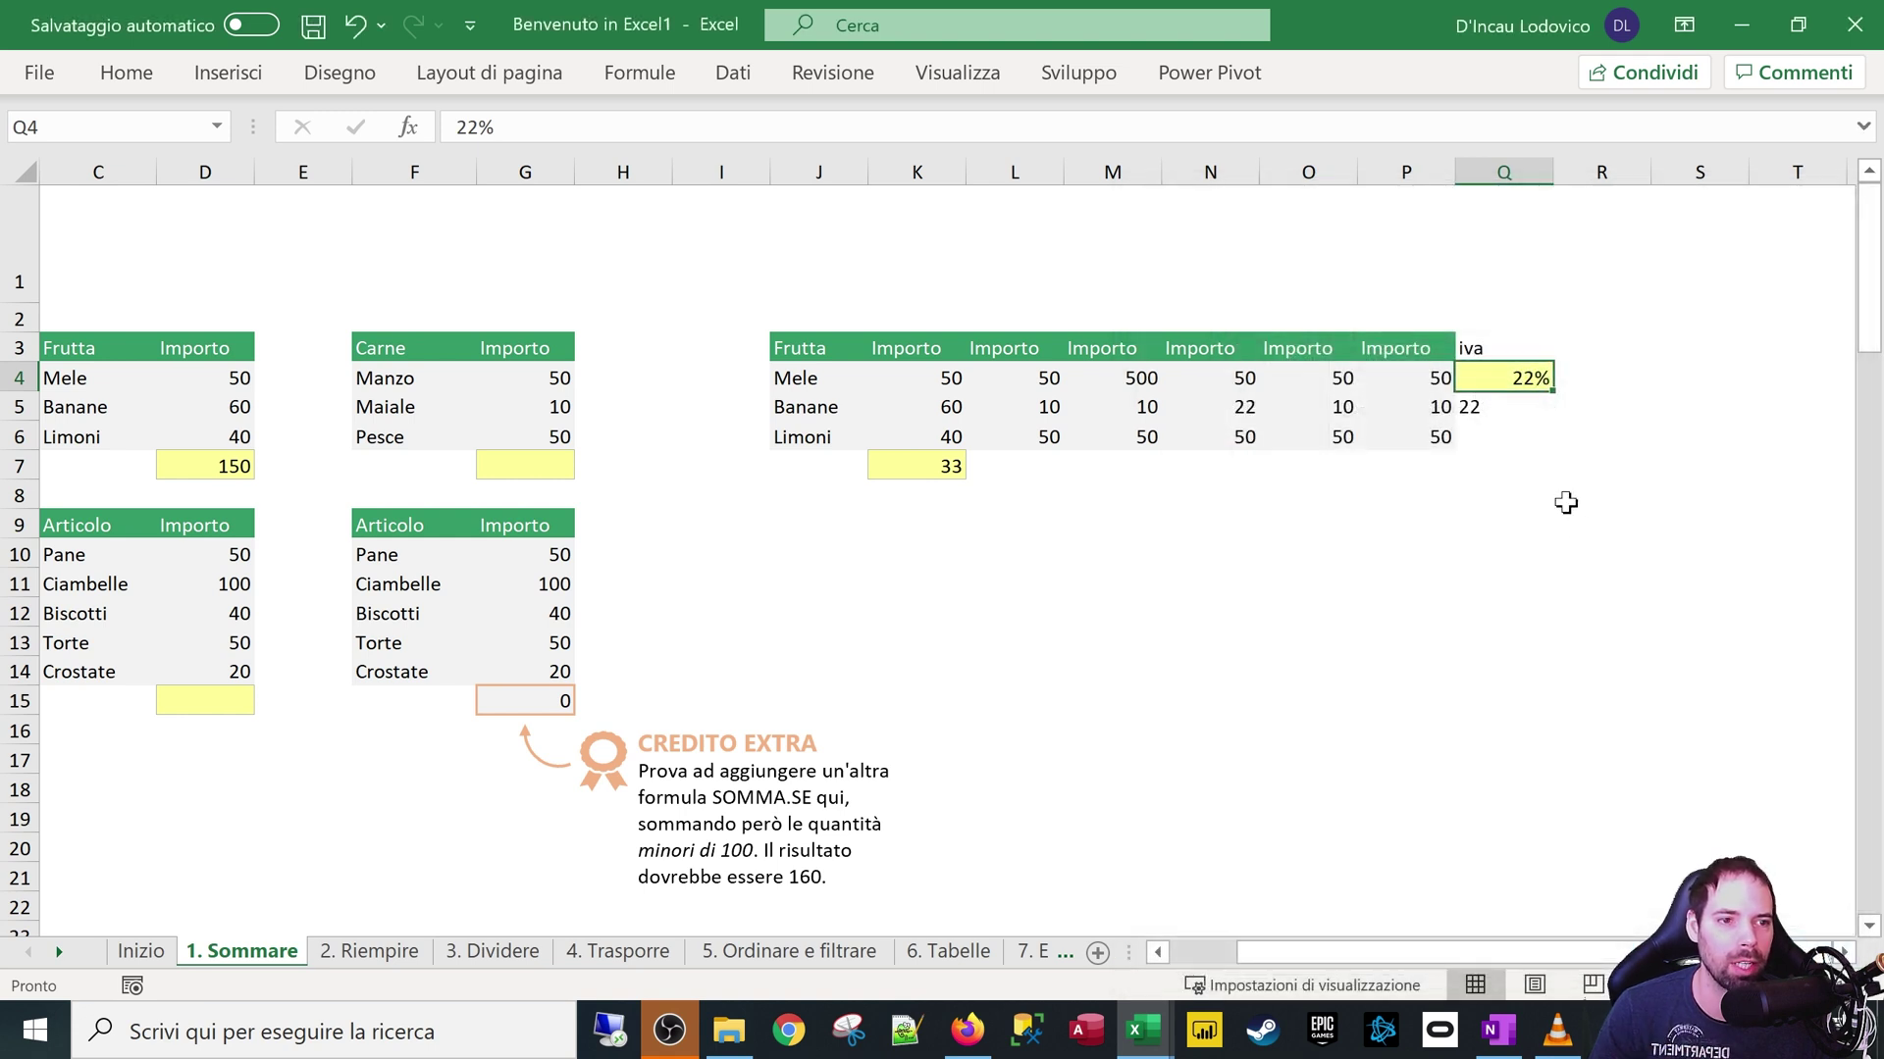
left_click(1489, 405)
Test 0,22 in Q5 and point K7's rate reference to it
type("0,")
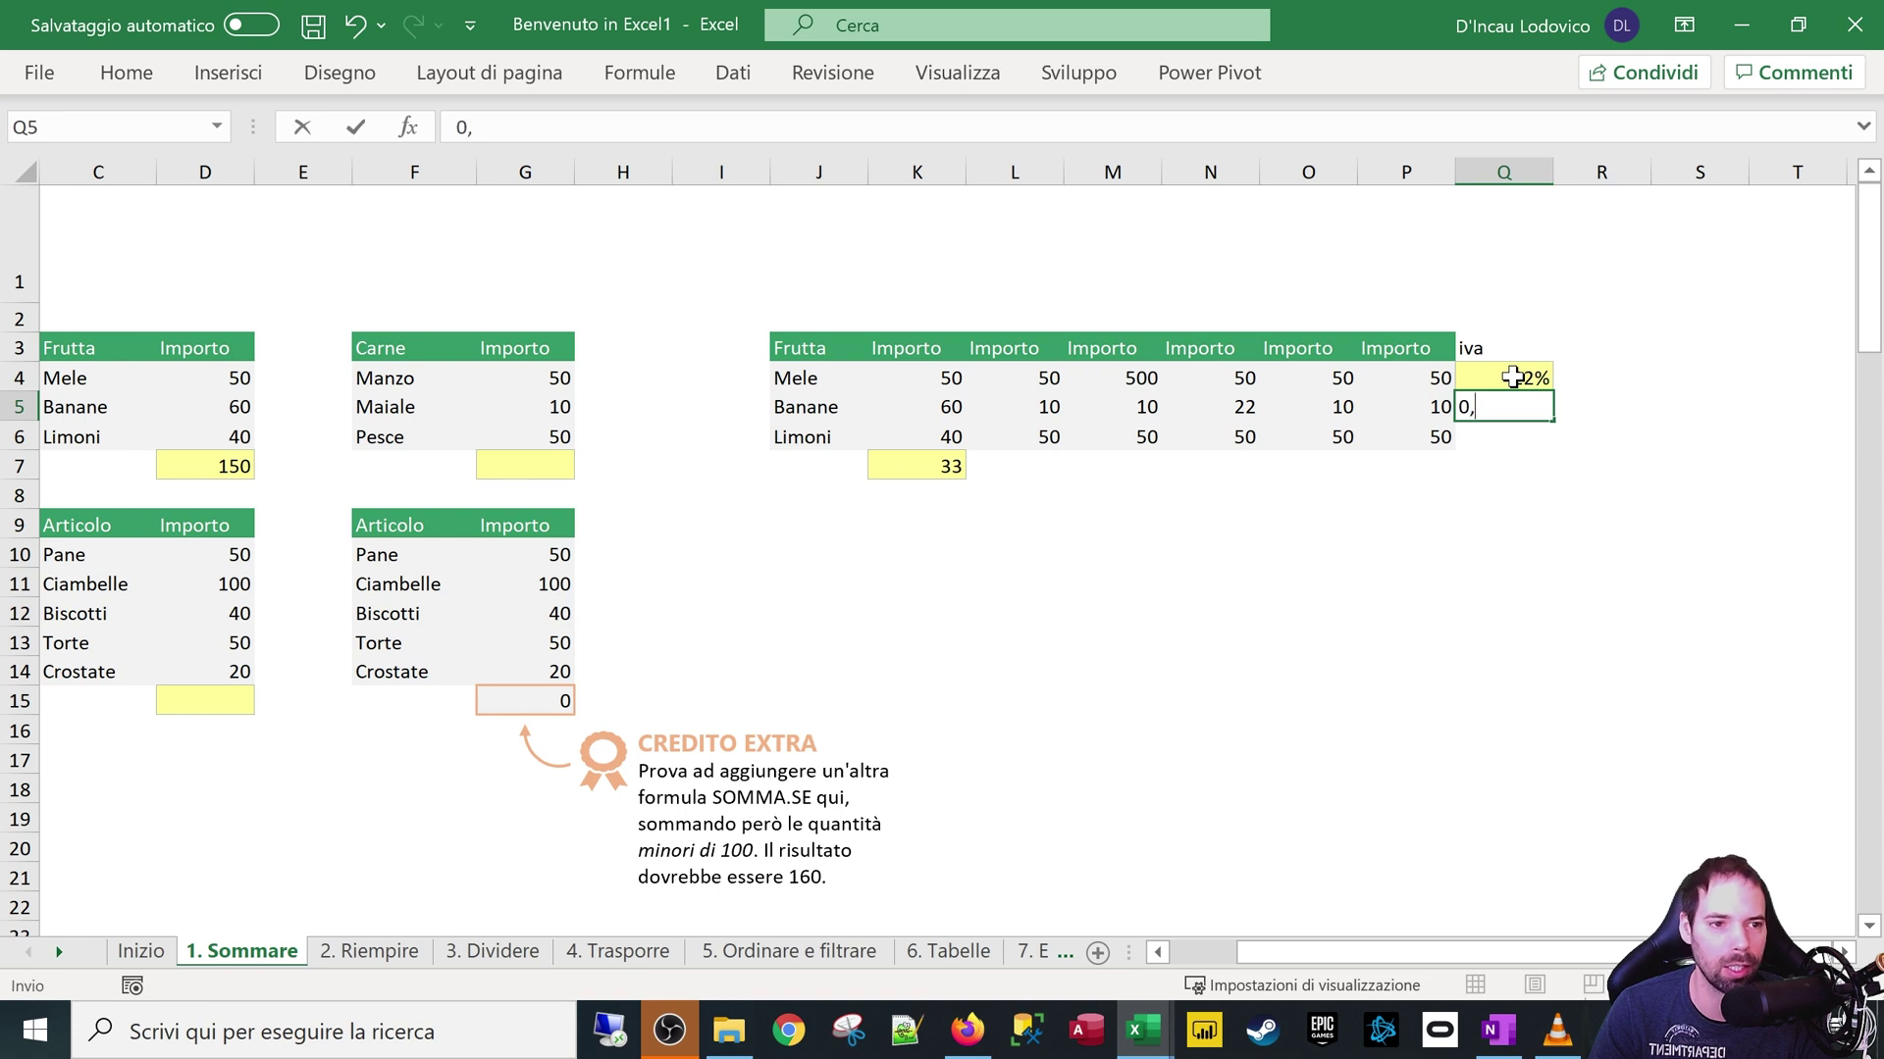
key("Return")
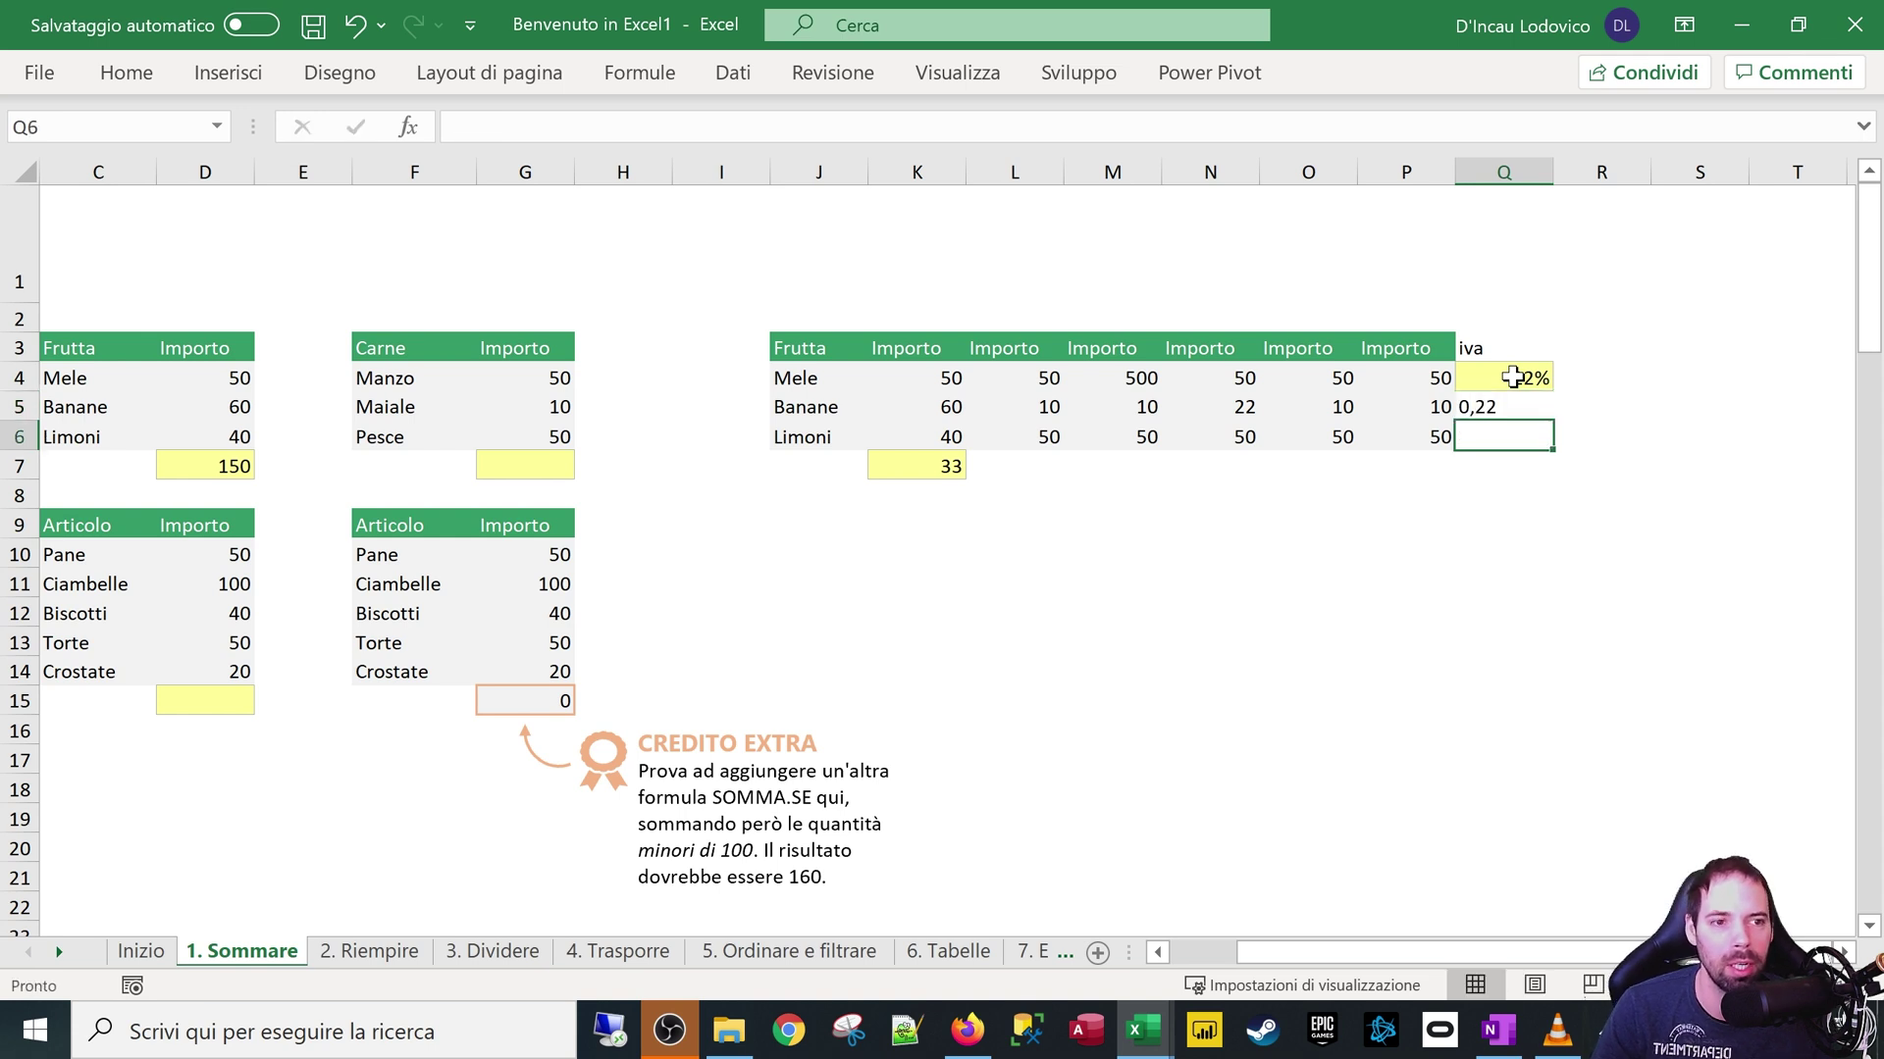
left_click(1481, 406)
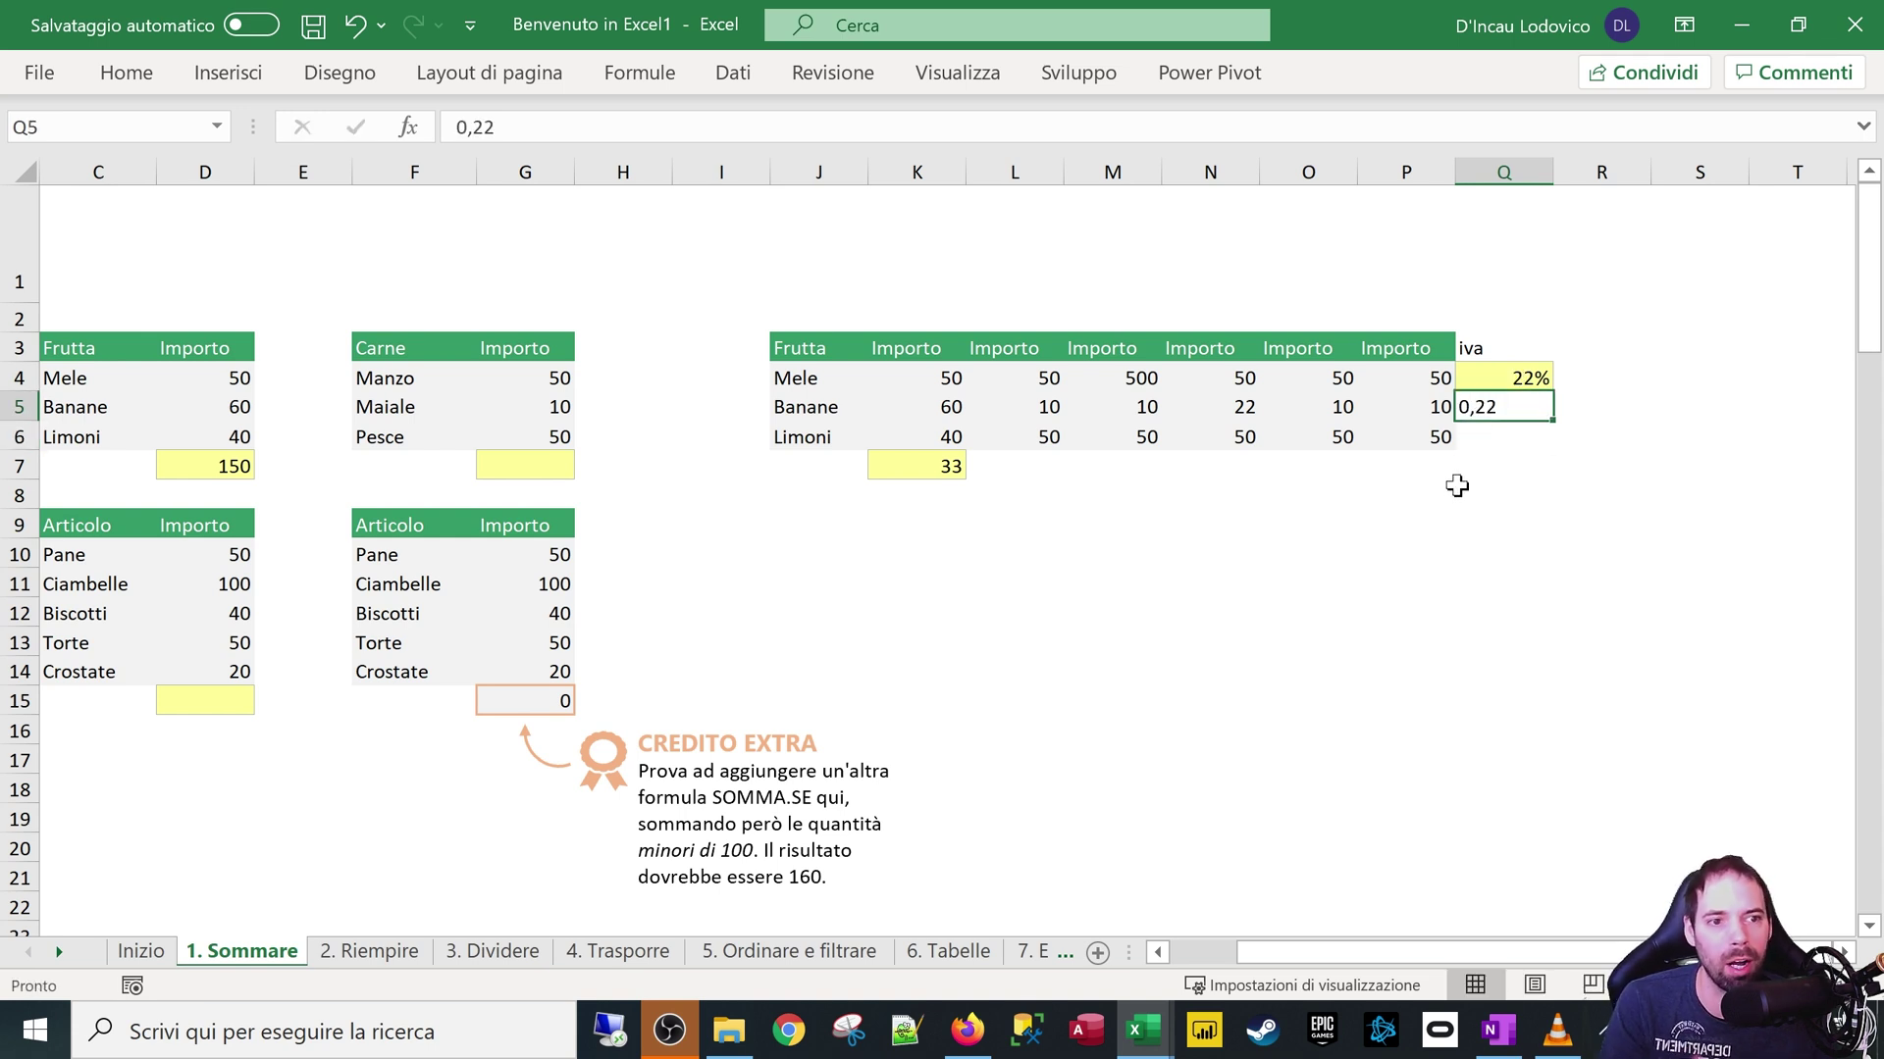
left_click(947, 466)
double_click(947, 466)
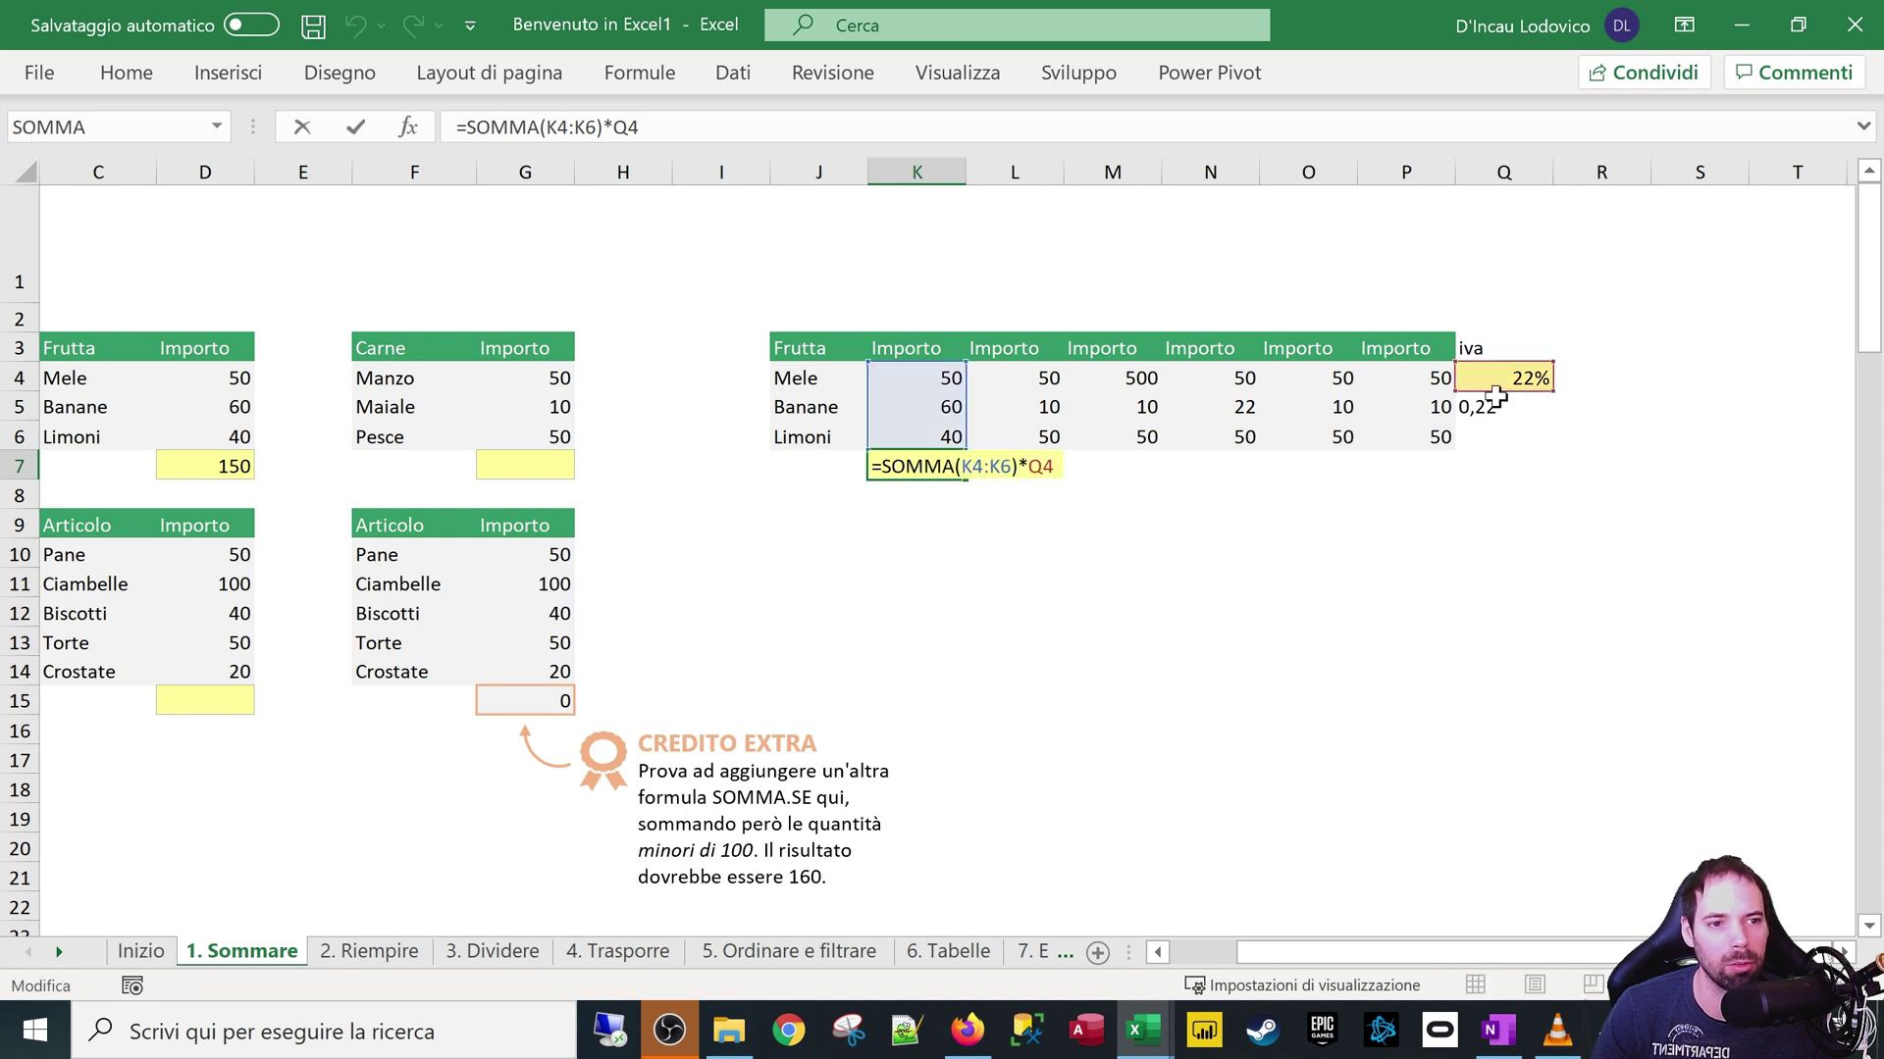
left_click_drag(1496, 391, 1501, 417)
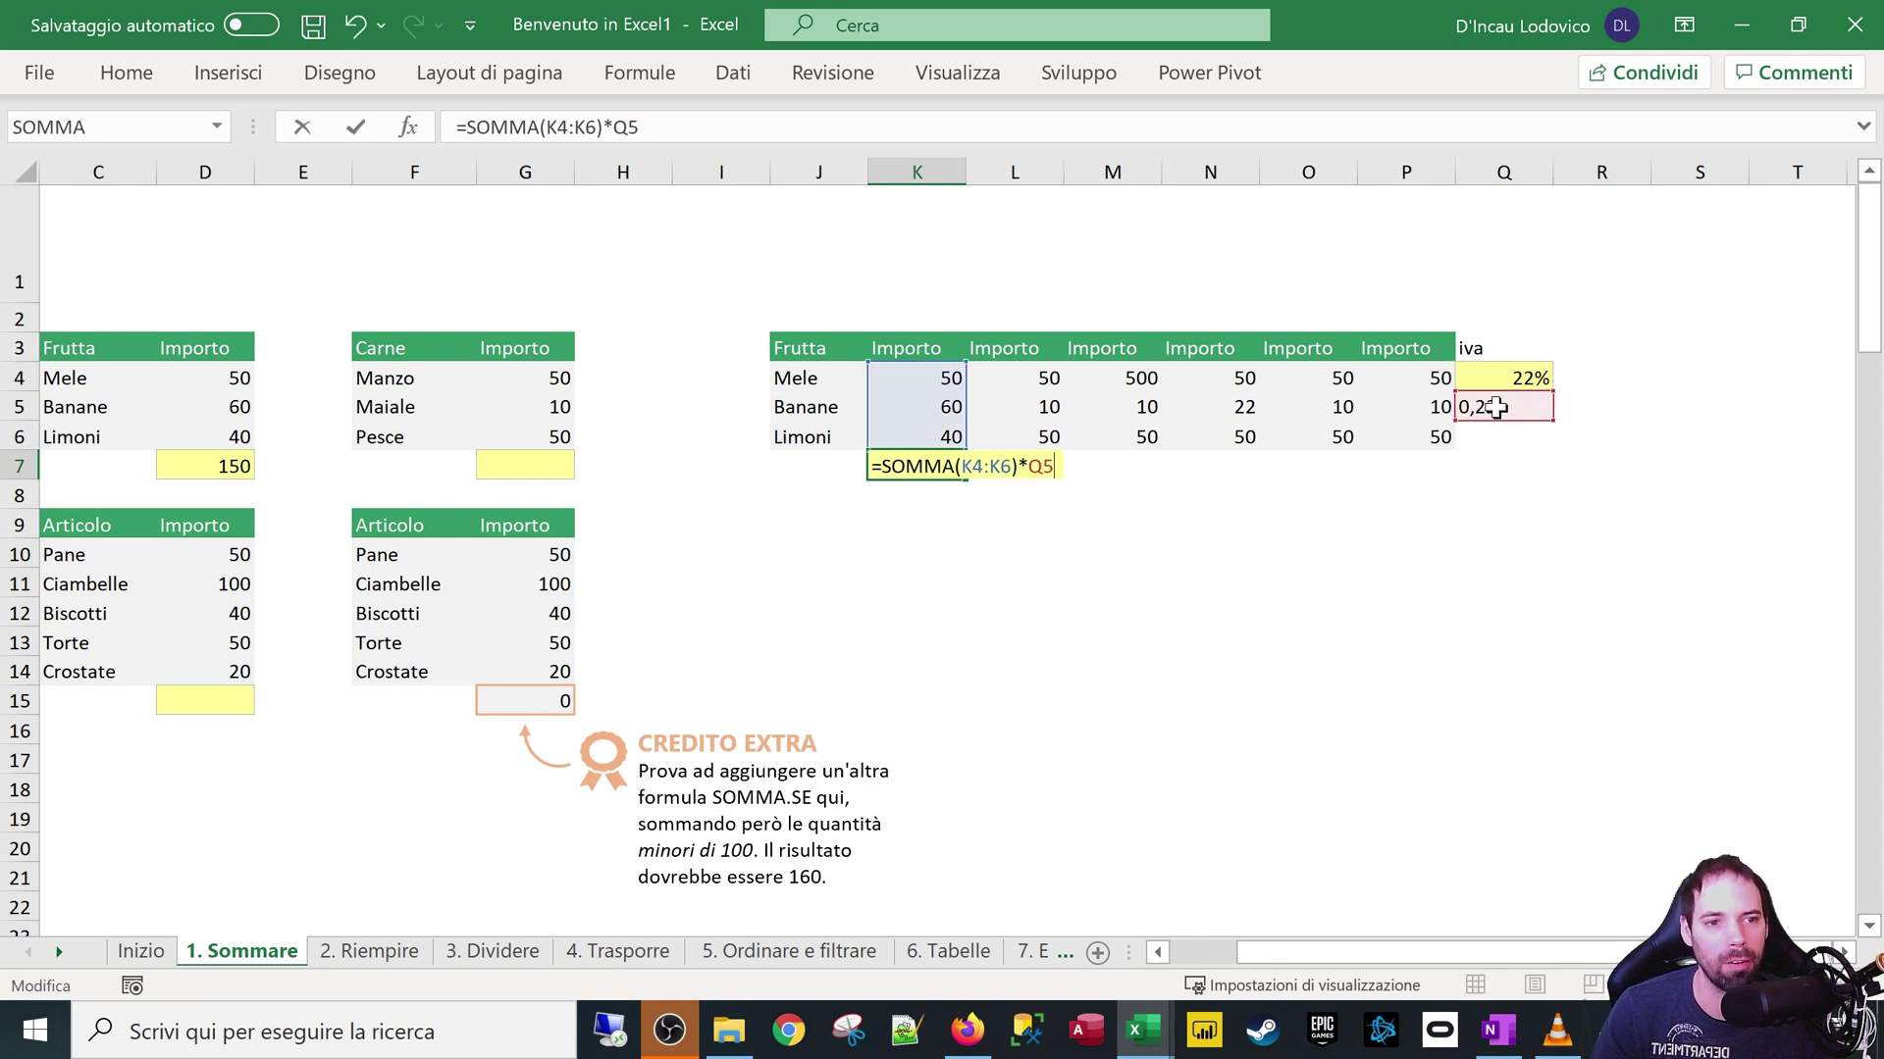
key("Return")
Delete the 0,22 from Q5 and confirm K7 stays =SOMMA(K4:K6)*Q4, showing 33
left_click(955, 463)
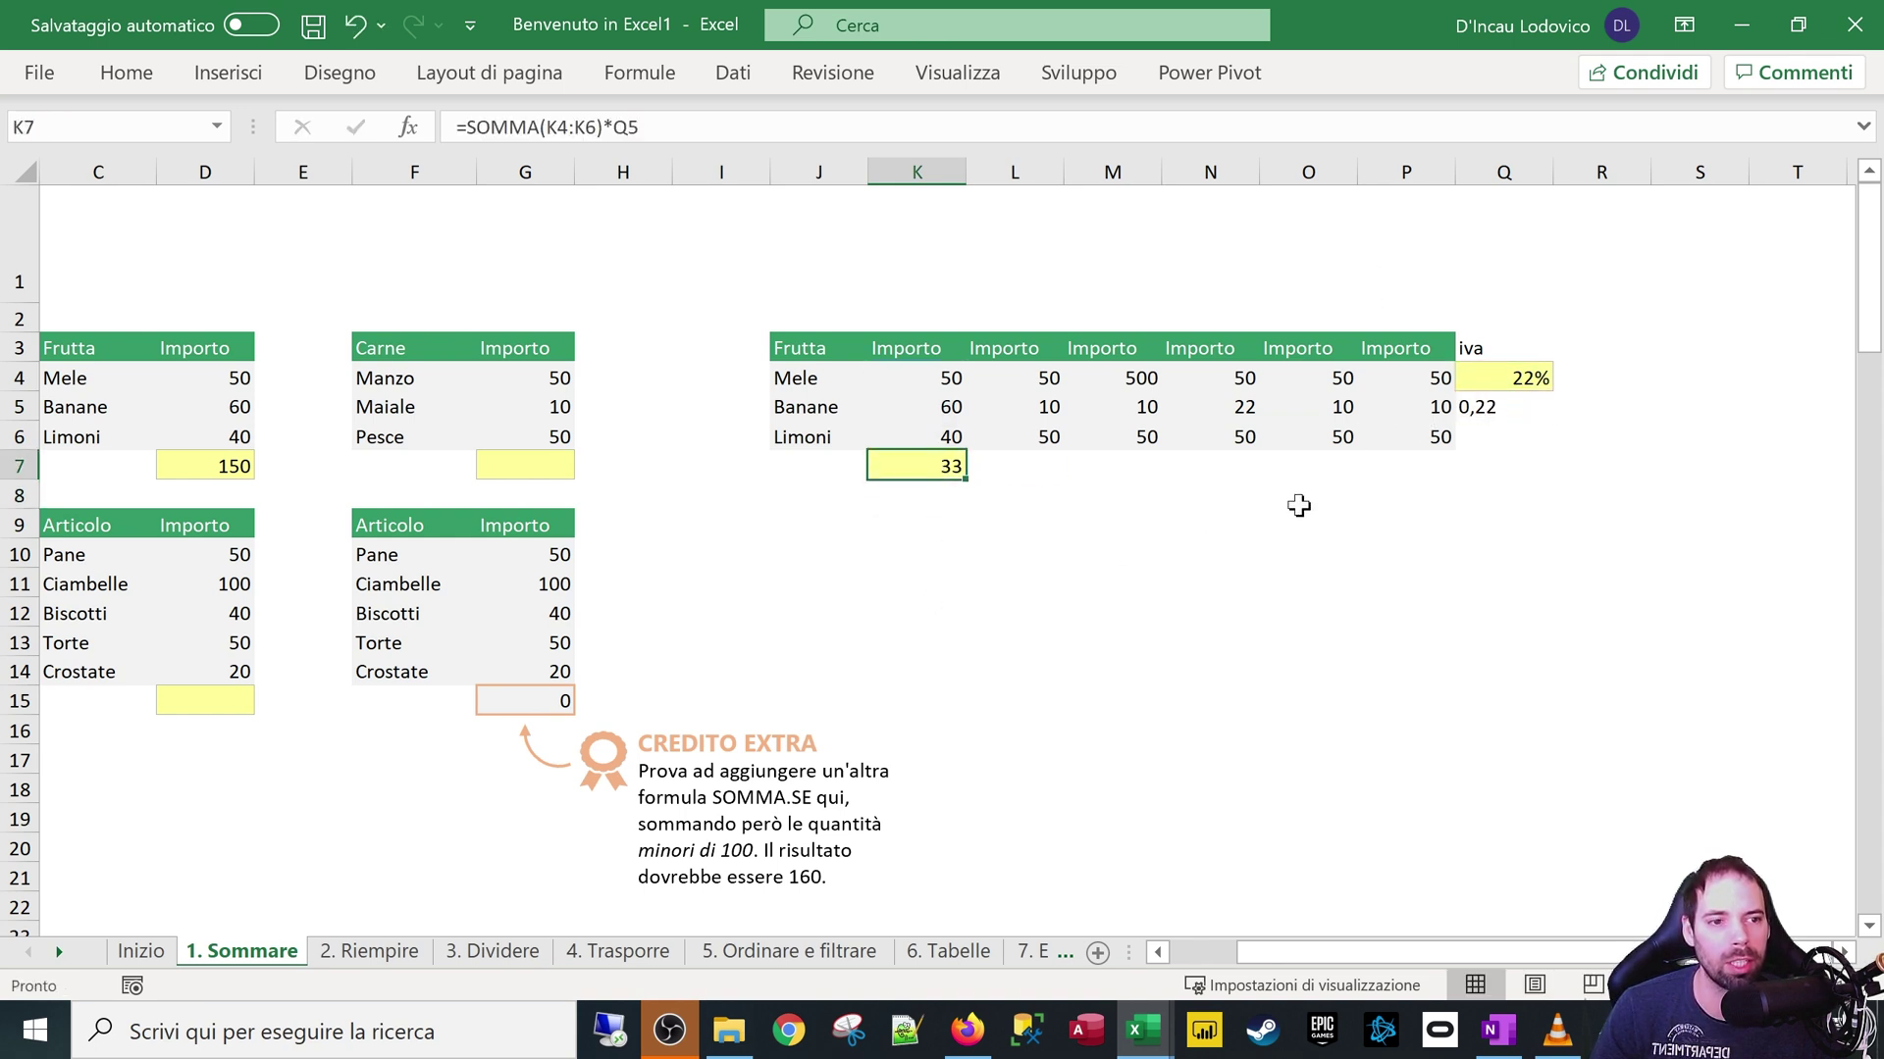
left_click(1501, 406)
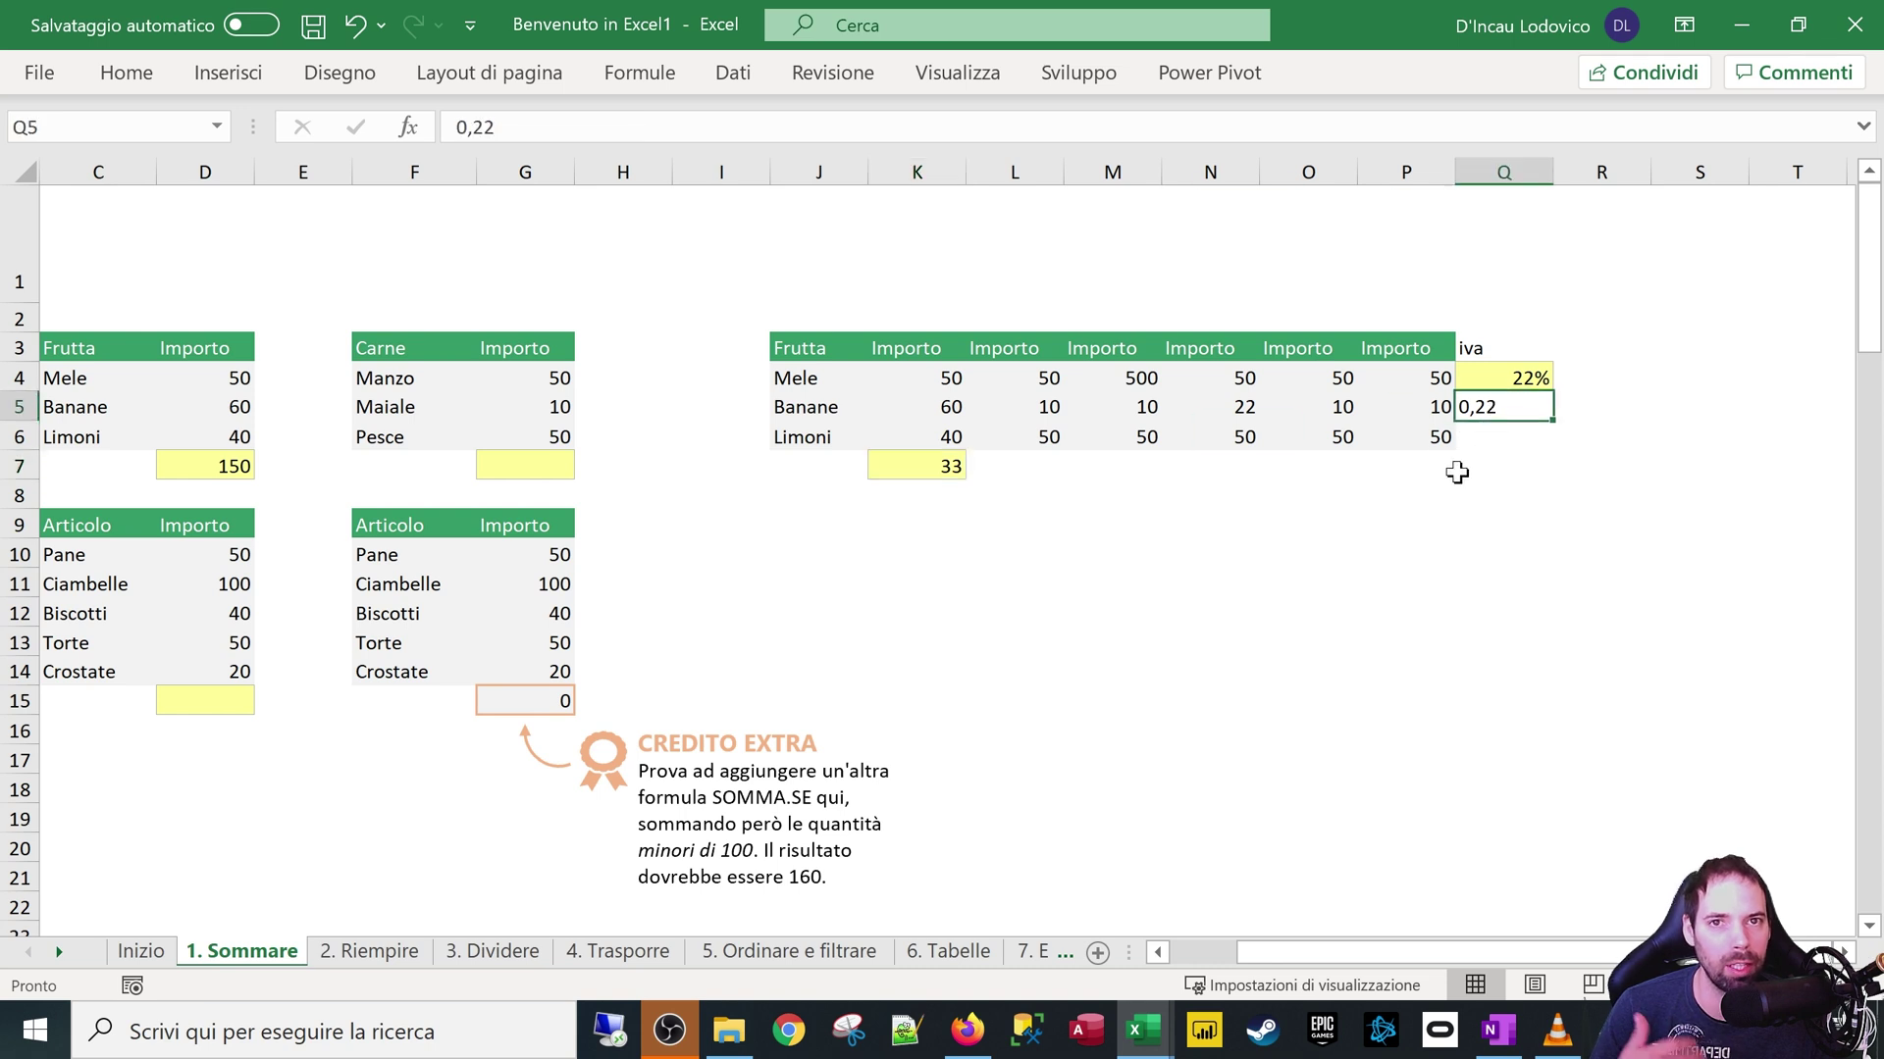
key("Delete")
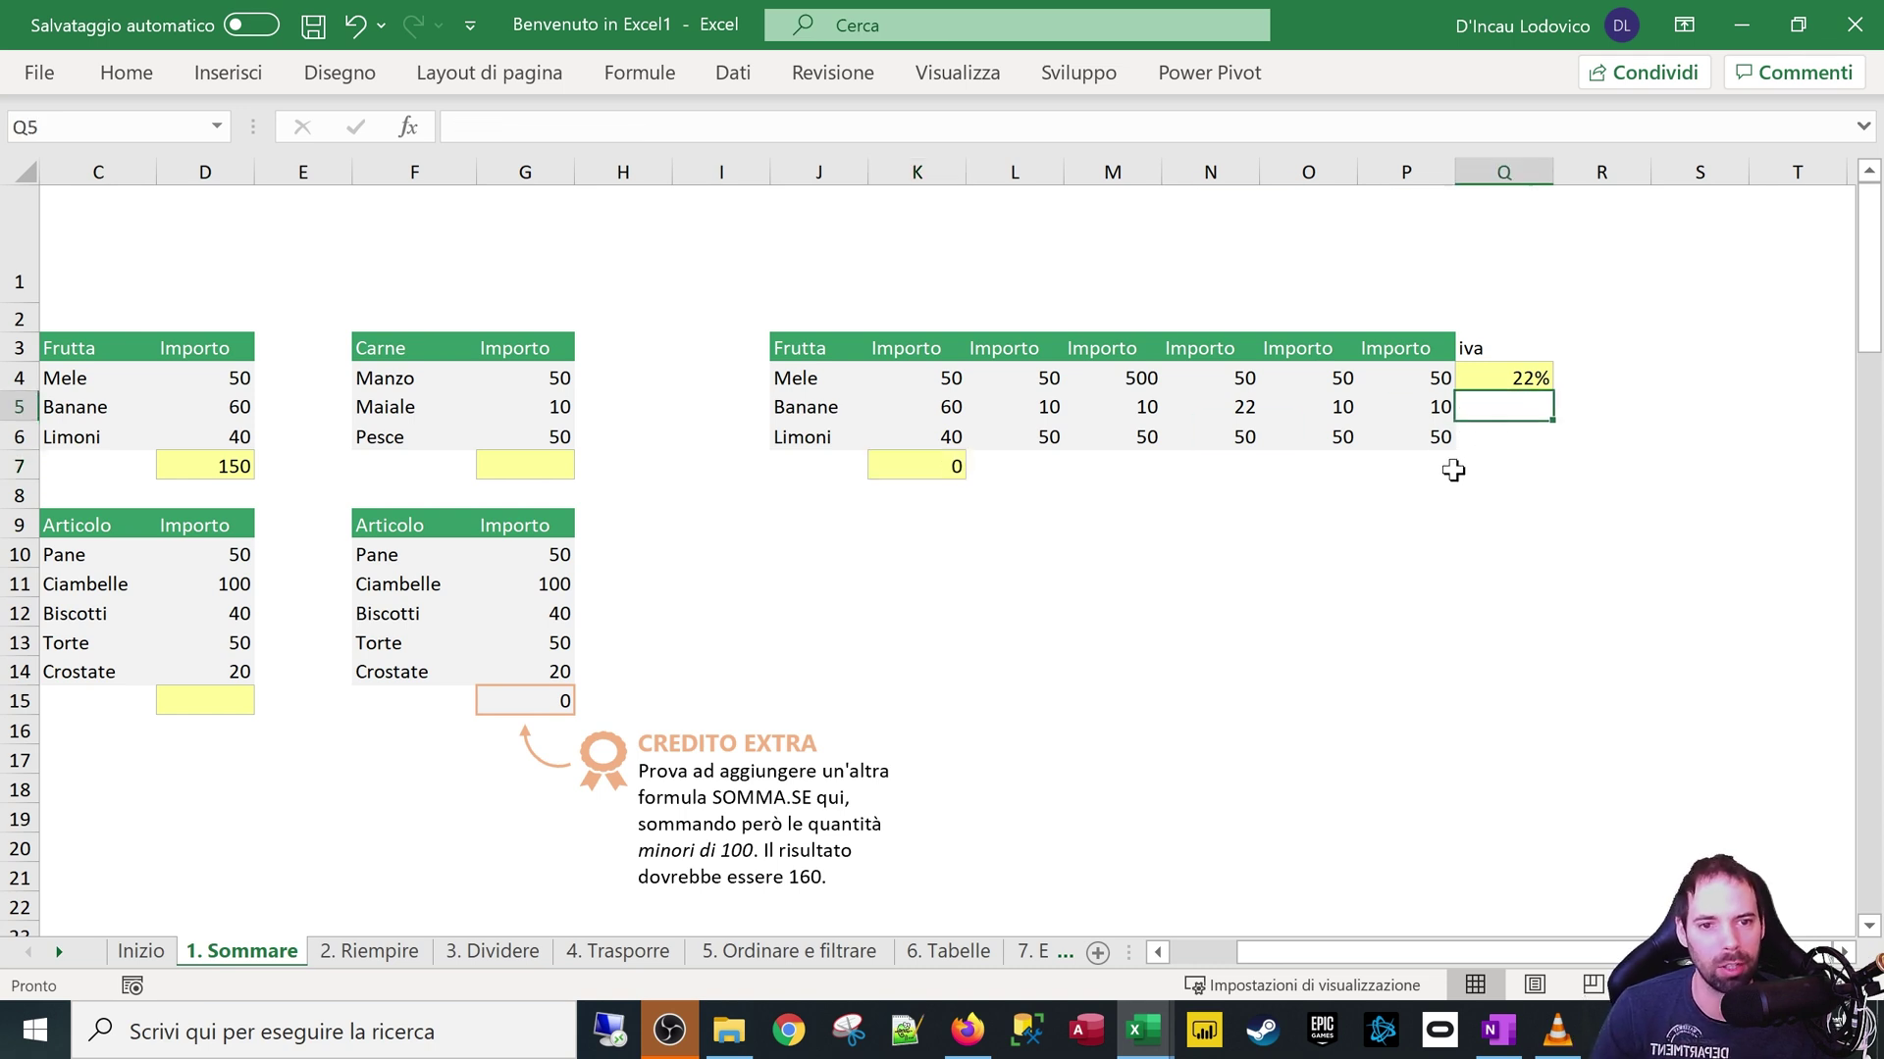
double_click(911, 463)
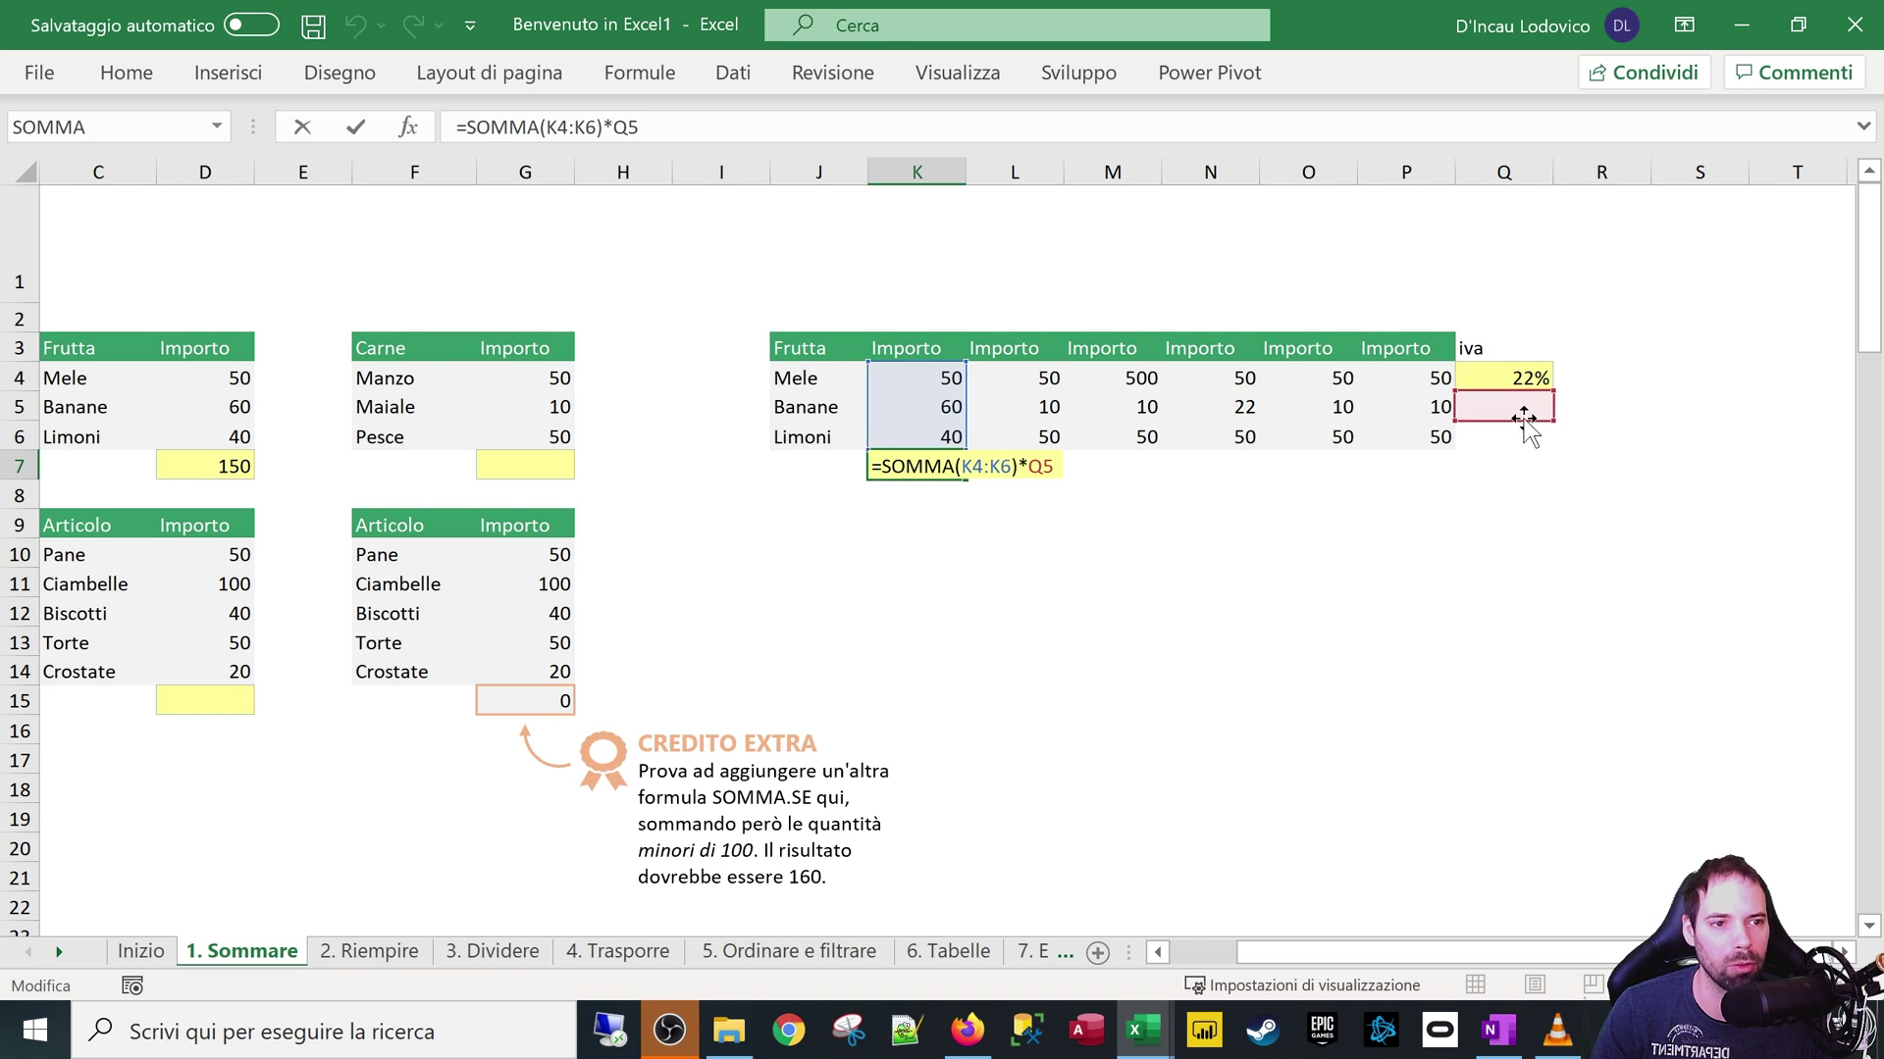
key("Return")
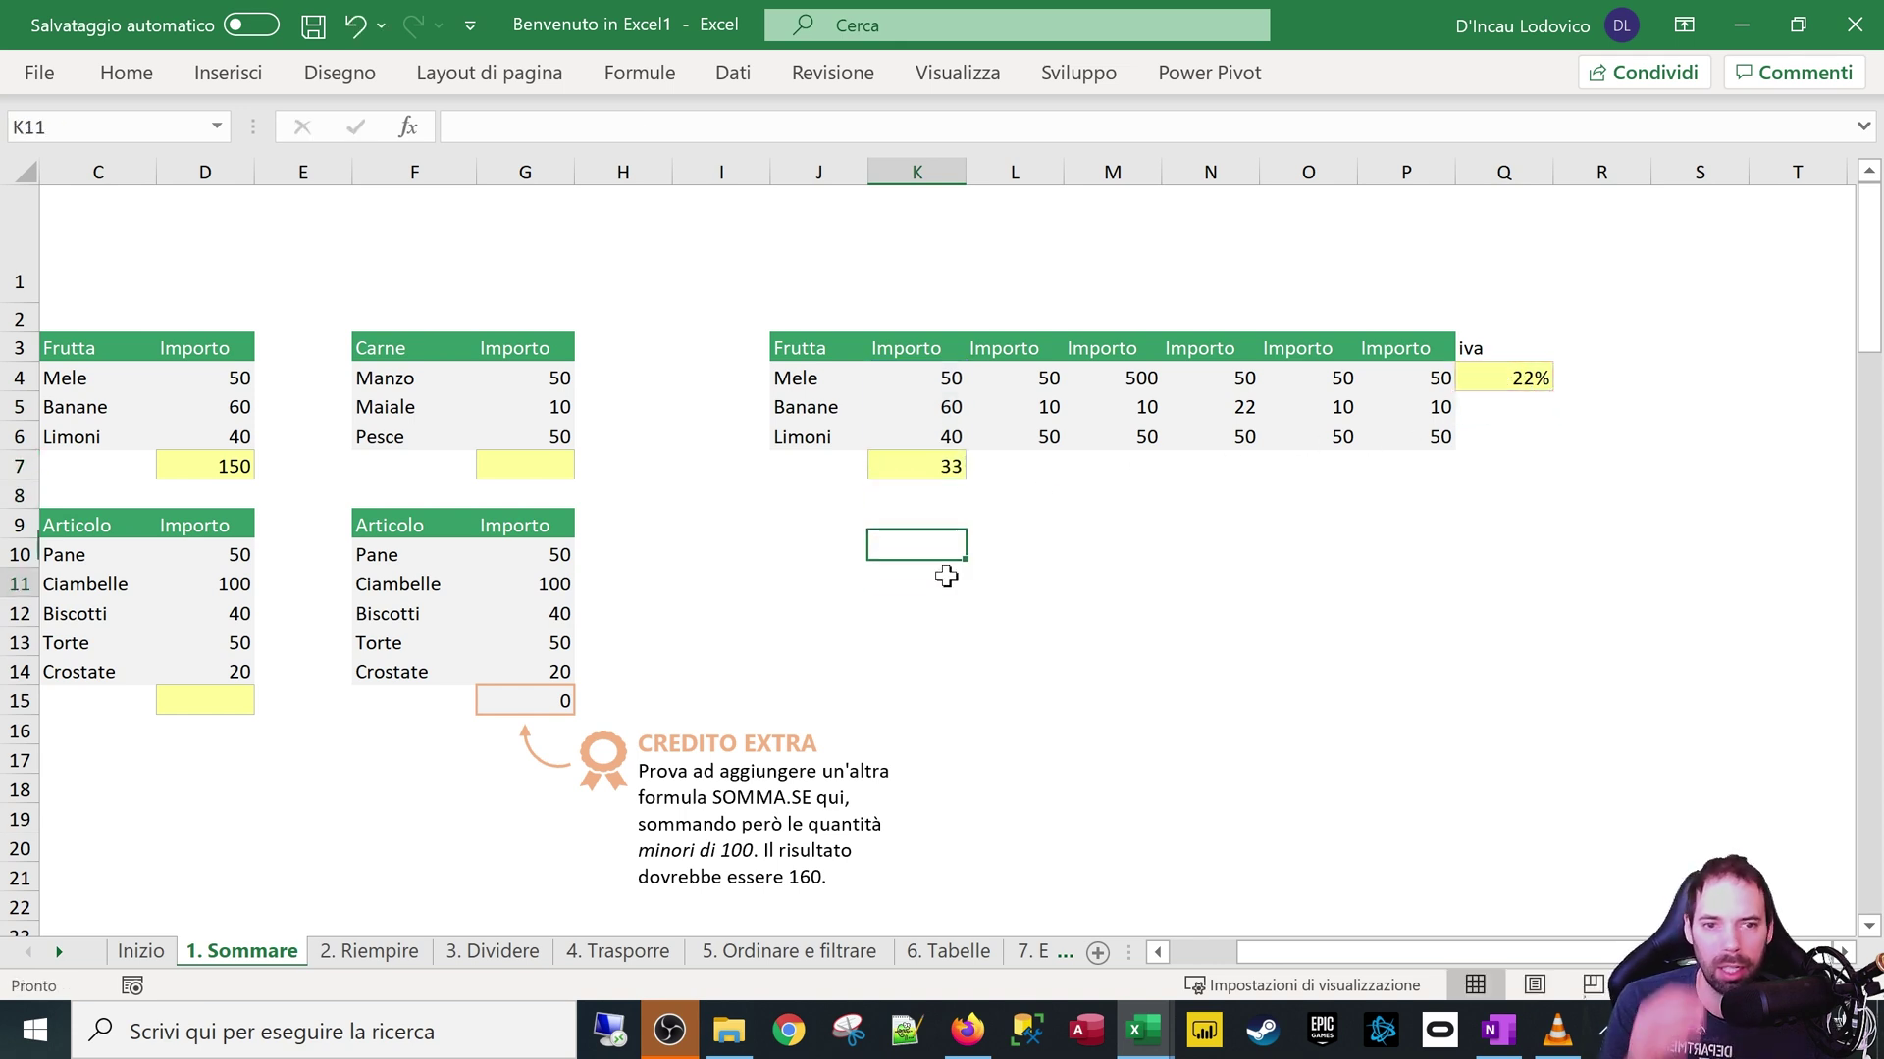
left_click(943, 579)
left_click(930, 469)
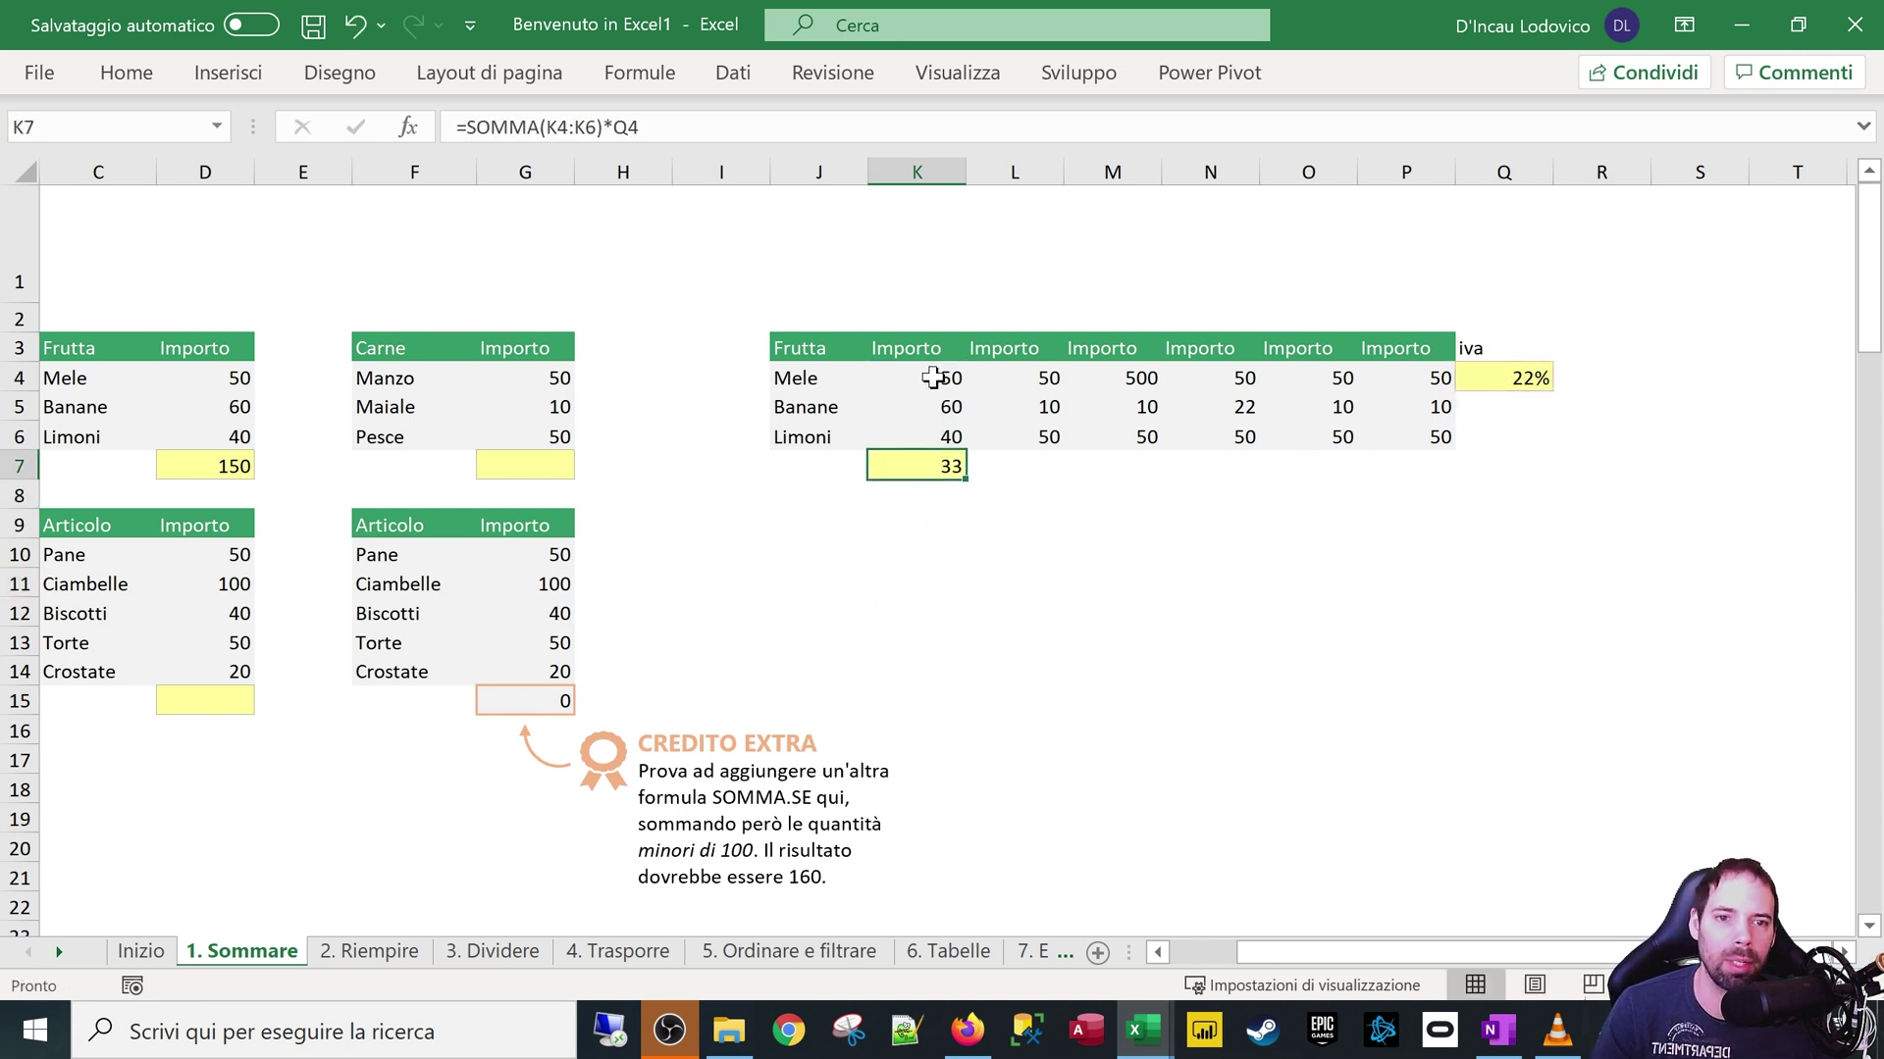
Duplicate the SOMMA(K4:K6) part inside K7's formula
left_click_drag(932, 377, 915, 435)
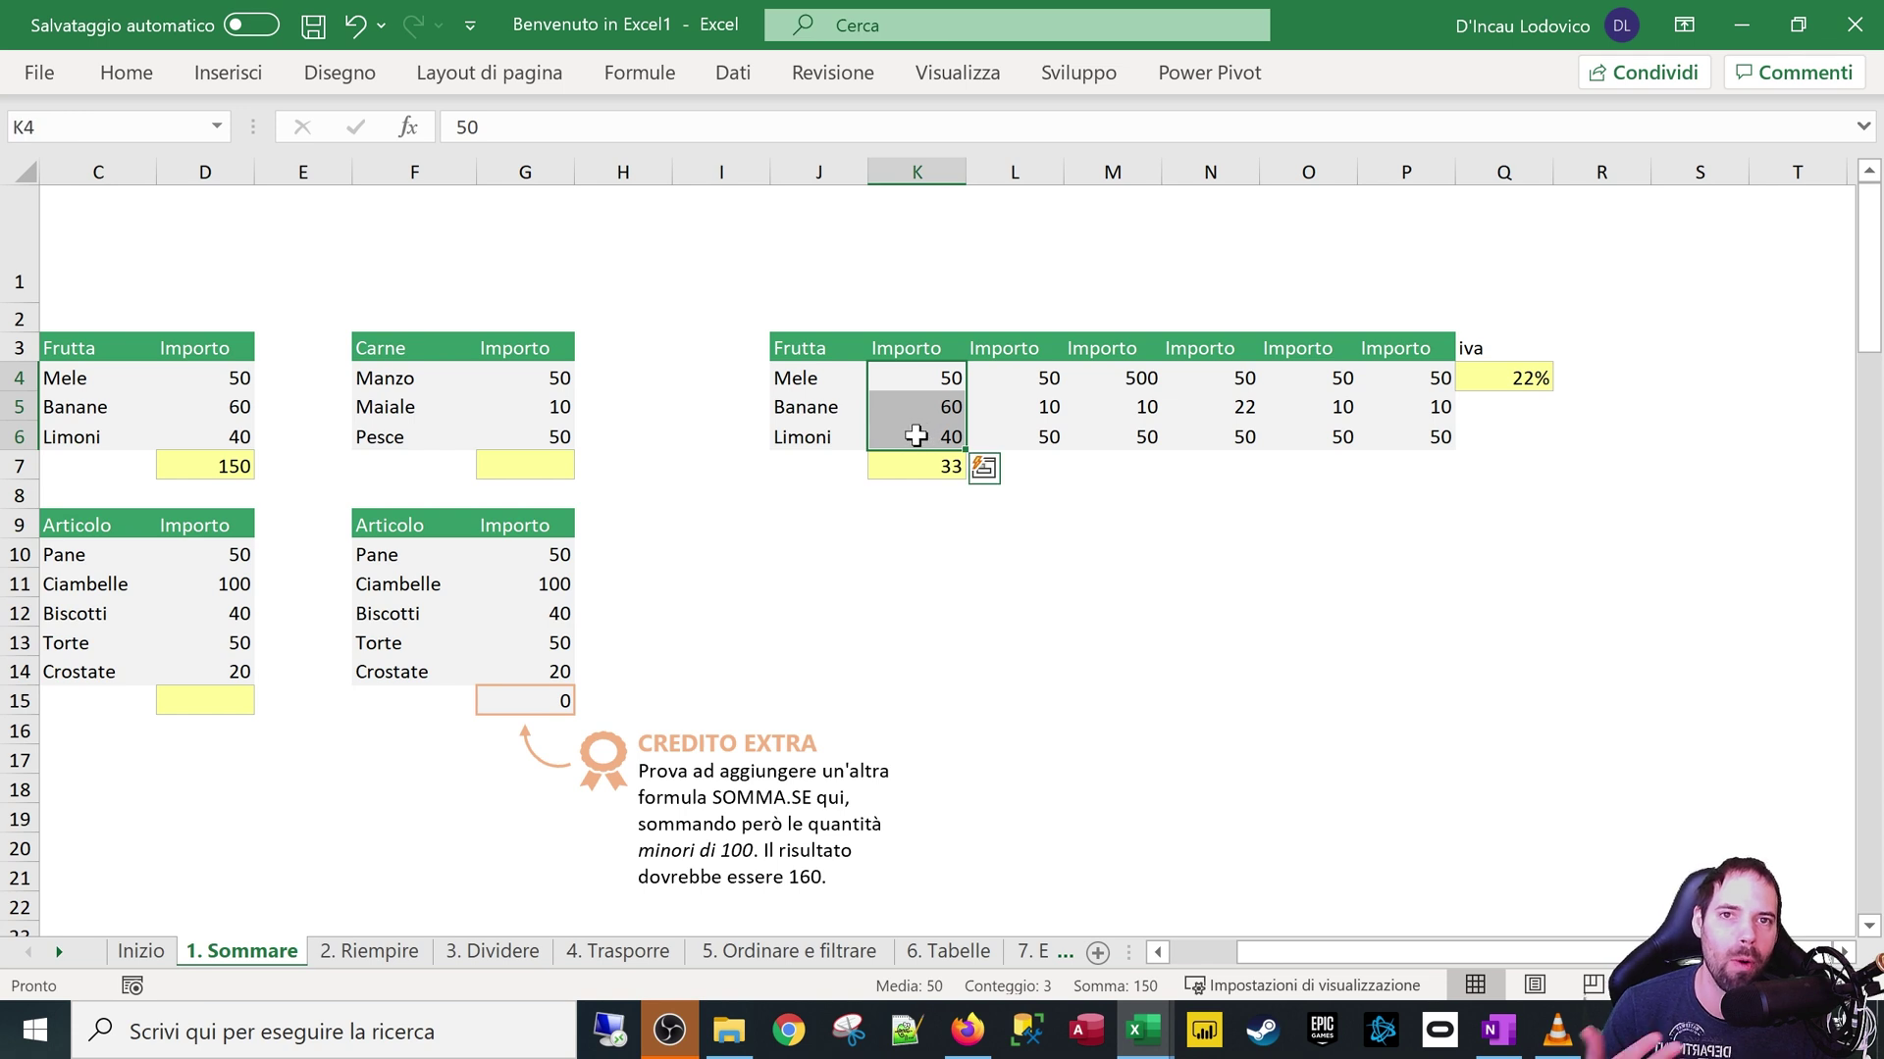
left_click(896, 467)
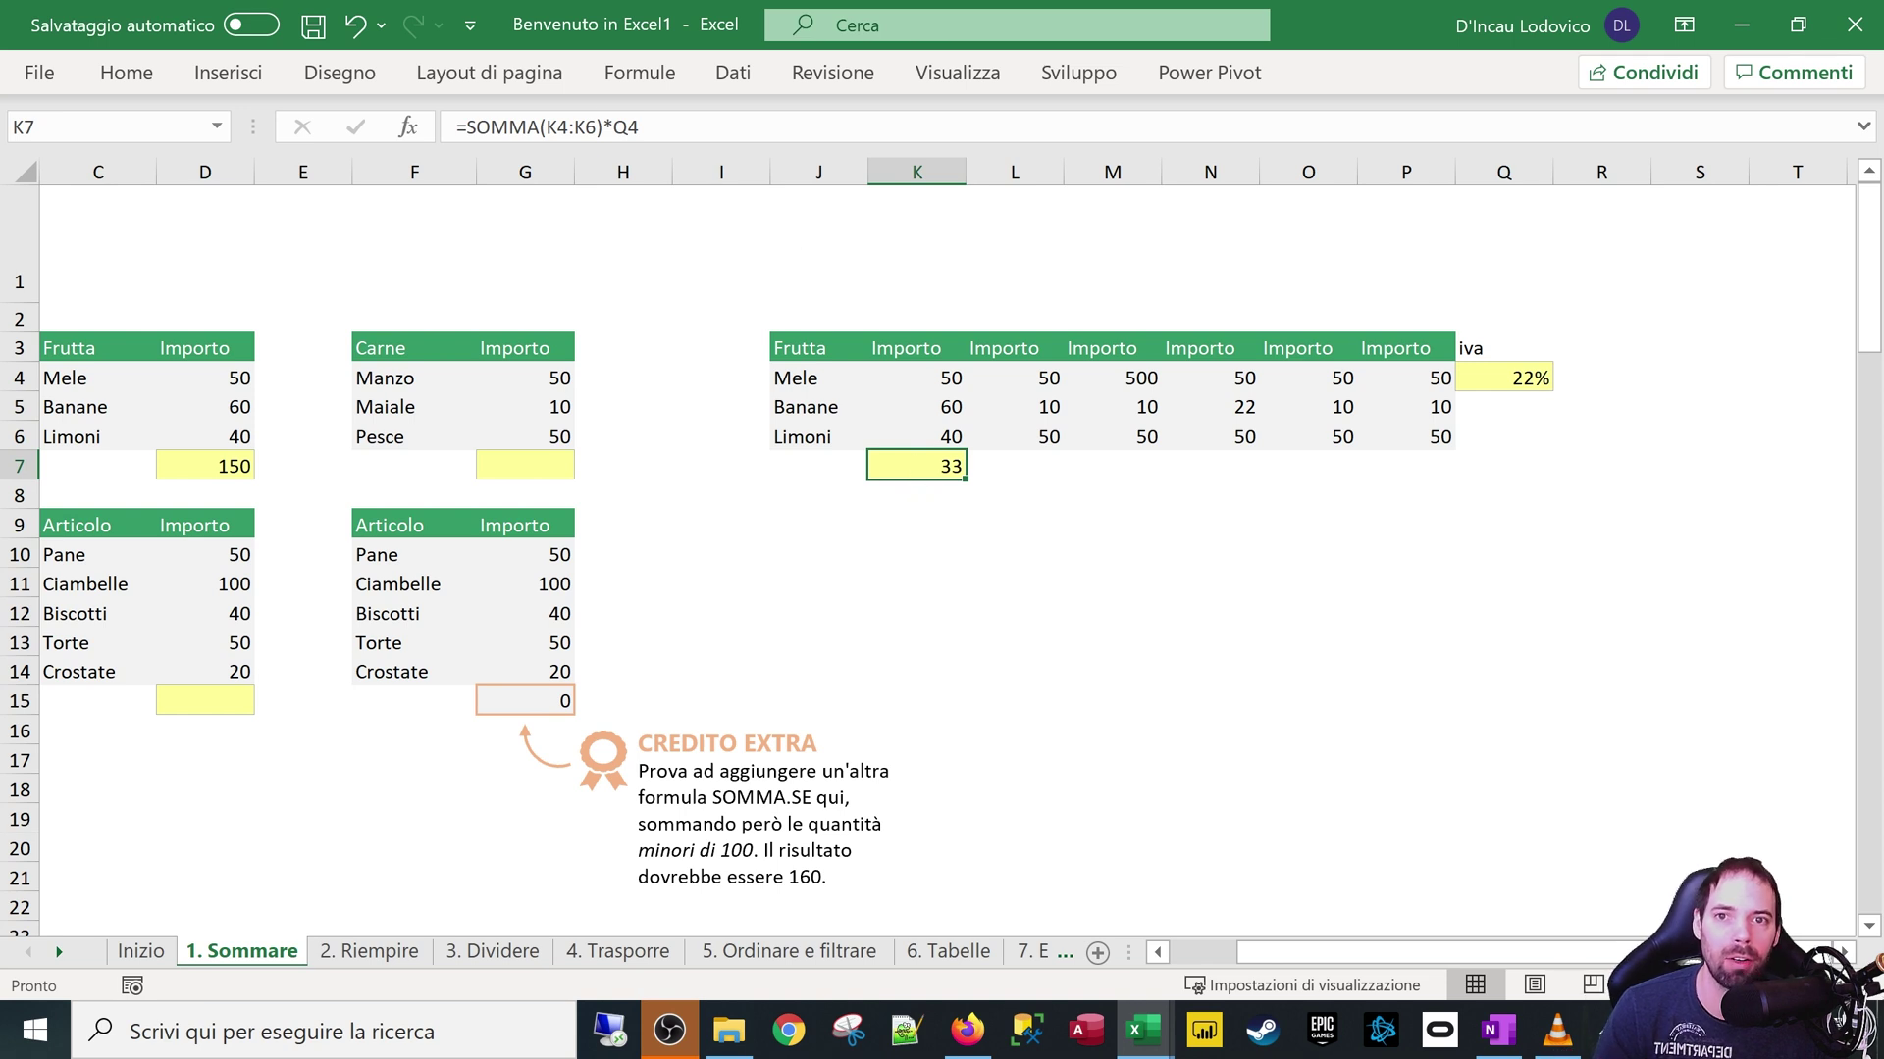
left_click(471, 127)
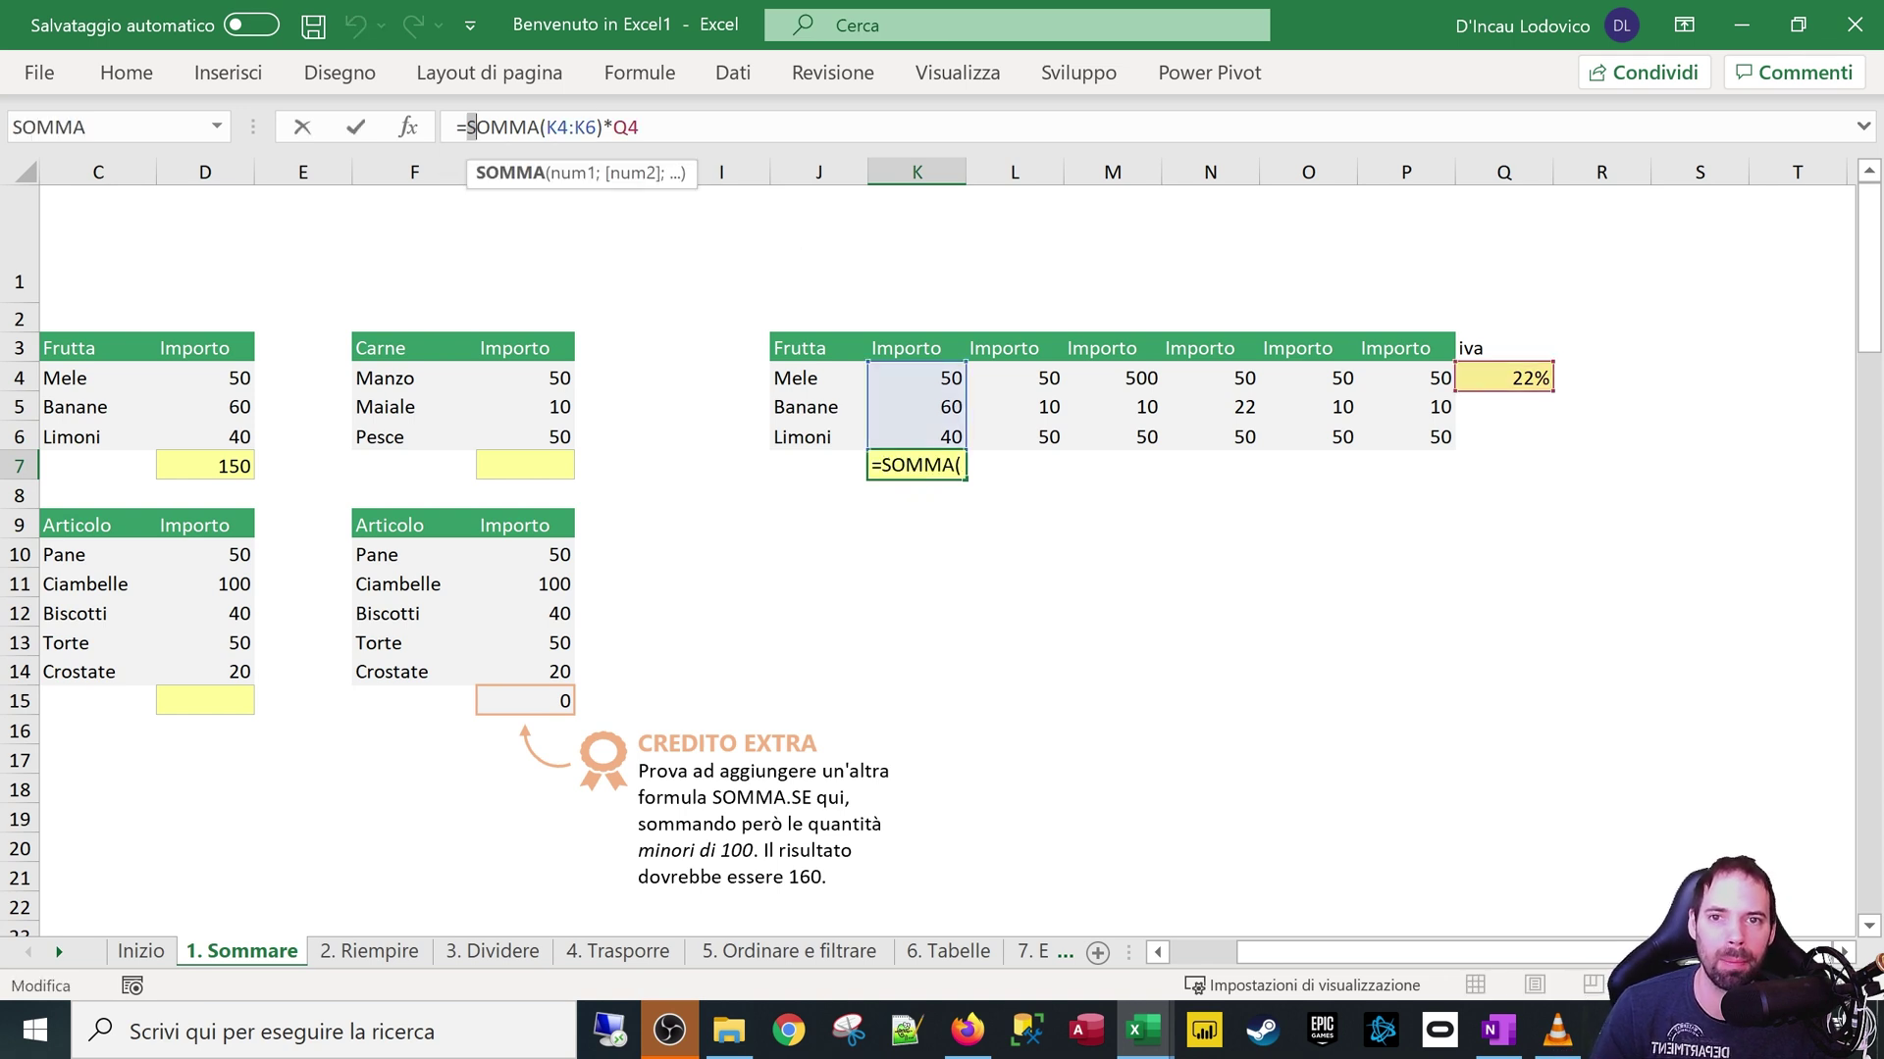
left_click_drag(467, 126, 601, 127)
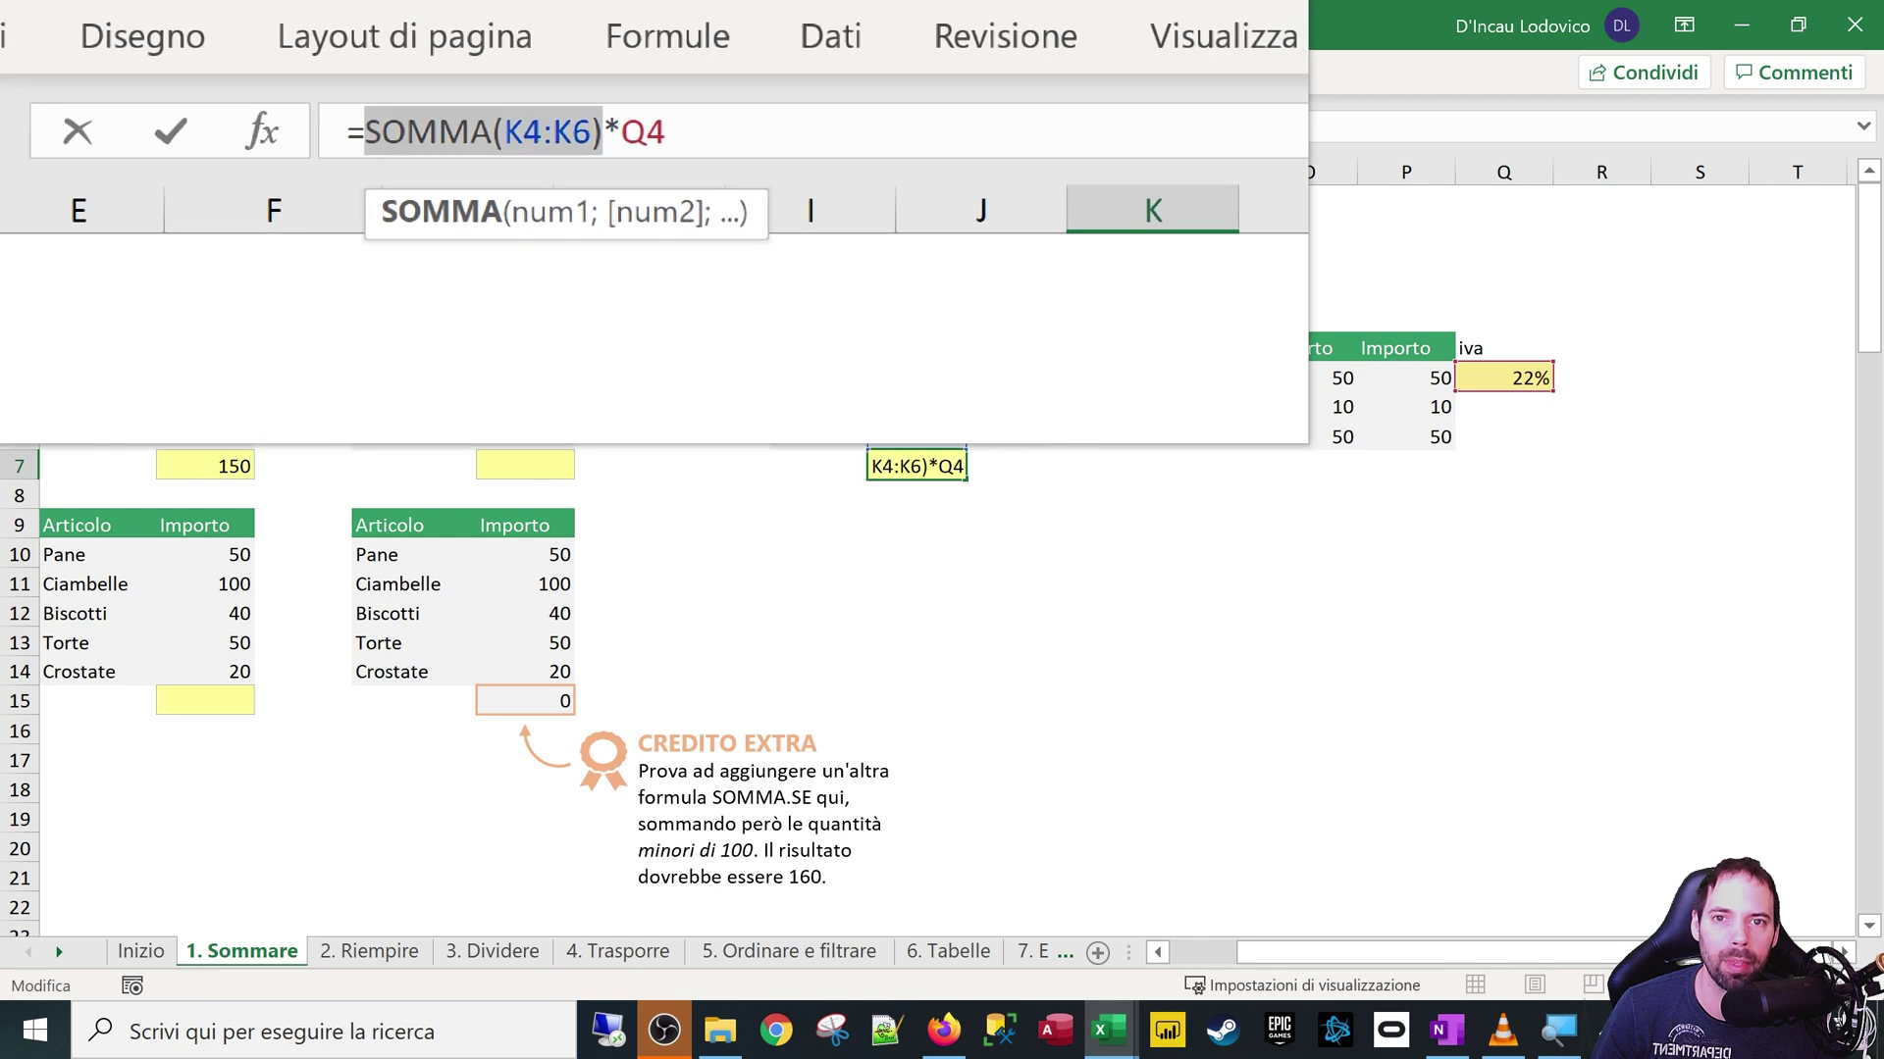
key("ctrl+c")
key("Left")
key("ctrl+v")
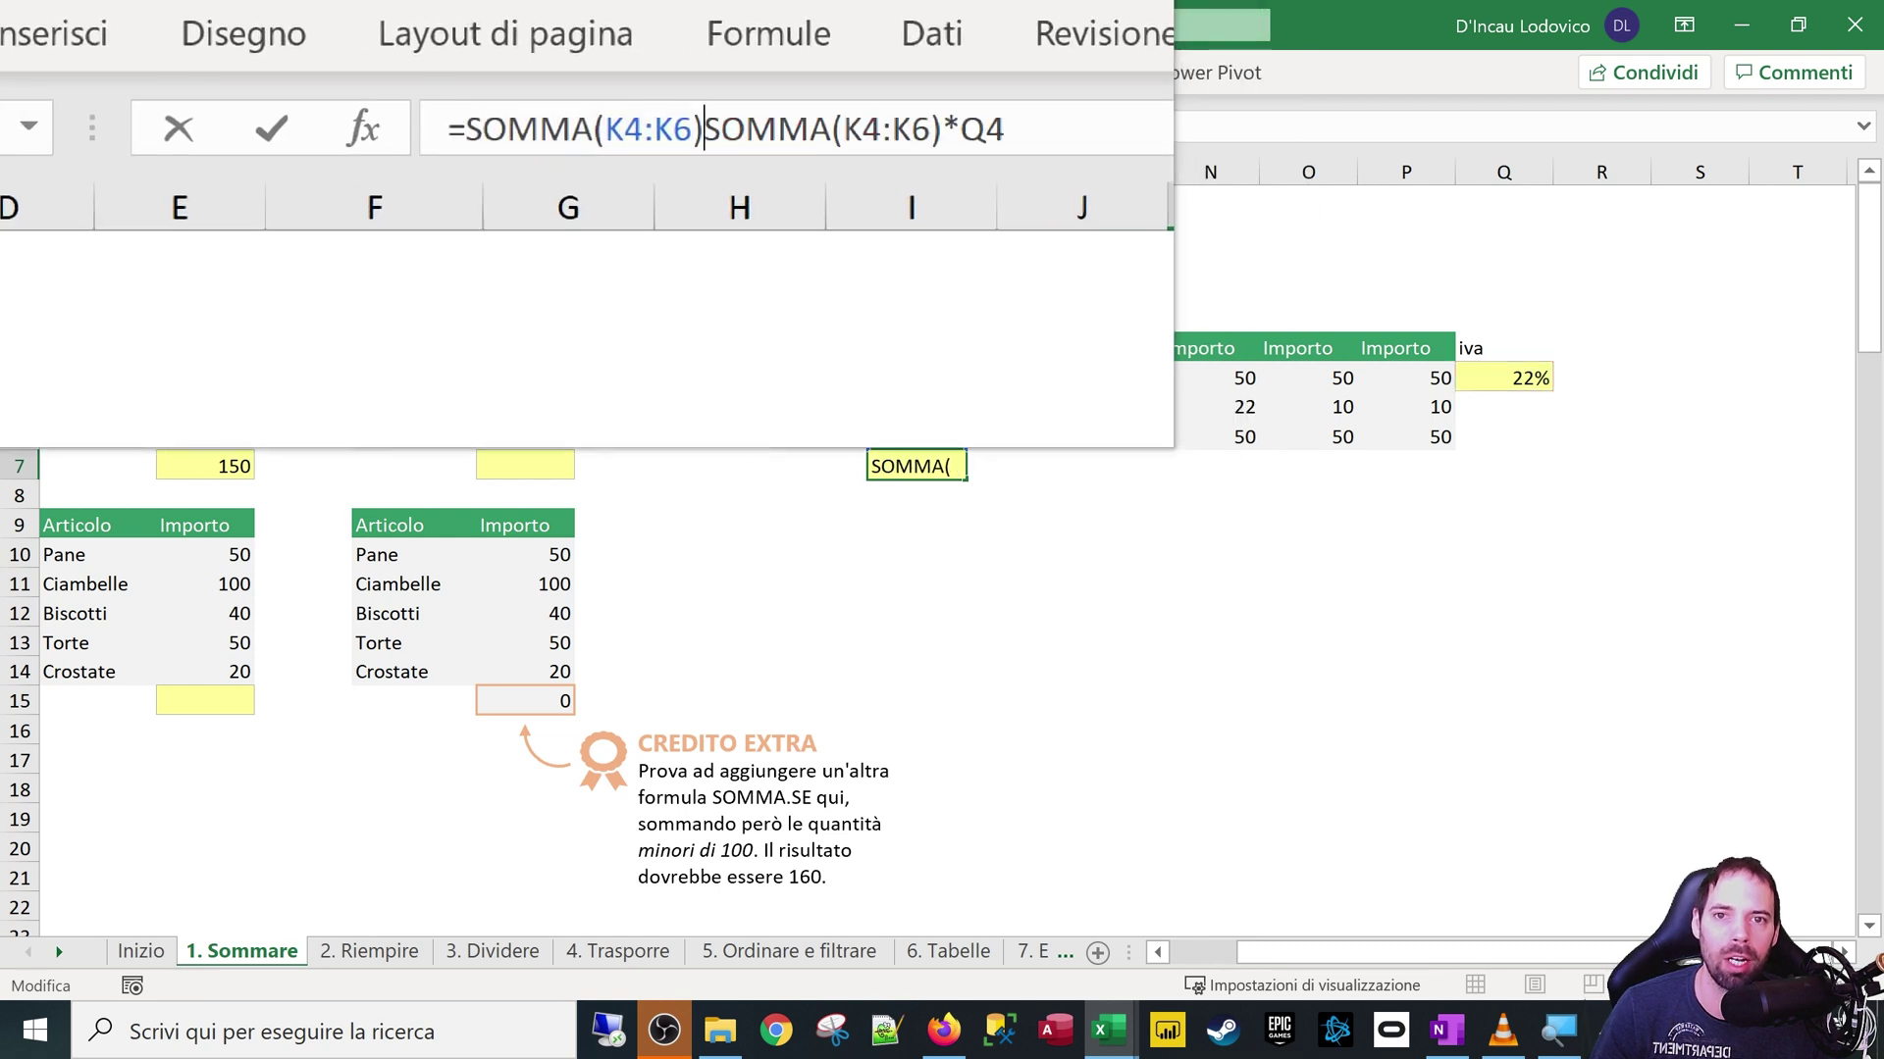
Complete K7 as =SOMMA(K4:K6)+(SOMMA(K4:K6)*Q4) and commit it, showing 183
type("+")
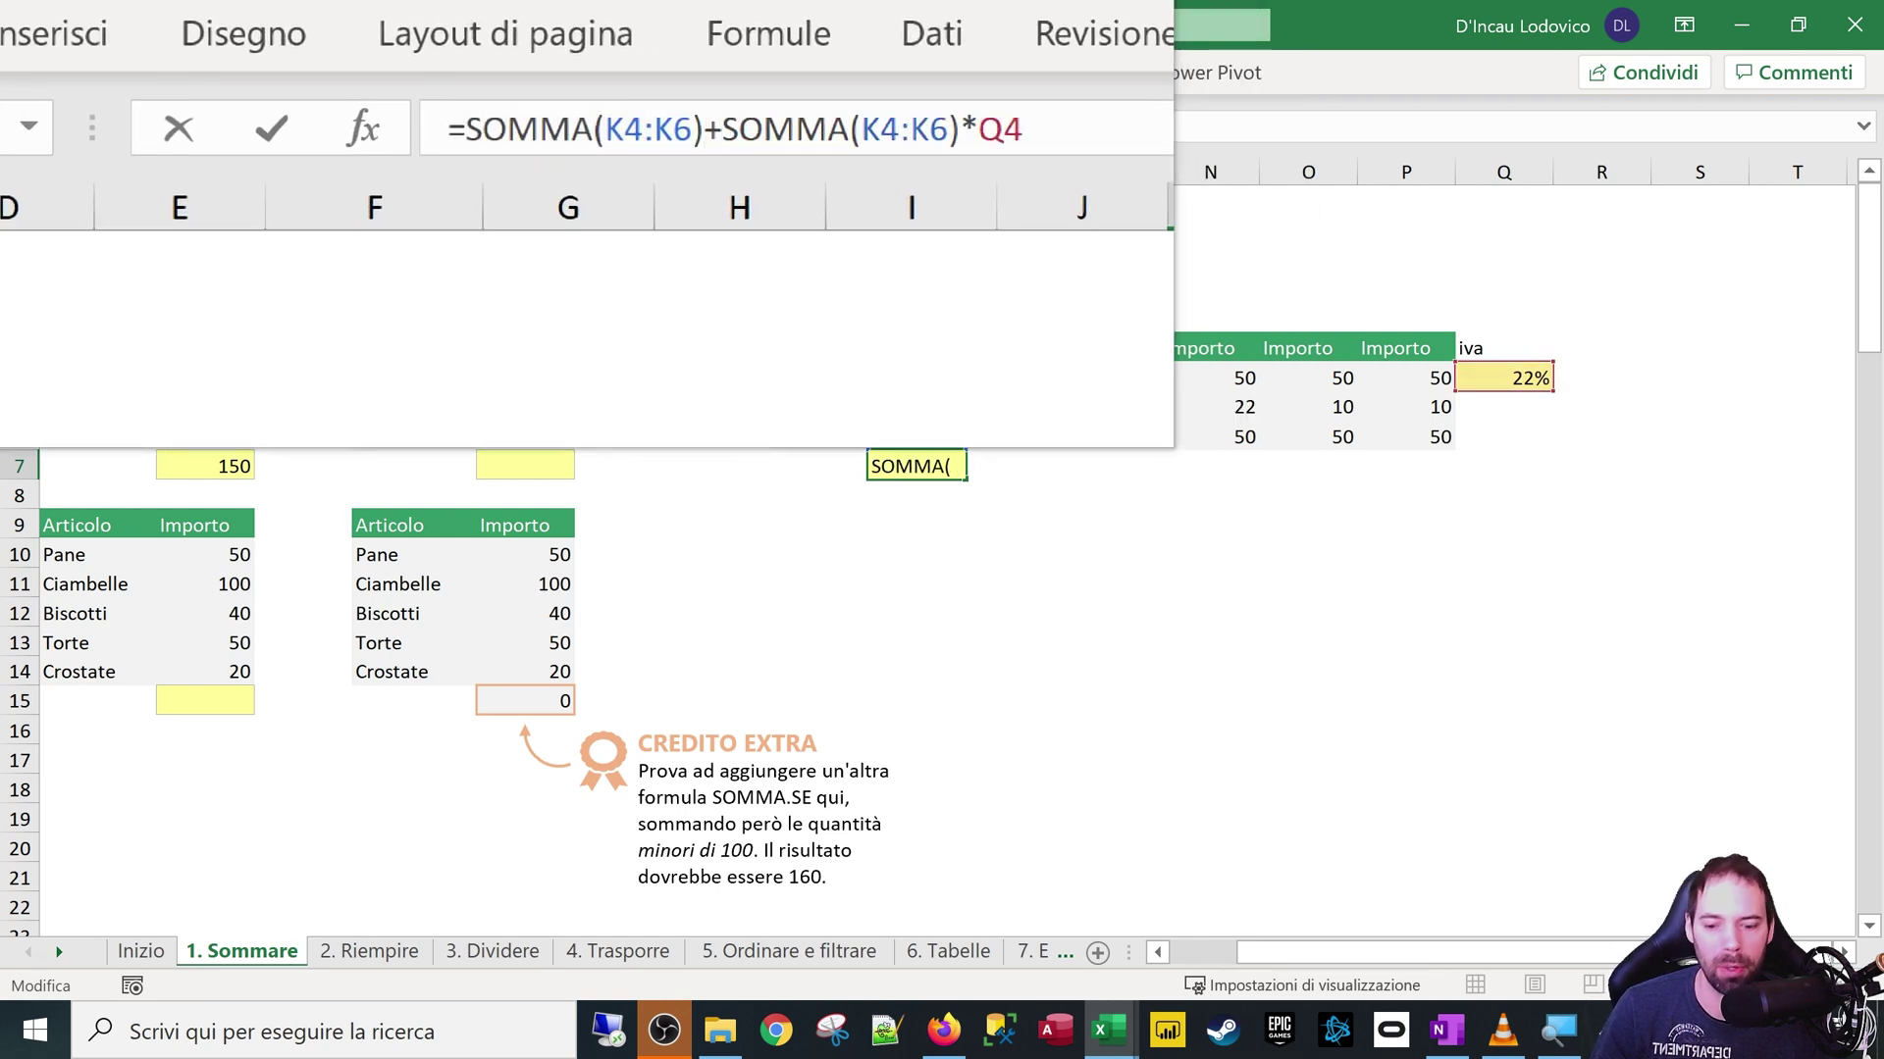
type("(")
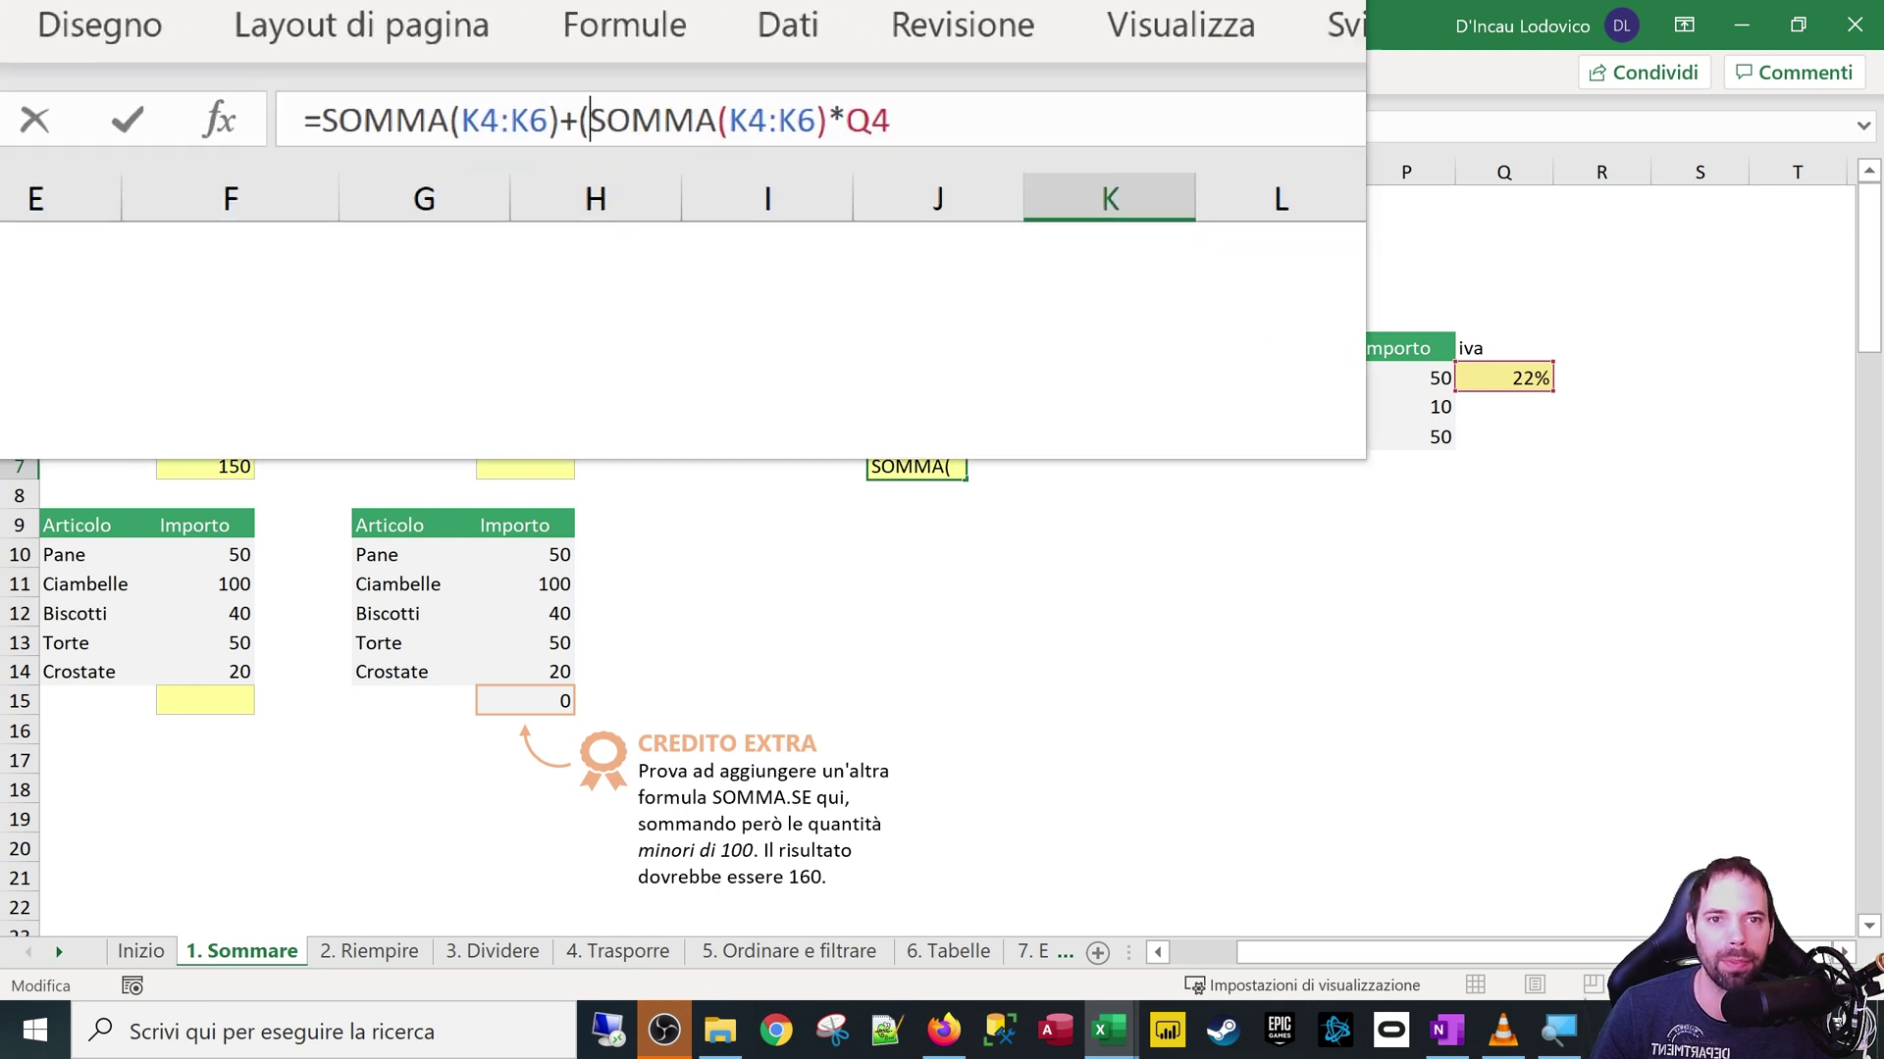
key("End")
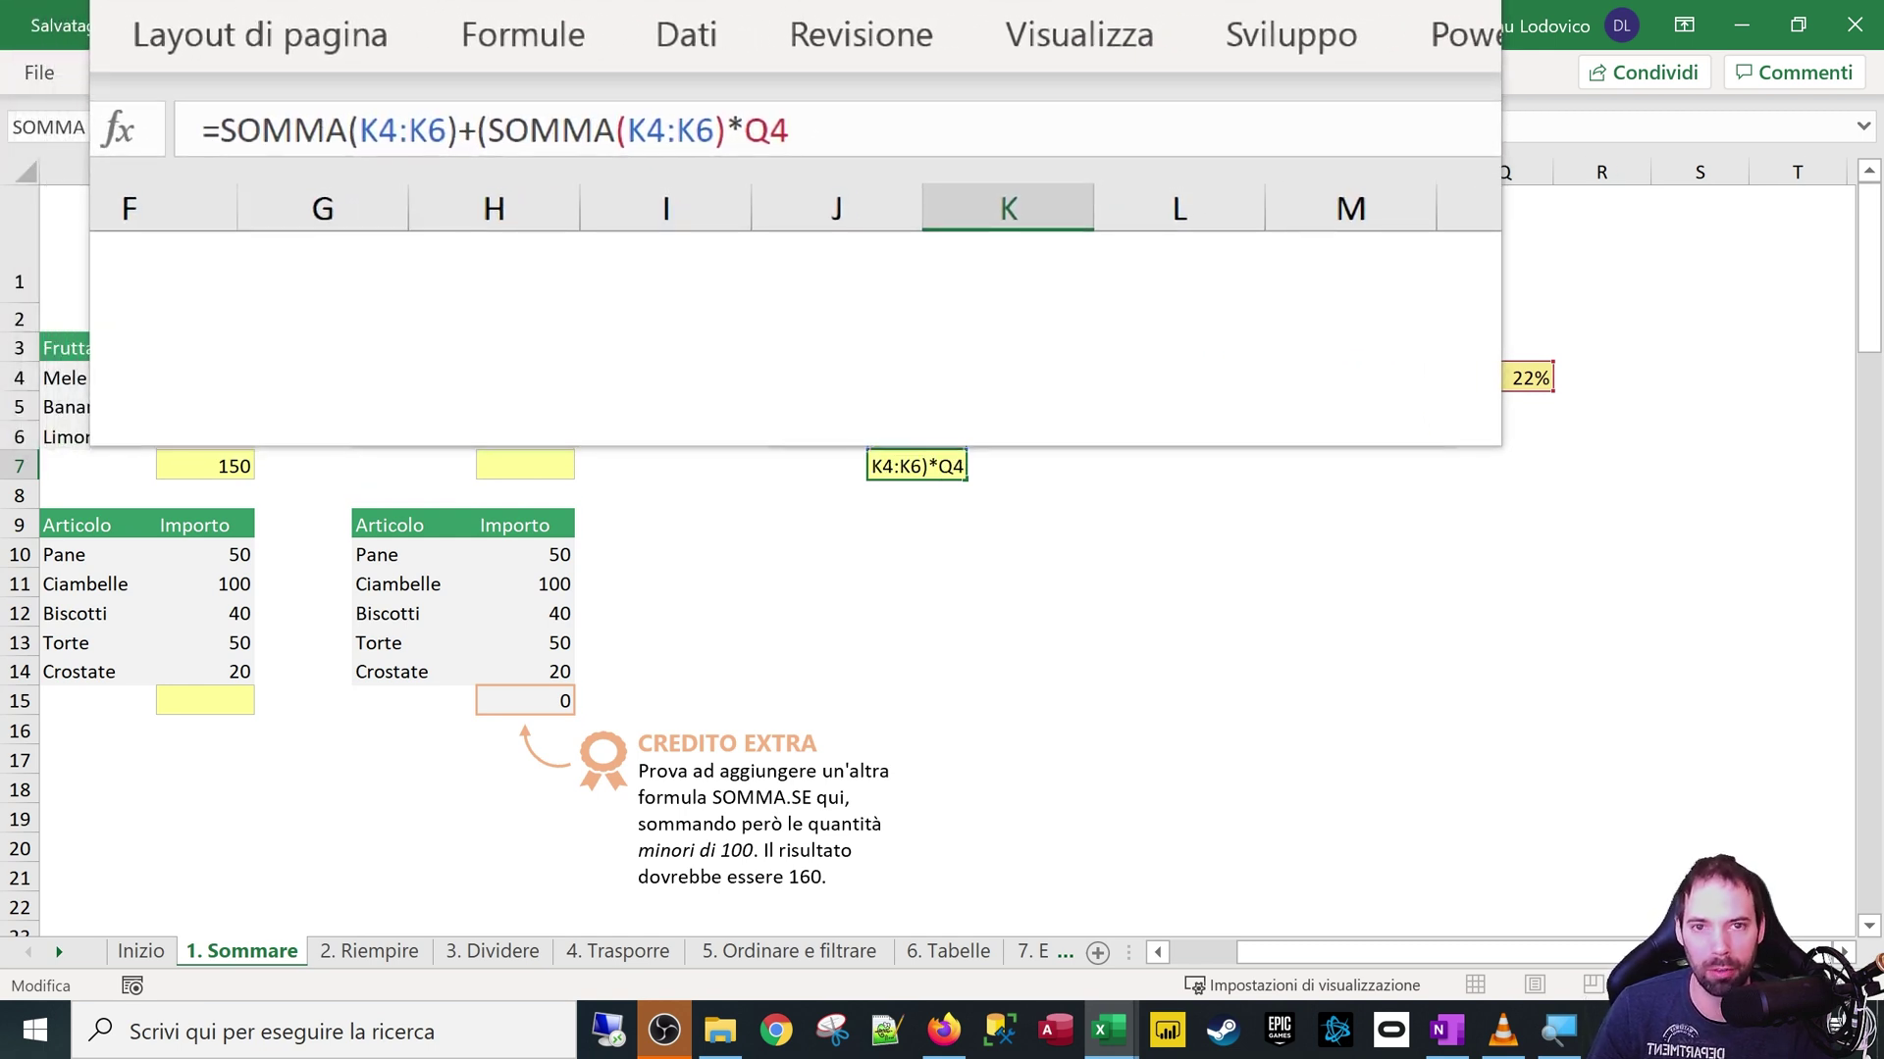
type(")")
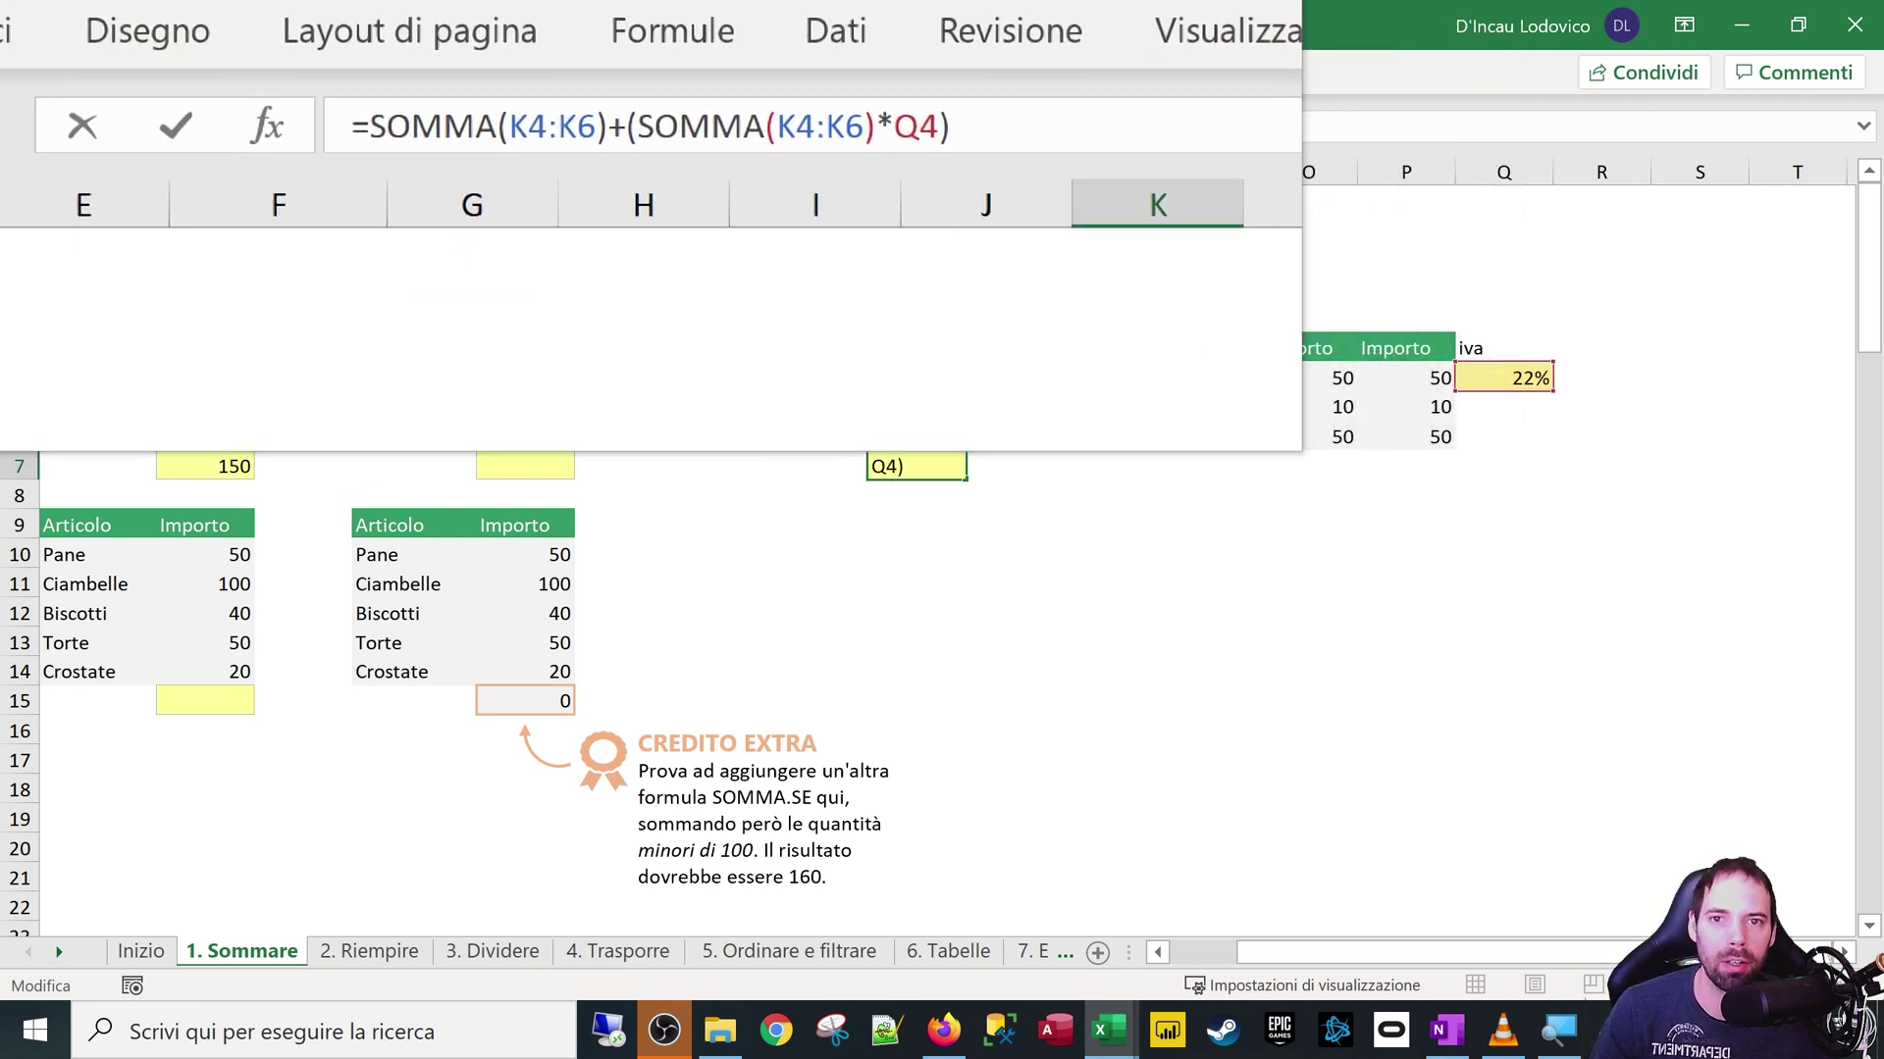
left_click_drag(607, 125, 370, 125)
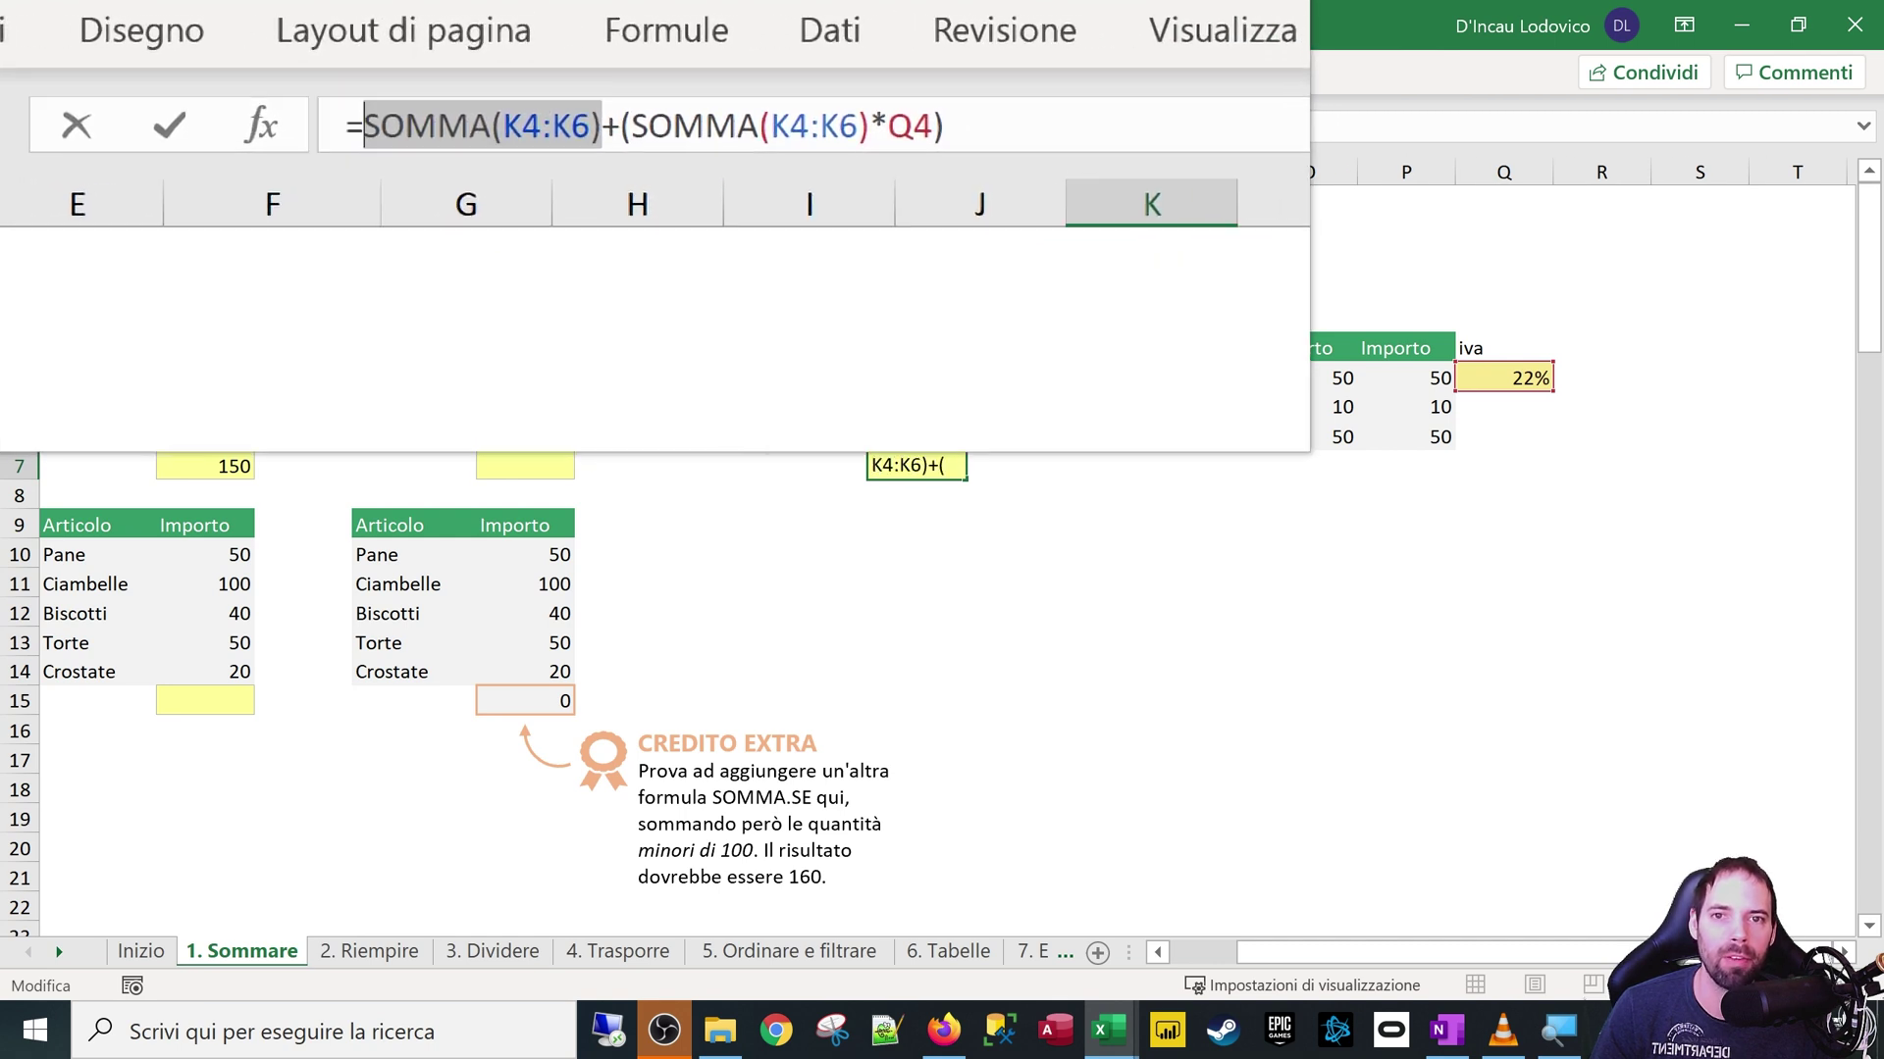
left_click_drag(705, 129, 885, 129)
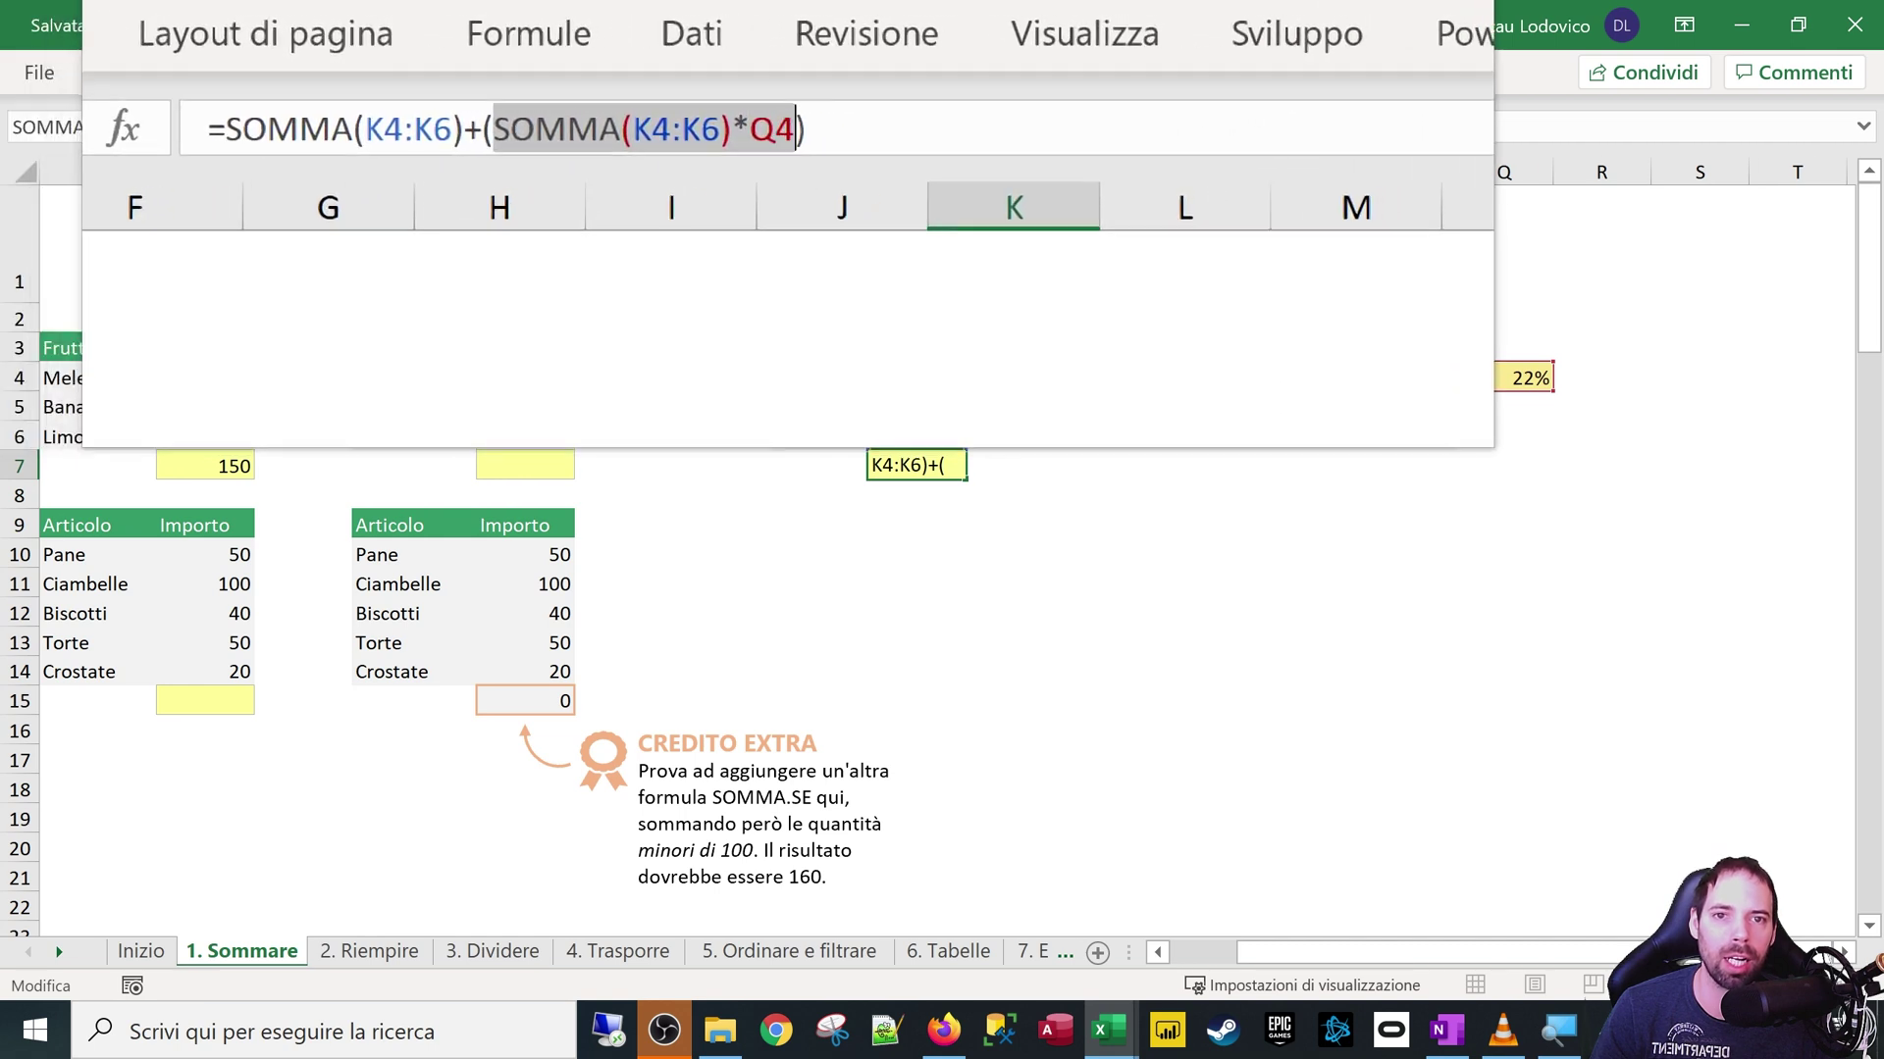
left_click_drag(666, 125, 807, 124)
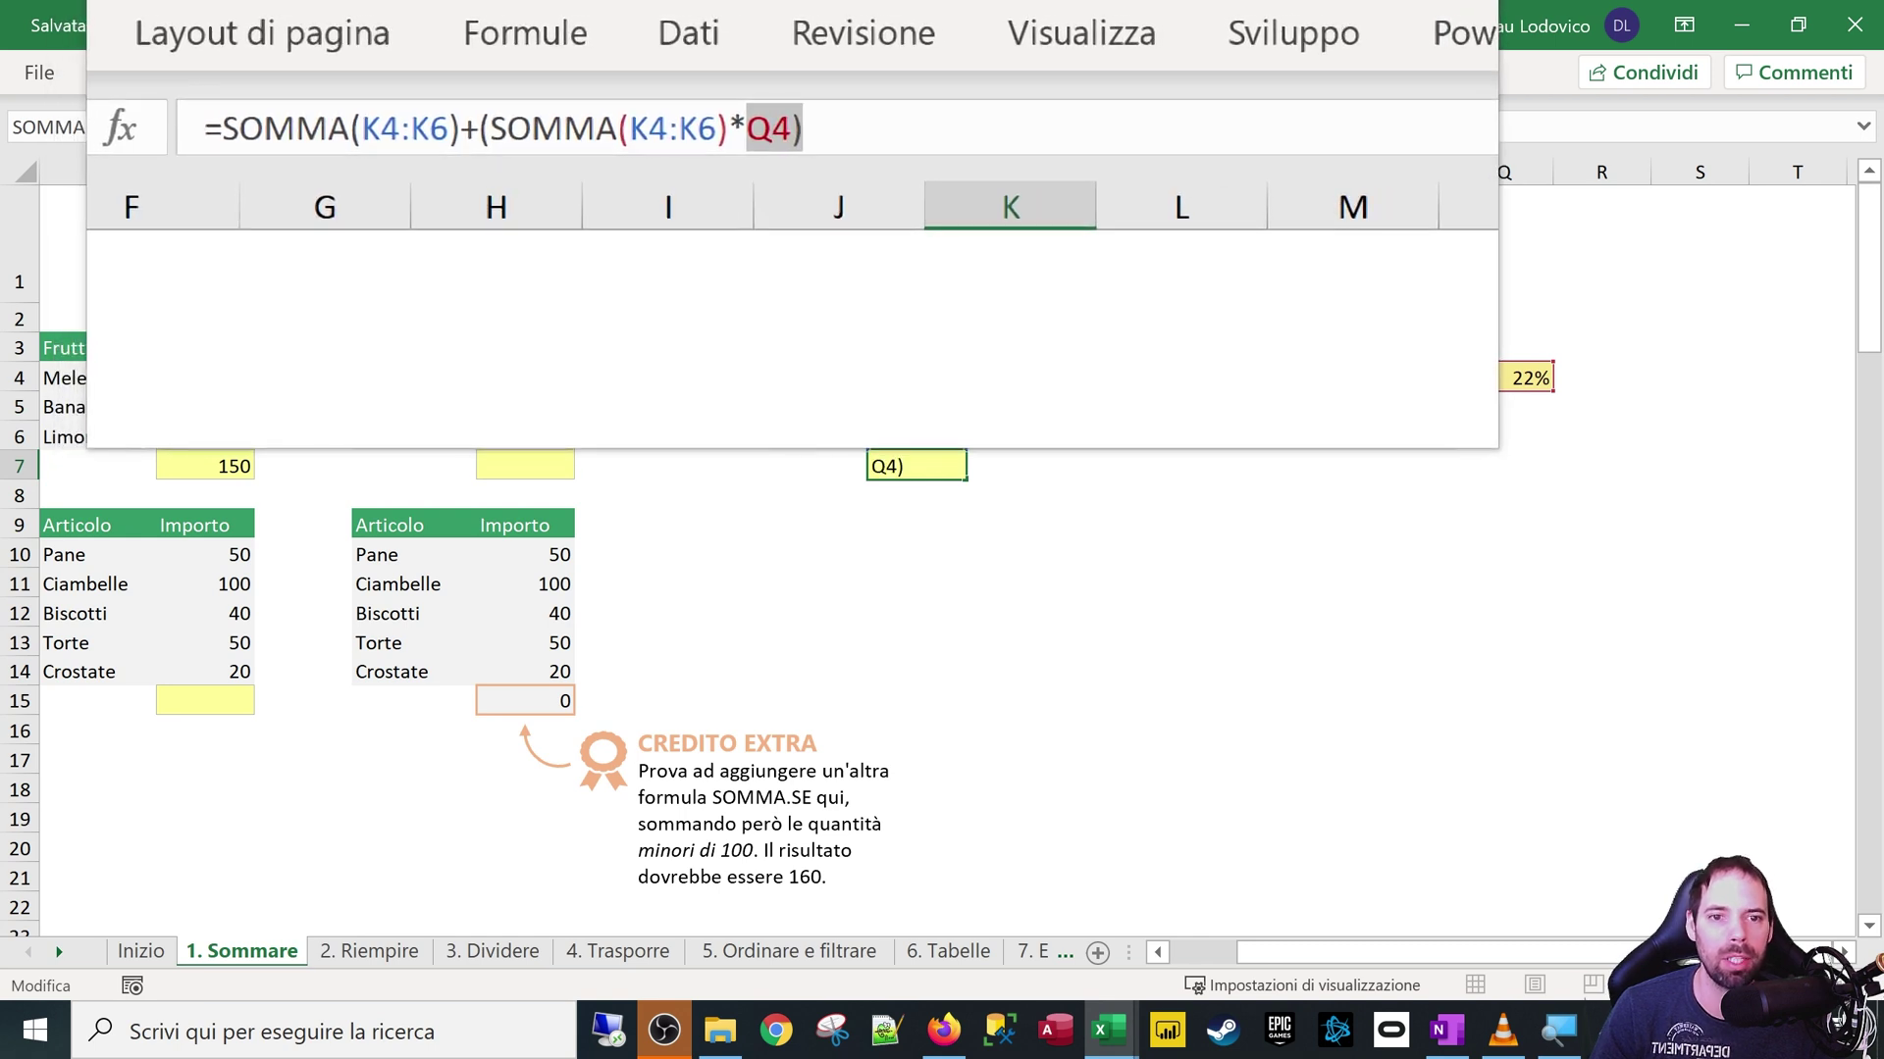
key("Return")
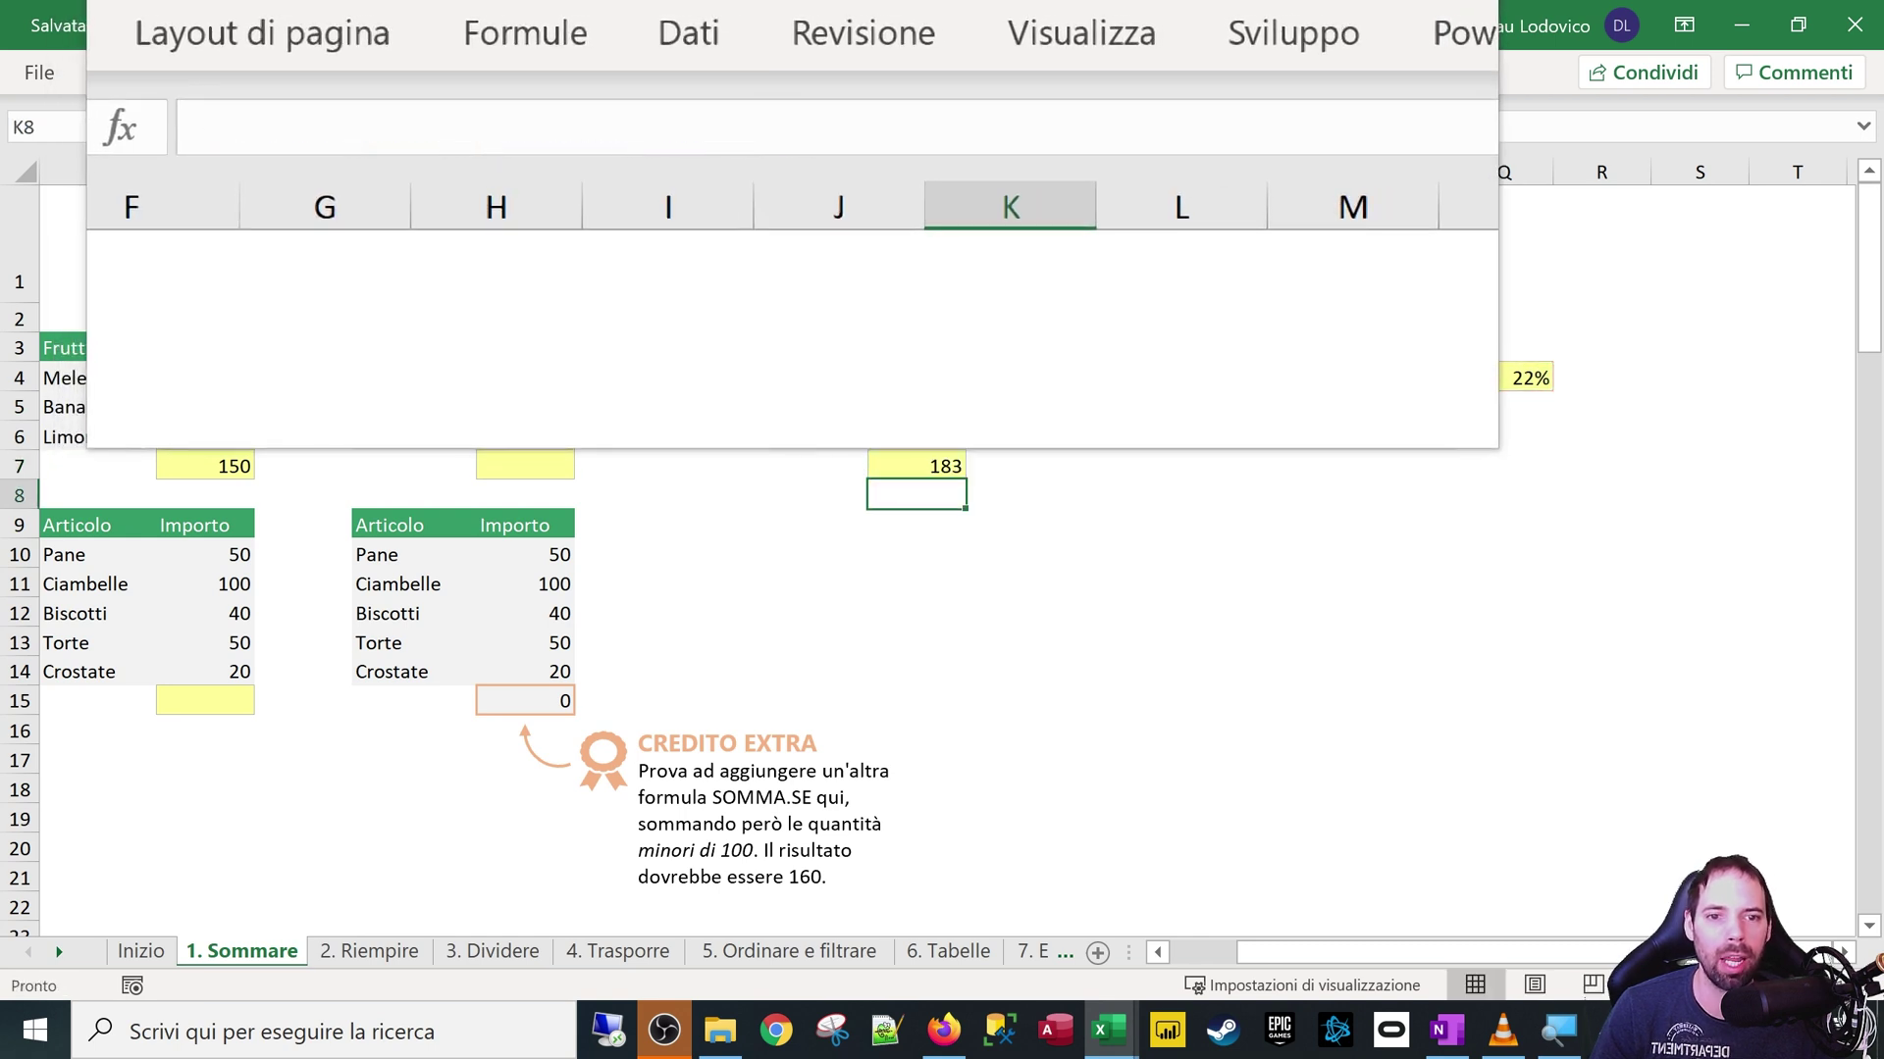
key("Up")
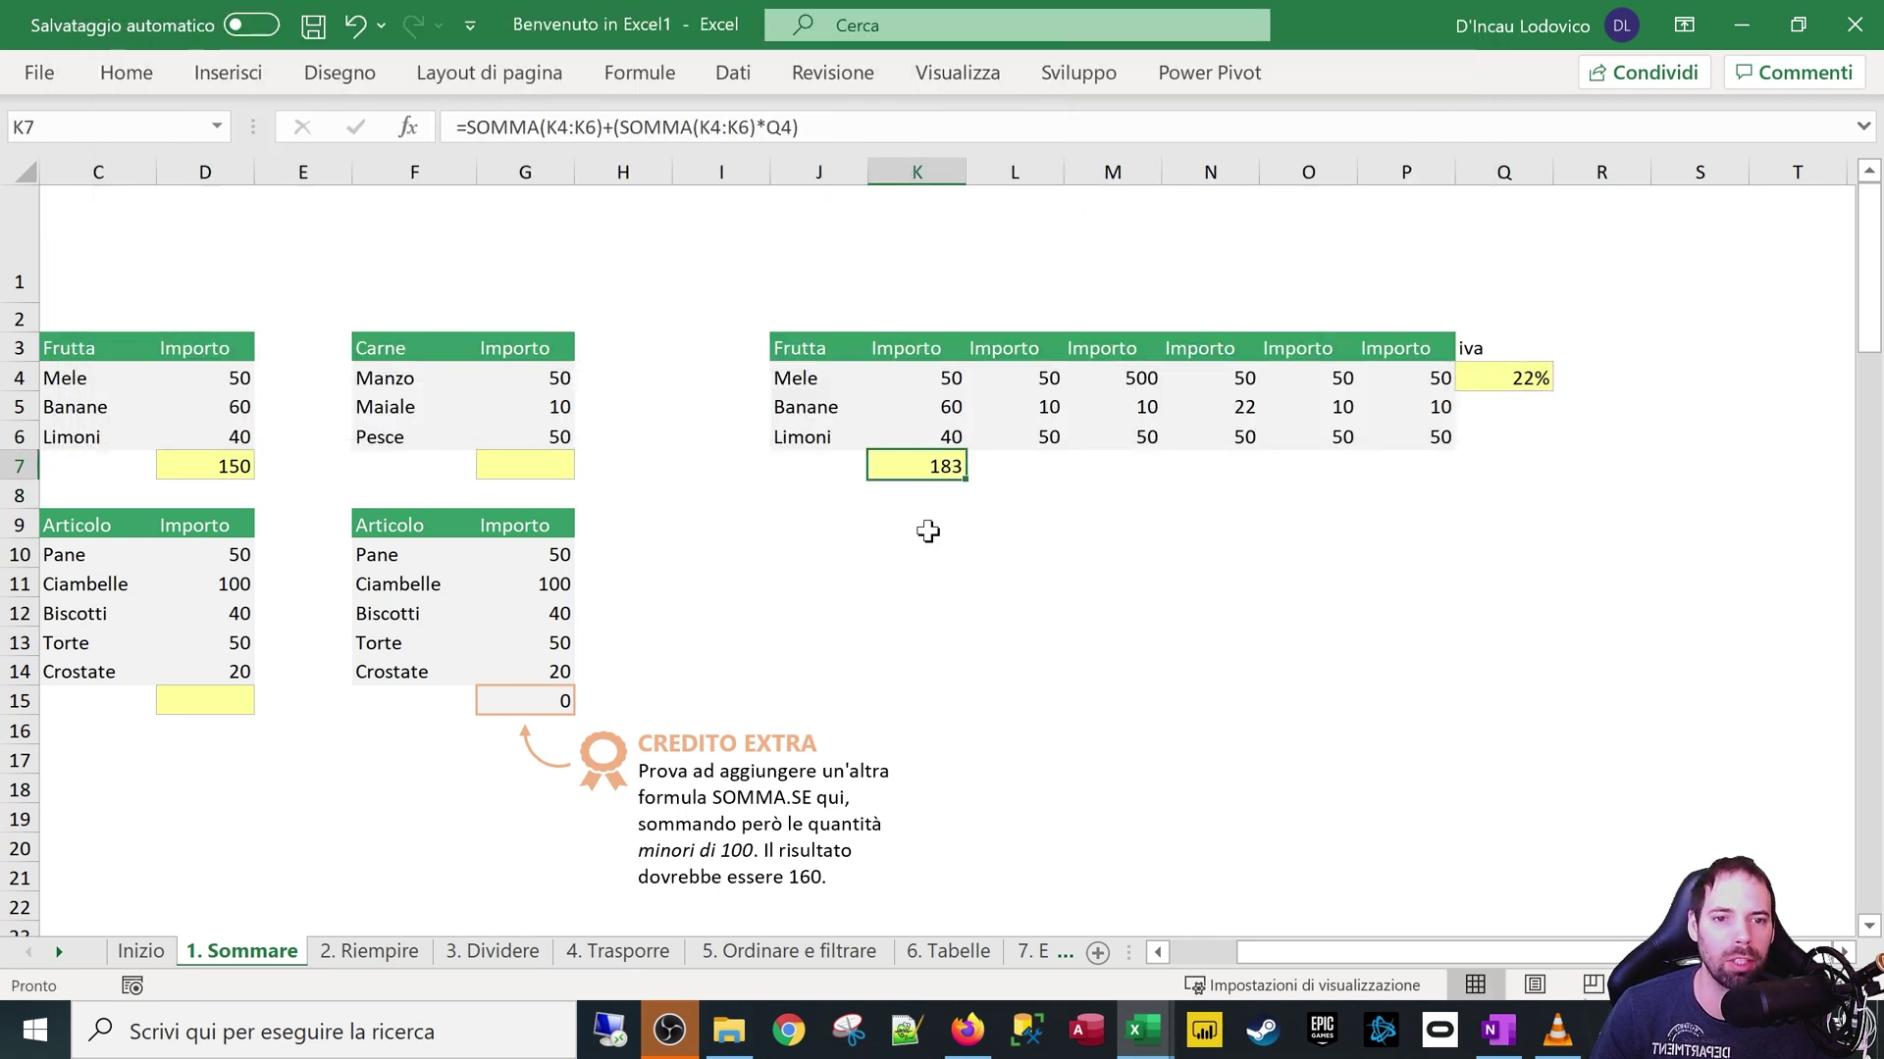
Fill K7's IVA formula across L7:P7 and inspect the shifted rate reference in L7
left_click(943, 491)
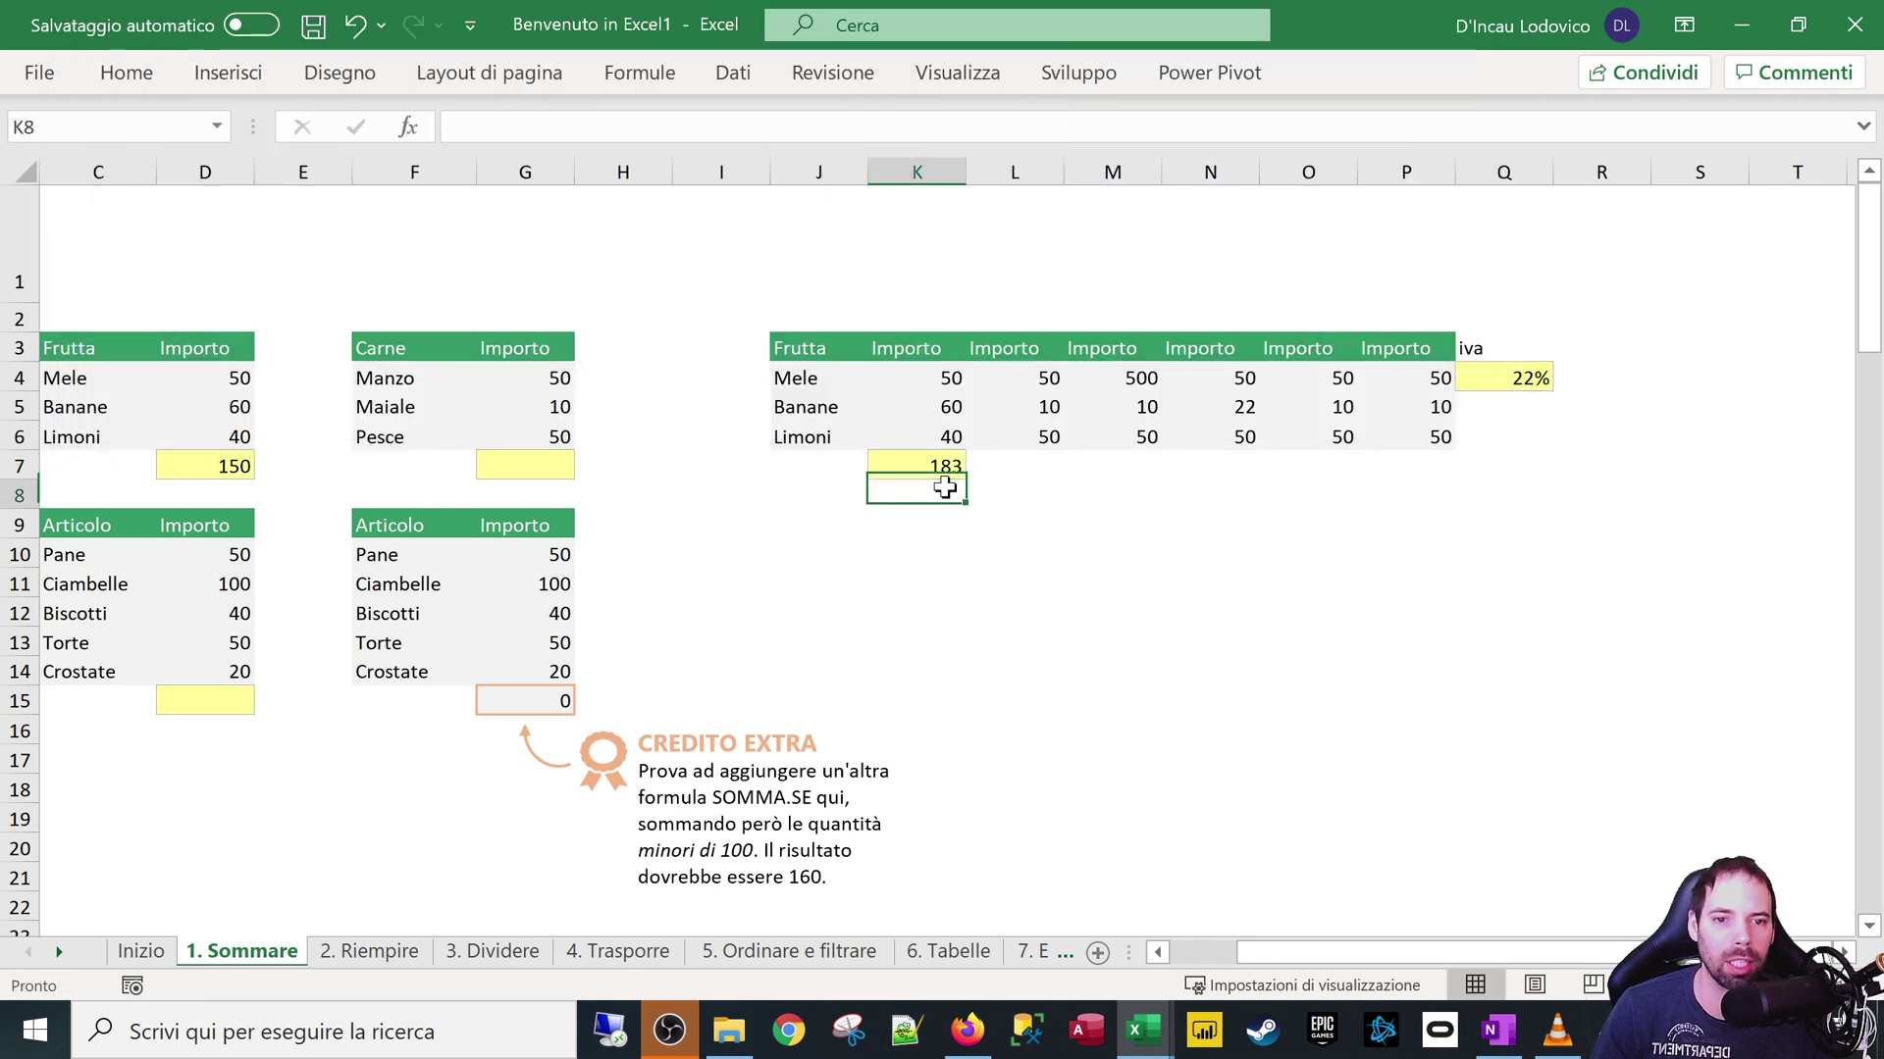
double_click(913, 477)
key("Escape")
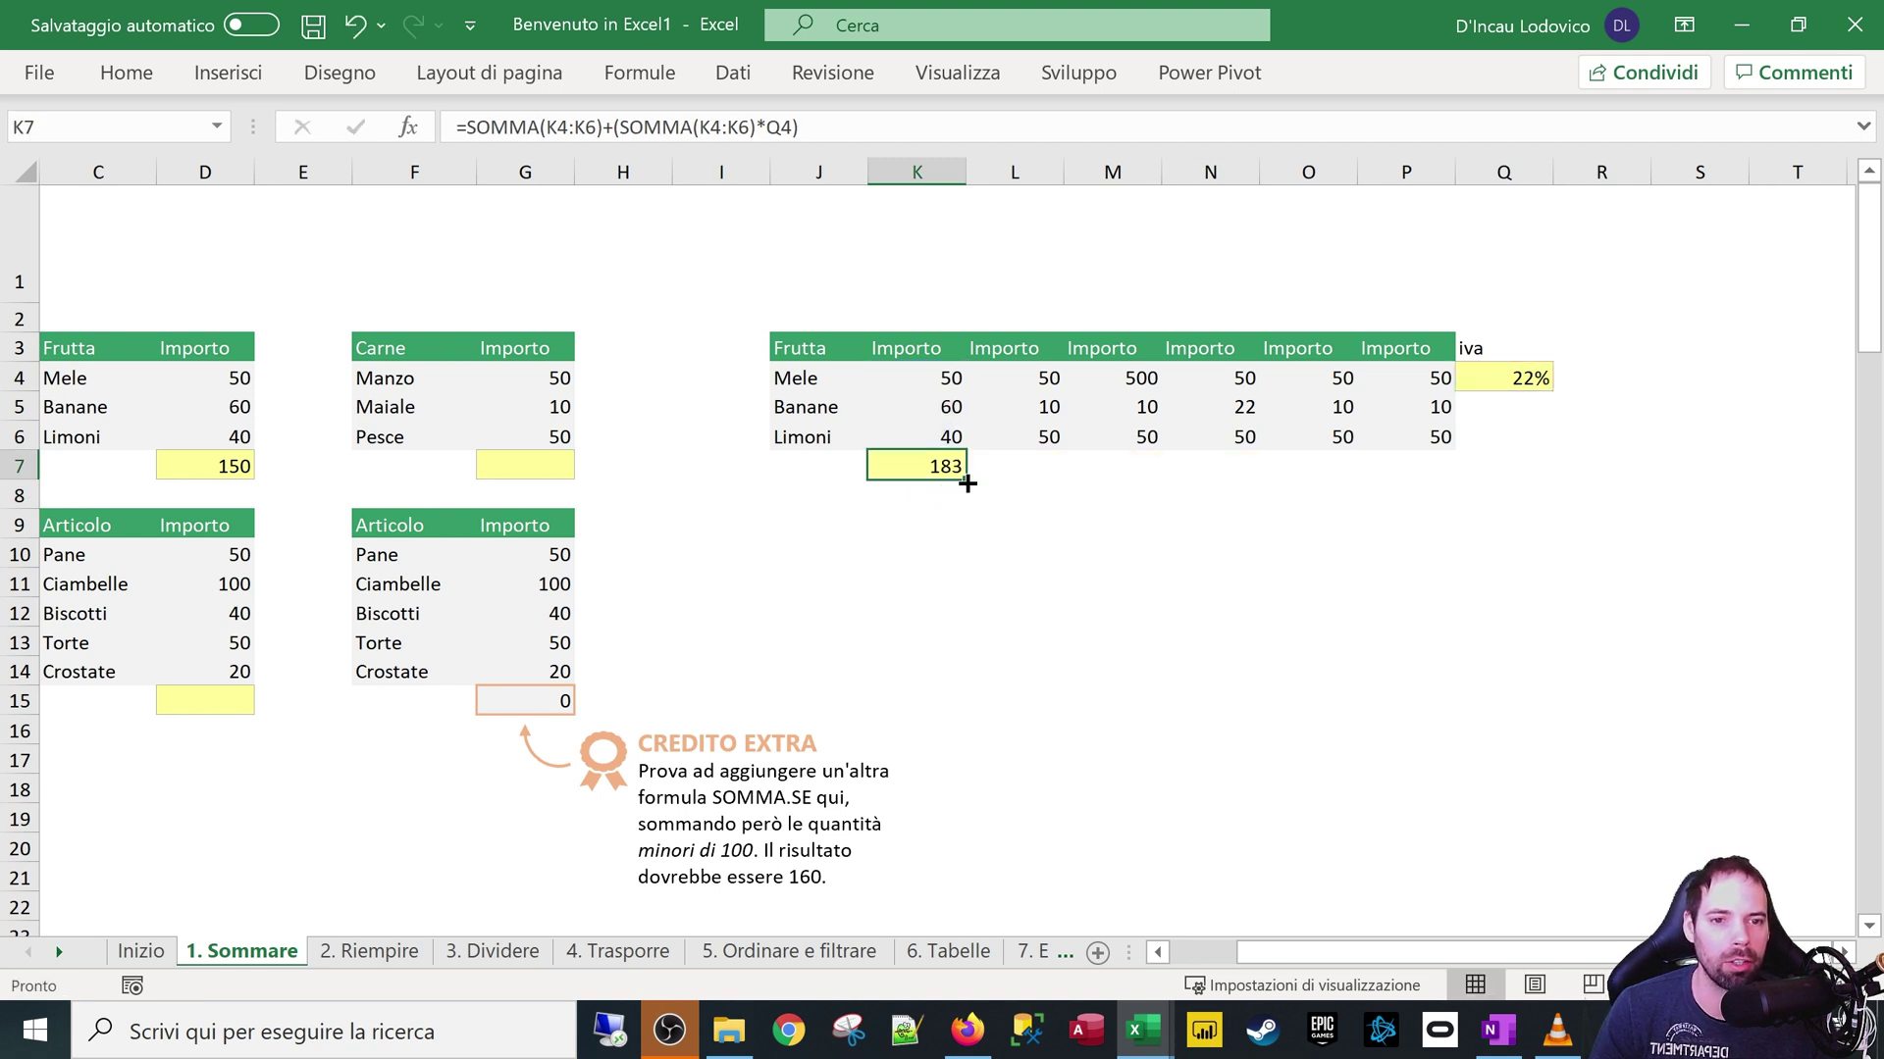
left_click_drag(968, 483, 1442, 481)
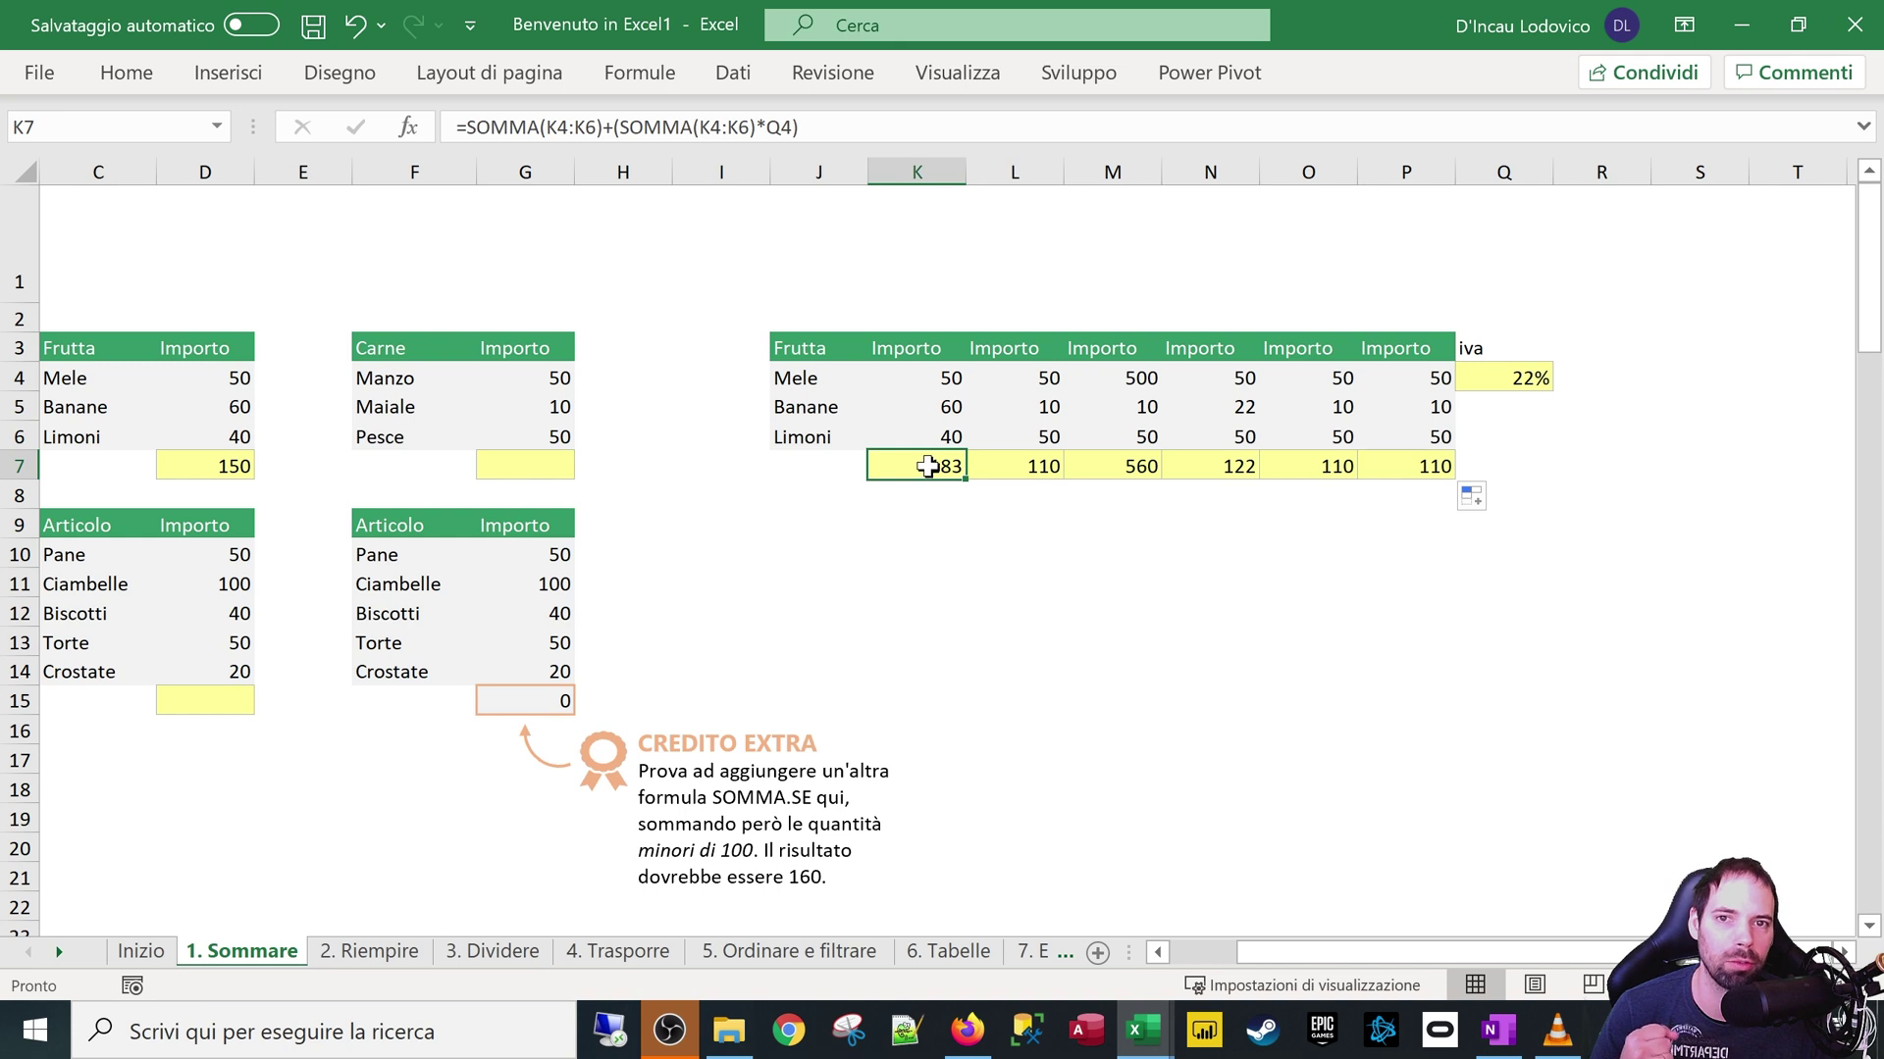
double_click(948, 471)
key("Escape")
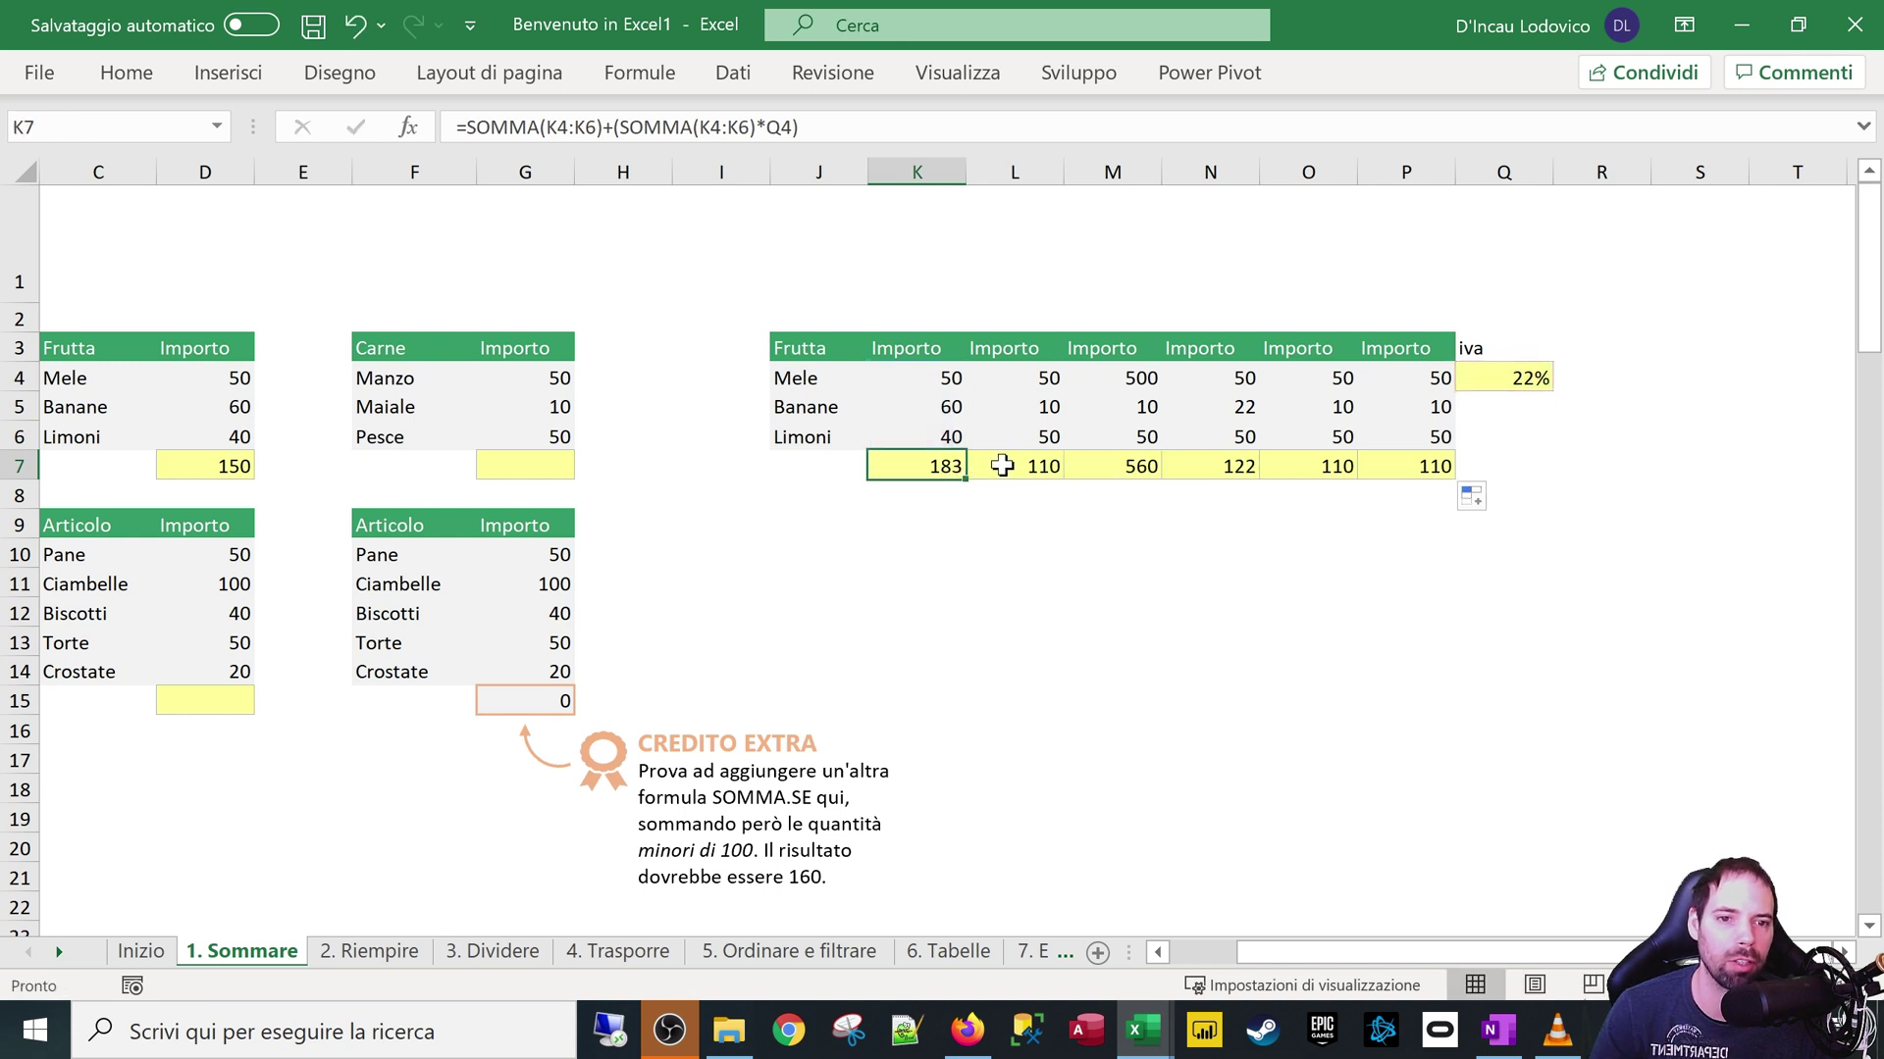
left_click(993, 471)
double_click(993, 471)
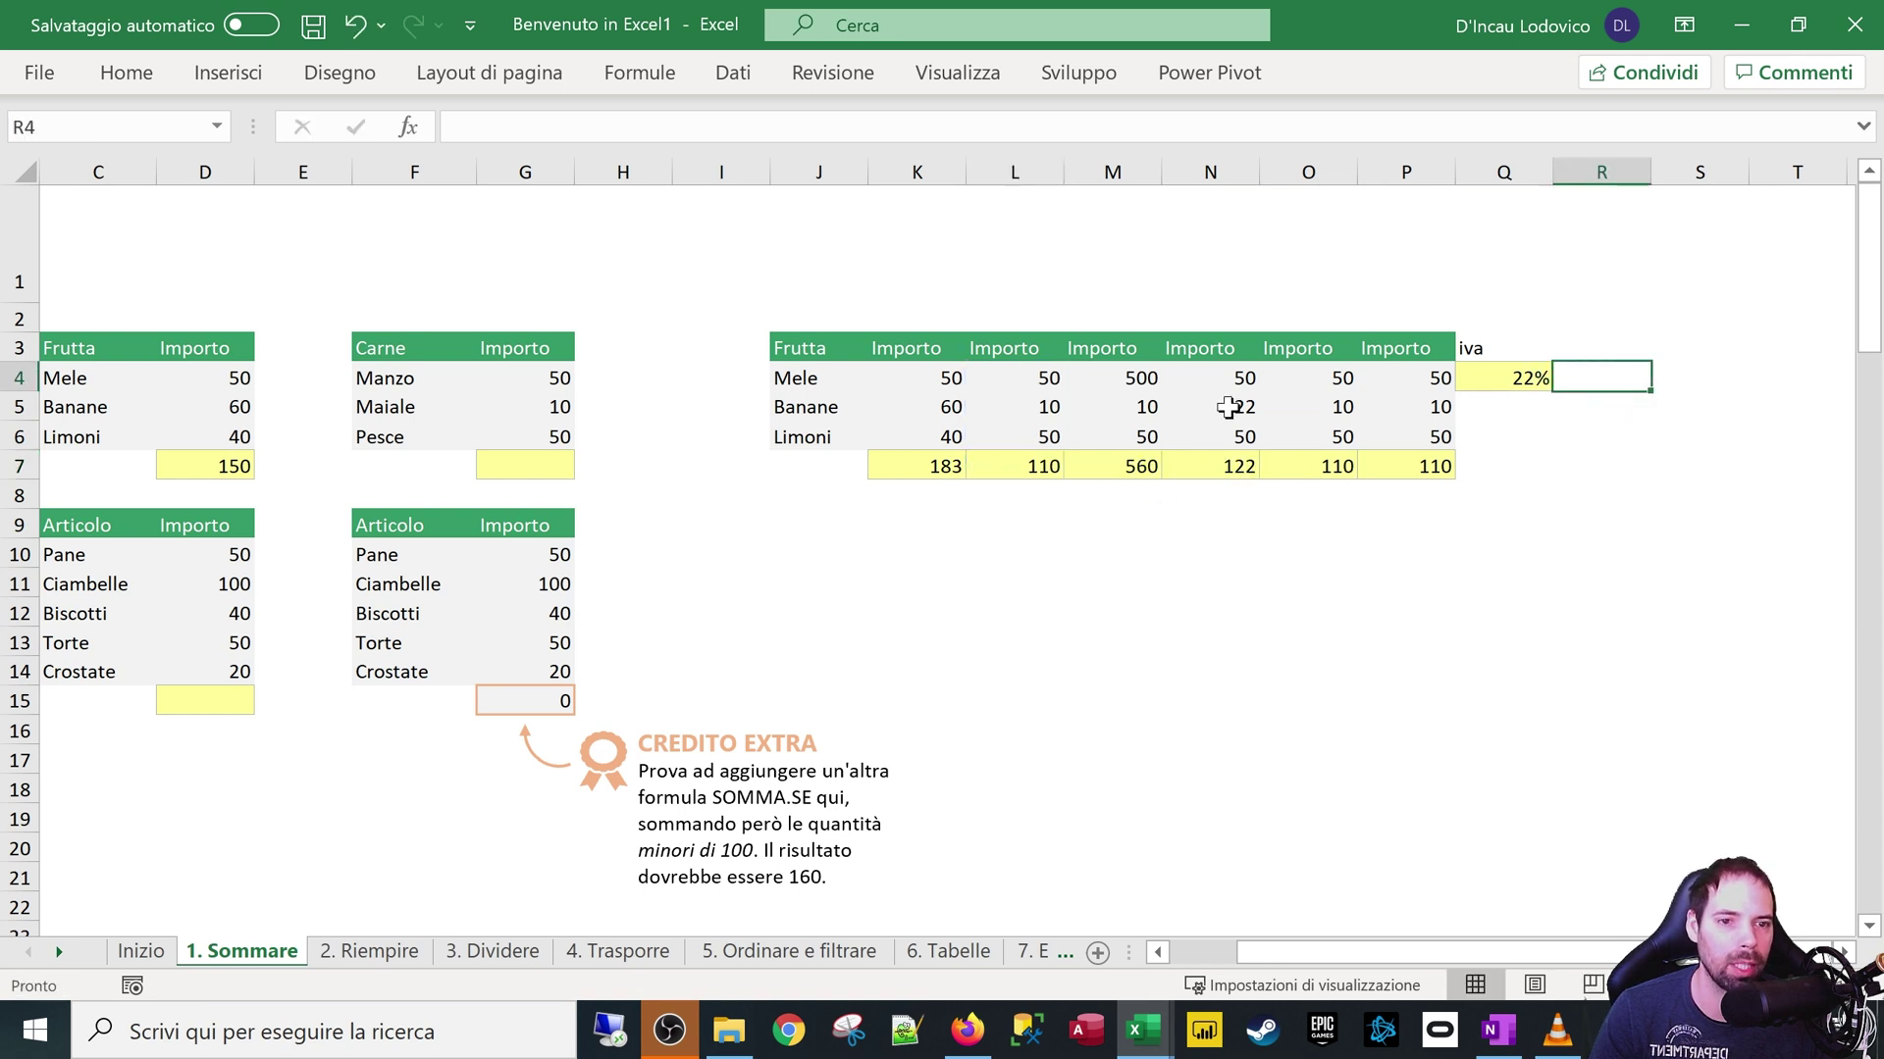
Point L7's rate reference at the 22% in Q4 and check M7's formula
left_click(1545, 387)
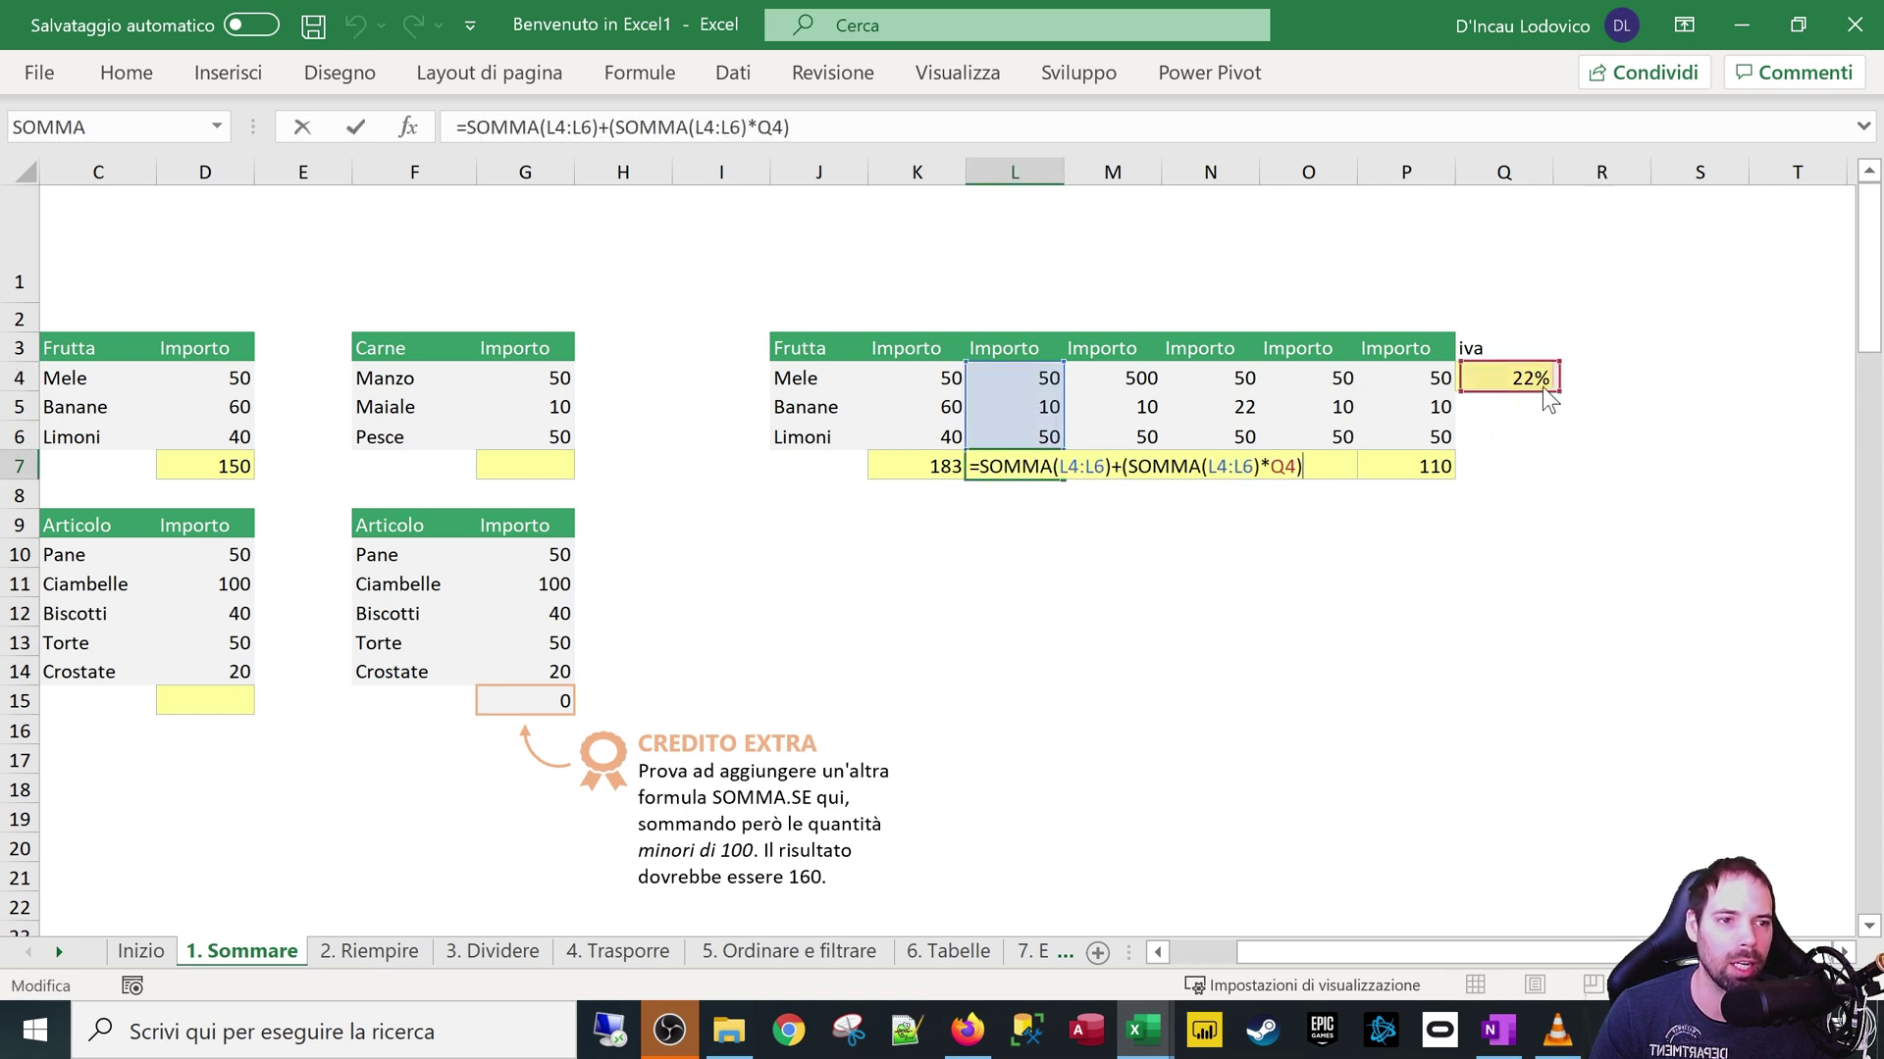
key("Return")
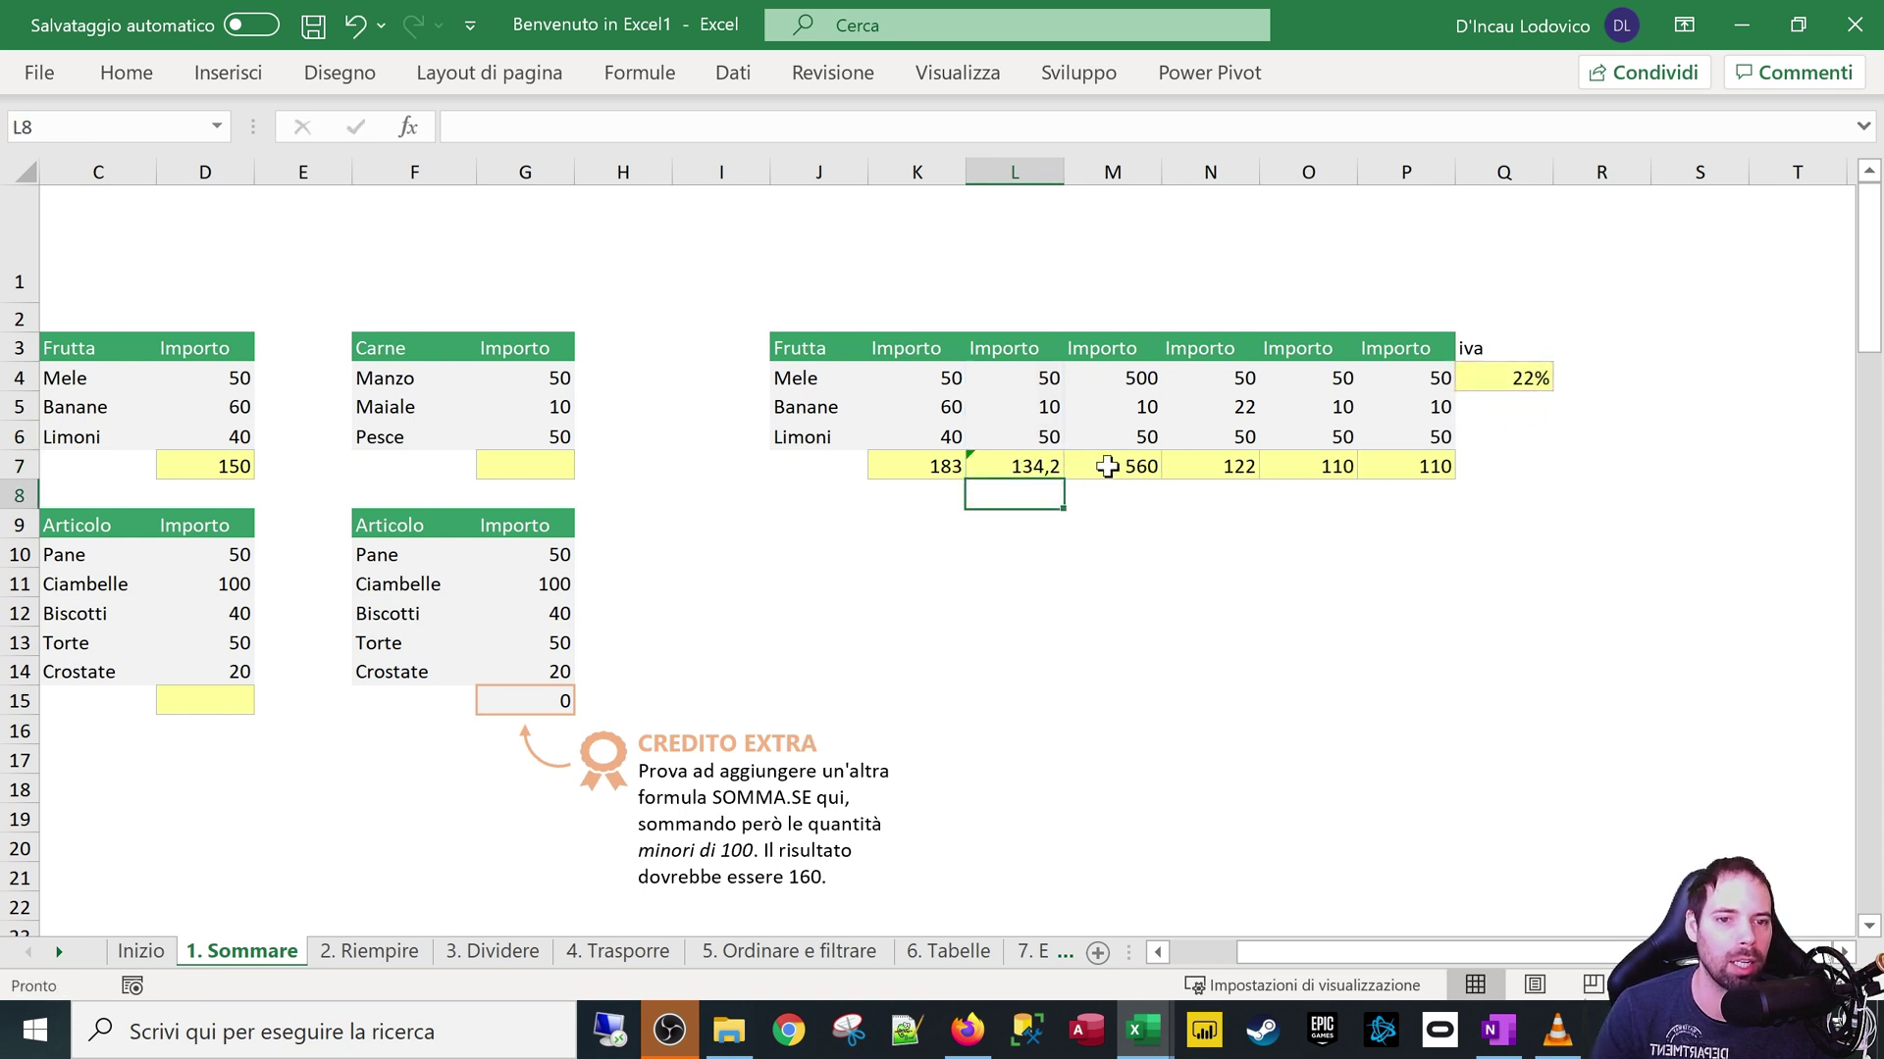
left_click(1106, 467)
key("F2")
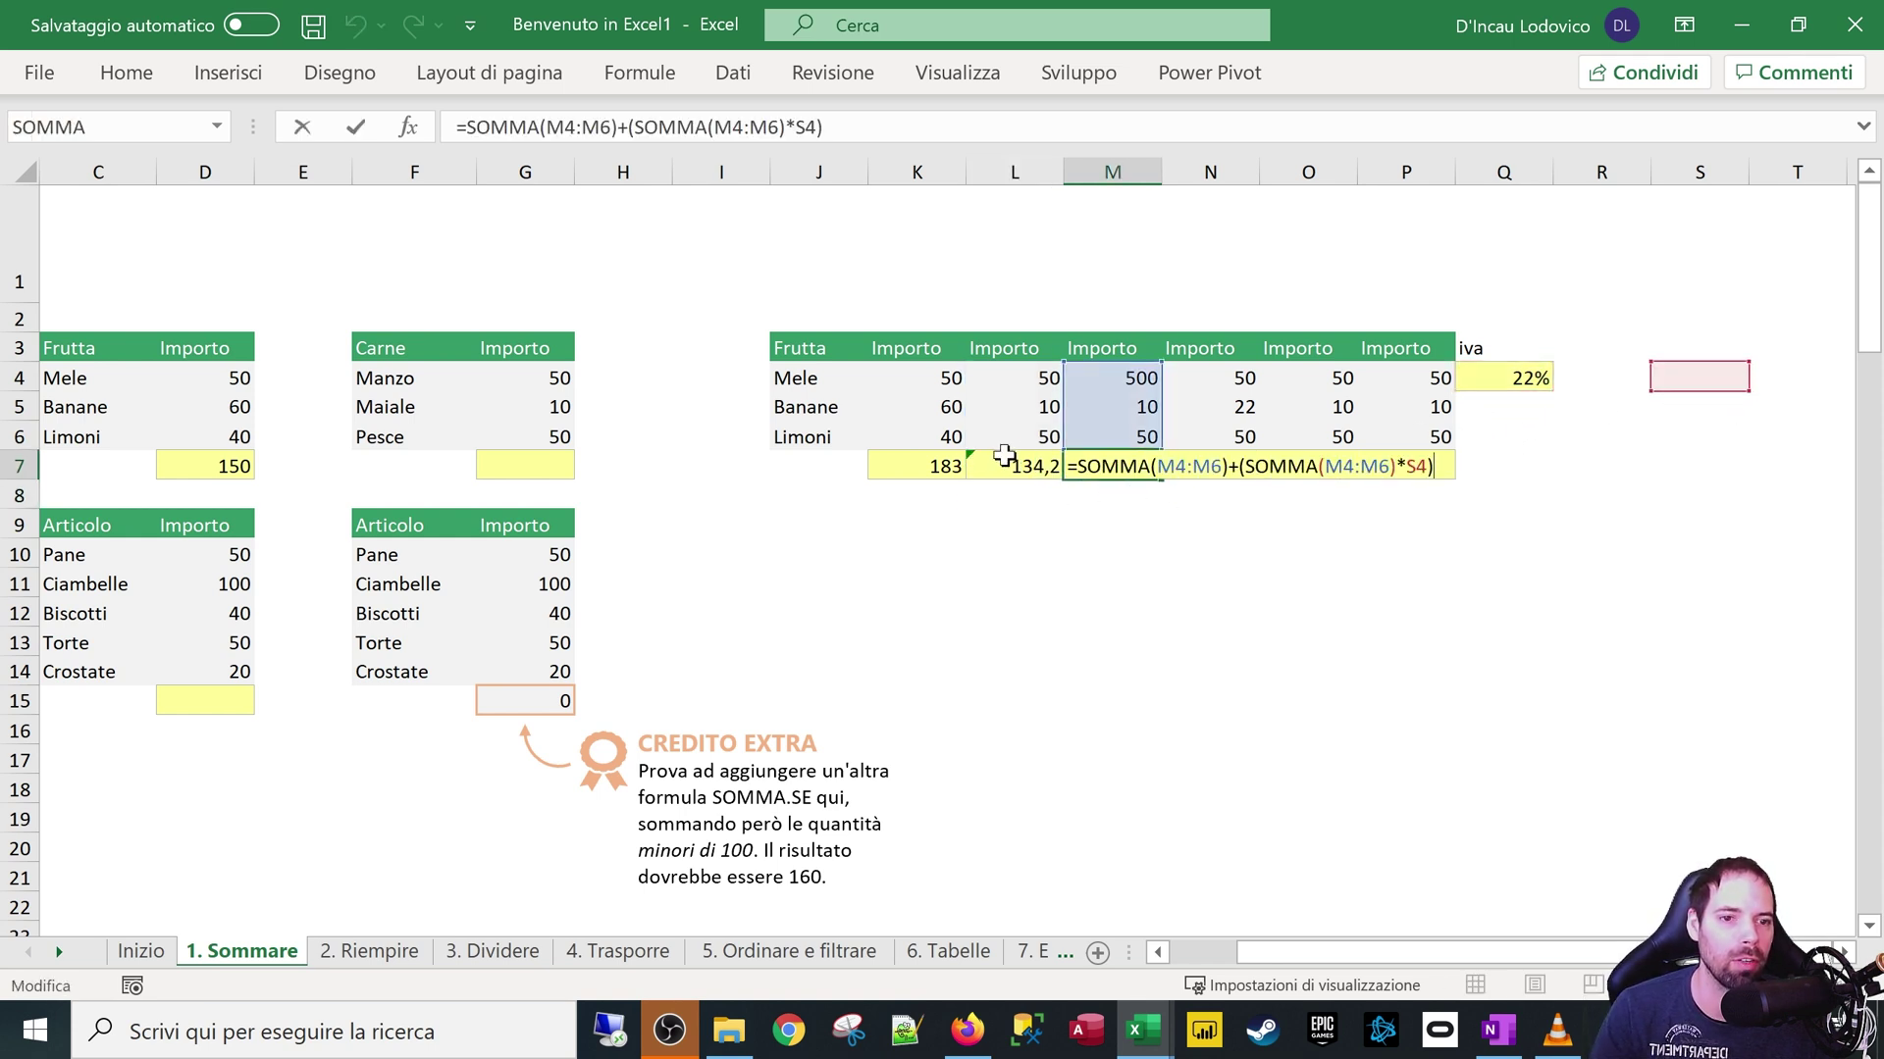
key("Escape")
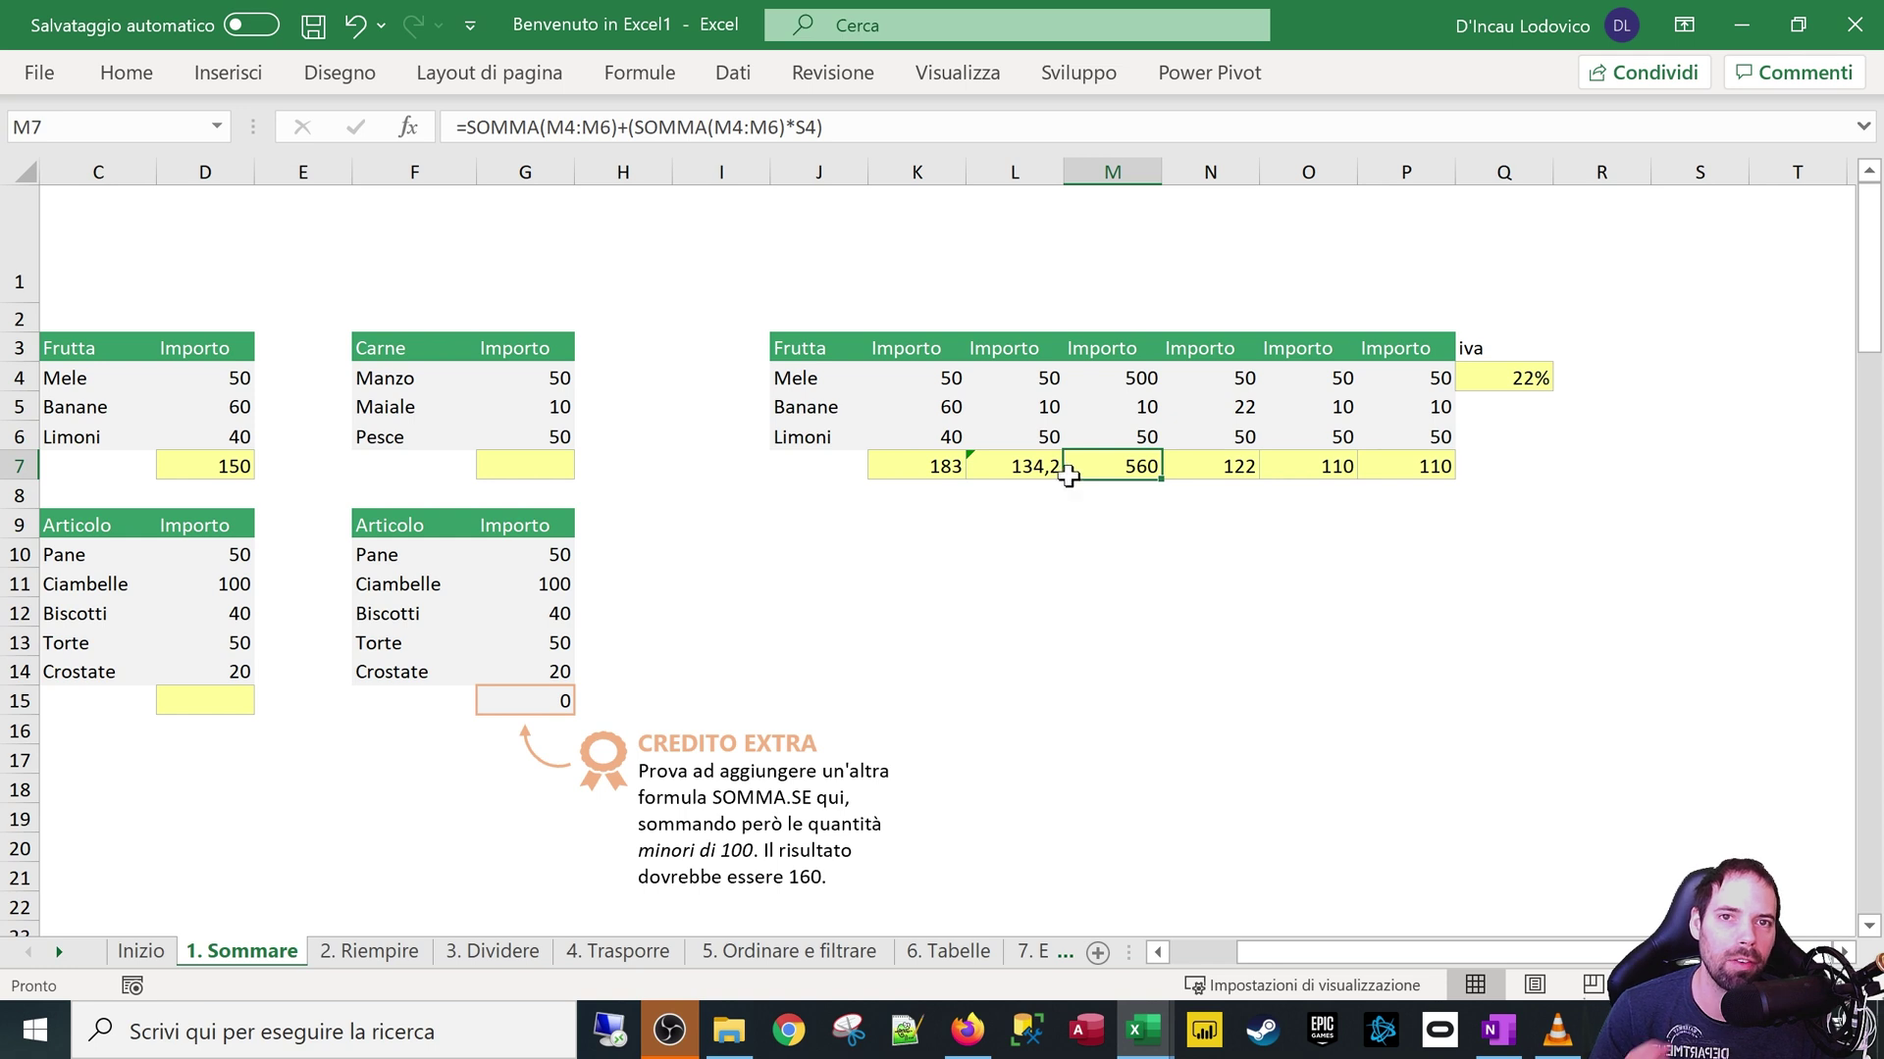
Undo the L7 fix and the L7:P7 fill, then select Q4 in K7's formula
left_click(1022, 525)
key("ctrl+z")
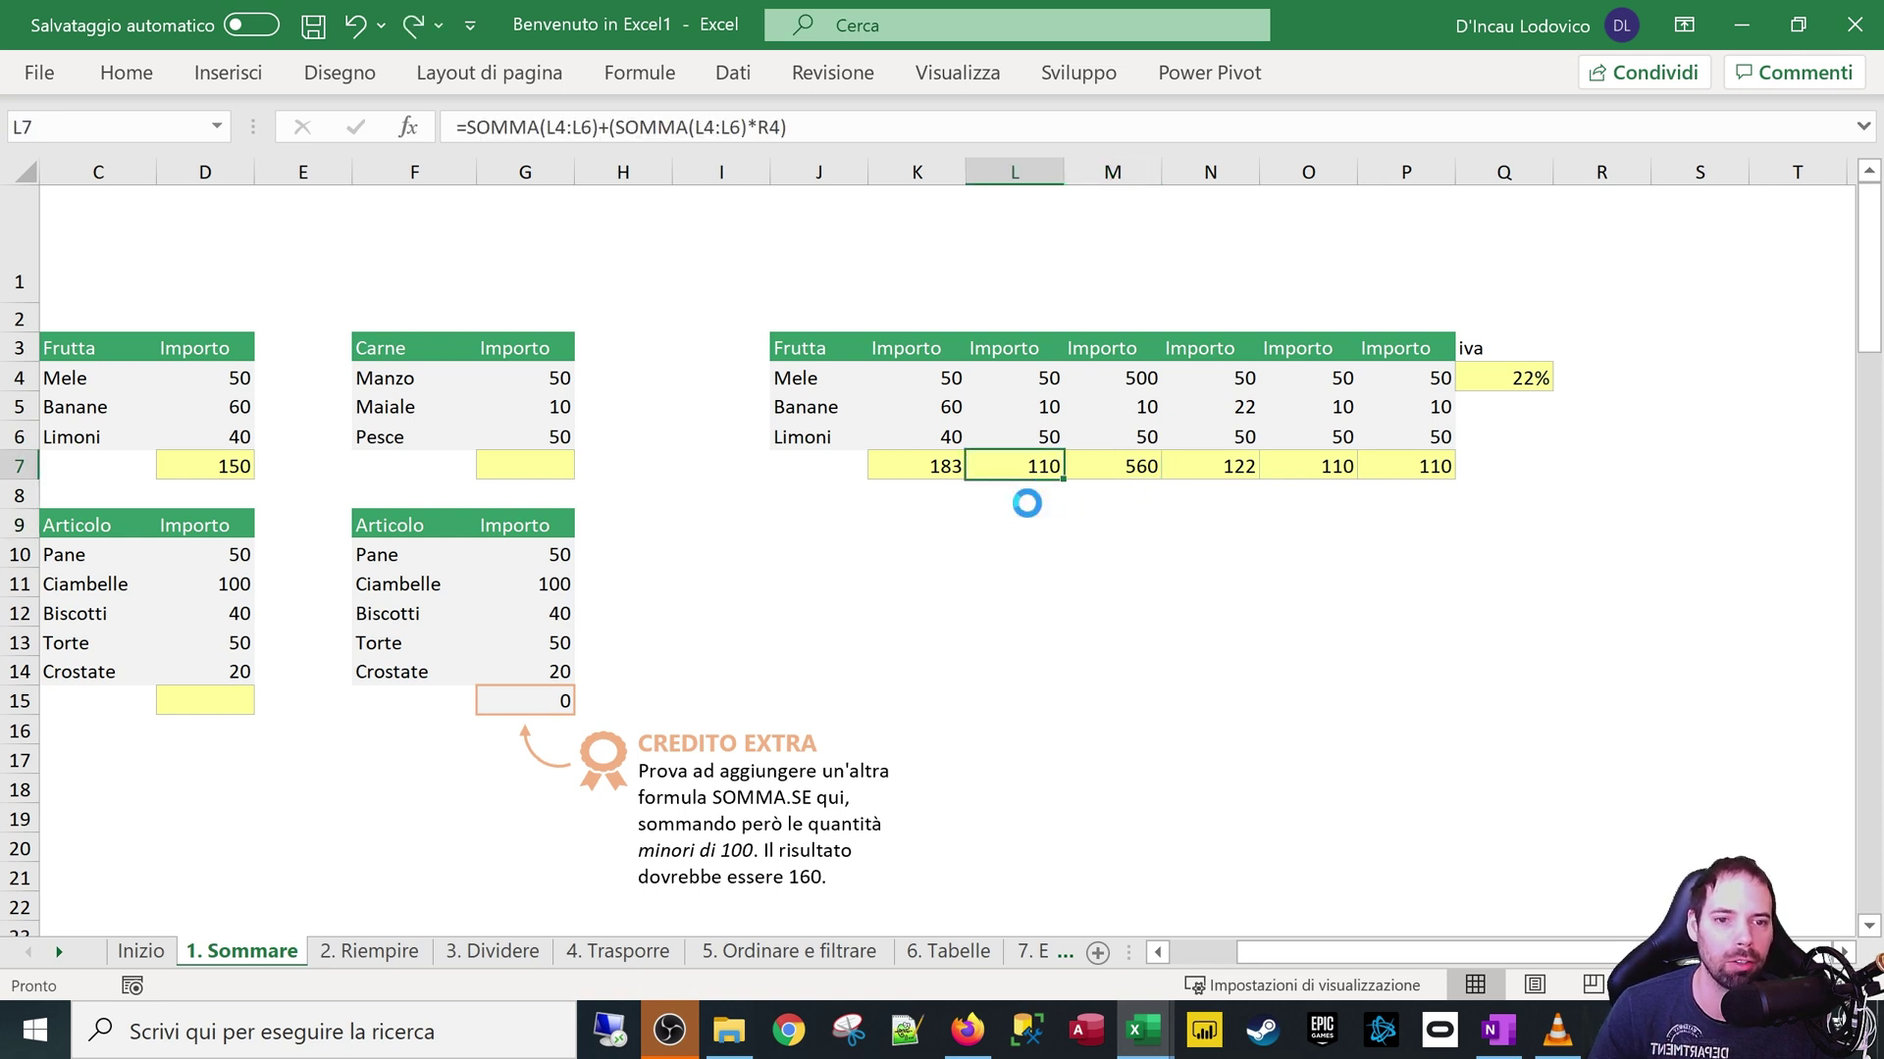
key("ctrl+z")
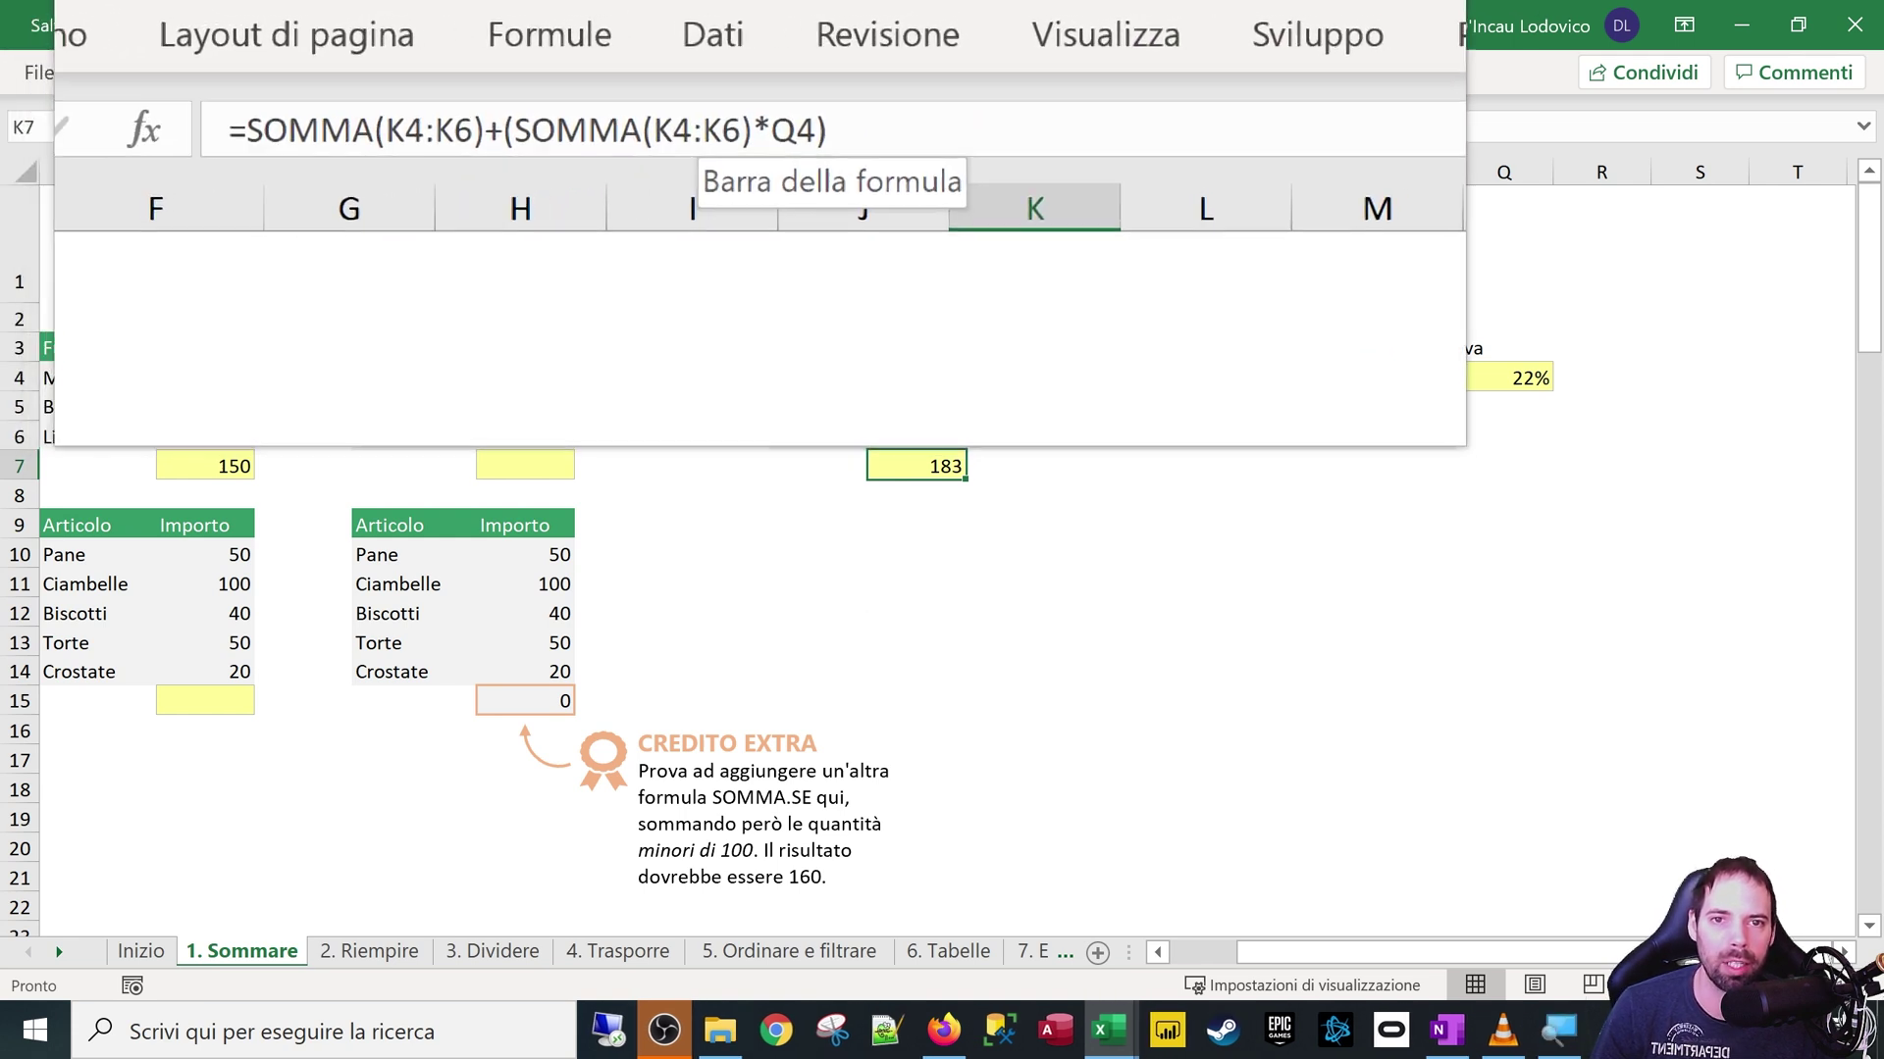
left_click(784, 126)
left_click_drag(781, 127, 801, 128)
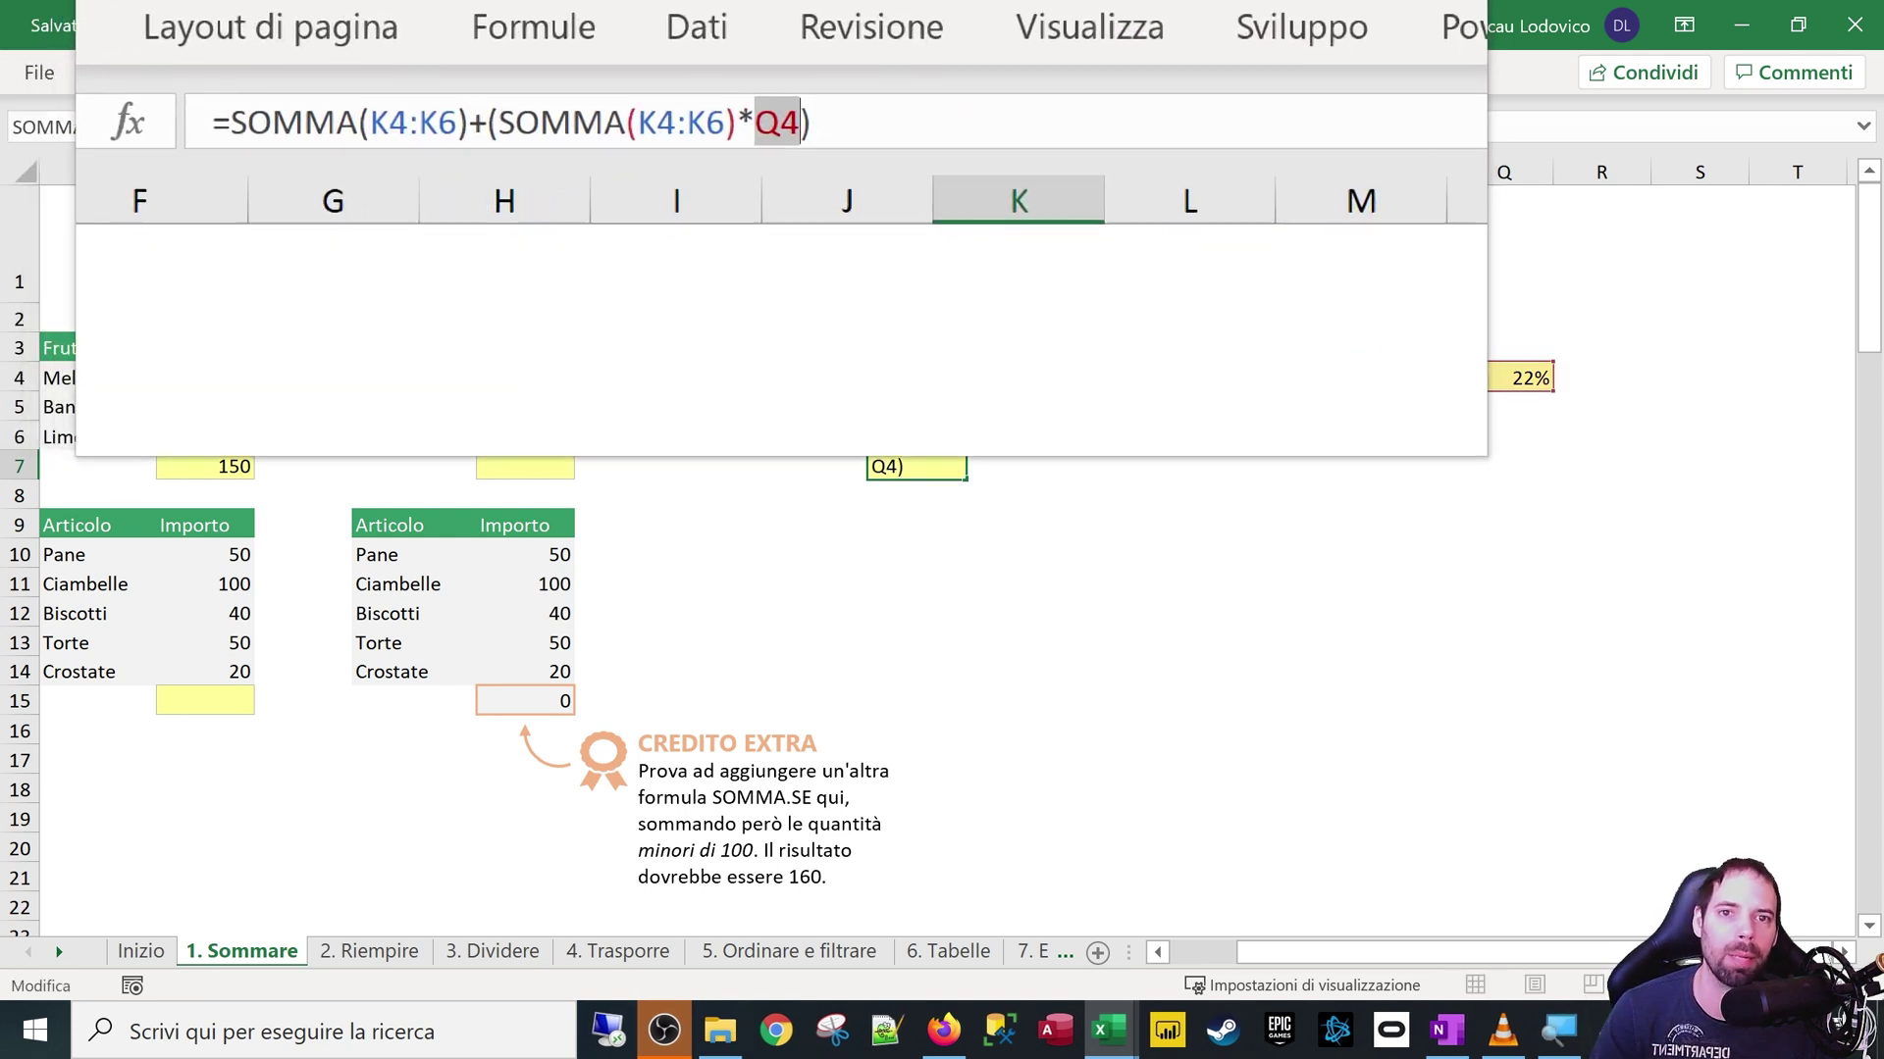
Change K7's rate reference from Q4 to $Q4
left_click(785, 127)
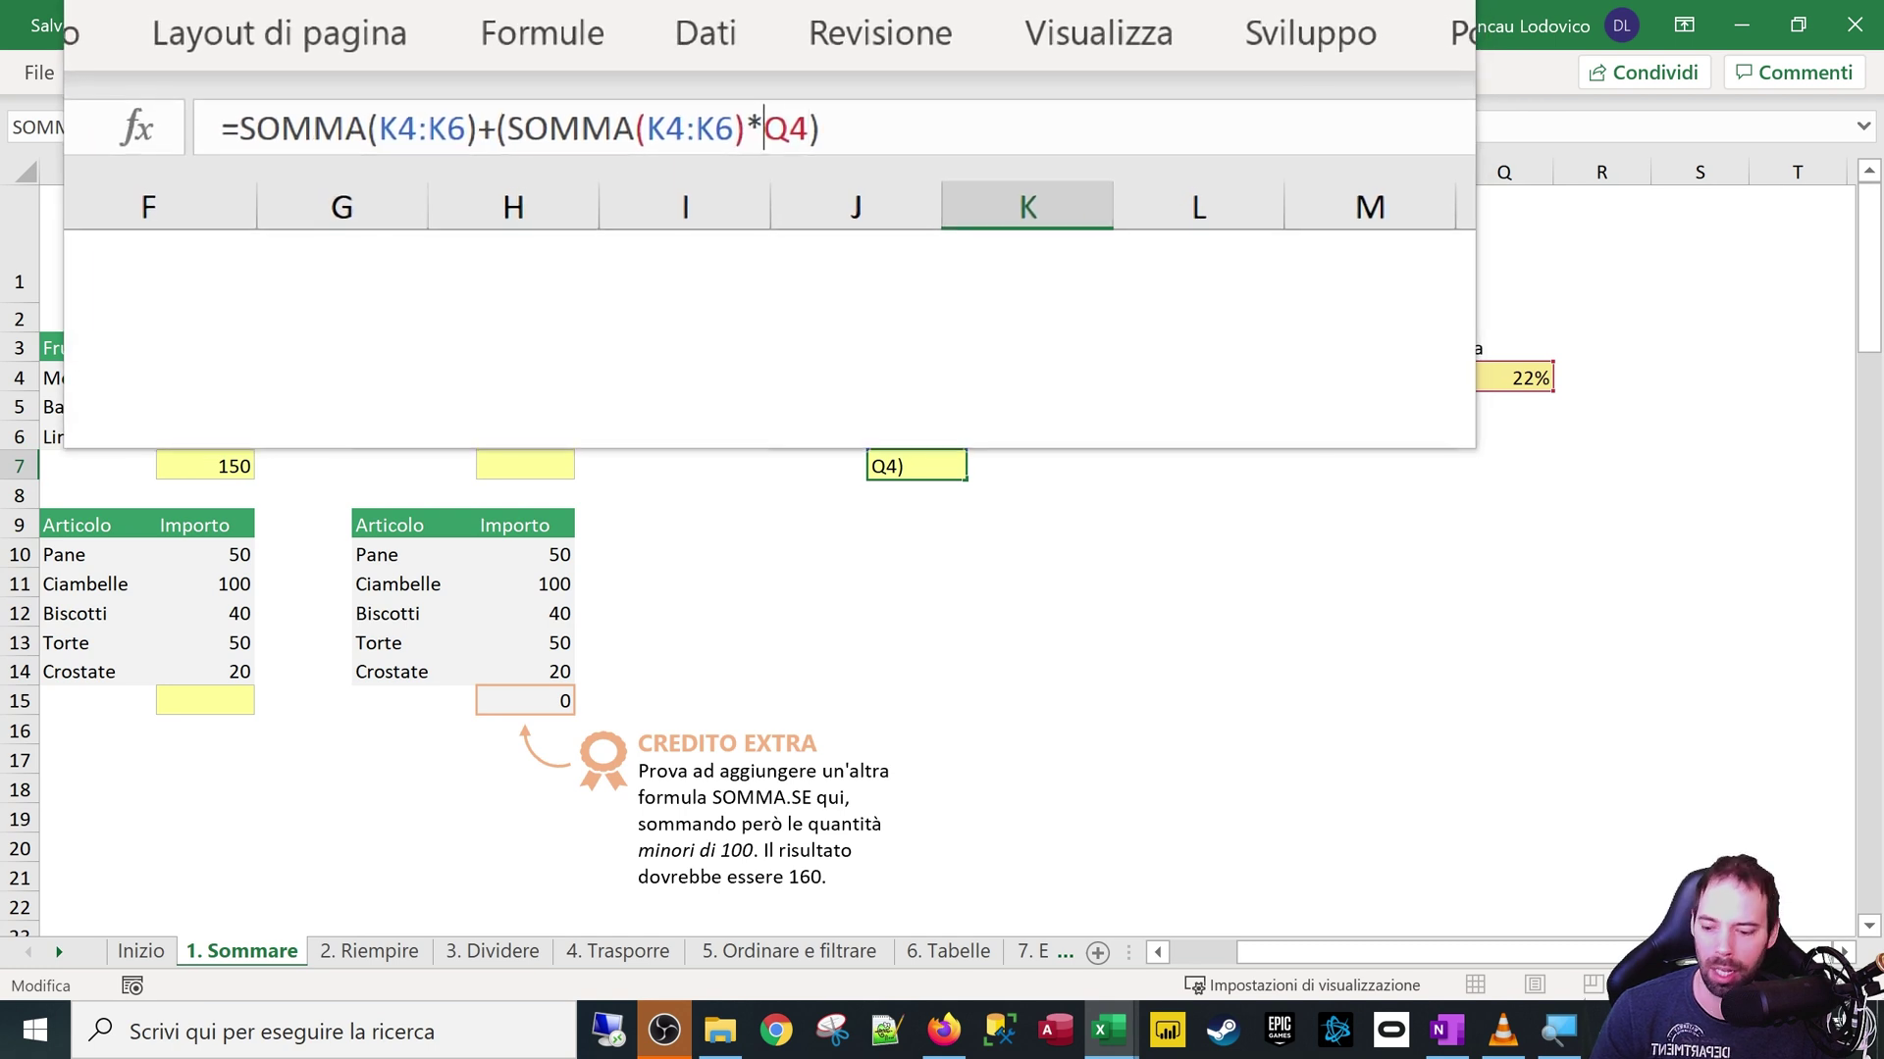
type("$")
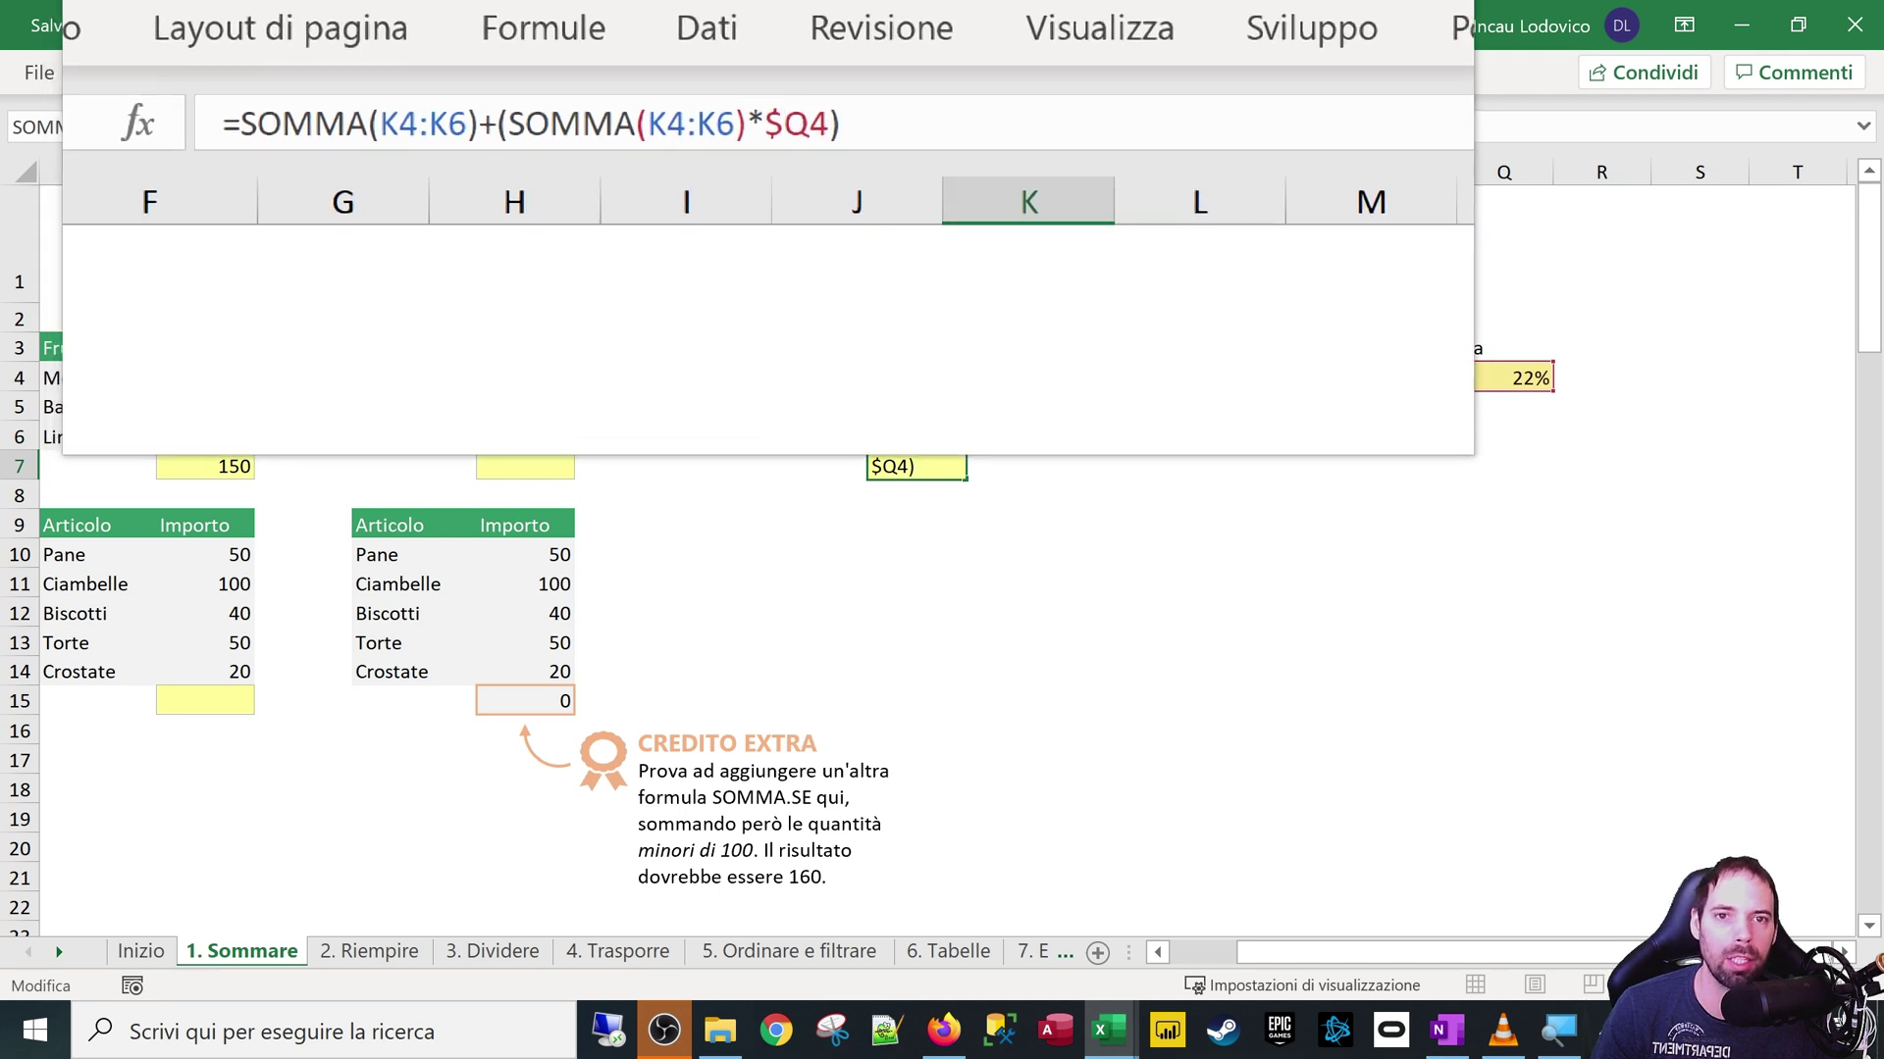
key("shift+Right")
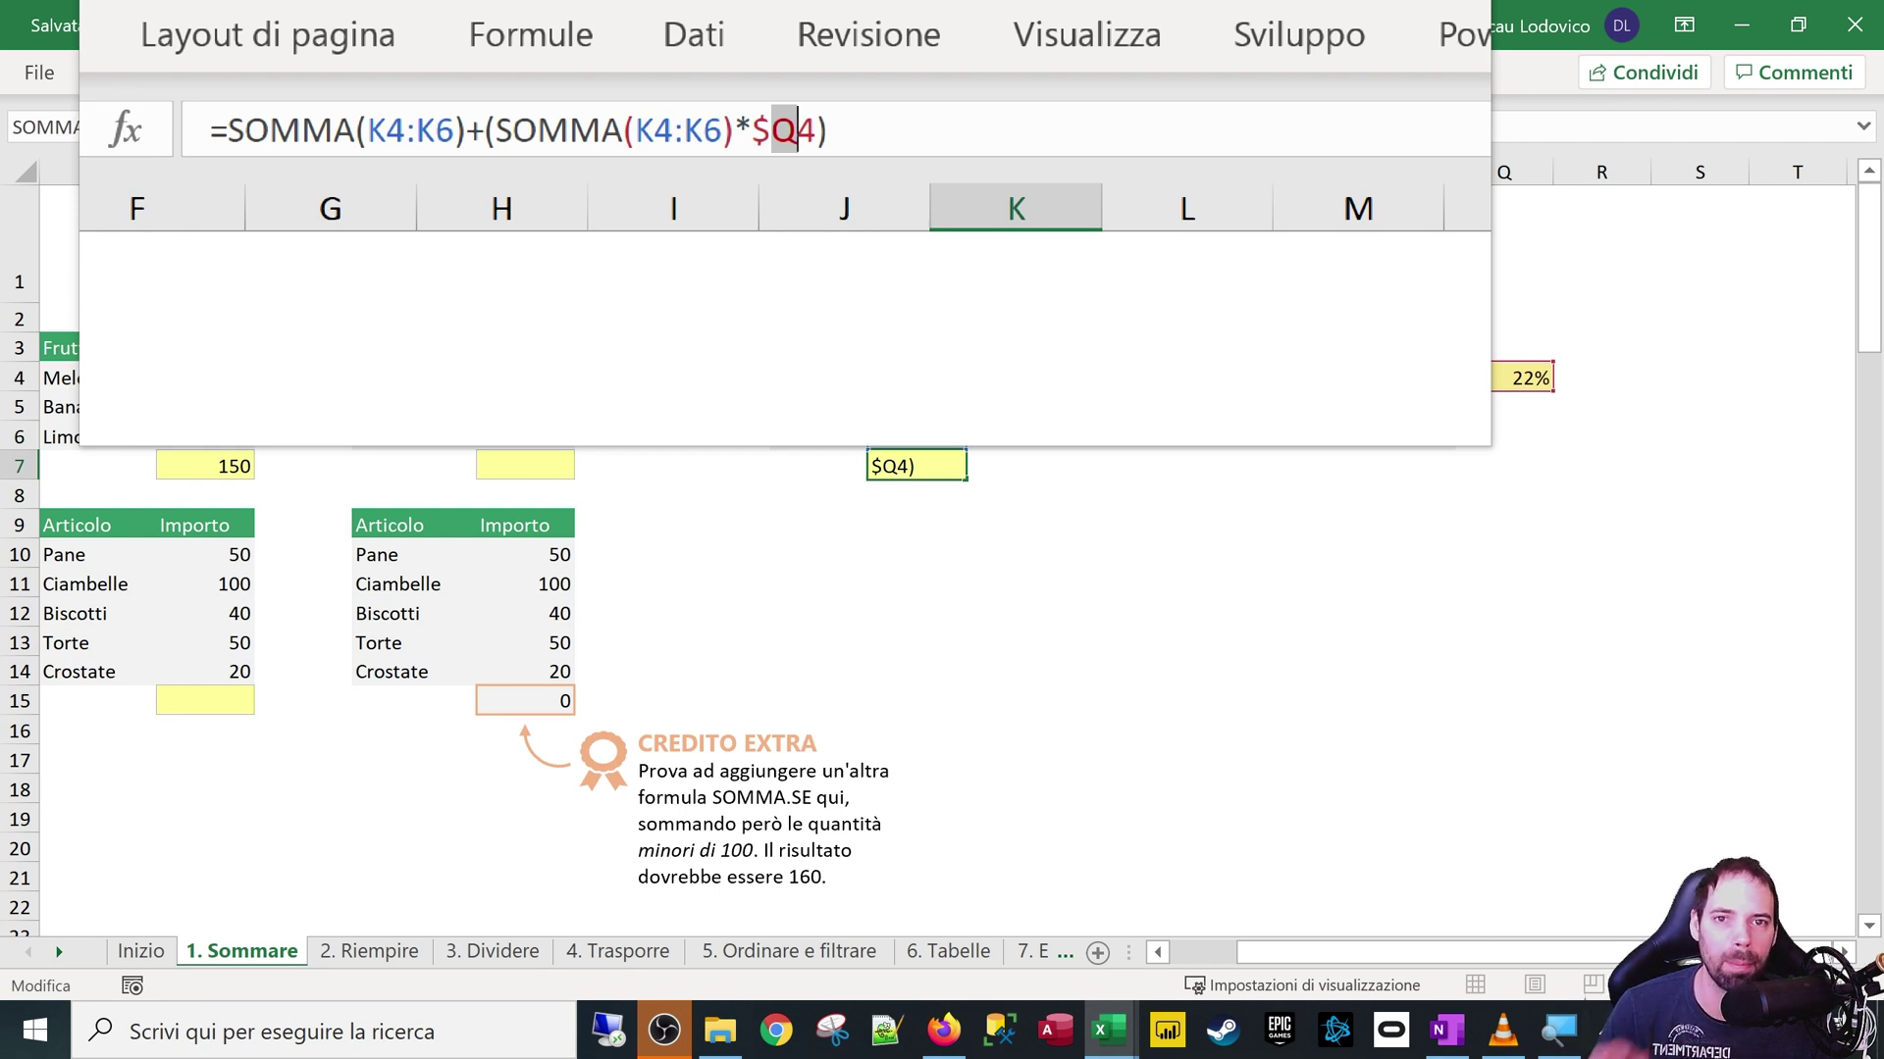
key("Return")
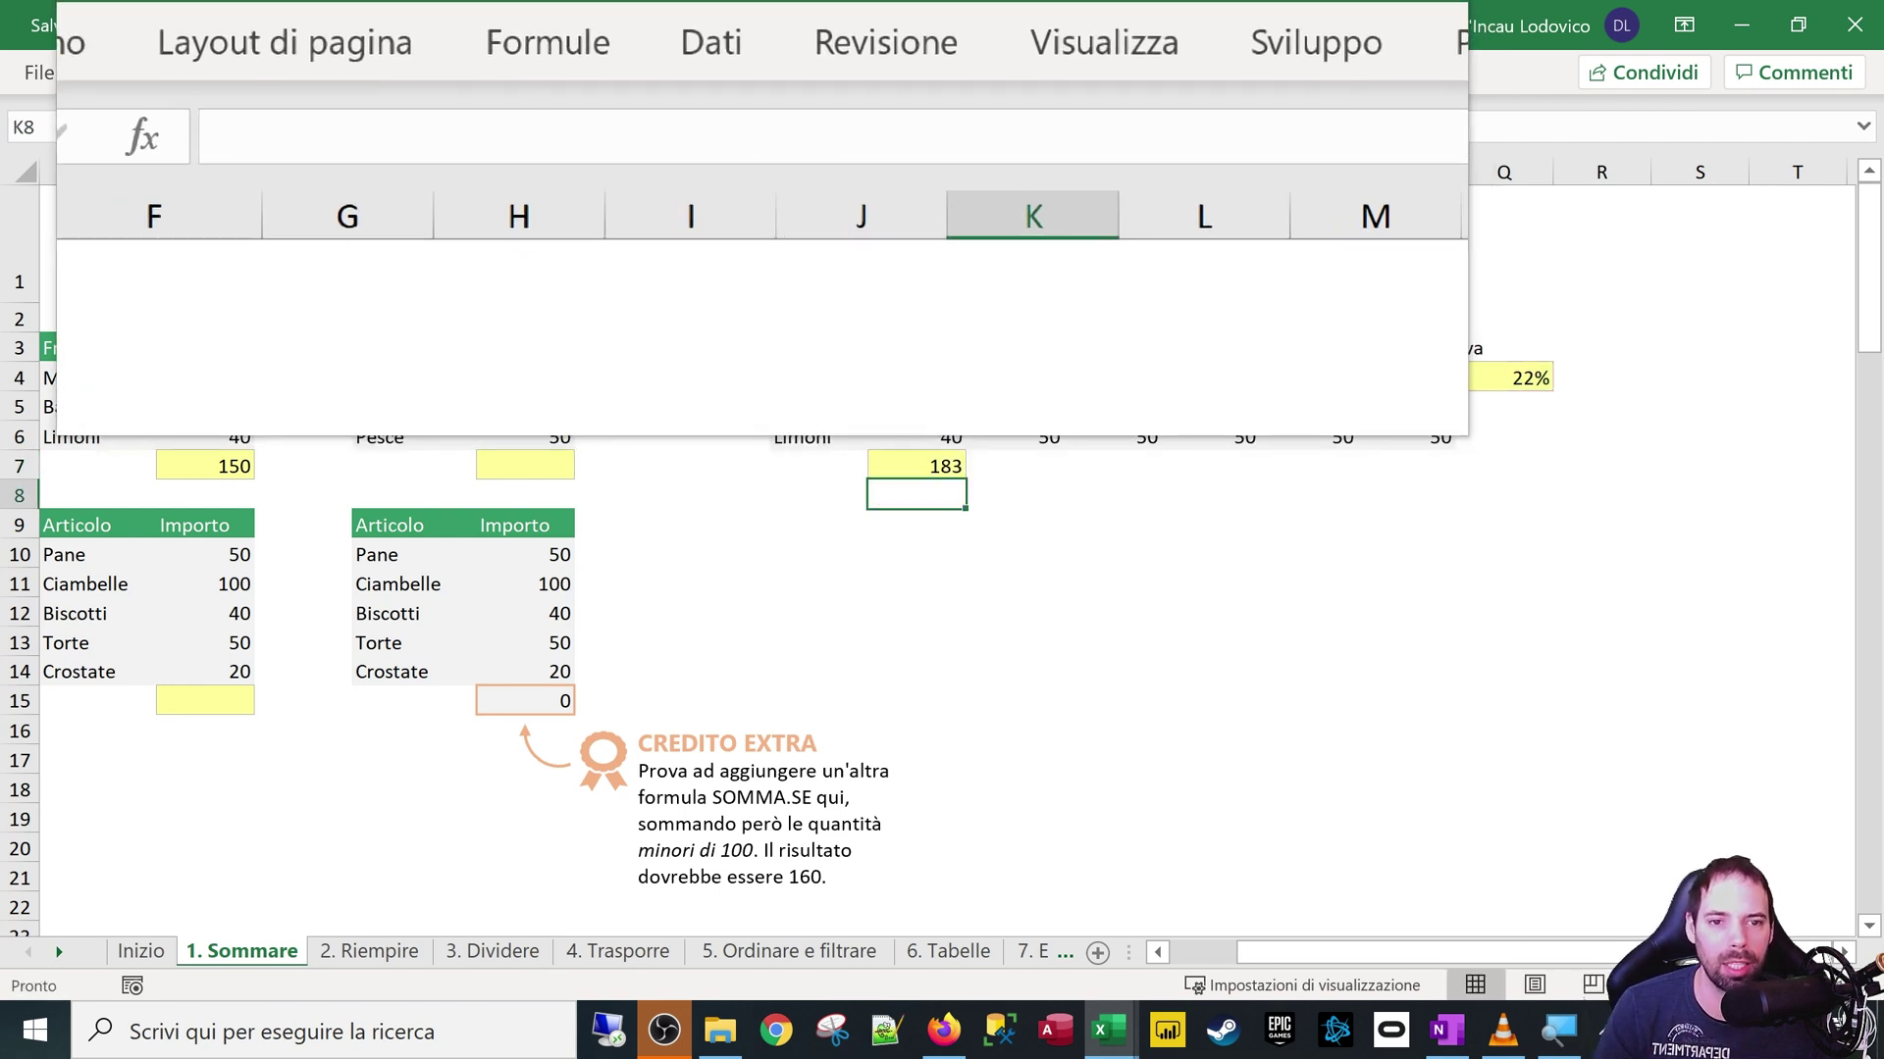
key("Up")
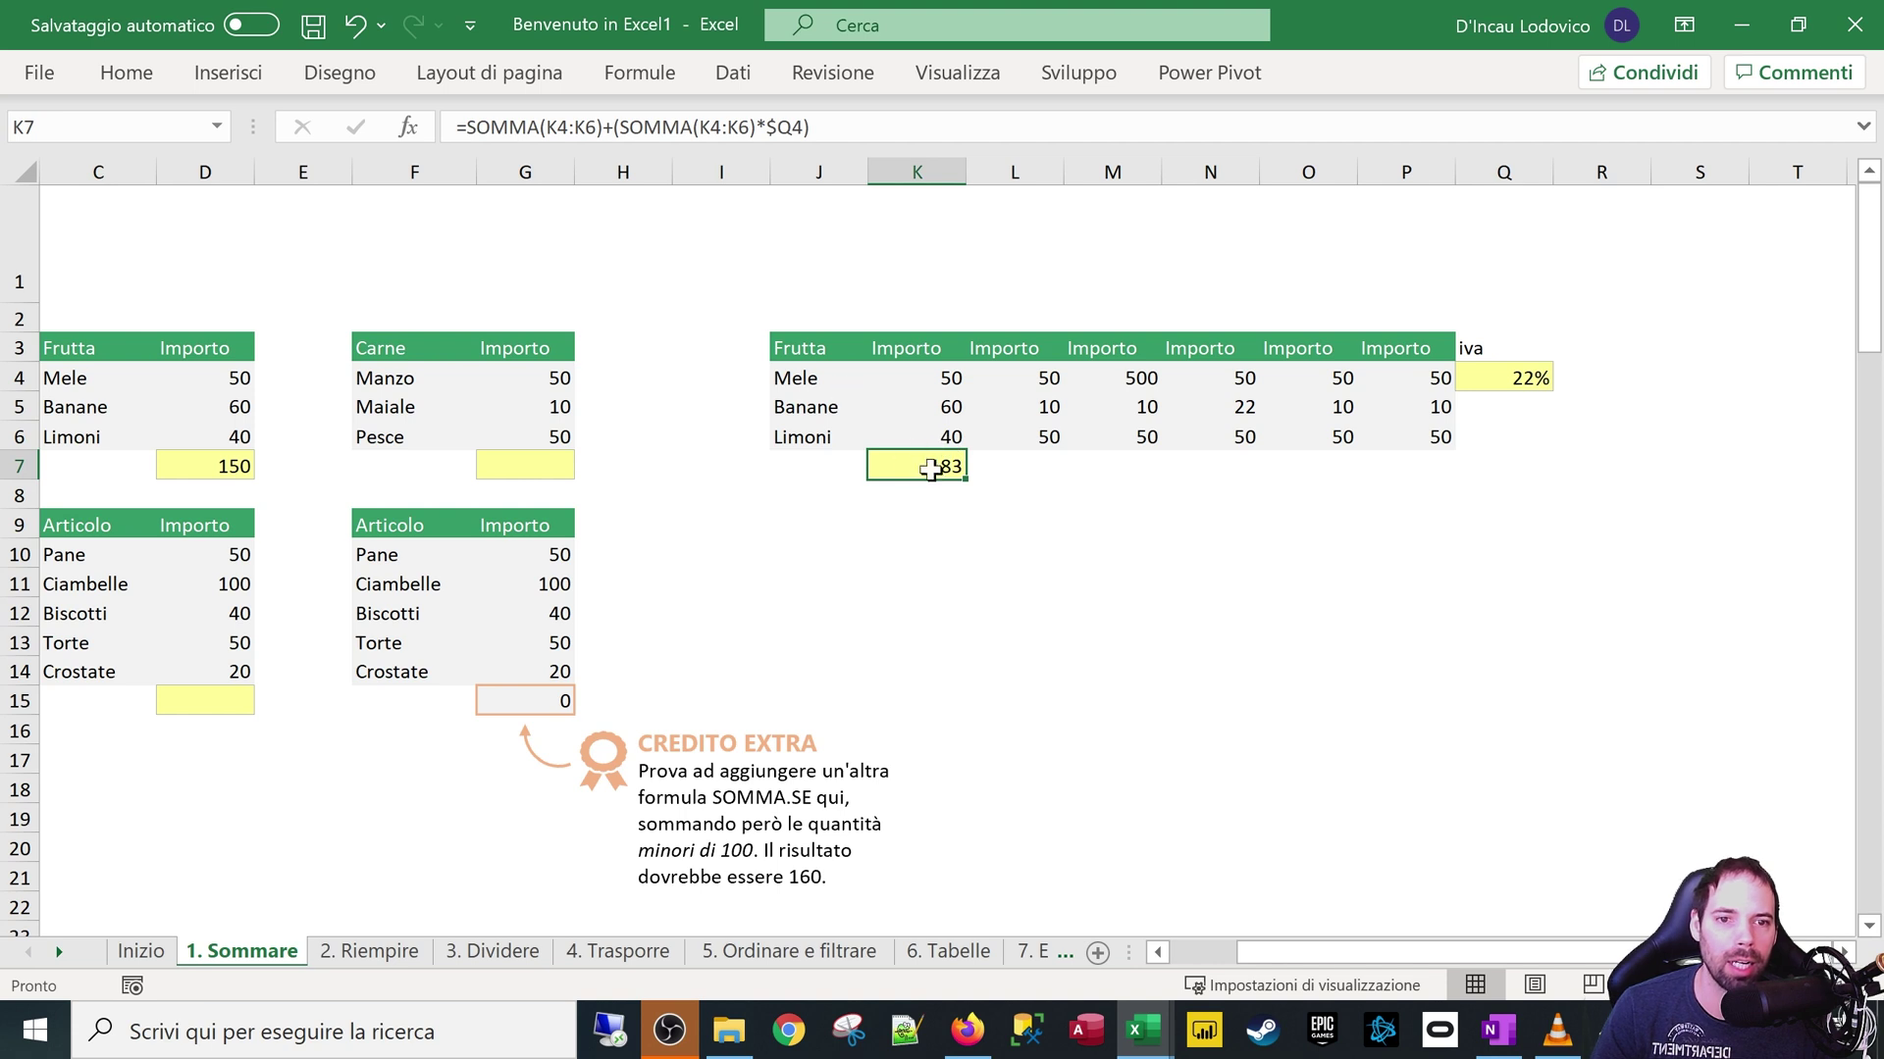
Fill K7 across L7:P7 (134,2, 683,2, 148,84, 134,2, 134,2), then down to K11
left_click_drag(966, 482, 1459, 463)
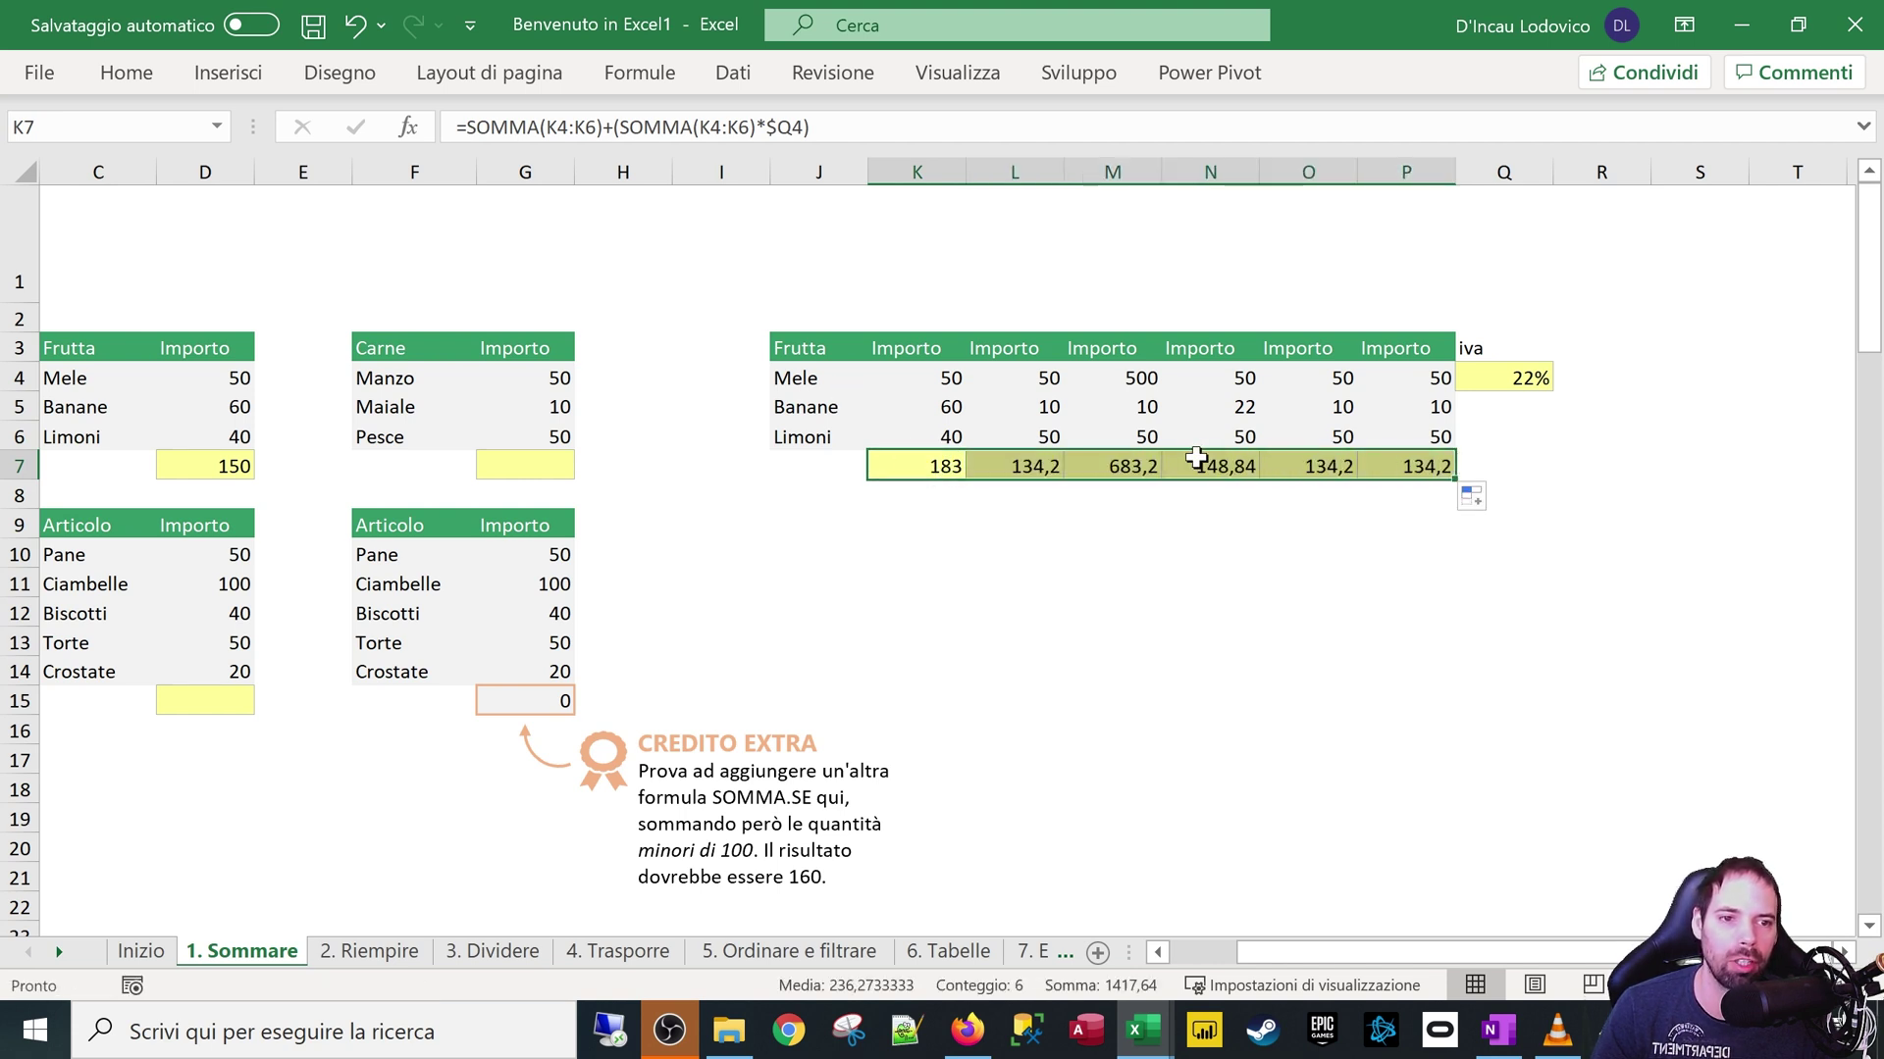
double_click(1196, 457)
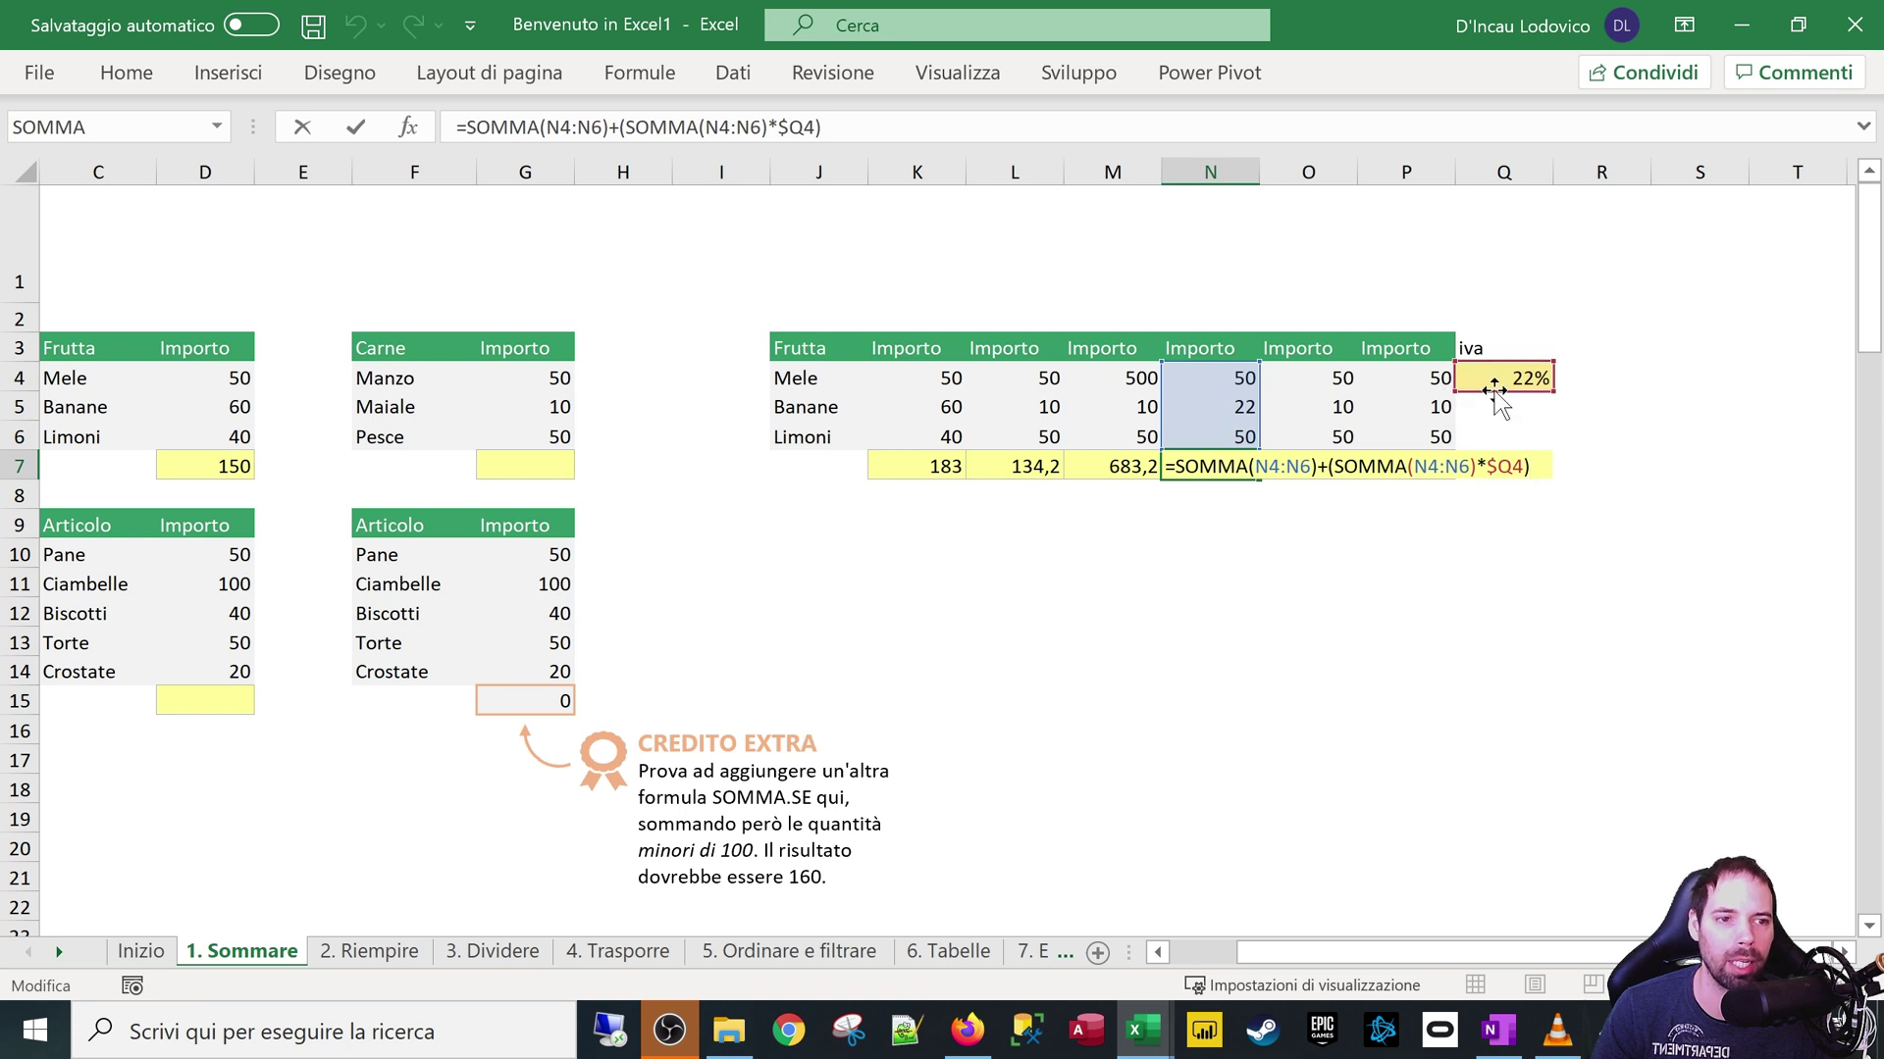
key("Escape")
left_click(1107, 464)
double_click(1108, 464)
key("Escape")
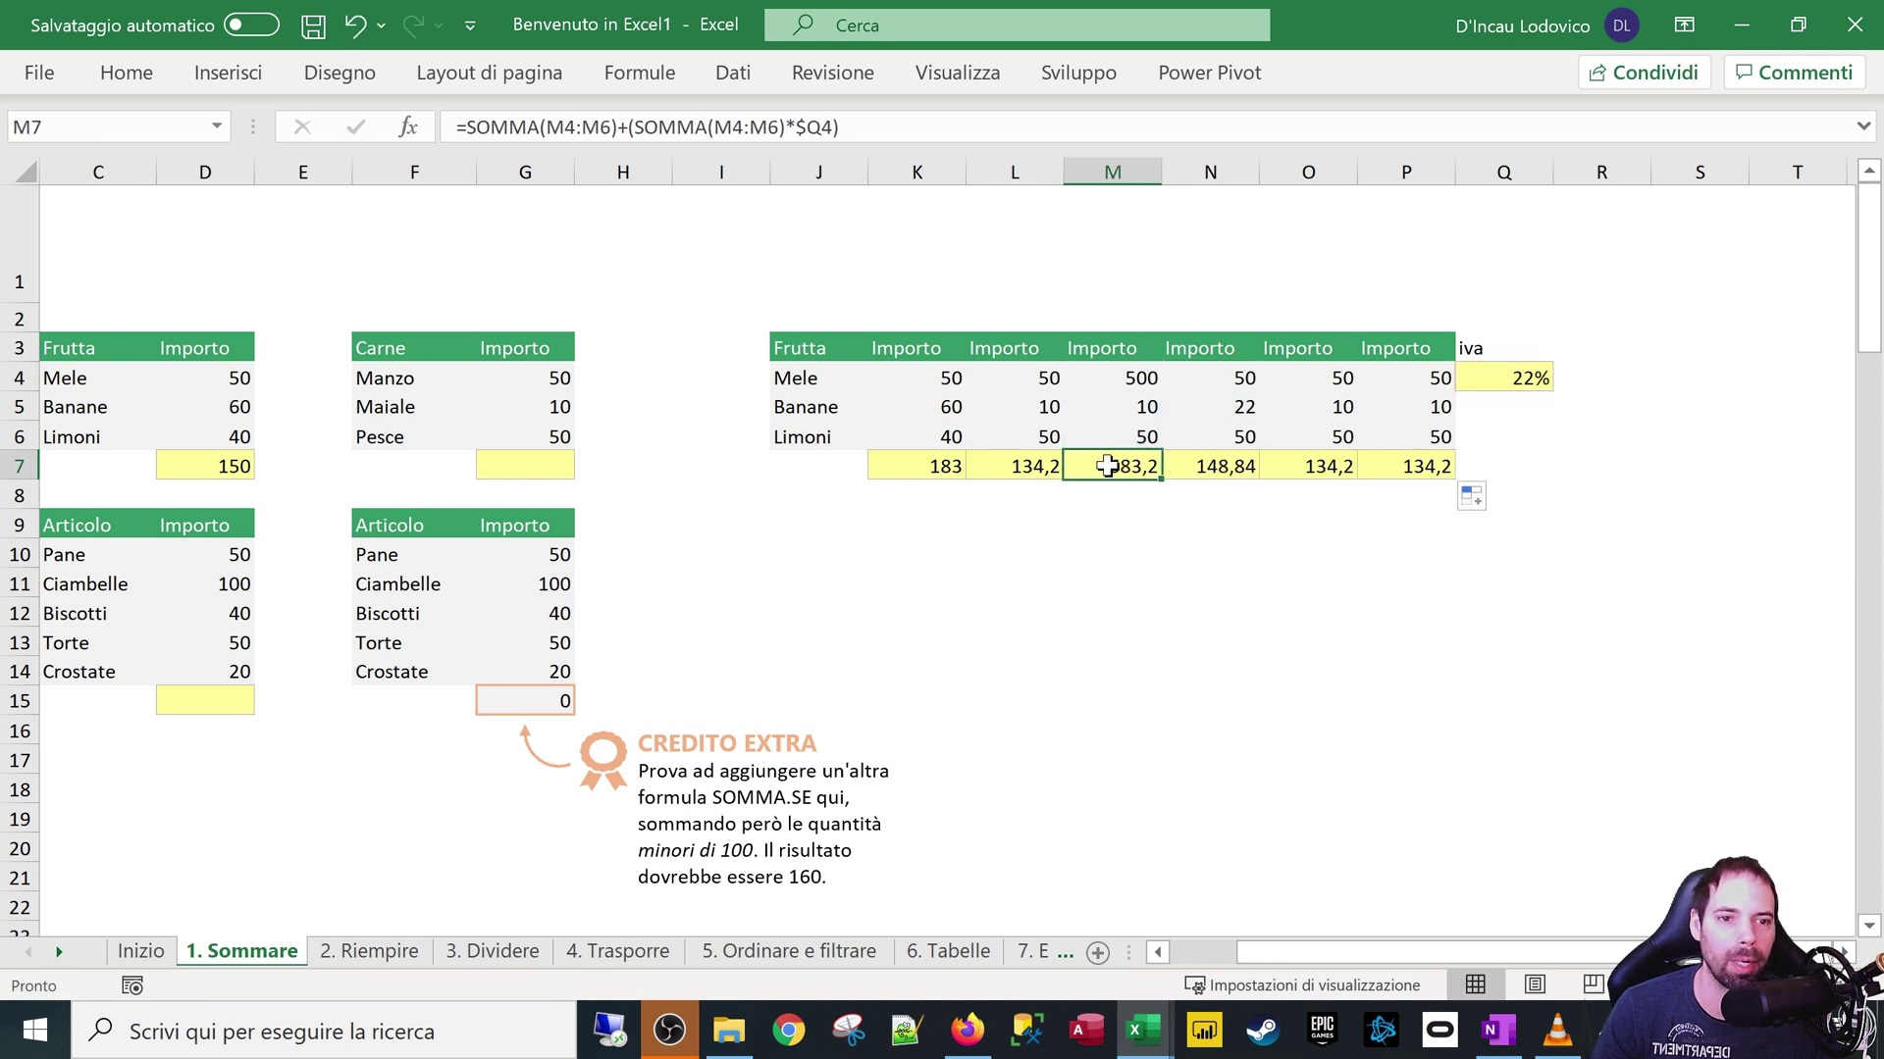
left_click(924, 470)
left_click_drag(967, 479, 959, 597)
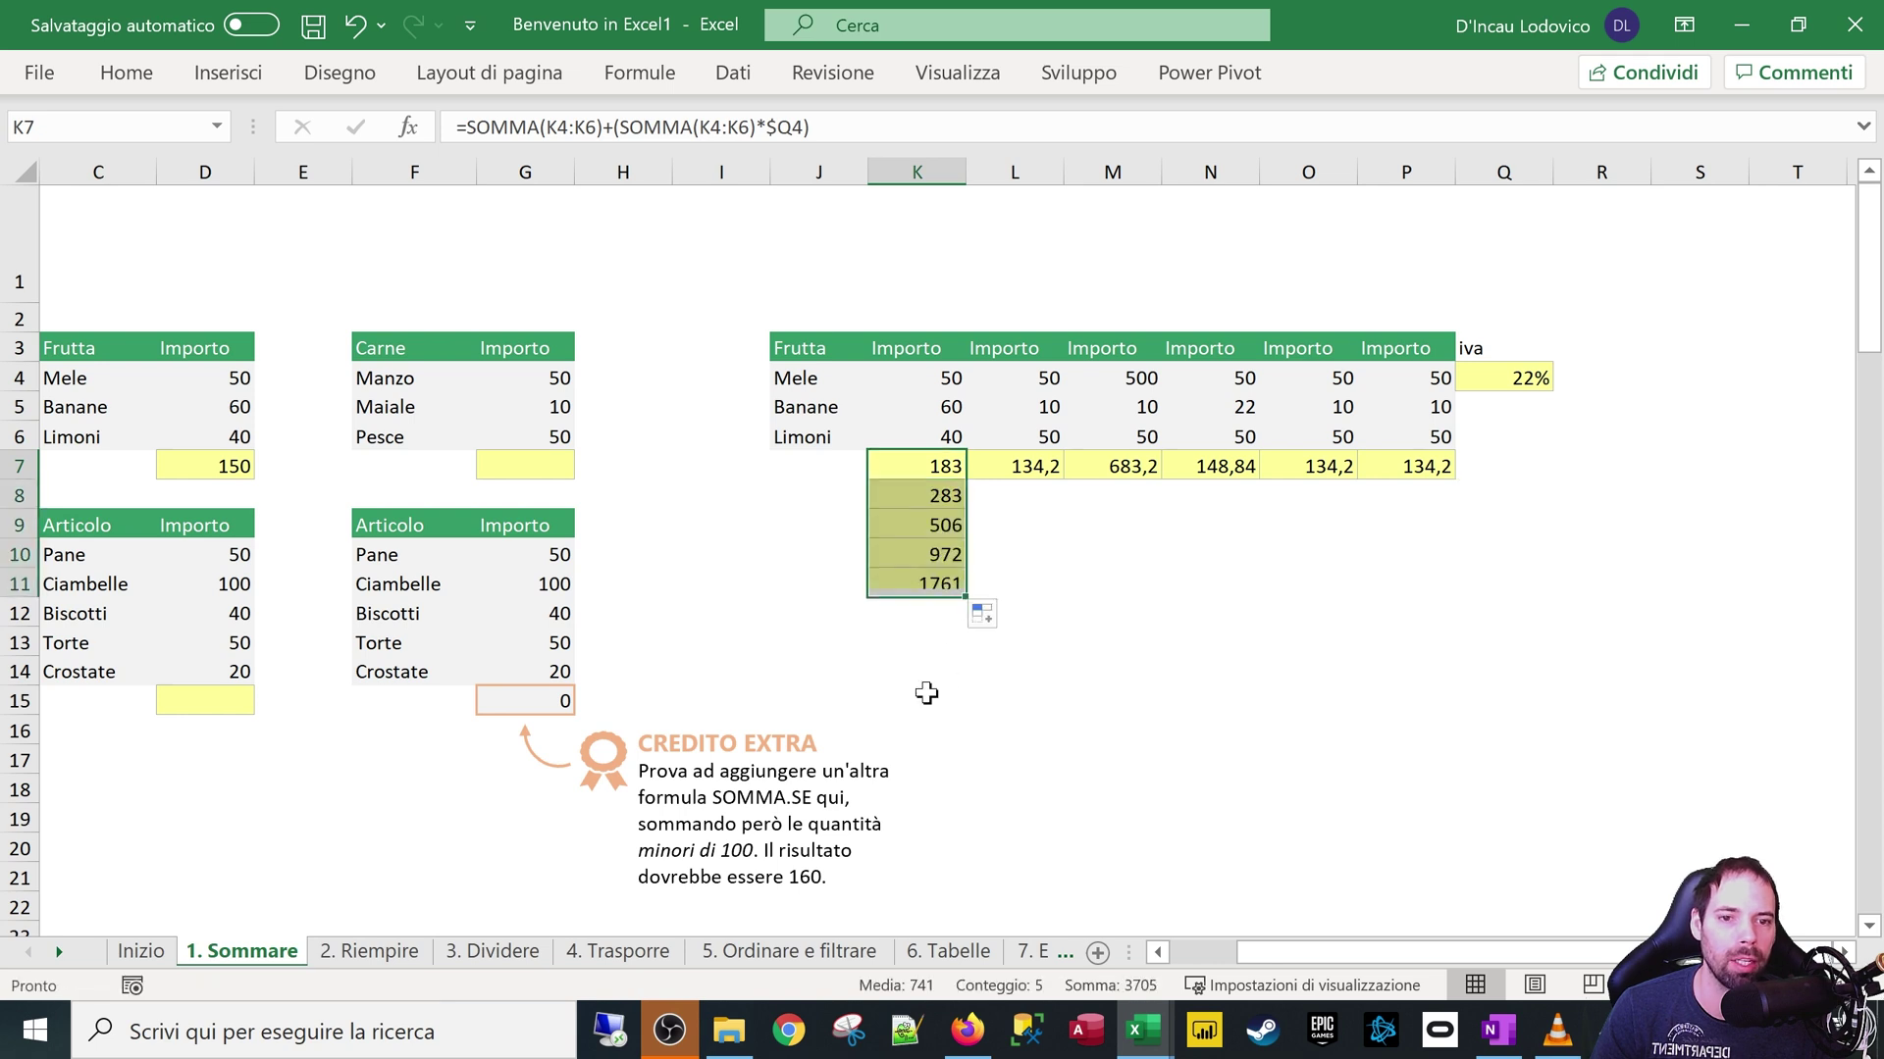
Check K8's shifted formula, then anchor K7's rate reference as $Q$4
double_click(910, 501)
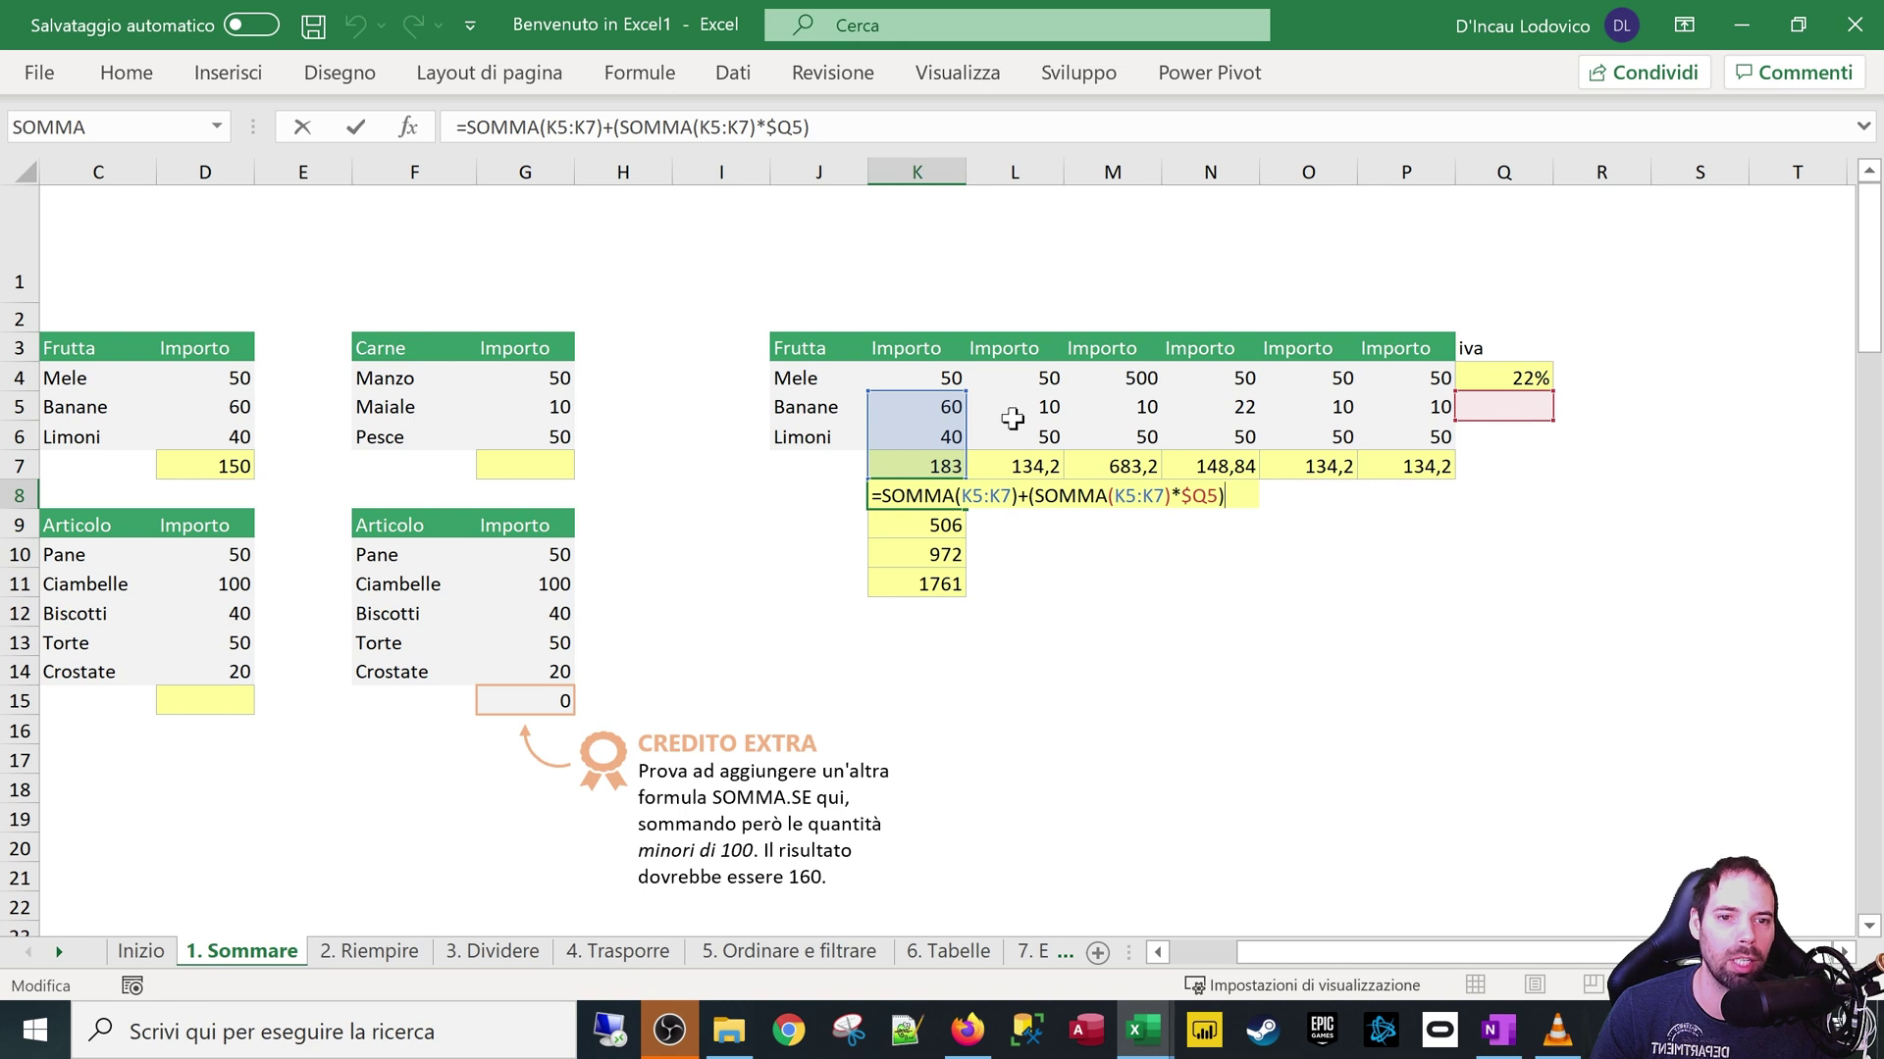
key("Return")
left_click(942, 468)
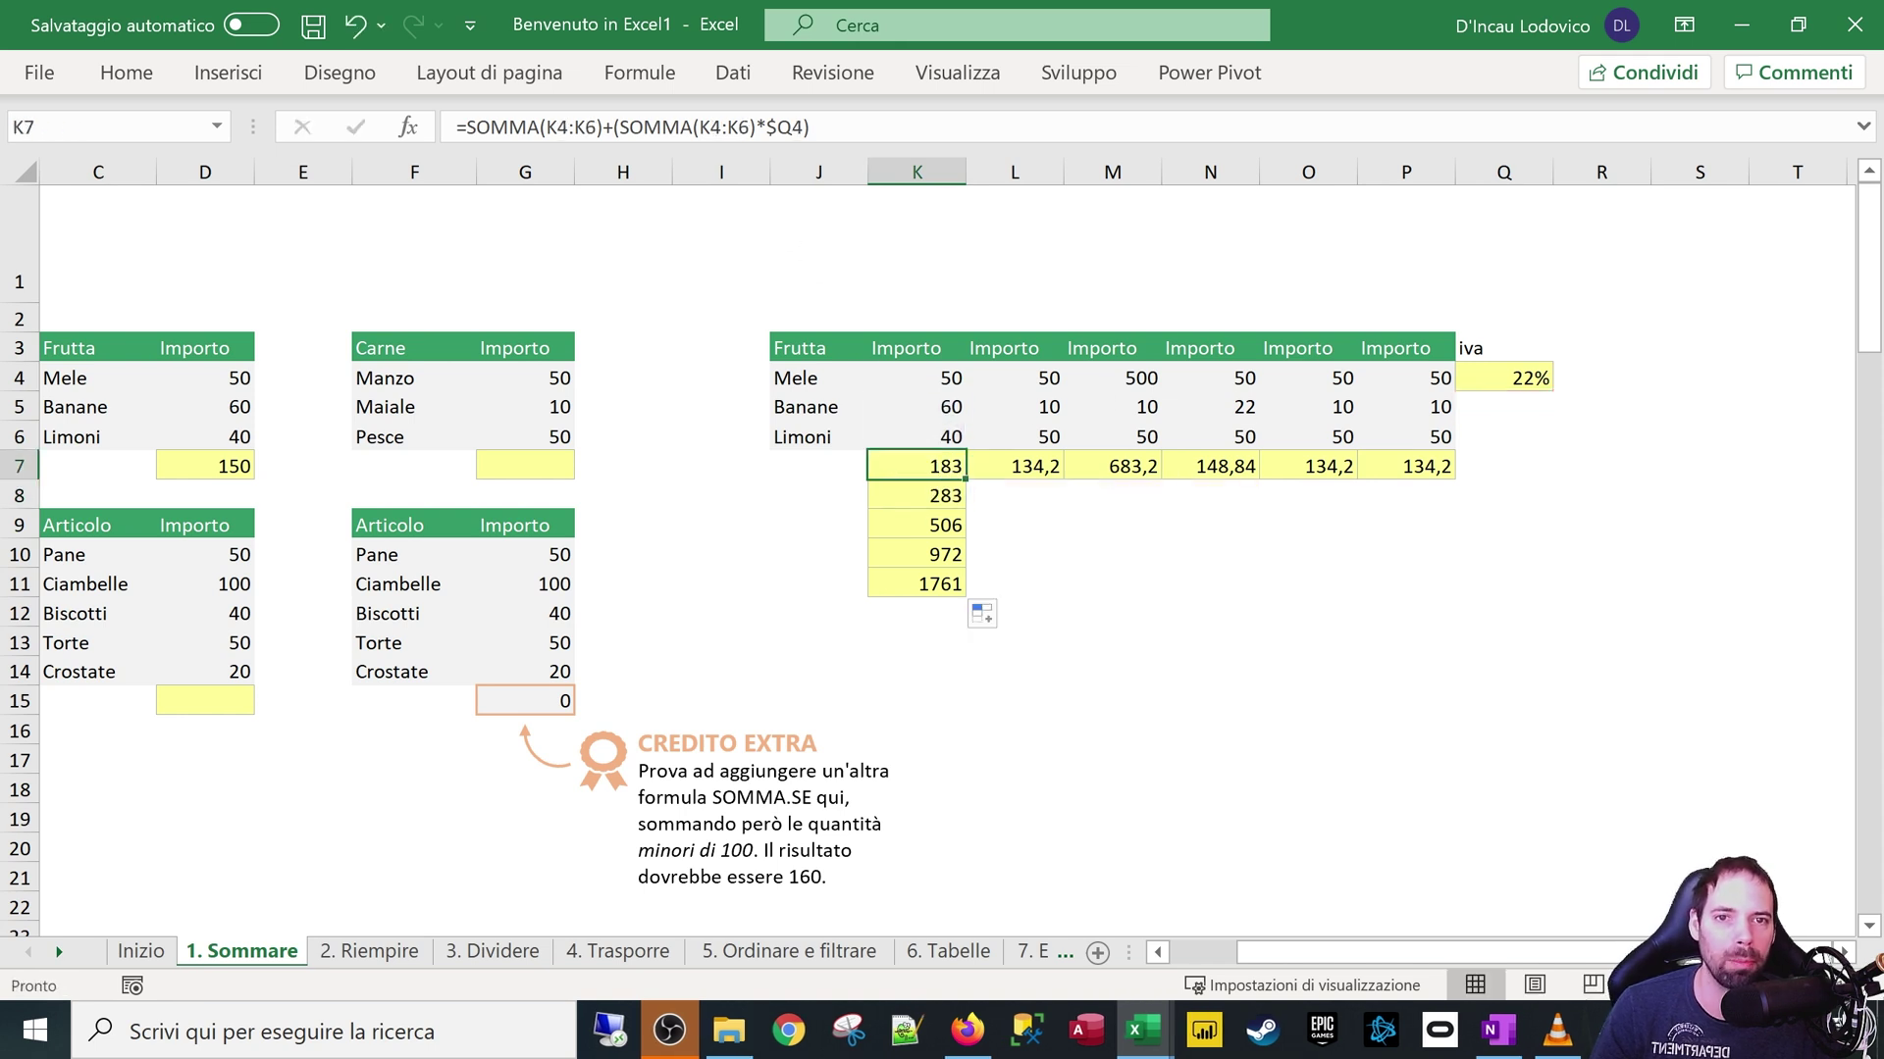
key("super+plus")
left_click(796, 127)
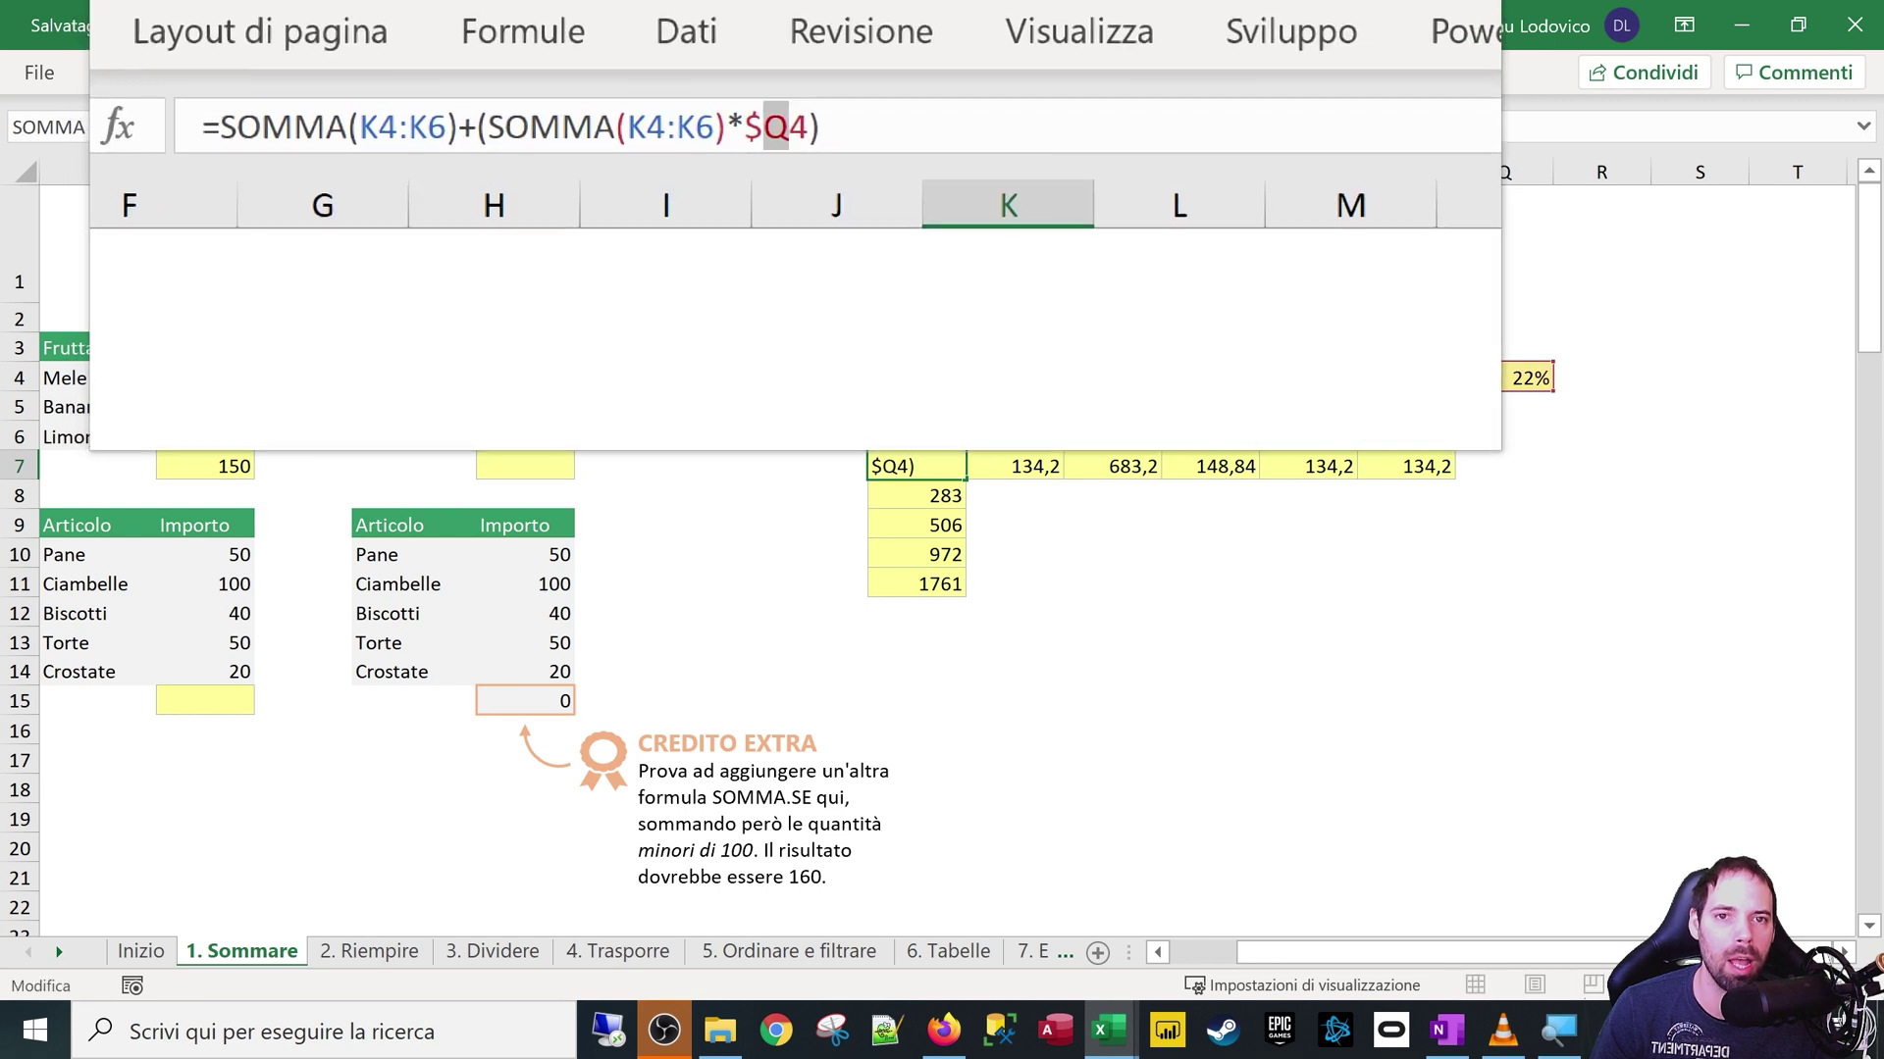
type("$")
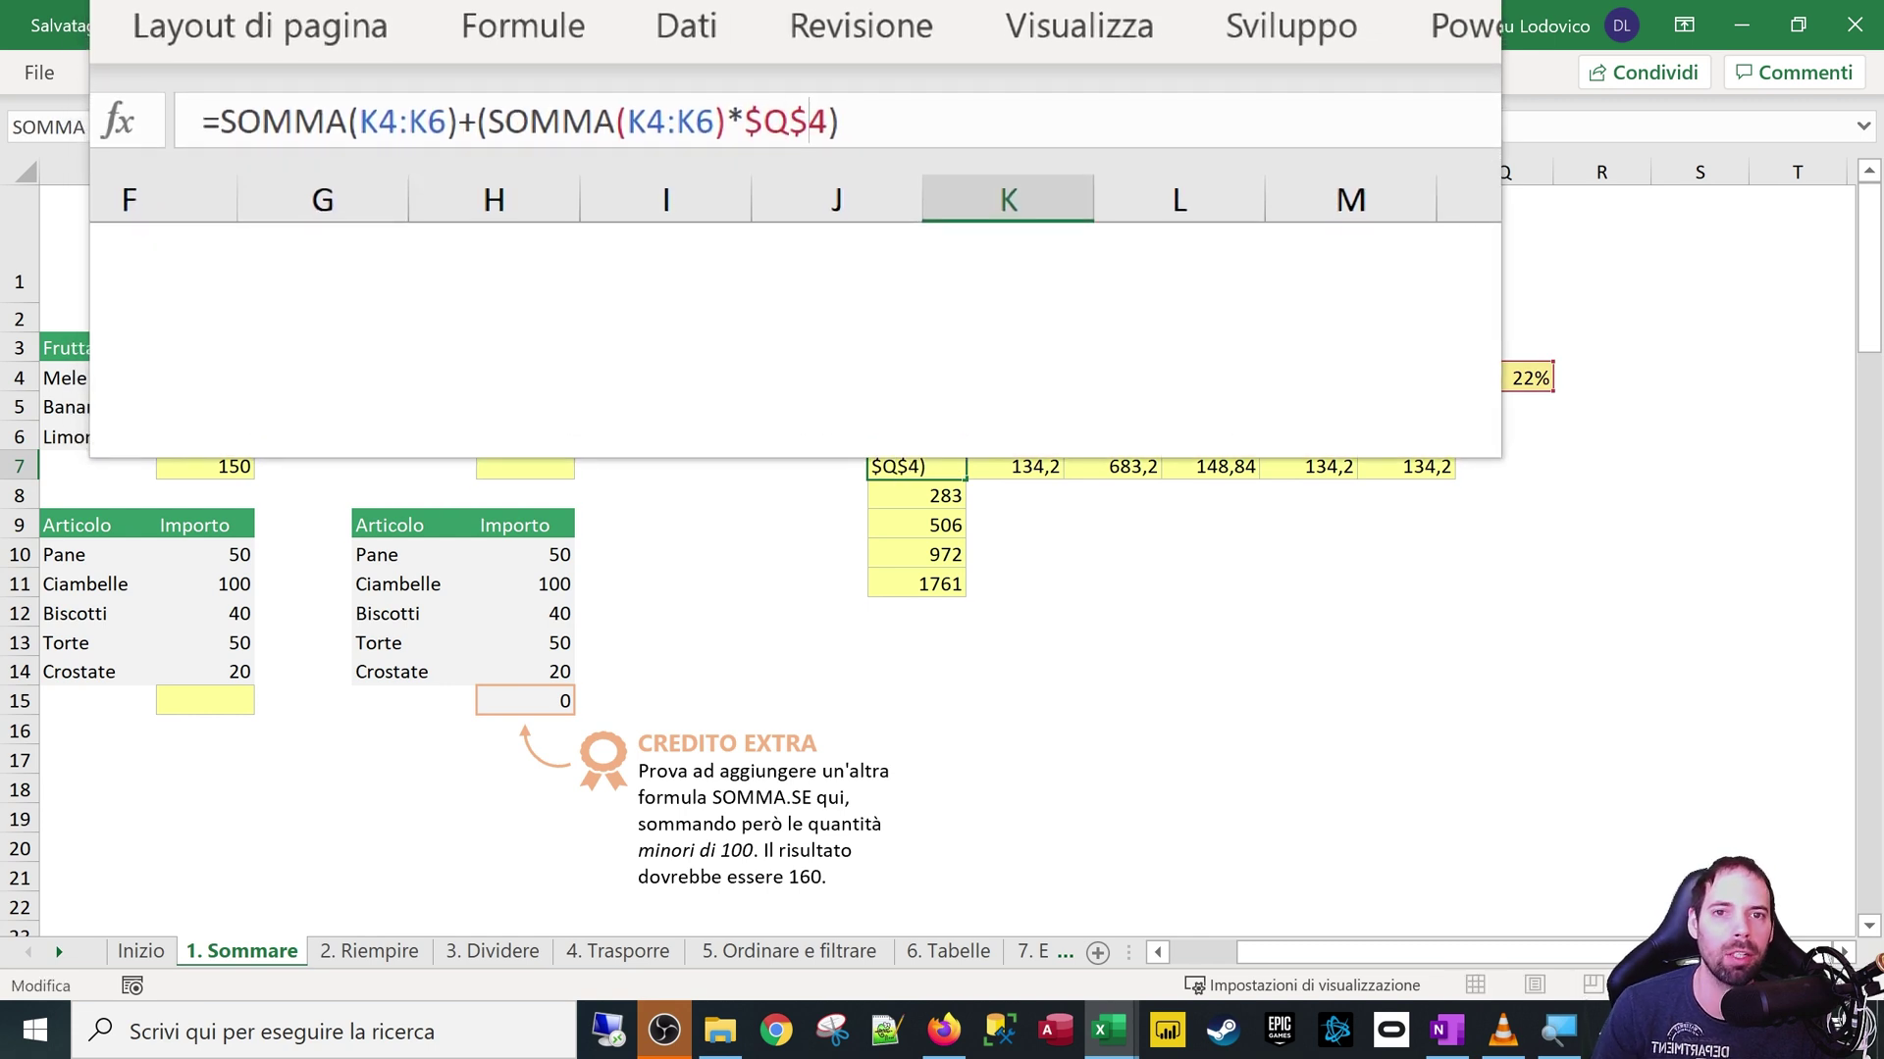
key("Return")
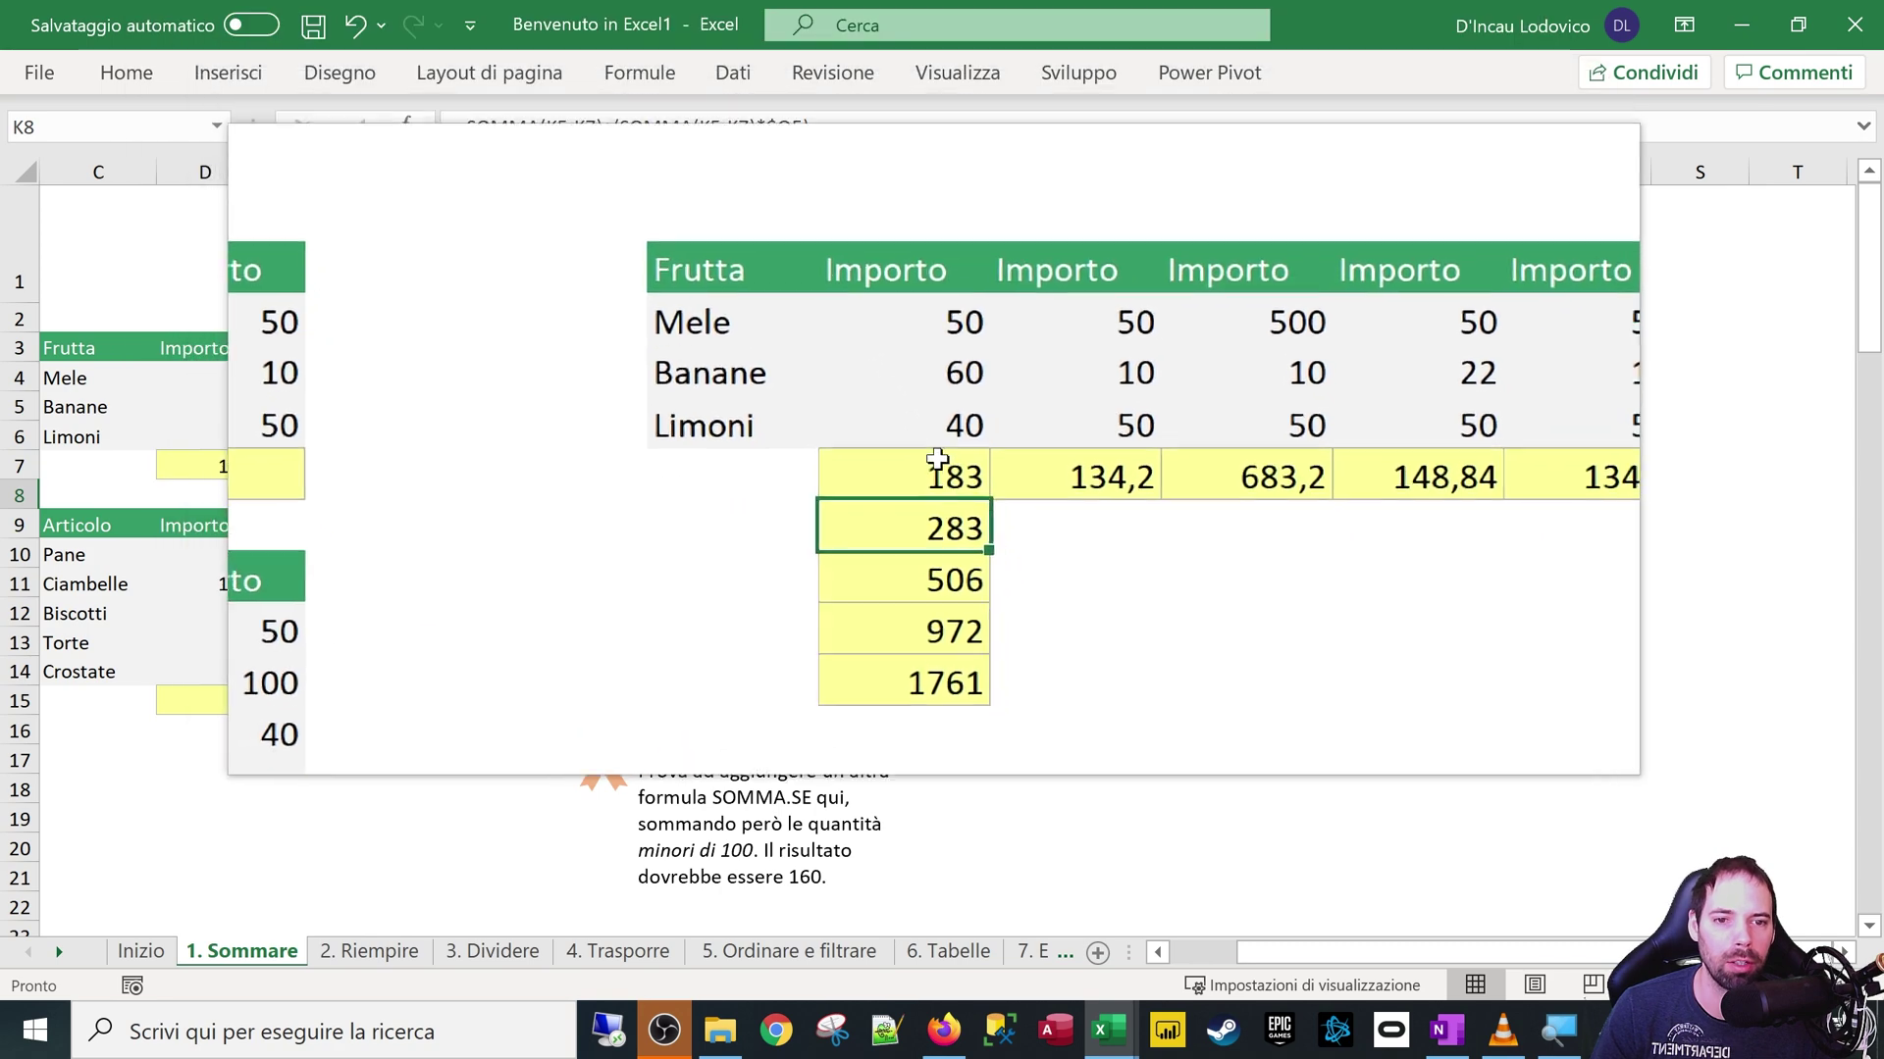
Copy K7 down the column, giving 345,26, 693,2772, 1490,275, 2528,813 in K8:K11
left_click(918, 467)
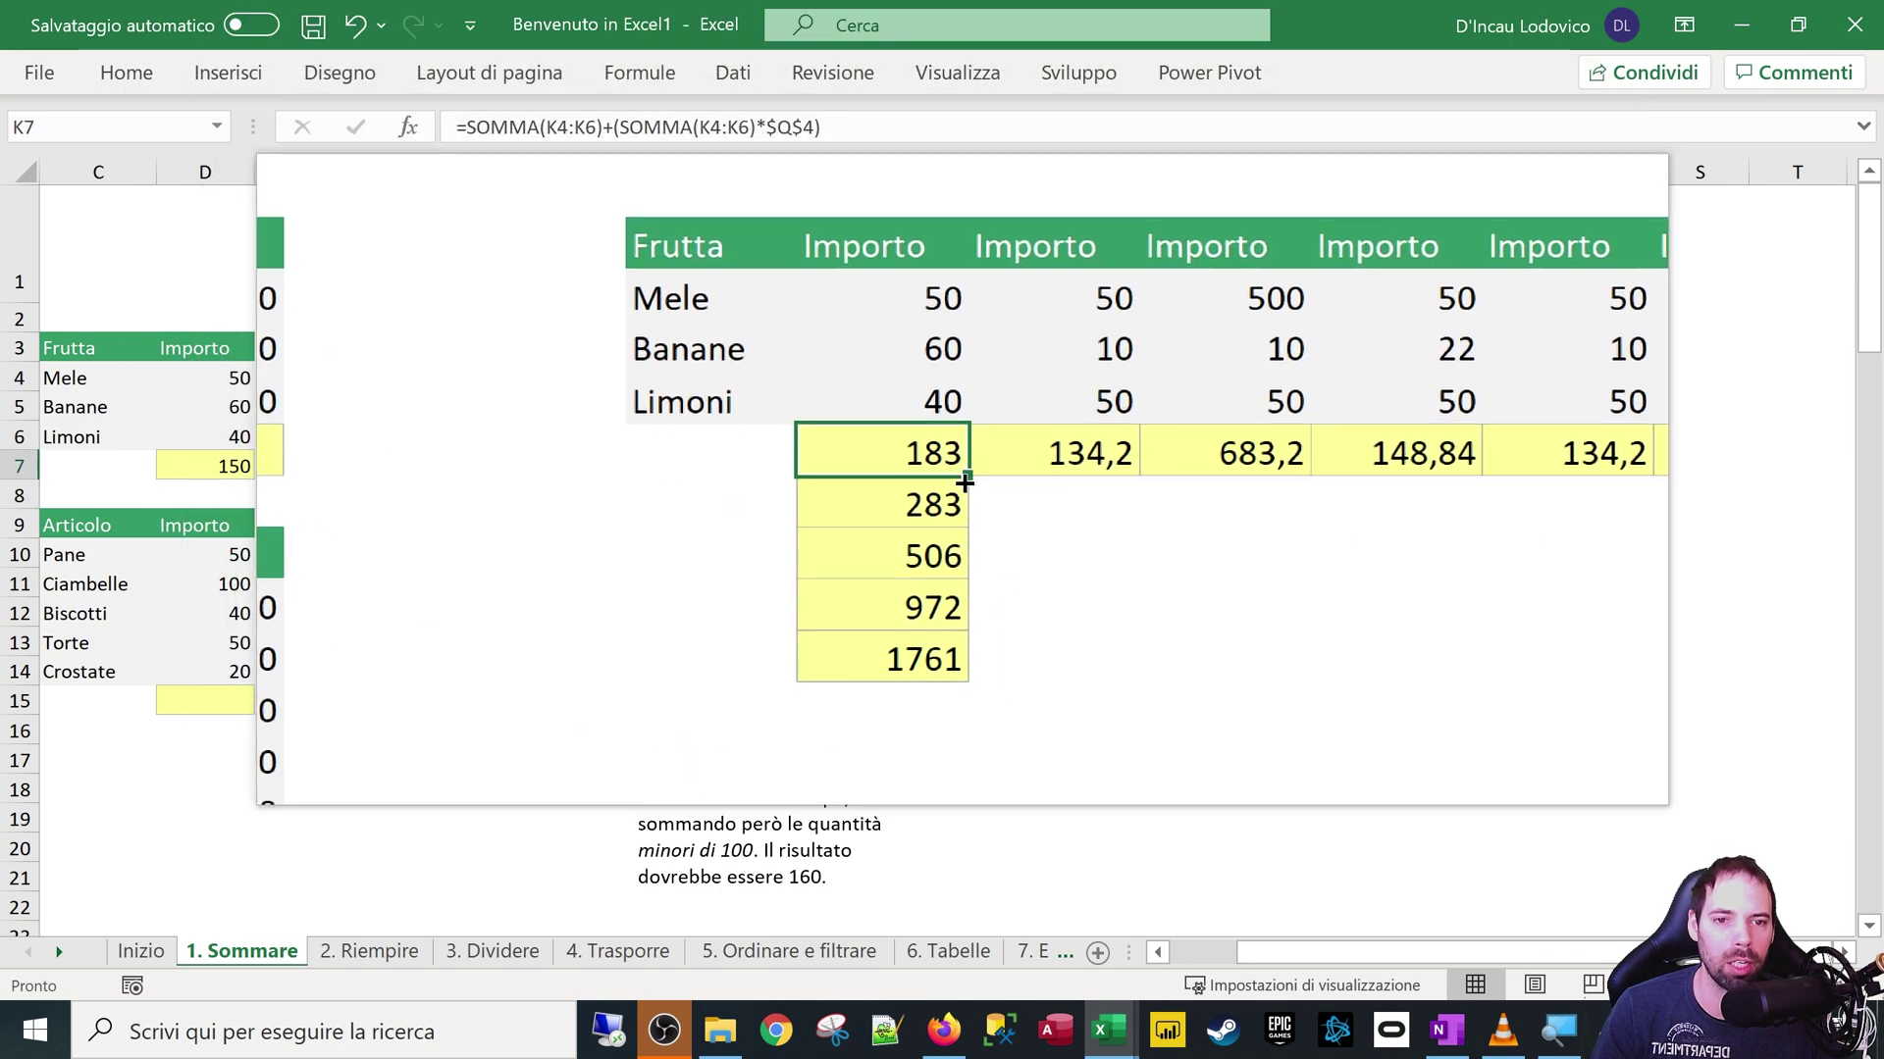
left_click_drag(965, 481, 959, 577)
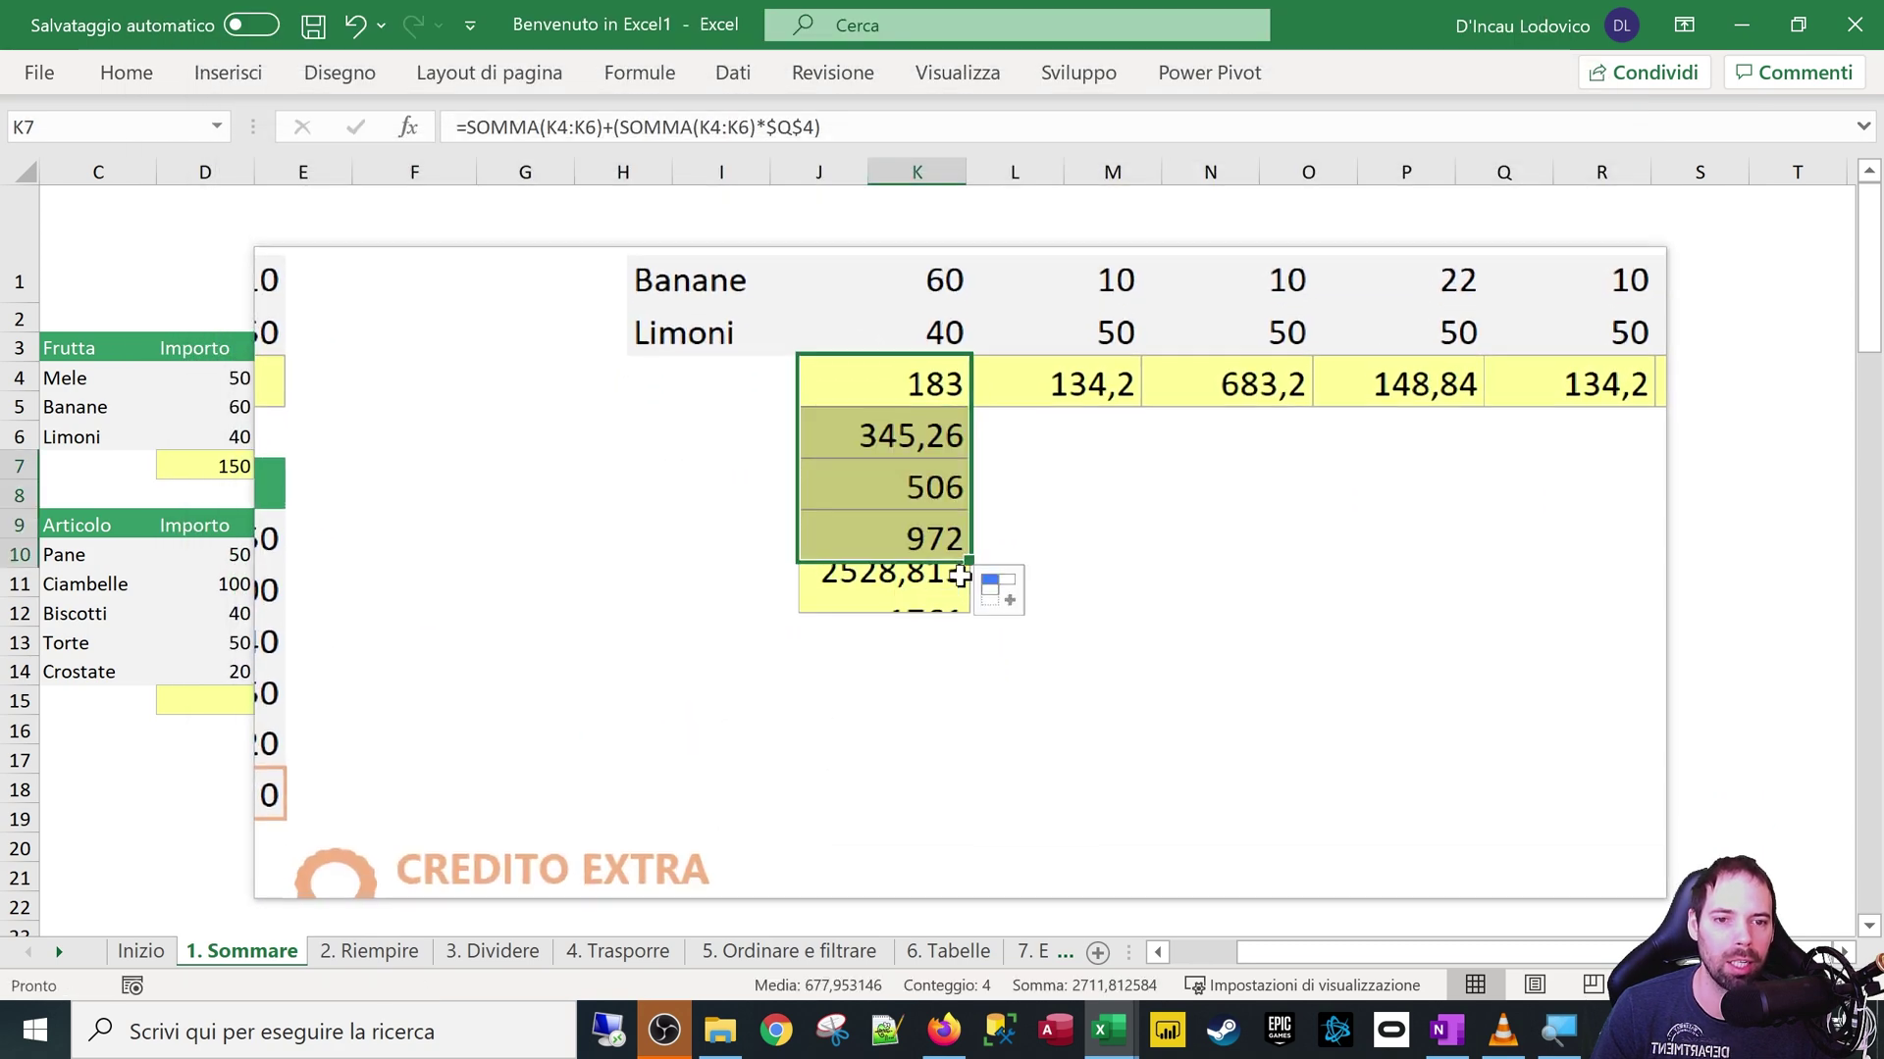
double_click(947, 489)
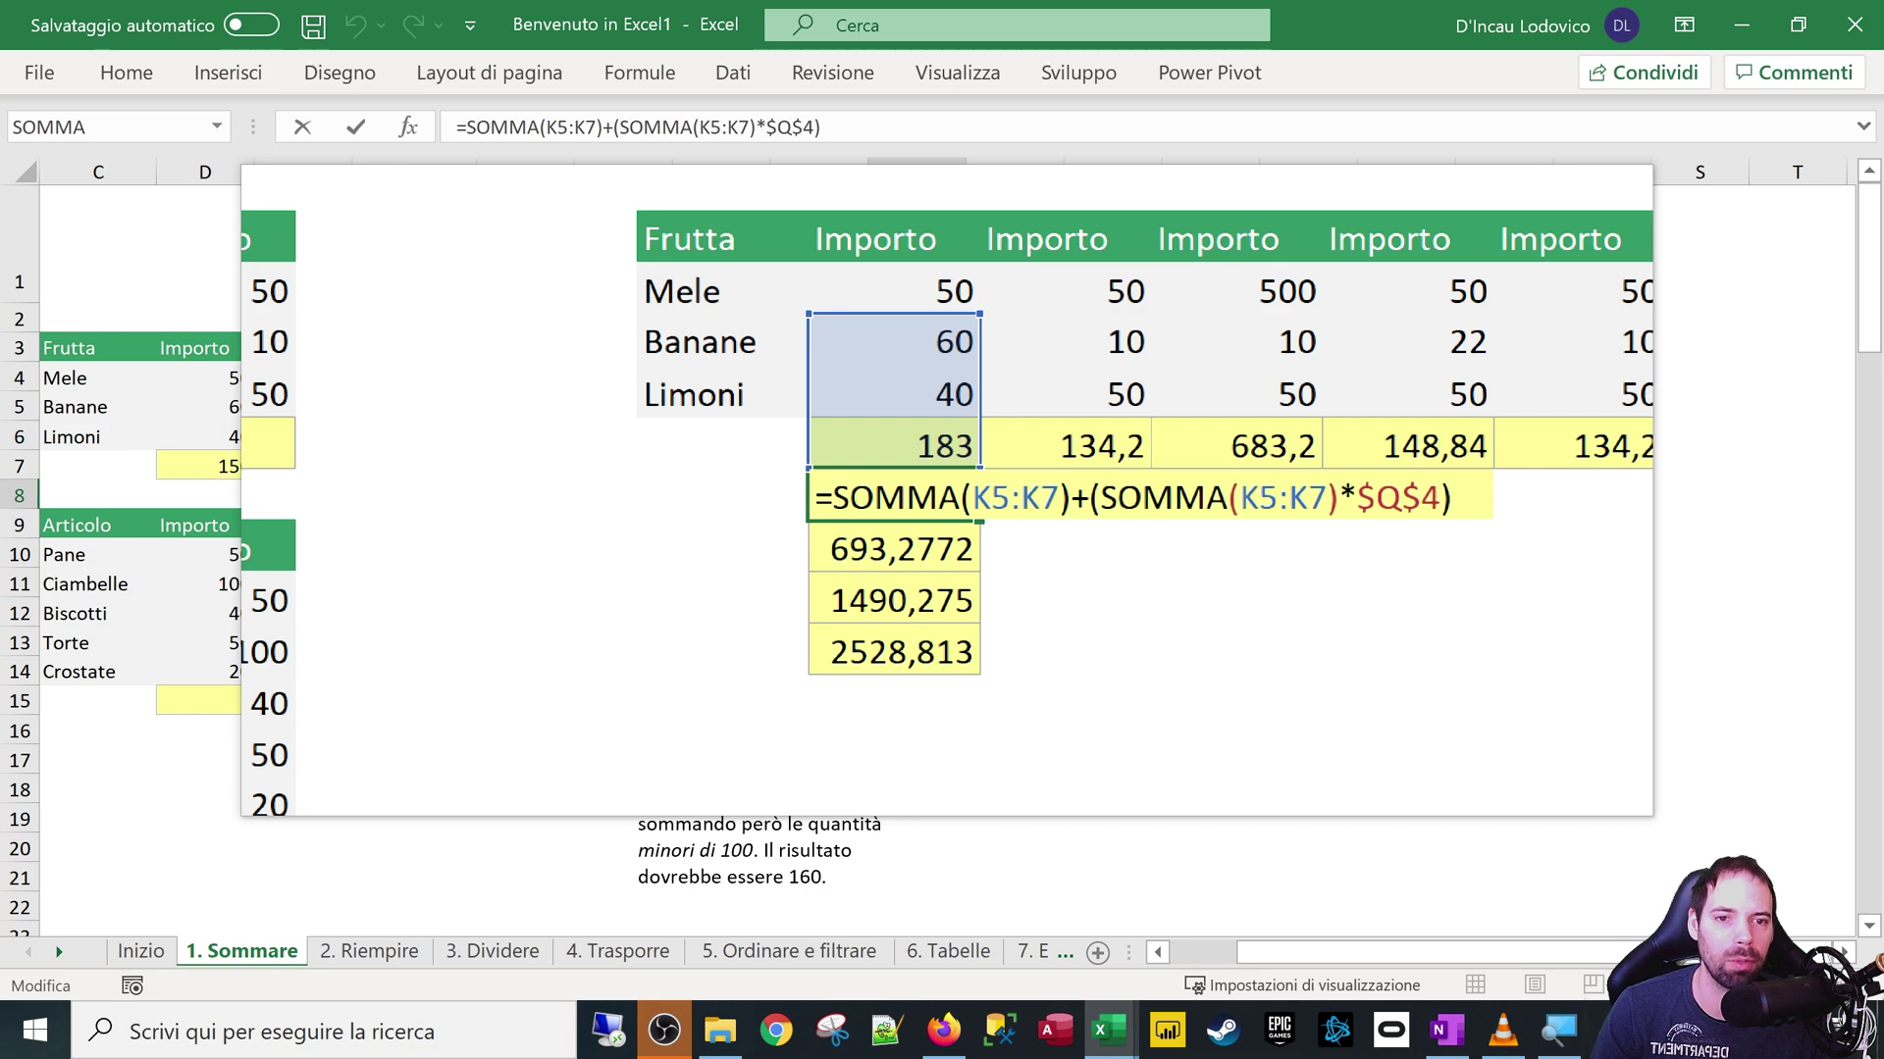
key("Escape")
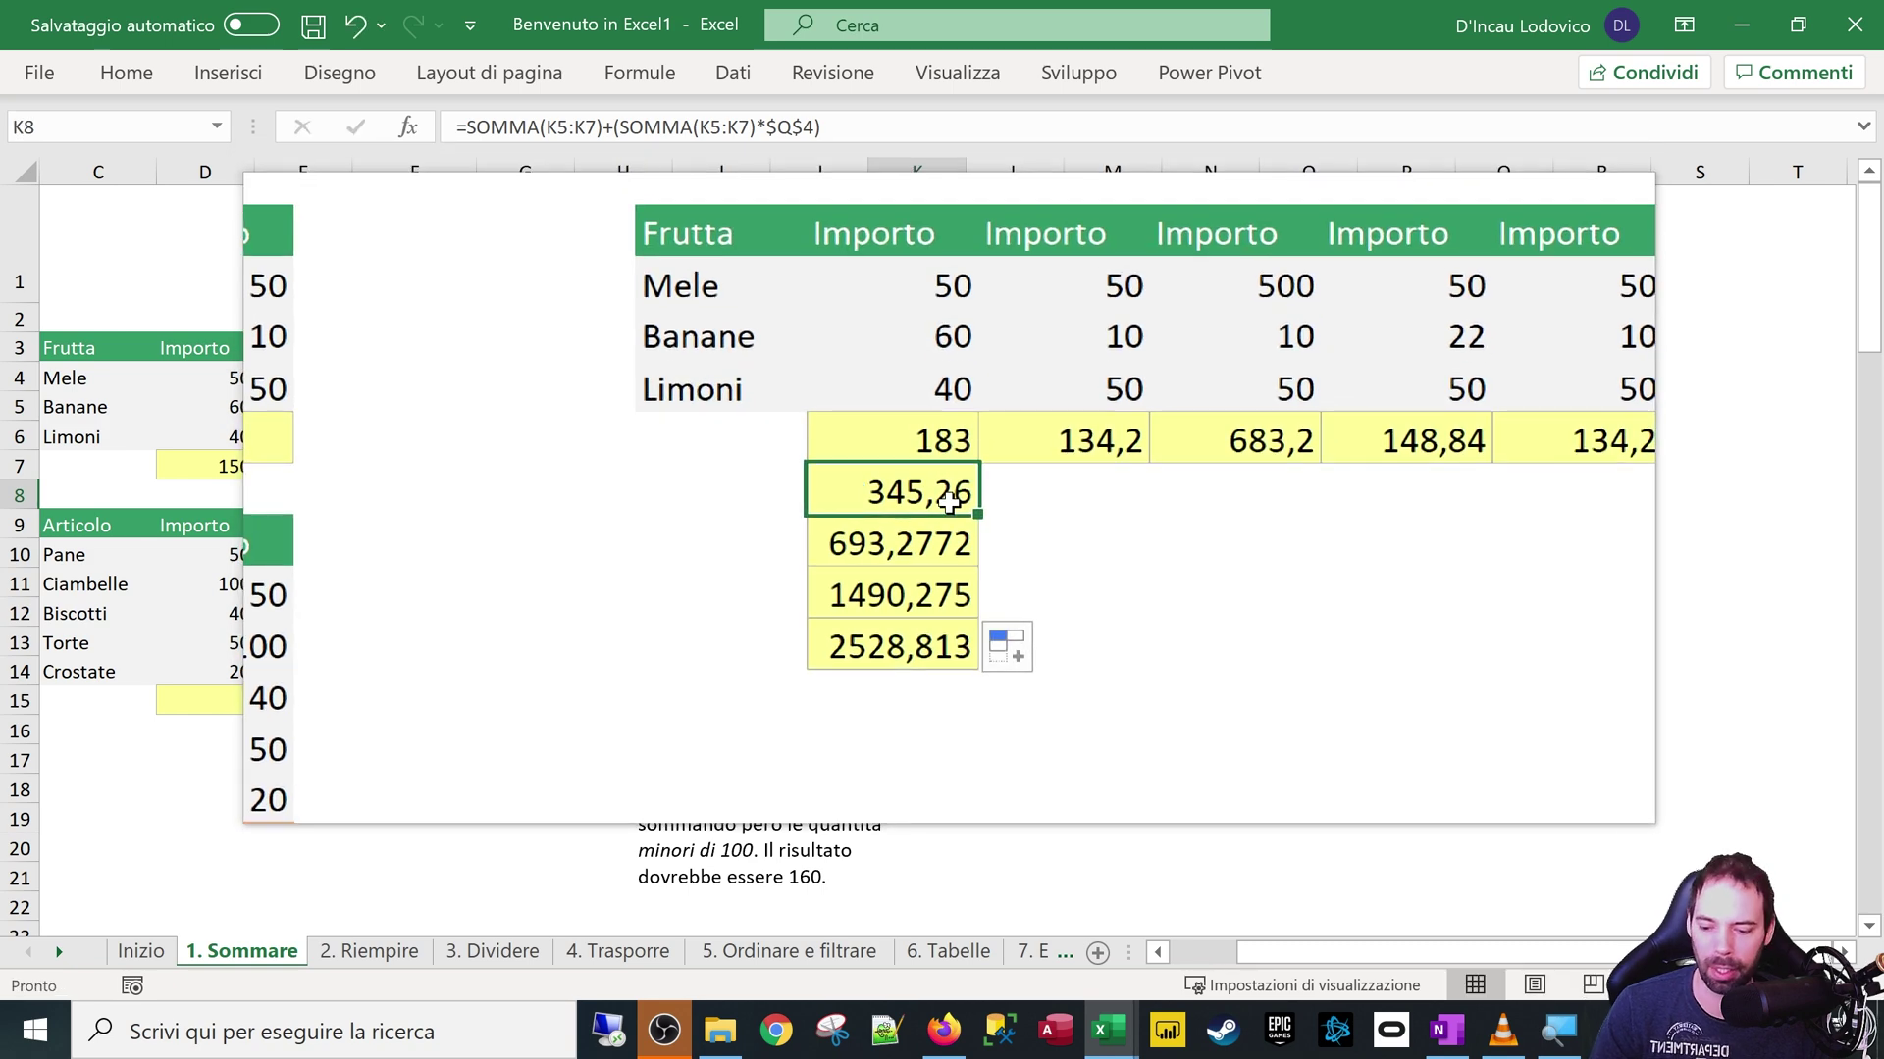
double_click(949, 495)
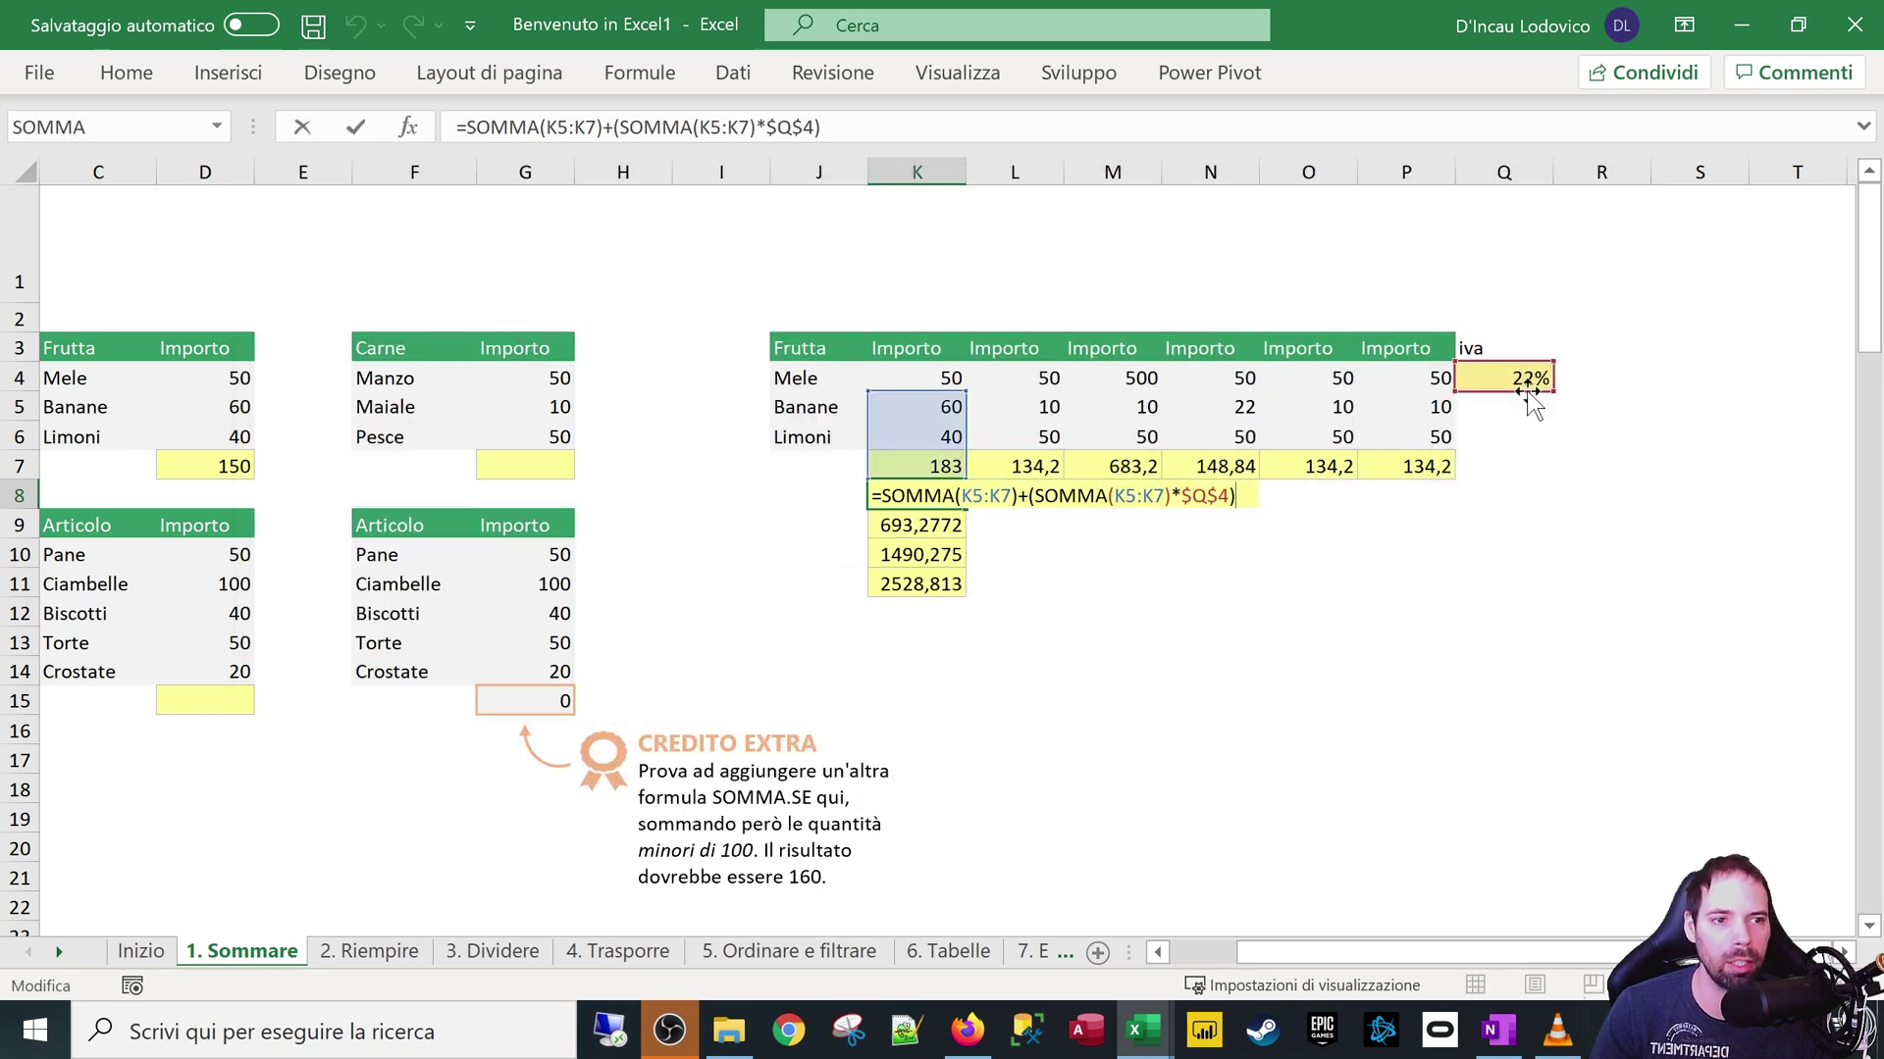
key("shift+Return")
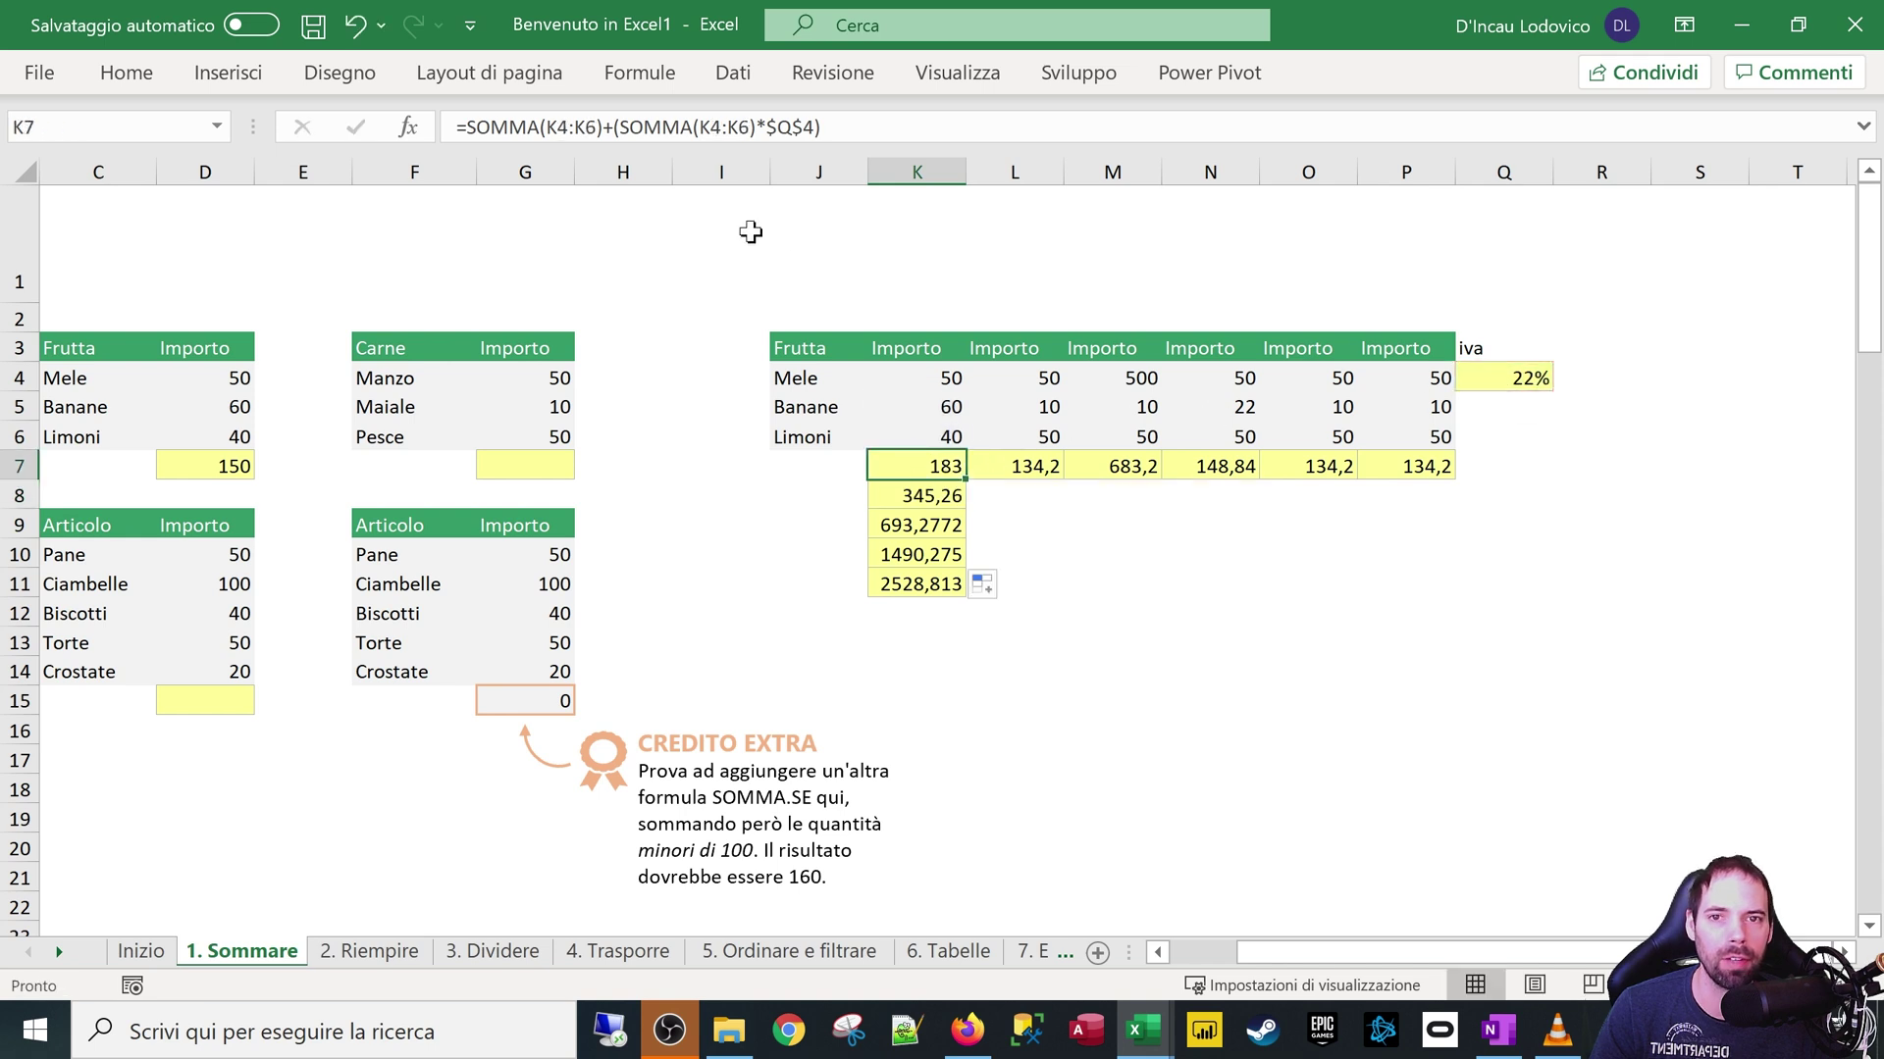
Make both SOMMA ranges in K7's formula fully absolute as $K$4:$K$6
left_click(587, 126)
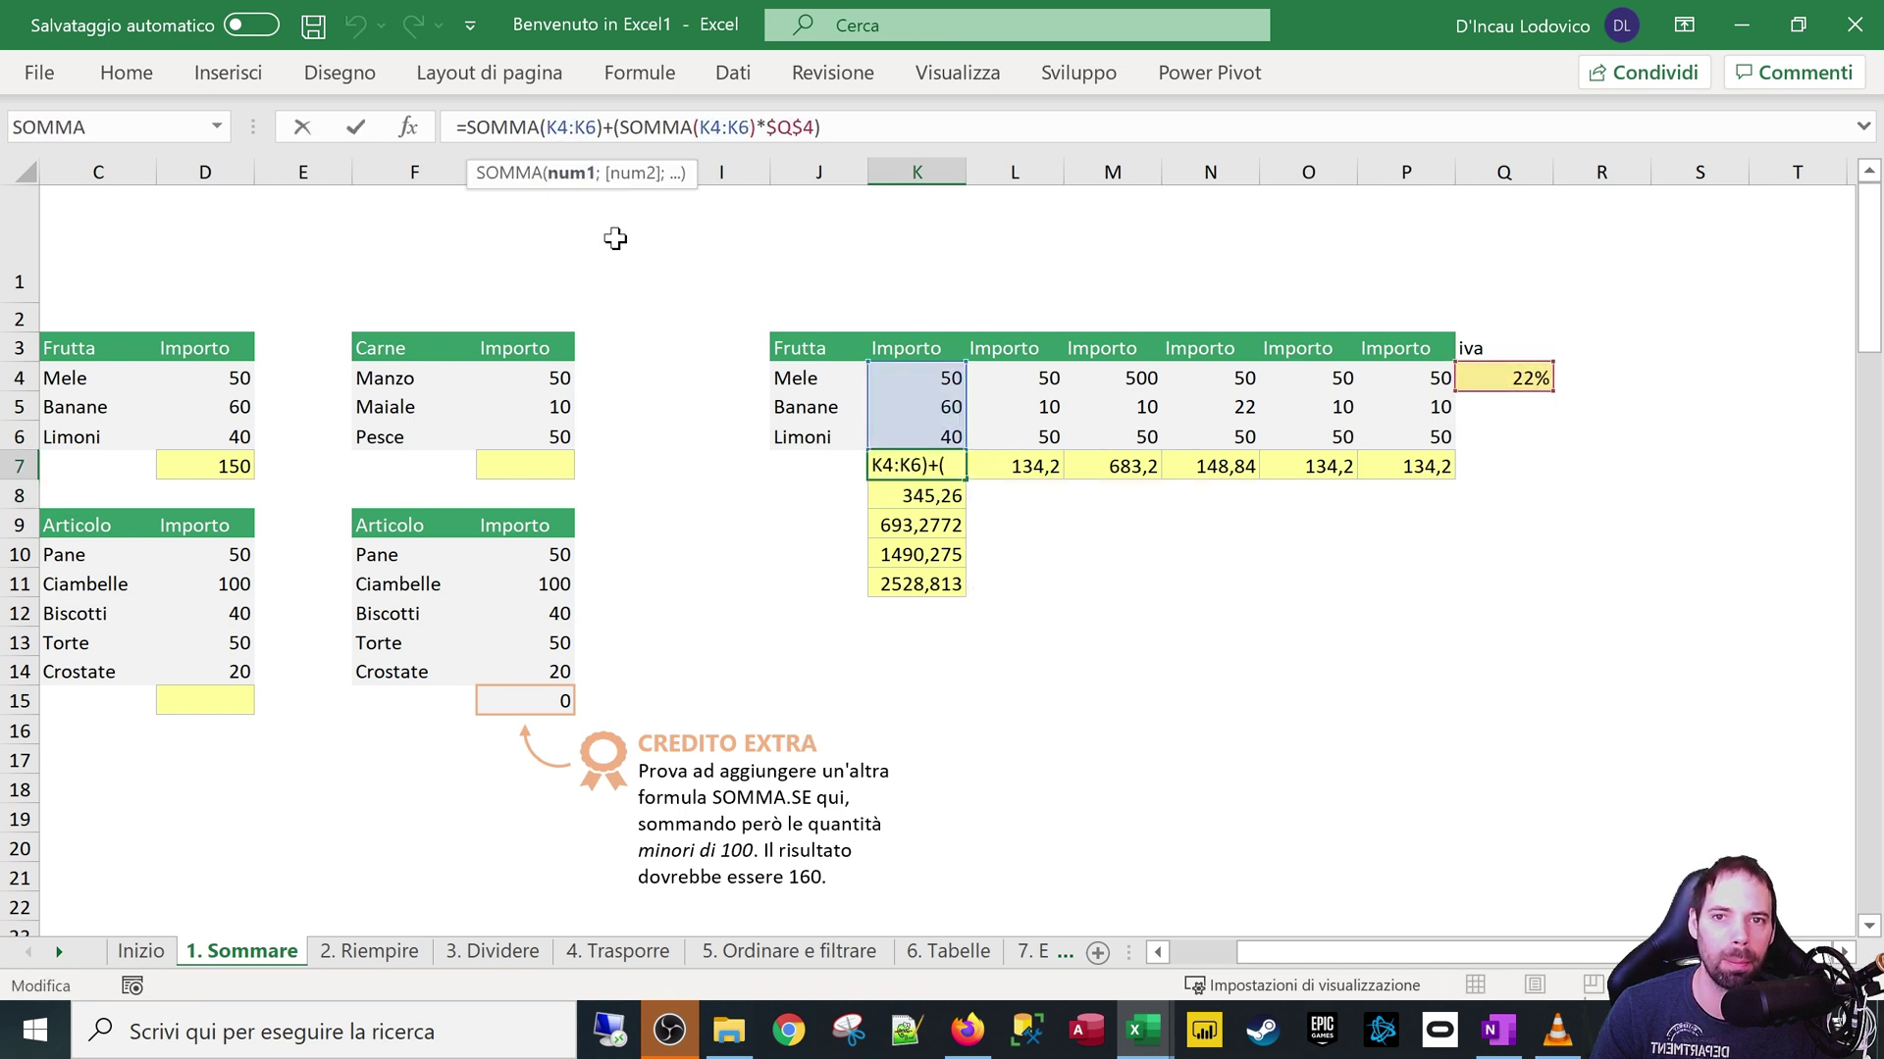
key("F4")
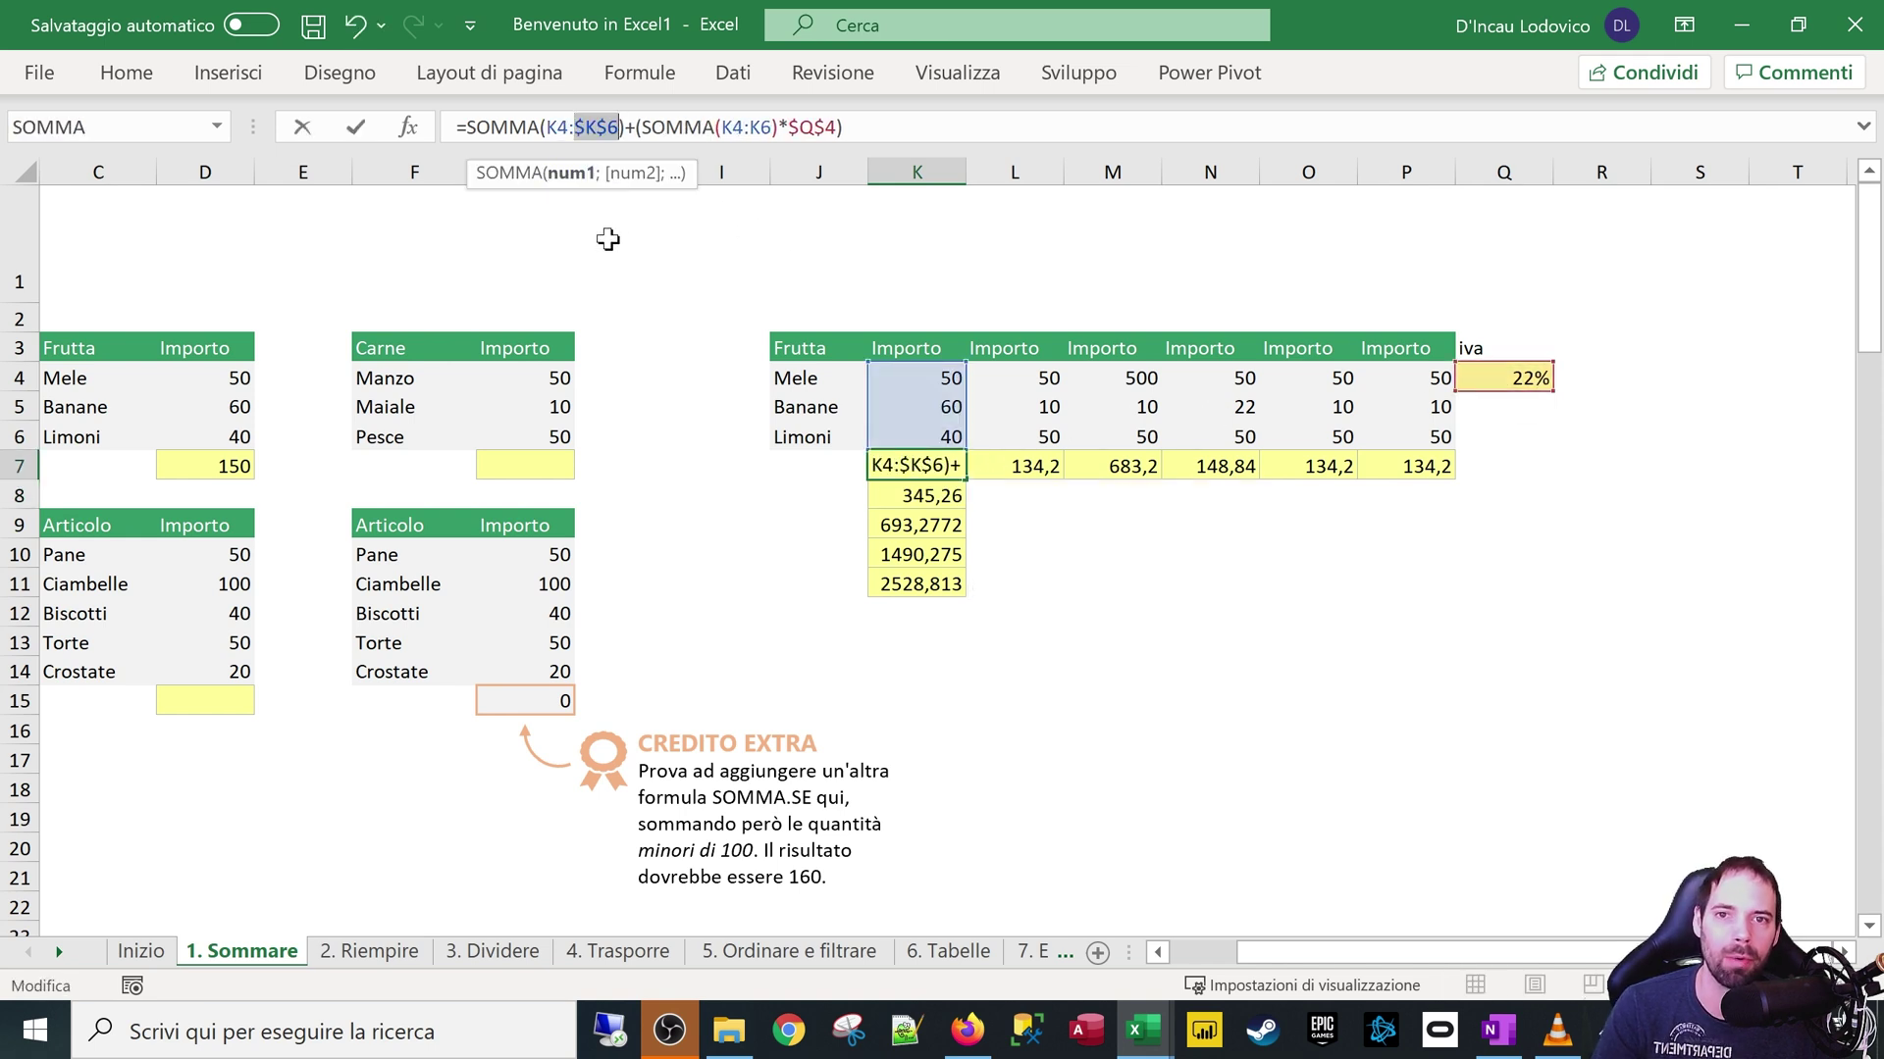
key("Right")
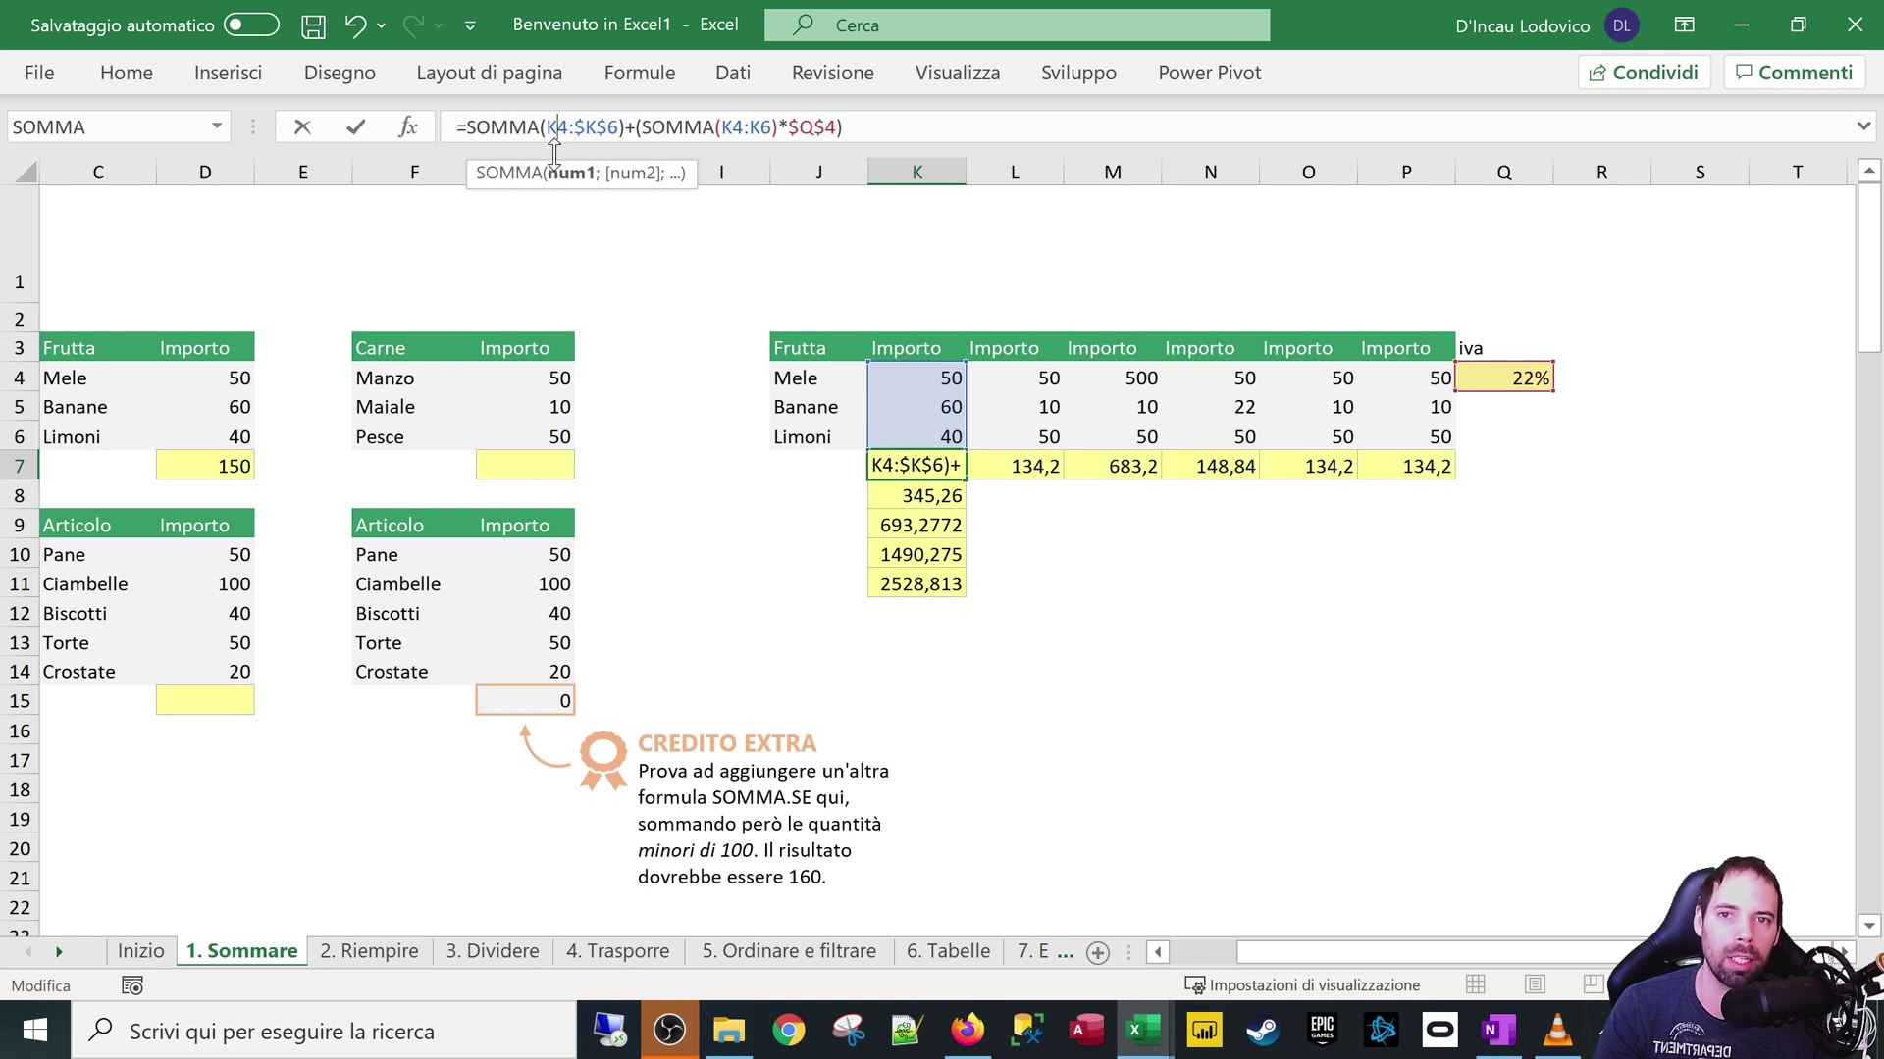
key("F4")
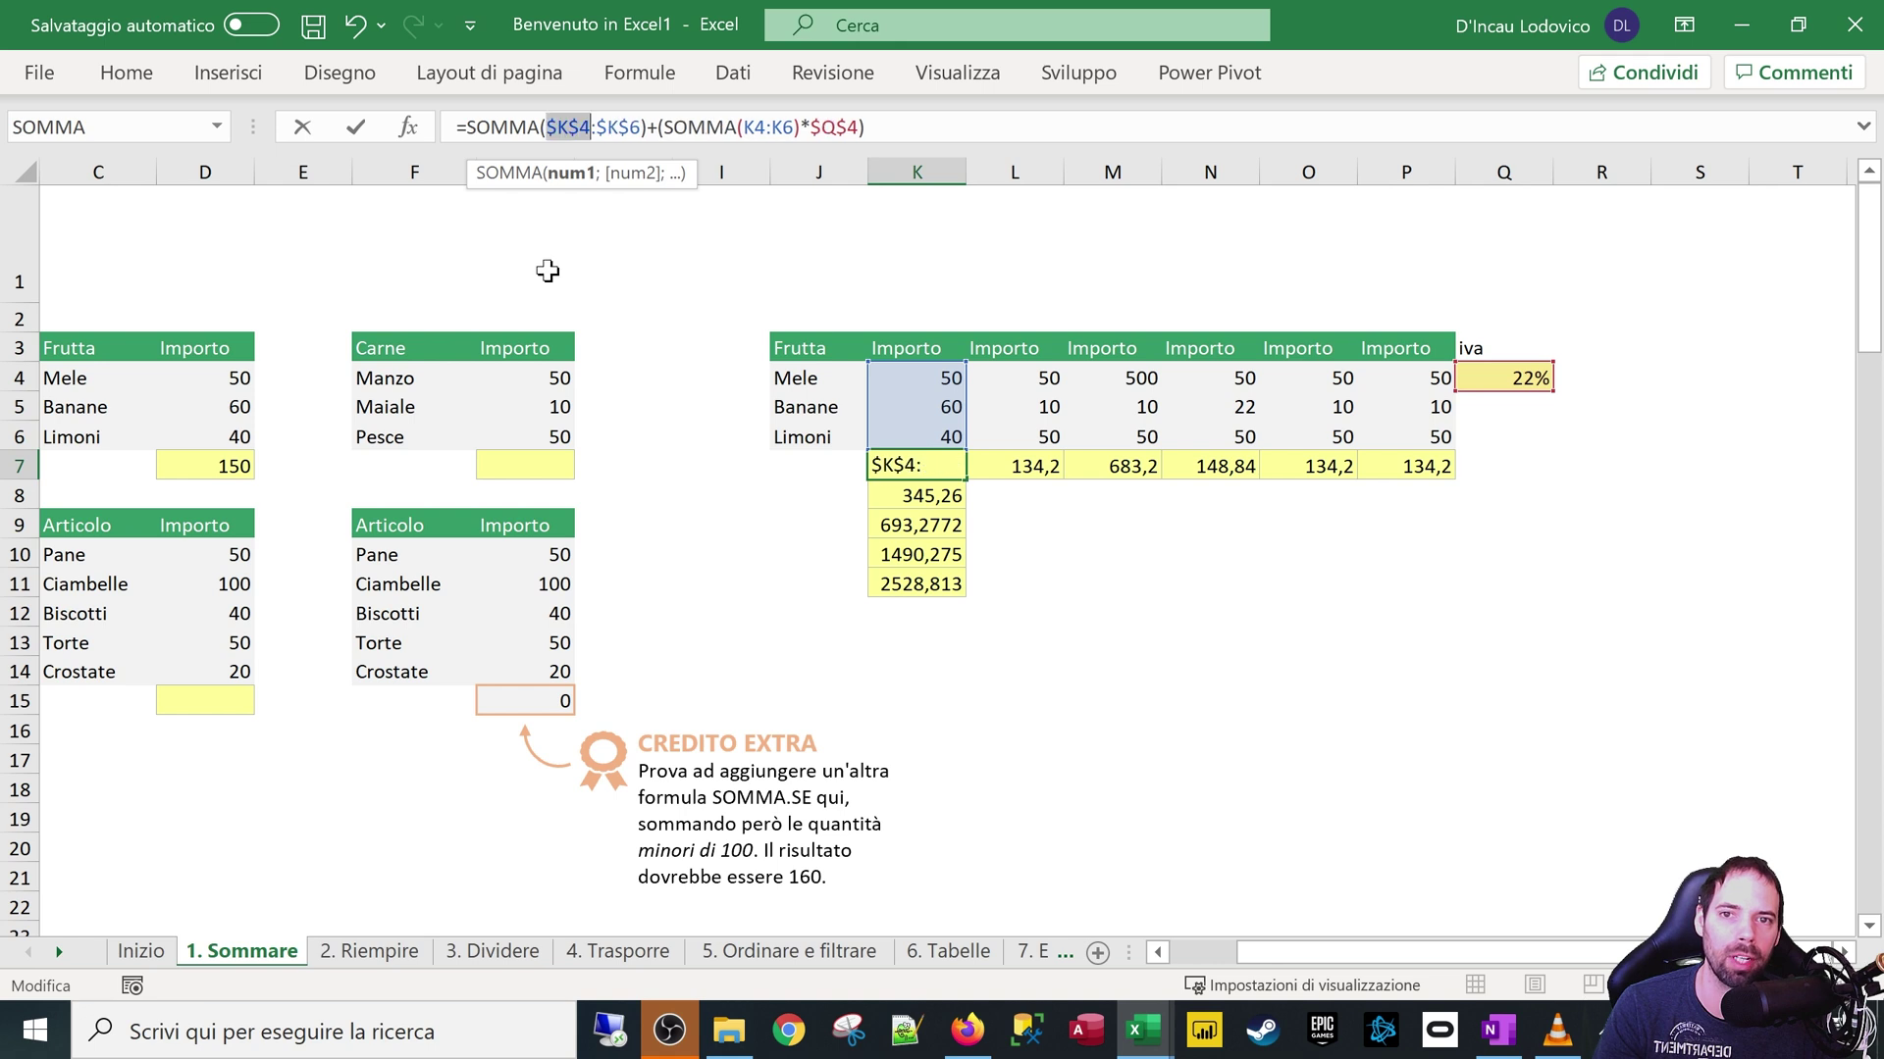
left_click(755, 127)
key("F4")
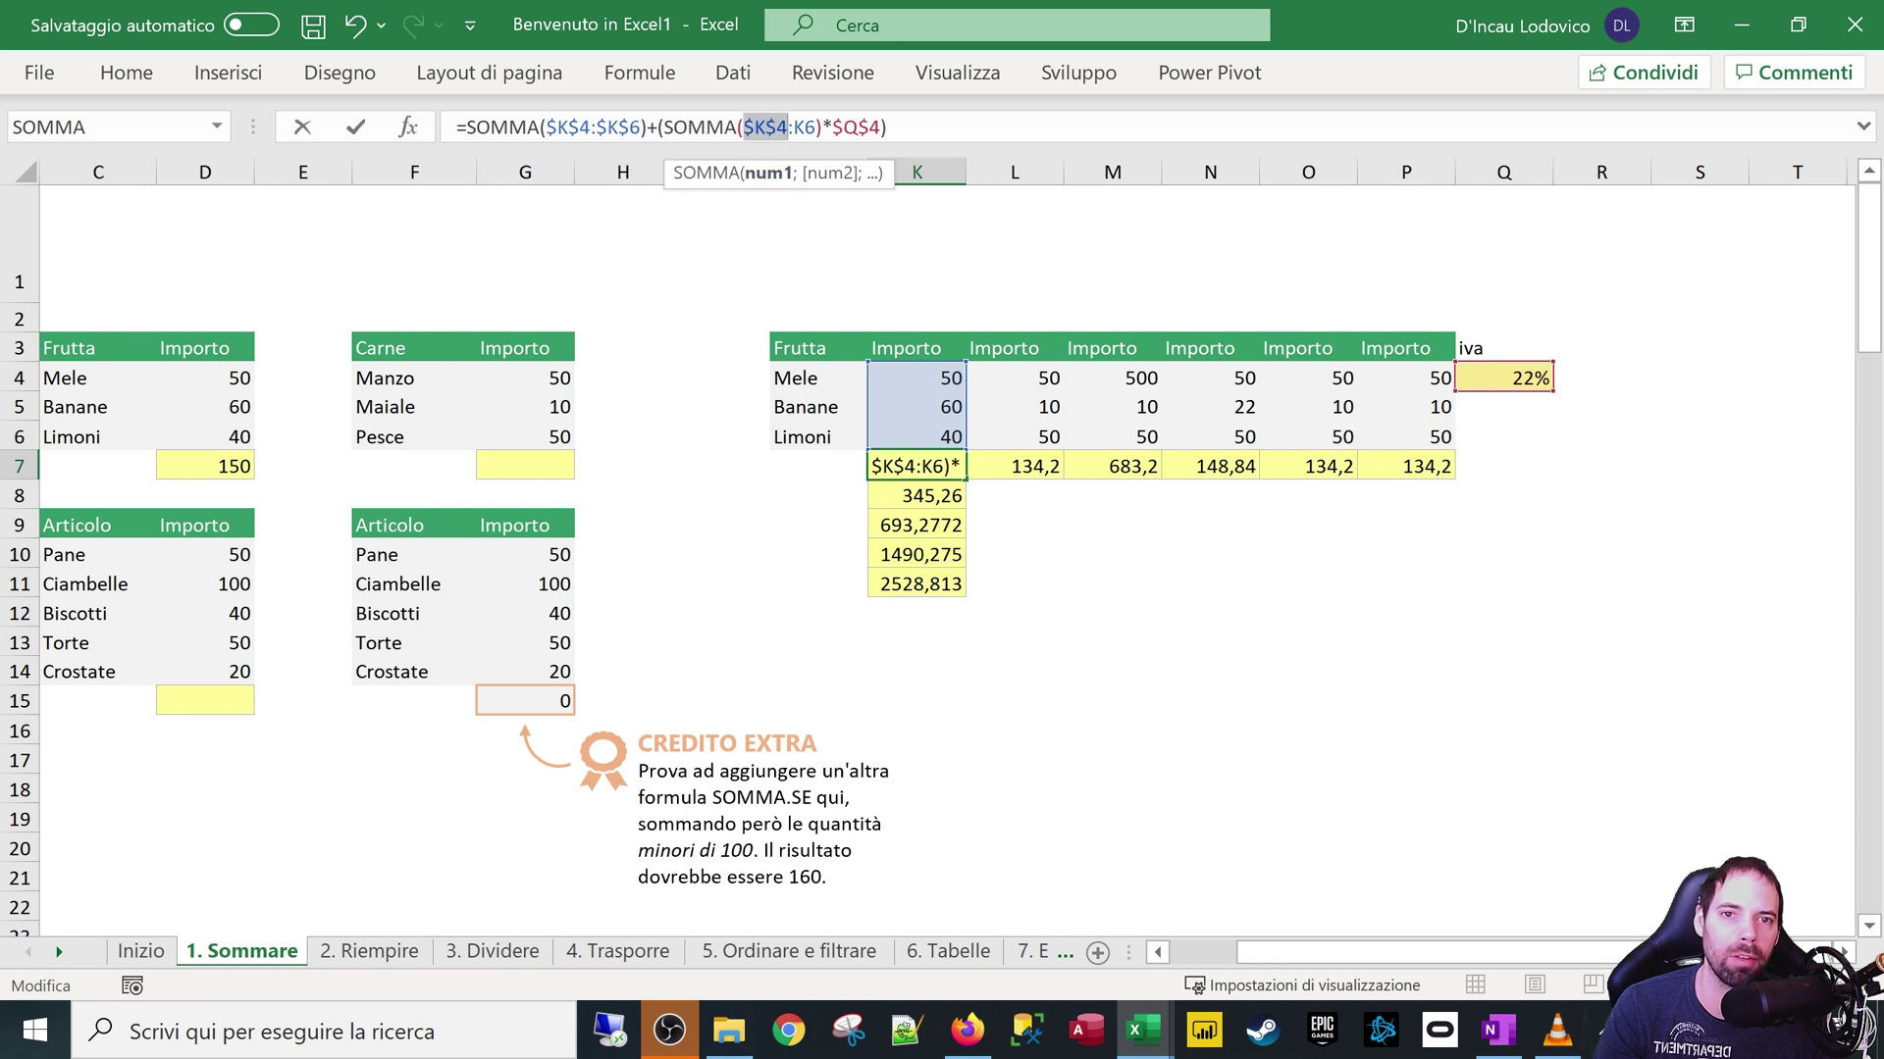
key("Right")
key("Right")
key("F4")
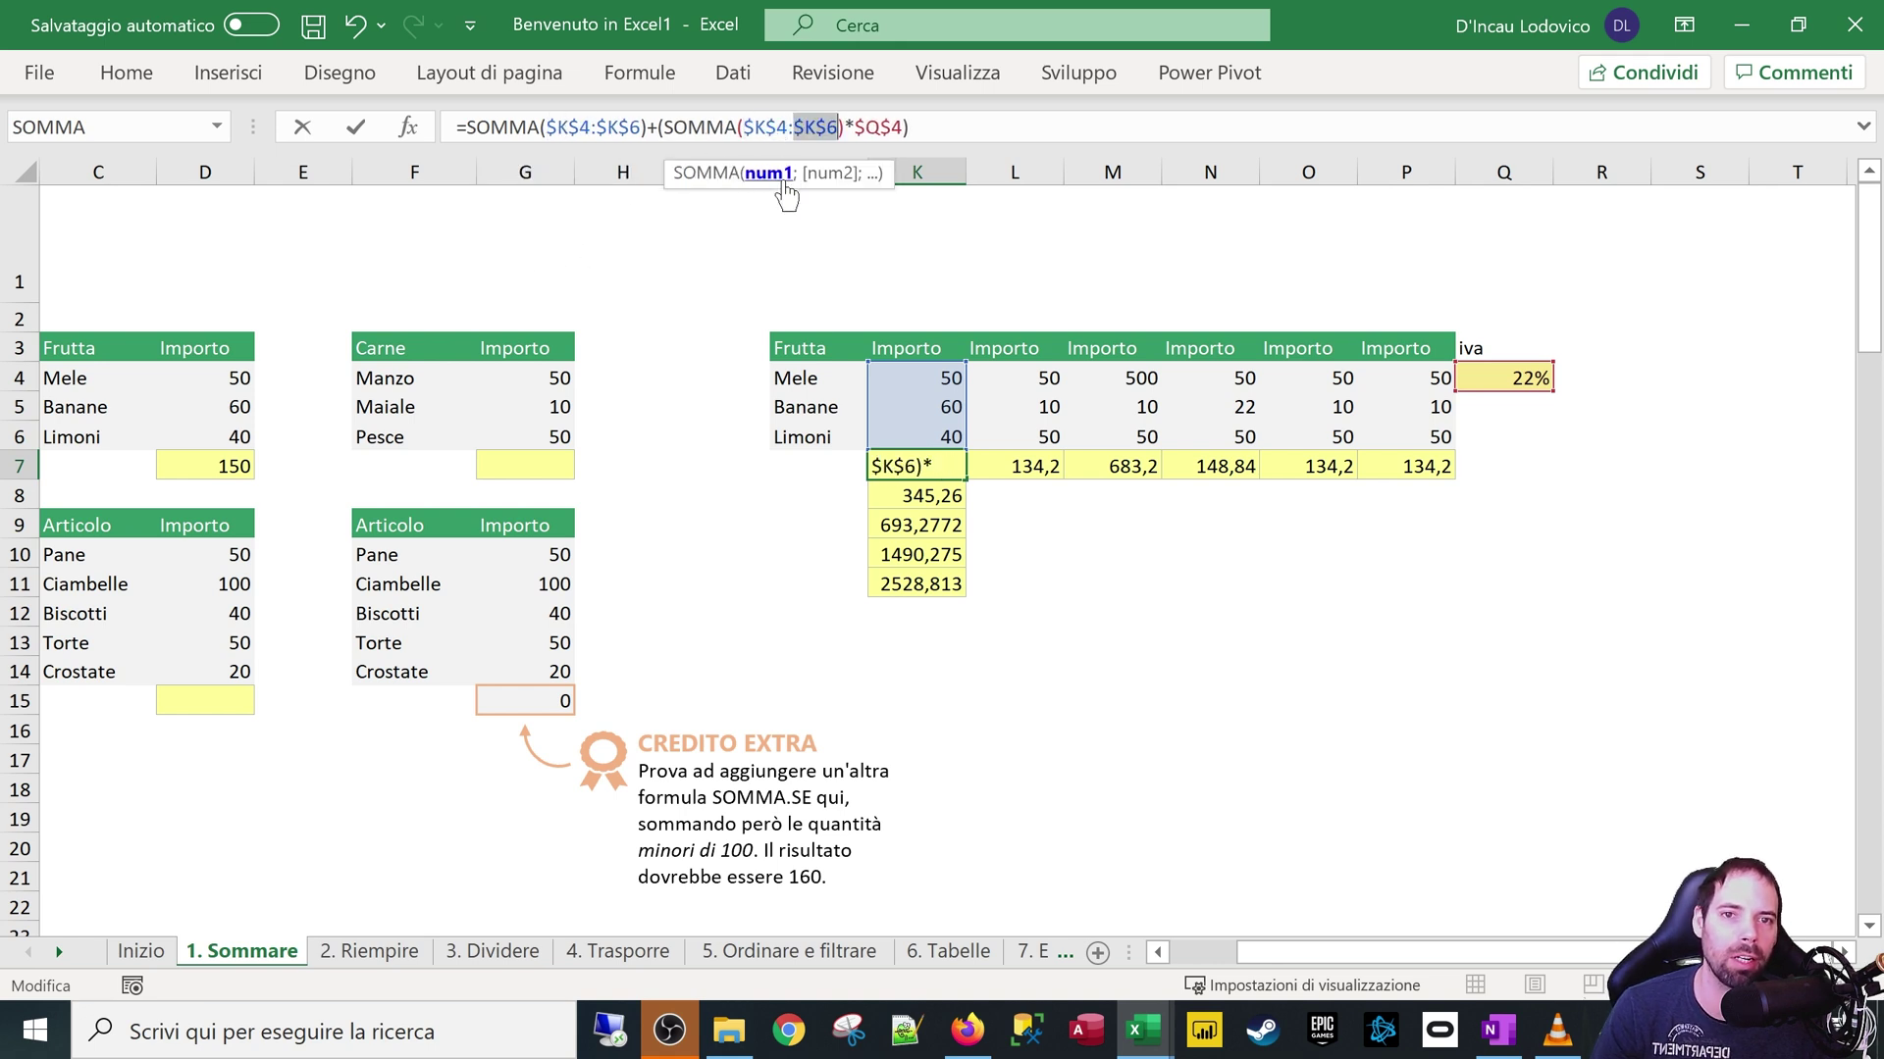
key("Return")
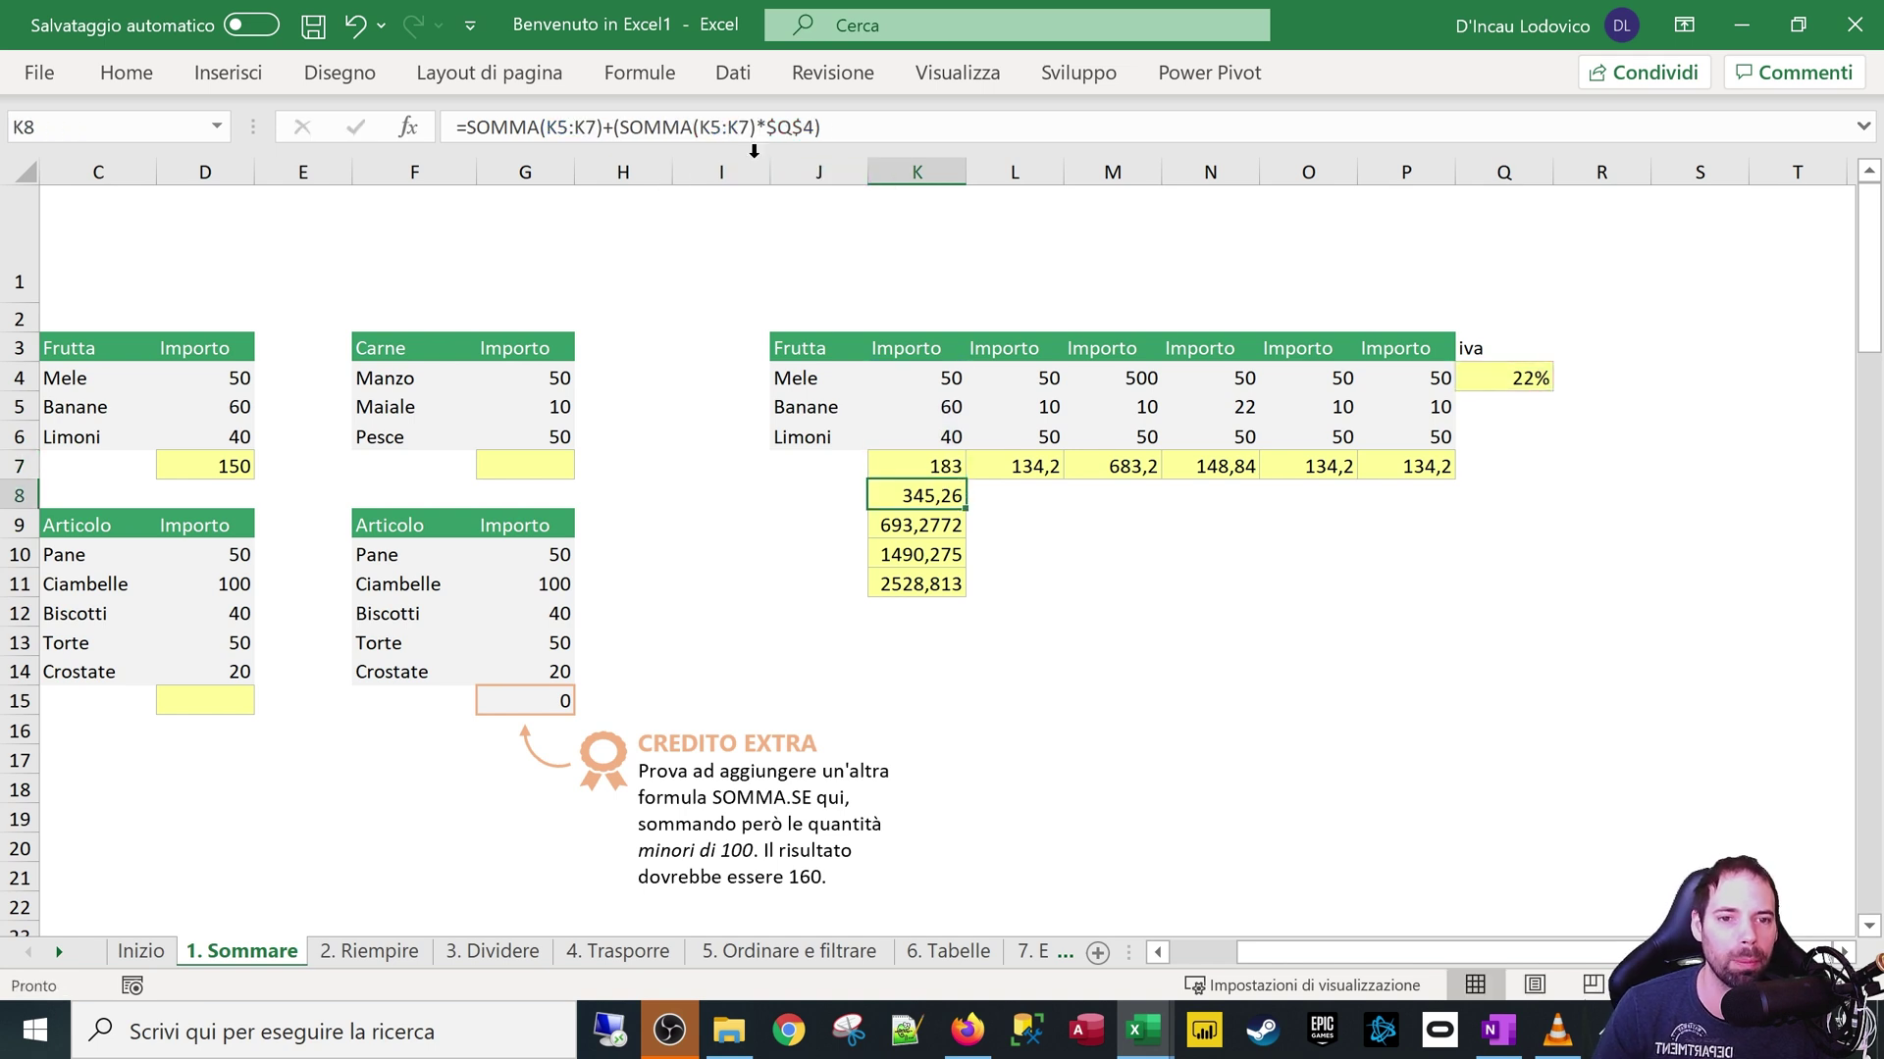
Copy K7's formula down to K11 and check the copied formulas in K8:K11
left_click(958, 468)
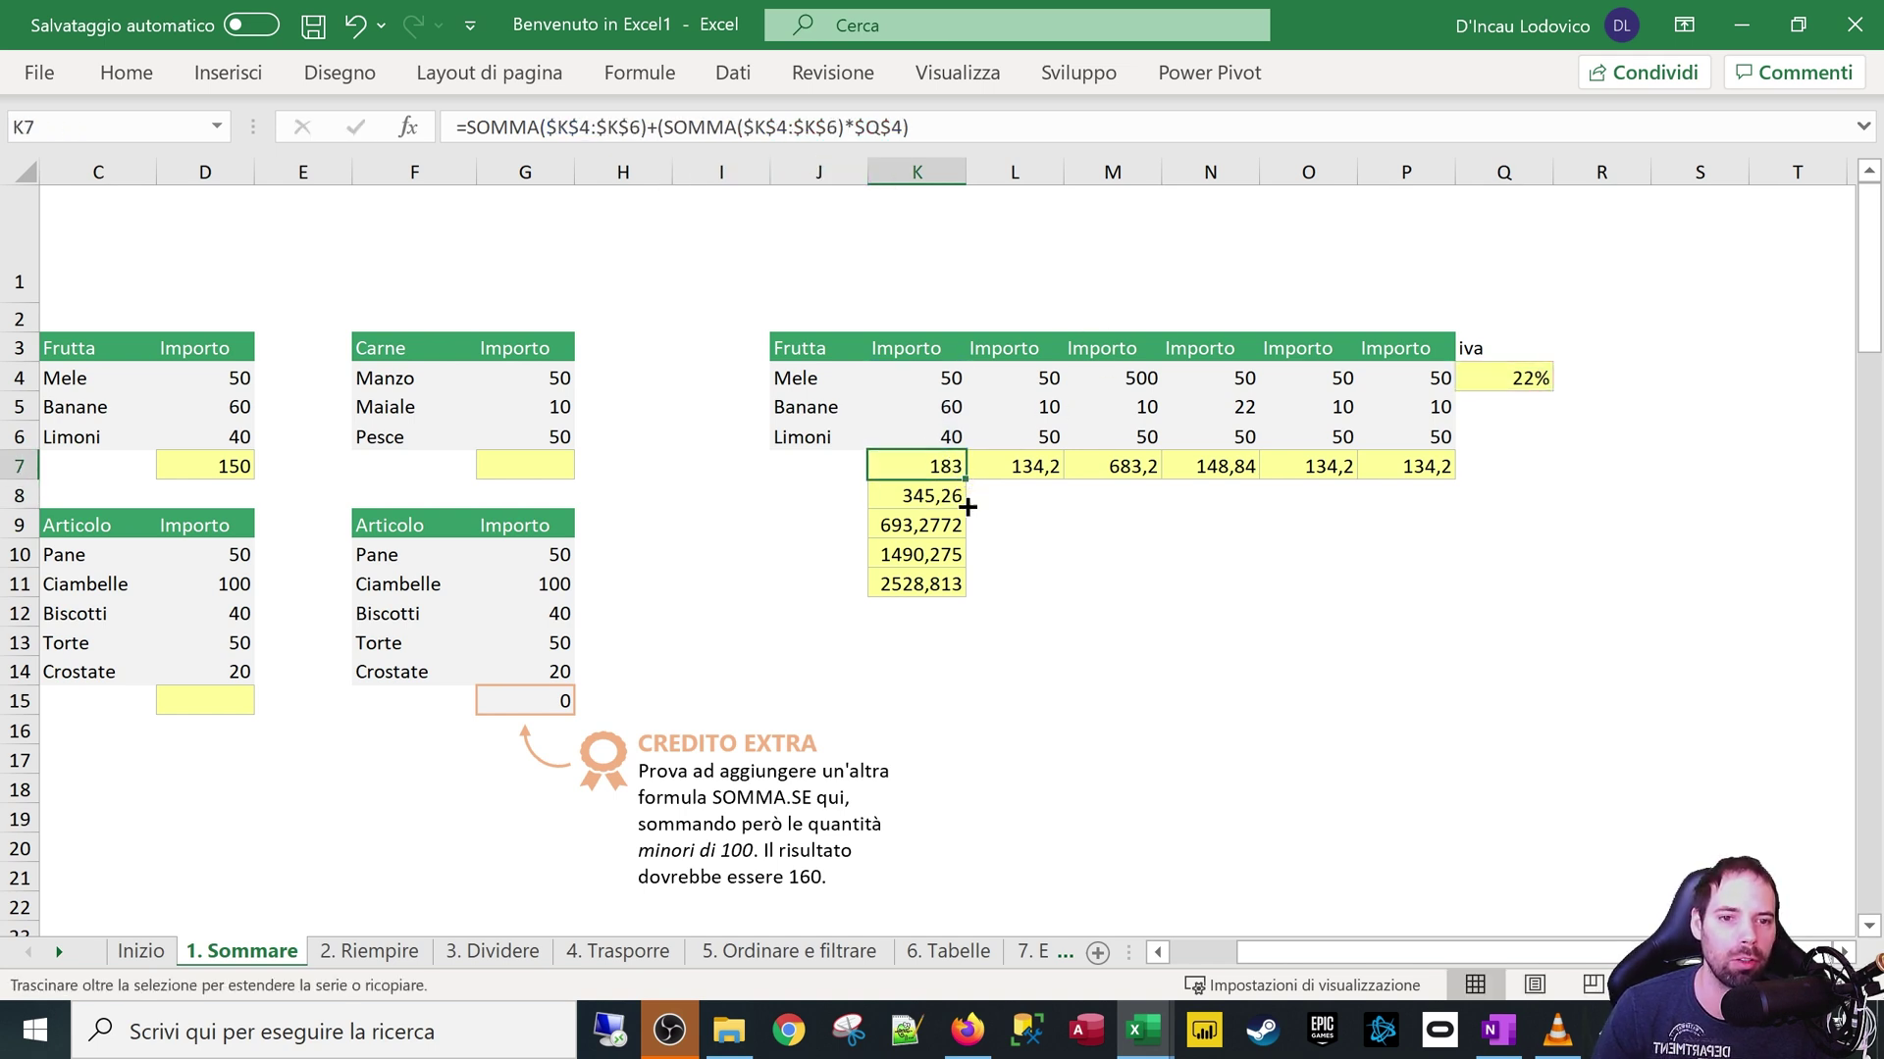
left_click_drag(969, 477, 974, 594)
left_click(946, 508)
double_click(945, 508)
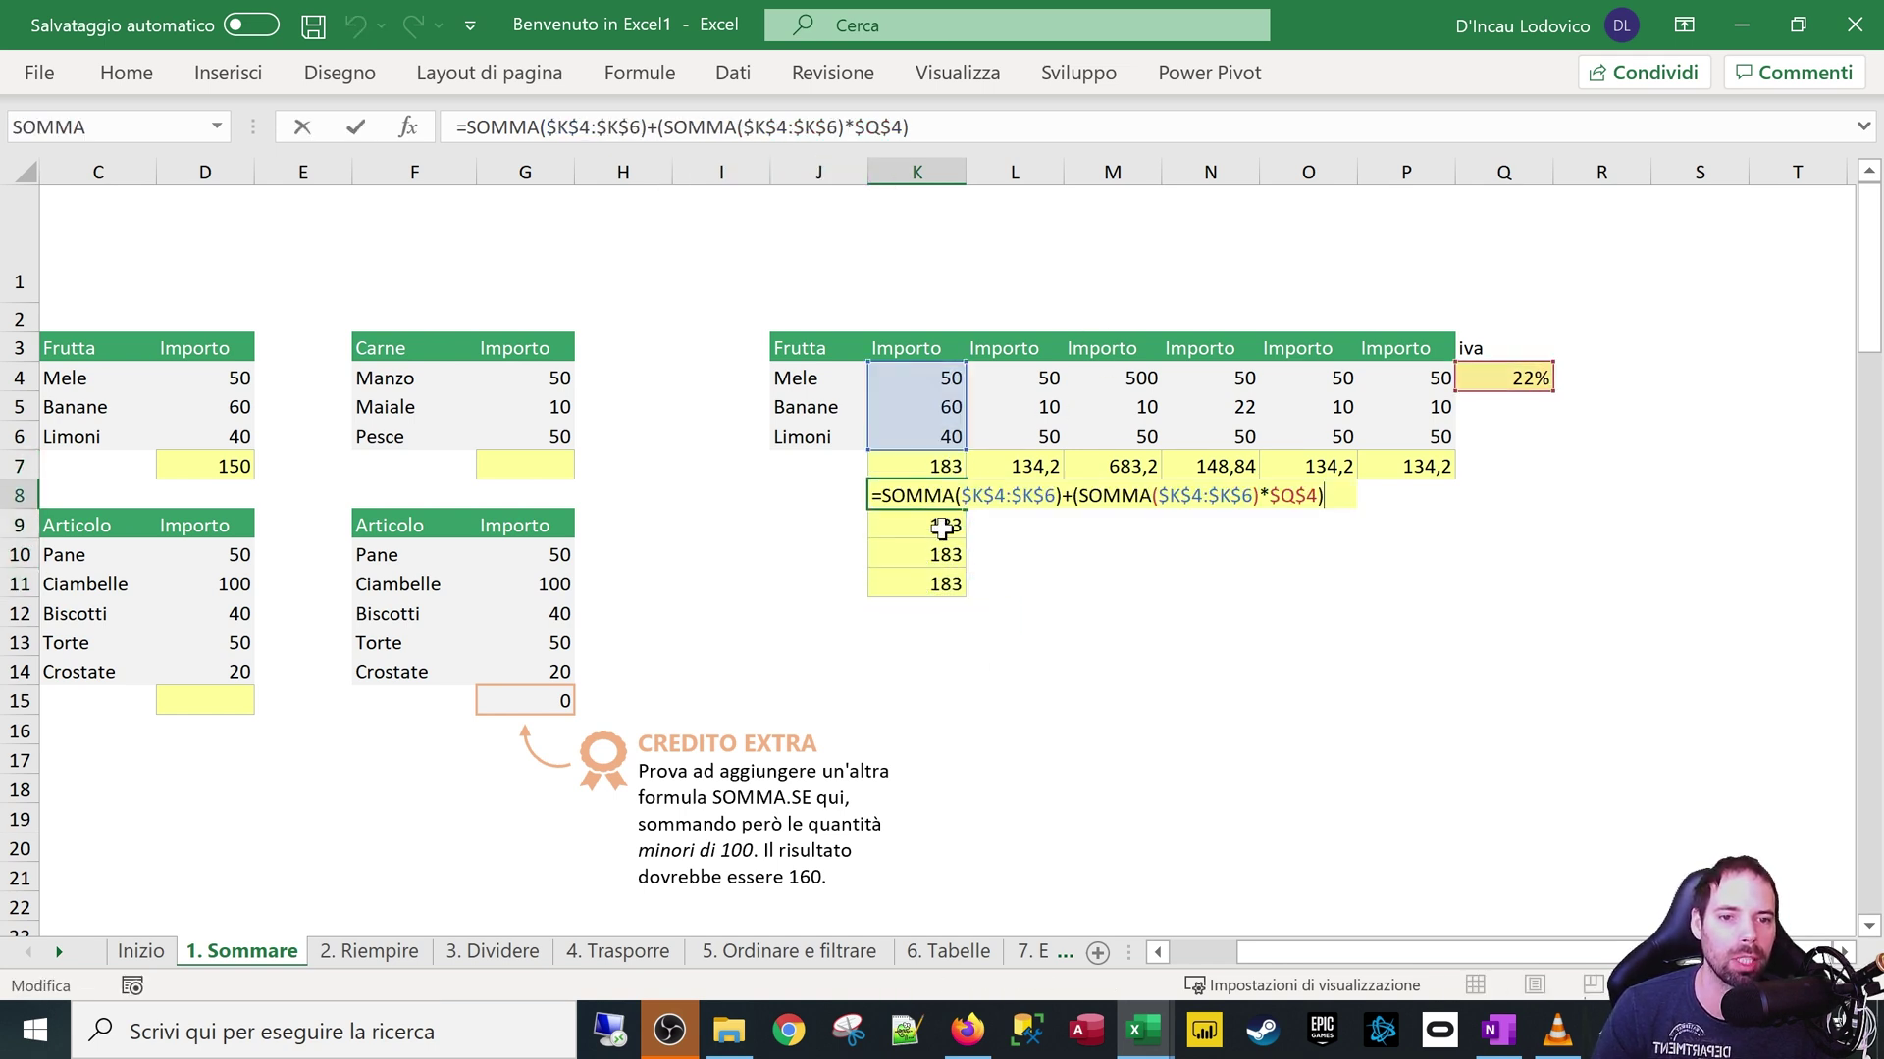
key("Return")
double_click(940, 530)
key("Return")
double_click(934, 556)
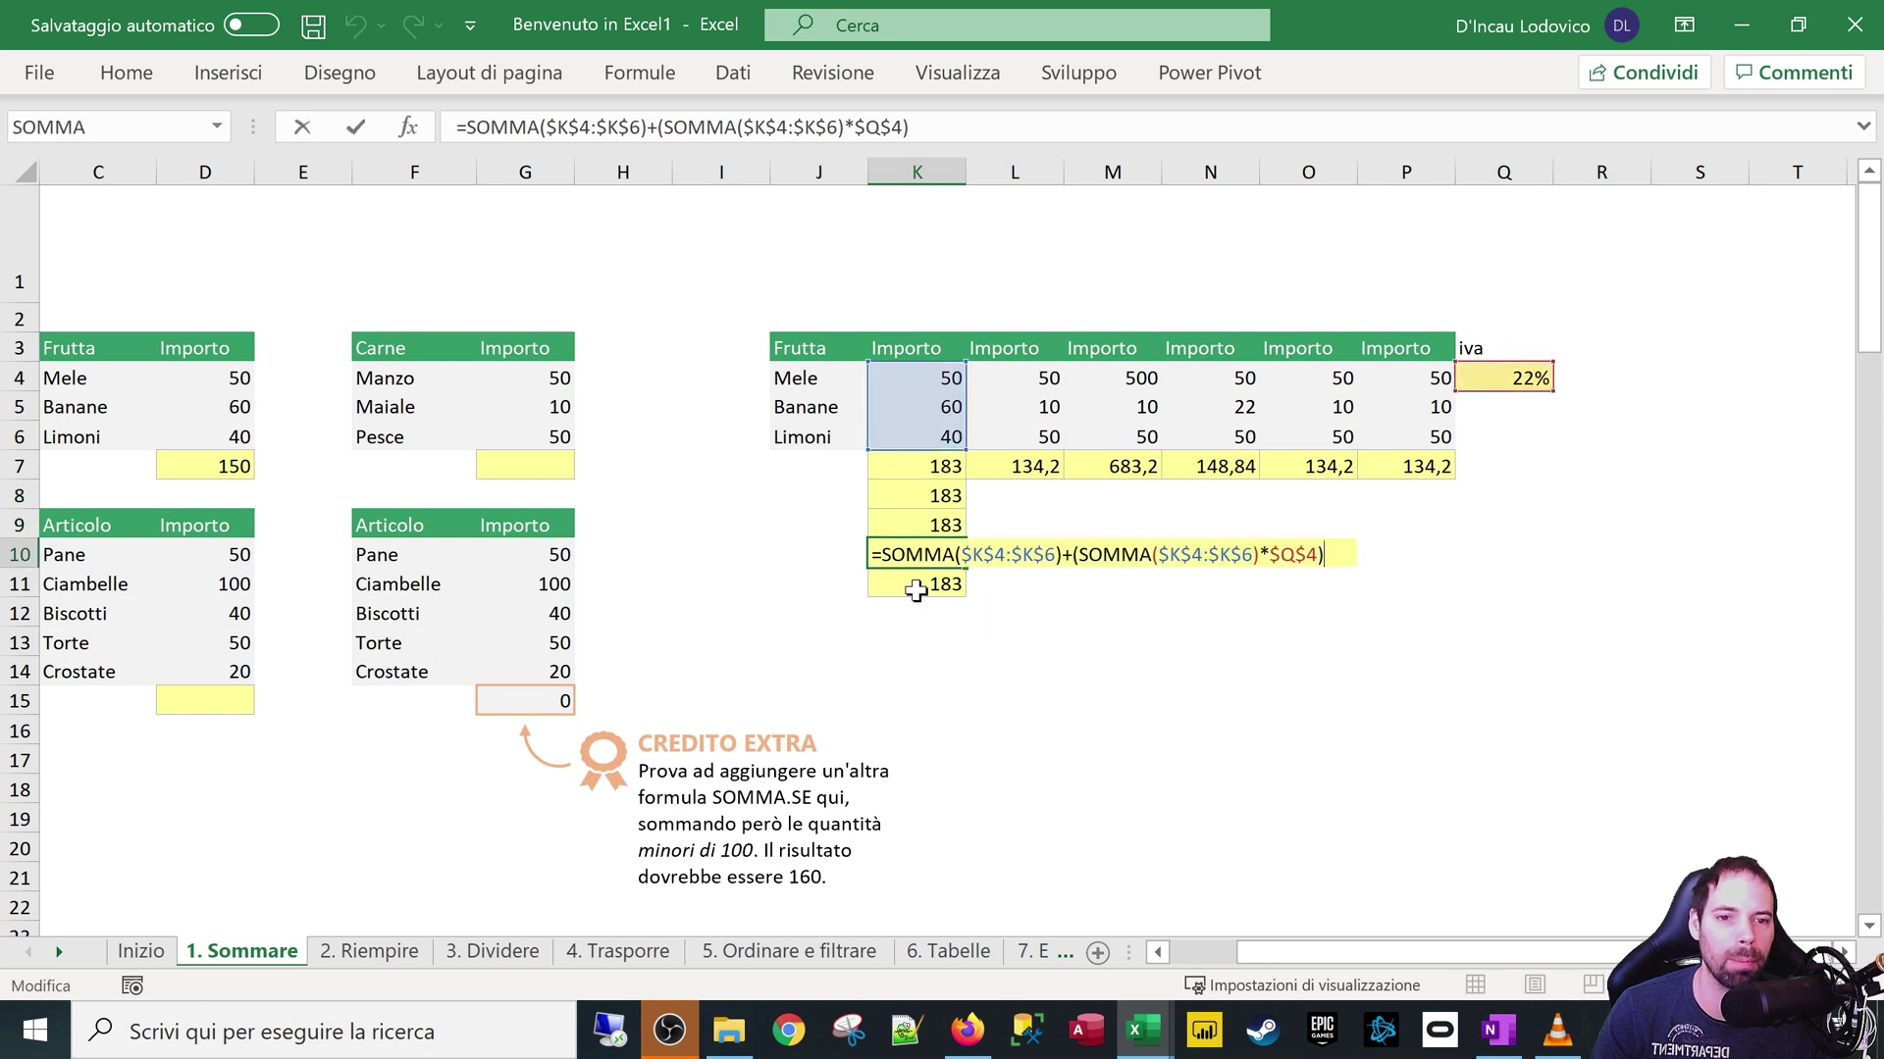
key("Return")
double_click(918, 587)
key("Escape")
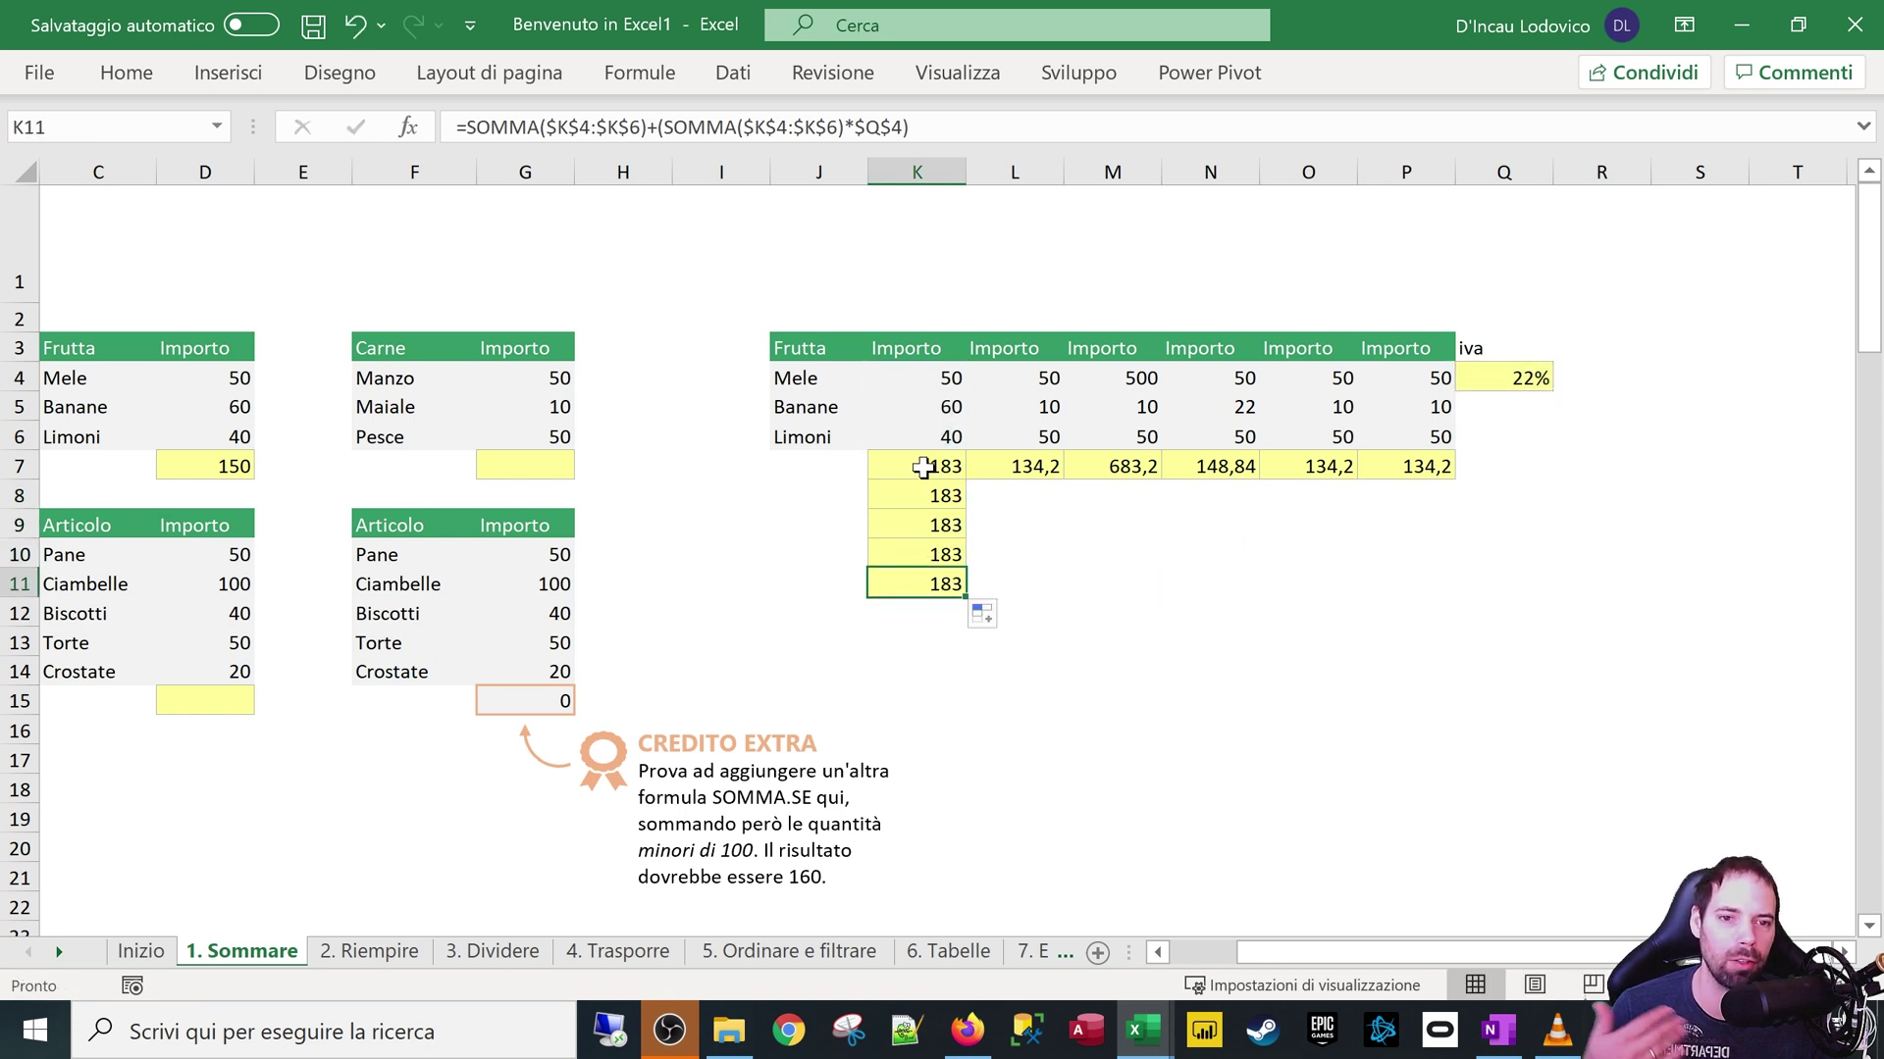
Copy K8's formula across to P8 and check the copies in L8, M8 and N8
left_click(937, 469)
left_click(947, 500)
left_click_drag(964, 511, 1454, 509)
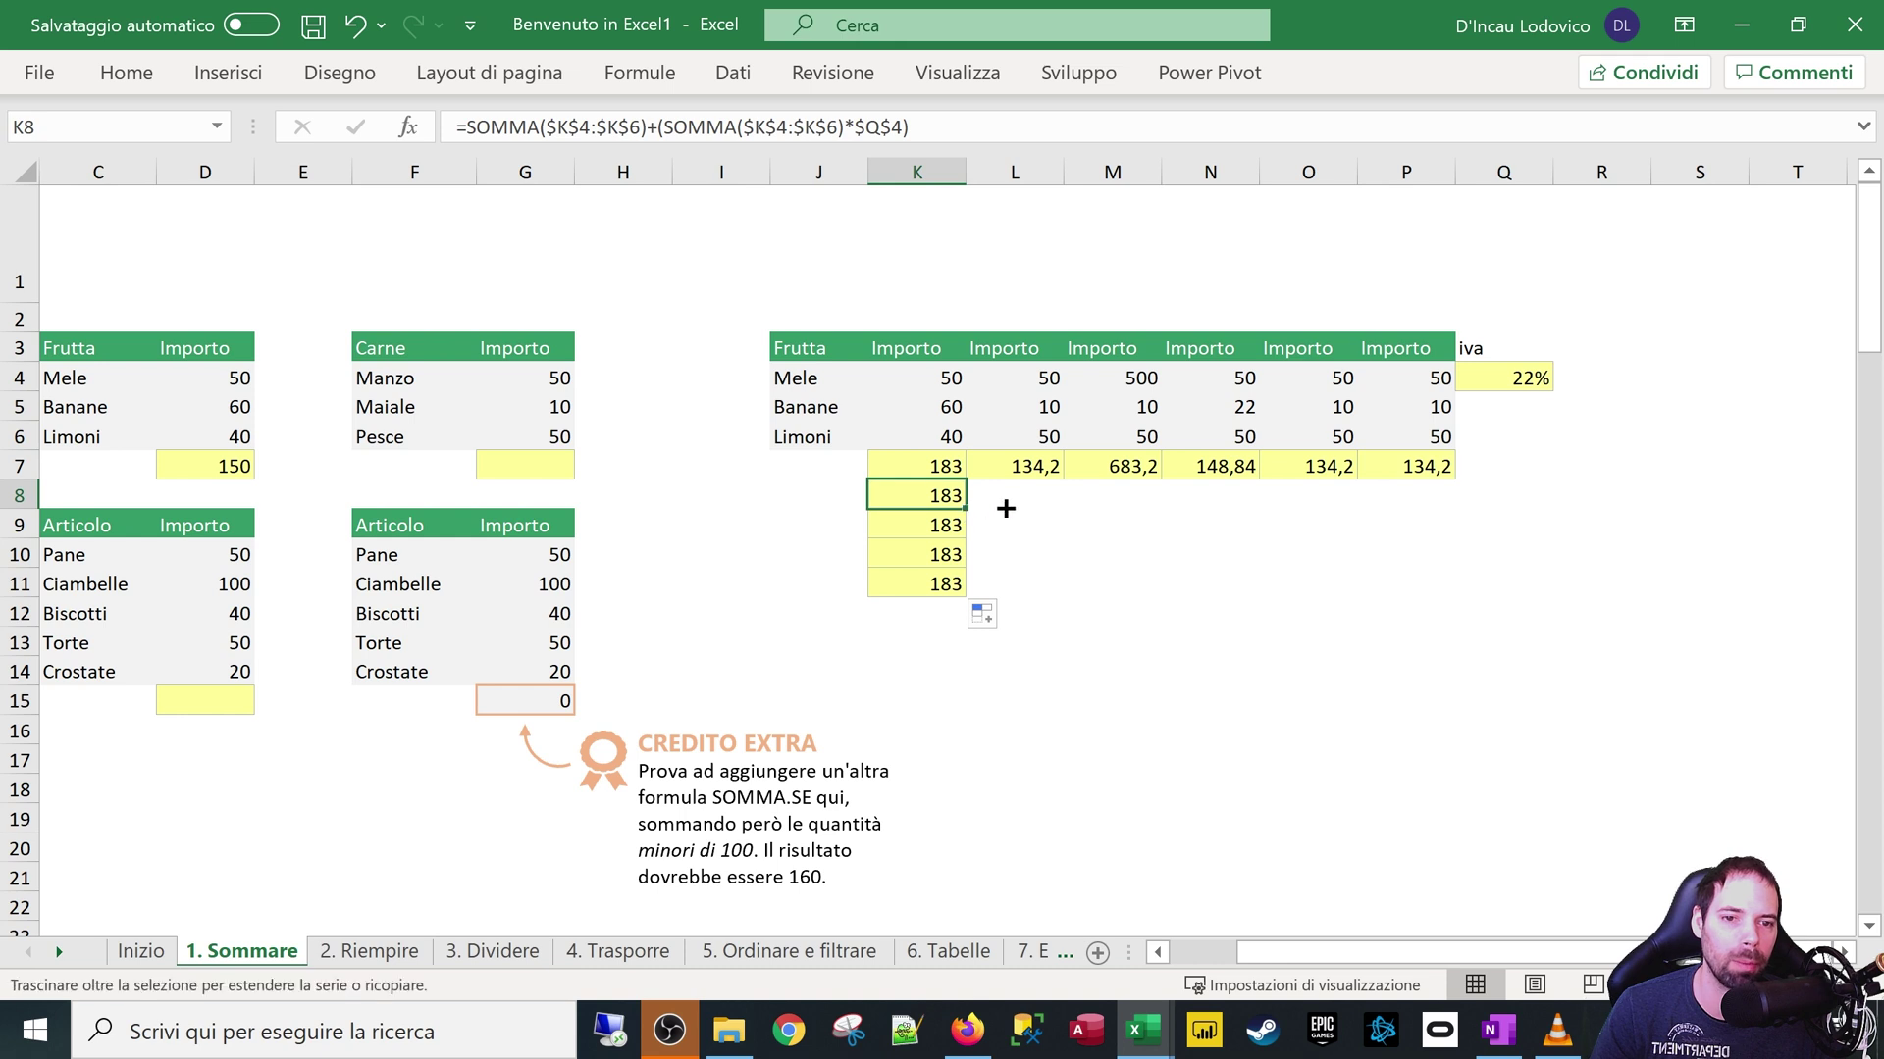
double_click(1020, 500)
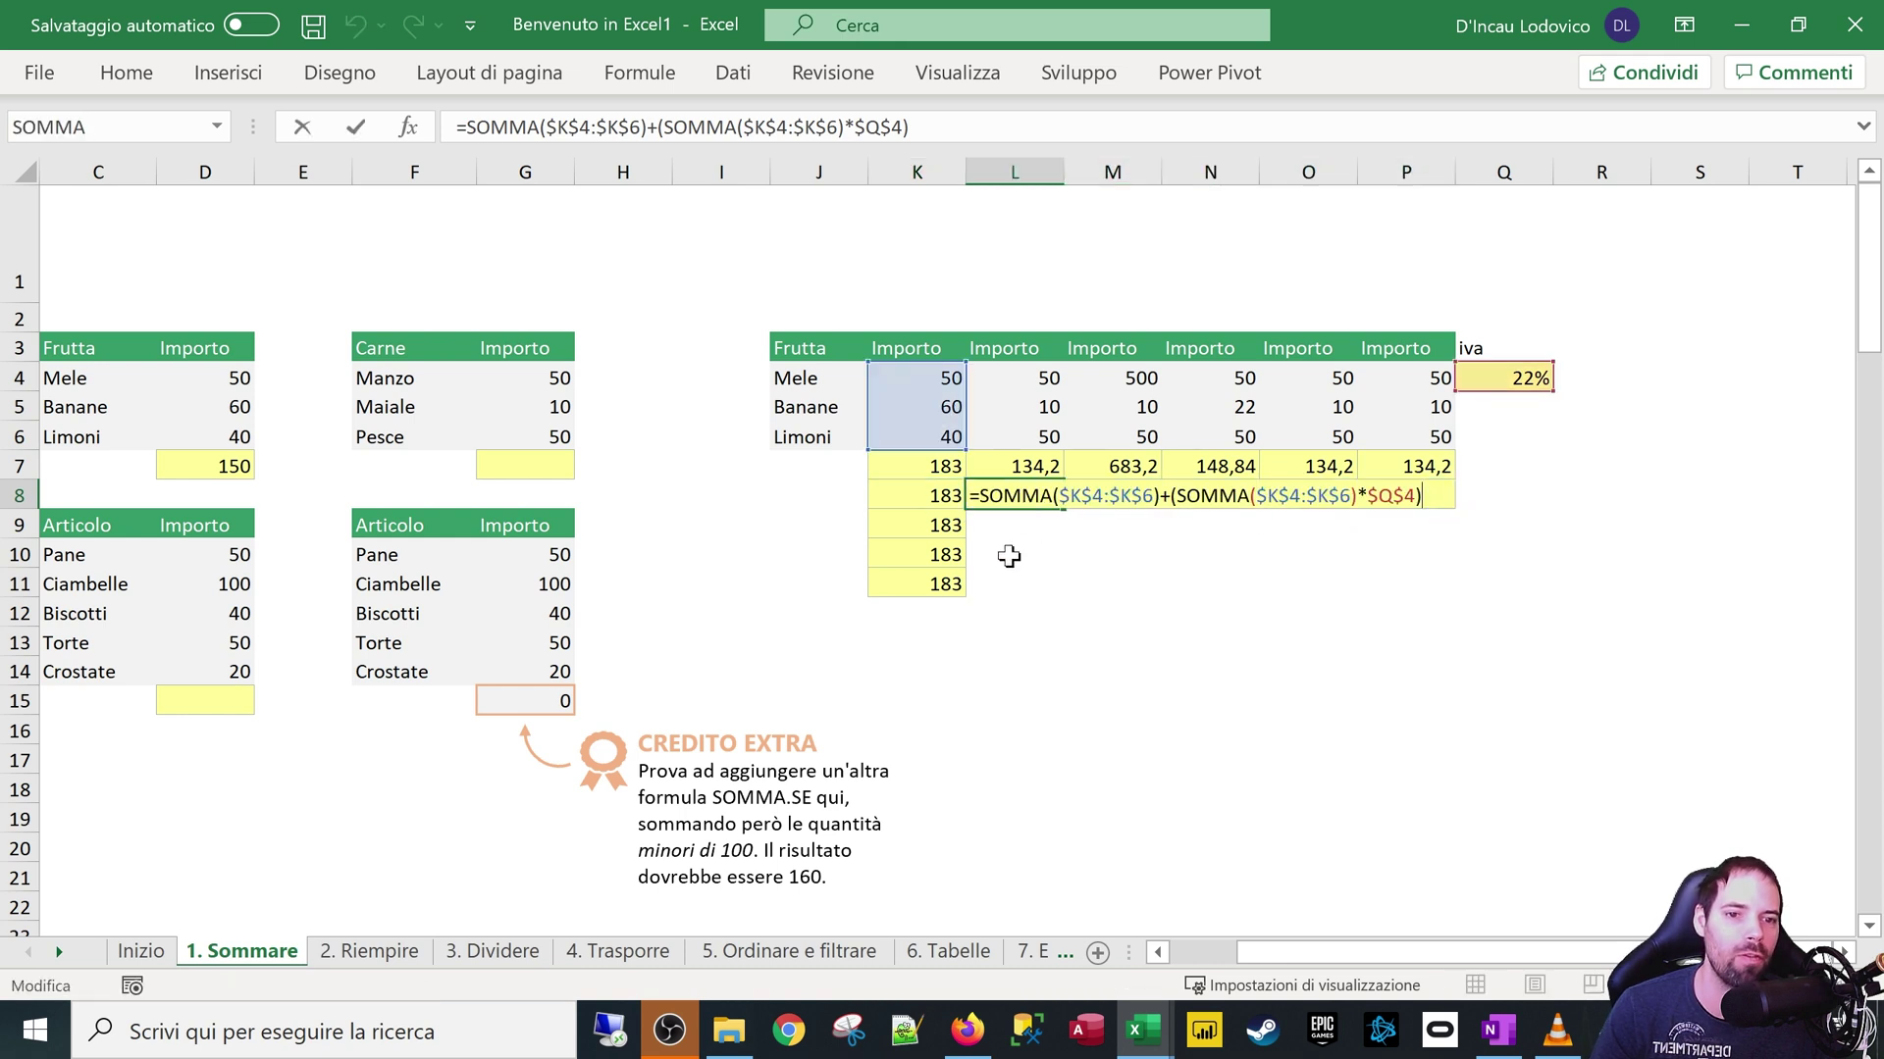
key("Escape")
double_click(1126, 495)
key("Escape")
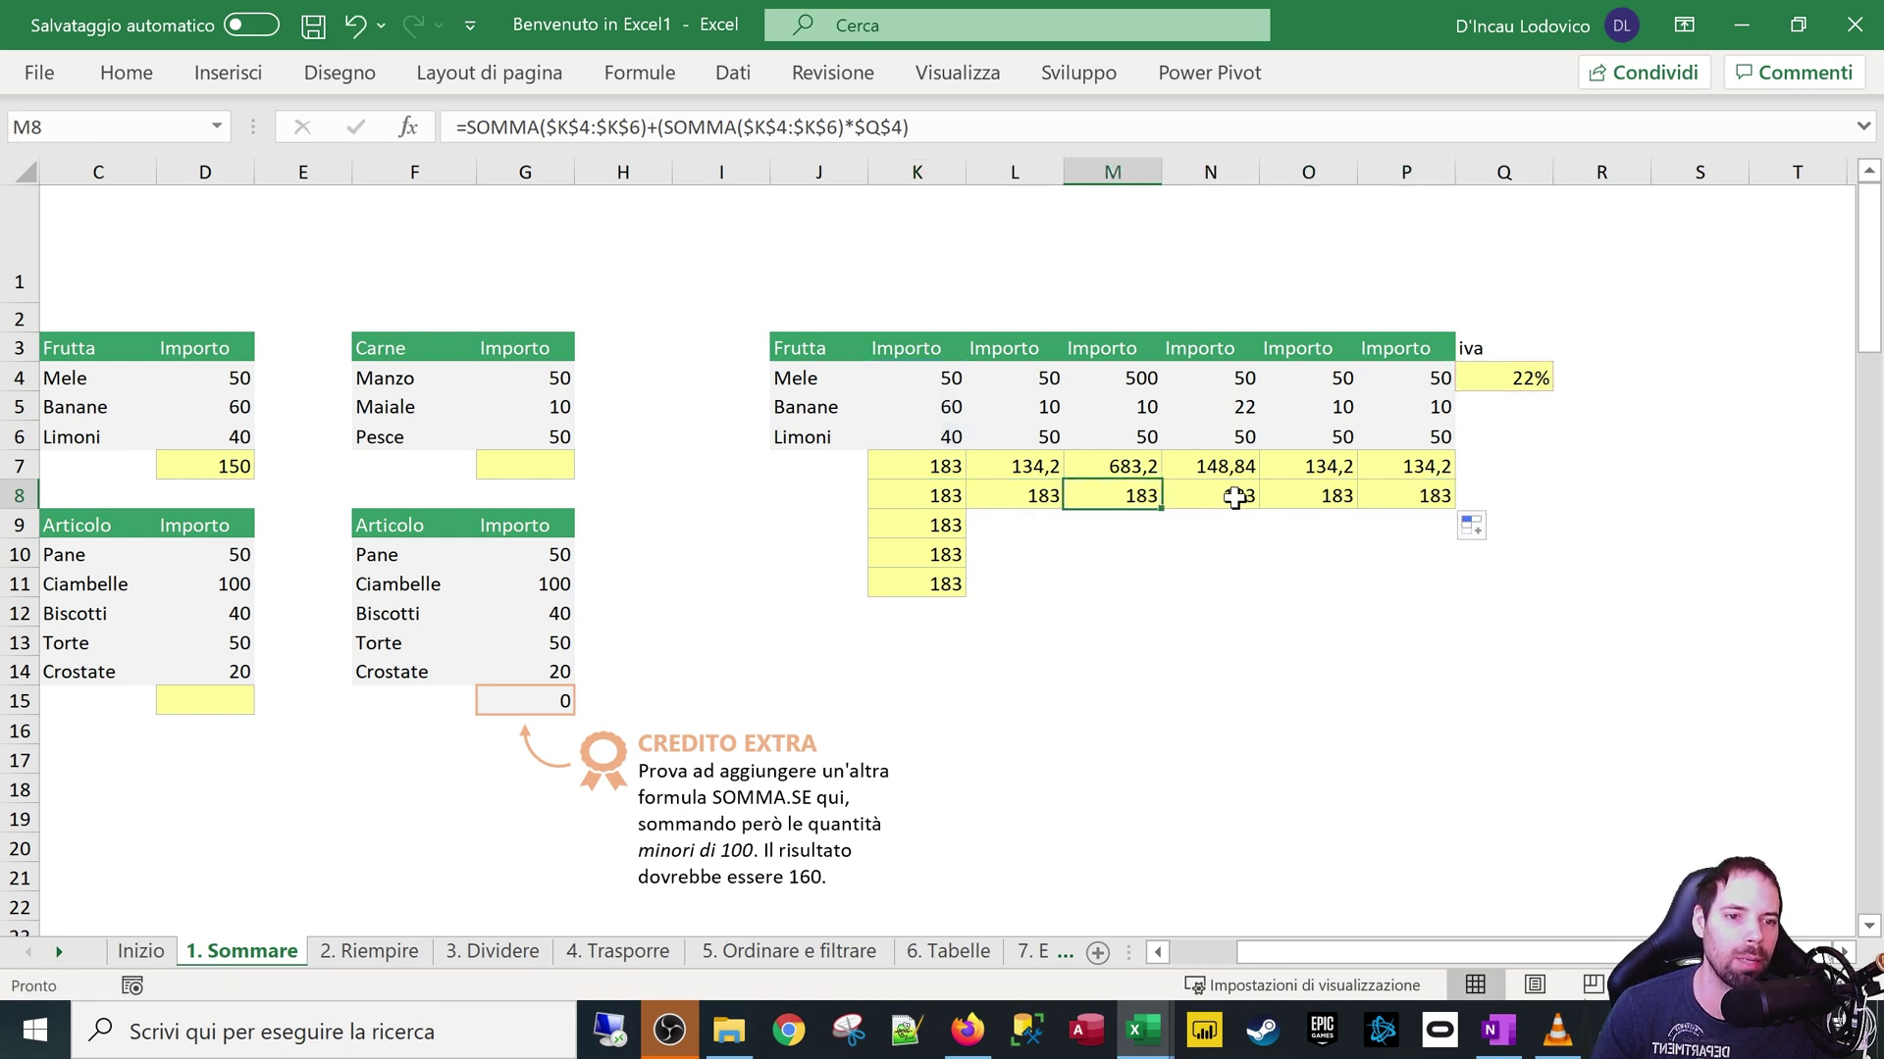
double_click(1226, 495)
key("Escape")
left_click(909, 493)
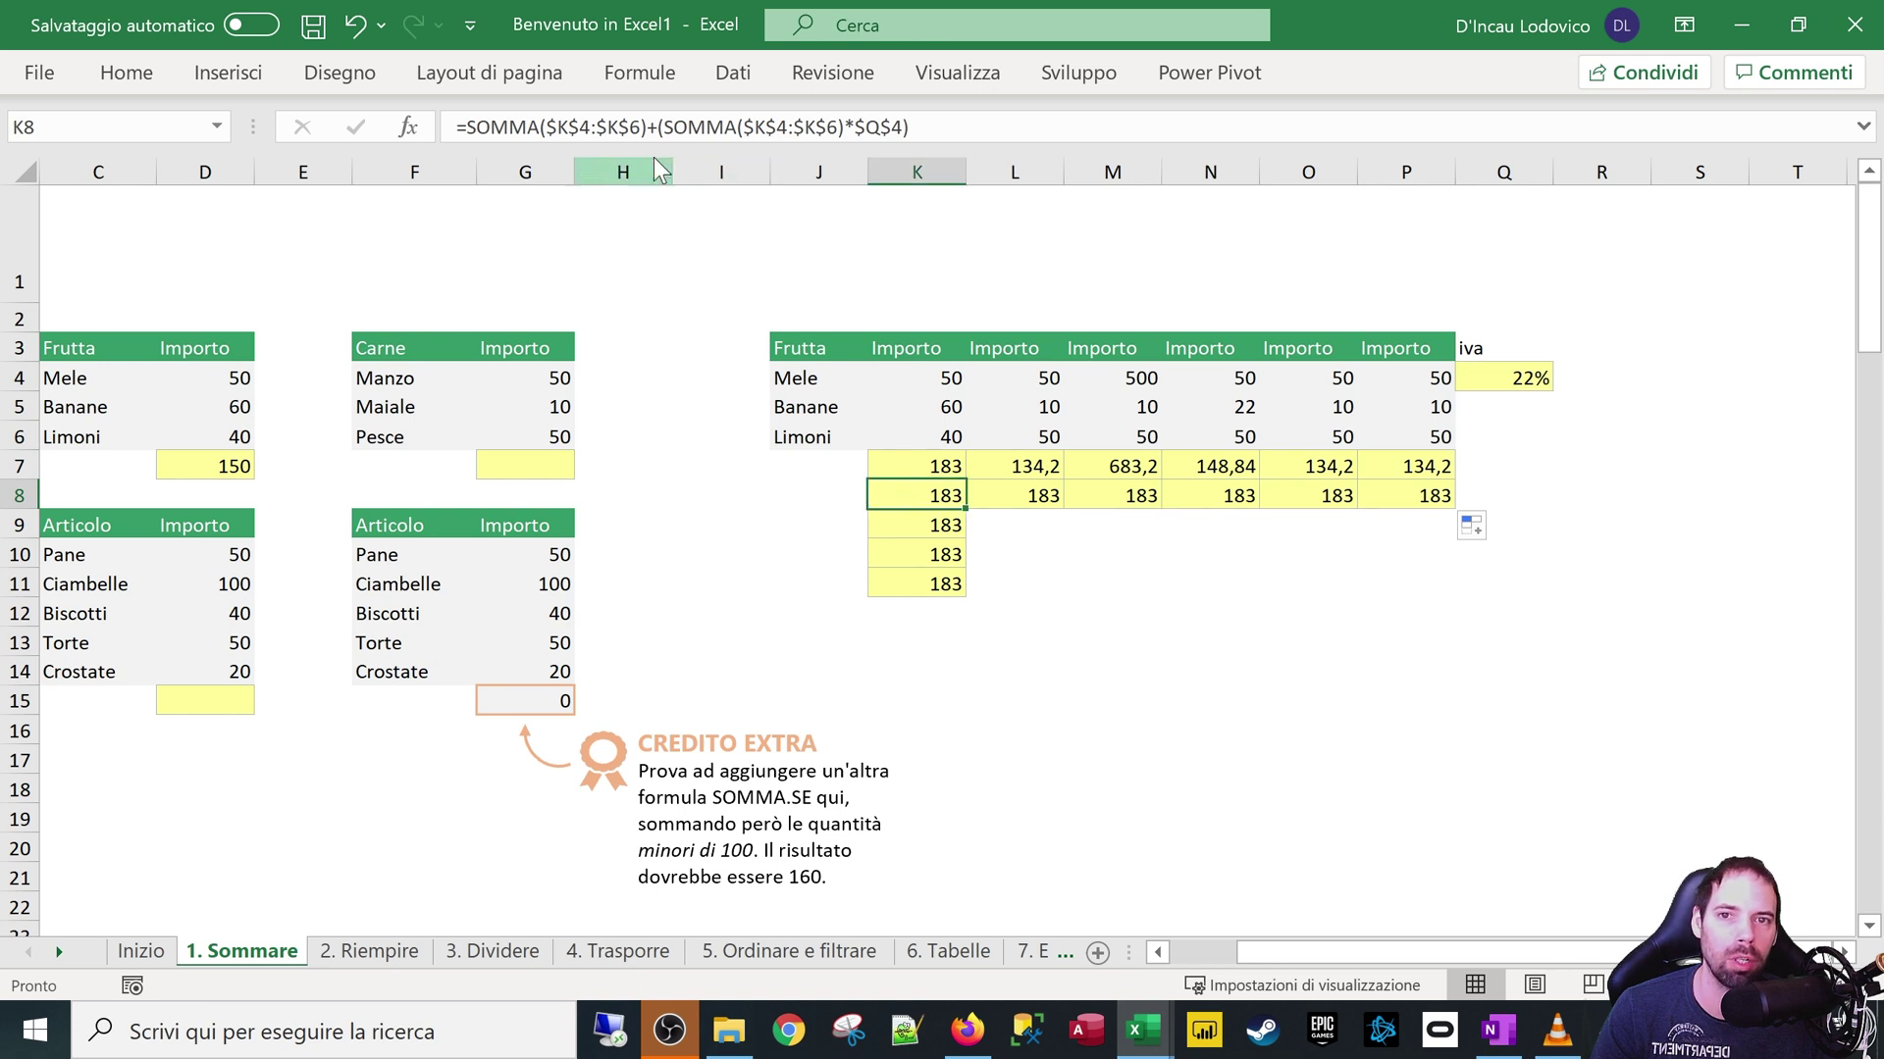
Change both ranges in K8's formula to the mixed reference K$4:K$6
left_click(554, 127)
key("BackSpace")
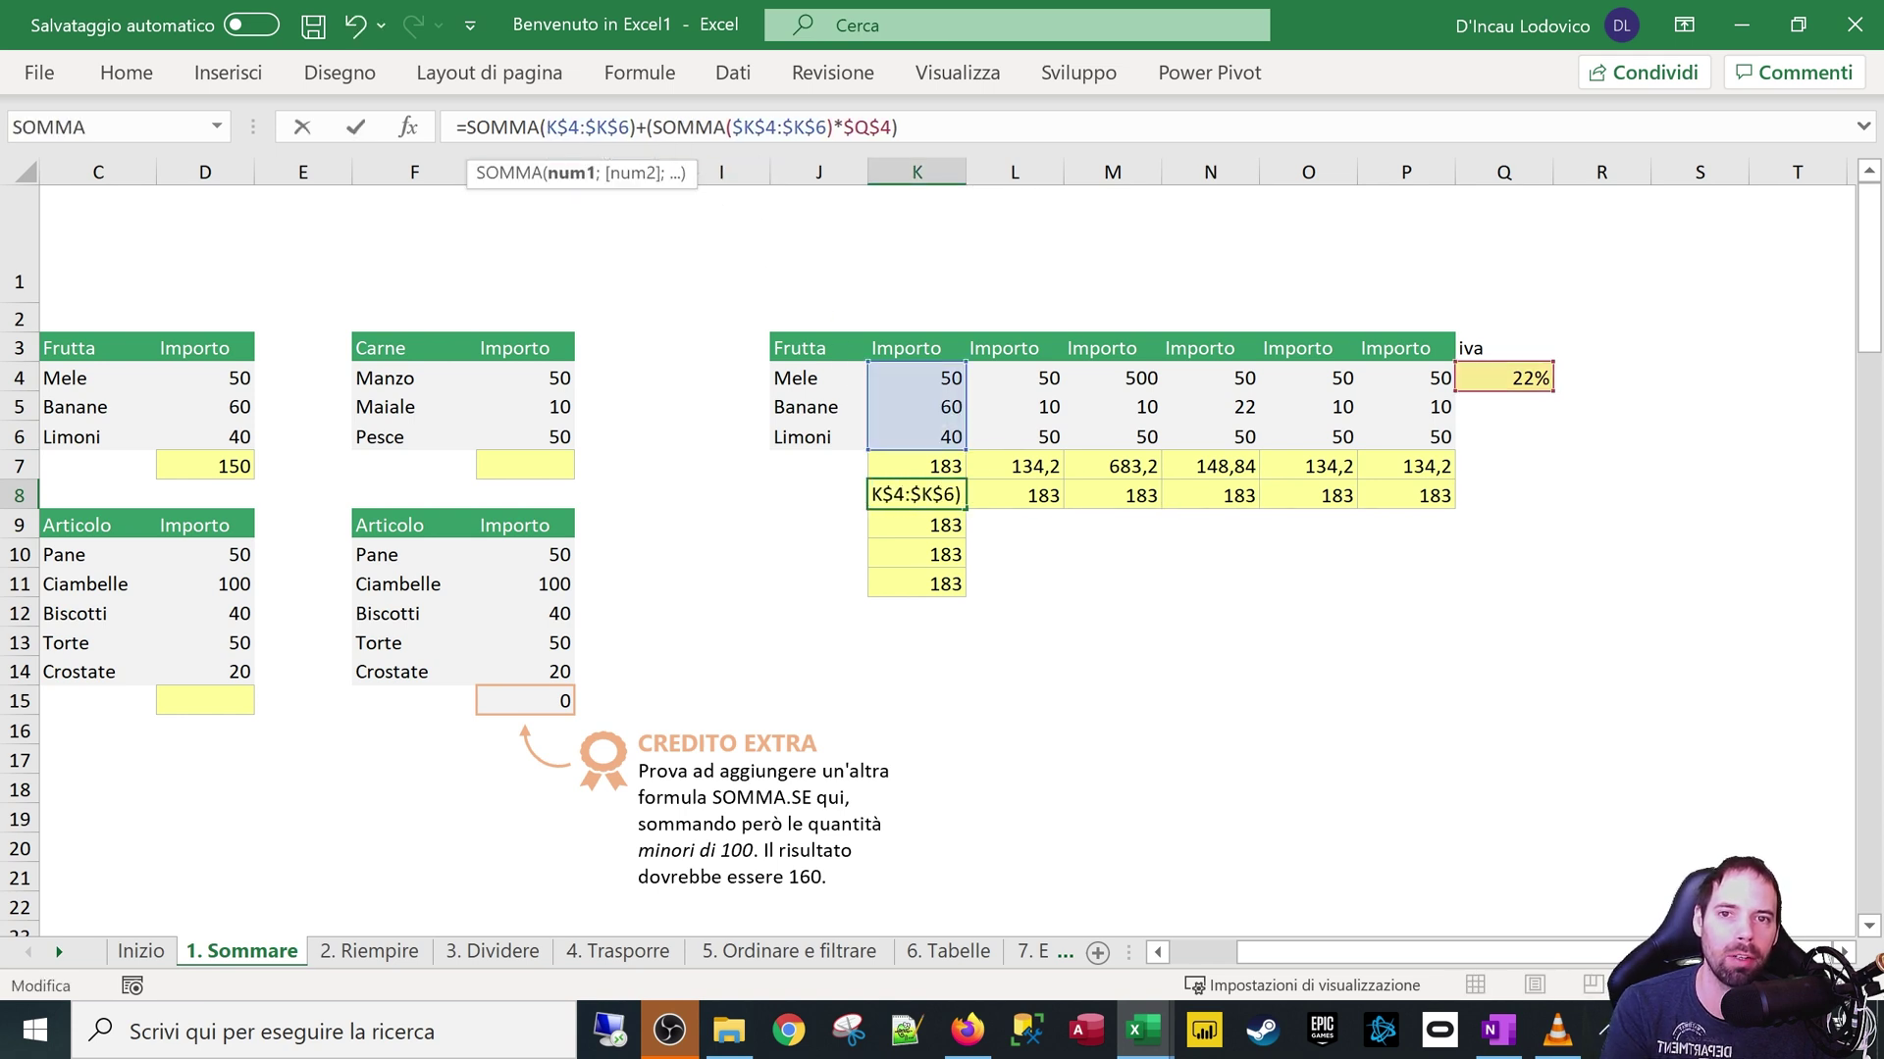
key("BackSpace")
left_click(730, 127)
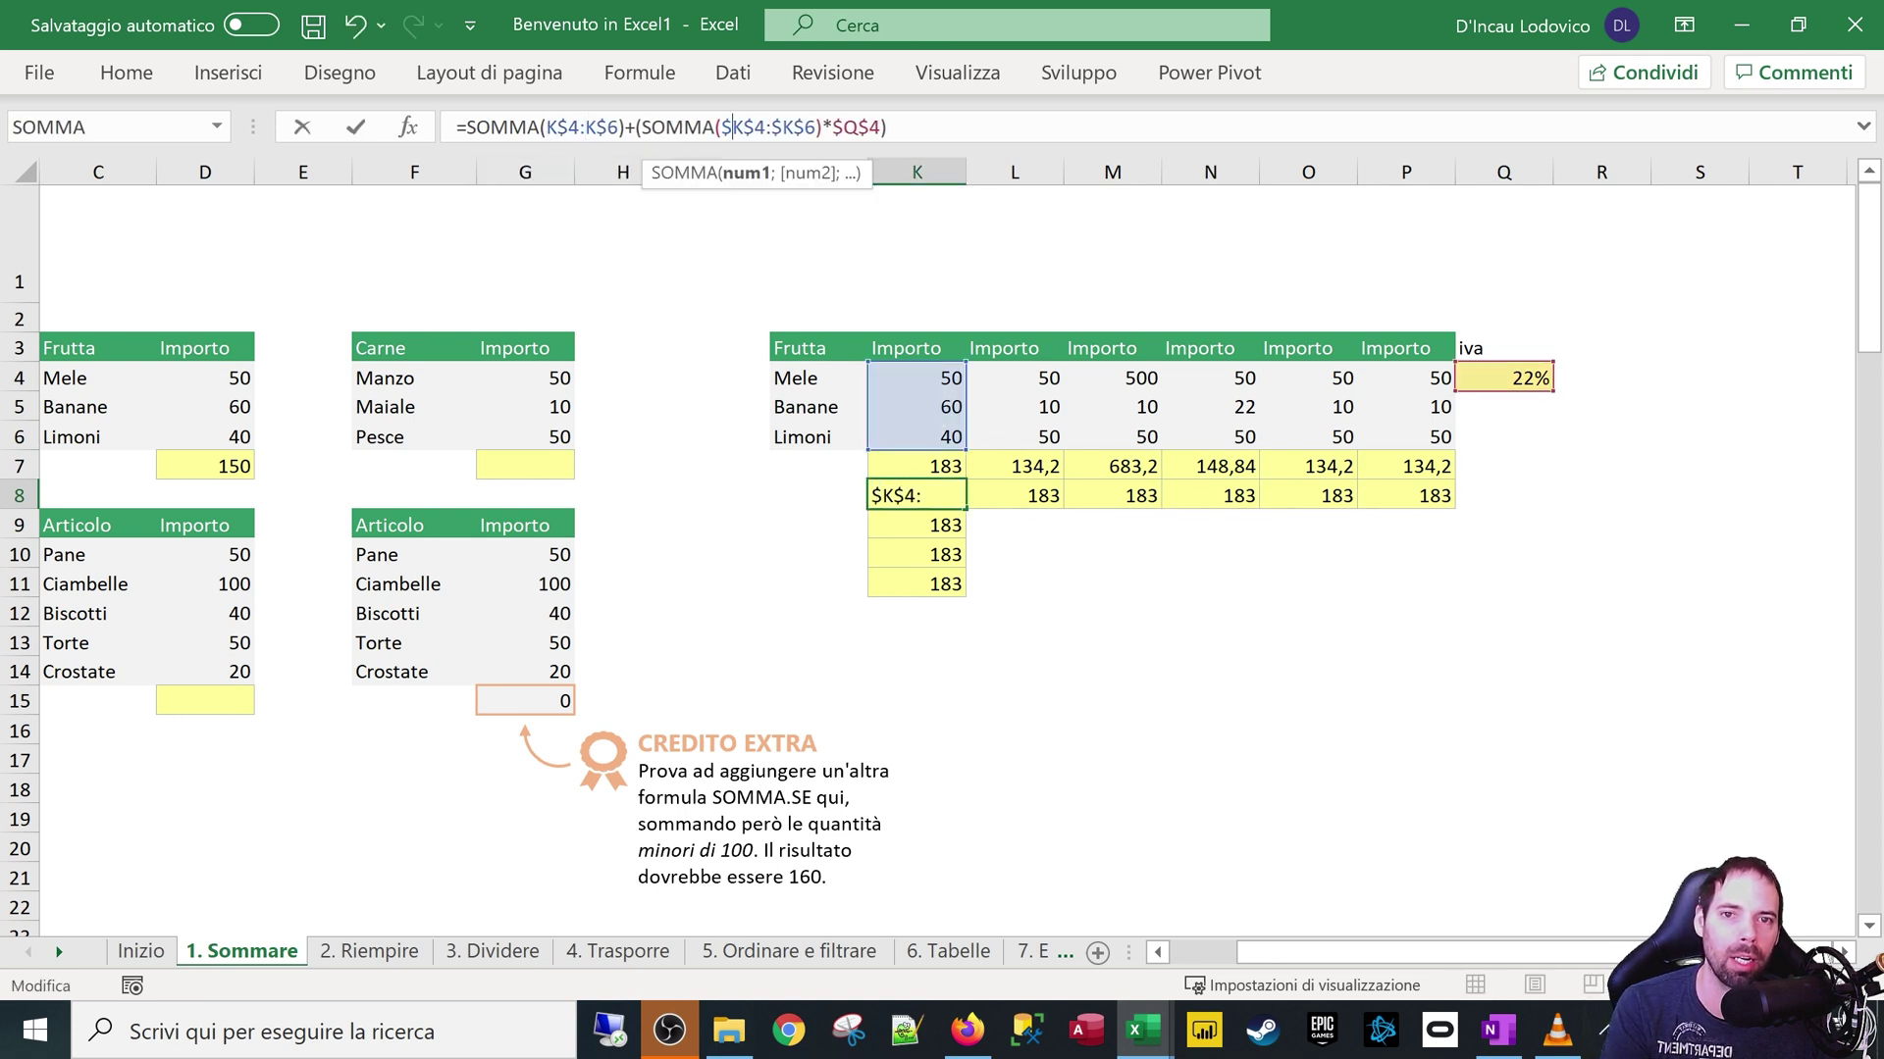
key("BackSpace")
key("BackSpace")
key("Return")
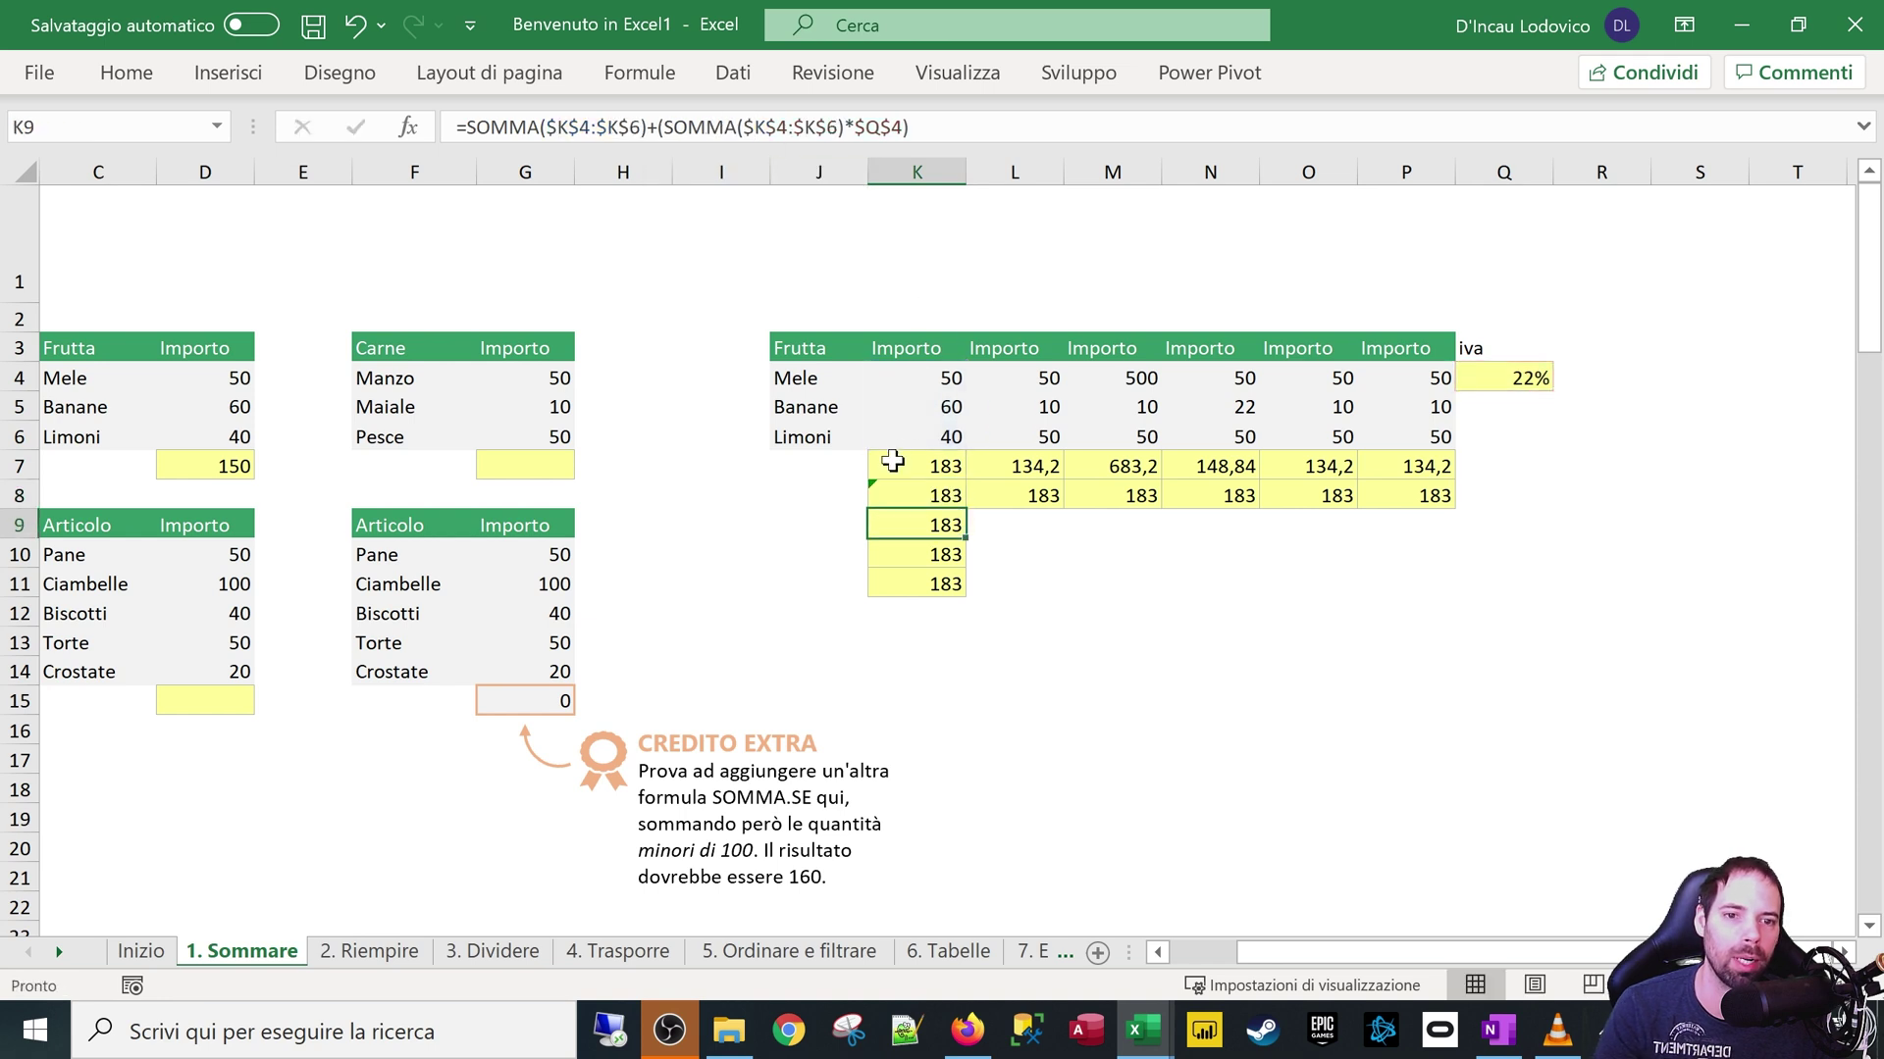
Fill K8's mixed-reference formula across to P8 and verify L8's copy
left_click(912, 494)
left_click_drag(966, 508, 1442, 498)
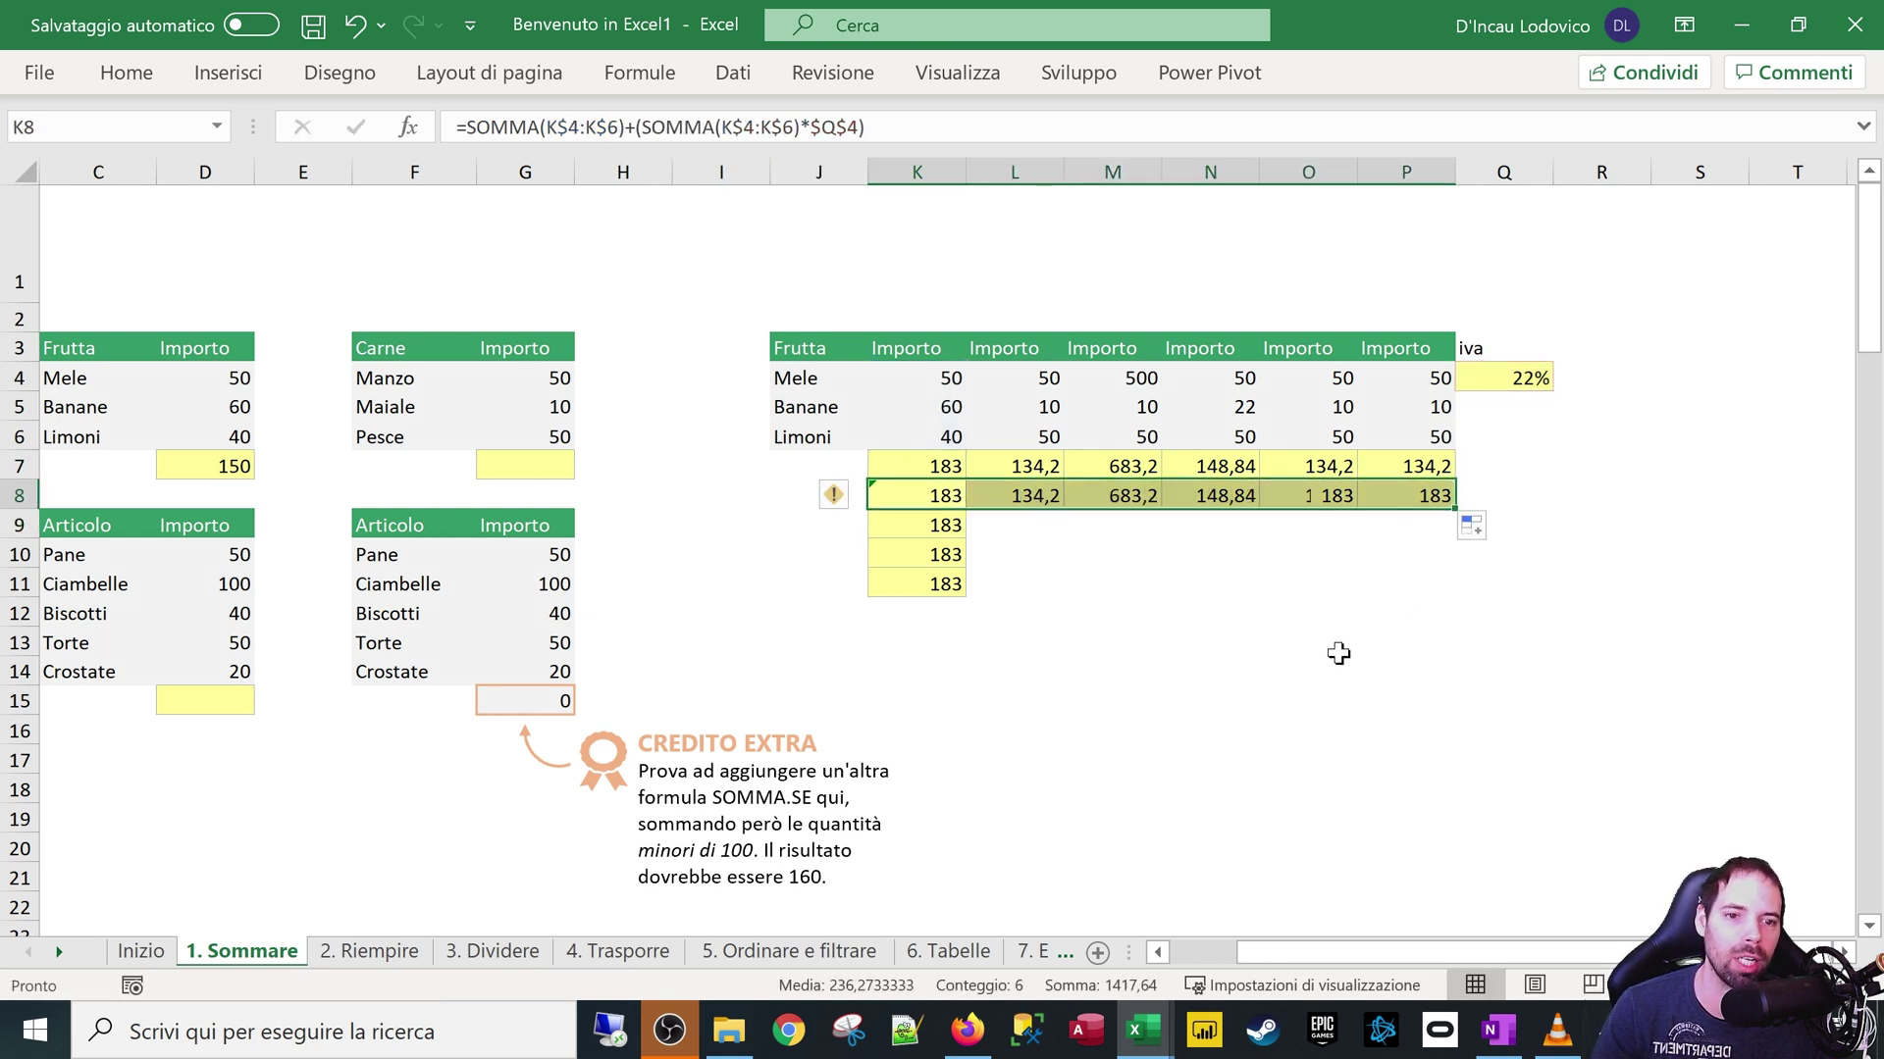
left_click(1035, 505)
double_click(1021, 499)
key("Escape")
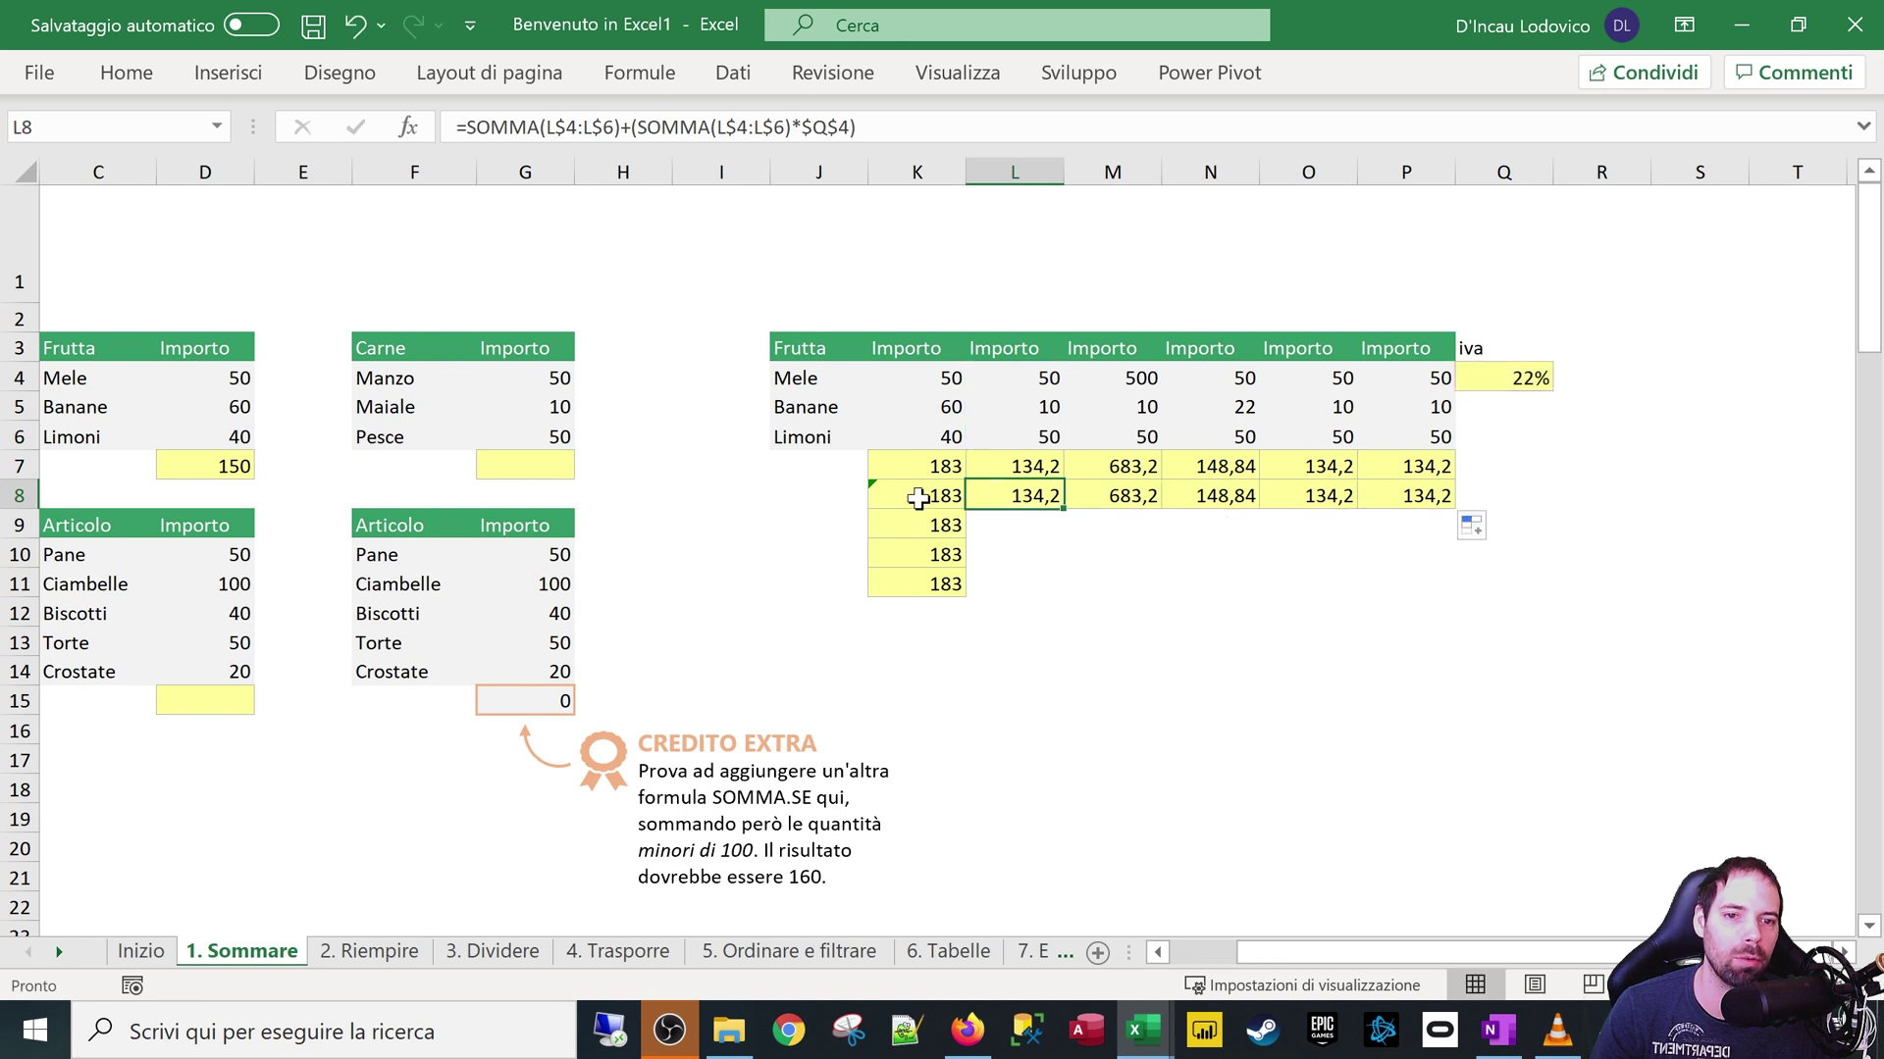
Fill row 8's formulas down through row 11, checking M10 and N8
left_click(946, 495)
mouse_move(957, 499)
left_mouse_down()
mouse_move(1442, 499)
mouse_move(1433, 603)
left_mouse_up()
left_click(1113, 555)
double_click(1113, 554)
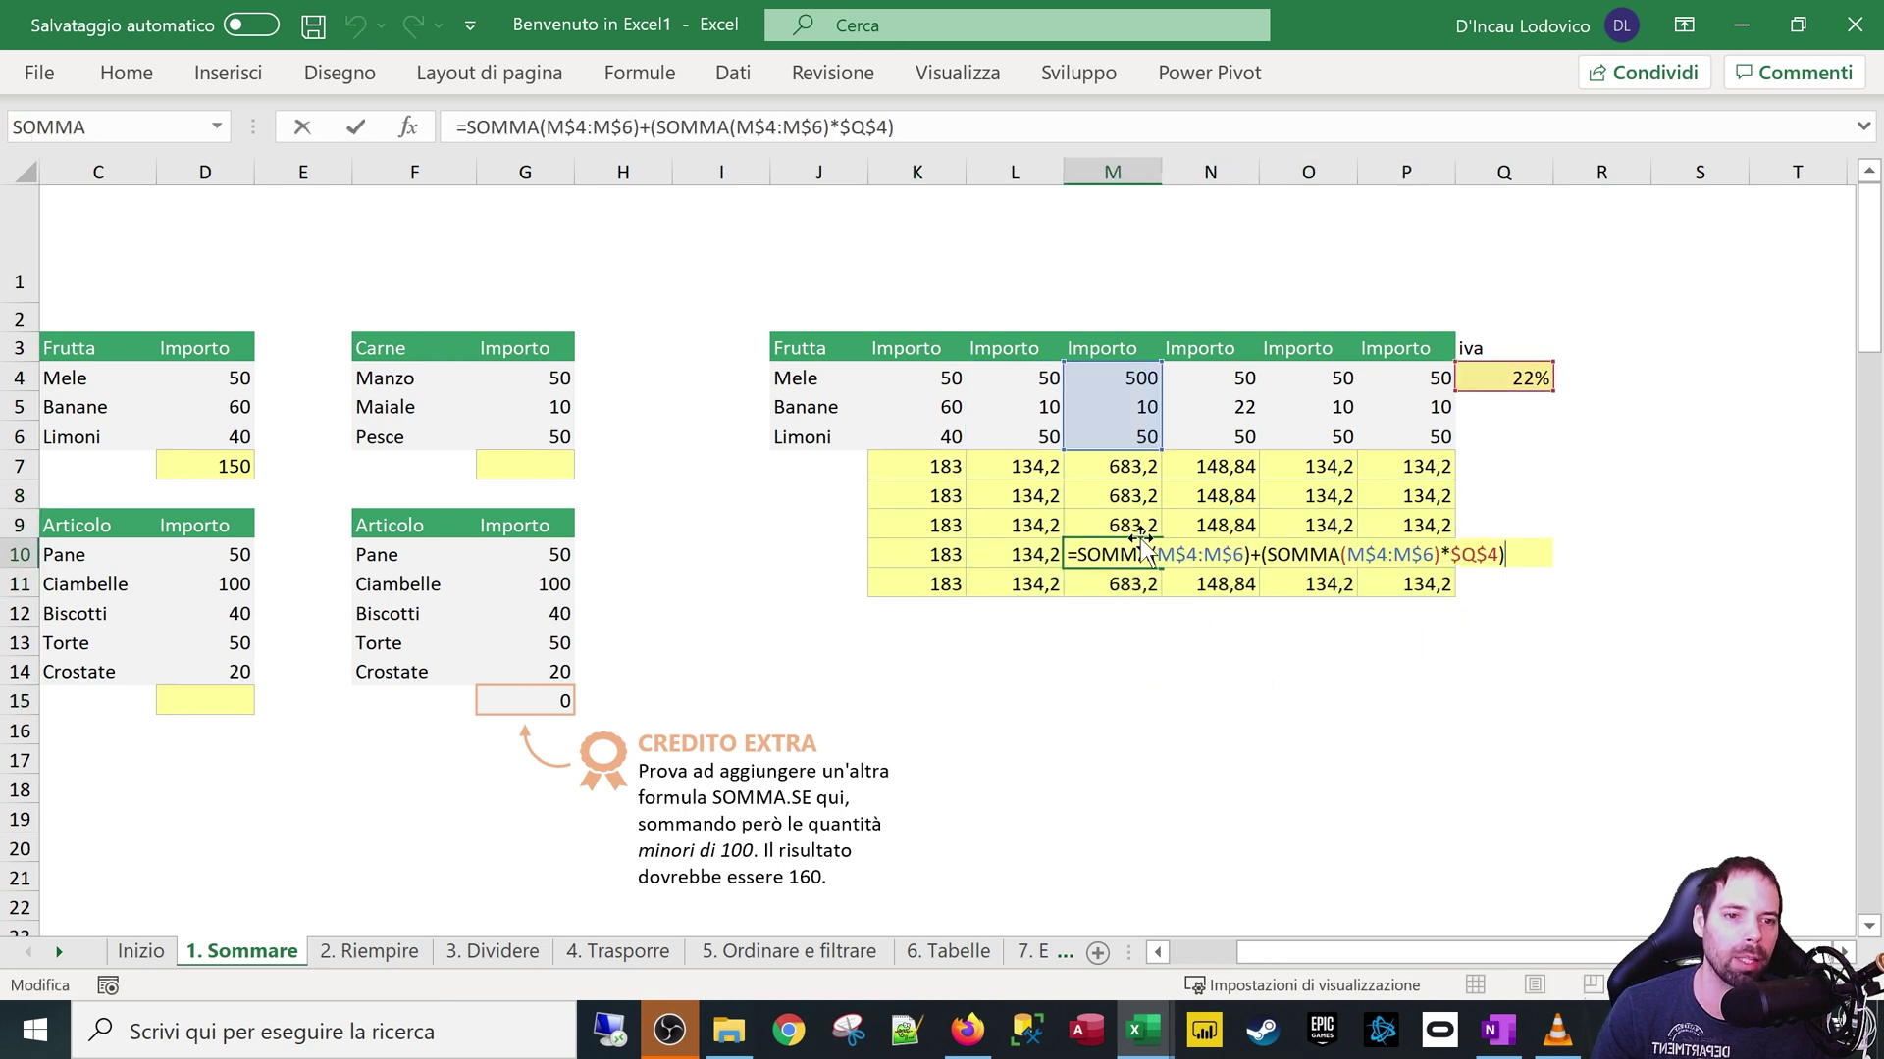
key("Escape")
double_click(1217, 496)
key("Escape")
Compare the formulas in L7, K7 and K9 against the new row 8 formulas
double_click(1011, 466)
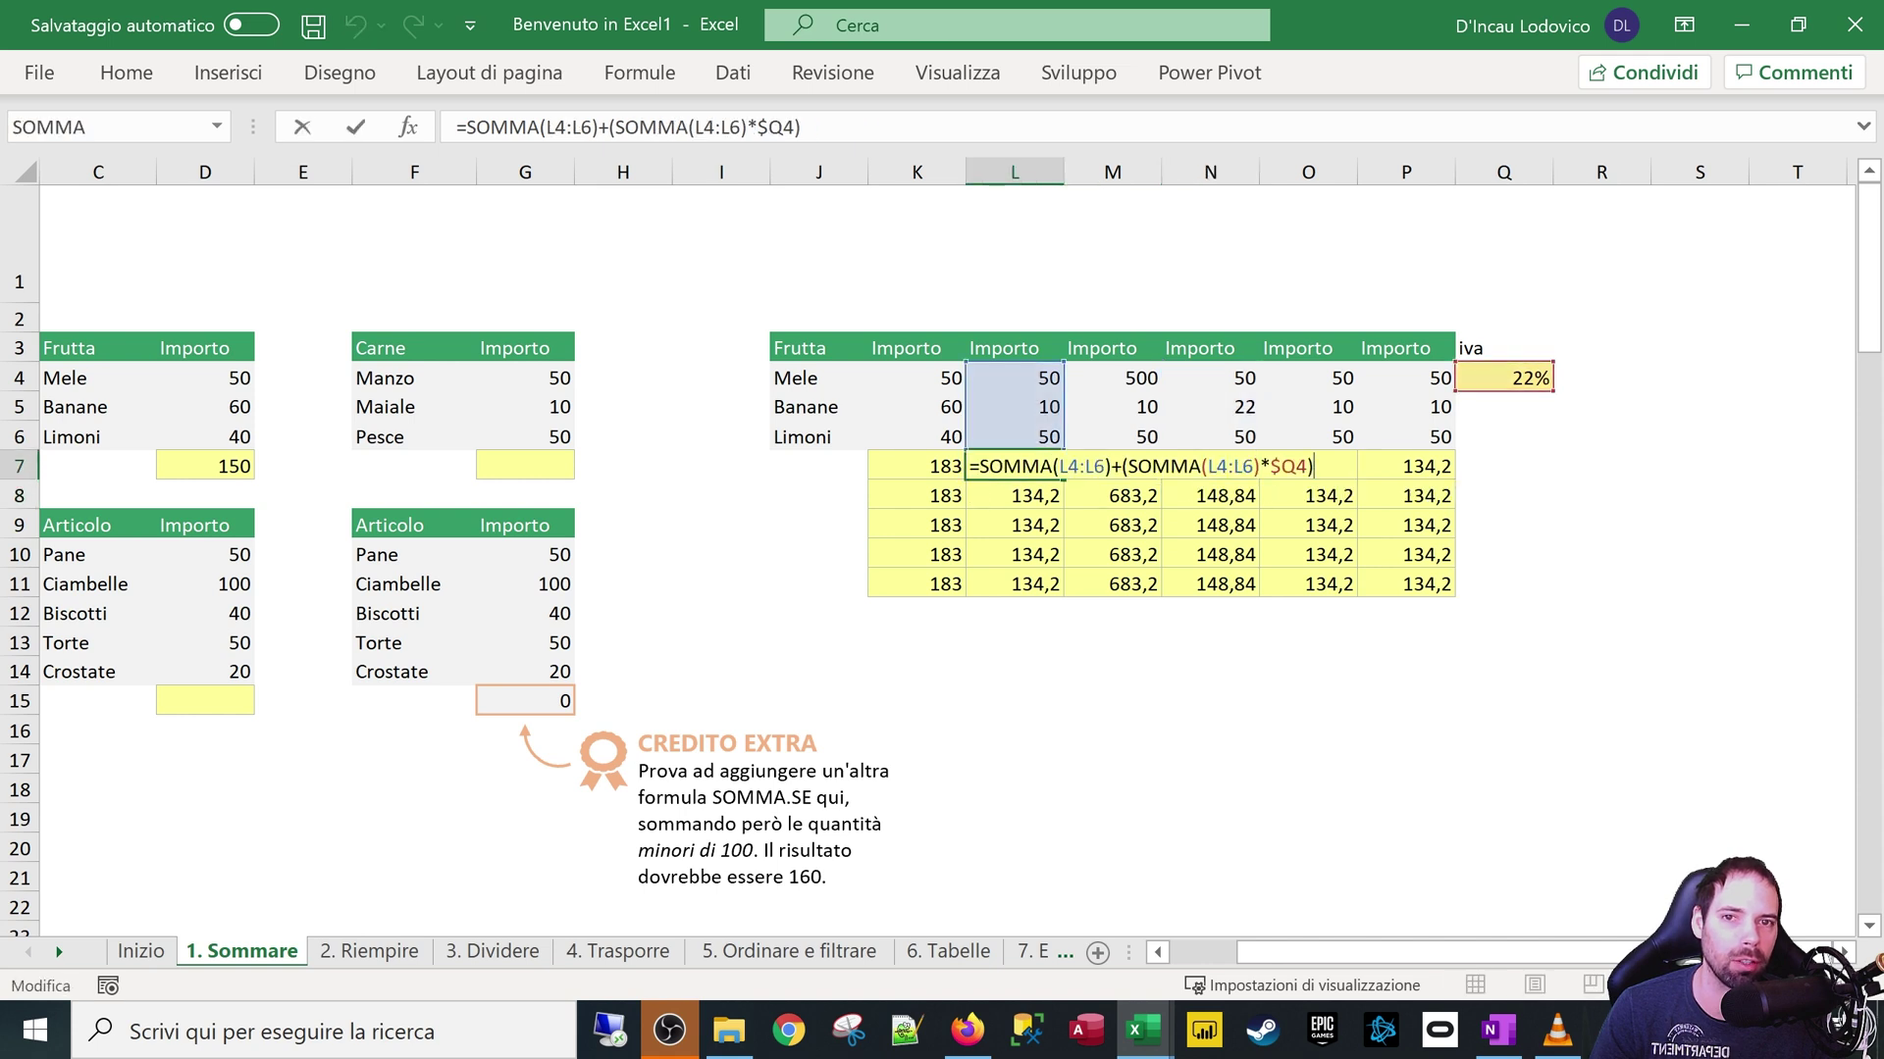
key("Escape")
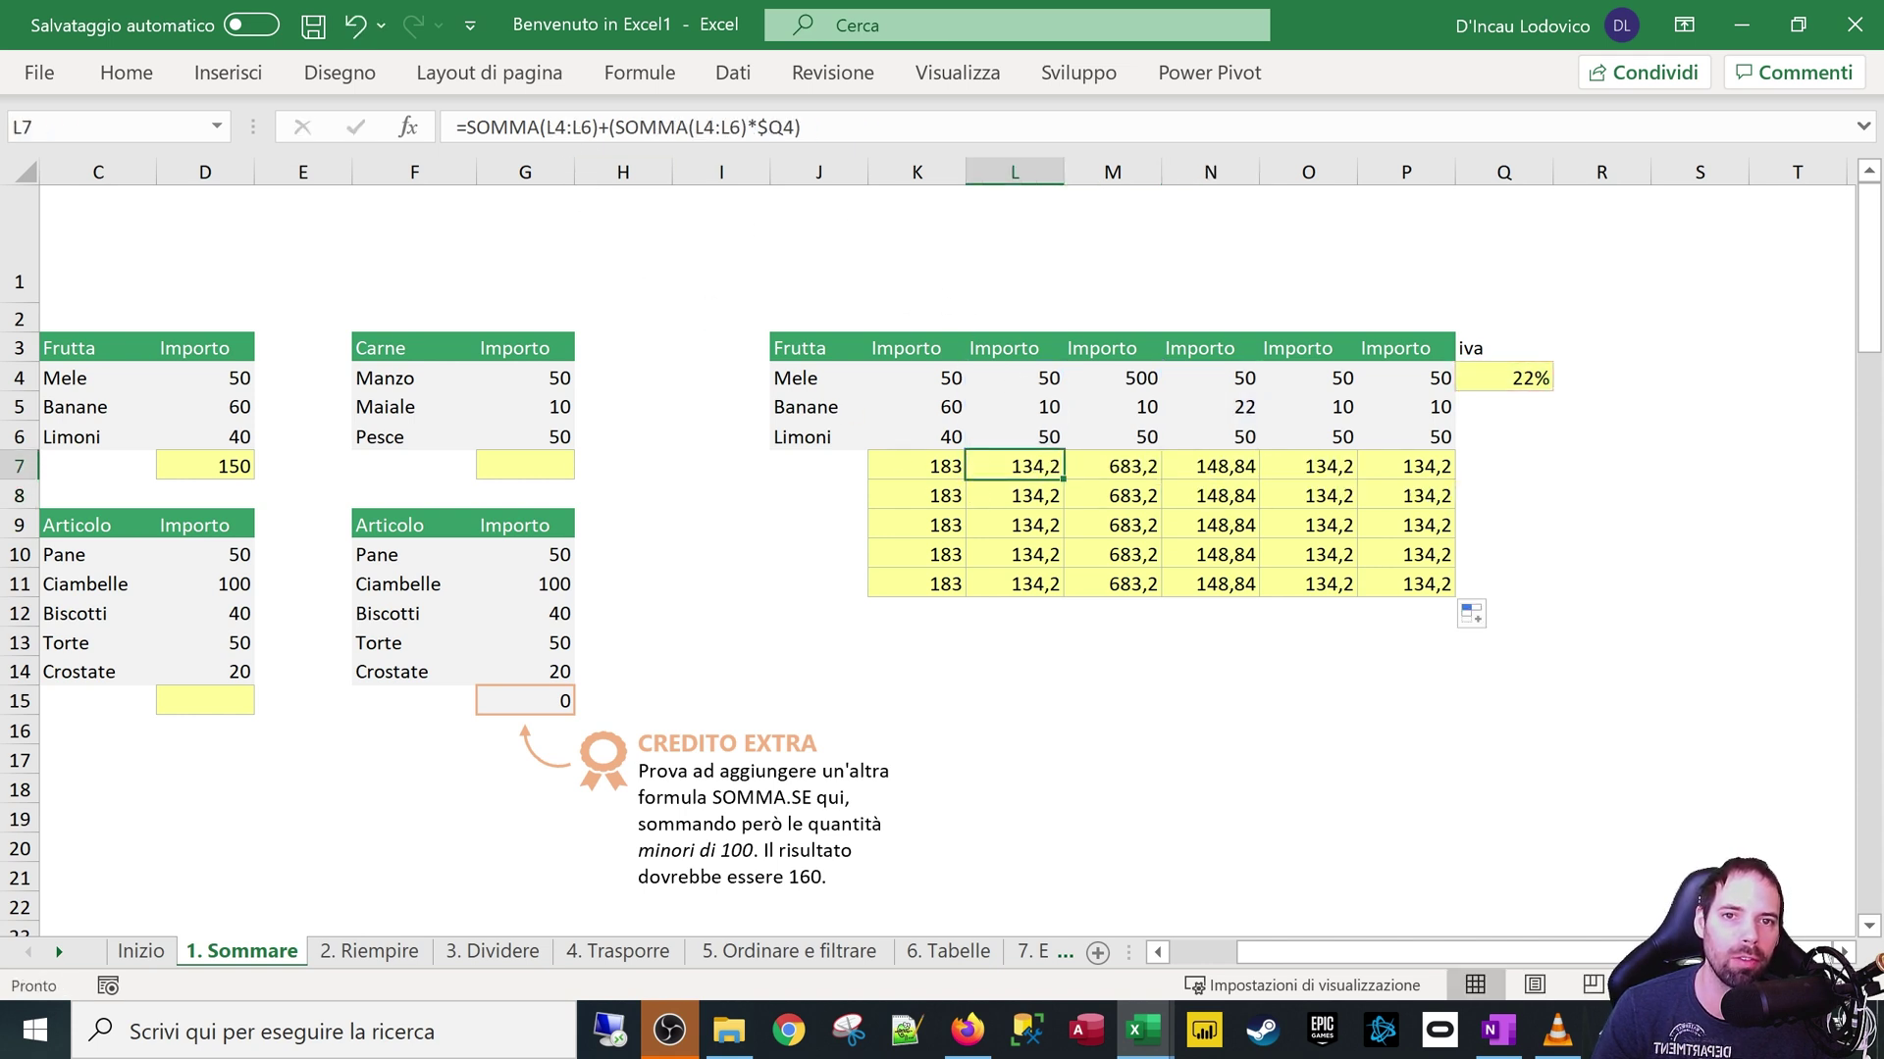
double_click(1011, 466)
key("Escape")
left_click_drag(952, 469, 1413, 469)
left_click(883, 469)
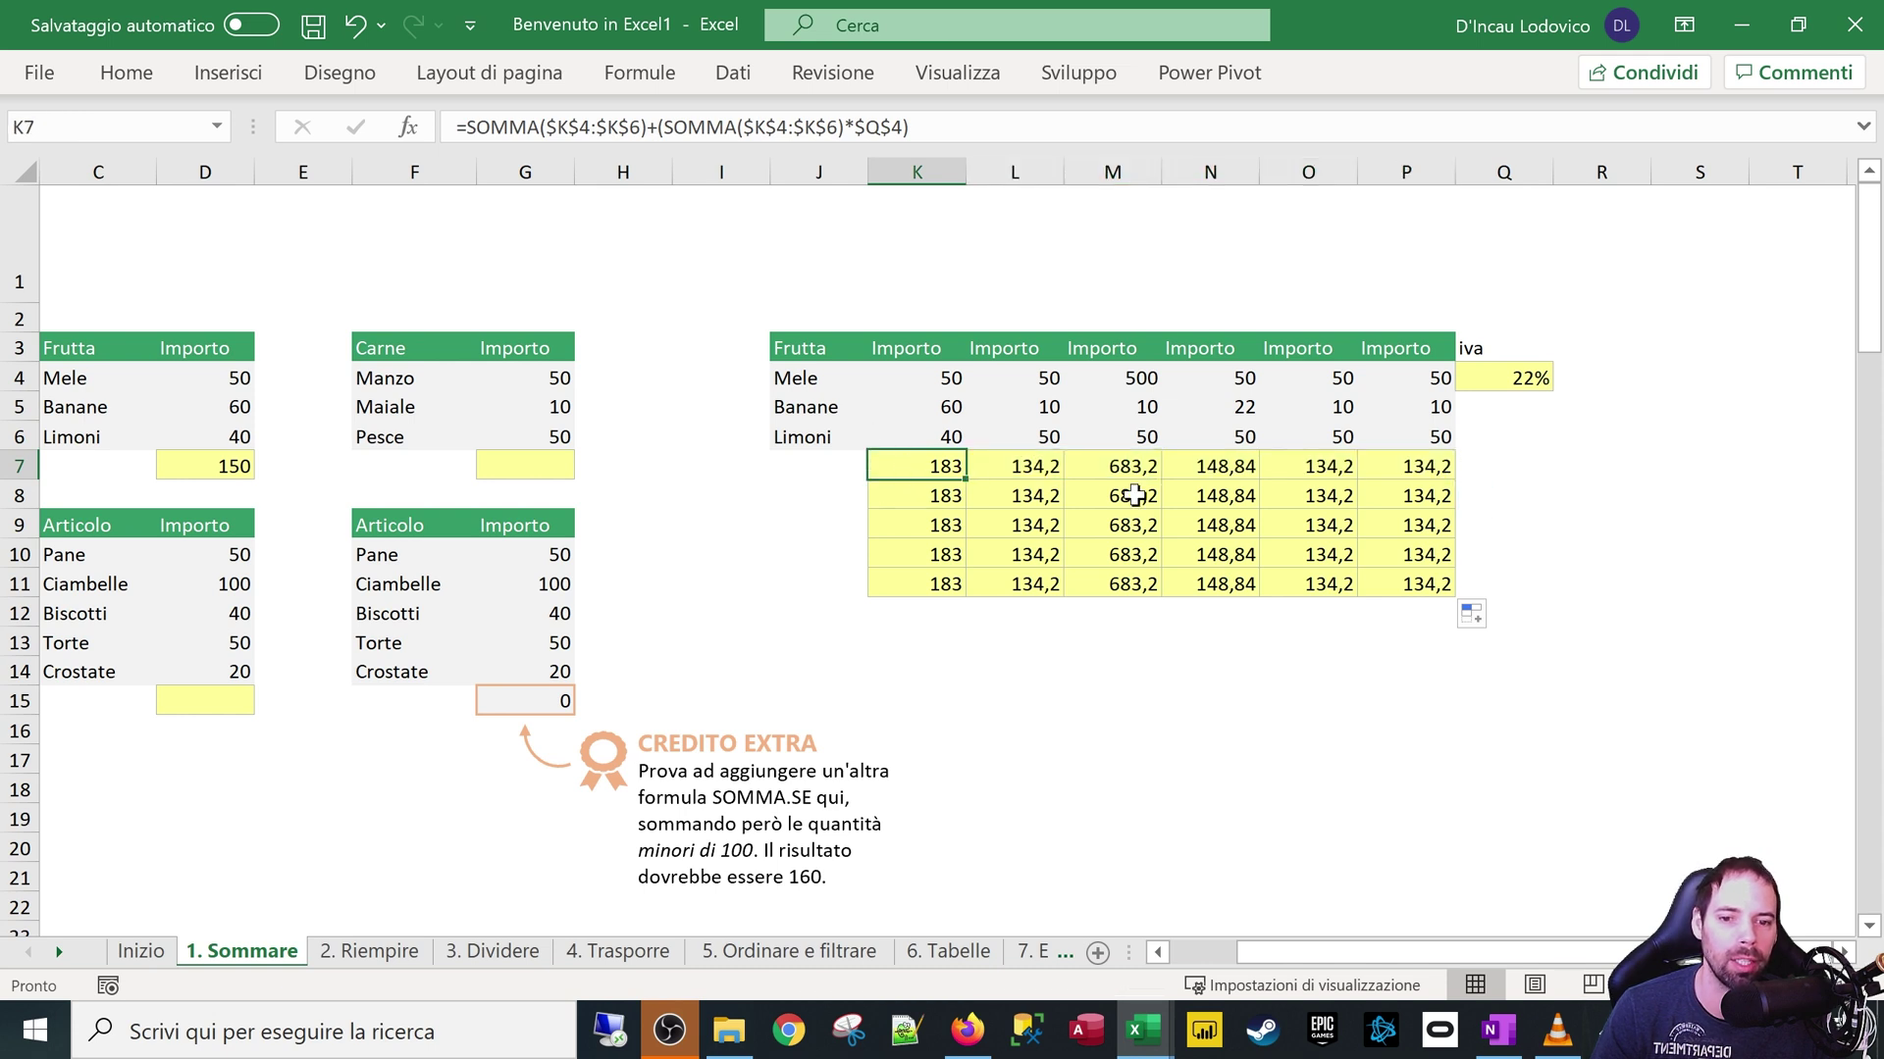
left_click(894, 530)
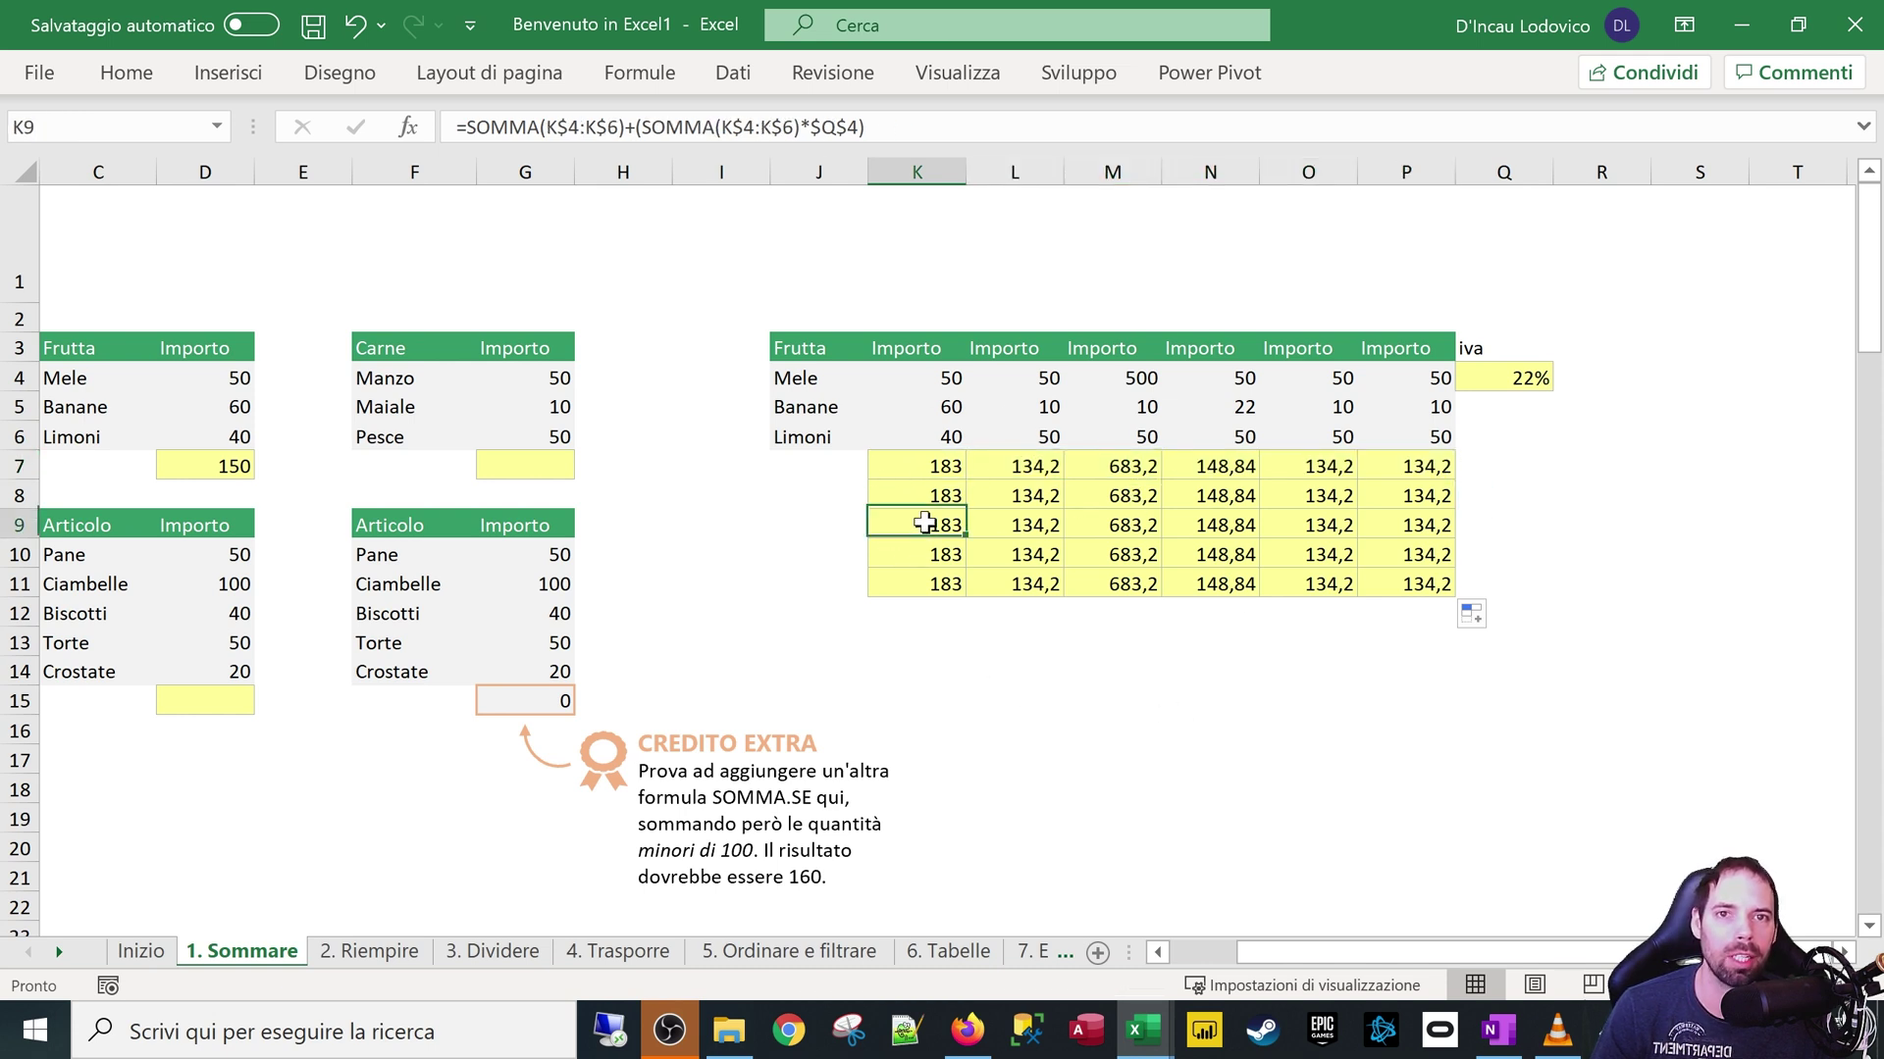
left_click(834, 353)
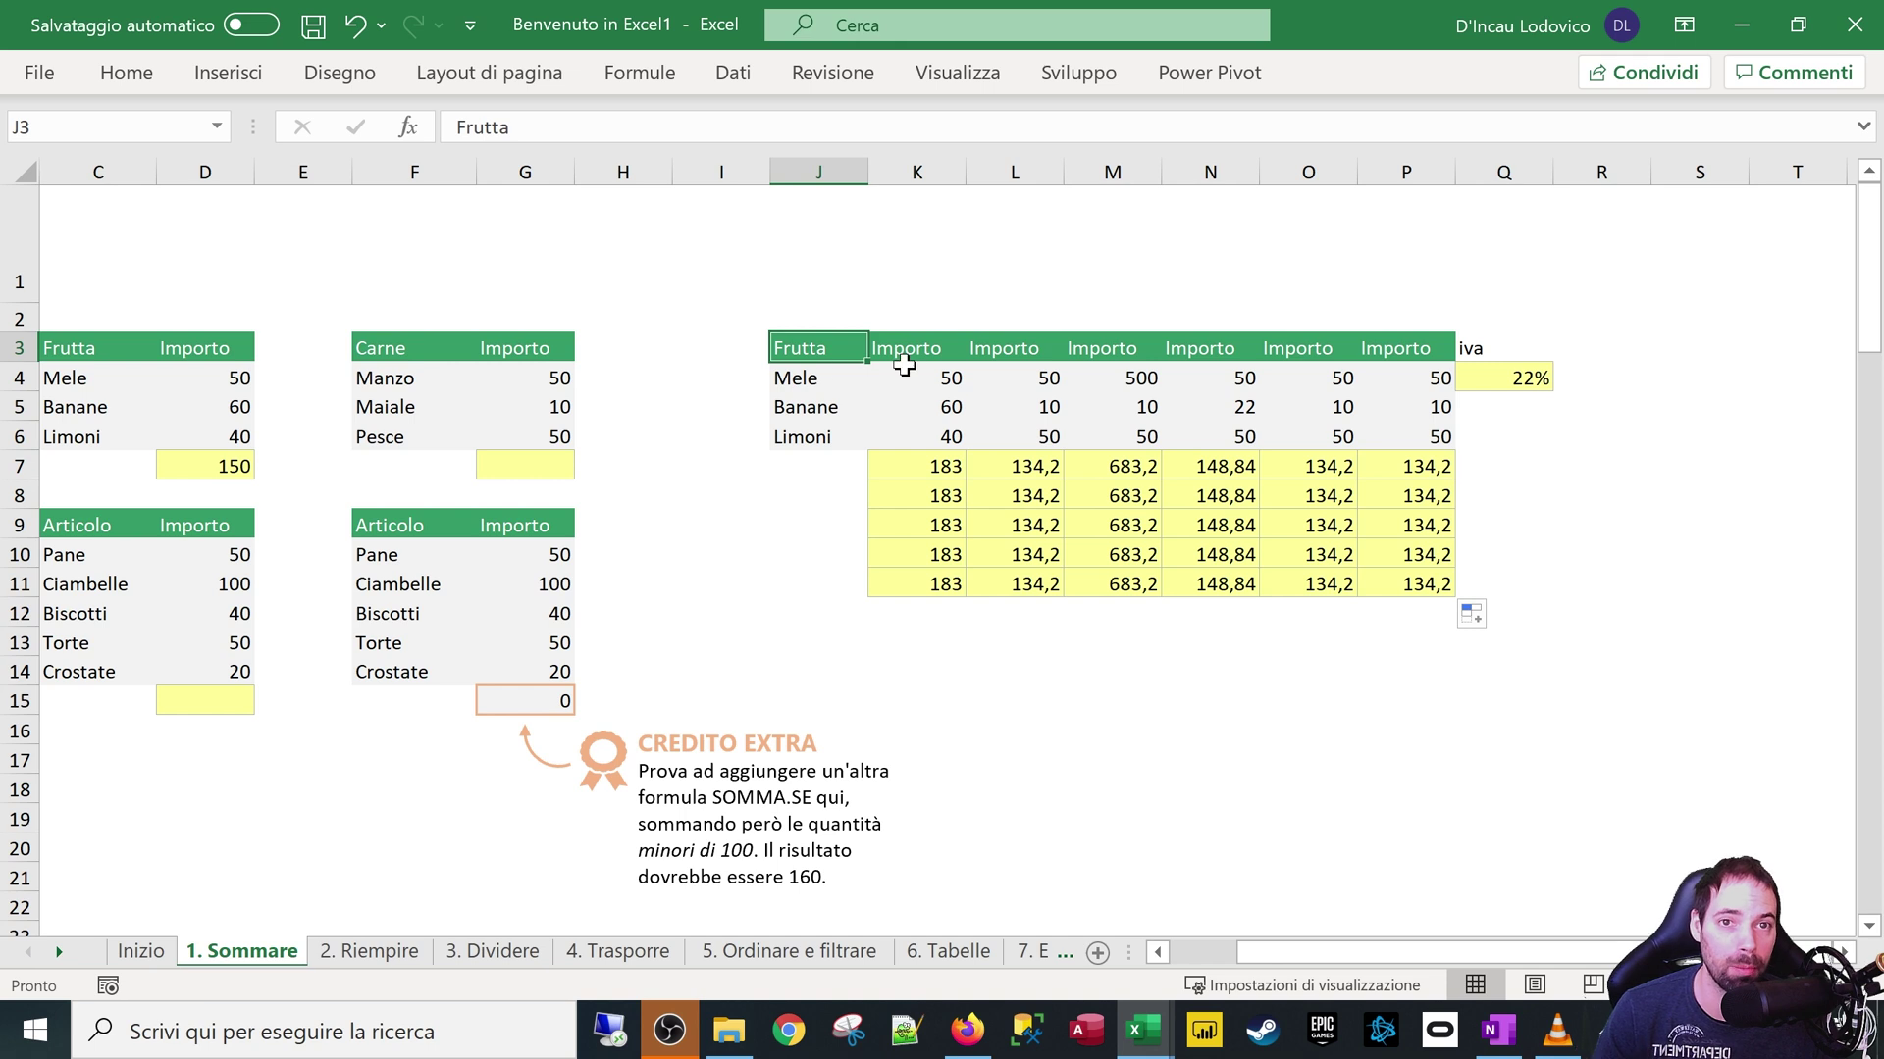